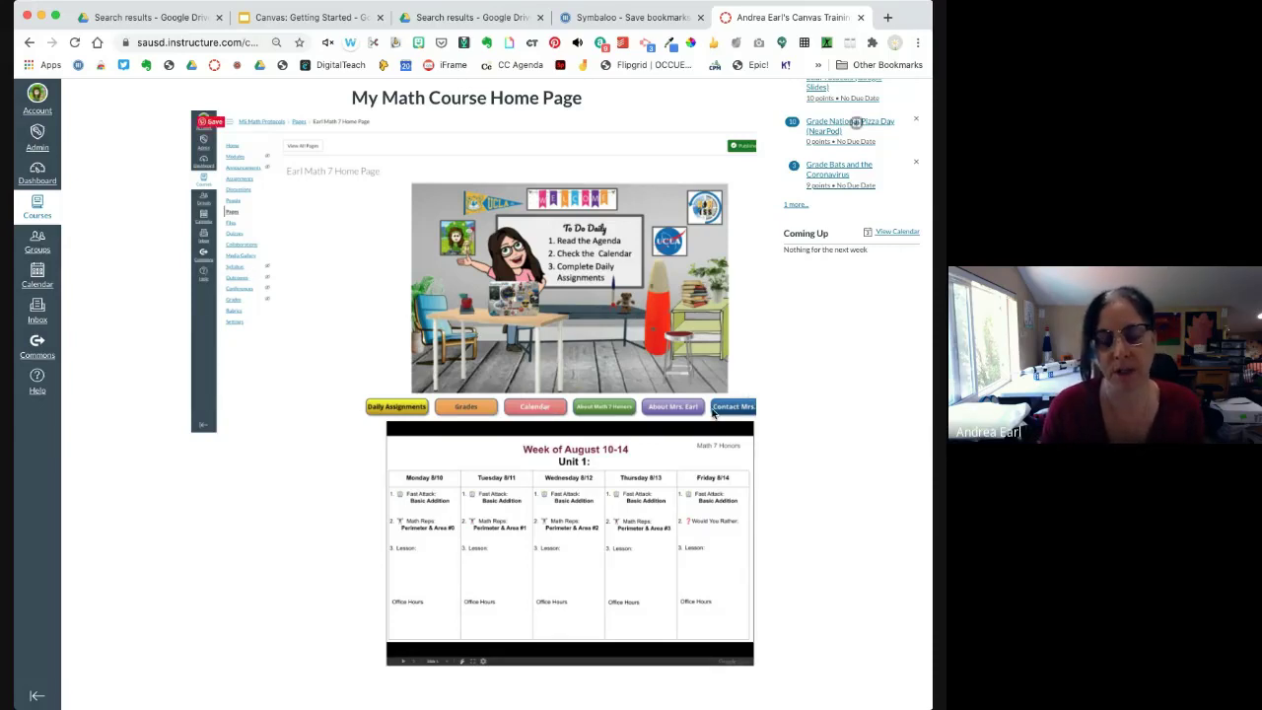
- Open the course modules through the home page's Start Here link and look through the Sample Lessons items
{"action": "scroll", "coordinate": [592, 414], "scroll_direction": "right", "scroll_amount": 1}
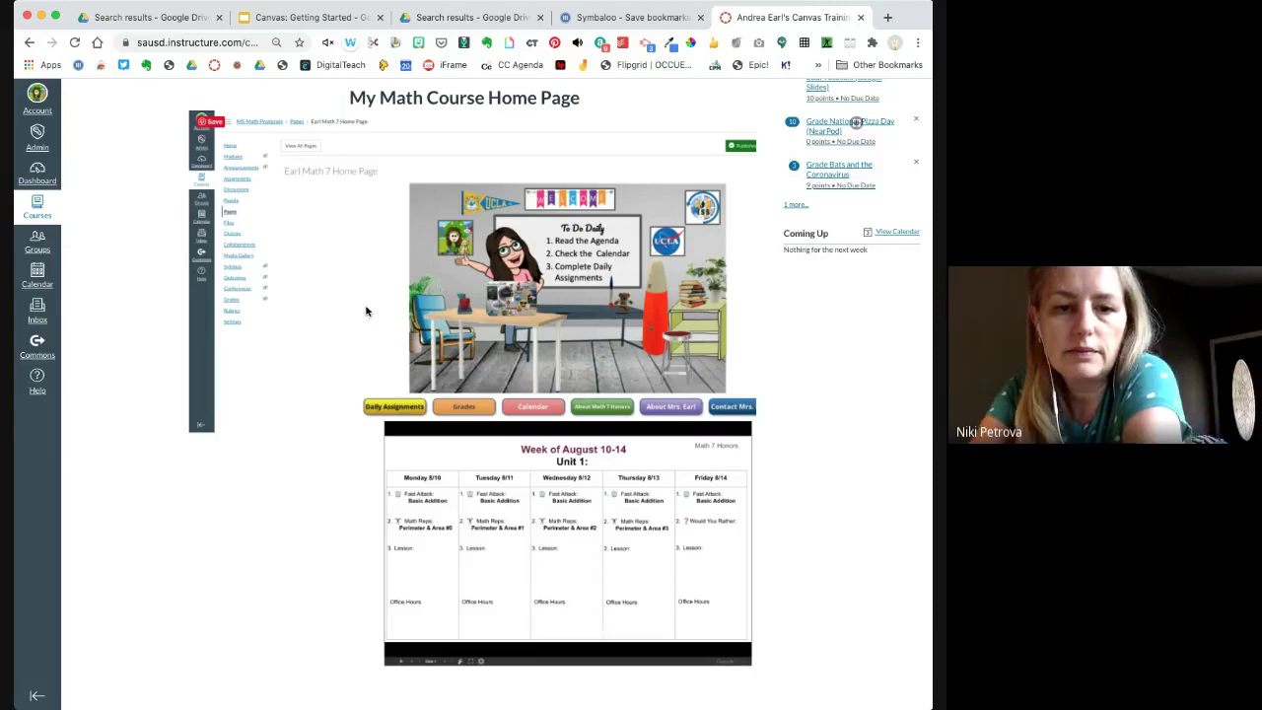
{"action": "scroll", "coordinate": [364, 310], "scroll_direction": "up", "scroll_amount": 5}
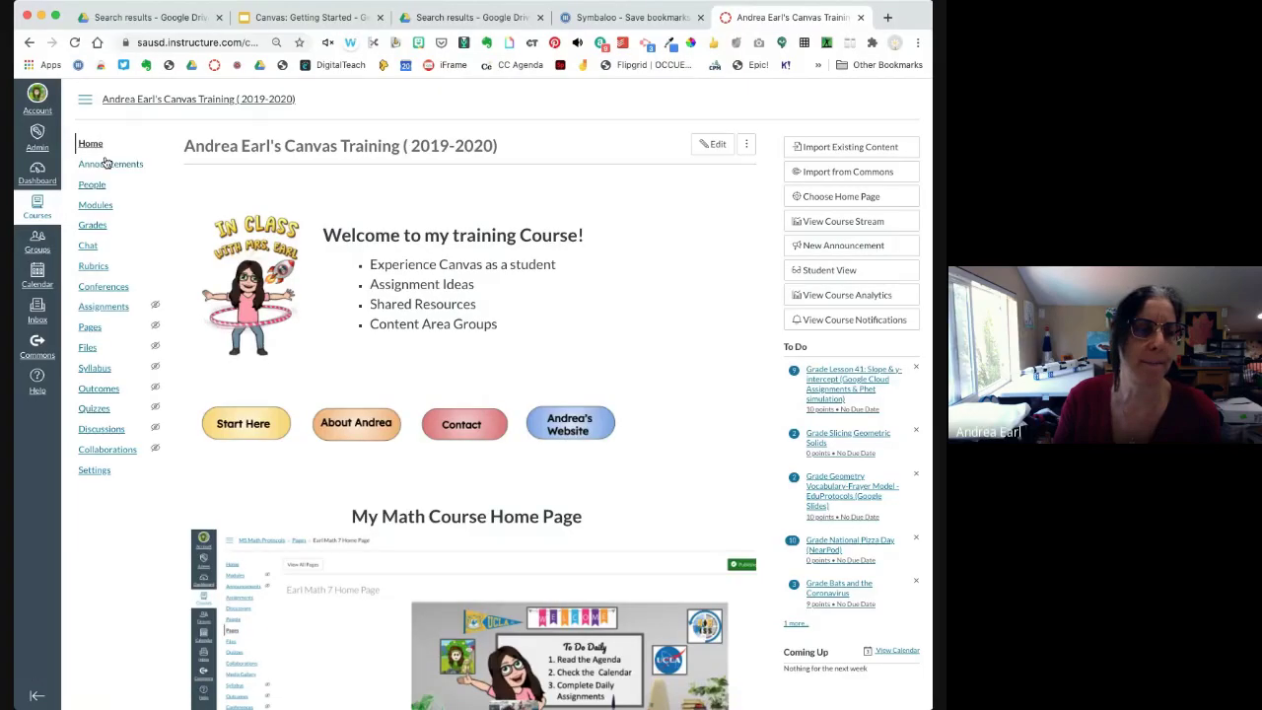
{"action": "left_click", "coordinate": [251, 425]}
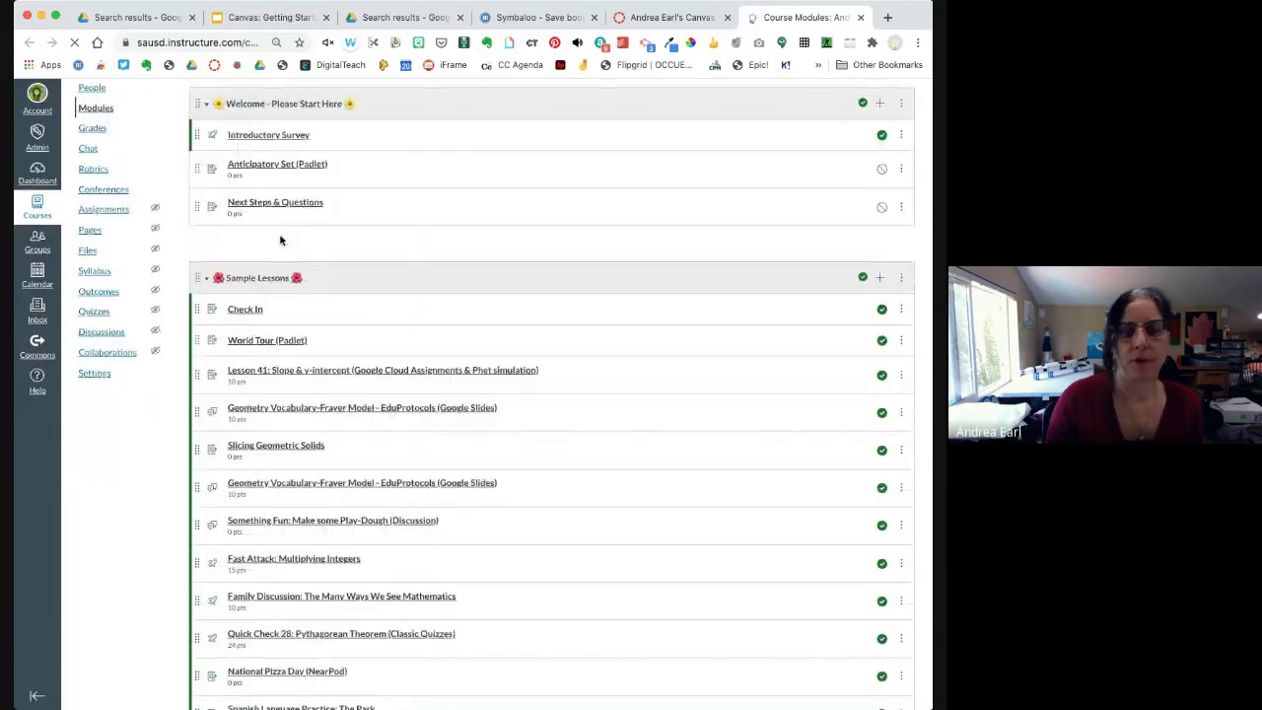
{"action": "scroll", "coordinate": [357, 315], "scroll_direction": "down", "scroll_amount": 4}
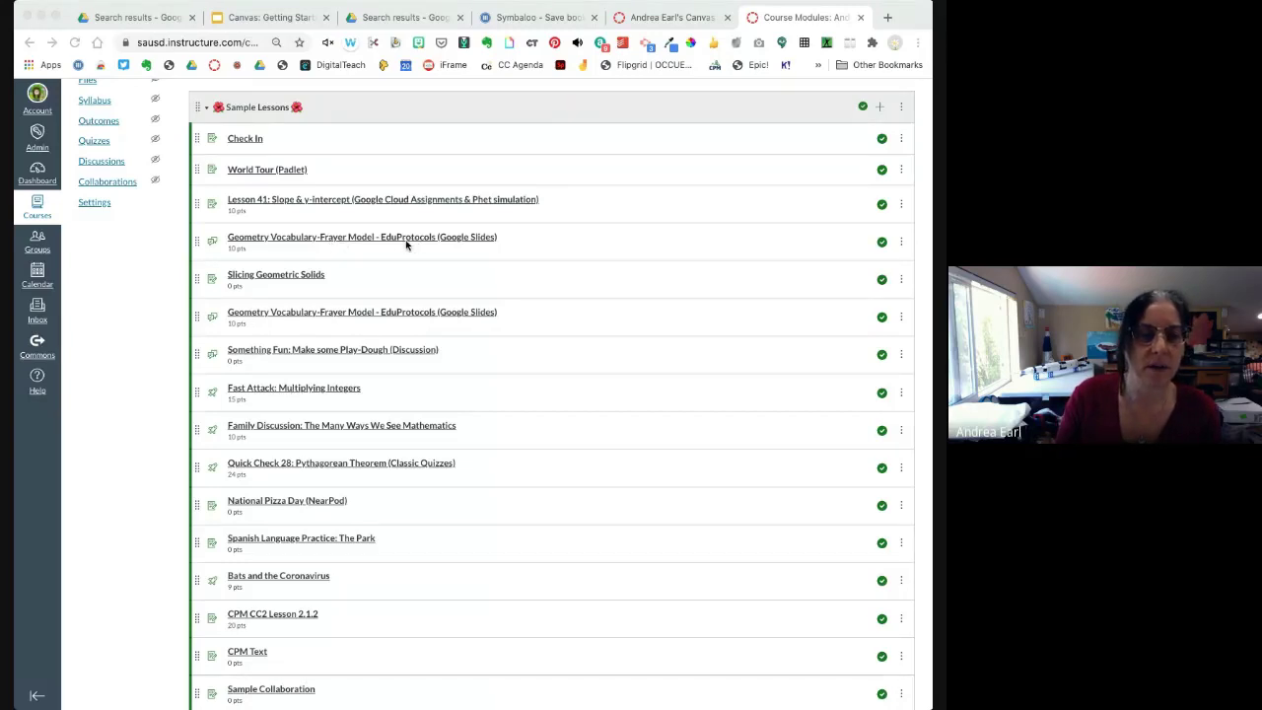
{"action": "scroll", "coordinate": [347, 470], "scroll_direction": "down", "scroll_amount": 5}
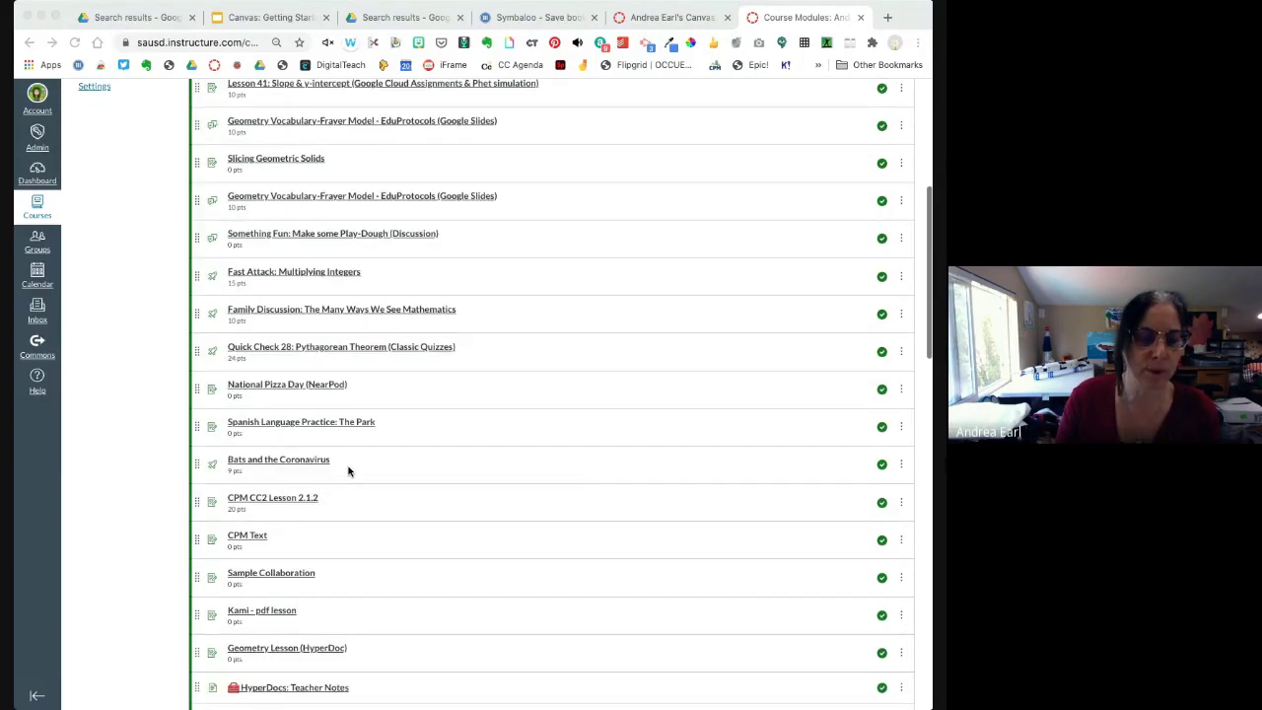
{"action": "scroll", "coordinate": [347, 470], "scroll_direction": "down", "scroll_amount": 2}
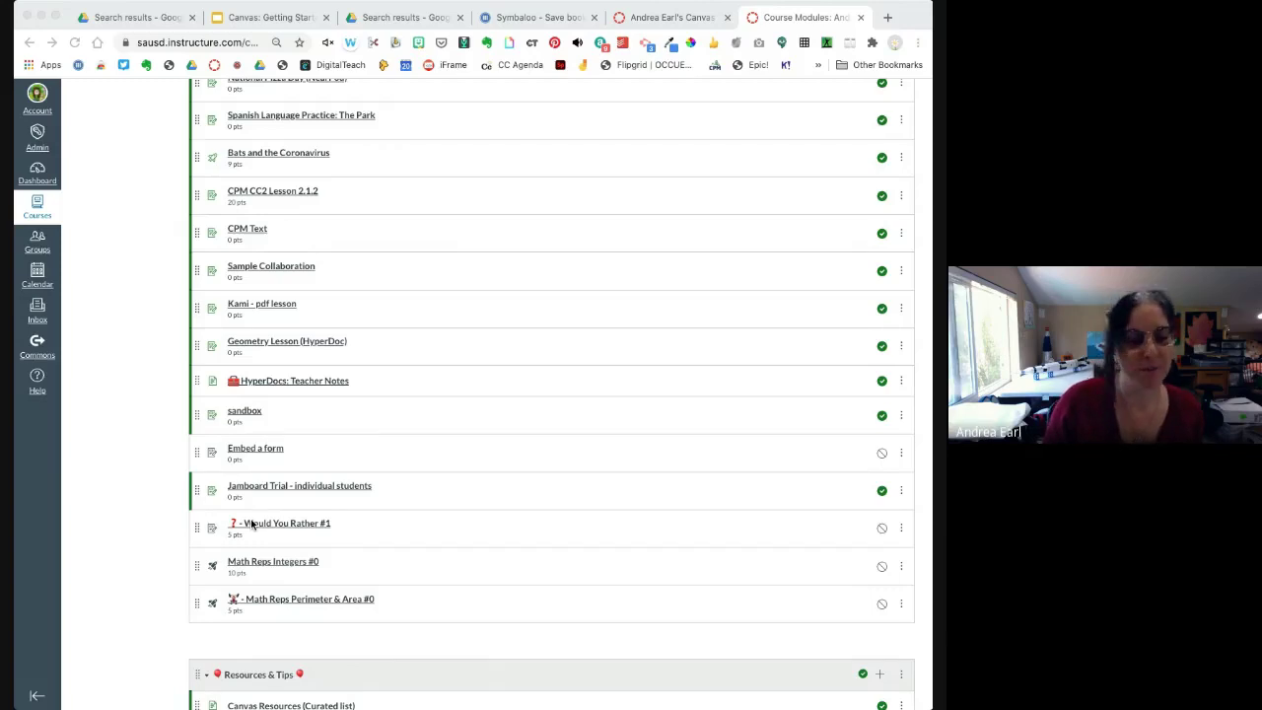
{"action": "scroll", "coordinate": [251, 524], "scroll_direction": "up", "scroll_amount": 1}
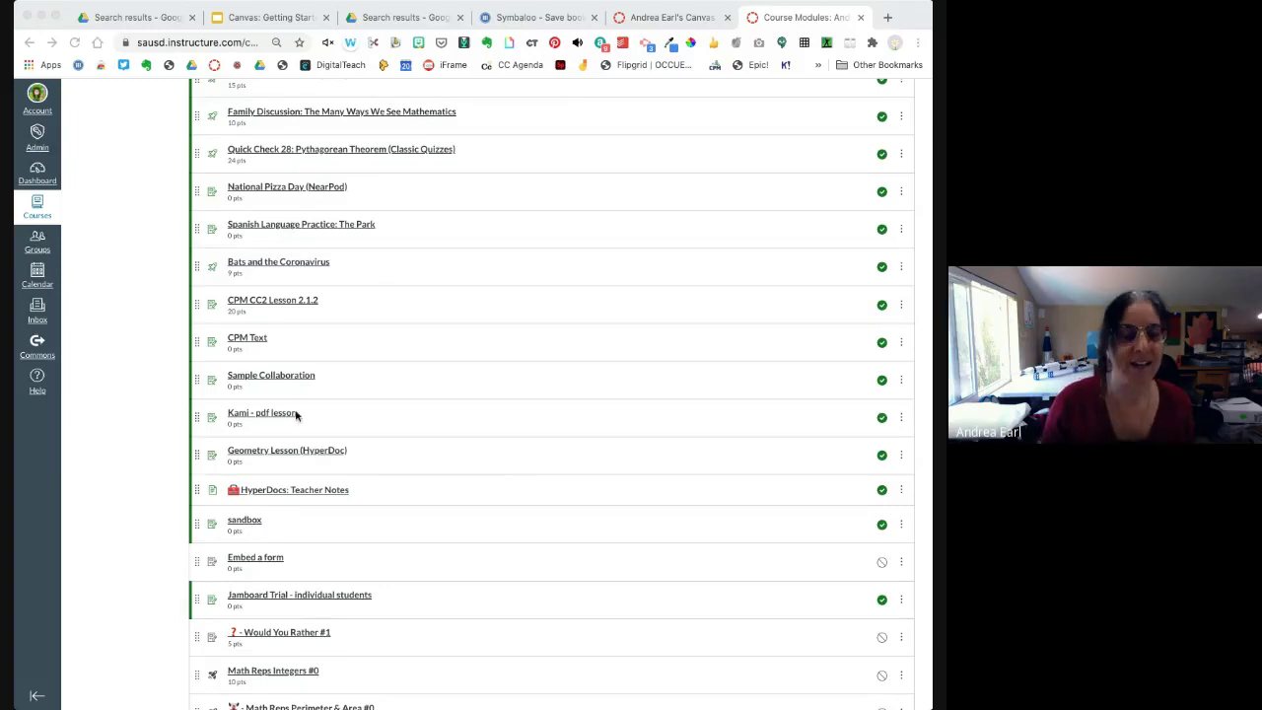
{"action": "scroll", "coordinate": [295, 415], "scroll_direction": "up", "scroll_amount": 6}
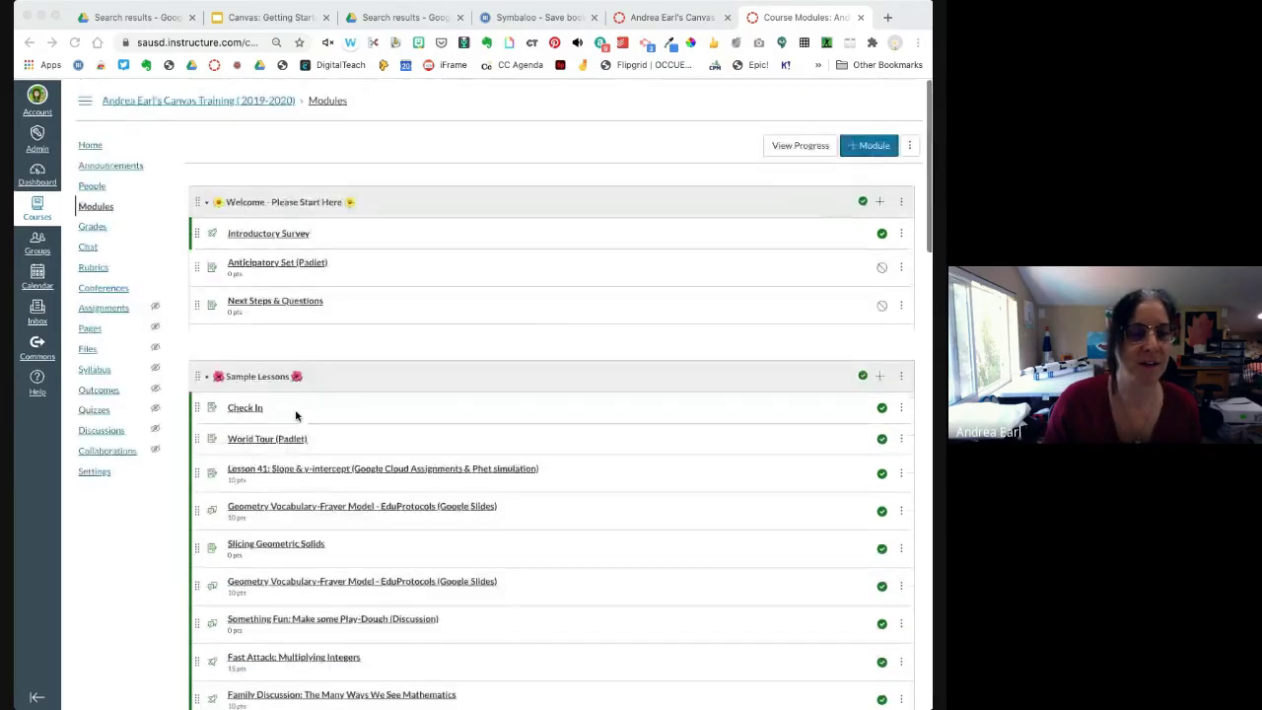
- Add a globe emoji at the start of the World Tour (Padlet) item's title in the Sample Lessons module
{"action": "scroll", "coordinate": [296, 415], "scroll_direction": "down", "scroll_amount": 1}
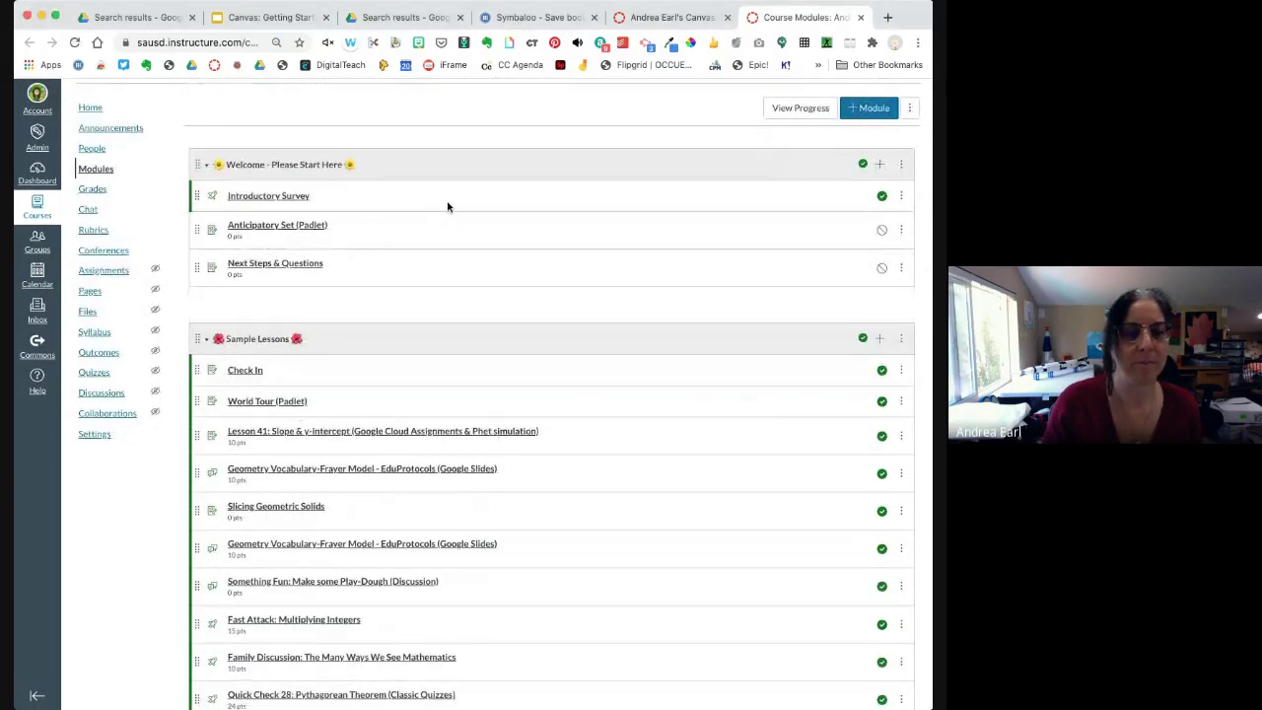
{"action": "left_click", "coordinate": [903, 197]}
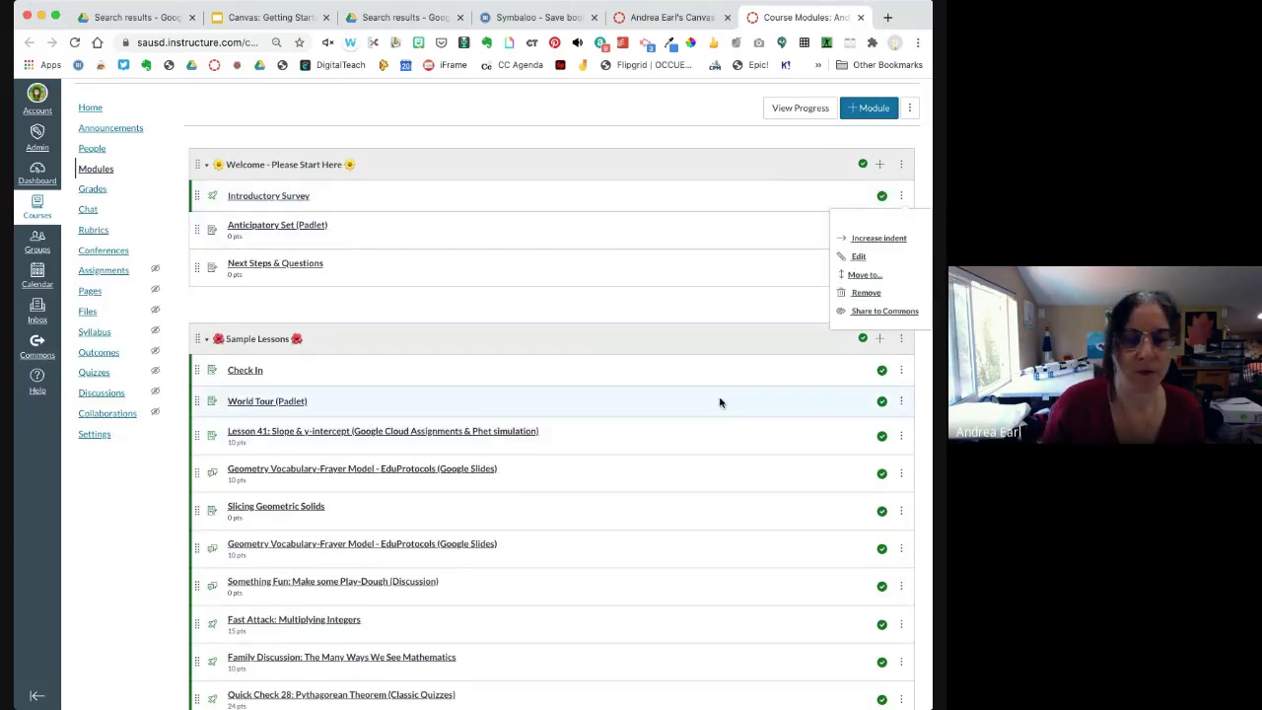
{"action": "left_click", "coordinate": [902, 402]}
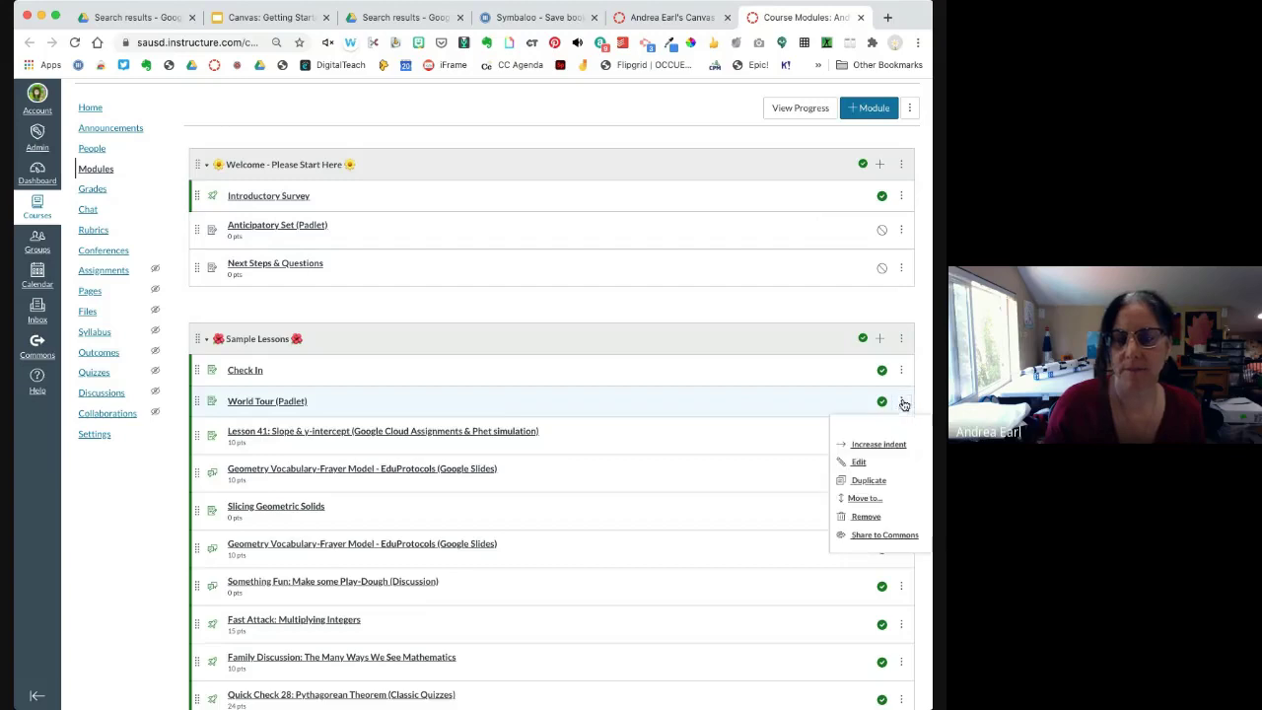
{"action": "left_click", "coordinate": [860, 464]}
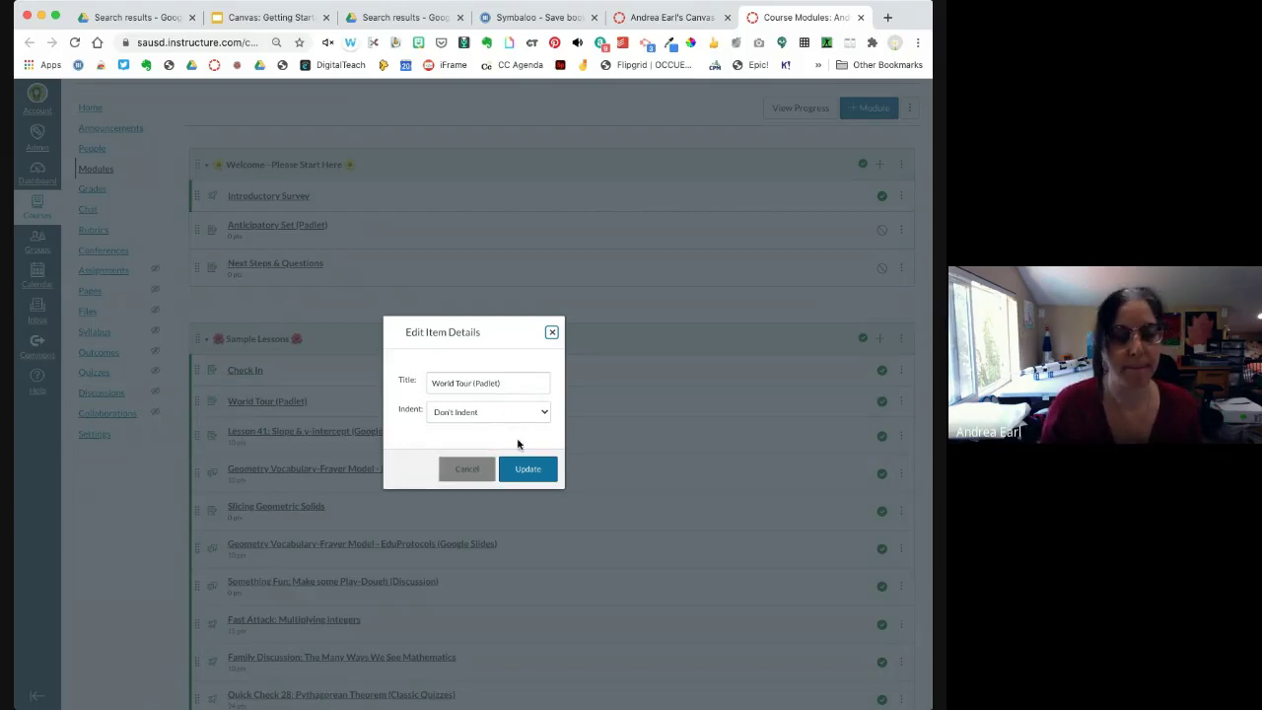
{"action": "left_click", "coordinate": [516, 383]}
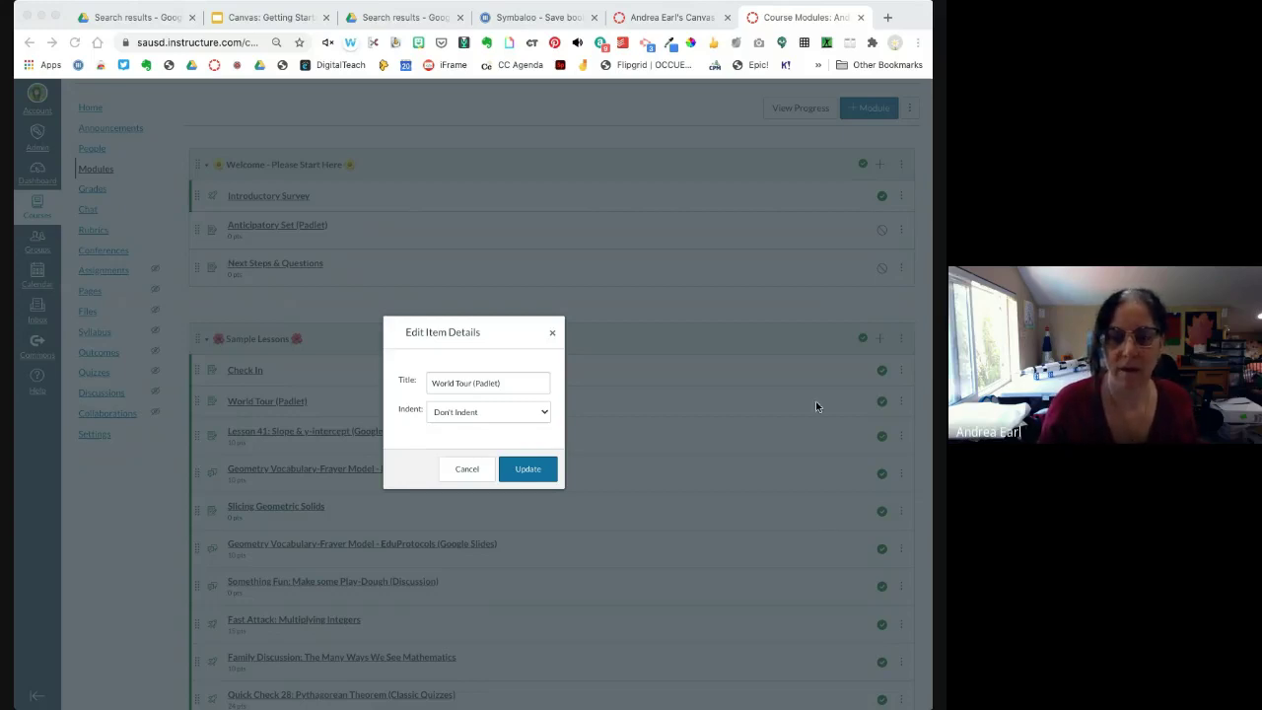
{"action": "left_click", "coordinate": [433, 385]}
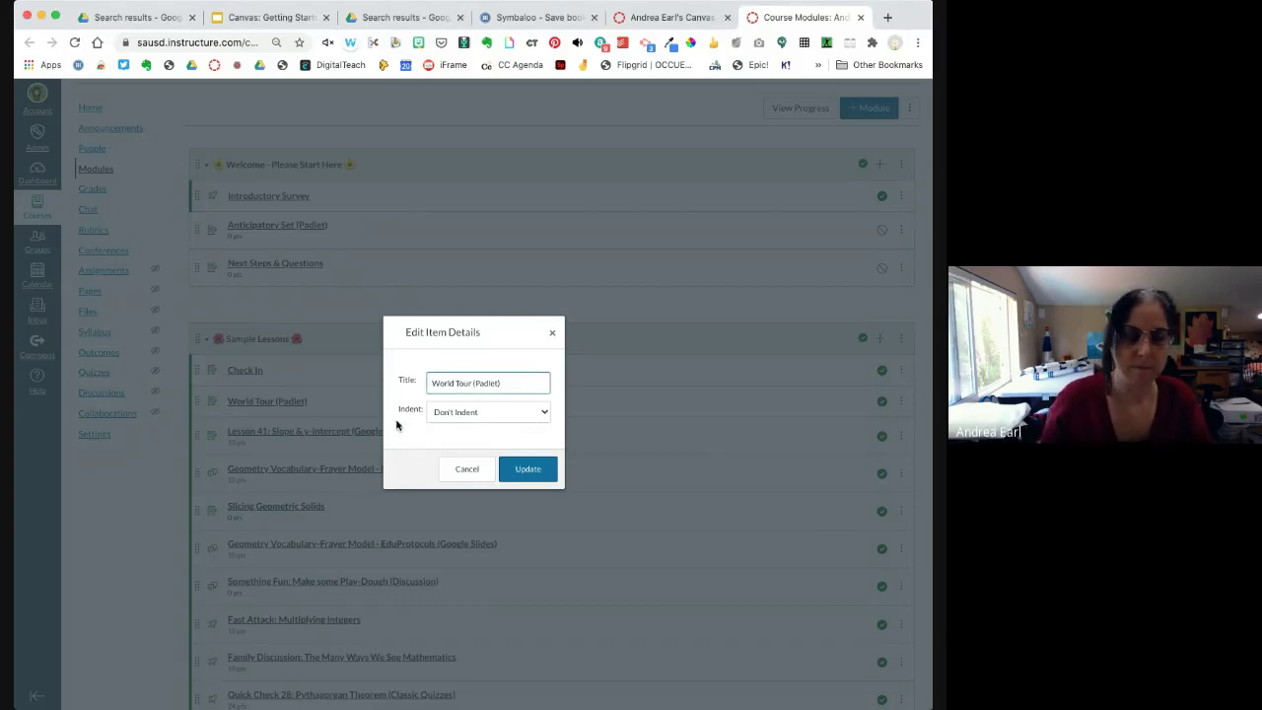
{"action": "type", "text": "🌍"}
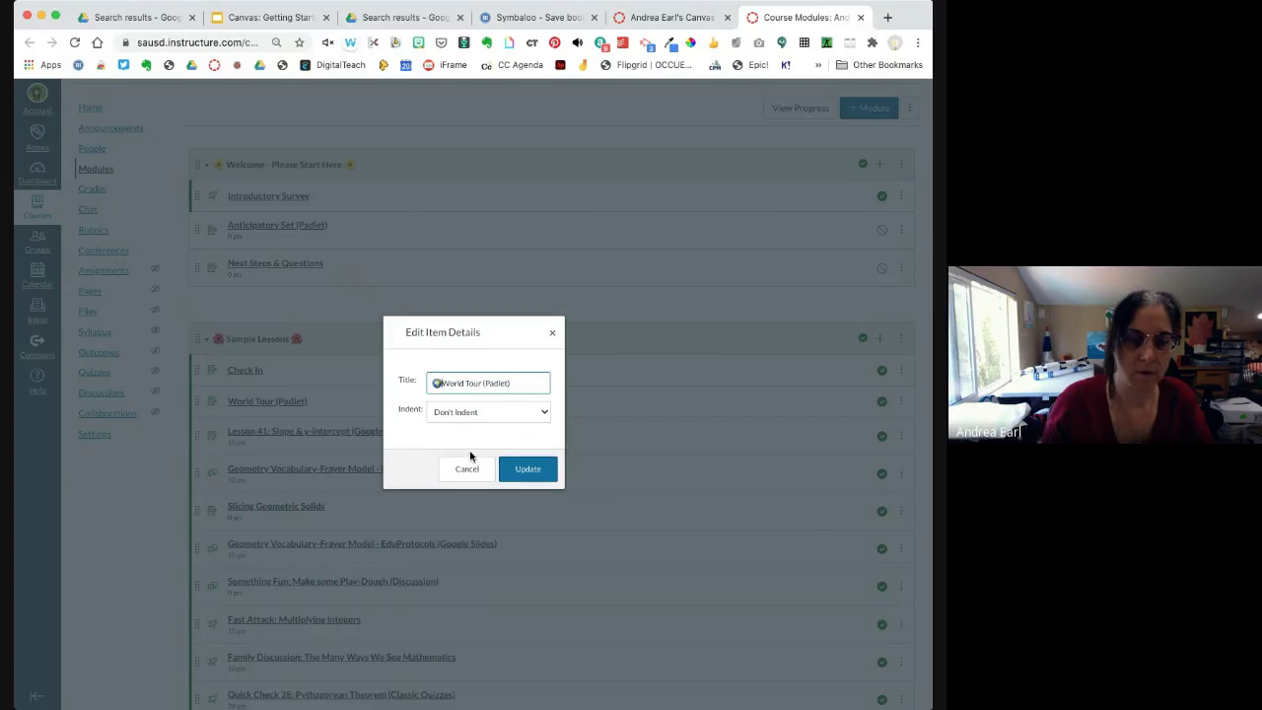
{"action": "left_click", "coordinate": [502, 477]}
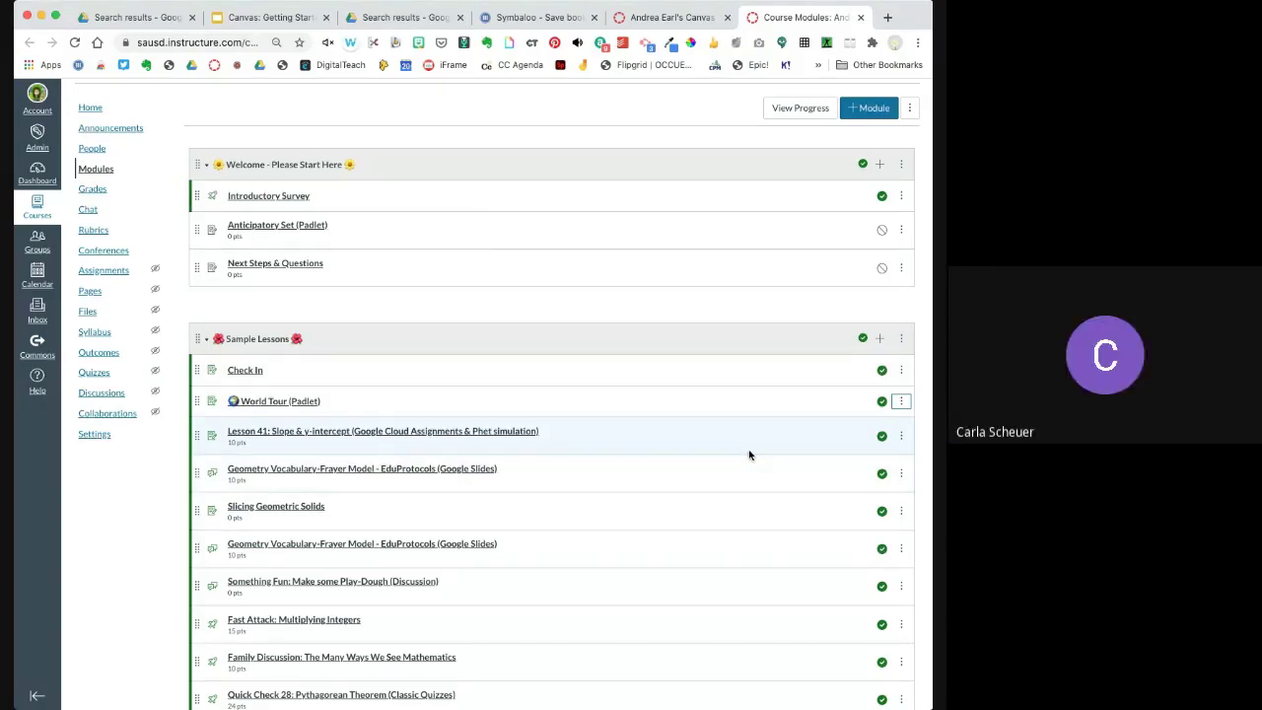
- Open the Sample Home Pages page from the Resources & Tips module
{"action": "scroll", "coordinate": [749, 455], "scroll_direction": "up", "scroll_amount": 1}
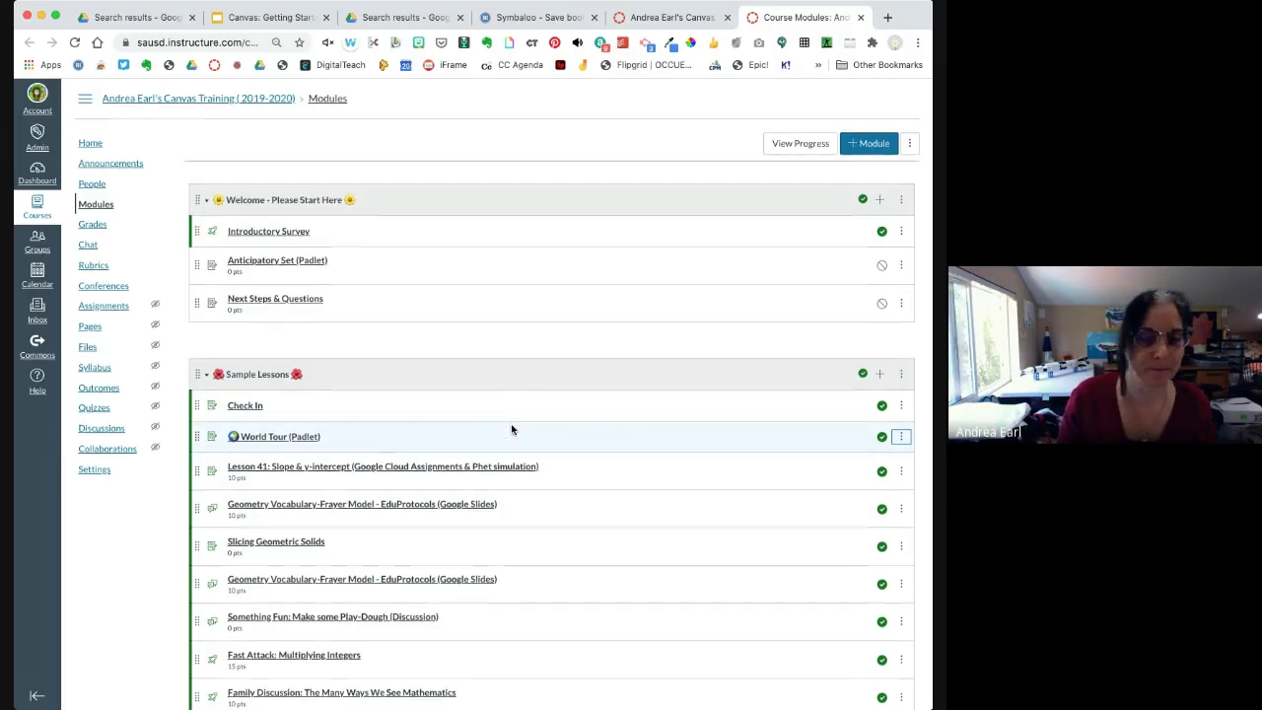
{"action": "scroll", "coordinate": [512, 429], "scroll_direction": "down", "scroll_amount": 3}
{"action": "scroll", "coordinate": [511, 429], "scroll_direction": "down", "scroll_amount": 1}
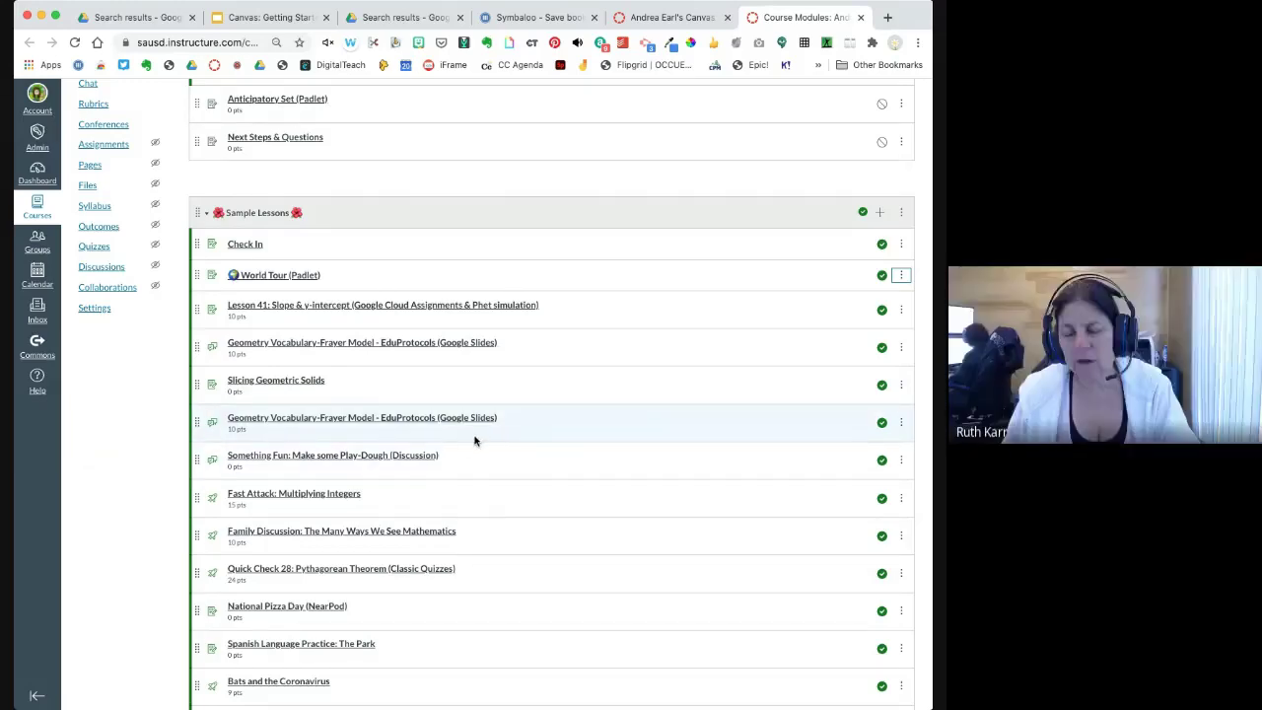
{"action": "scroll", "coordinate": [475, 440], "scroll_direction": "down", "scroll_amount": 5}
{"action": "scroll", "coordinate": [474, 441], "scroll_direction": "down", "scroll_amount": 4}
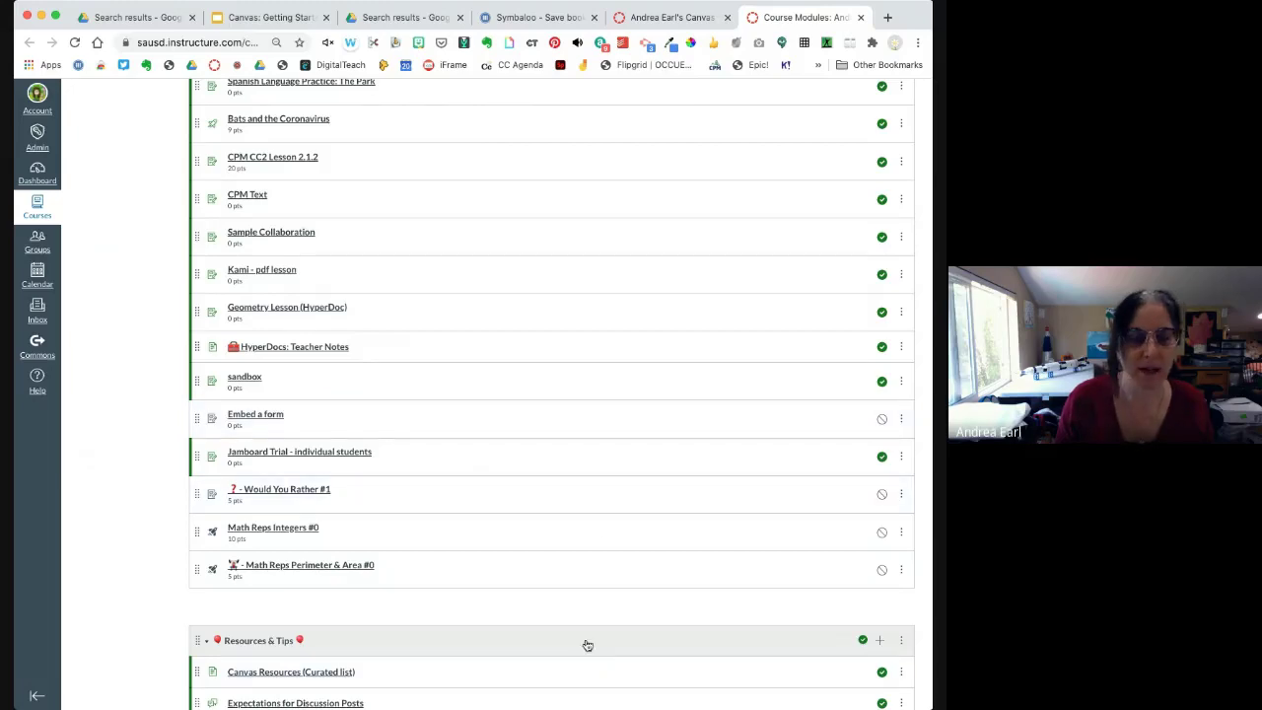
{"action": "scroll", "coordinate": [467, 542], "scroll_direction": "down", "scroll_amount": 5}
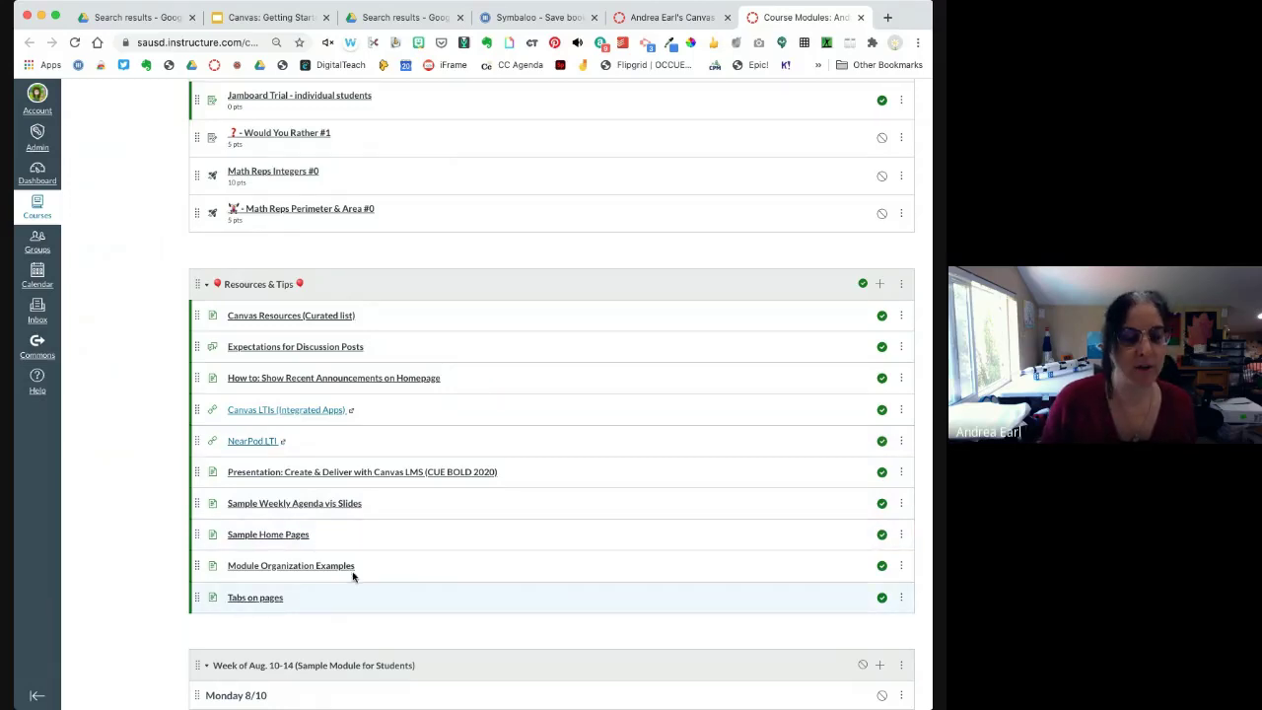
{"action": "left_click", "coordinate": [262, 538]}
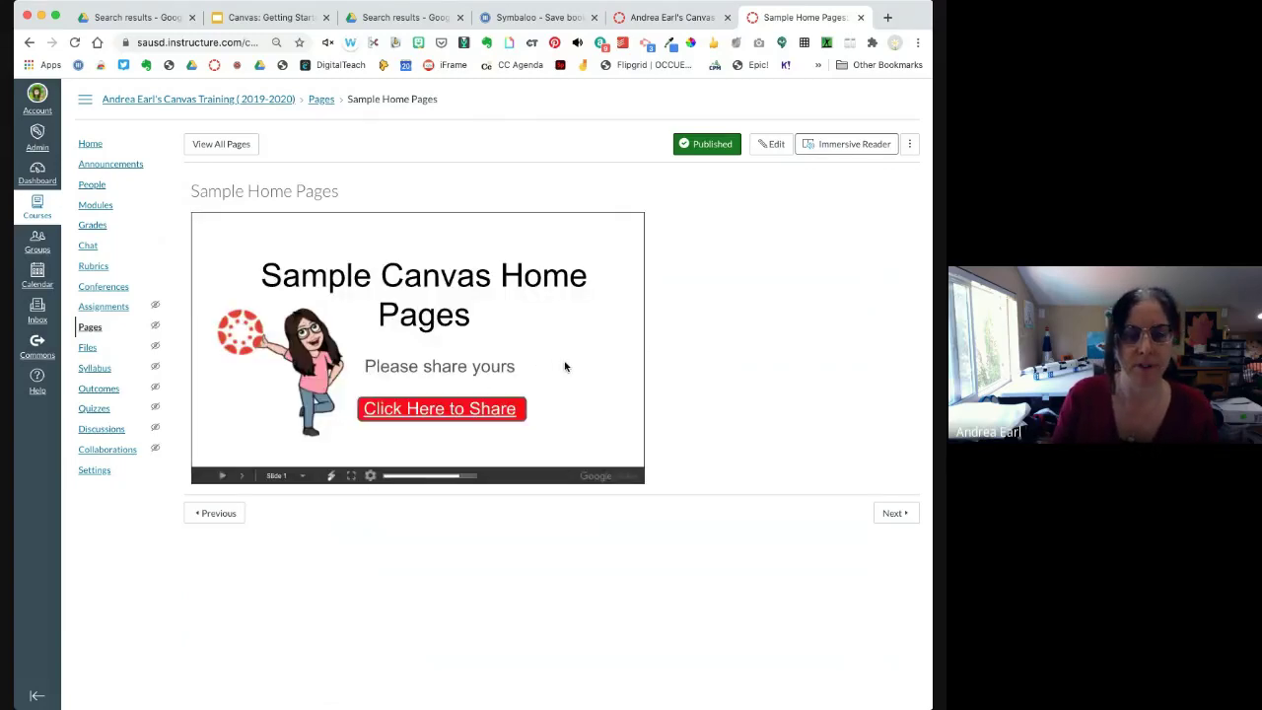
- Page through the embedded Sample Canvas Home Pages presentation up to slide 8
{"action": "left_click", "coordinate": [241, 476]}
{"action": "left_click", "coordinate": [241, 476]}
{"action": "left_click", "coordinate": [241, 476]}
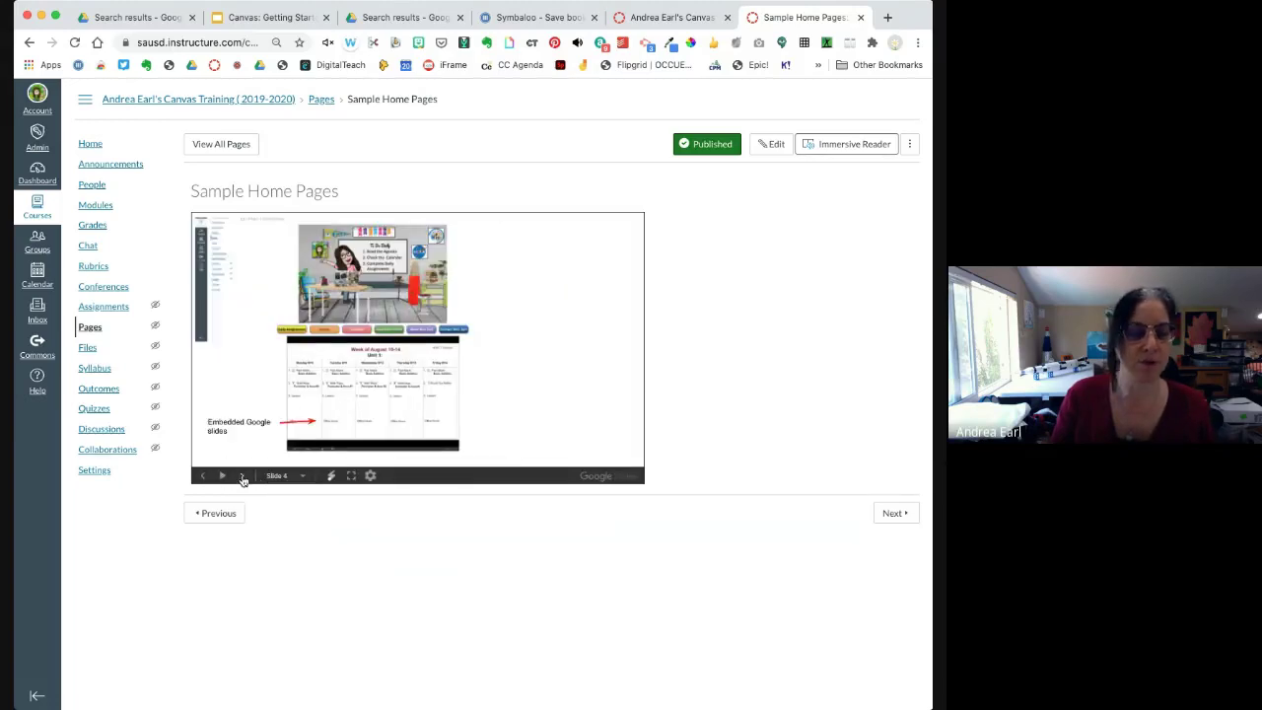
{"action": "left_click", "coordinate": [240, 477]}
{"action": "left_click", "coordinate": [241, 476]}
{"action": "left_click", "coordinate": [241, 476]}
{"action": "left_click", "coordinate": [241, 476]}
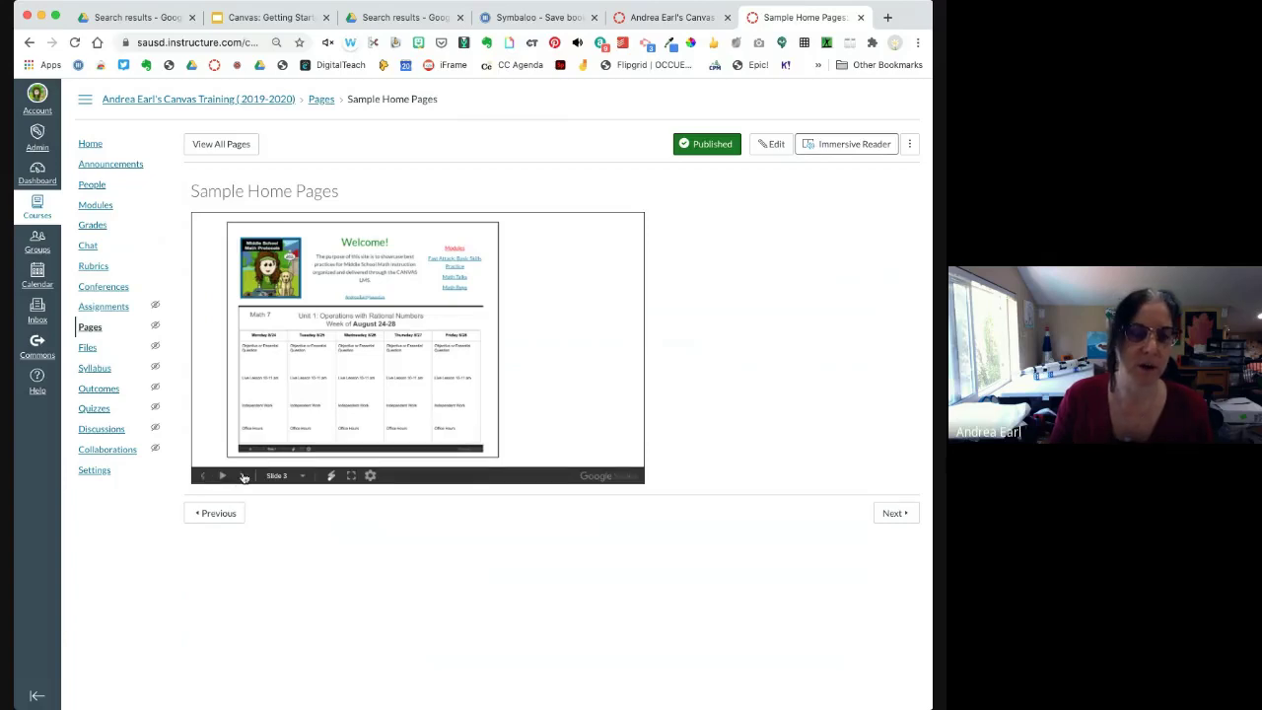
{"action": "left_click", "coordinate": [244, 477]}
{"action": "left_click", "coordinate": [244, 476]}
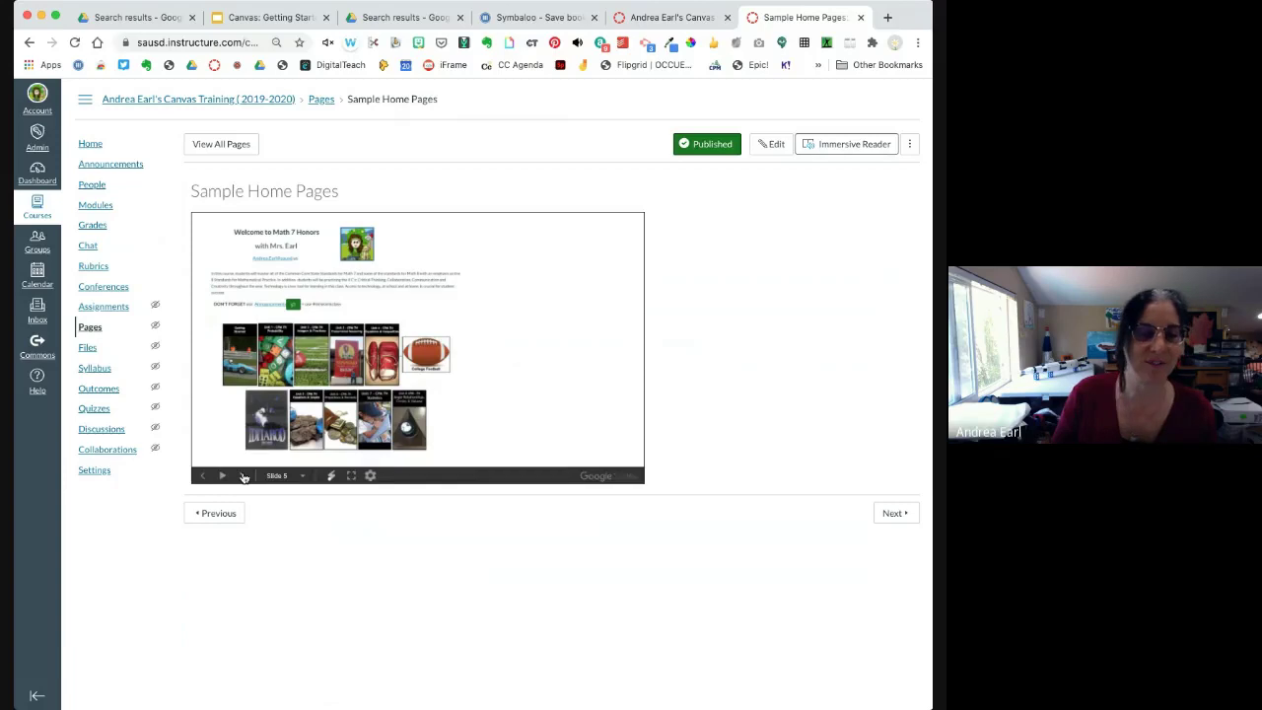
{"action": "left_click", "coordinate": [243, 476]}
{"action": "left_click", "coordinate": [243, 476]}
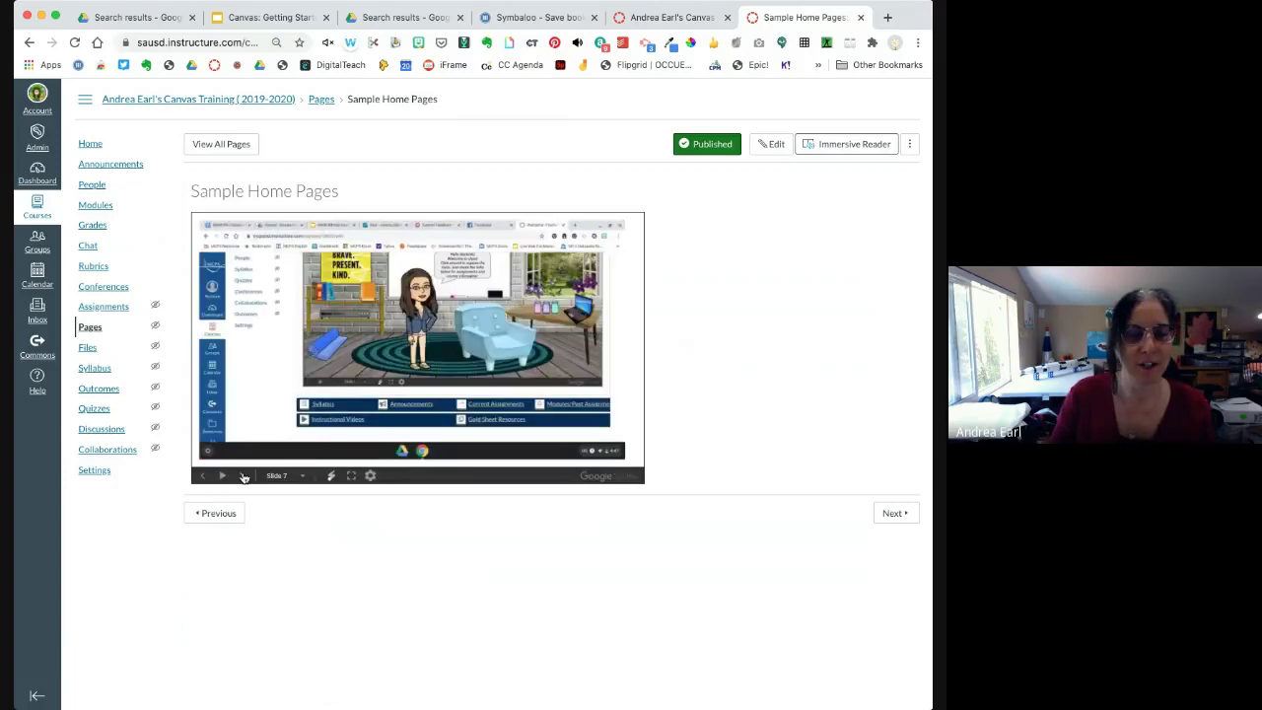
{"action": "left_click", "coordinate": [244, 476]}
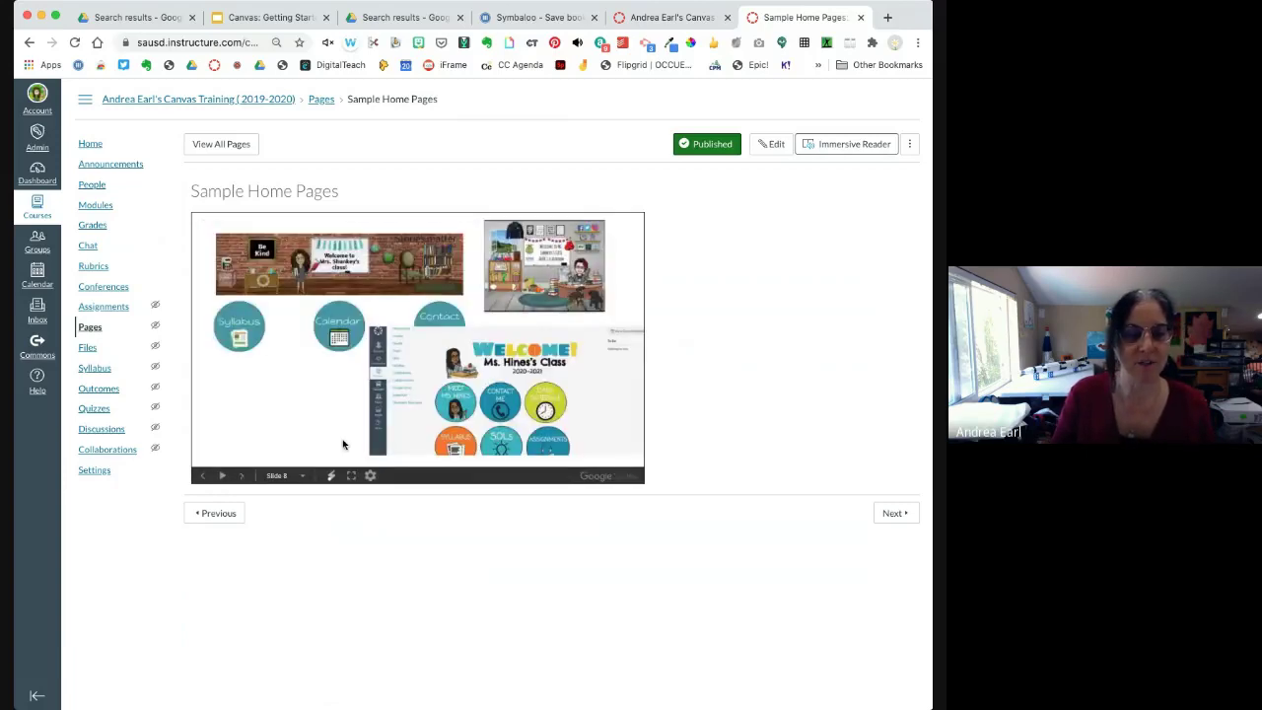
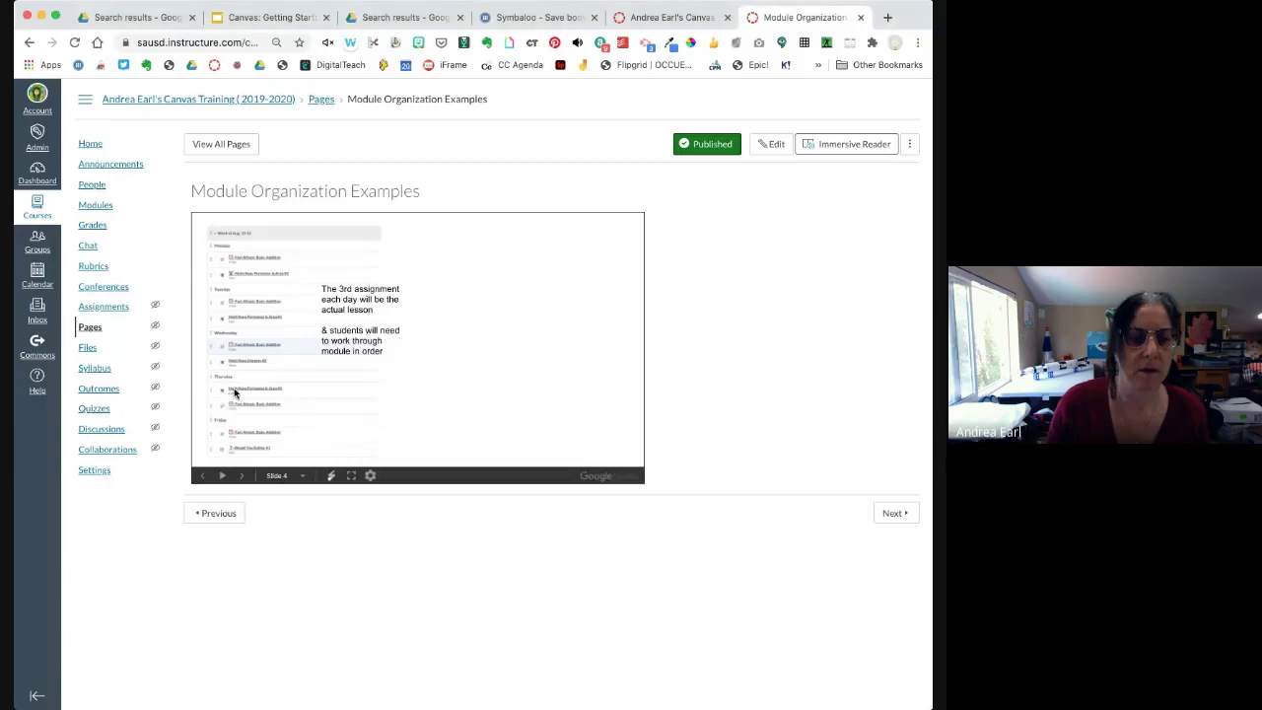
- View slide 5 of the Module Organization Examples presentation and return to slide 4
{"action": "left_click", "coordinate": [282, 349]}
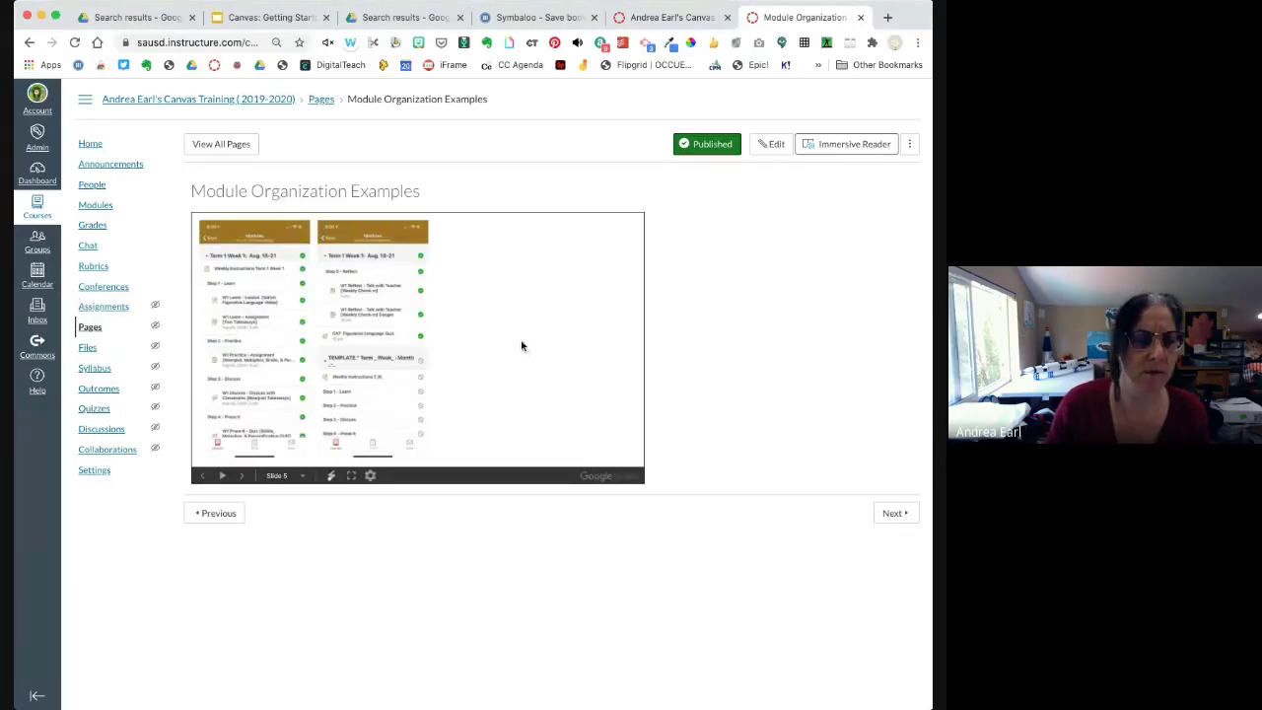
{"action": "left_click", "coordinate": [204, 475]}
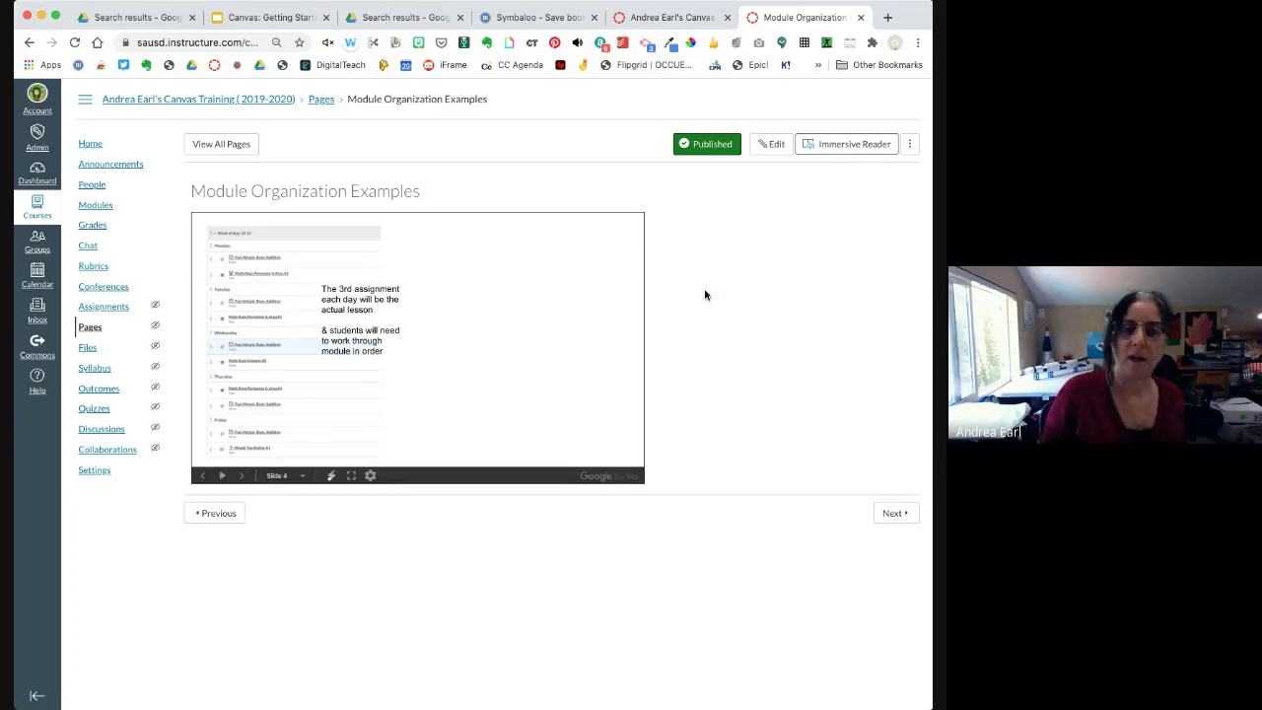
- Try adding a requirement to view the Check In item in the Sample Lessons module's settings, then cancel the edit
{"action": "left_click", "coordinate": [657, 20]}
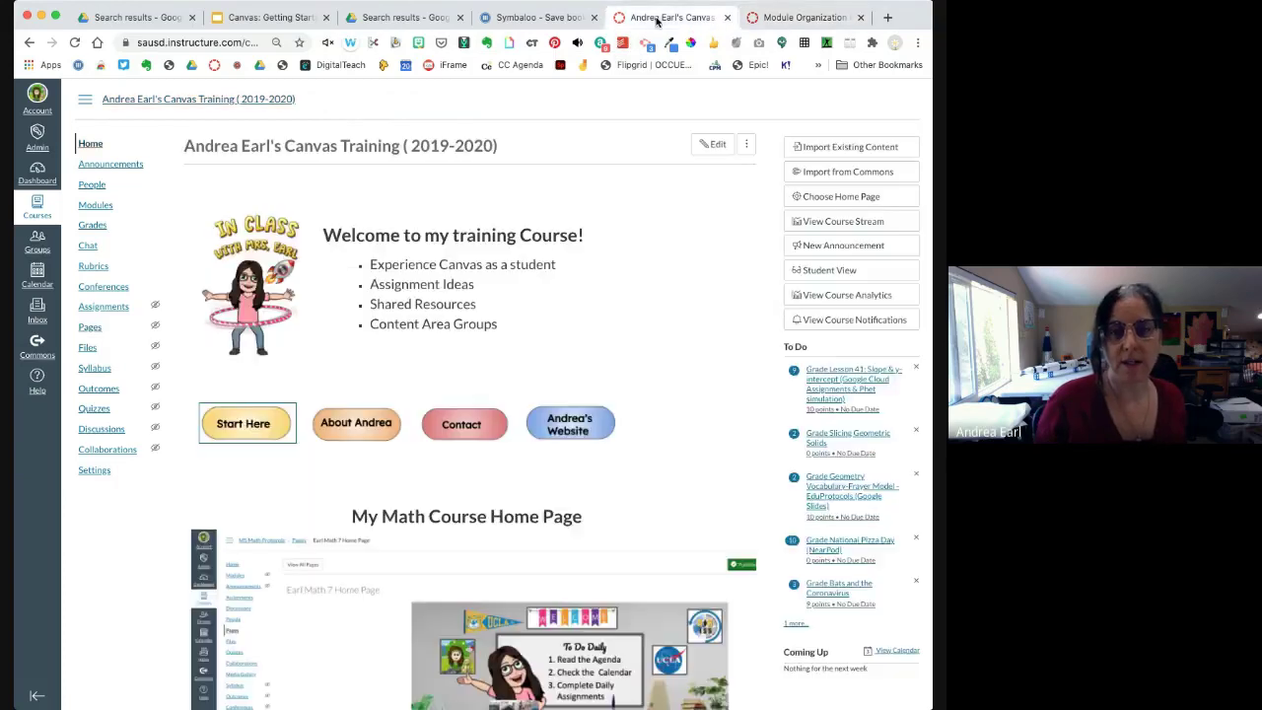
{"action": "left_click", "coordinate": [97, 207]}
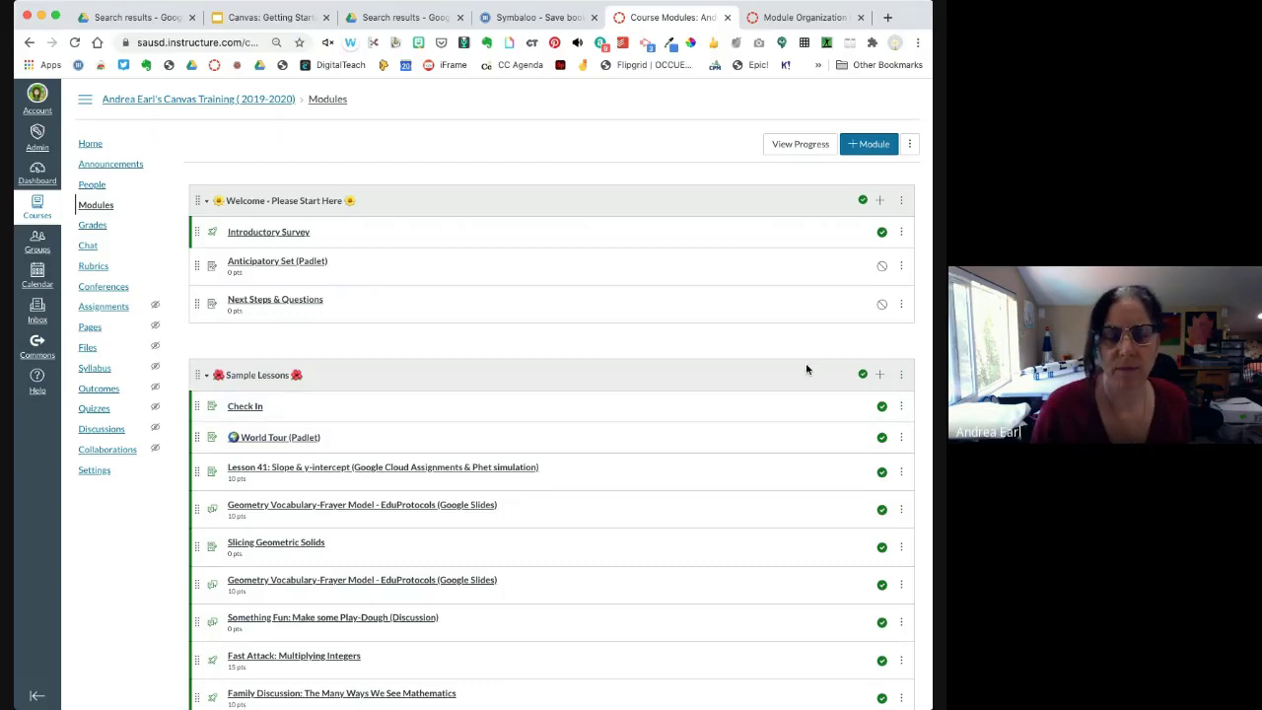
{"action": "left_click", "coordinate": [901, 377]}
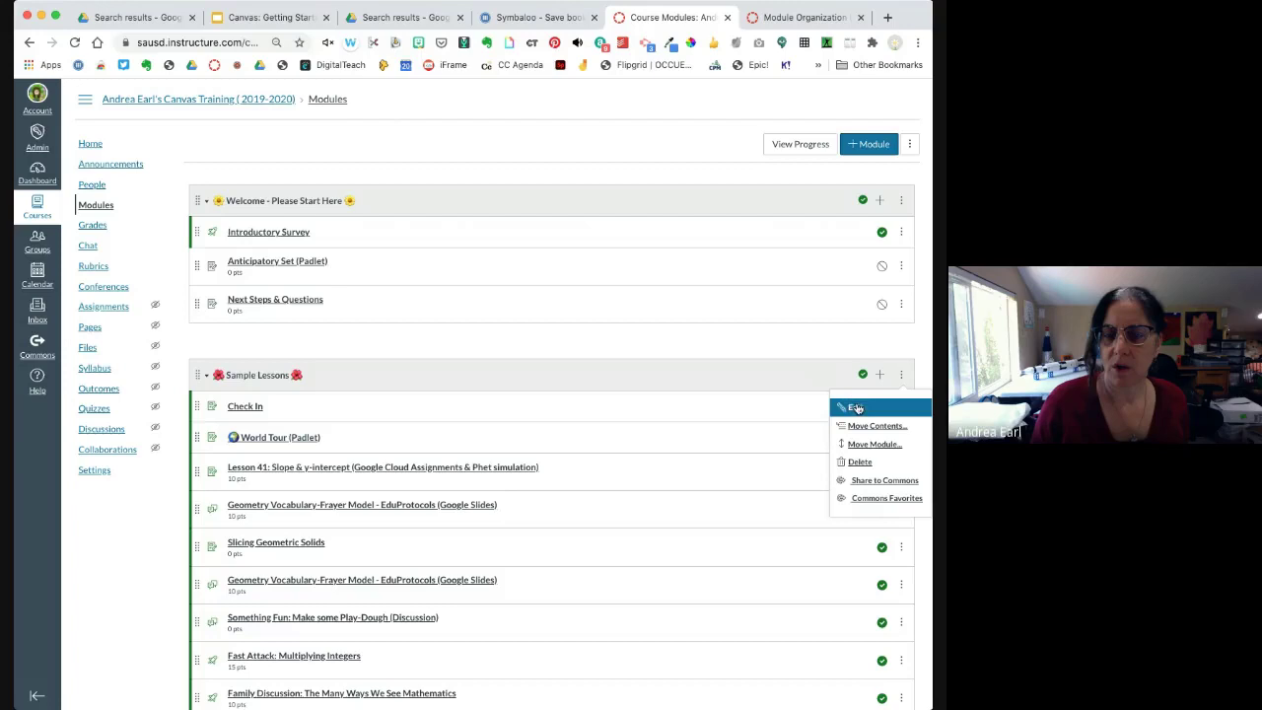
{"action": "left_click", "coordinate": [853, 408]}
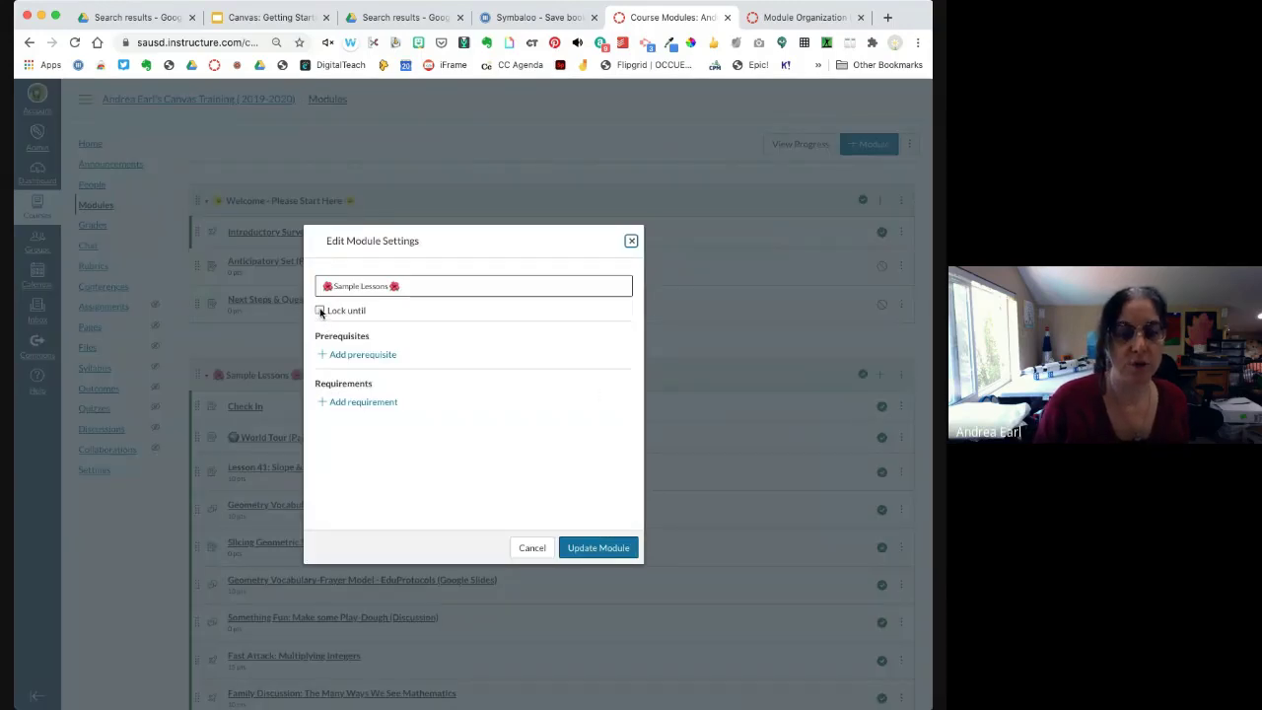
{"action": "left_click", "coordinate": [353, 401]}
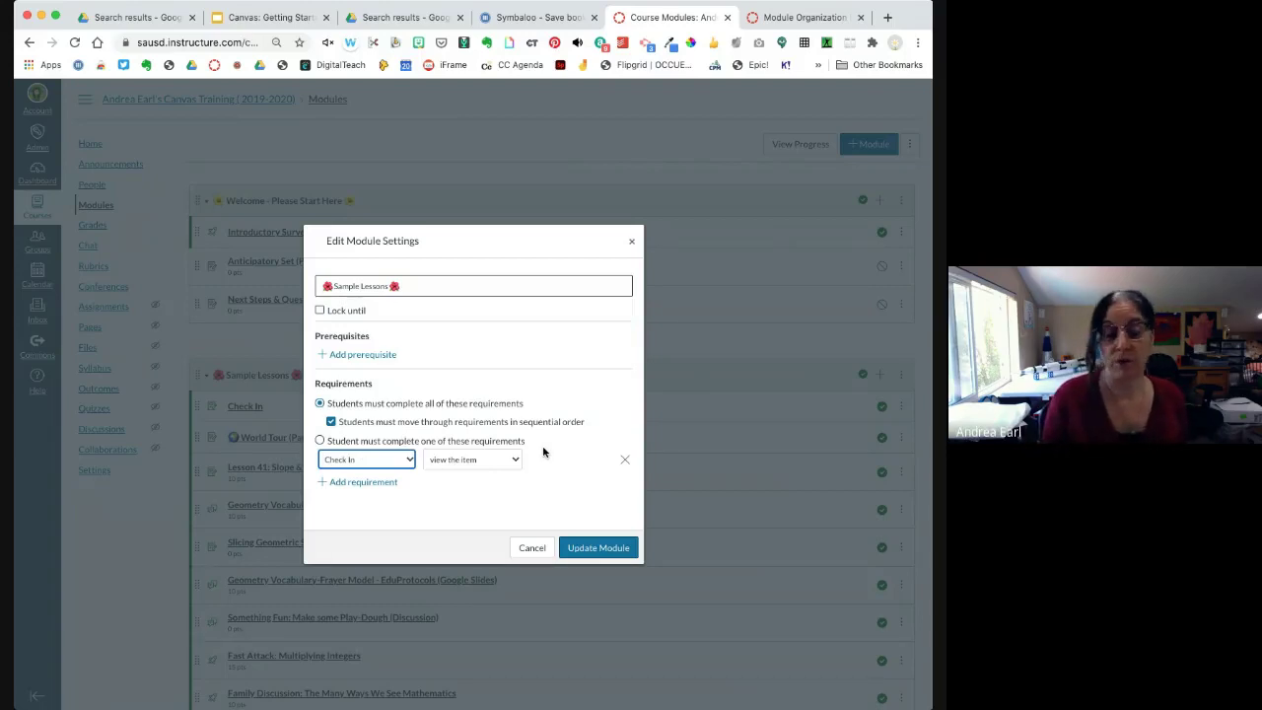
{"action": "left_click", "coordinate": [530, 547]}
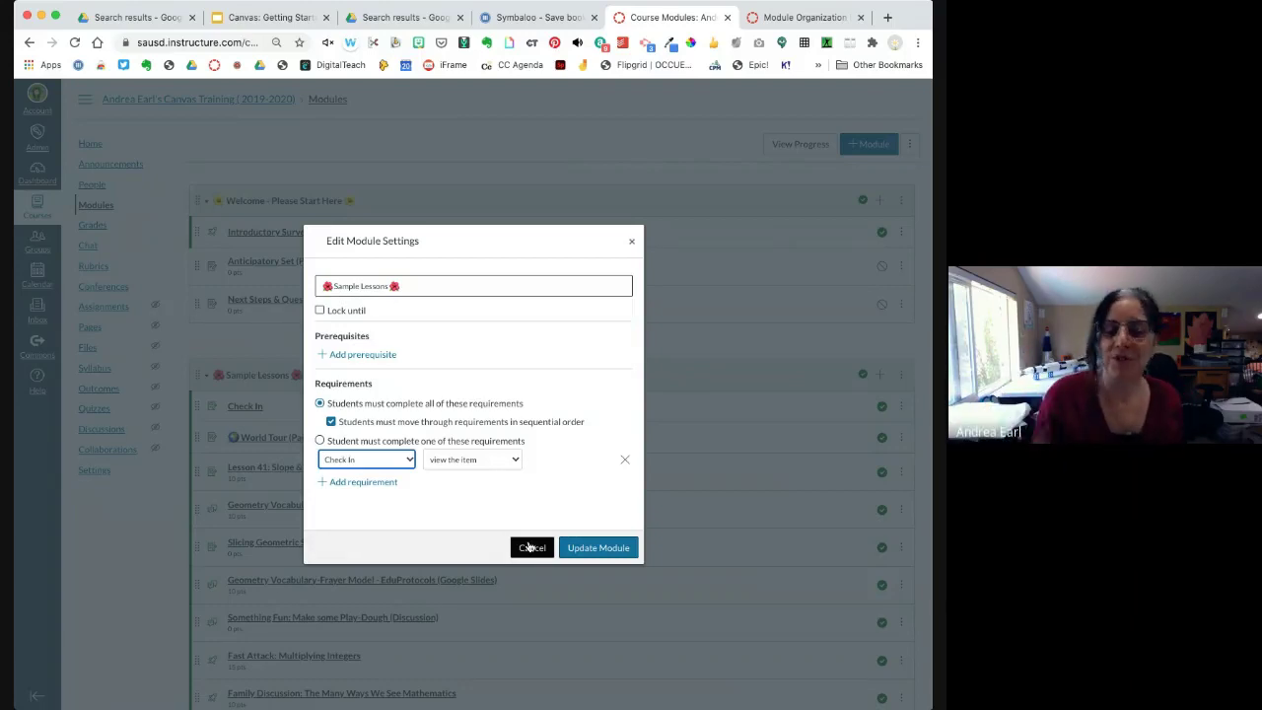
- Close the module settings without saving and look over the Week of Aug. 10-14 sample module's daily items
{"action": "left_click", "coordinate": [631, 241]}
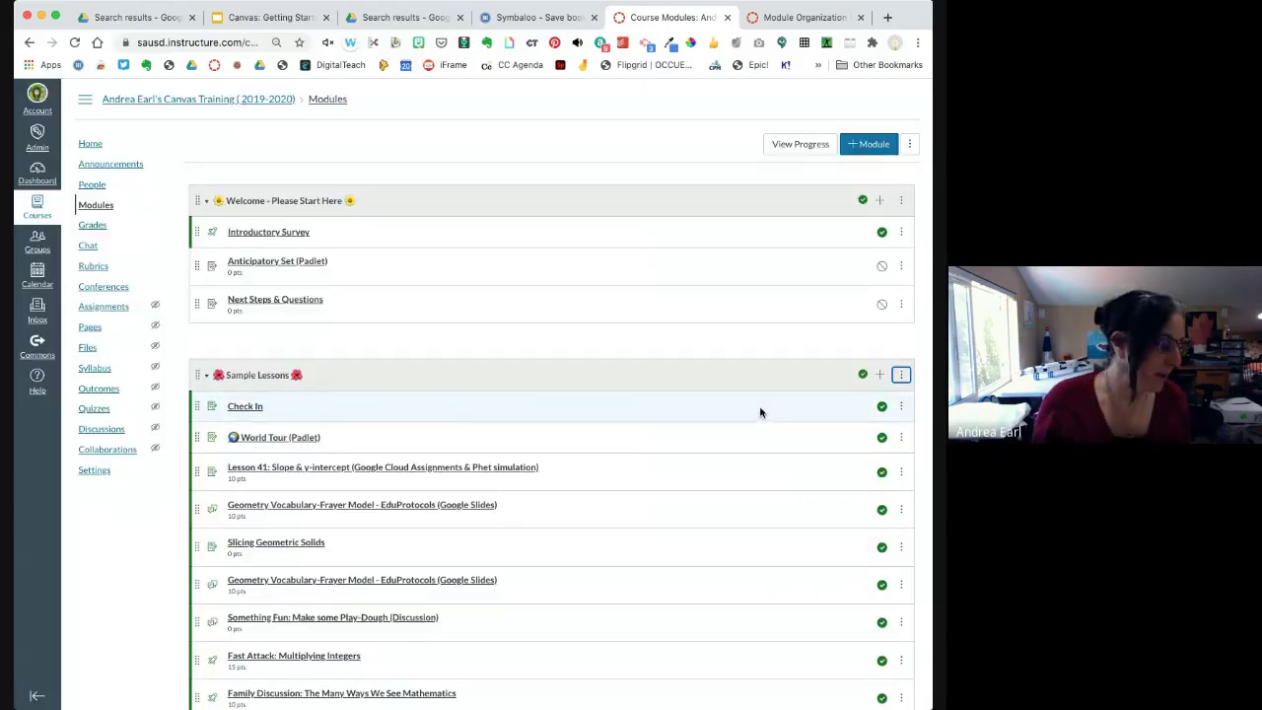
{"action": "scroll", "coordinate": [596, 358], "scroll_direction": "down", "scroll_amount": 8}
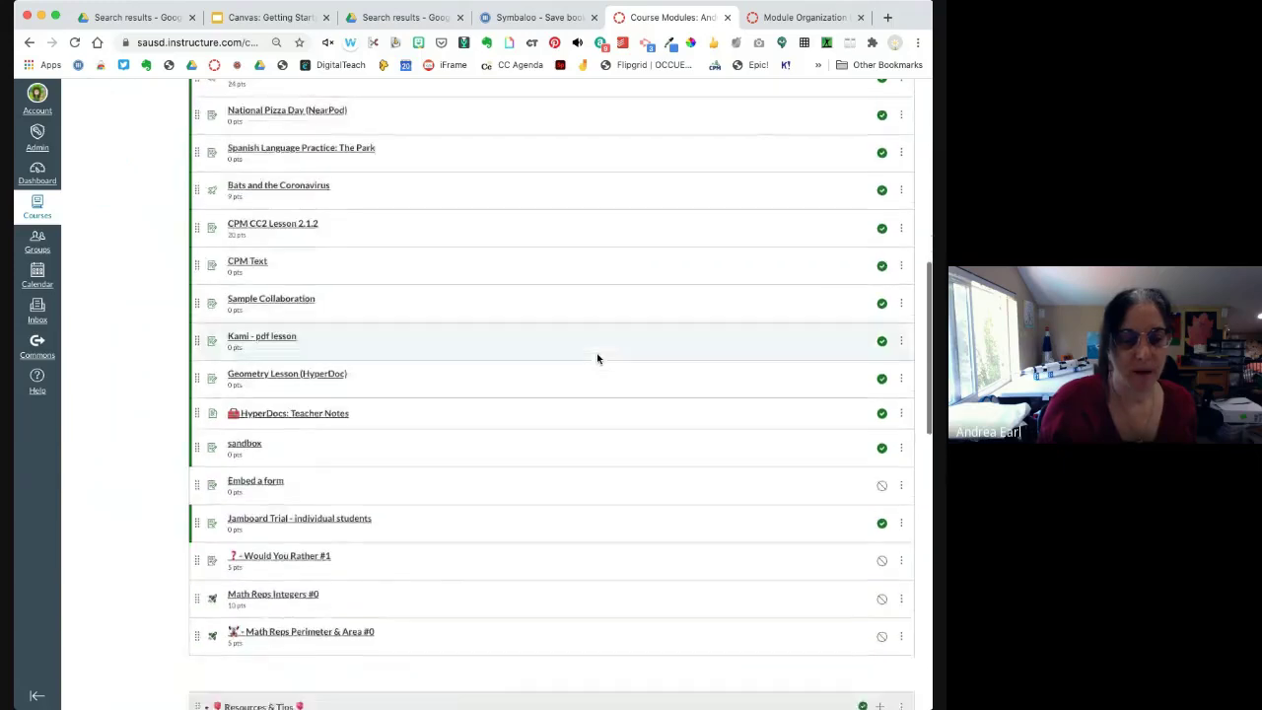
{"action": "scroll", "coordinate": [596, 358], "scroll_direction": "down", "scroll_amount": 10}
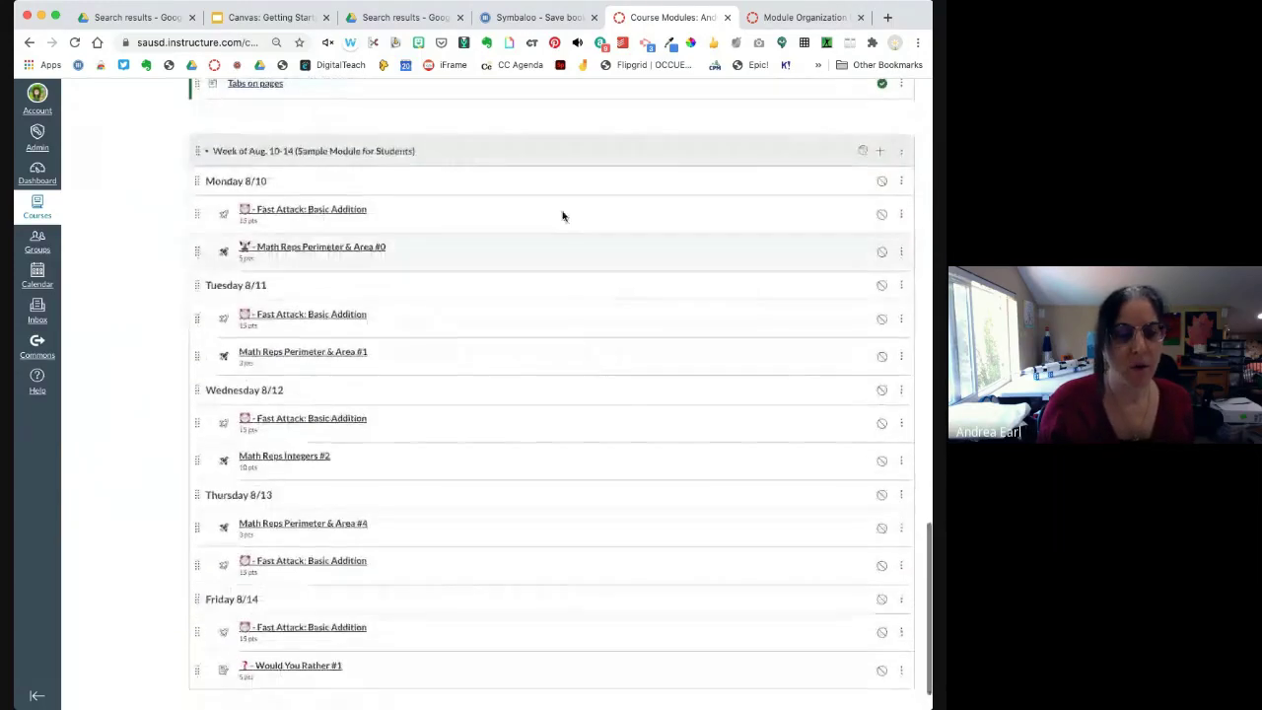
{"action": "scroll", "coordinate": [501, 451], "scroll_direction": "down", "scroll_amount": 2}
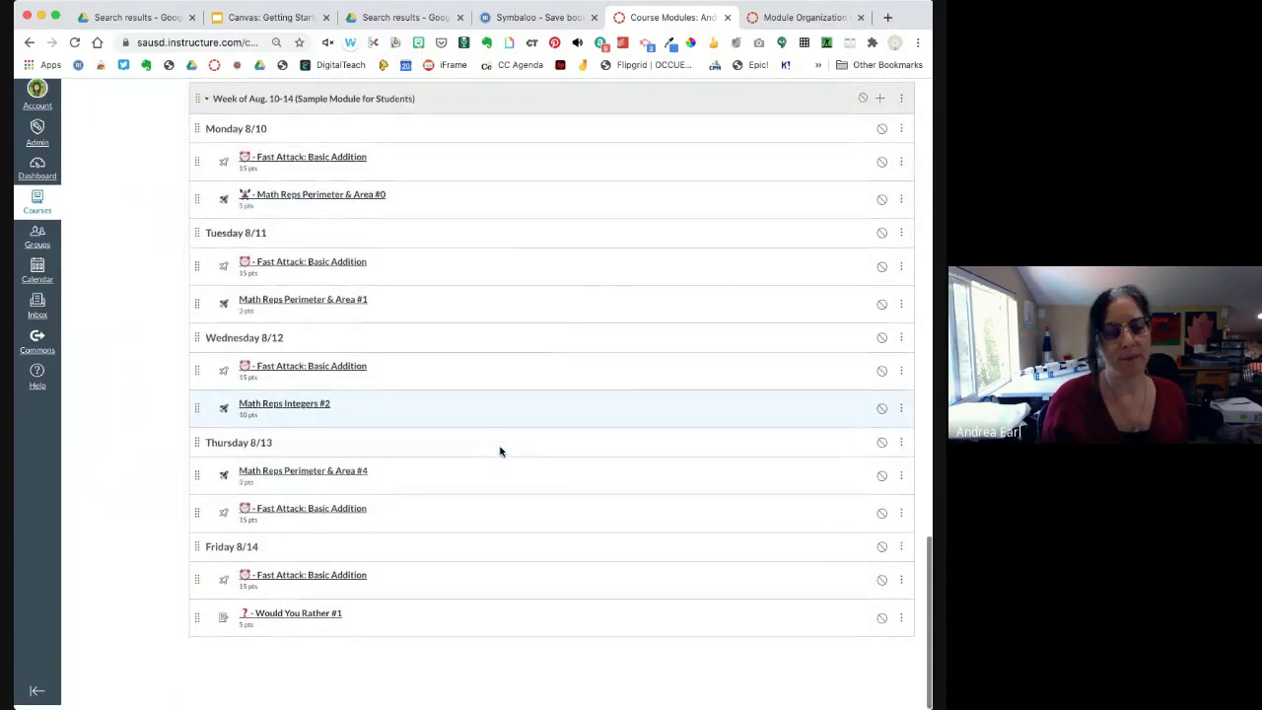
{"action": "scroll", "coordinate": [499, 451], "scroll_direction": "up", "scroll_amount": 2}
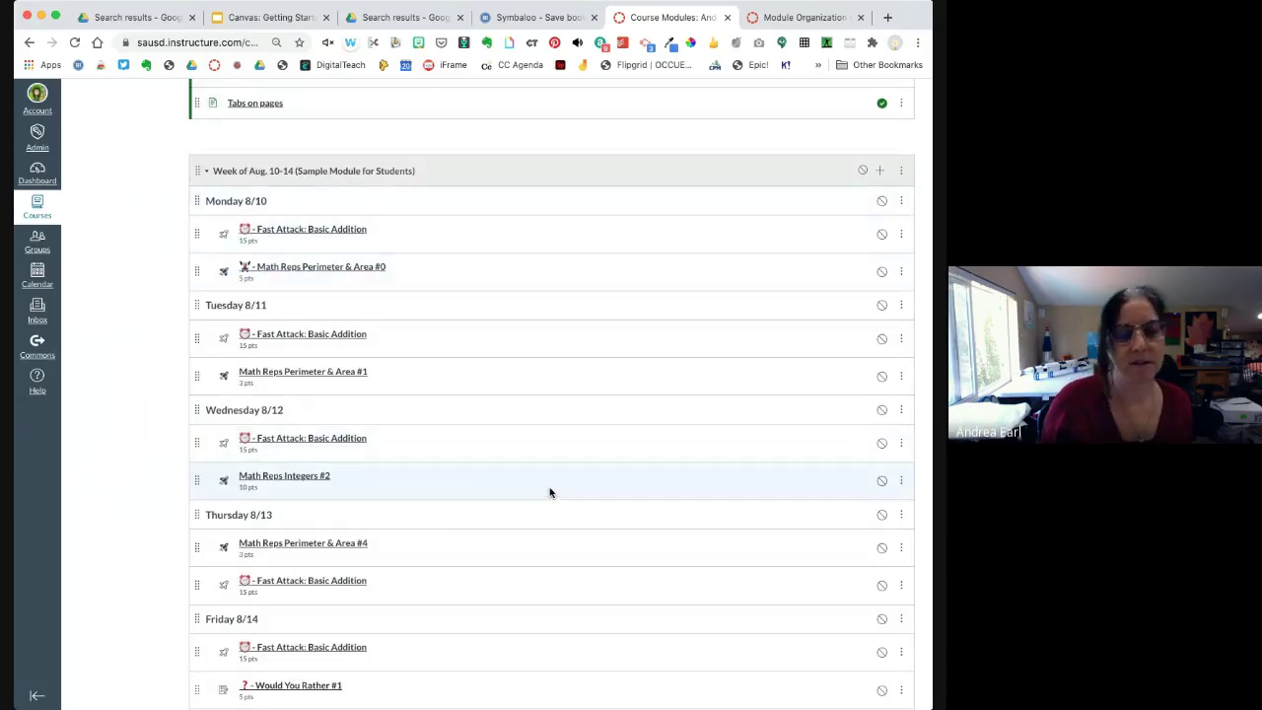
{"action": "scroll", "coordinate": [550, 492], "scroll_direction": "up", "scroll_amount": 15}
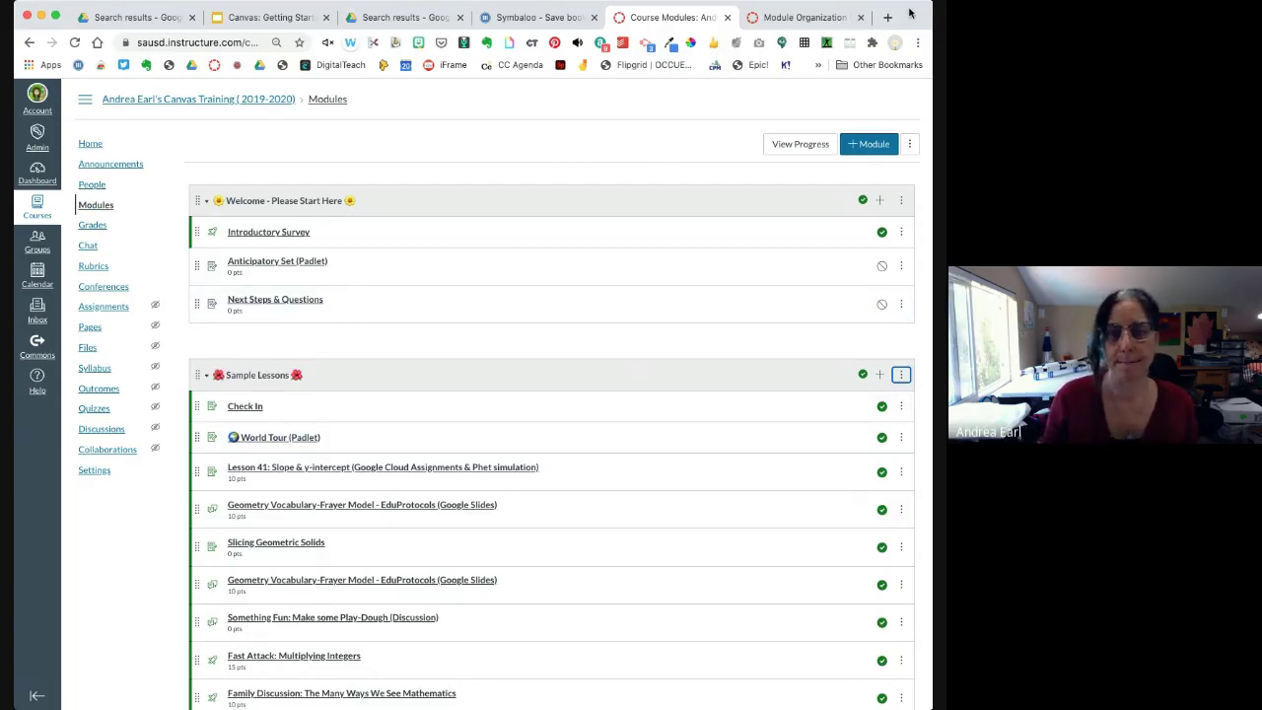
- Browse the external apps in the course settings and filter the list to installed apps only
{"action": "left_click", "coordinate": [88, 472]}
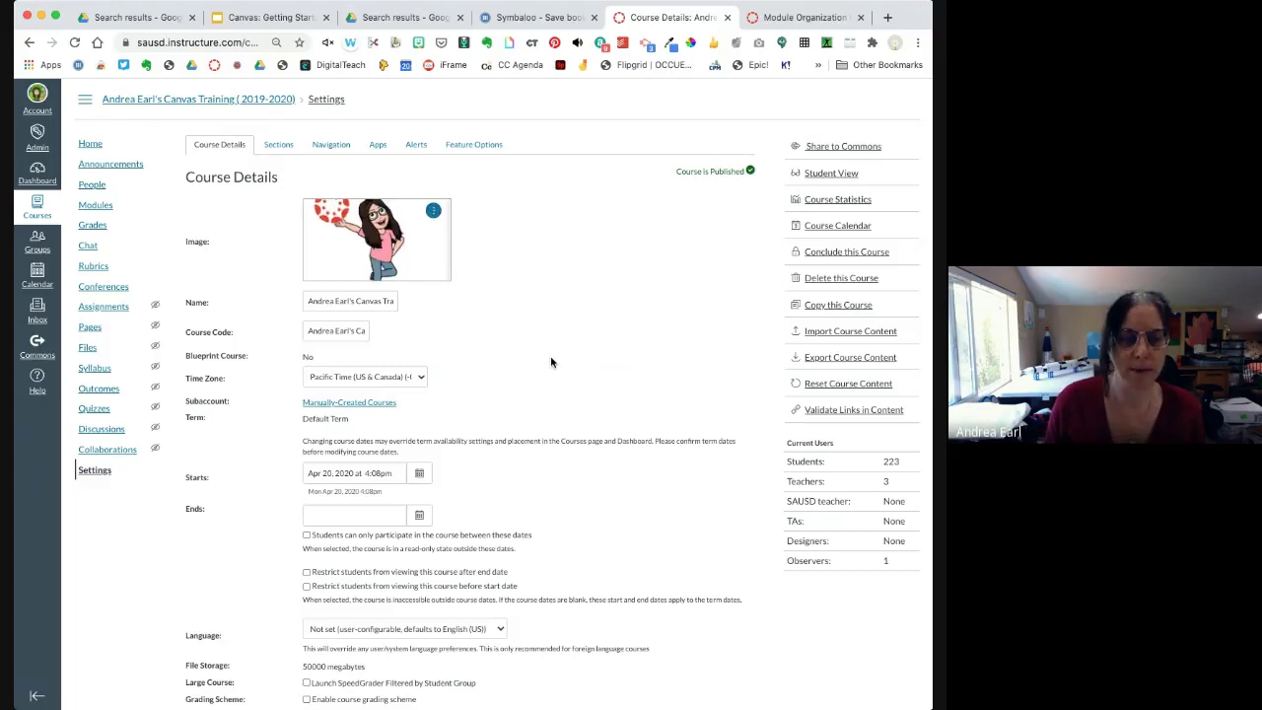
{"action": "left_click", "coordinate": [378, 146]}
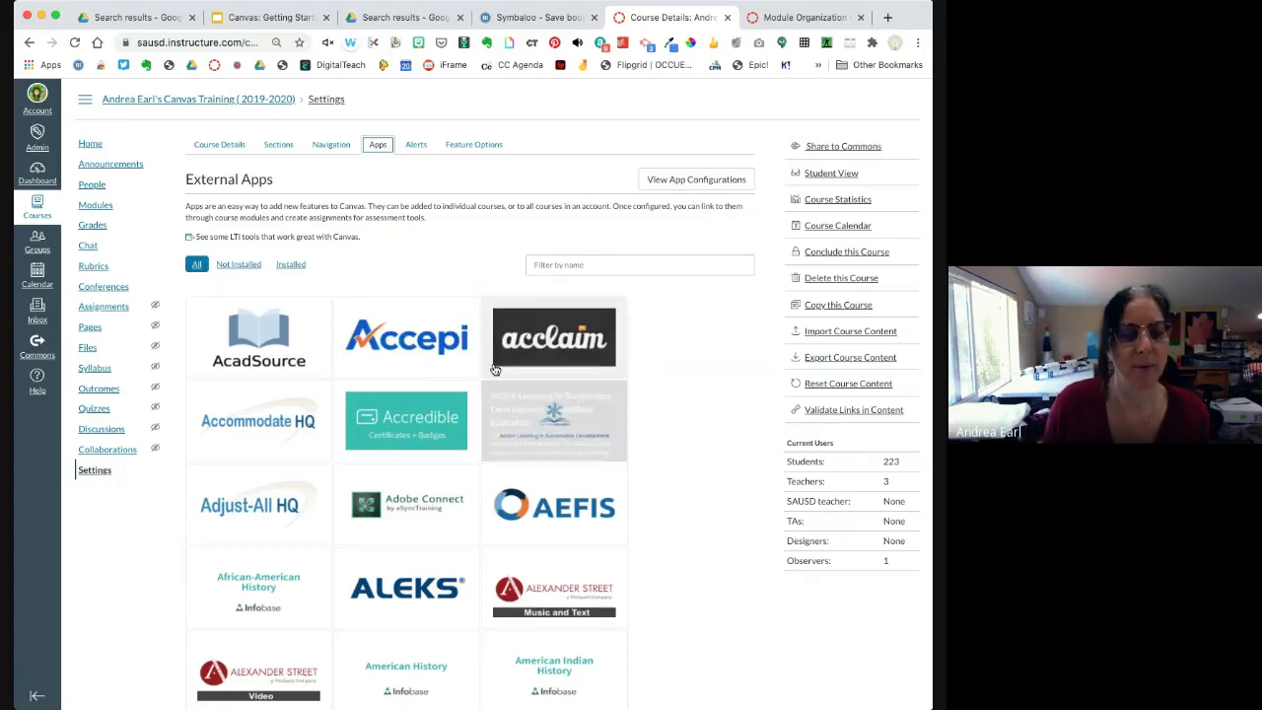
{"action": "scroll", "coordinate": [685, 425], "scroll_direction": "down", "scroll_amount": 15}
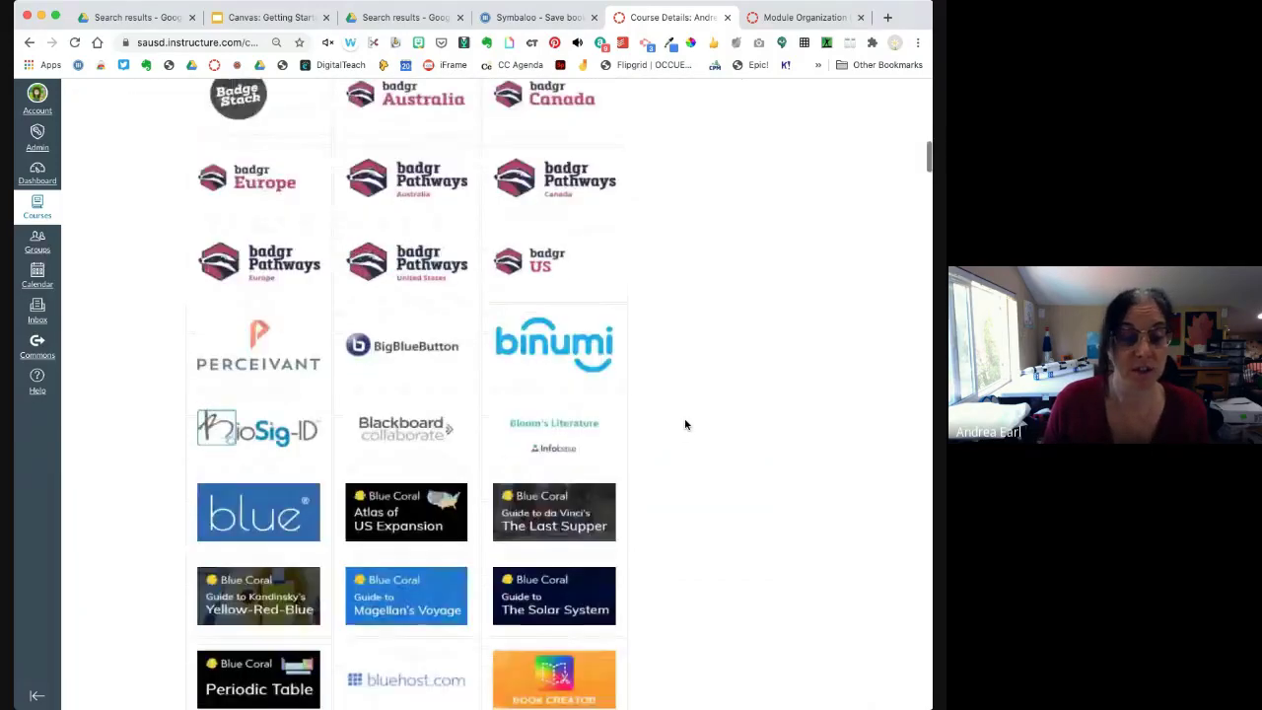
{"action": "scroll", "coordinate": [685, 425], "scroll_direction": "down", "scroll_amount": 10}
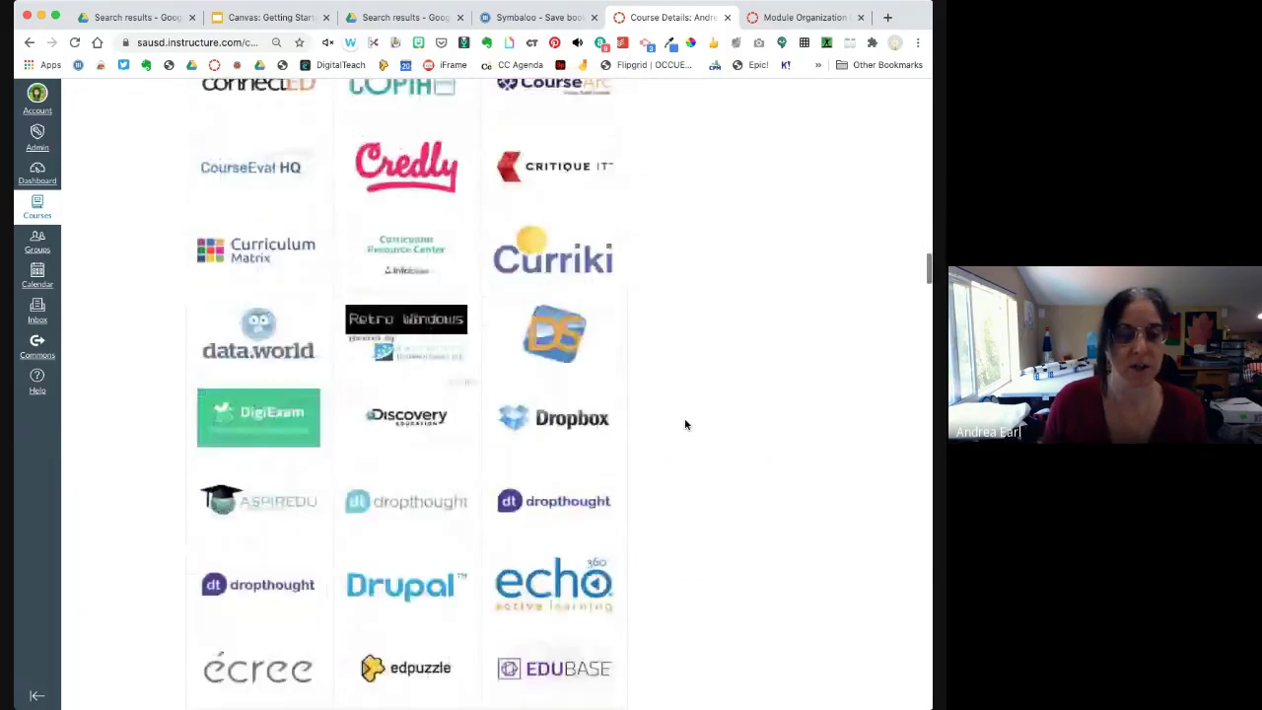
{"action": "scroll", "coordinate": [686, 425], "scroll_direction": "up", "scroll_amount": 20}
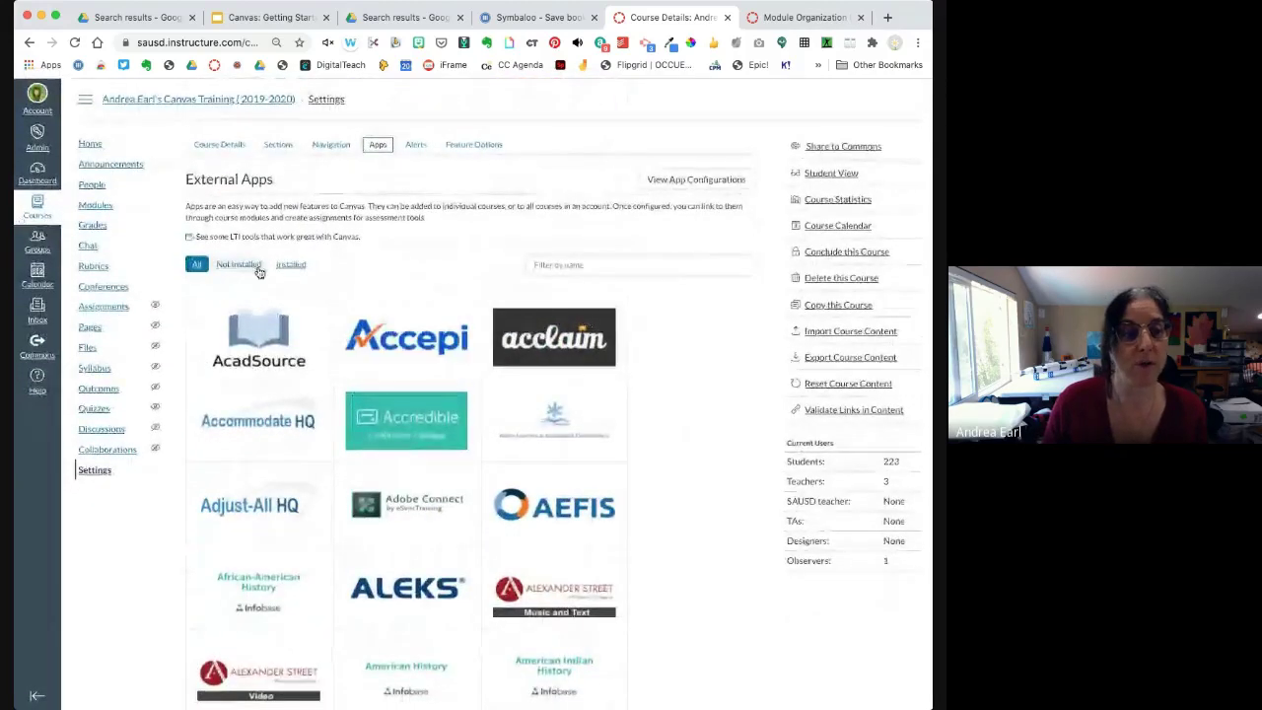
{"action": "left_click", "coordinate": [295, 265]}
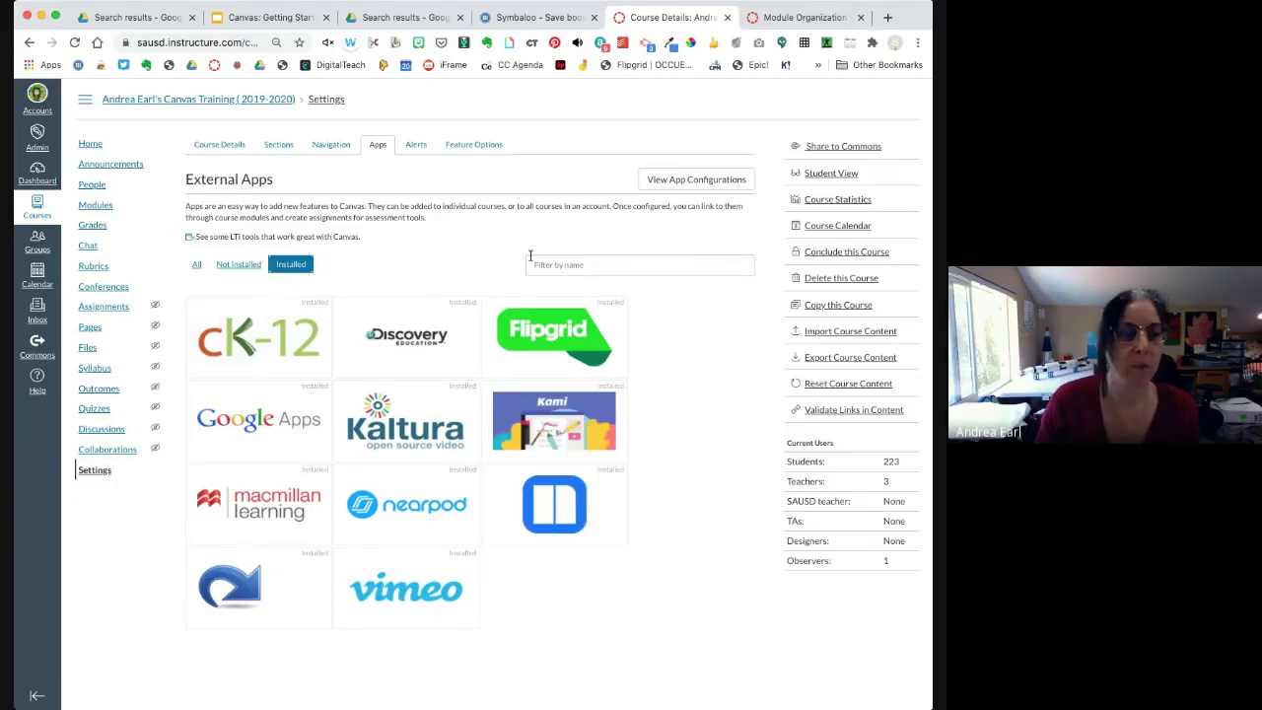
- Find Edpuzzle among the apps that are not installed by filtering for "edpuzz", and start adding it to the course
{"action": "left_click", "coordinate": [237, 265]}
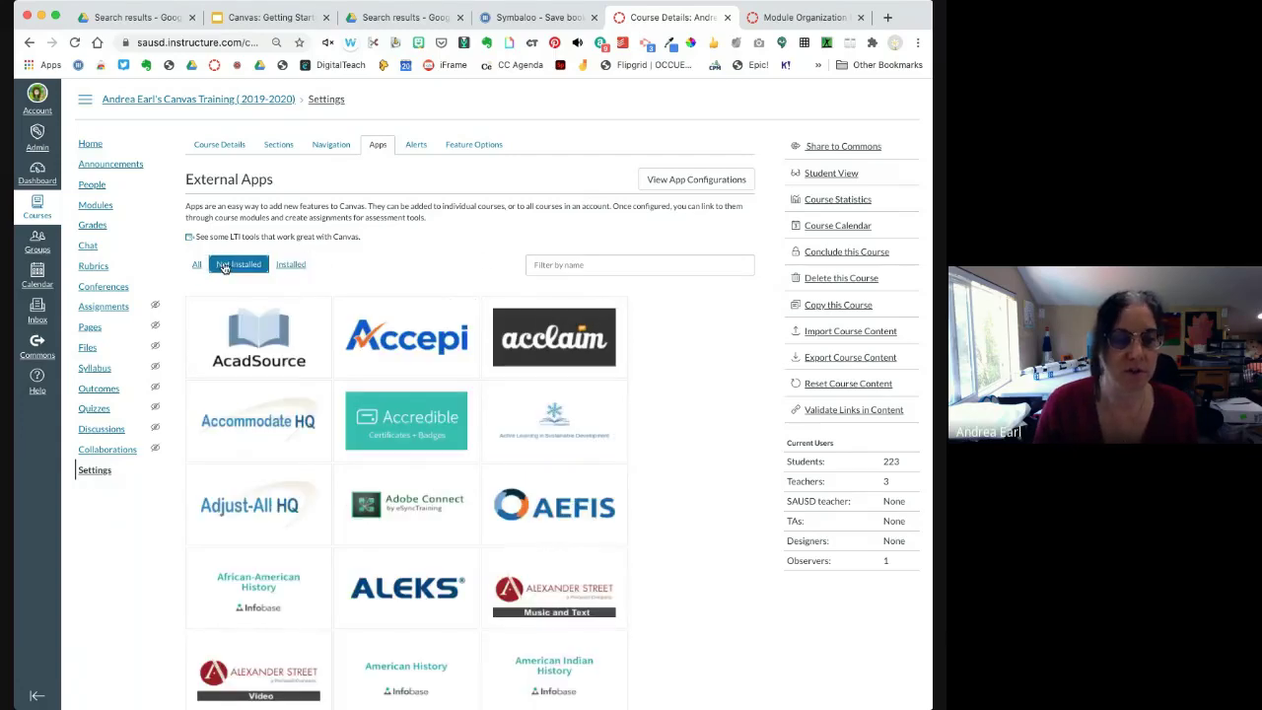
{"action": "left_click", "coordinate": [567, 266]}
{"action": "type", "text": "e"}
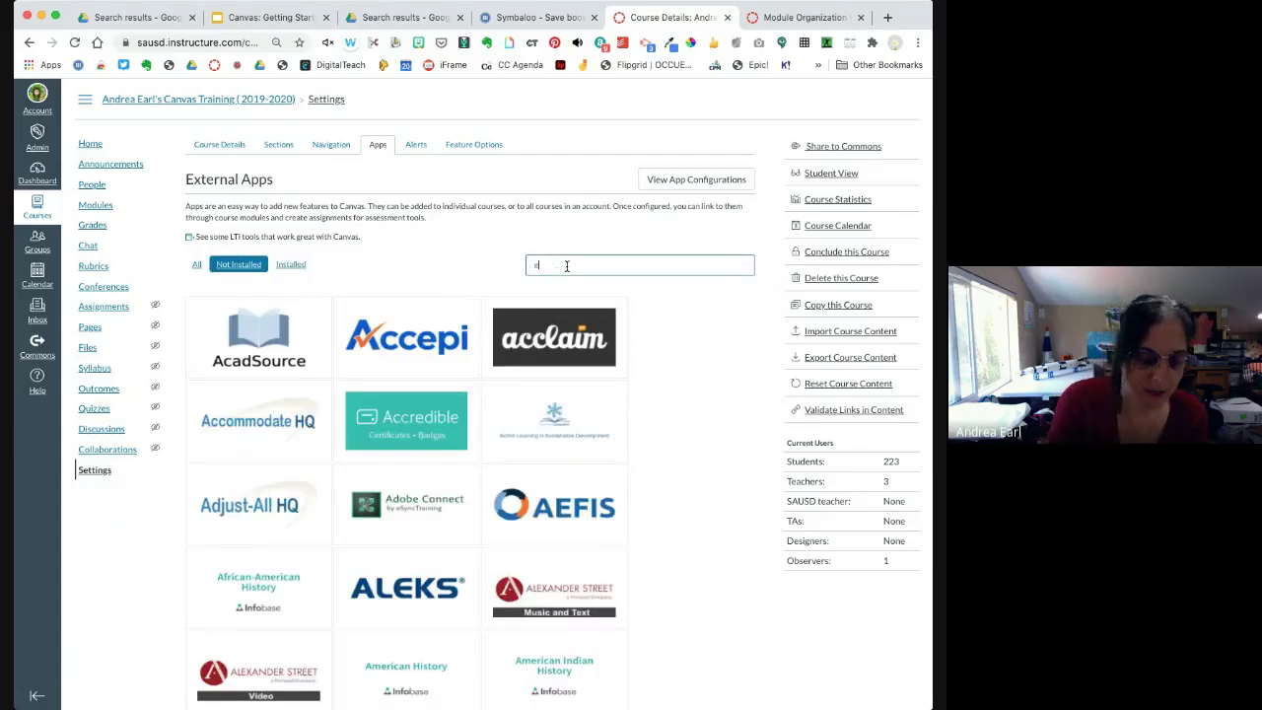
{"action": "type", "text": "dpuzz"}
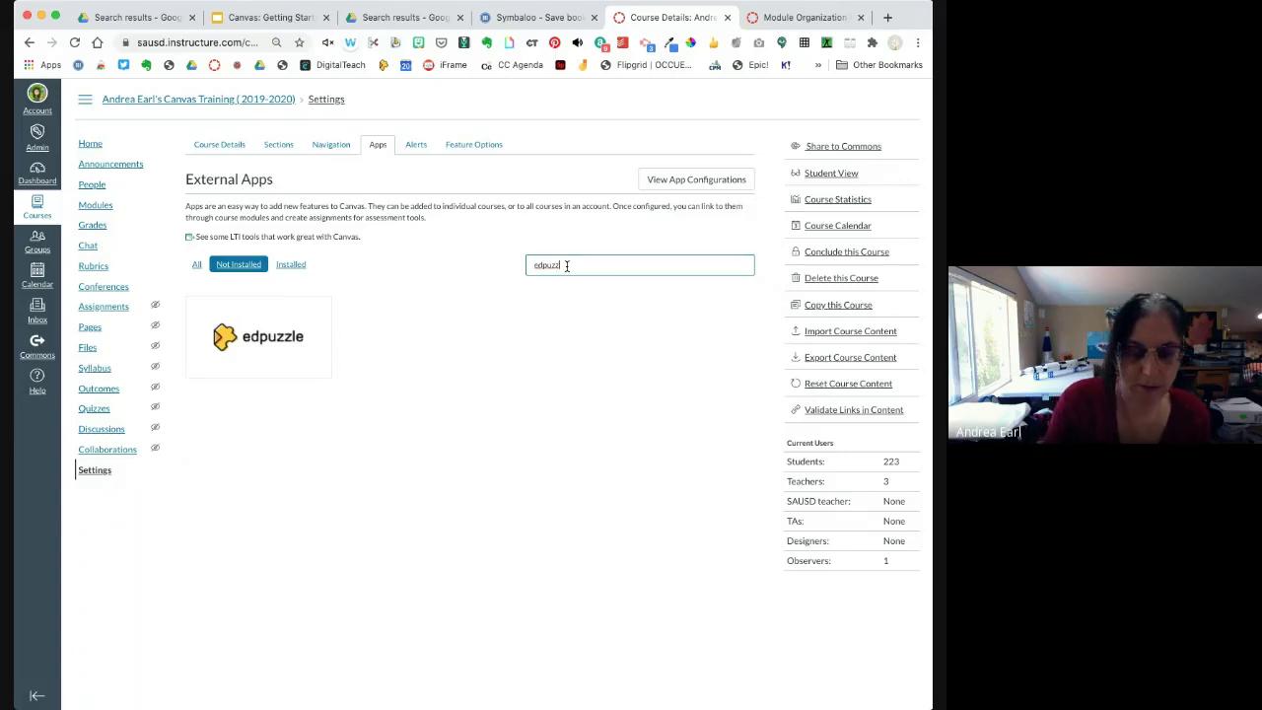
{"action": "left_click", "coordinate": [250, 341]}
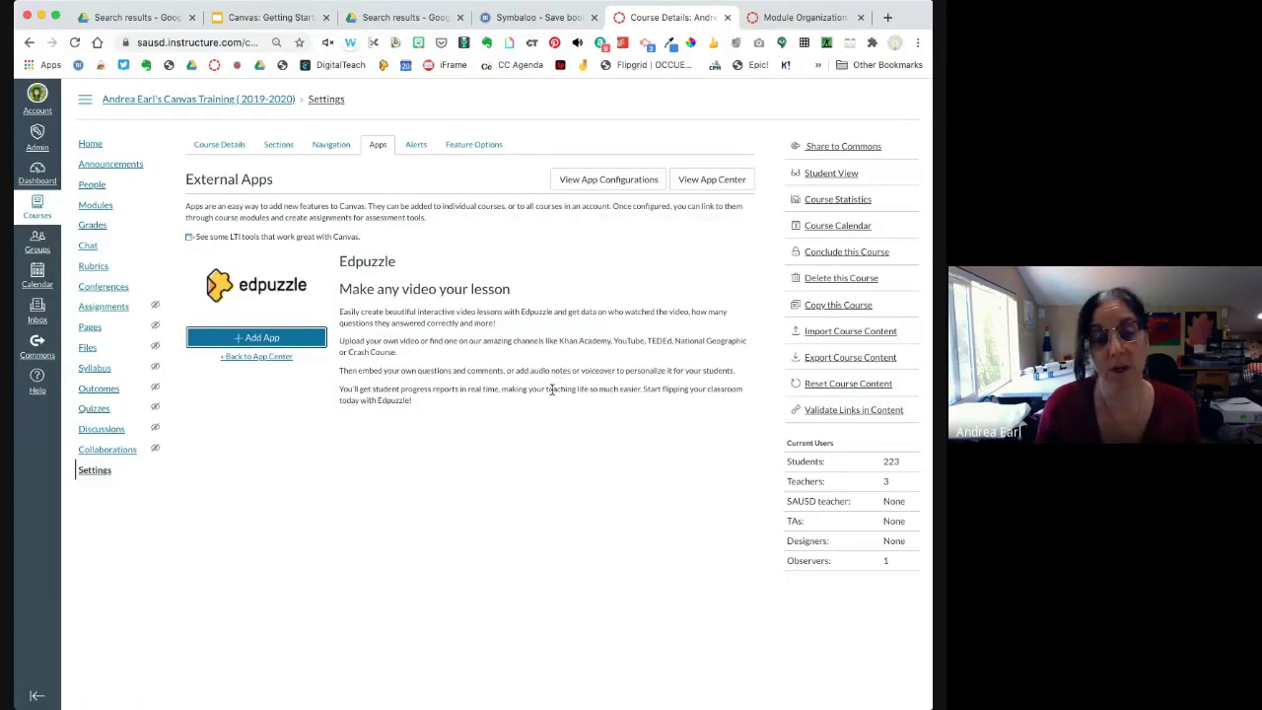
{"action": "left_click", "coordinate": [240, 338]}
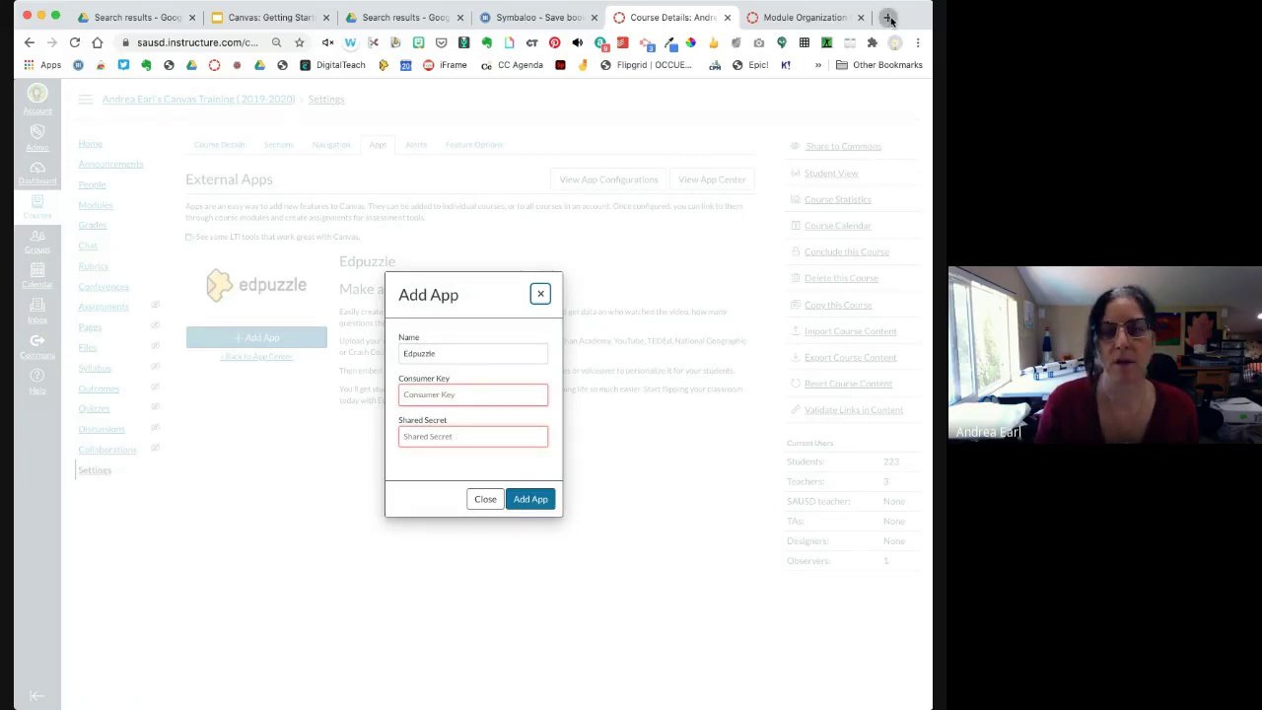
- Open edpuzzle.com/content in a new browser tab
{"action": "left_click", "coordinate": [890, 20]}
{"action": "type", "text": "edpuzzle.com/content"}
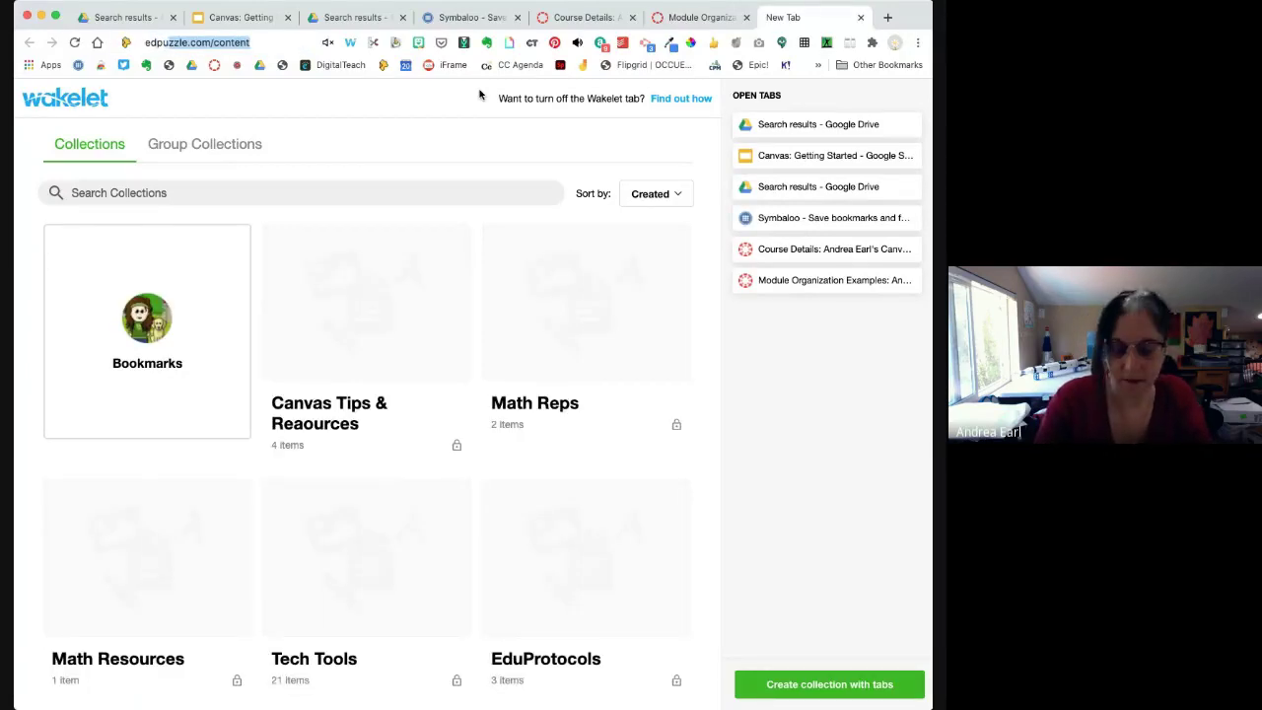
{"action": "key", "text": "Return"}
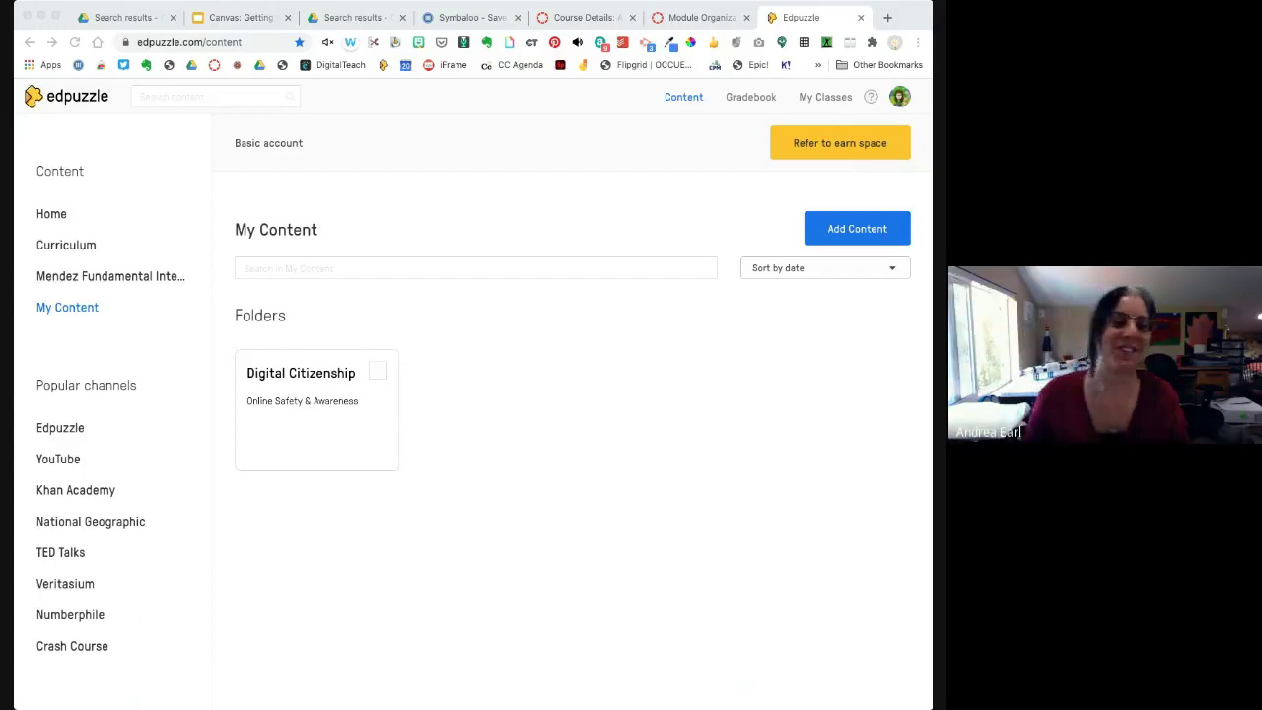
{"action": "left_click", "coordinate": [513, 194]}
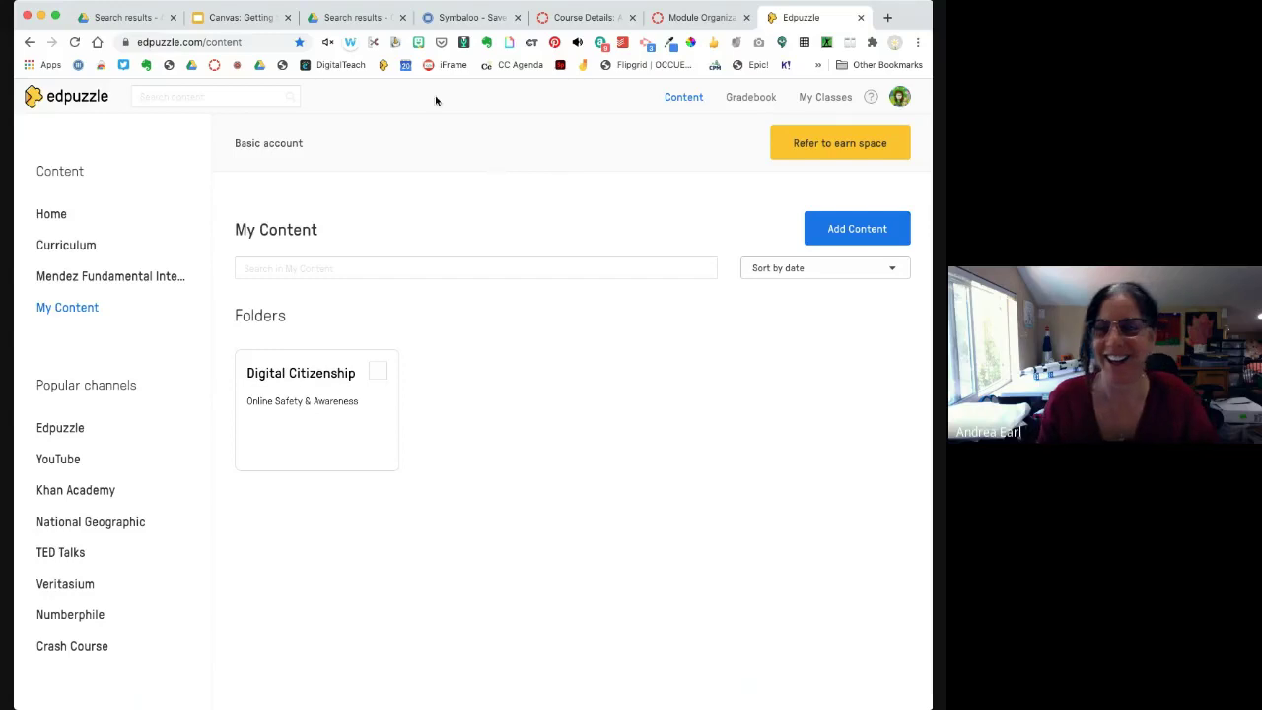
- Search the web for "edpuzzle and canvas" in the Edpuzzle tab
{"action": "left_click", "coordinate": [259, 43]}
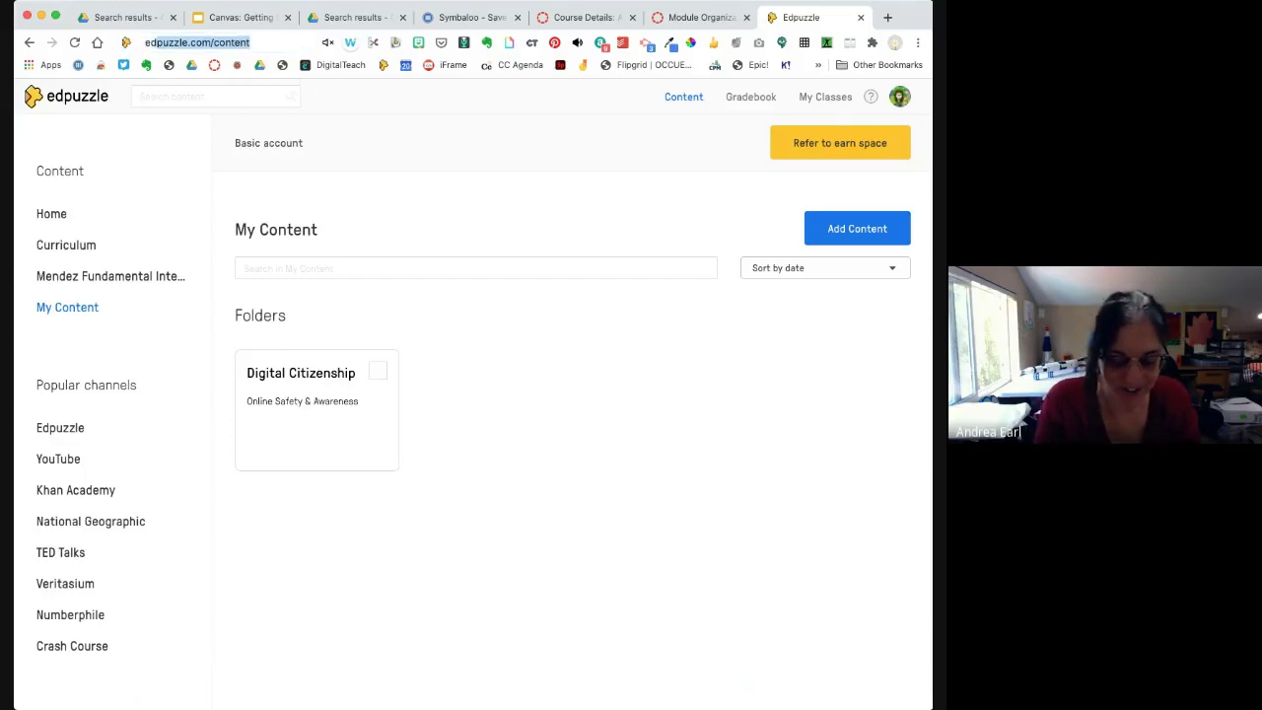
{"action": "left_click_drag", "start_coordinate": [162, 42], "coordinate": [251, 43]}
{"action": "type", "text": "uzzle and canvas"}
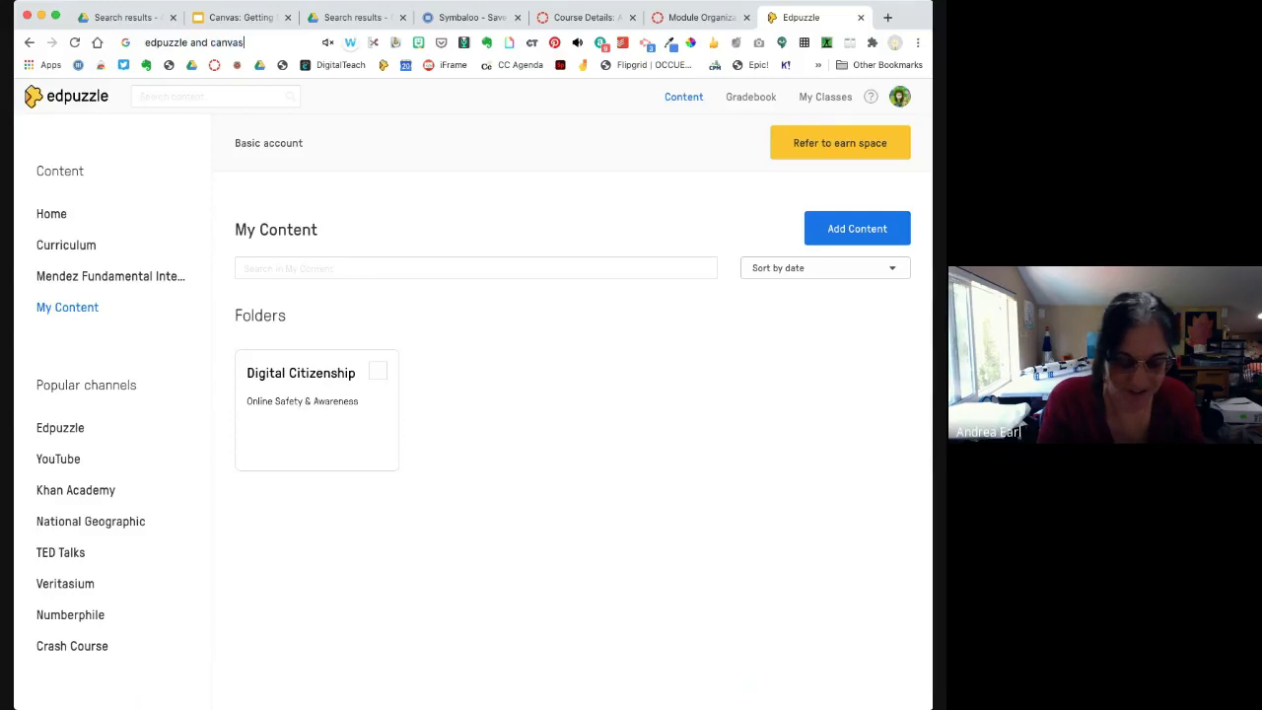
{"action": "key", "text": "Return"}
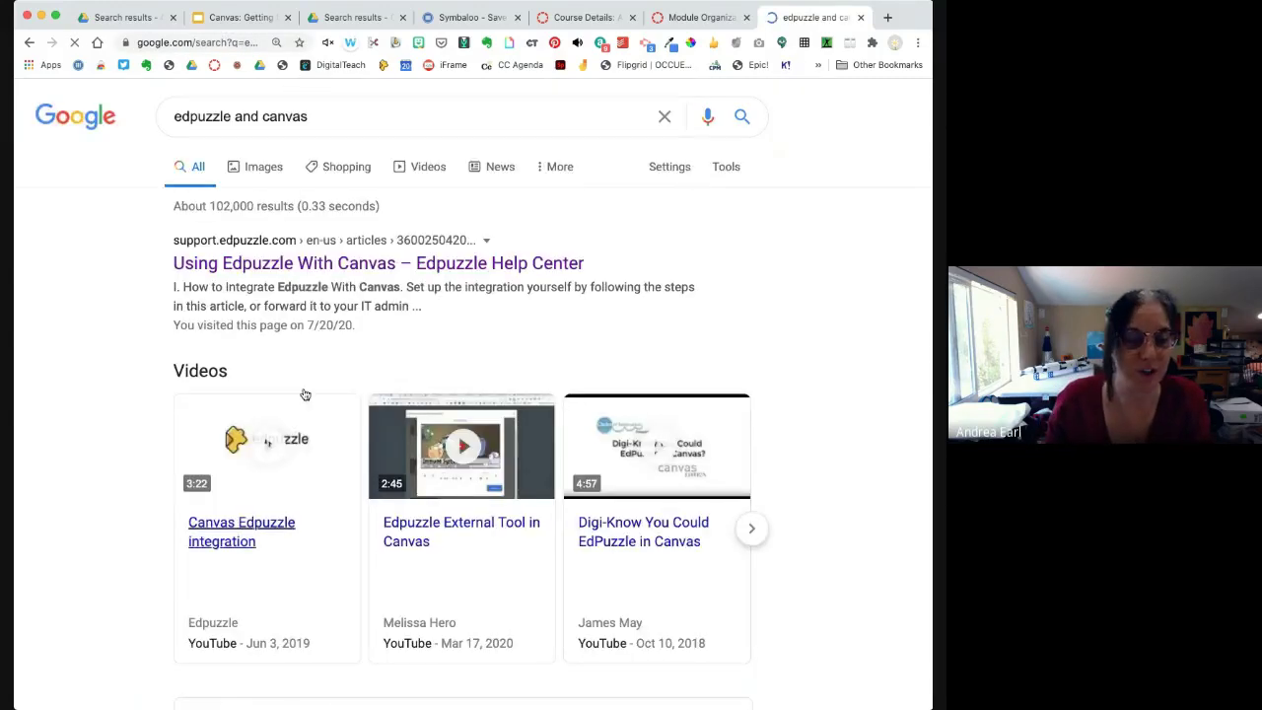
- Expand the related question "How does canvas integrate with Edpuzzle?" and look through the results below it
{"action": "scroll", "coordinate": [304, 391], "scroll_direction": "down", "scroll_amount": 5}
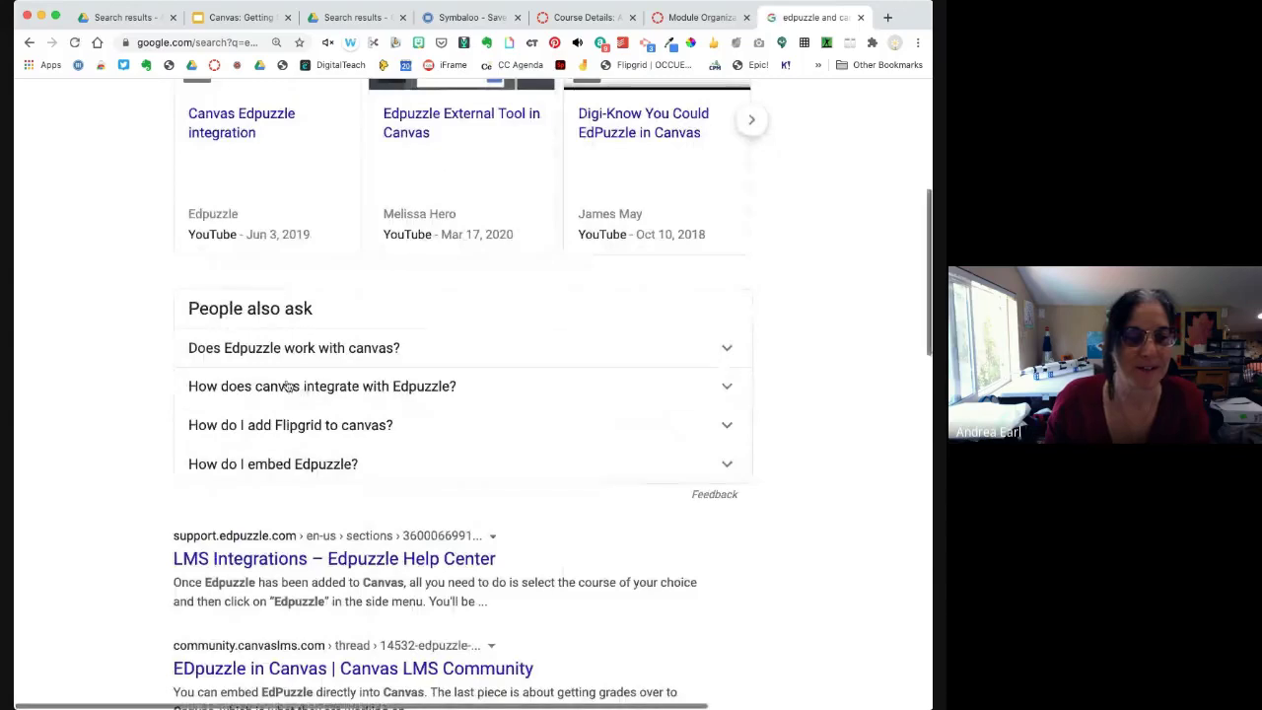
{"action": "left_click", "coordinate": [341, 386]}
{"action": "scroll", "coordinate": [386, 320], "scroll_direction": "down", "scroll_amount": 2}
{"action": "scroll", "coordinate": [386, 320], "scroll_direction": "down", "scroll_amount": 4}
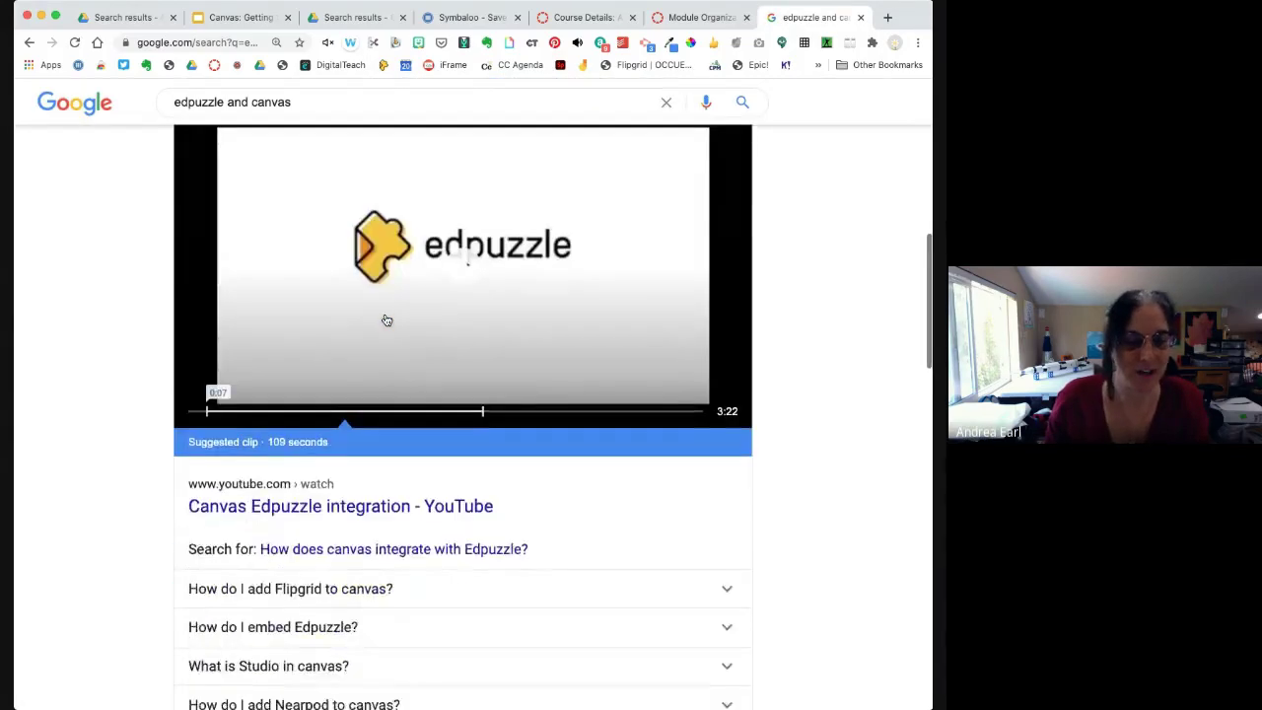
{"action": "scroll", "coordinate": [387, 321], "scroll_direction": "down", "scroll_amount": 1}
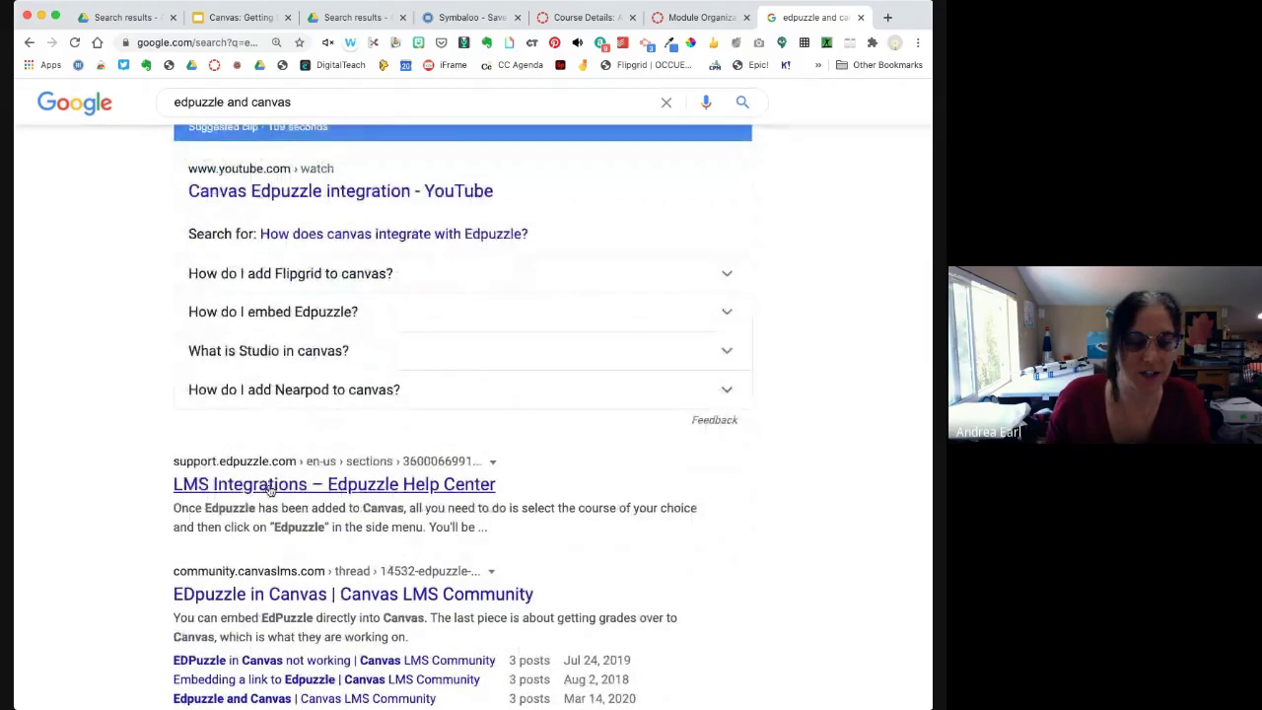
- Open the LMS Integrations help page and review the section "How to Integrate Edpuzzle With Canvas" under Using Edpuzzle With Canvas
{"action": "left_click", "coordinate": [371, 484]}
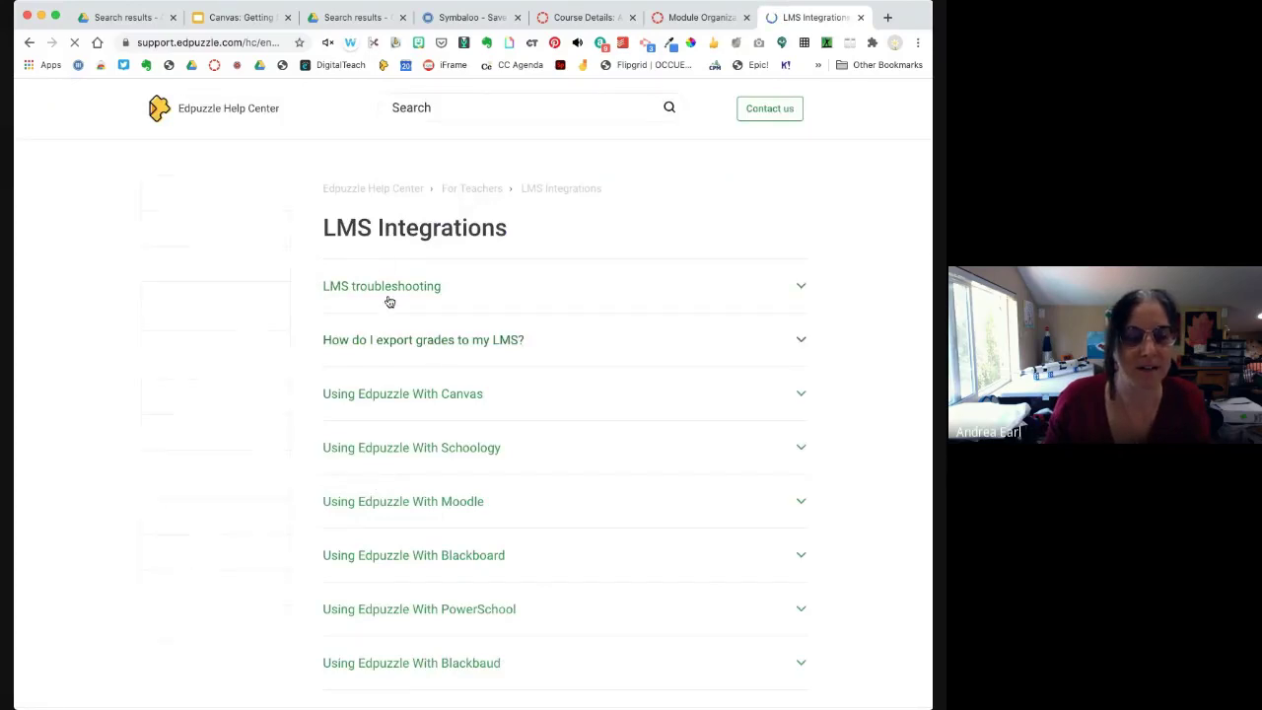
{"action": "left_click", "coordinate": [439, 397]}
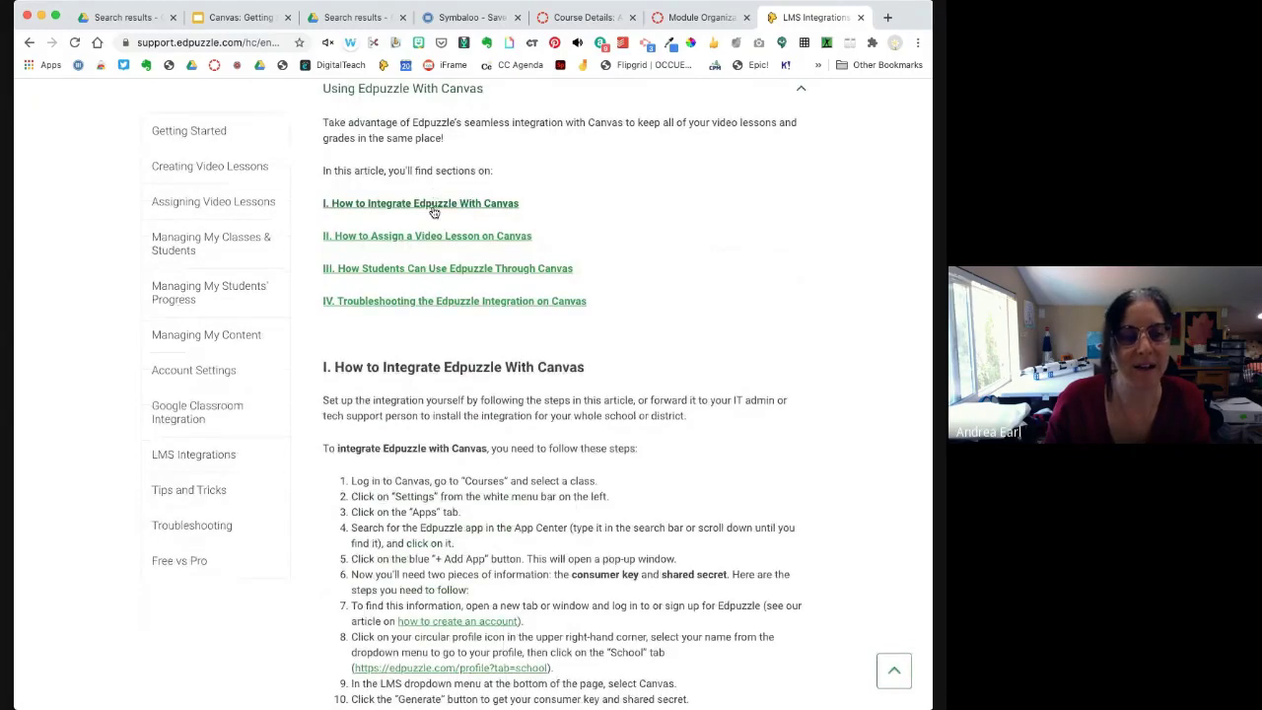
{"action": "left_click", "coordinate": [434, 204]}
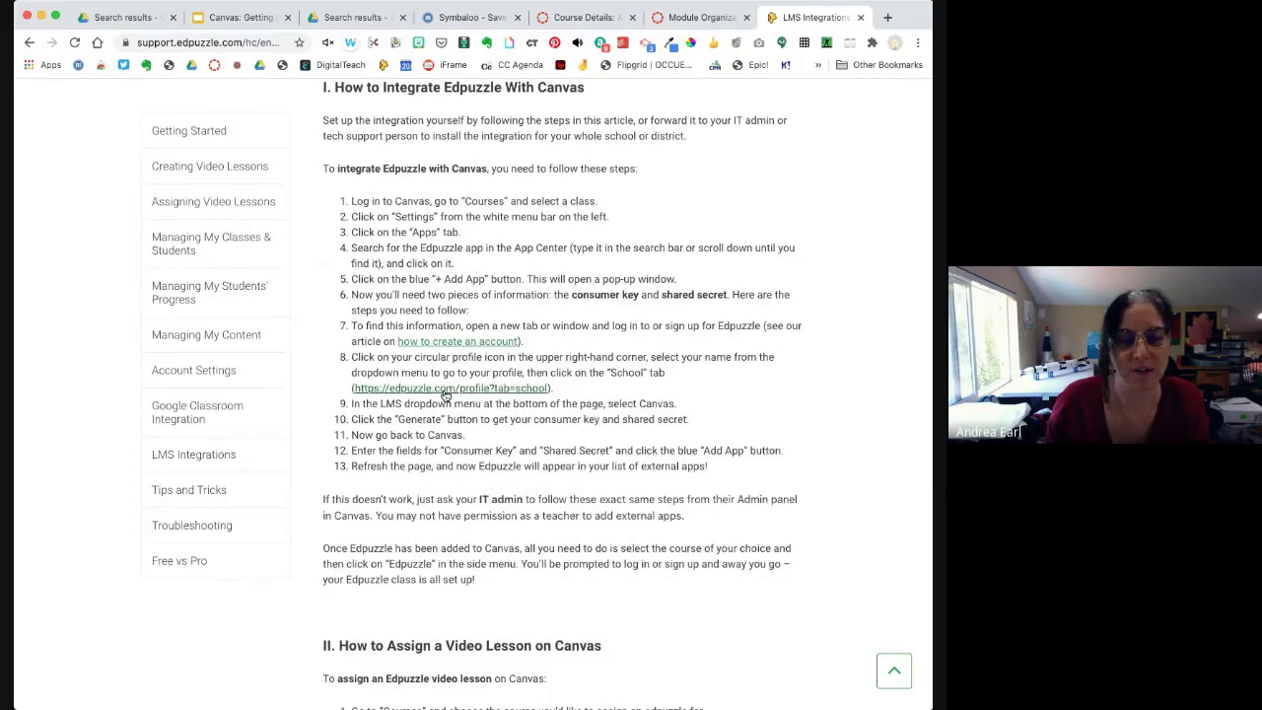
{"action": "scroll", "coordinate": [483, 443], "scroll_direction": "down", "scroll_amount": 5}
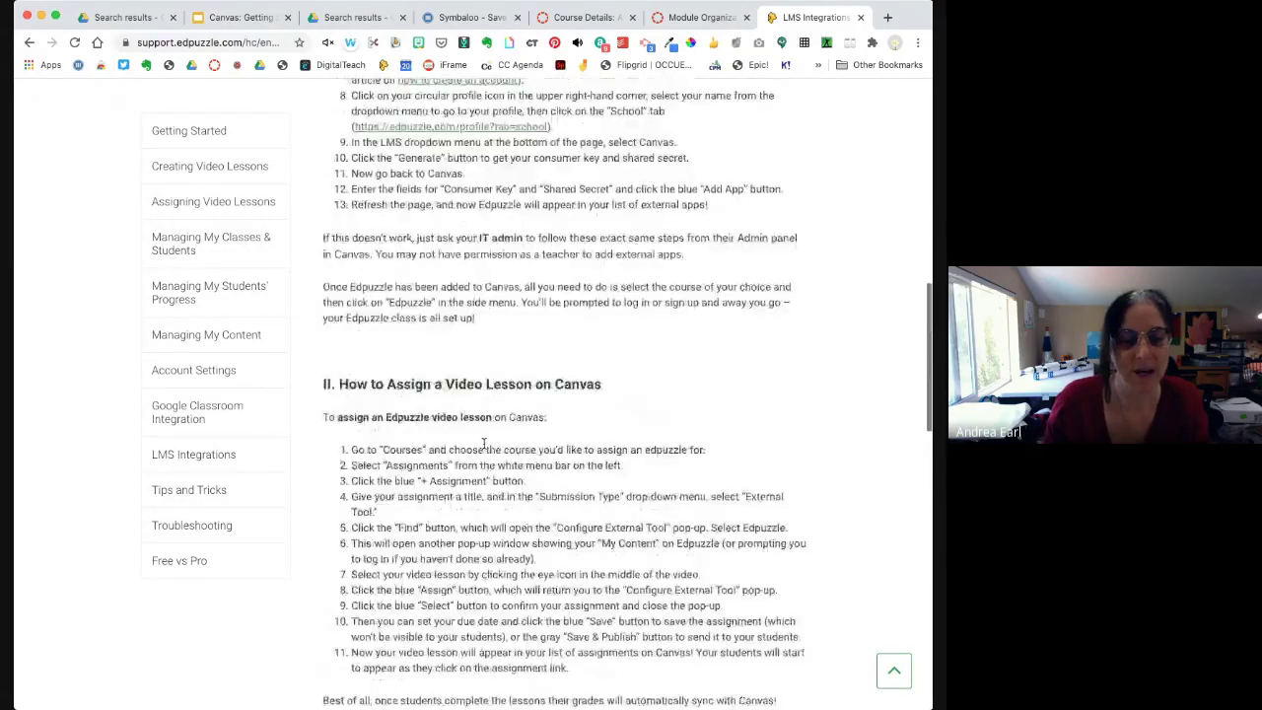
{"action": "scroll", "coordinate": [483, 444], "scroll_direction": "up", "scroll_amount": 18}
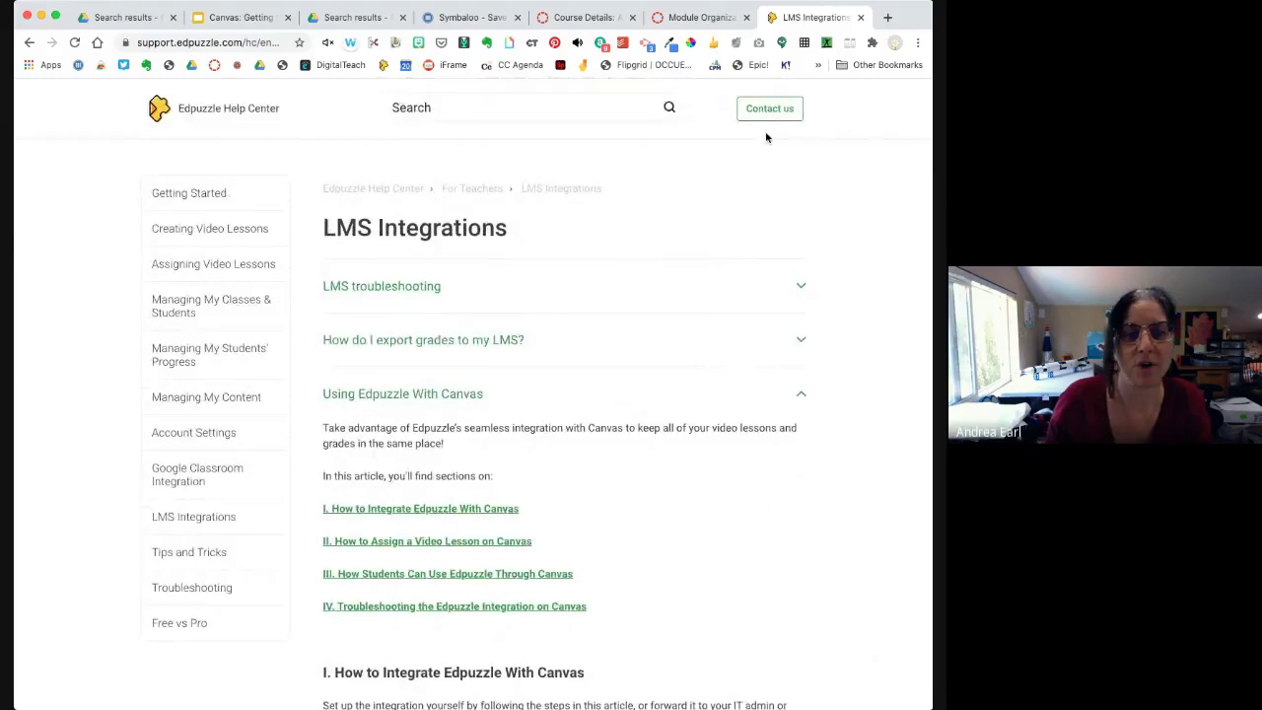
- Go to the Edpuzzle Help Center home page, and repeat the web search for "edpuzzle and canvas"
{"action": "left_click", "coordinate": [157, 109]}
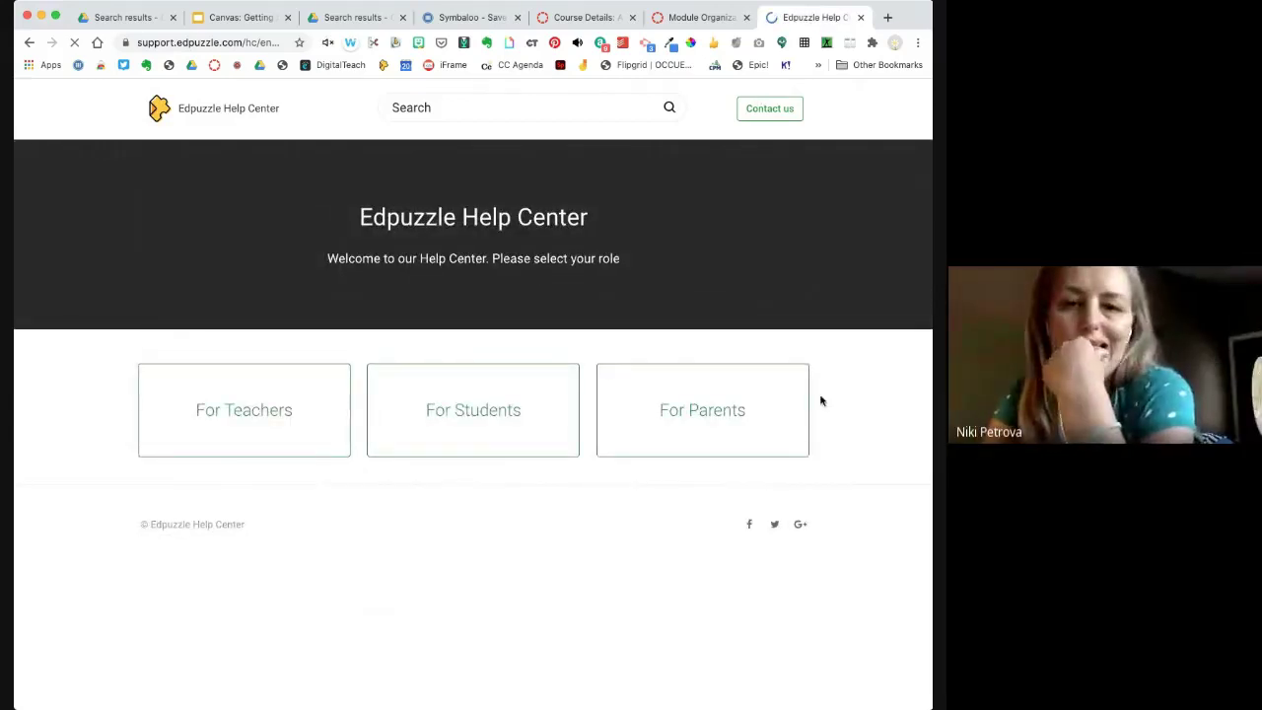
{"action": "left_click", "coordinate": [241, 43]}
{"action": "type", "text": "edpu"}
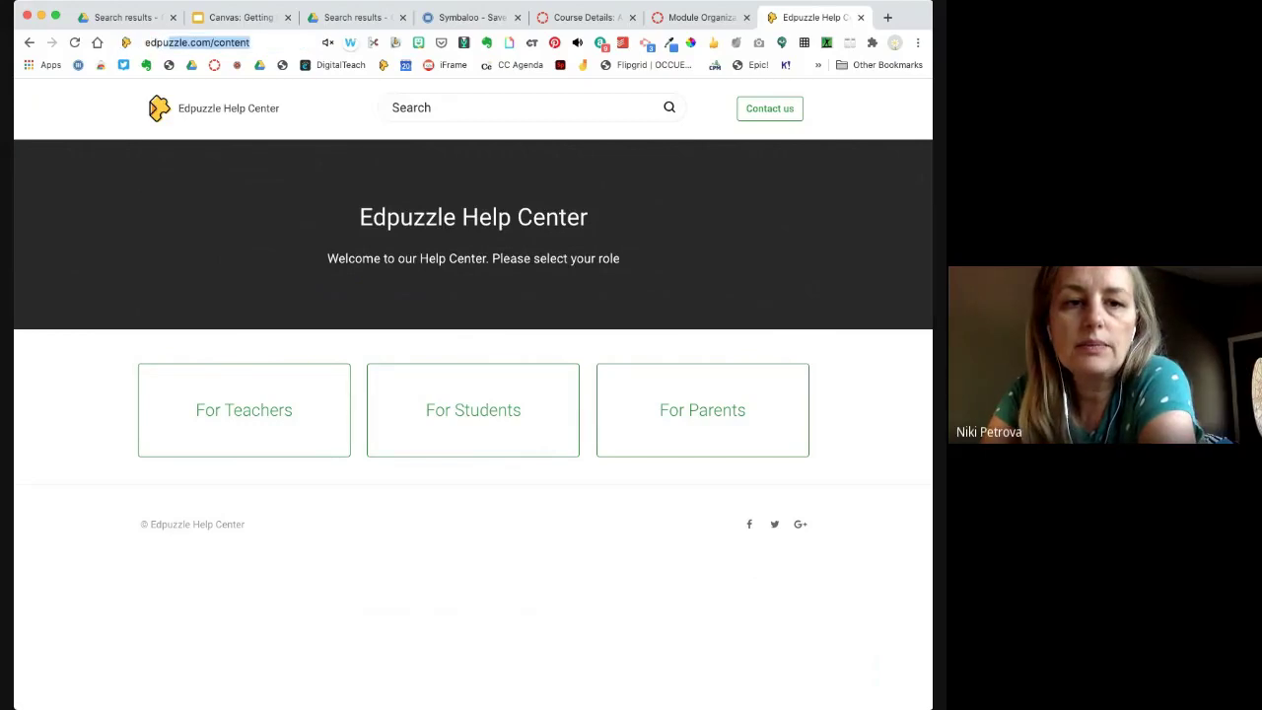
{"action": "type", "text": "zzle and c"}
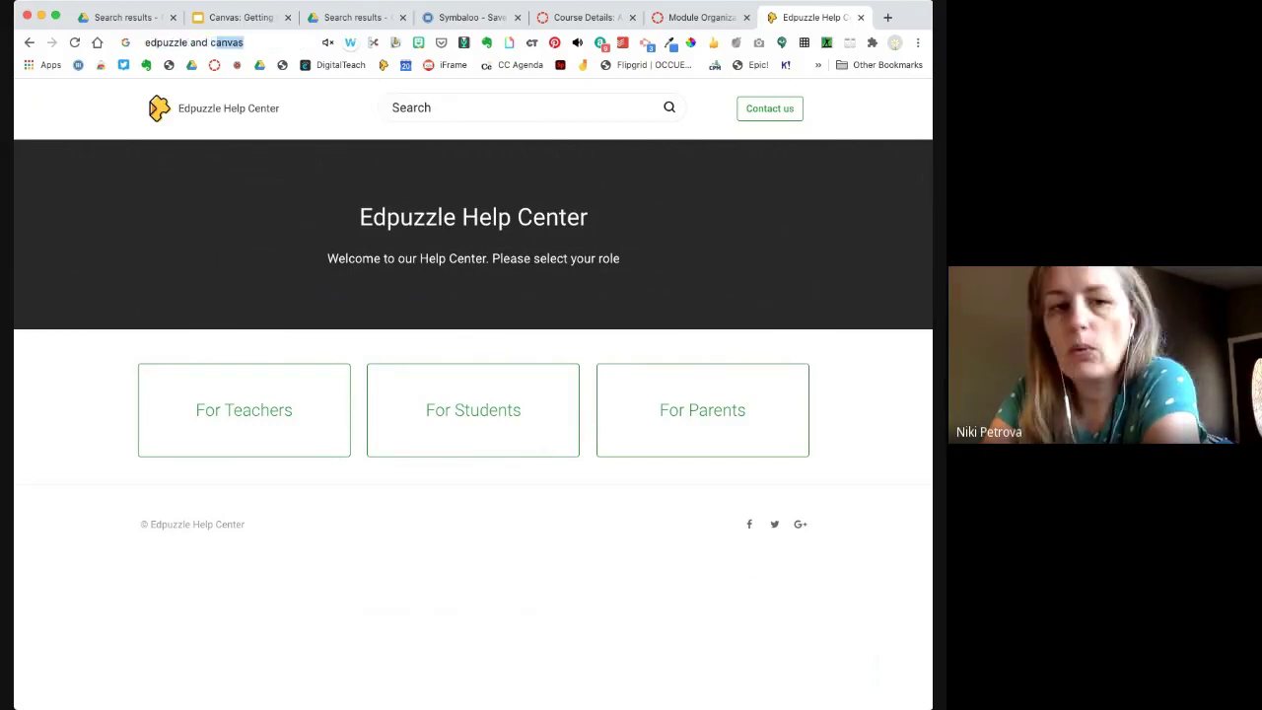
{"action": "type", "text": "anvas"}
{"action": "key", "text": "Return"}
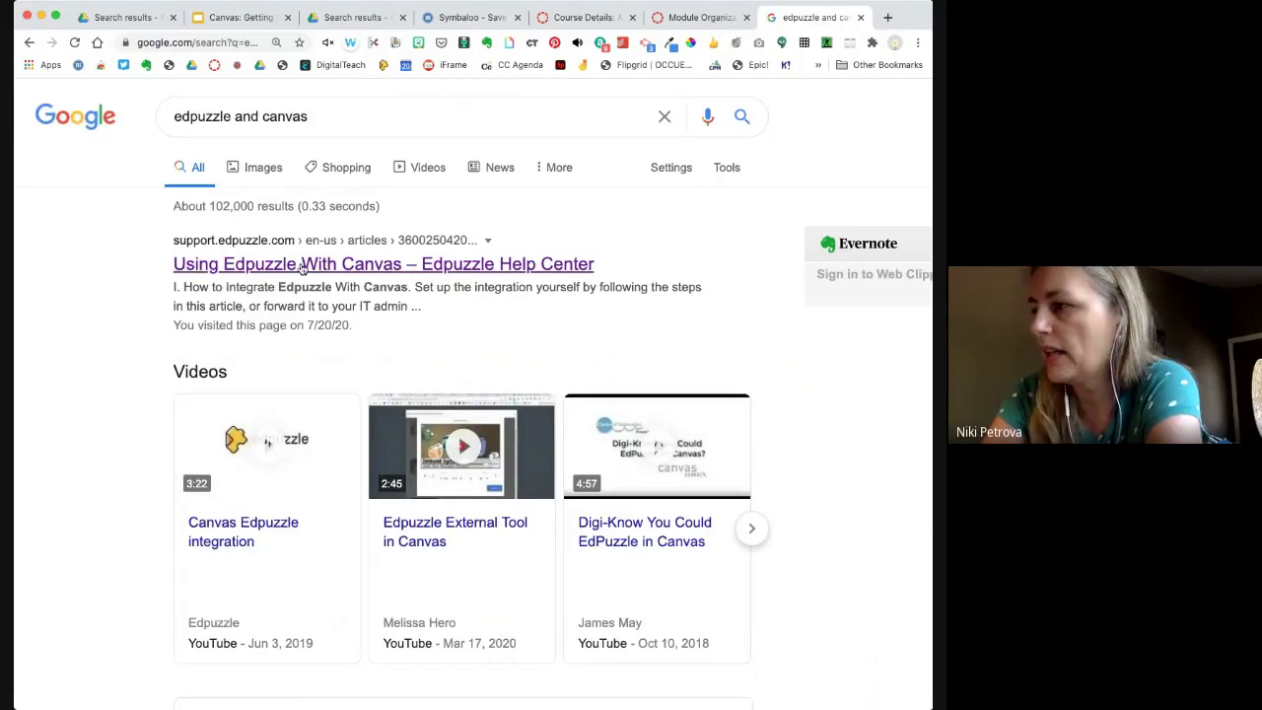
- Look through the web results for "edpuzzle and canvas" and open the Canvas Community question "EDPuzzle in Canvas not working"
{"action": "scroll", "coordinate": [315, 271], "scroll_direction": "down", "scroll_amount": 5}
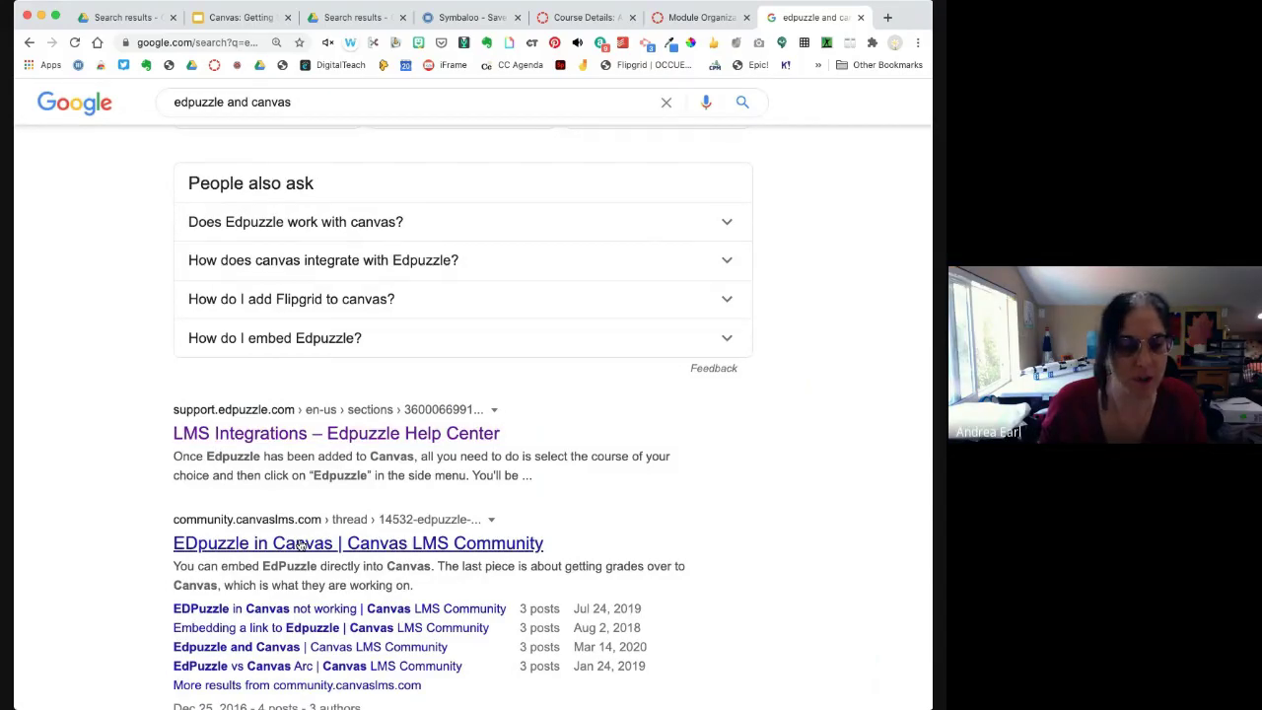
{"action": "scroll", "coordinate": [301, 545], "scroll_direction": "down", "scroll_amount": 5}
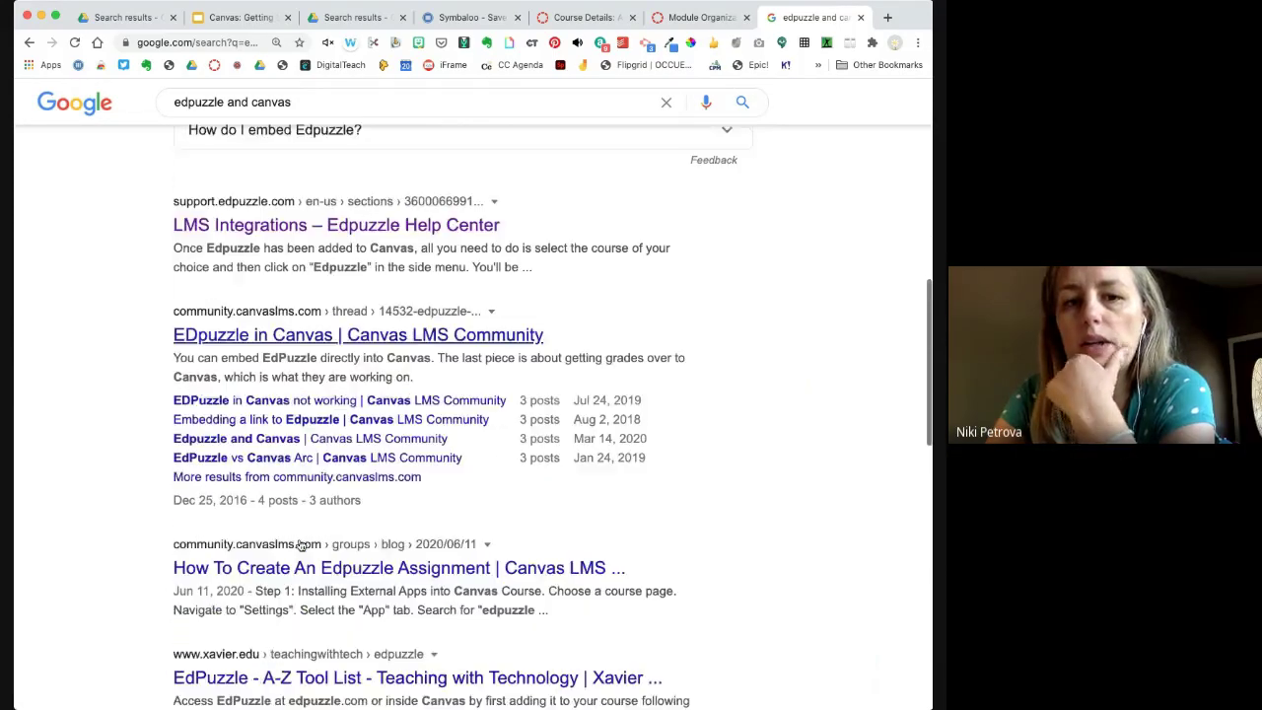
{"action": "scroll", "coordinate": [313, 564], "scroll_direction": "down", "scroll_amount": 5}
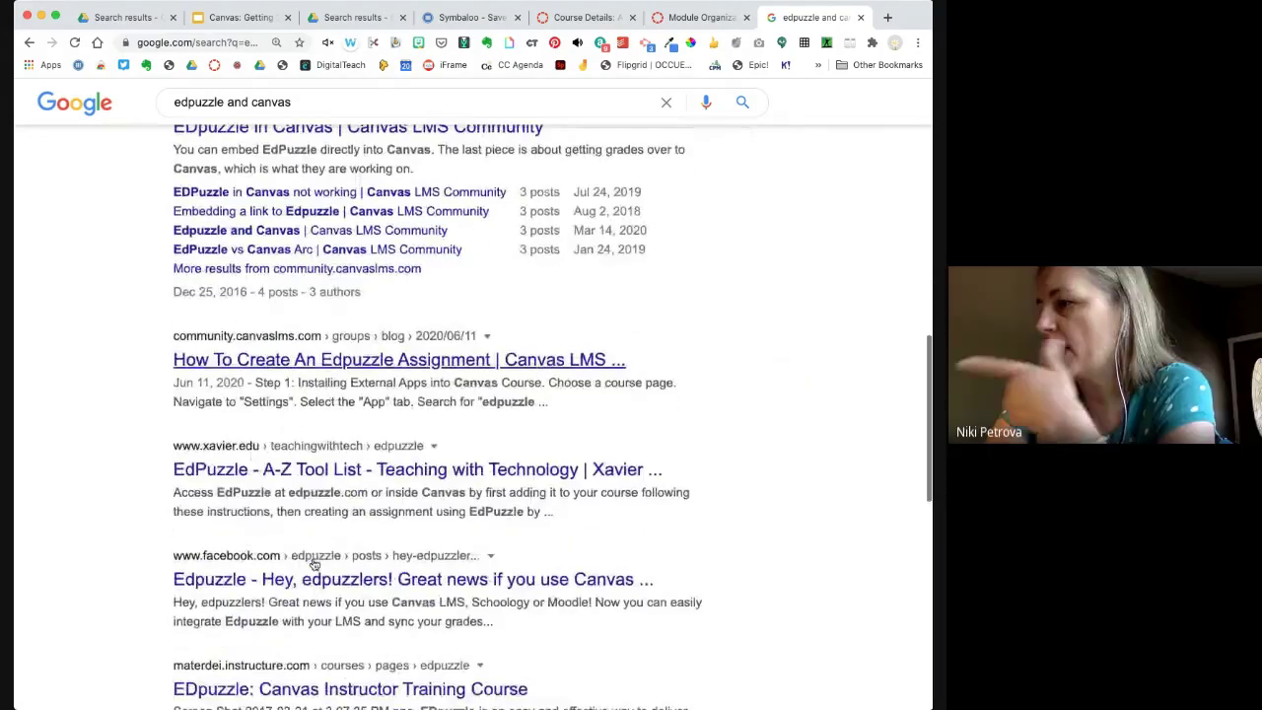
{"action": "scroll", "coordinate": [313, 564], "scroll_direction": "up", "scroll_amount": 2}
{"action": "scroll", "coordinate": [314, 564], "scroll_direction": "down", "scroll_amount": 2}
{"action": "scroll", "coordinate": [313, 564], "scroll_direction": "down", "scroll_amount": 3}
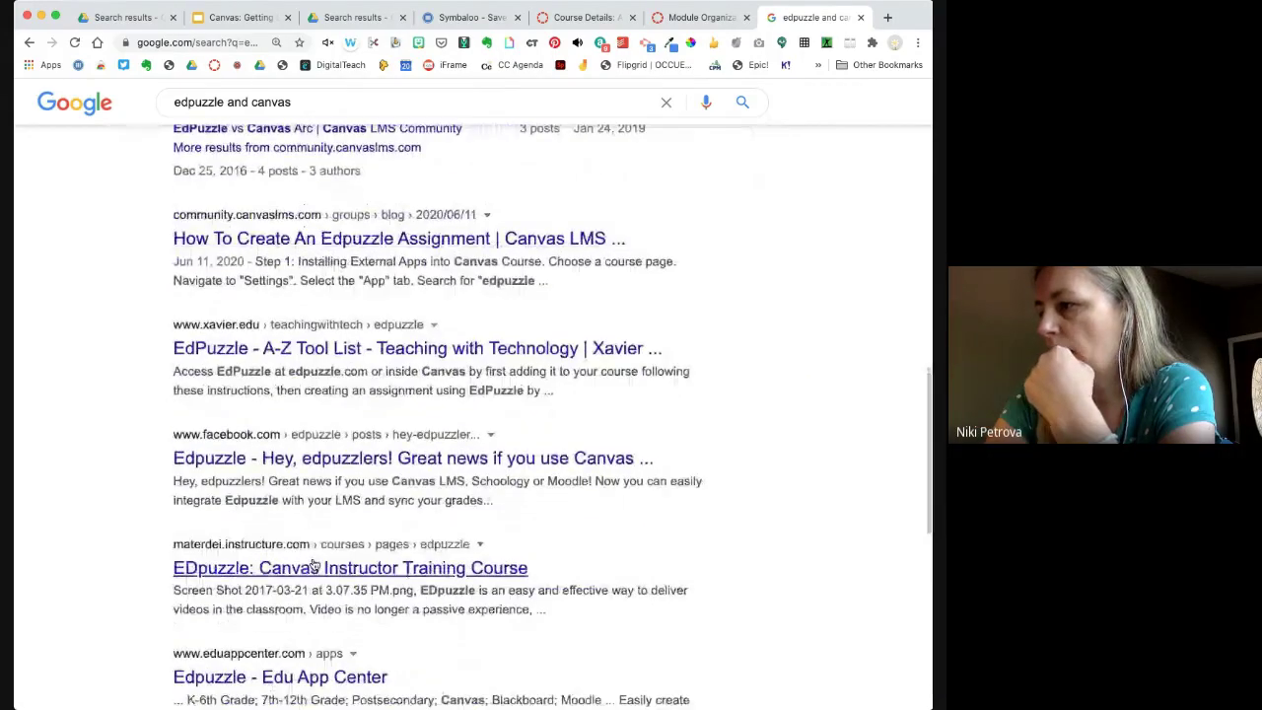
{"action": "scroll", "coordinate": [281, 255], "scroll_direction": "up", "scroll_amount": 4}
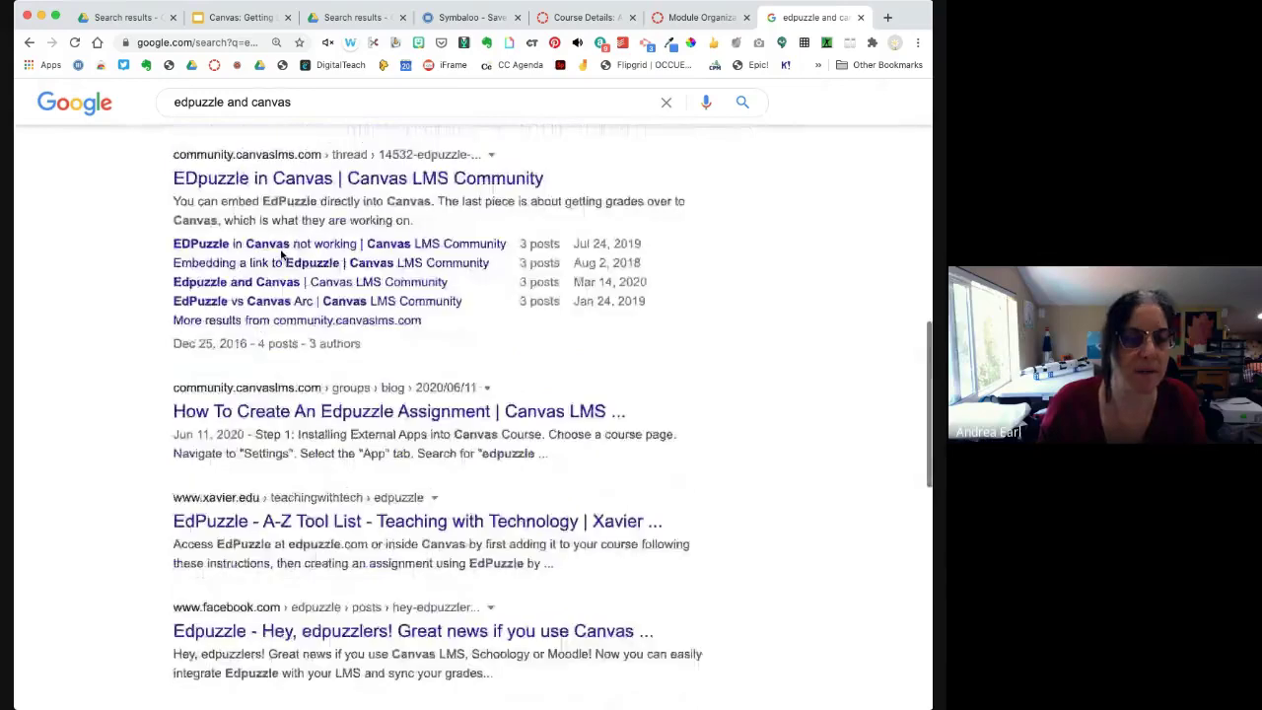
{"action": "left_click", "coordinate": [293, 405]}
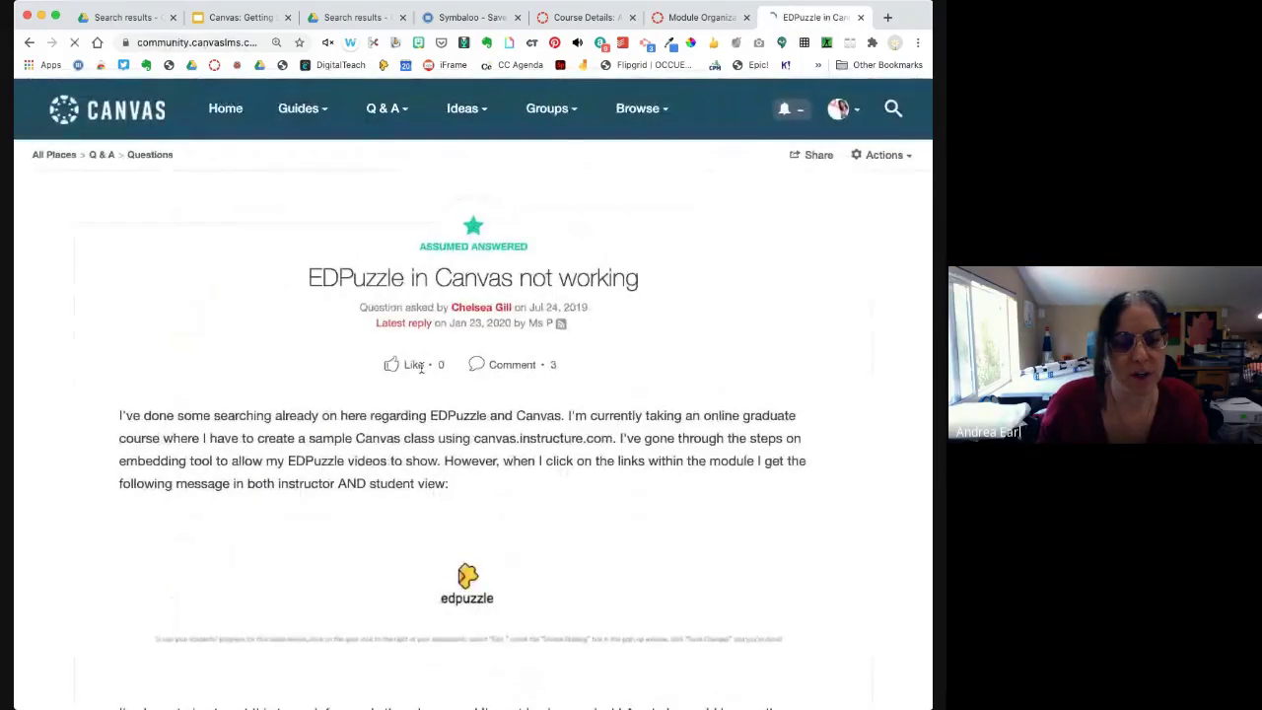
{"action": "scroll", "coordinate": [439, 488], "scroll_direction": "down", "scroll_amount": 5}
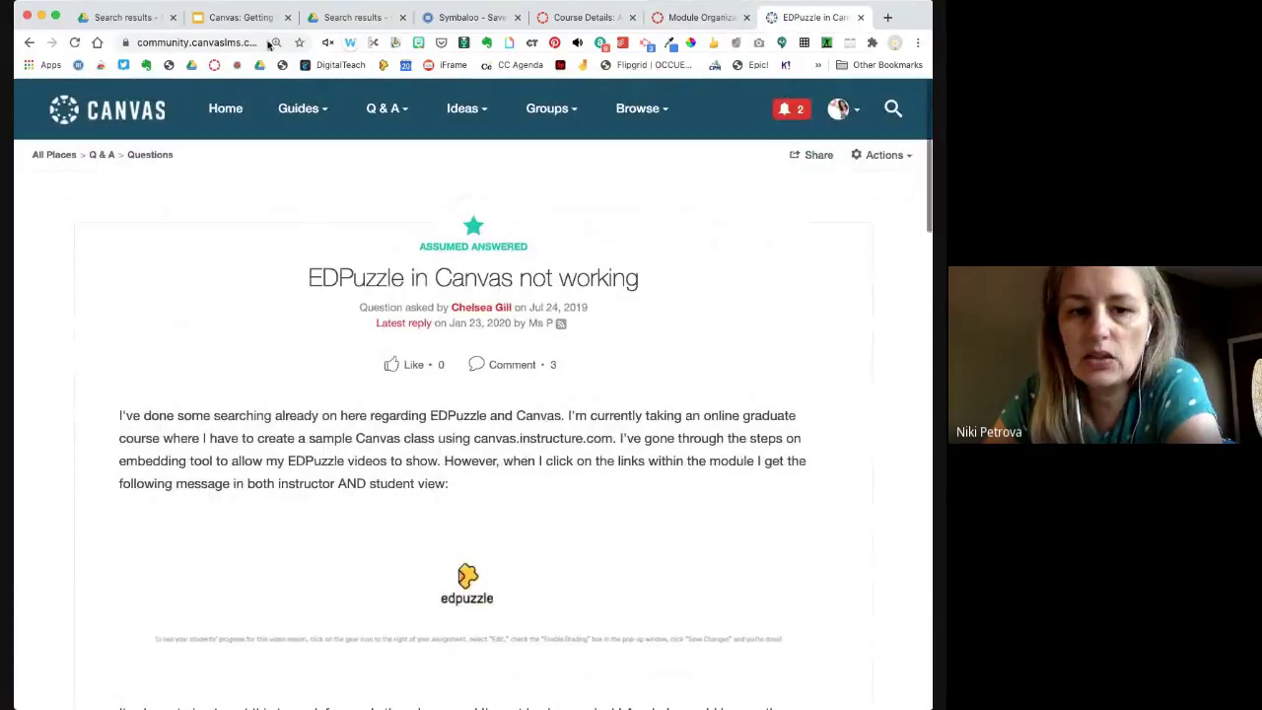
- Go to edpuzzle.com/content and open the Resources page from the account options
{"action": "left_click", "coordinate": [246, 40]}
{"action": "type", "text": "edpuzzle.com/content"}
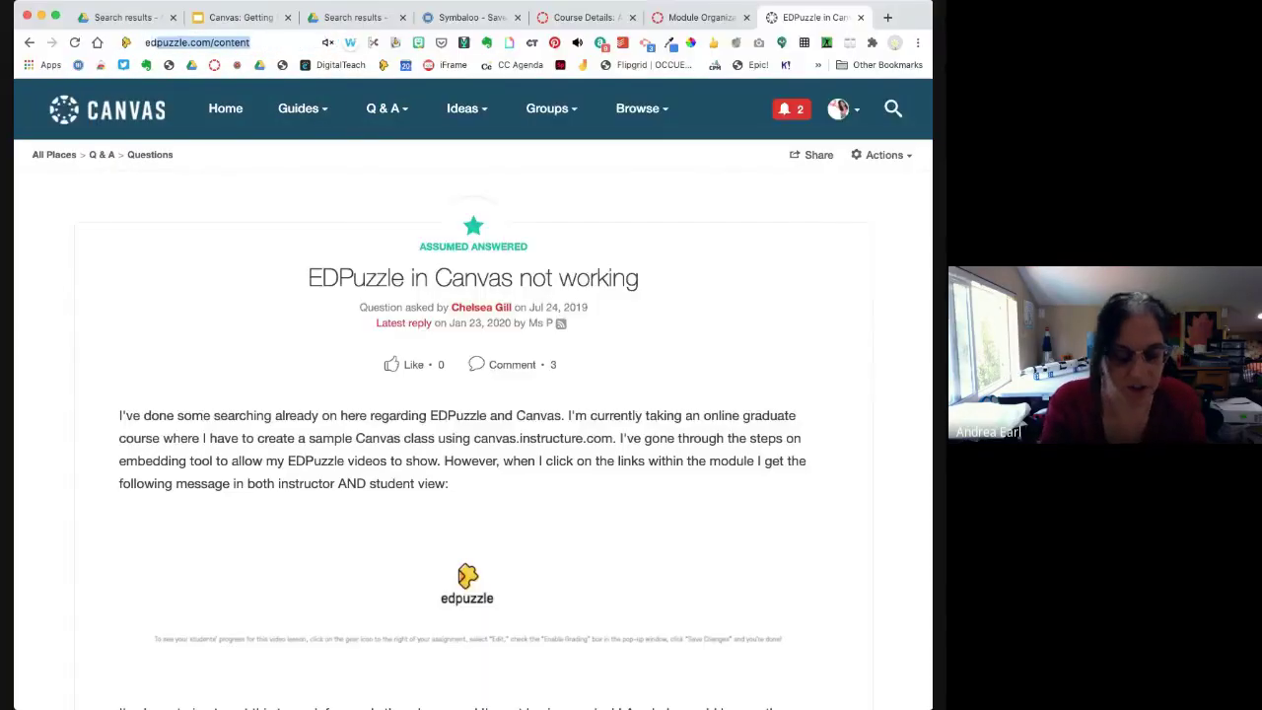
{"action": "key", "text": "Return"}
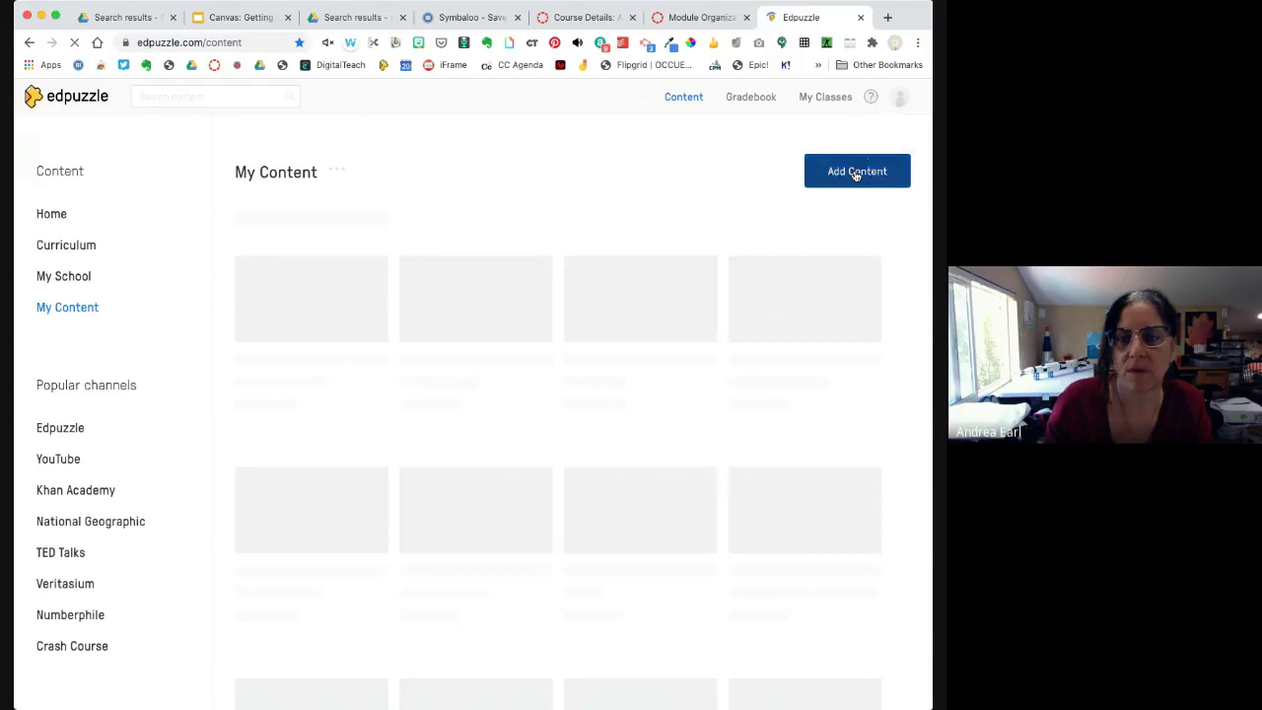
{"action": "left_click", "coordinate": [898, 96]}
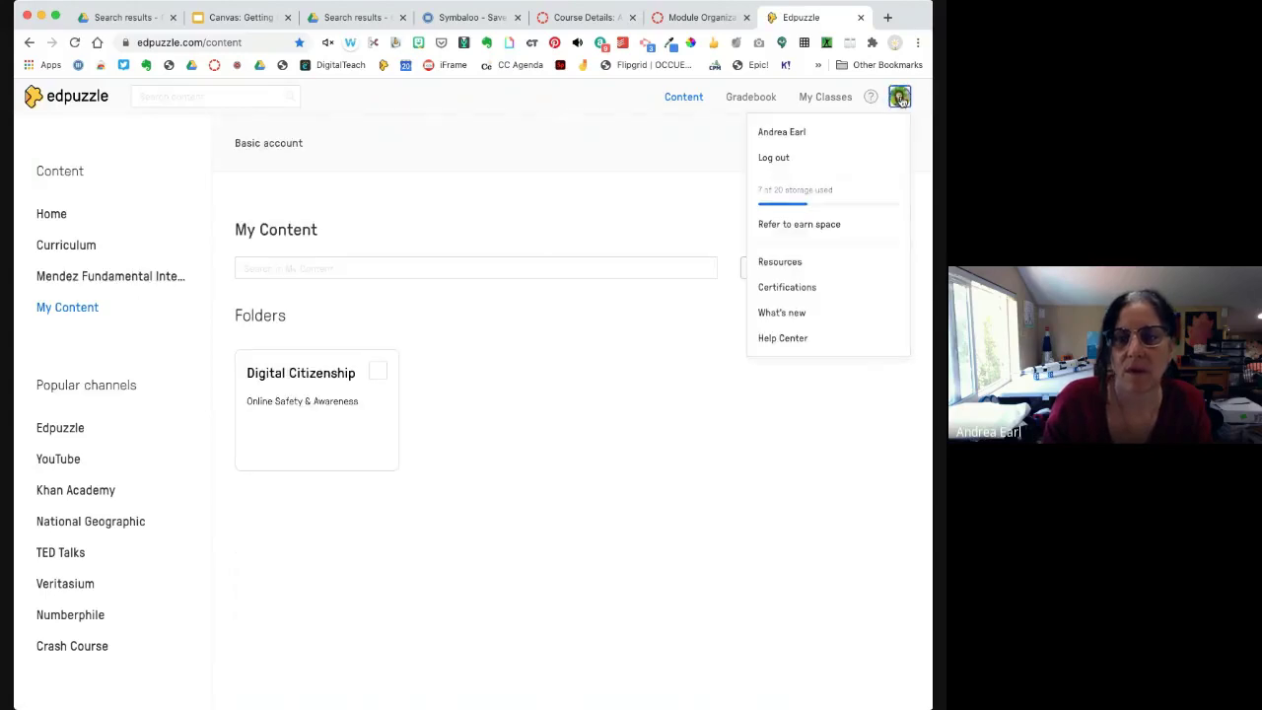
{"action": "left_click", "coordinate": [792, 264]}
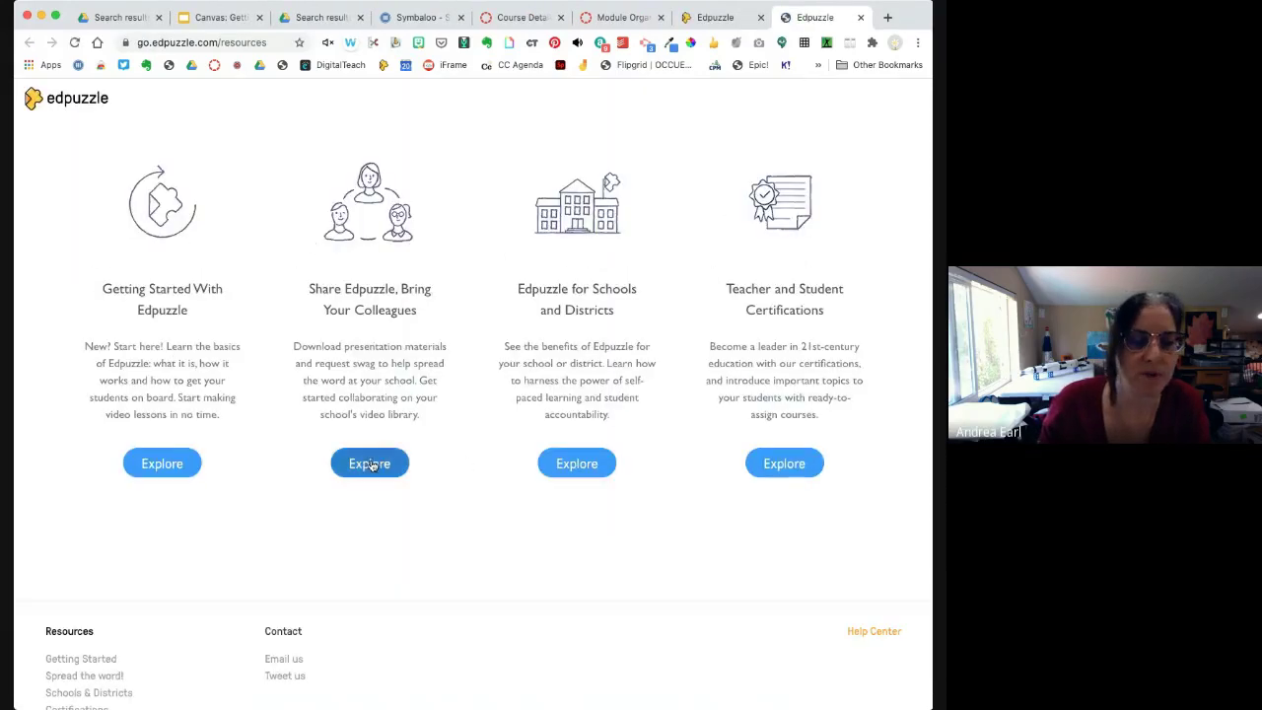
- Look over the Edpuzzle resources page, and search the web for "edpuzzle and LTI Canvas"
{"action": "left_click", "coordinate": [247, 44]}
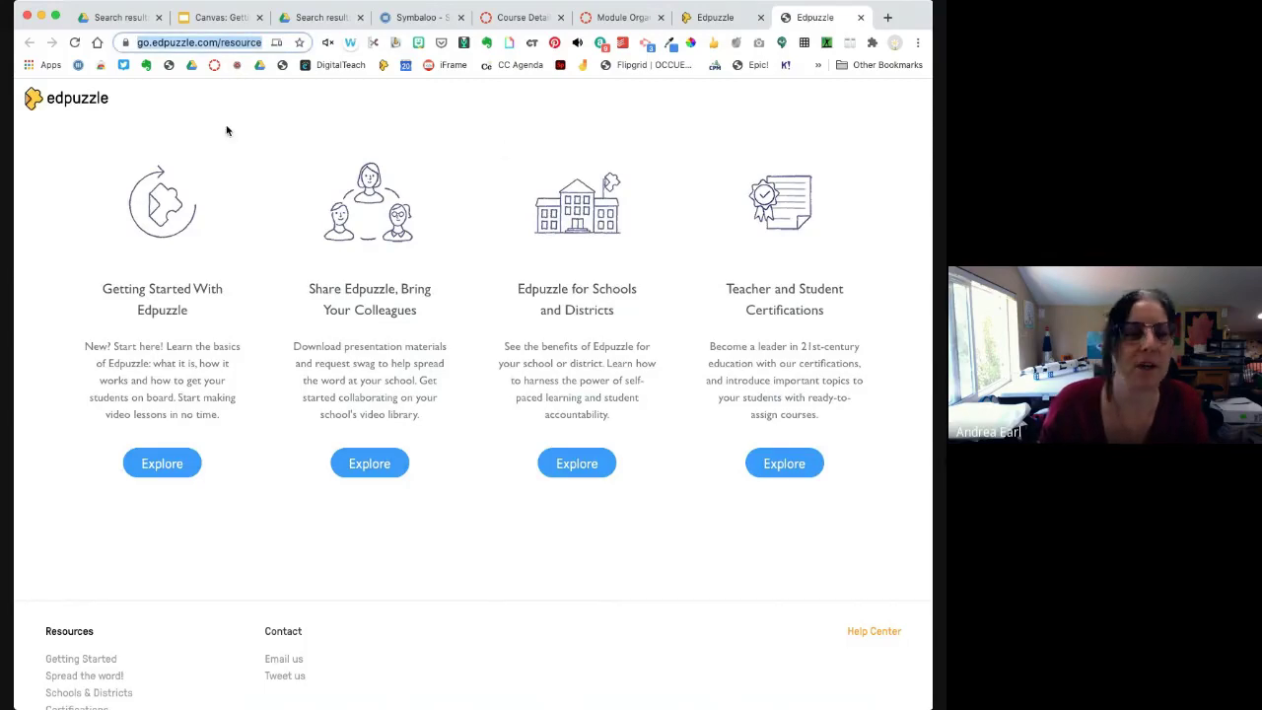
{"action": "scroll", "coordinate": [452, 471], "scroll_direction": "down", "scroll_amount": 2}
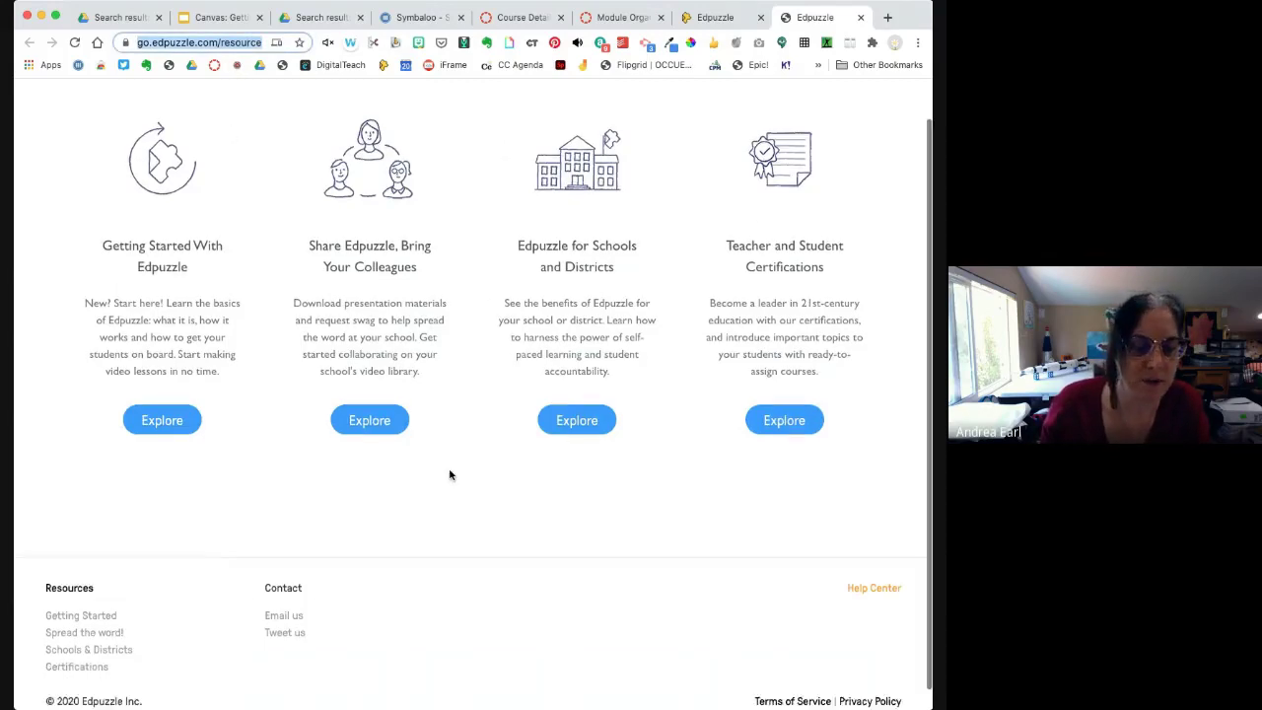
{"action": "scroll", "coordinate": [451, 471], "scroll_direction": "up", "scroll_amount": 2}
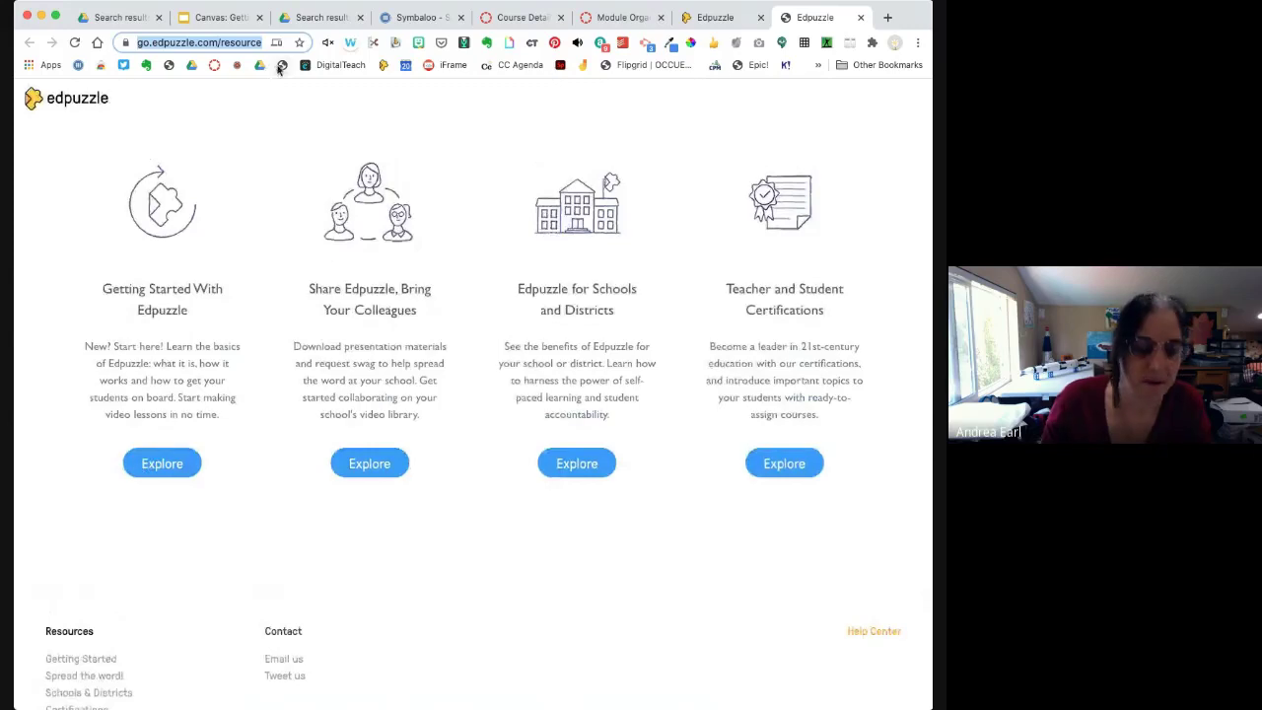
{"action": "type", "text": "edpu"}
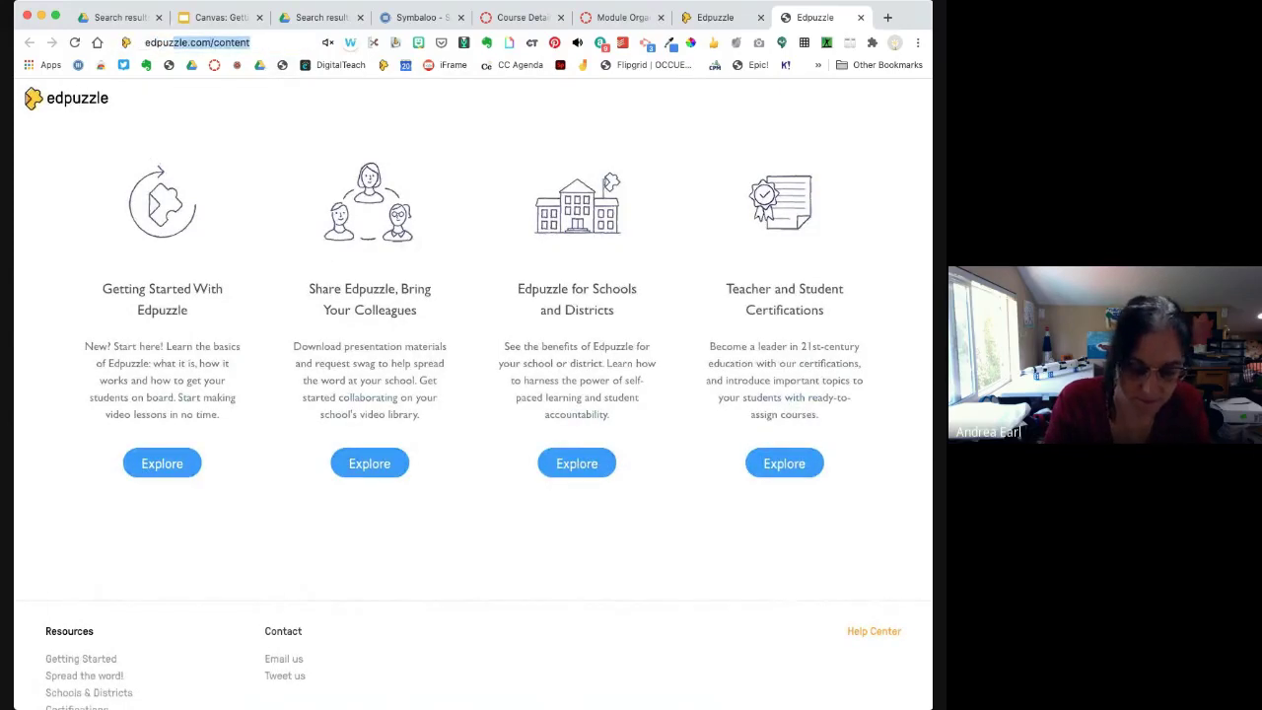
{"action": "type", "text": "zzle and LTI Canvas"}
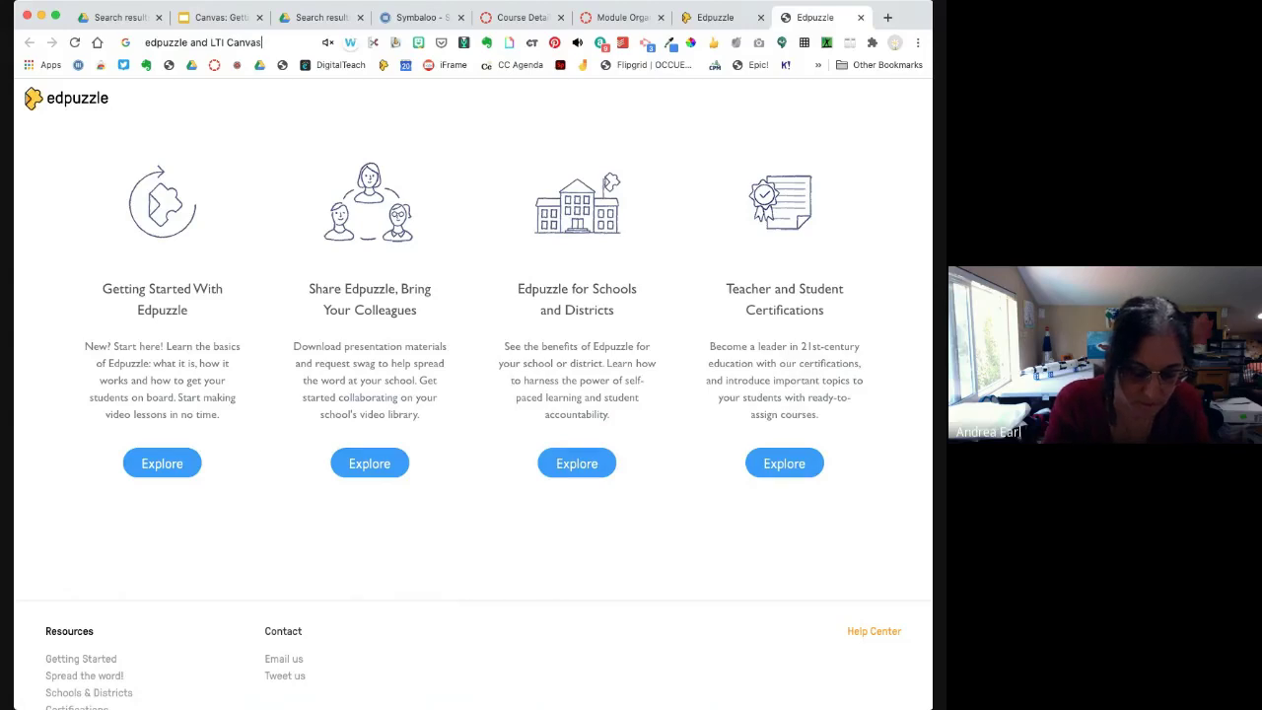
{"action": "key", "text": "Return"}
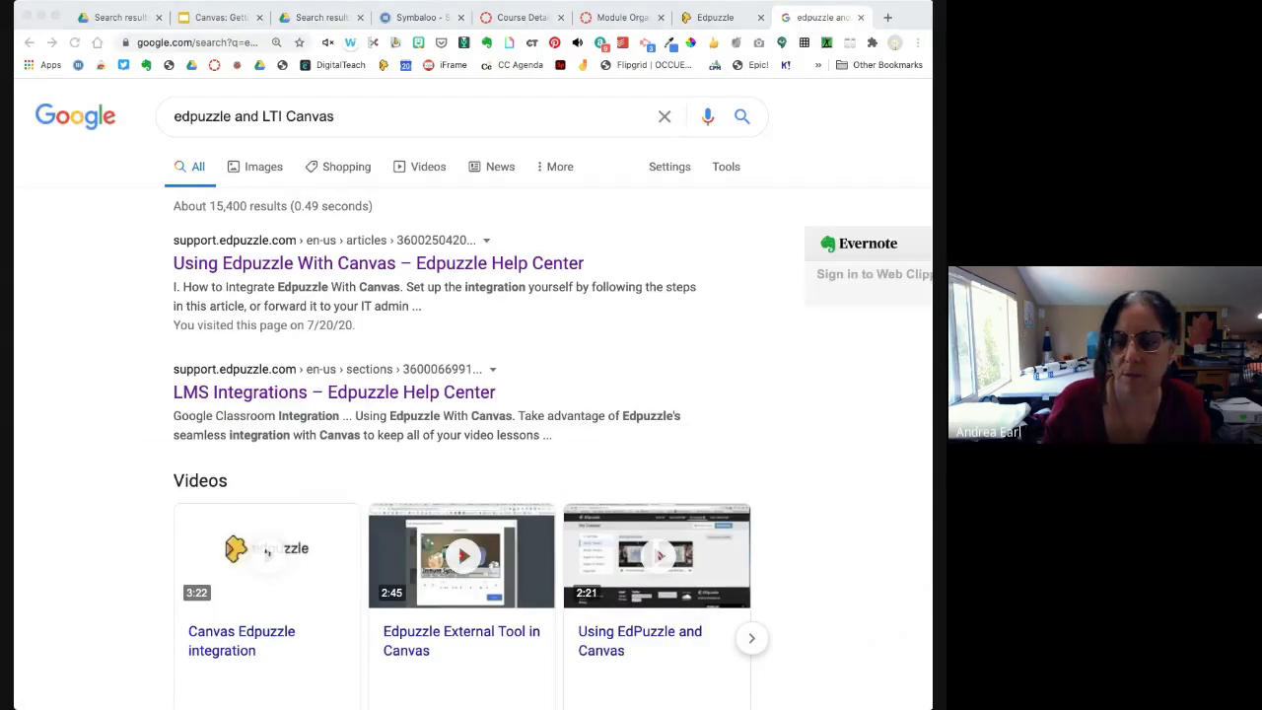
- Open the Edpuzzle LMS Integrations help page and read the article "How do I export grades to my LMS?"
{"action": "left_click", "coordinate": [484, 341]}
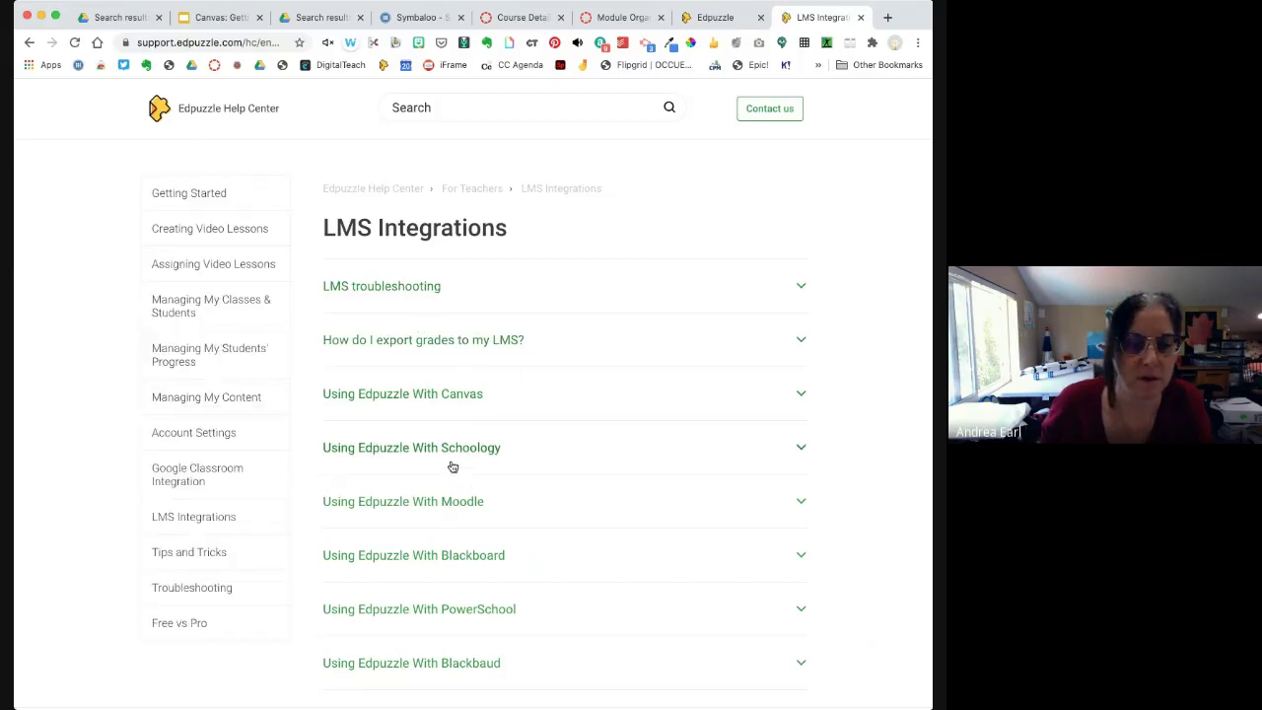
{"action": "scroll", "coordinate": [459, 541], "scroll_direction": "down", "scroll_amount": 2}
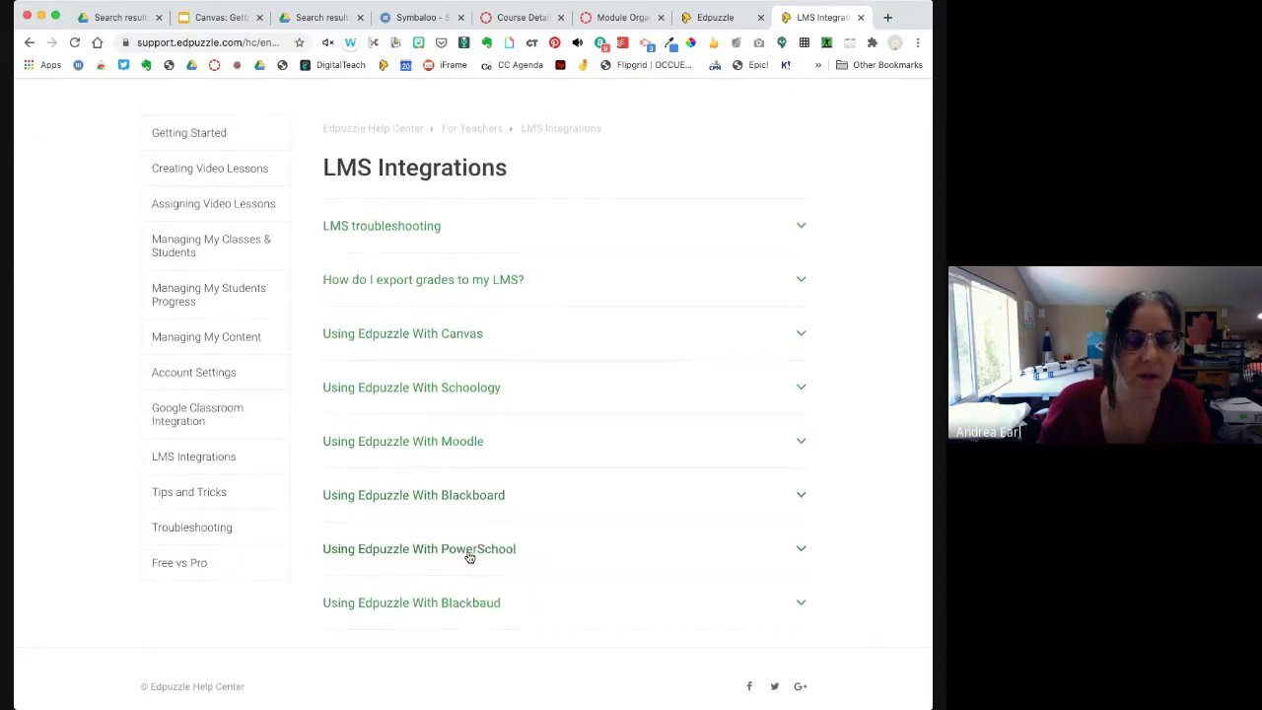
{"action": "scroll", "coordinate": [458, 477], "scroll_direction": "up", "scroll_amount": 2}
{"action": "left_click", "coordinate": [423, 340]}
{"action": "scroll", "coordinate": [295, 296], "scroll_direction": "down", "scroll_amount": 5}
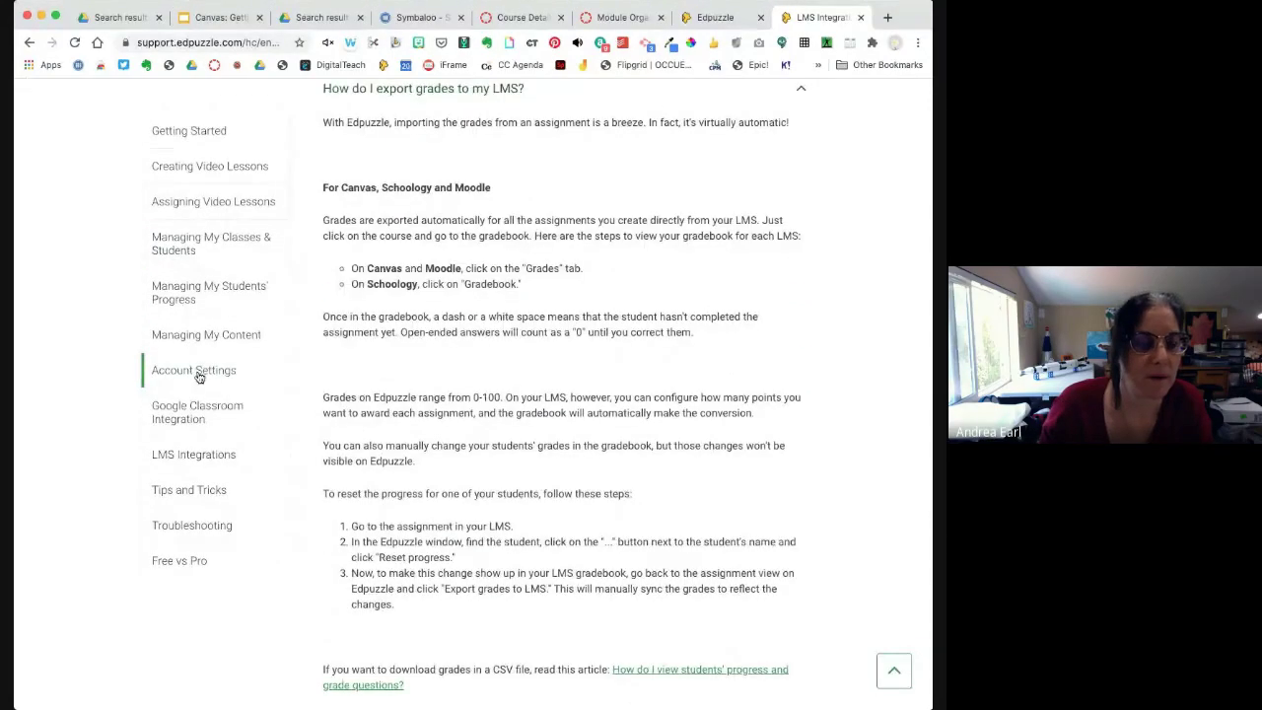
- Reload the LMS Integrations topic and review the integration steps under "Using Edpuzzle With Canvas"
{"action": "left_click", "coordinate": [203, 456]}
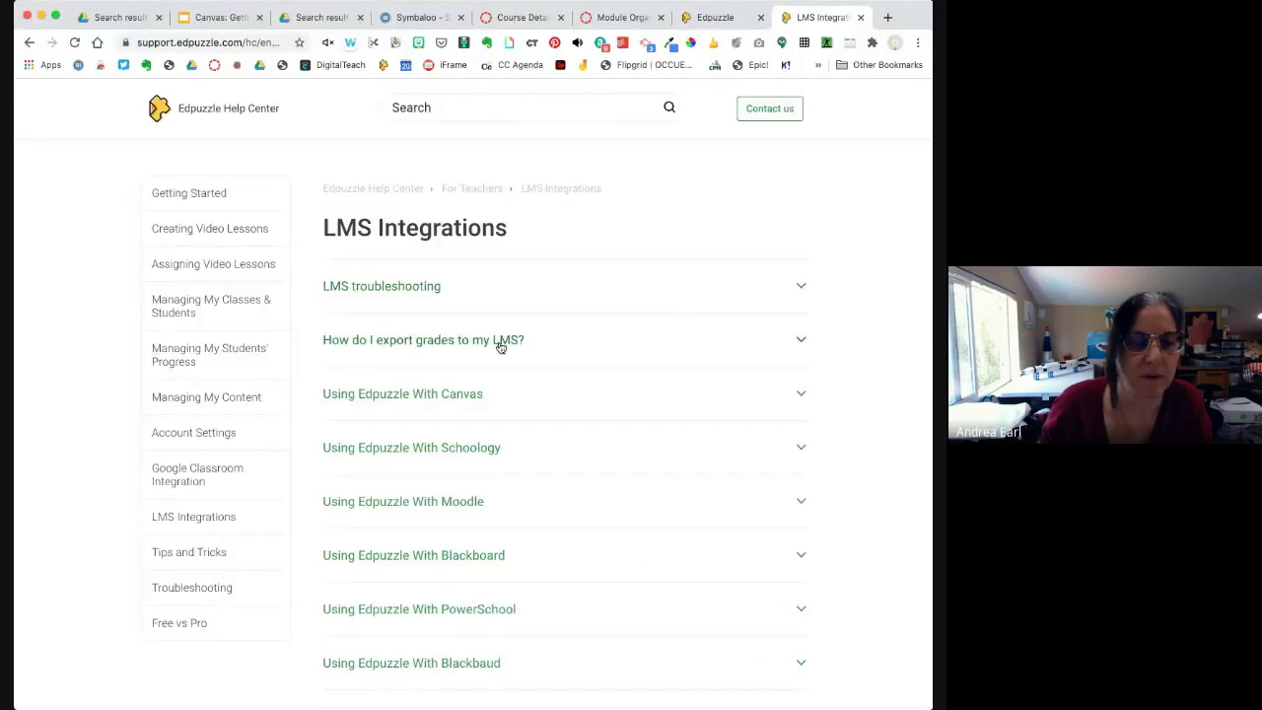
{"action": "left_click", "coordinate": [480, 396]}
{"action": "scroll", "coordinate": [477, 404], "scroll_direction": "down", "scroll_amount": 3}
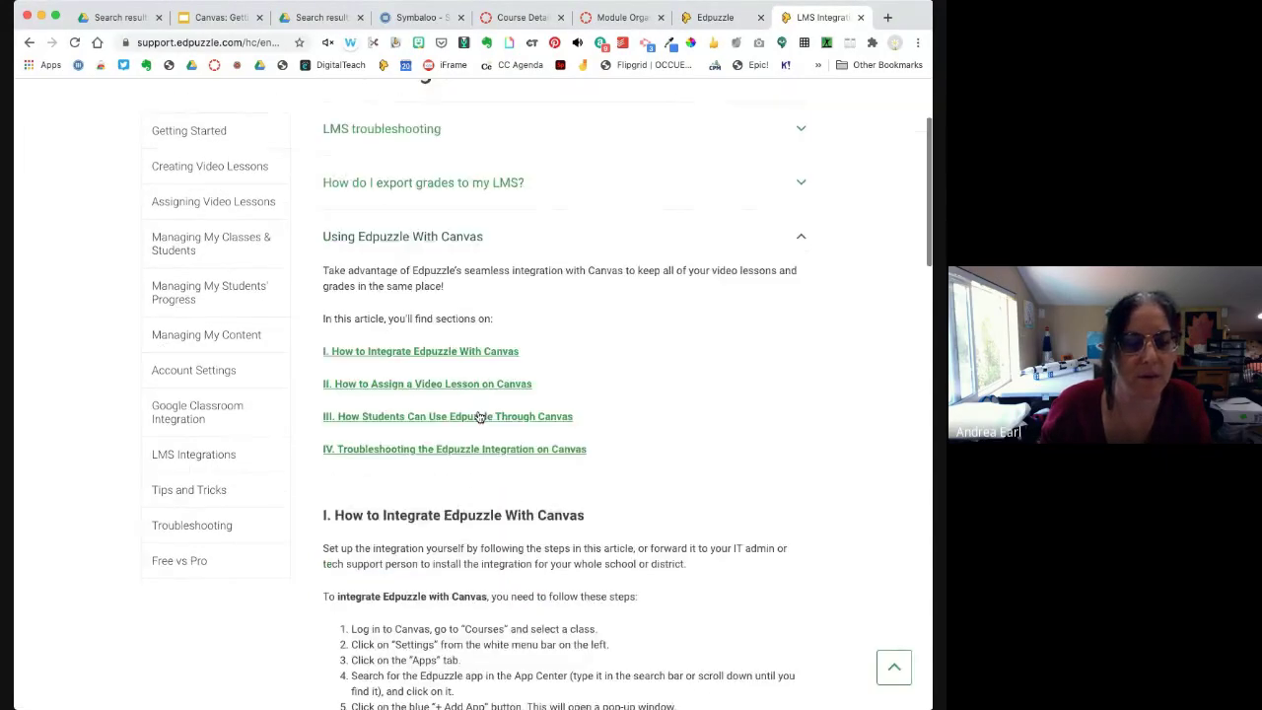
{"action": "scroll", "coordinate": [480, 416], "scroll_direction": "down", "scroll_amount": 8}
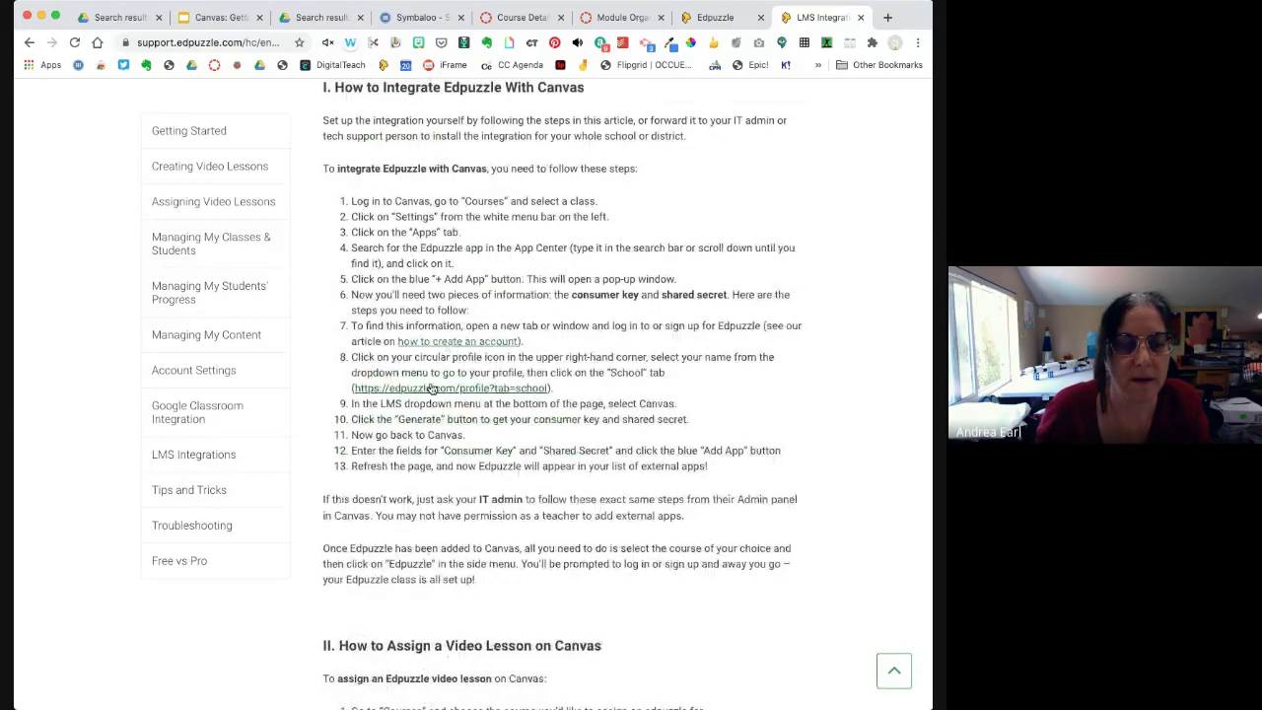
- Follow the article's link to the Edpuzzle profile's School settings and choose Canvas as the LMS for LTI integration
{"action": "left_click", "coordinate": [431, 388]}
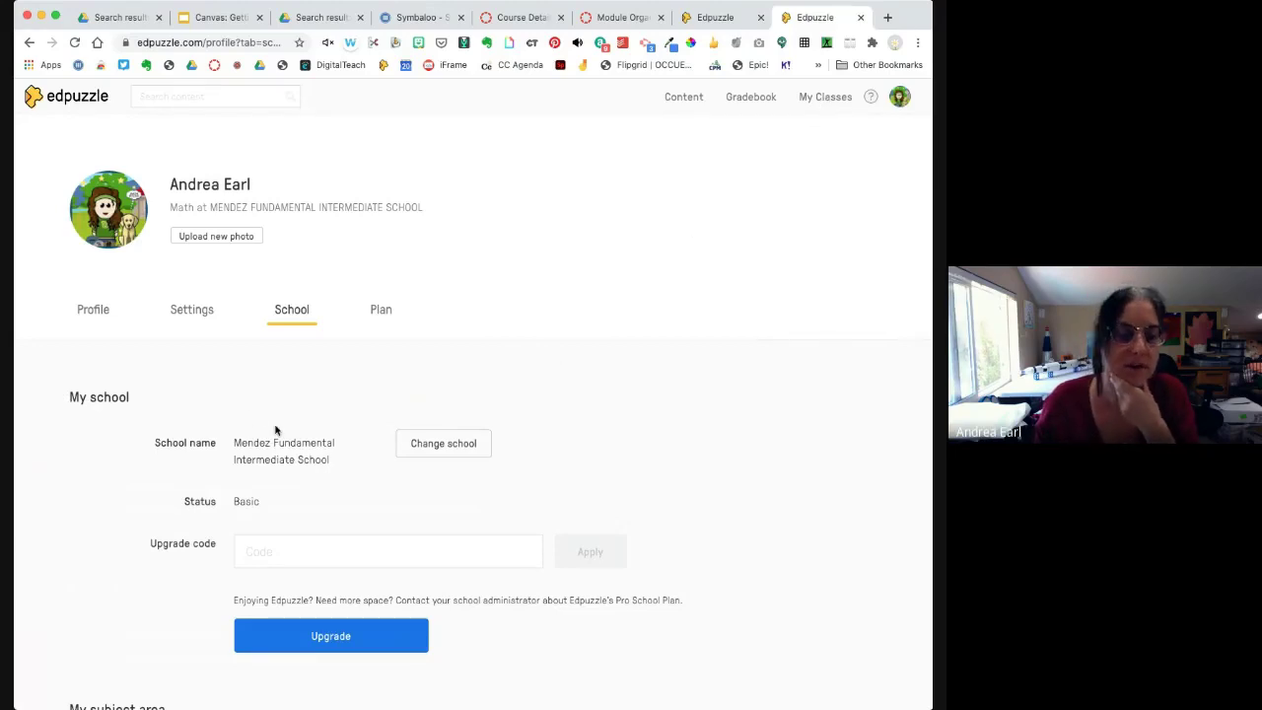
{"action": "scroll", "coordinate": [275, 429], "scroll_direction": "down", "scroll_amount": 4}
{"action": "scroll", "coordinate": [275, 429], "scroll_direction": "up", "scroll_amount": 4}
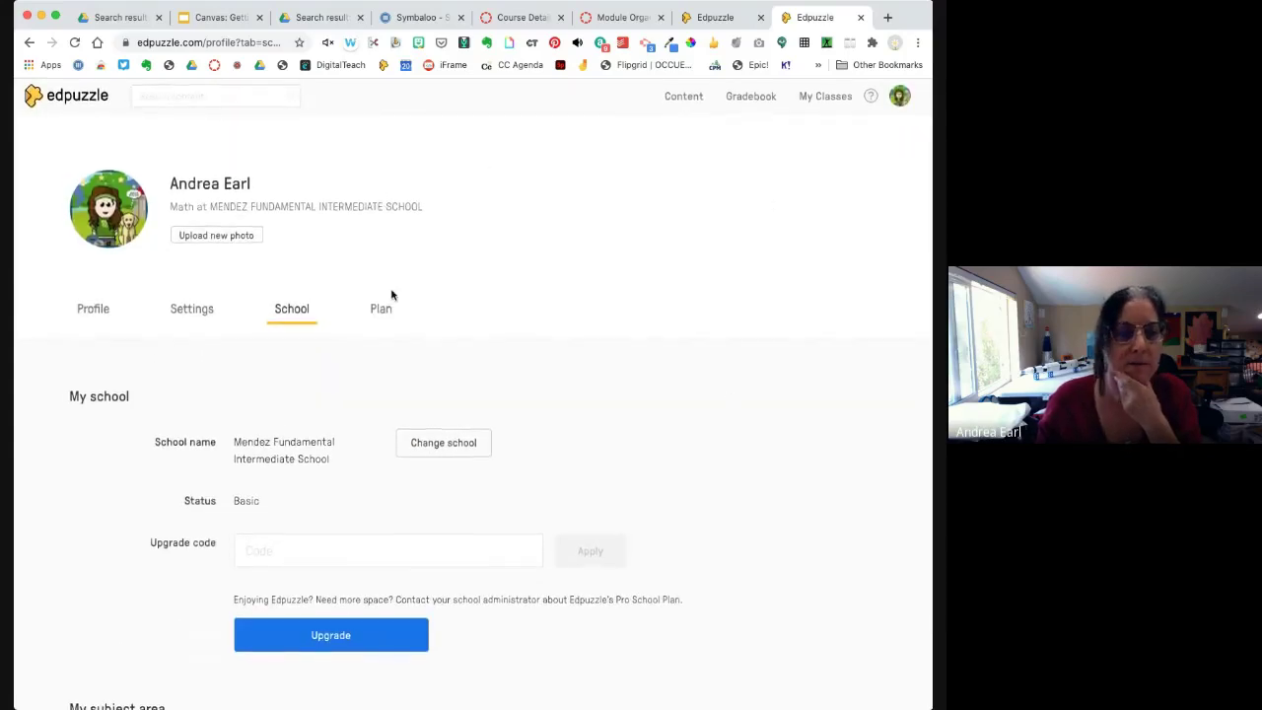
{"action": "scroll", "coordinate": [392, 290], "scroll_direction": "down", "scroll_amount": 4}
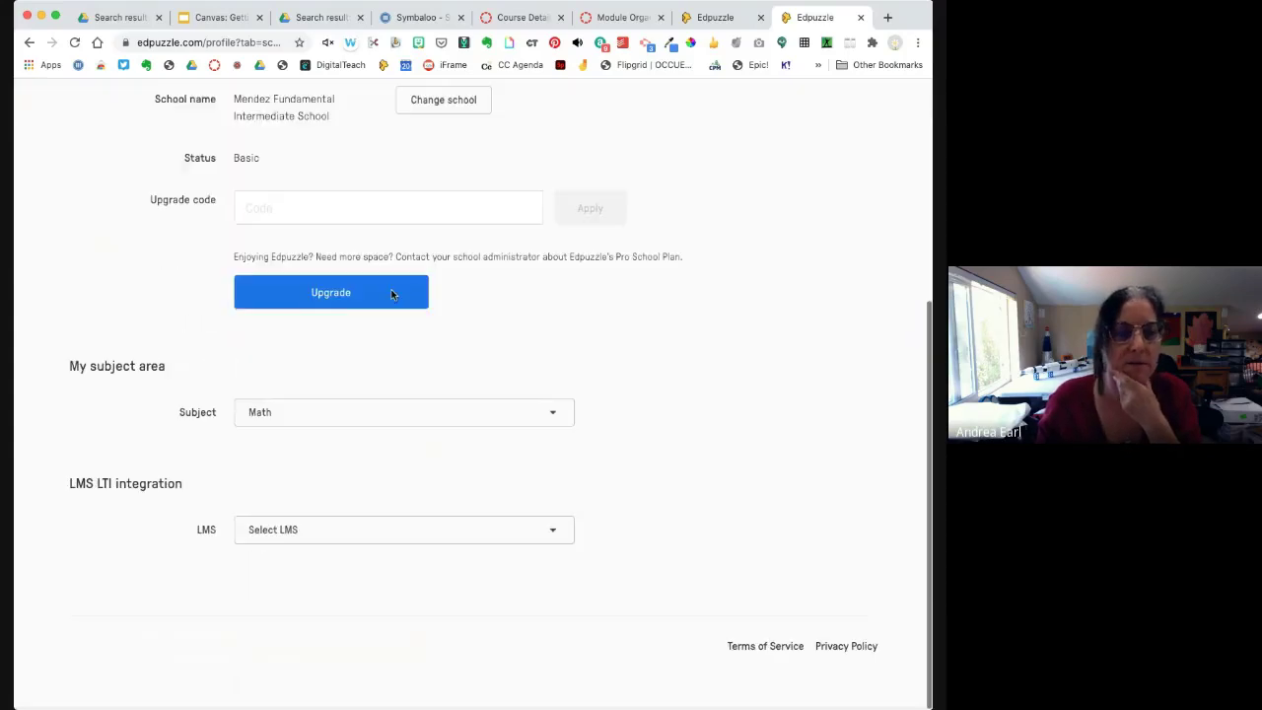
{"action": "left_click", "coordinate": [368, 535]}
{"action": "left_click", "coordinate": [344, 563]}
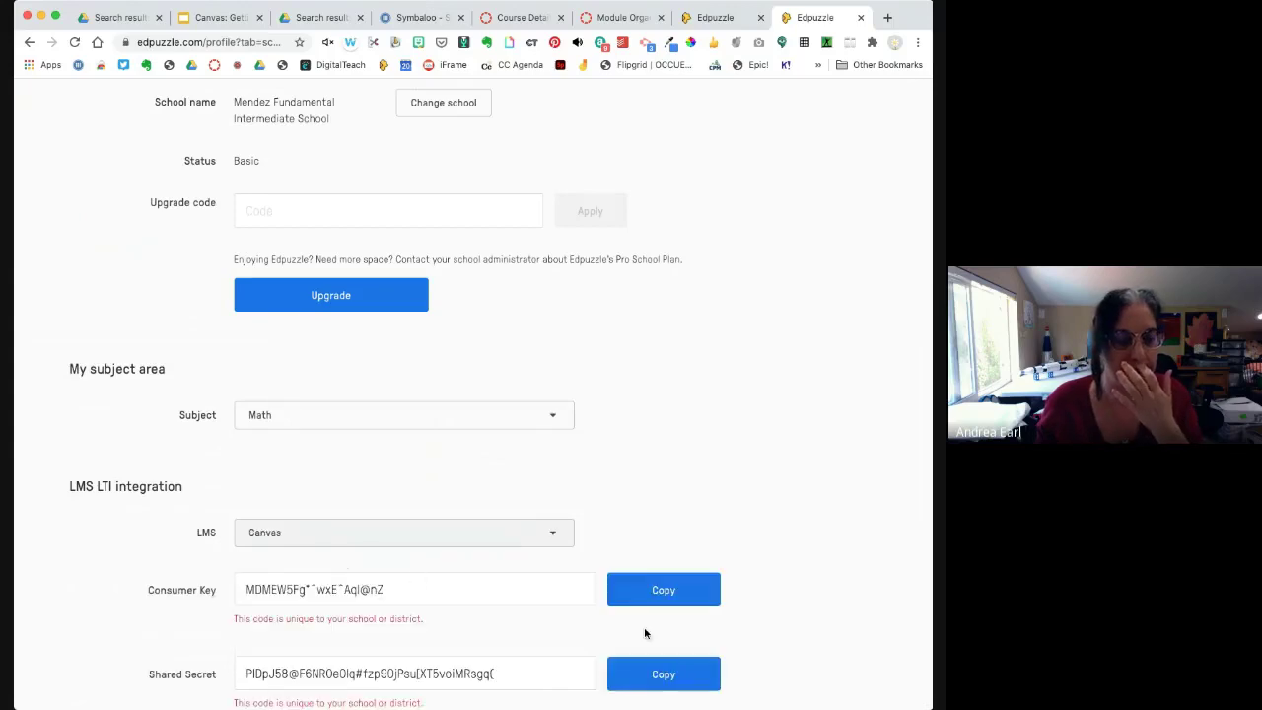
- Copy the consumer key from Edpuzzle and paste it into the Consumer Key field of the Canvas Add App dialog
{"action": "scroll", "coordinate": [631, 493], "scroll_direction": "down", "scroll_amount": 2}
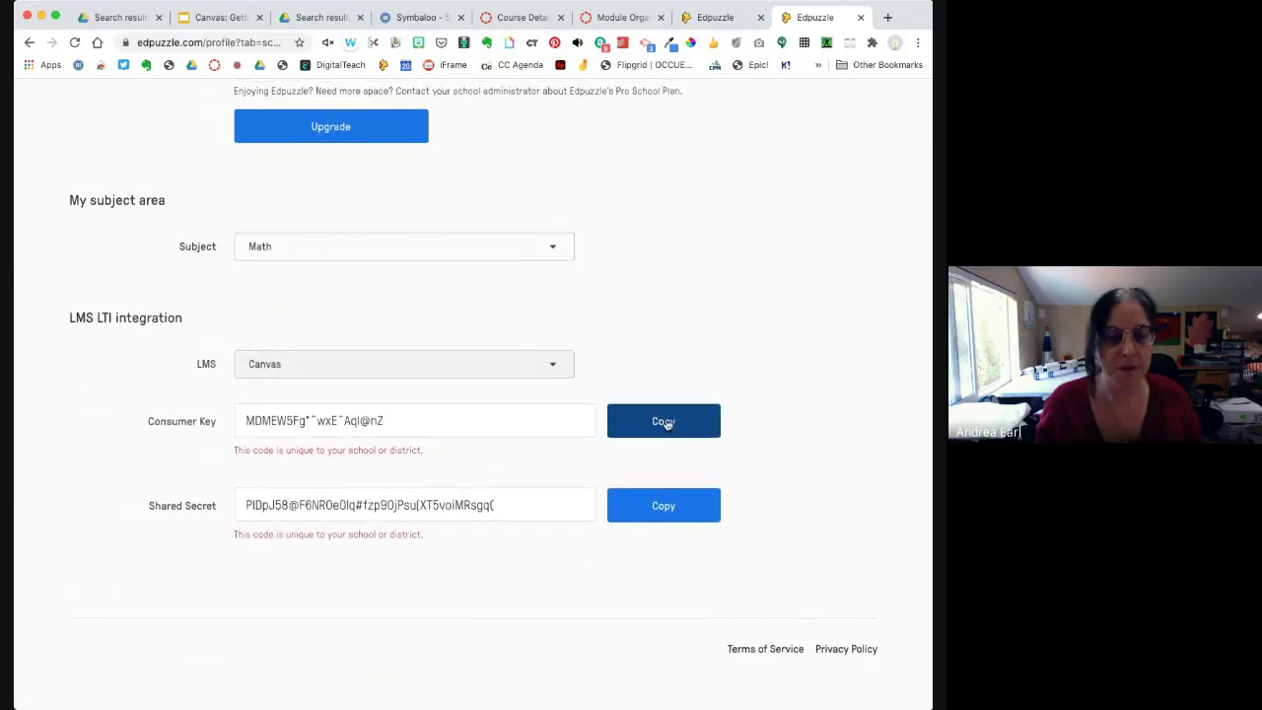
{"action": "left_click", "coordinate": [666, 422]}
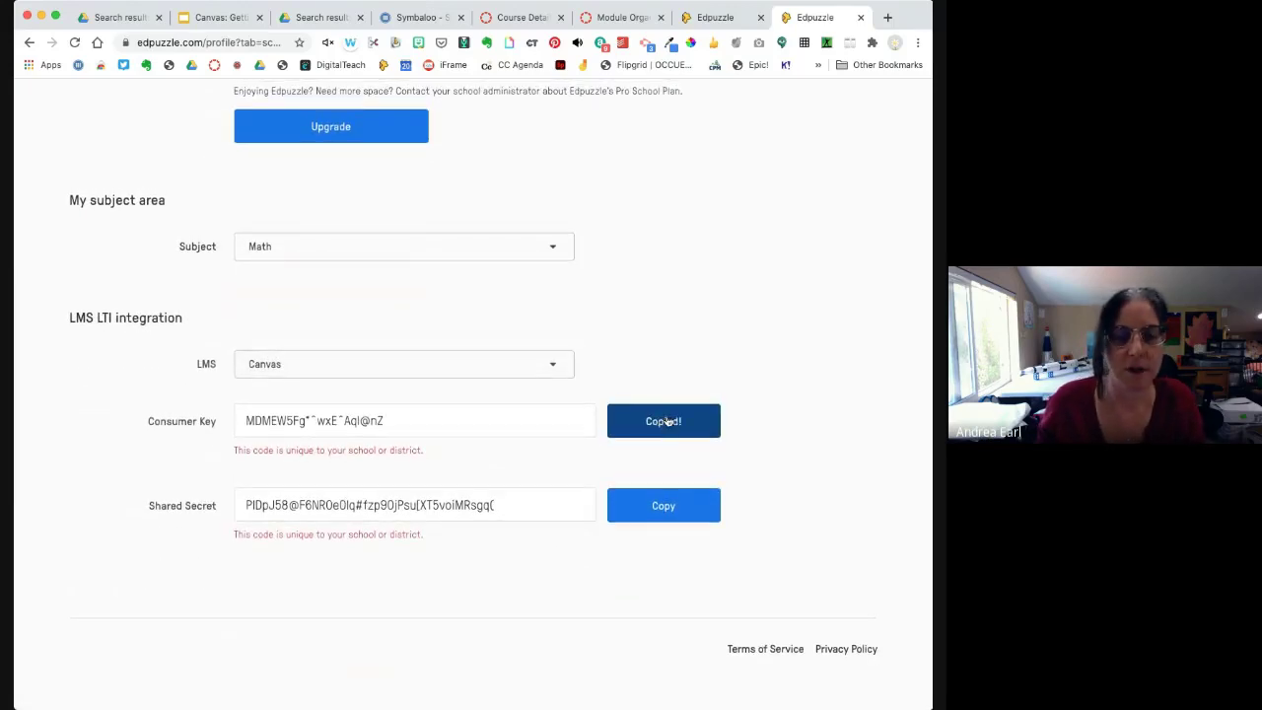
{"action": "left_click", "coordinate": [541, 20]}
{"action": "left_click", "coordinate": [444, 395]}
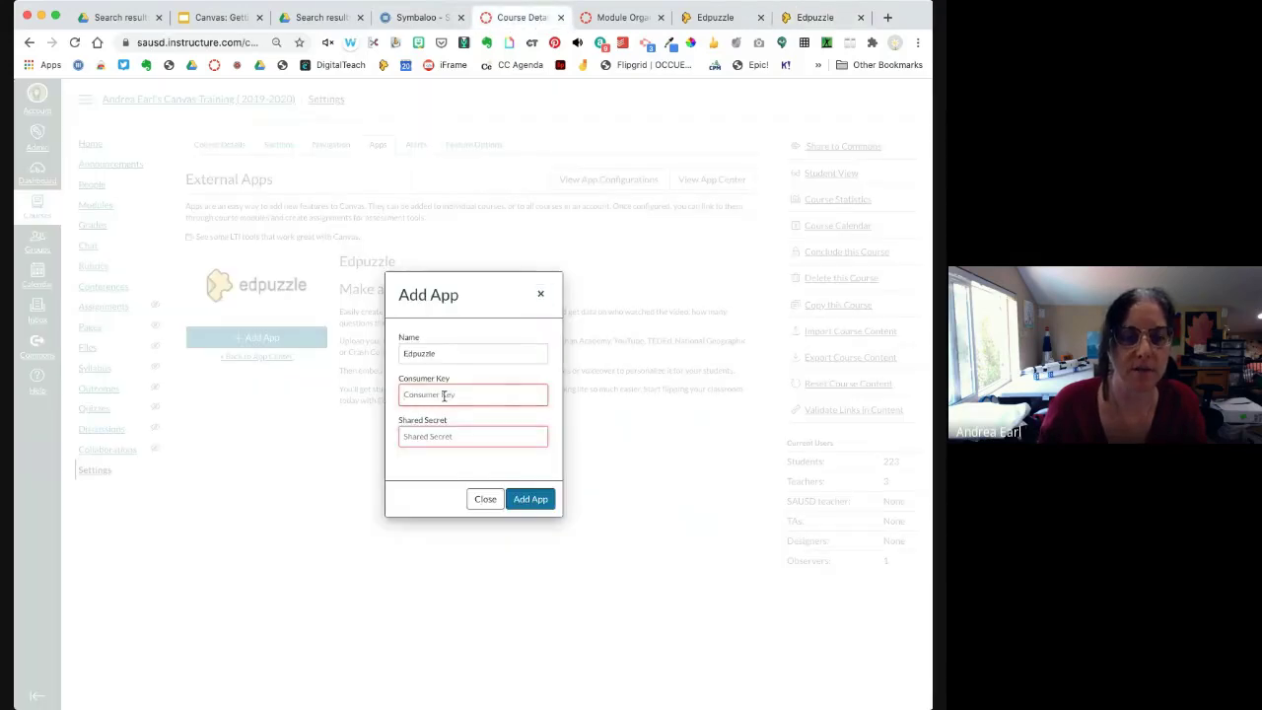
{"action": "key", "text": "ctrl+v"}
- Copy the shared secret from Edpuzzle into the Shared Secret field in Canvas, and add the Edpuzzle app to the course
{"action": "left_click", "coordinate": [472, 436]}
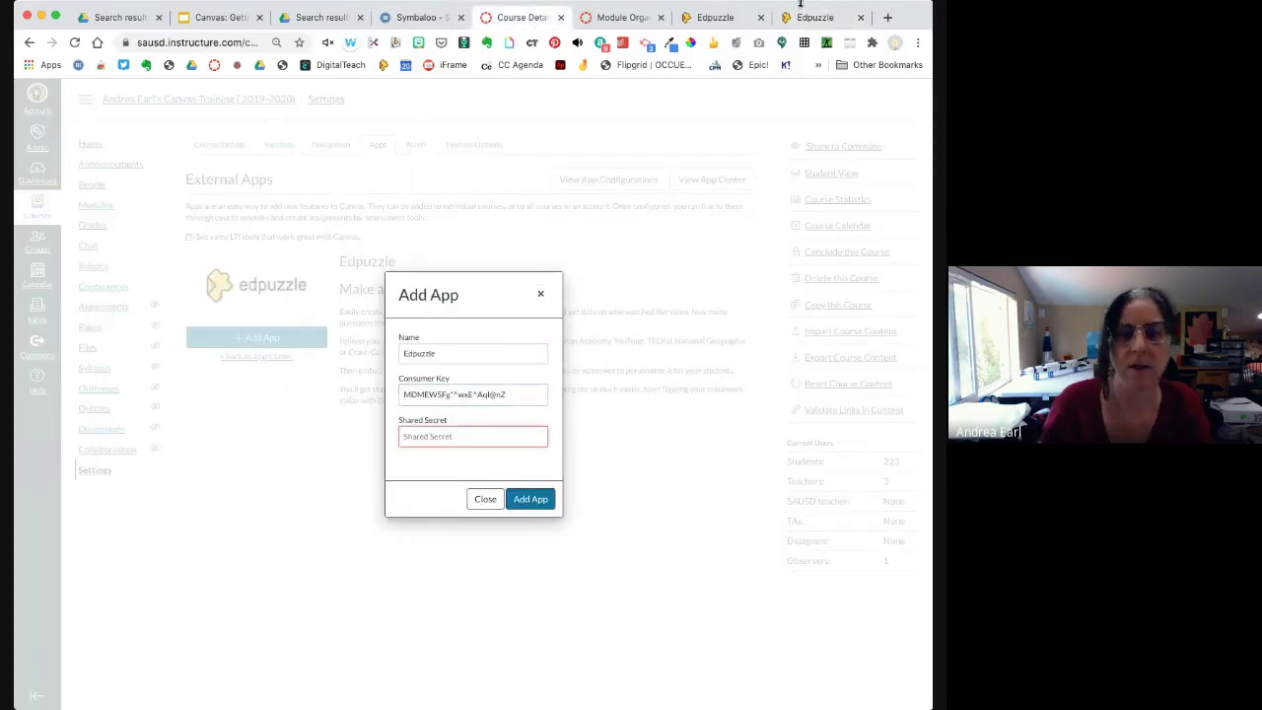
{"action": "left_click", "coordinate": [803, 15]}
{"action": "left_click", "coordinate": [663, 504]}
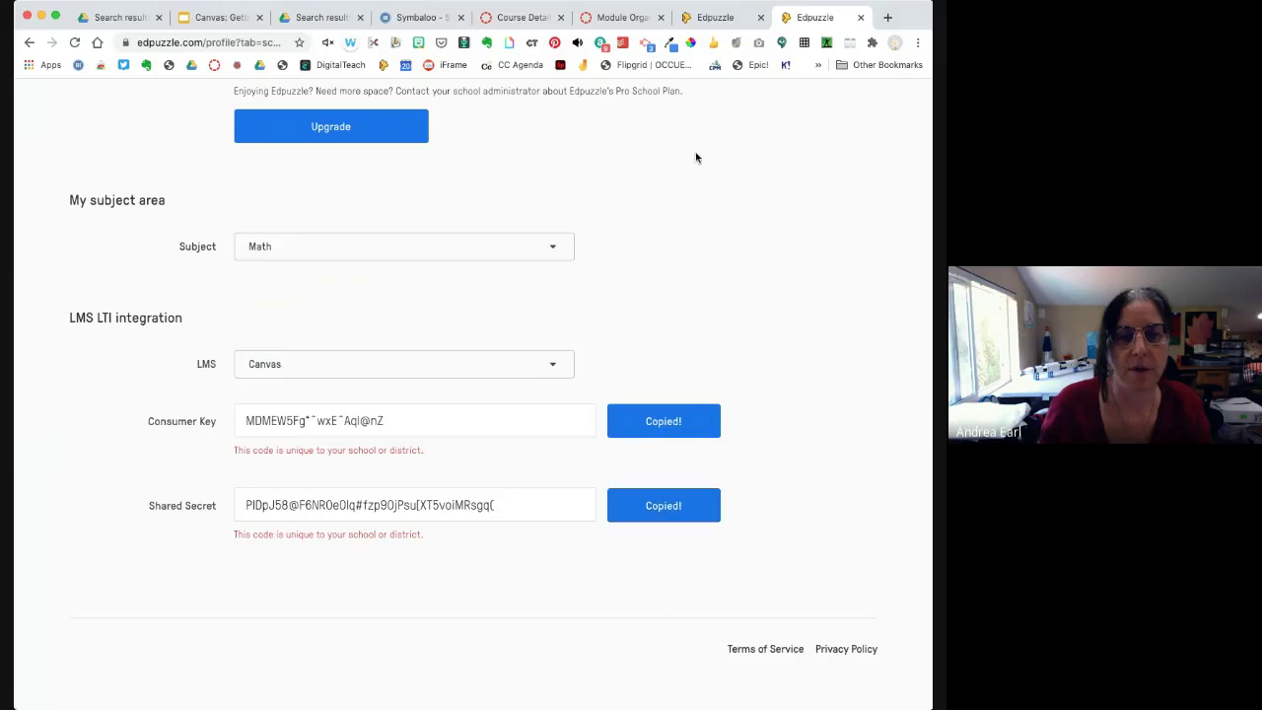
{"action": "left_click", "coordinate": [526, 18]}
{"action": "key", "text": "ctrl+v"}
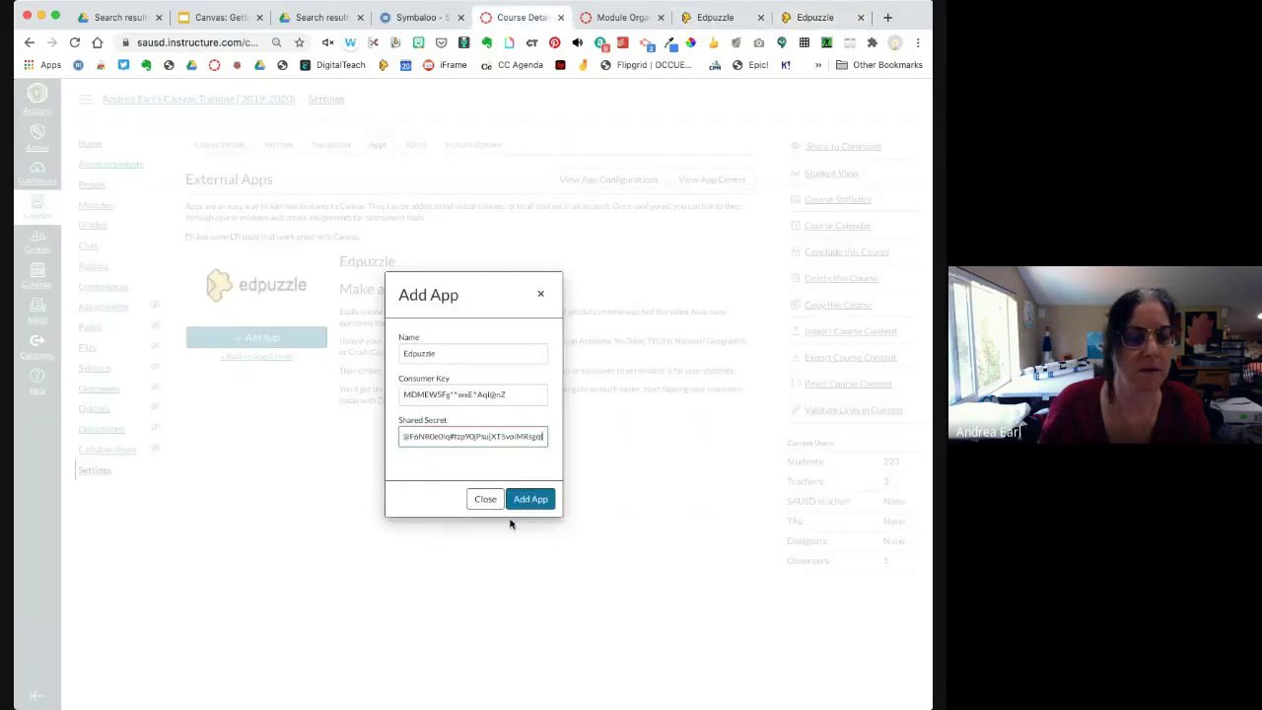
{"action": "left_click", "coordinate": [529, 500]}
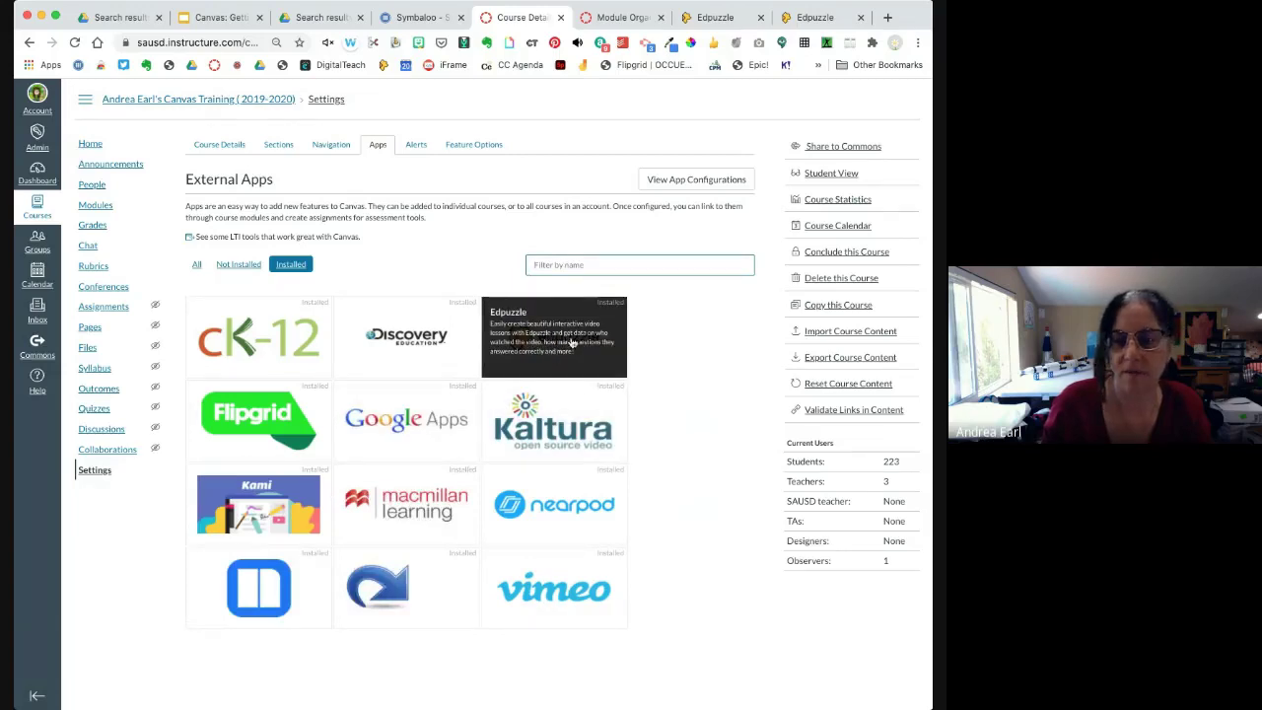
{"action": "left_click", "coordinate": [694, 339]}
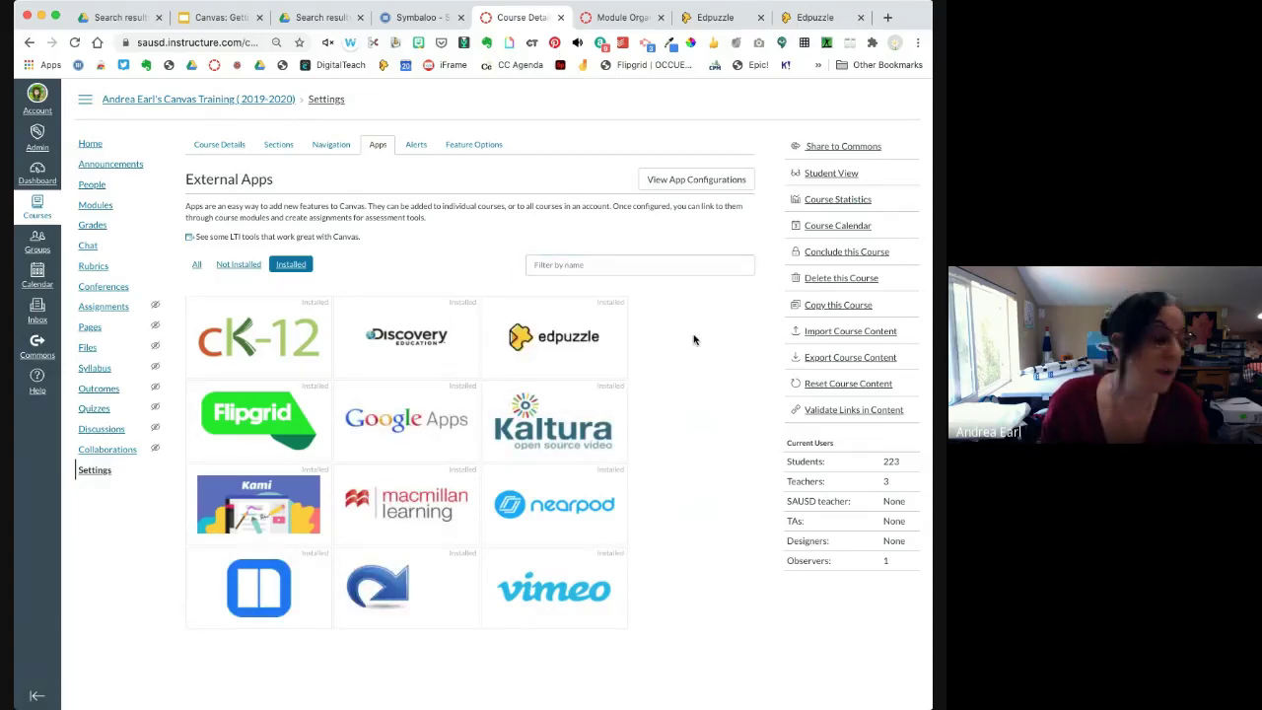
- Close the two open Edpuzzle browser tabs
{"action": "left_click", "coordinate": [861, 17]}
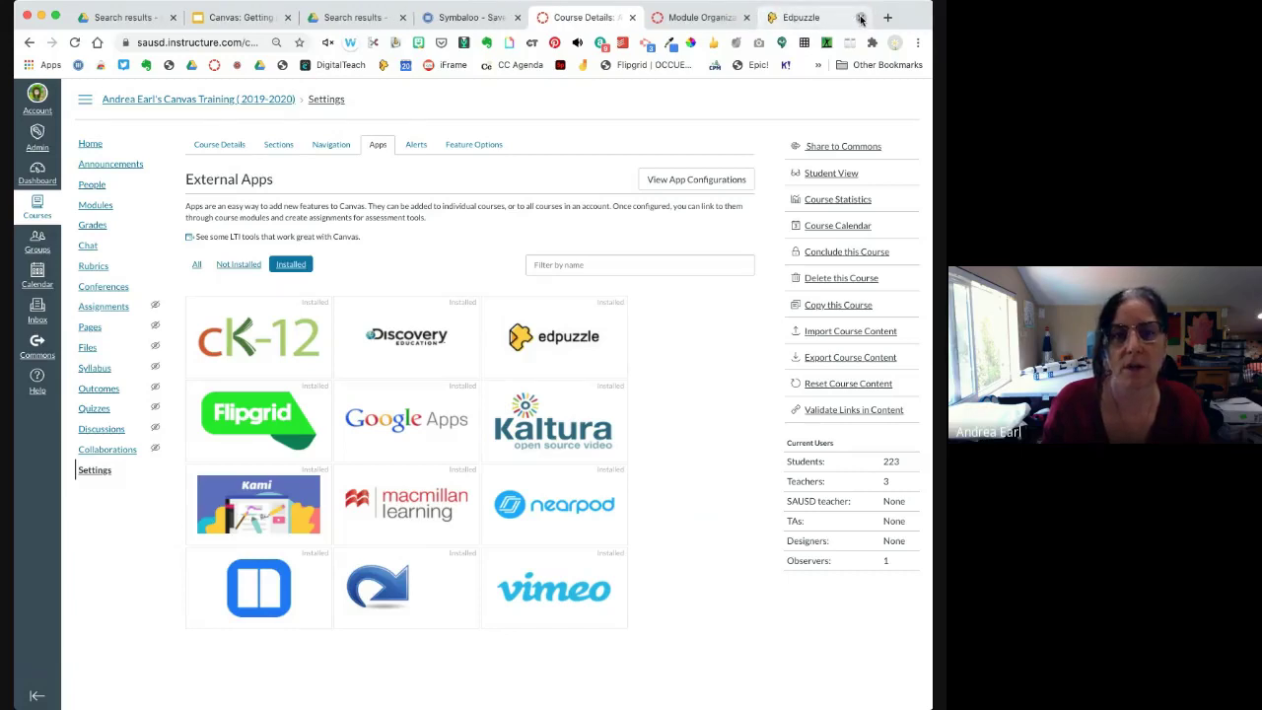
{"action": "left_click", "coordinate": [861, 18]}
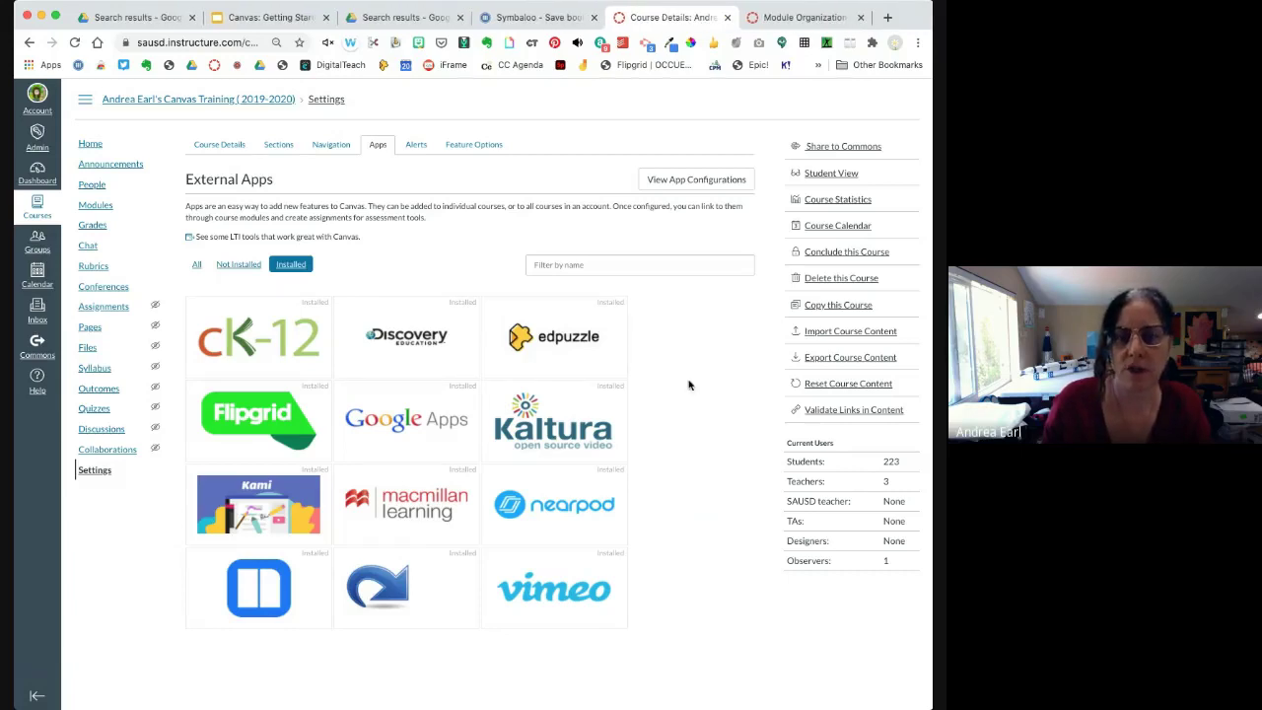
- Open the course's app configurations and check the app placements for CPM eBooks
{"action": "left_click", "coordinate": [698, 184]}
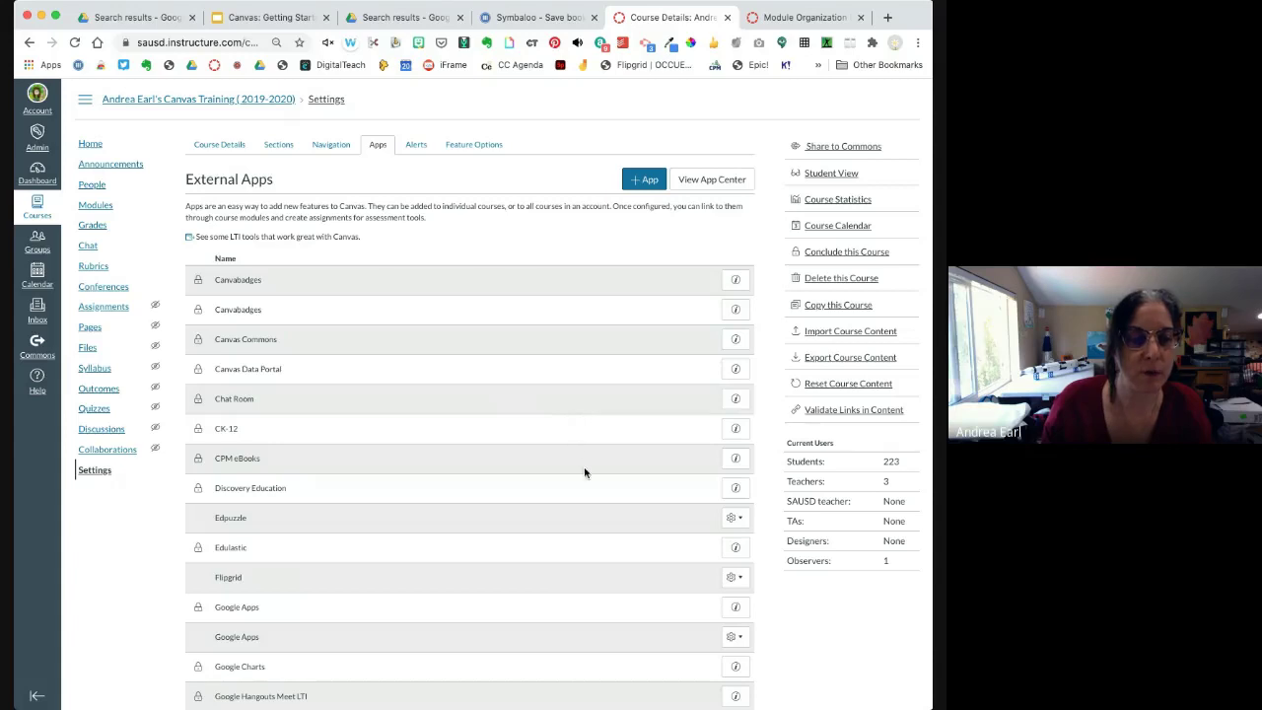
{"action": "left_click", "coordinate": [735, 457]}
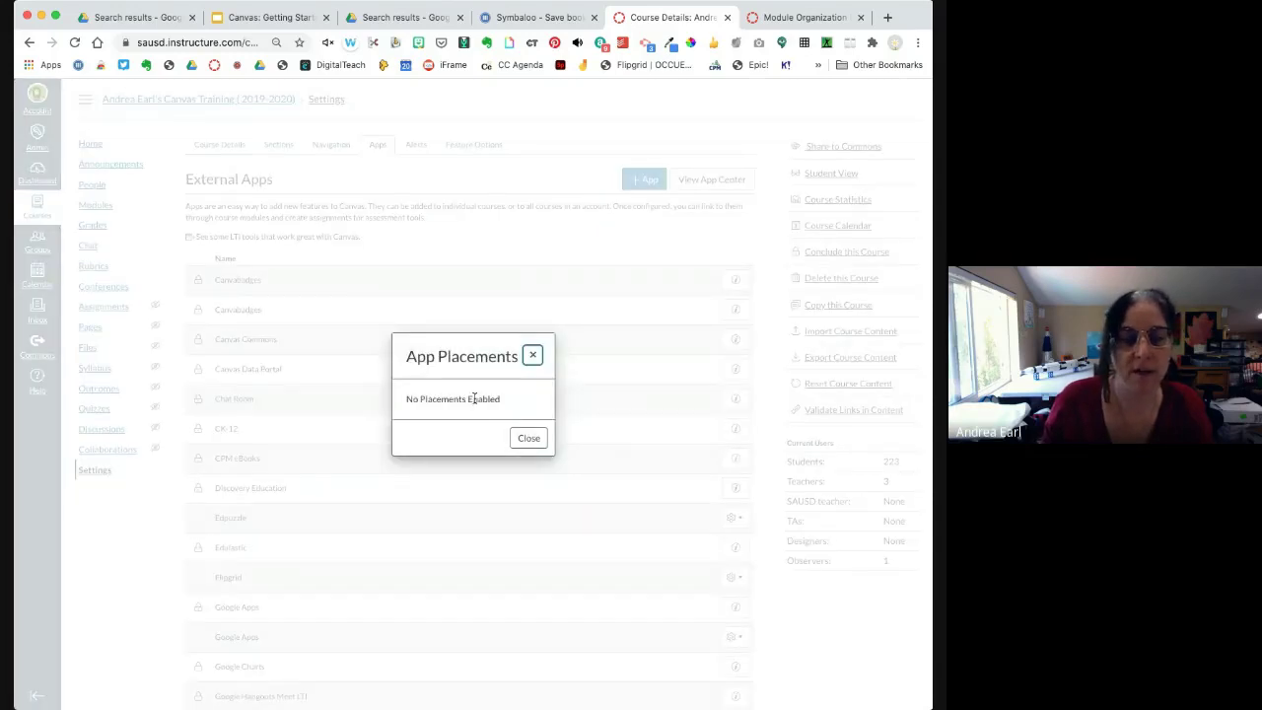
{"action": "left_click", "coordinate": [534, 356]}
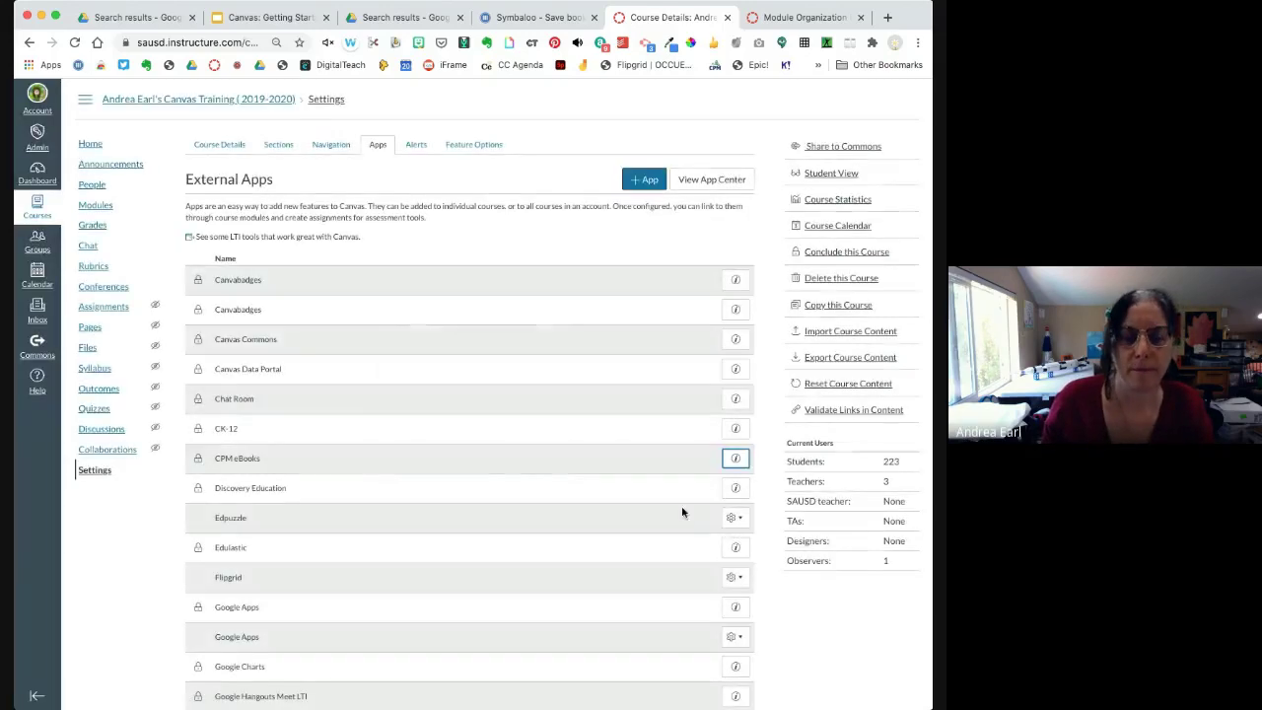
- Check the placements of the unlocked Google Apps entry and look through the rest of the configured apps
{"action": "scroll", "coordinate": [696, 515], "scroll_direction": "down", "scroll_amount": 4}
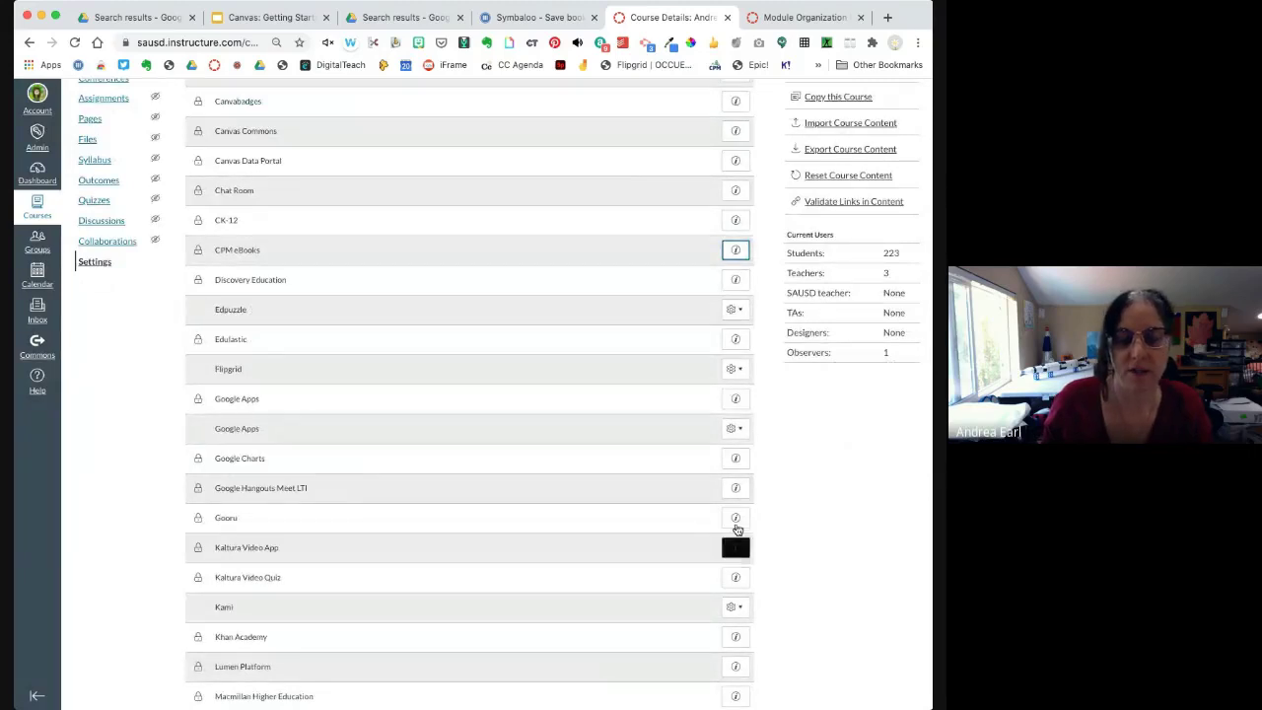
{"action": "left_click", "coordinate": [732, 431]}
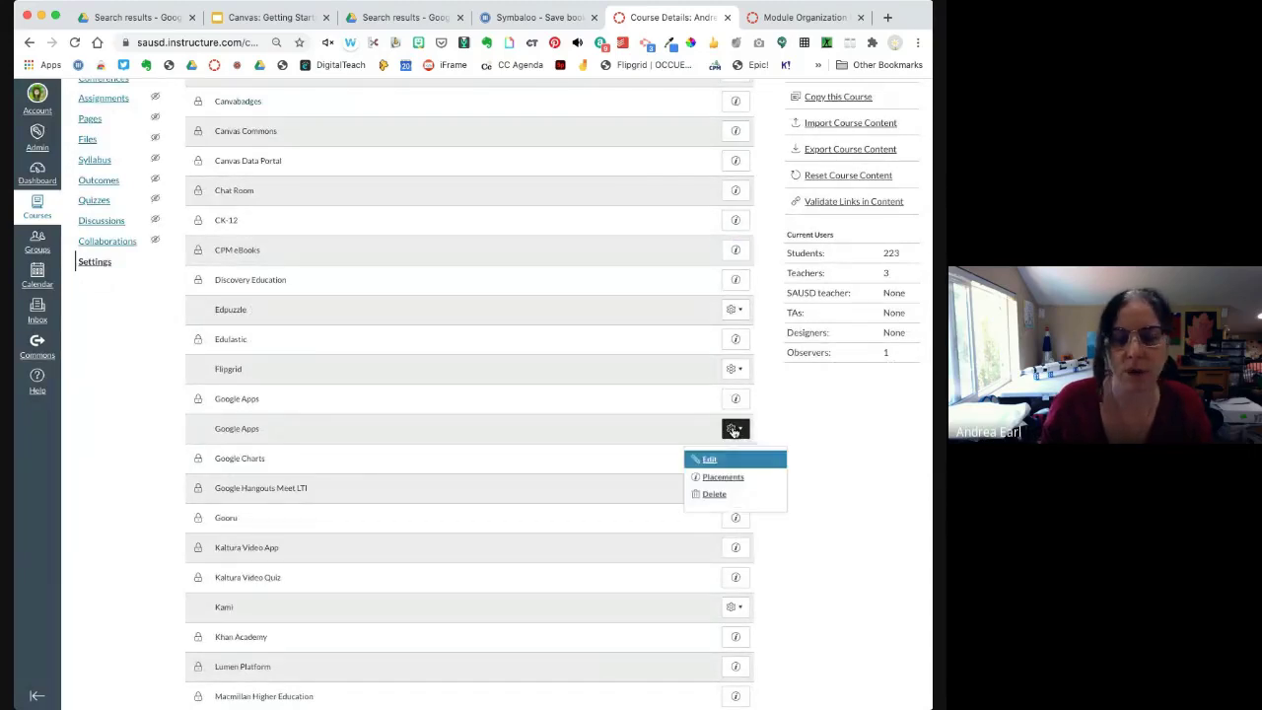
{"action": "left_click", "coordinate": [726, 480]}
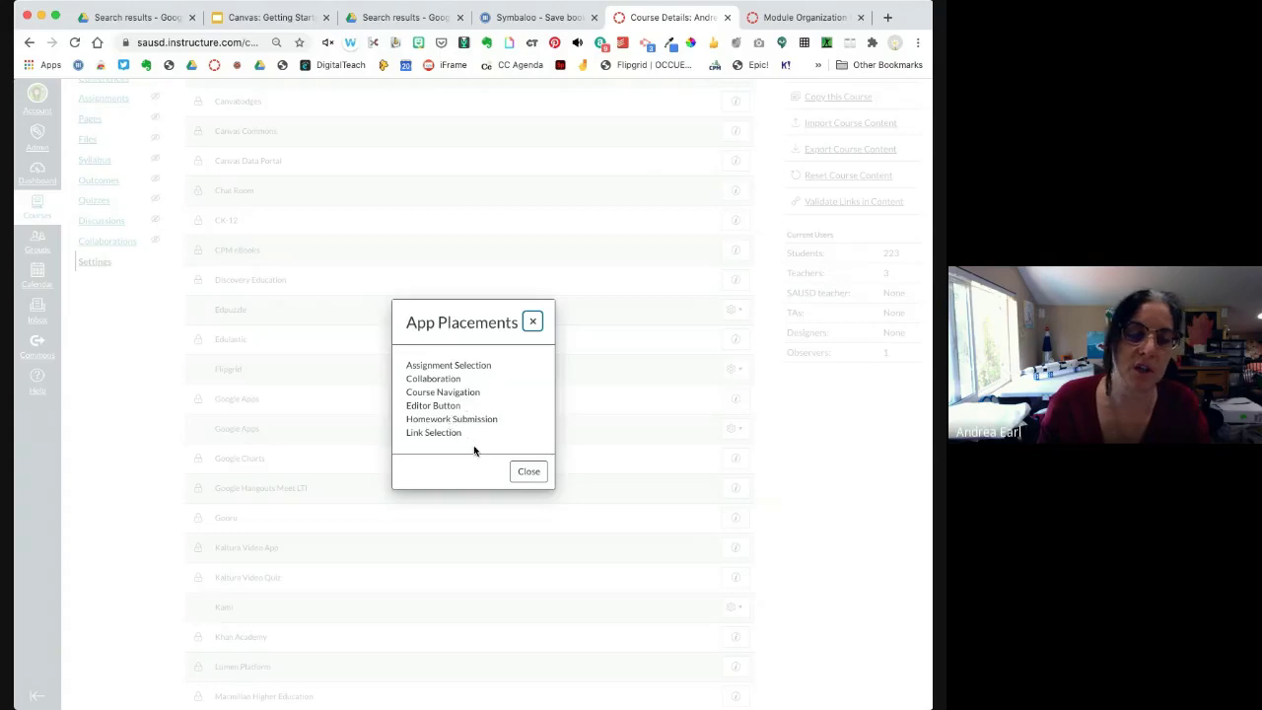
{"action": "left_click", "coordinate": [529, 472]}
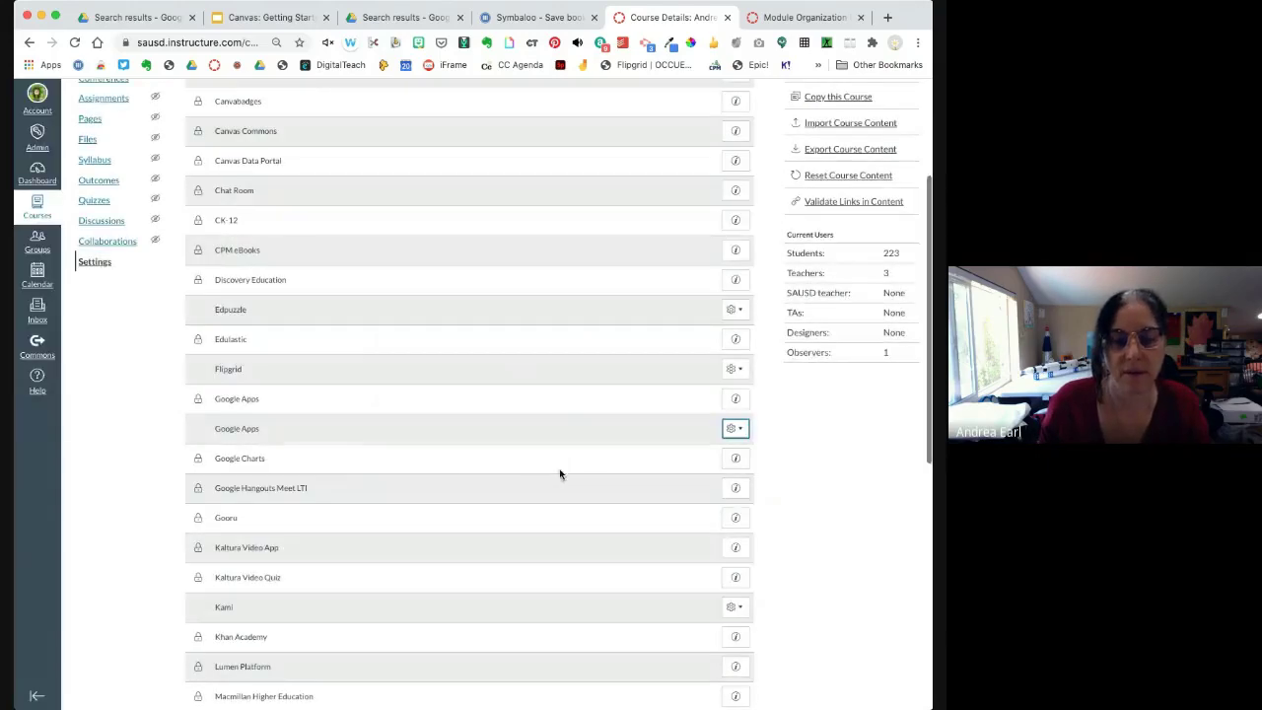
{"action": "scroll", "coordinate": [569, 463], "scroll_direction": "down", "scroll_amount": 5}
{"action": "scroll", "coordinate": [569, 464], "scroll_direction": "down", "scroll_amount": 5}
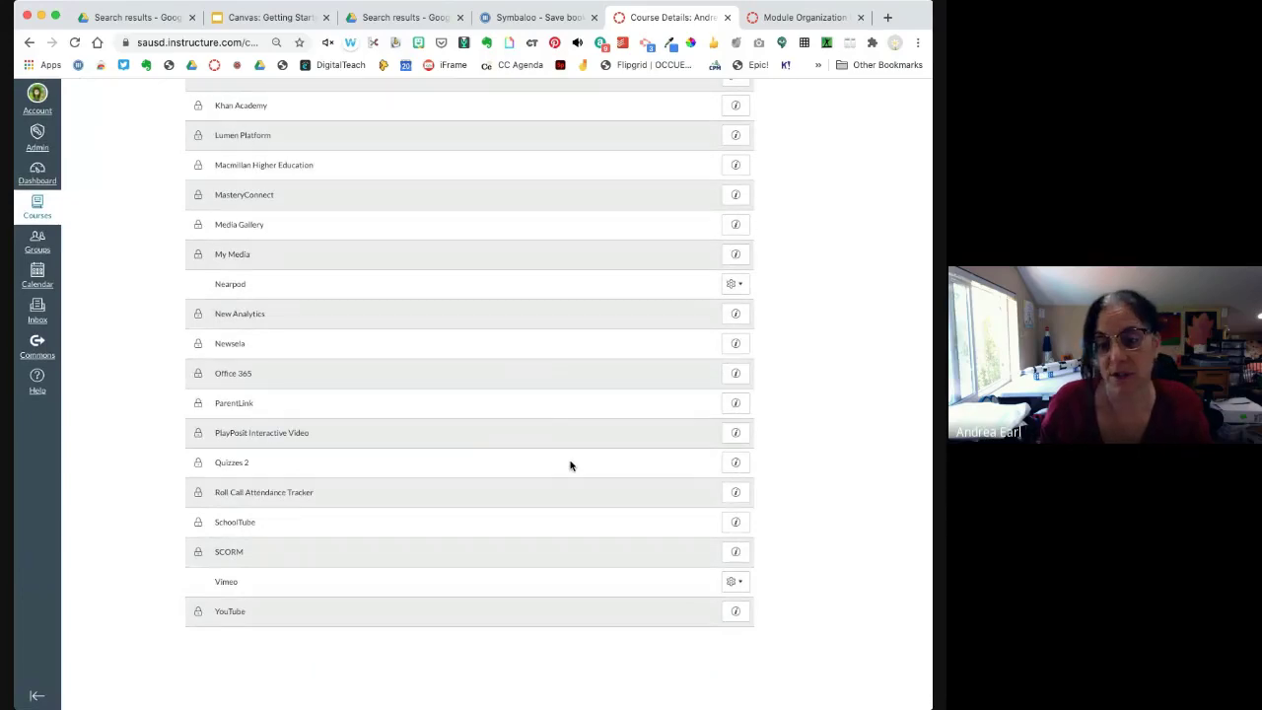
{"action": "scroll", "coordinate": [569, 464], "scroll_direction": "up", "scroll_amount": 10}
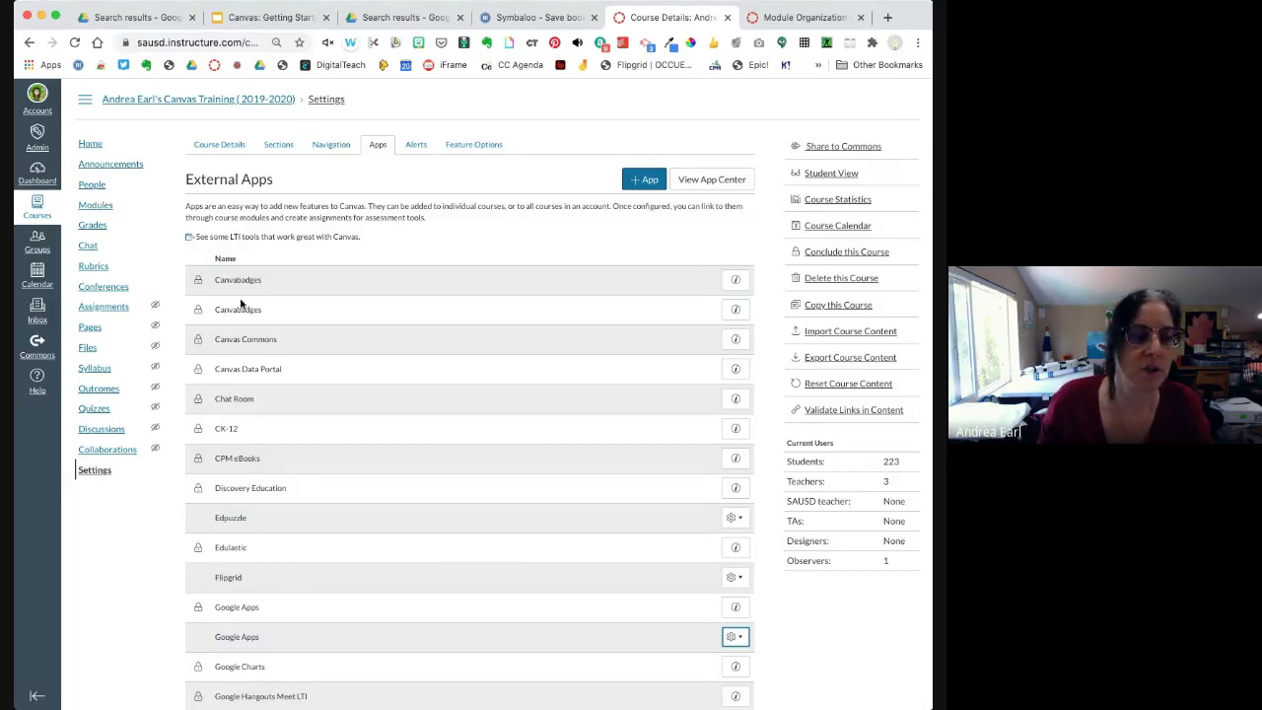
- Filter the app center by "google", open the Google Apps entry and review its description and installation instructions
{"action": "left_click", "coordinate": [711, 180]}
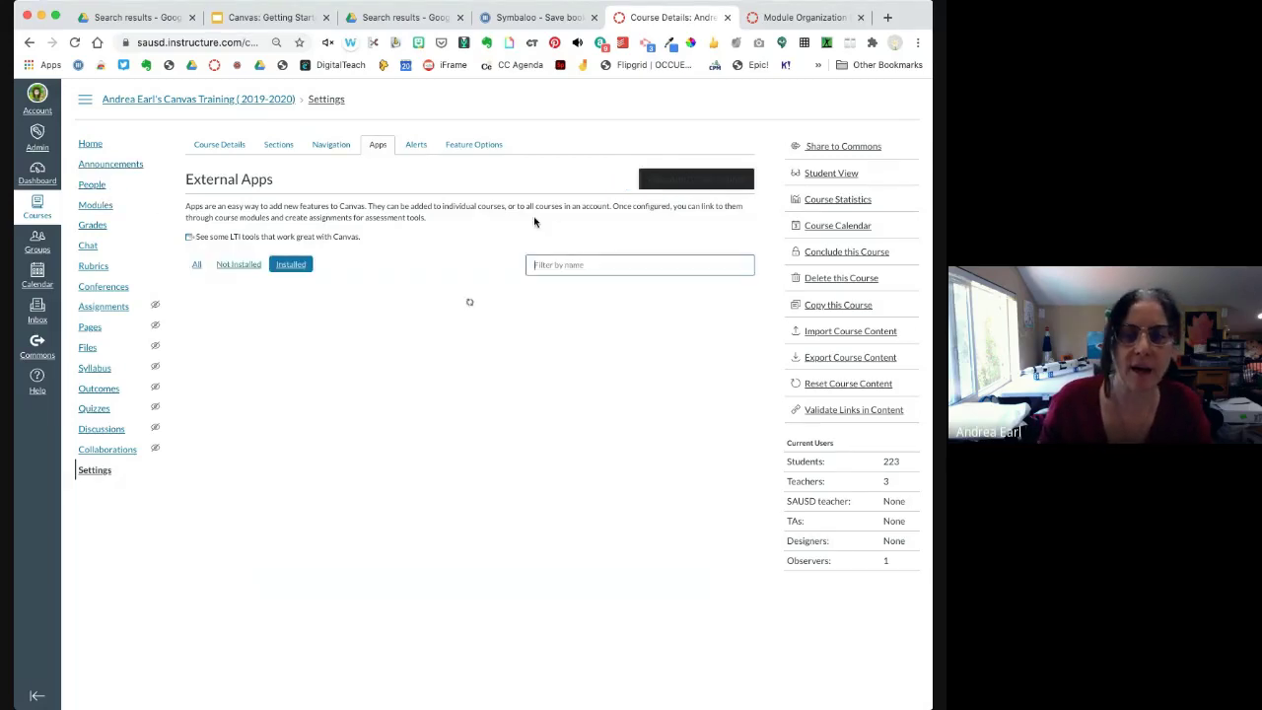
{"action": "type", "text": "google"}
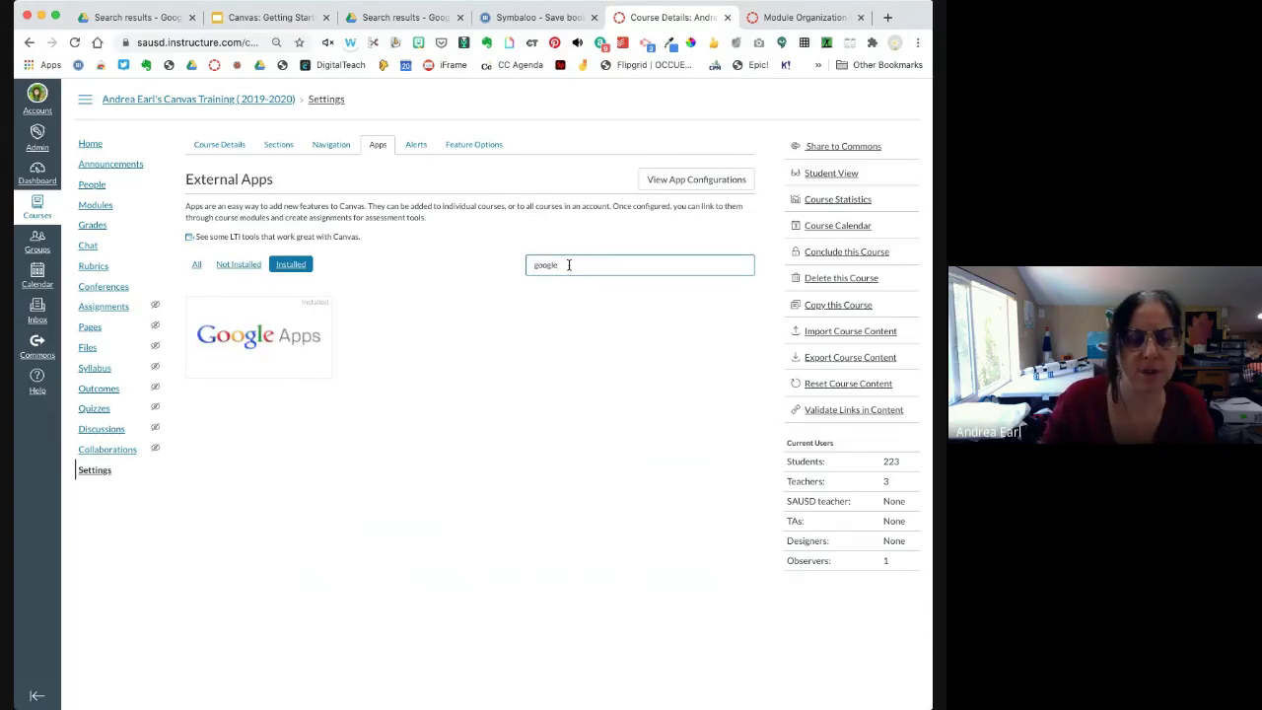
{"action": "left_click", "coordinate": [259, 337]}
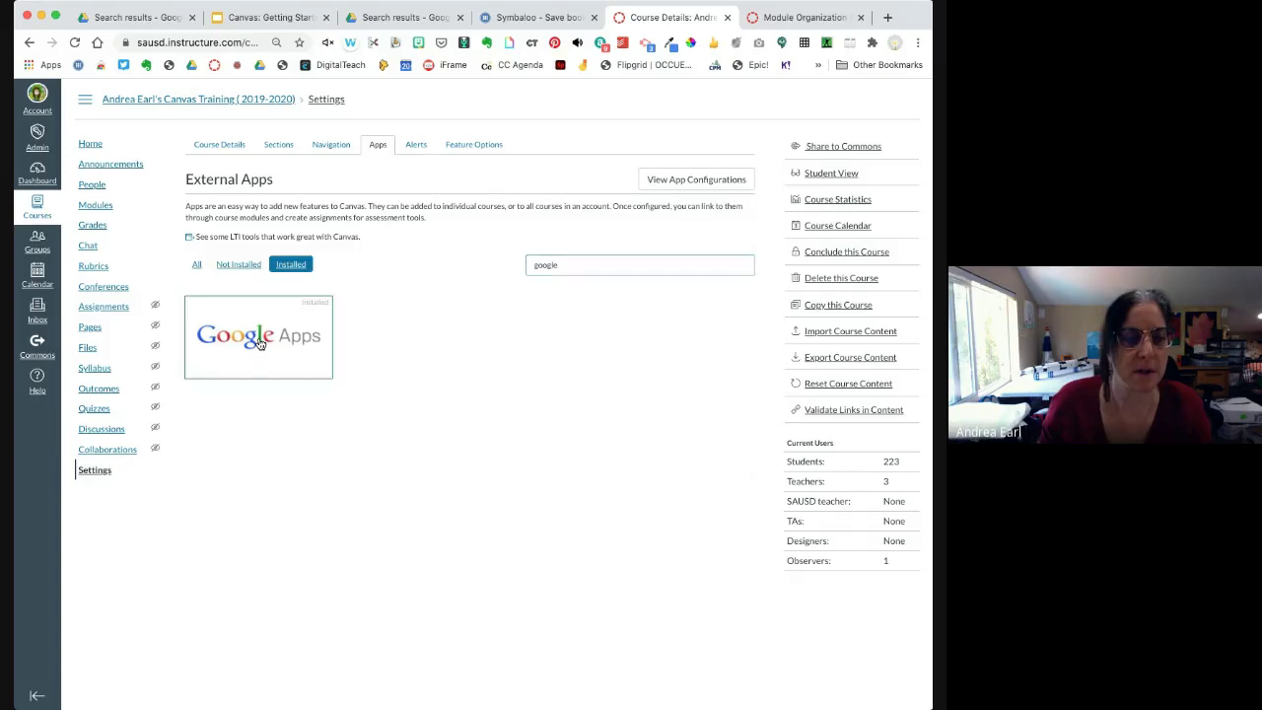
{"action": "scroll", "coordinate": [634, 411], "scroll_direction": "down", "scroll_amount": 1}
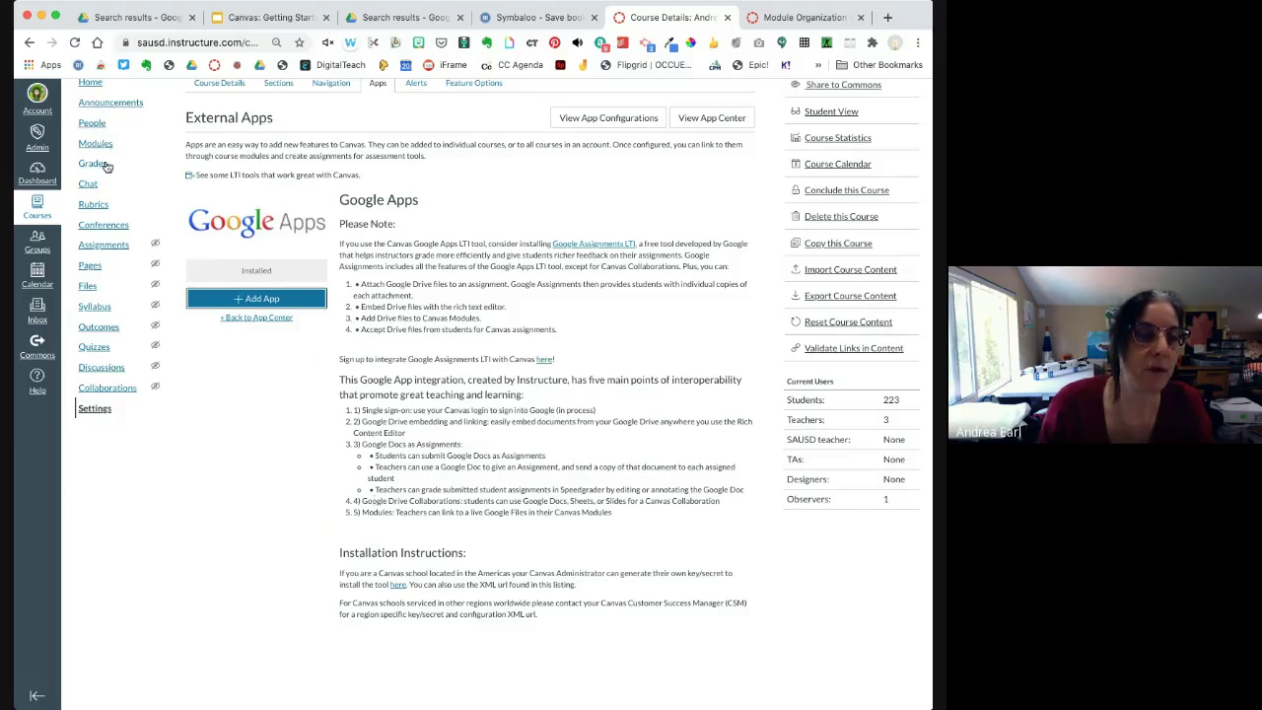
{"action": "scroll", "coordinate": [106, 156], "scroll_direction": "up", "scroll_amount": 2}
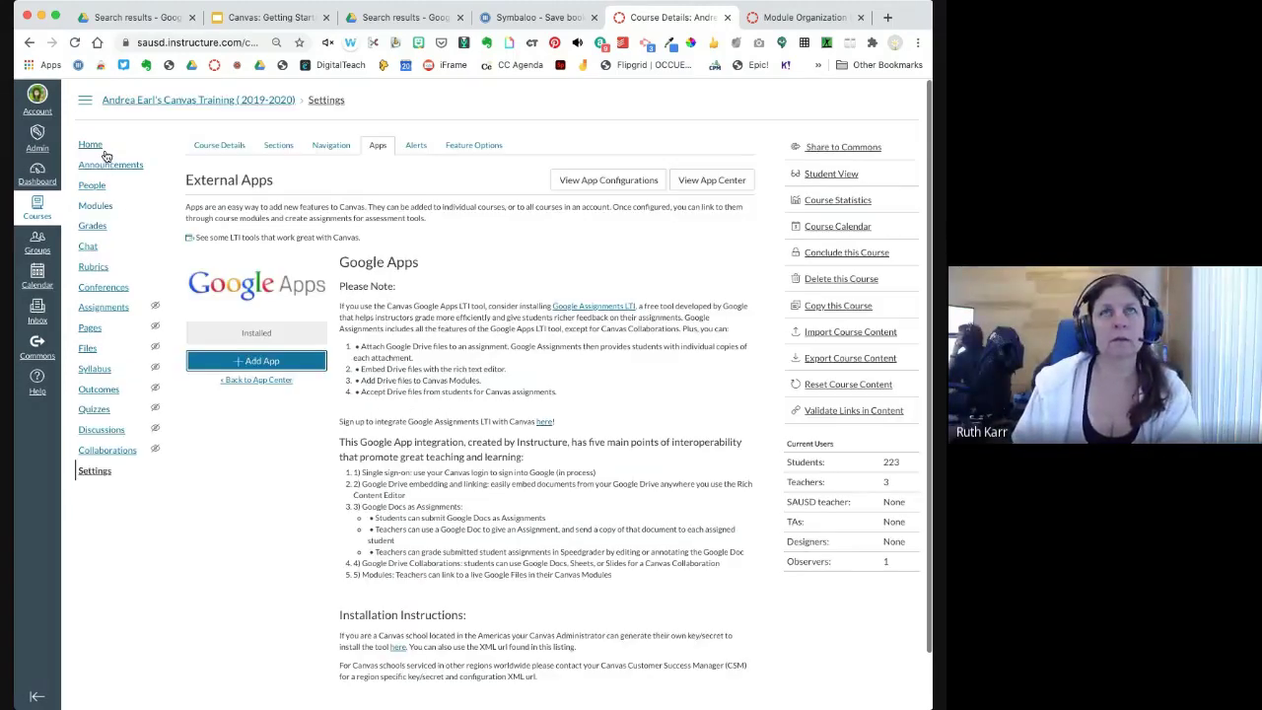
{"action": "scroll", "coordinate": [106, 156], "scroll_direction": "down", "scroll_amount": 2}
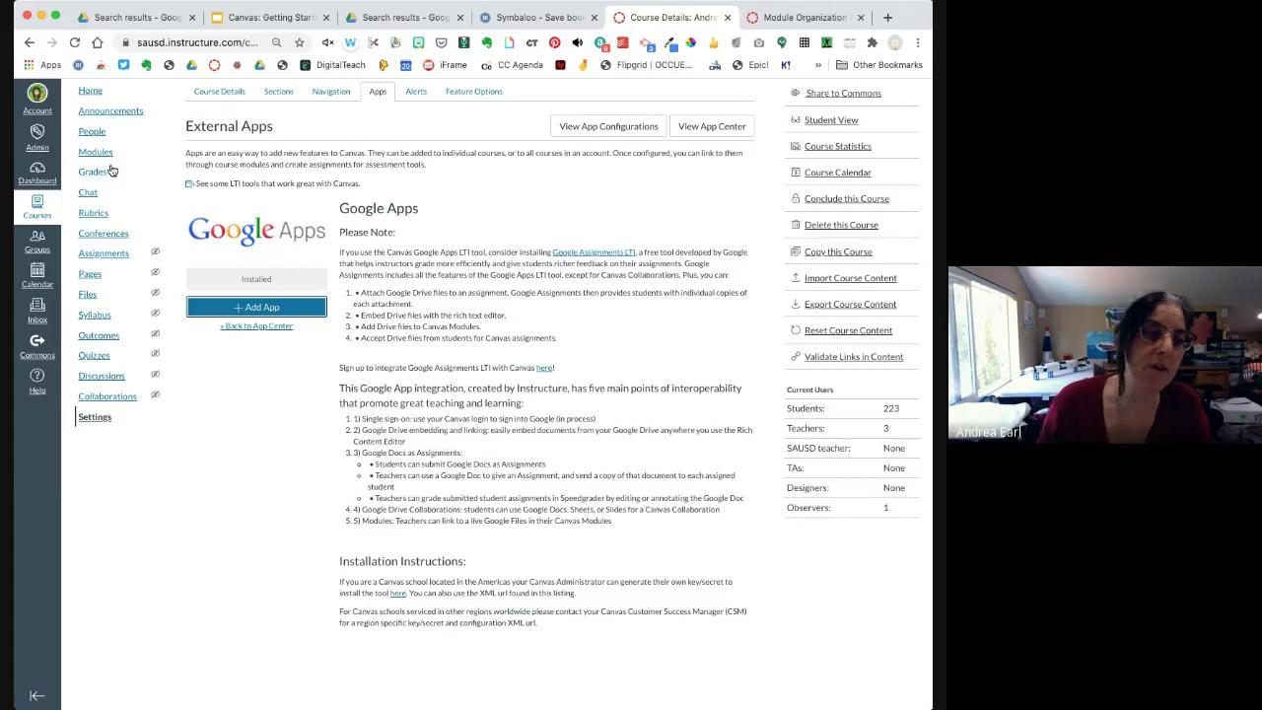
{"action": "scroll", "coordinate": [230, 460], "scroll_direction": "up", "scroll_amount": 1}
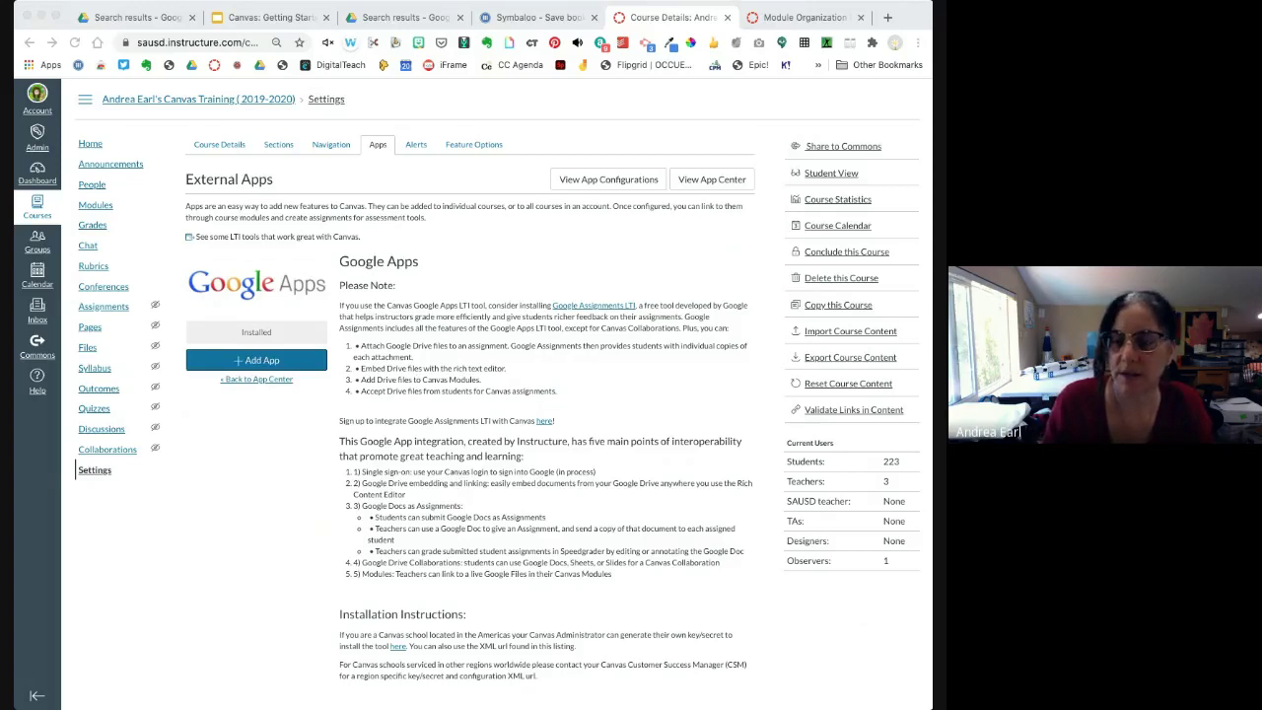
- Open the course's Modules page
{"action": "left_click", "coordinate": [93, 207]}
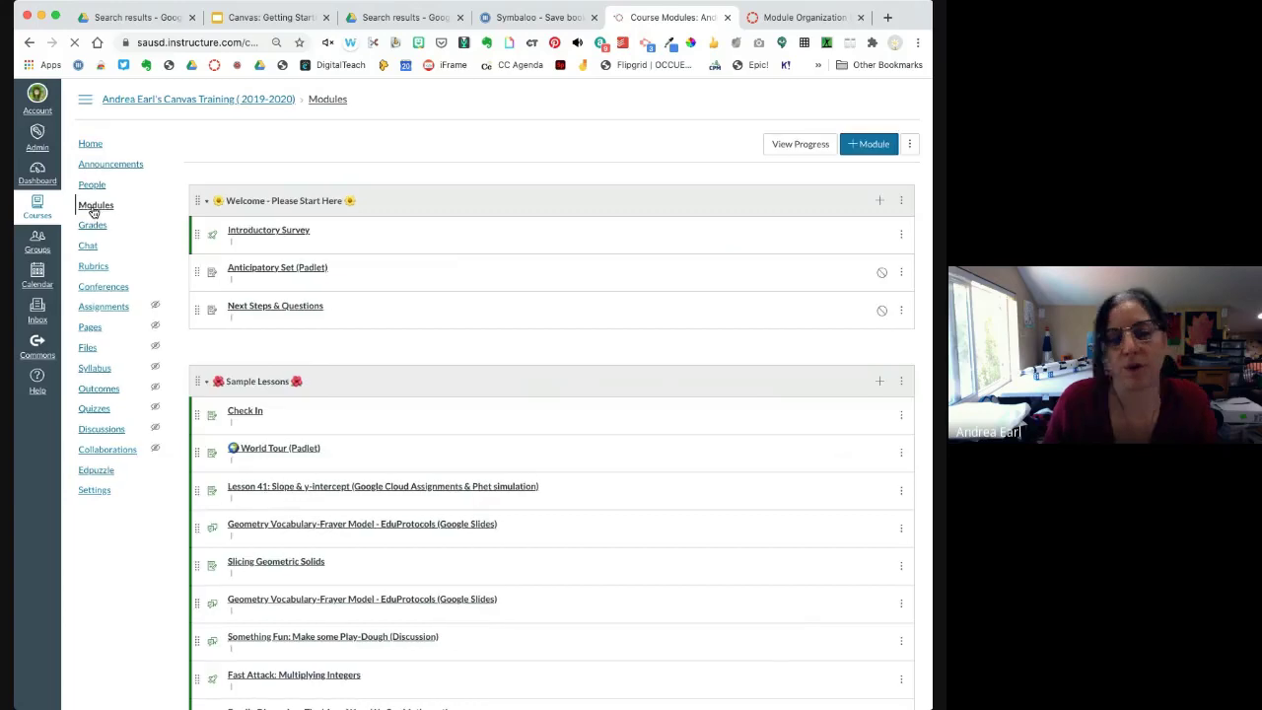
{"action": "left_click", "coordinate": [880, 381]}
{"action": "left_click", "coordinate": [335, 341]}
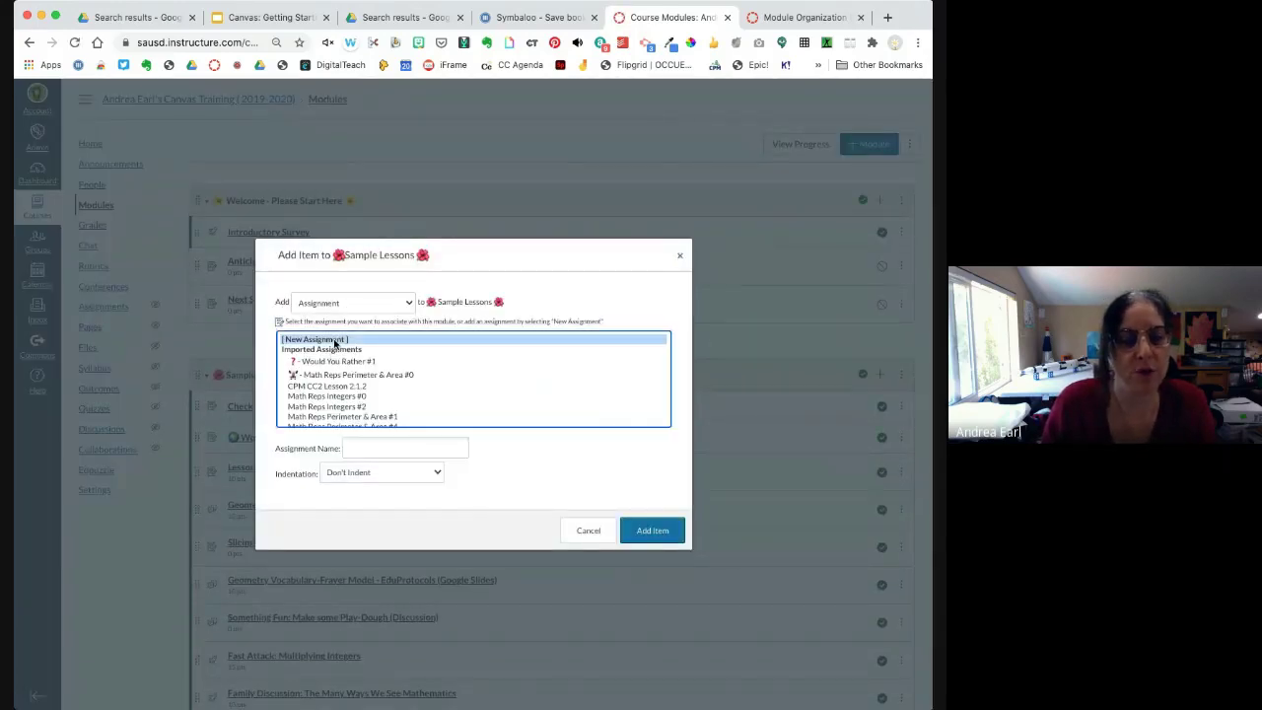
{"action": "left_click", "coordinate": [651, 533]}
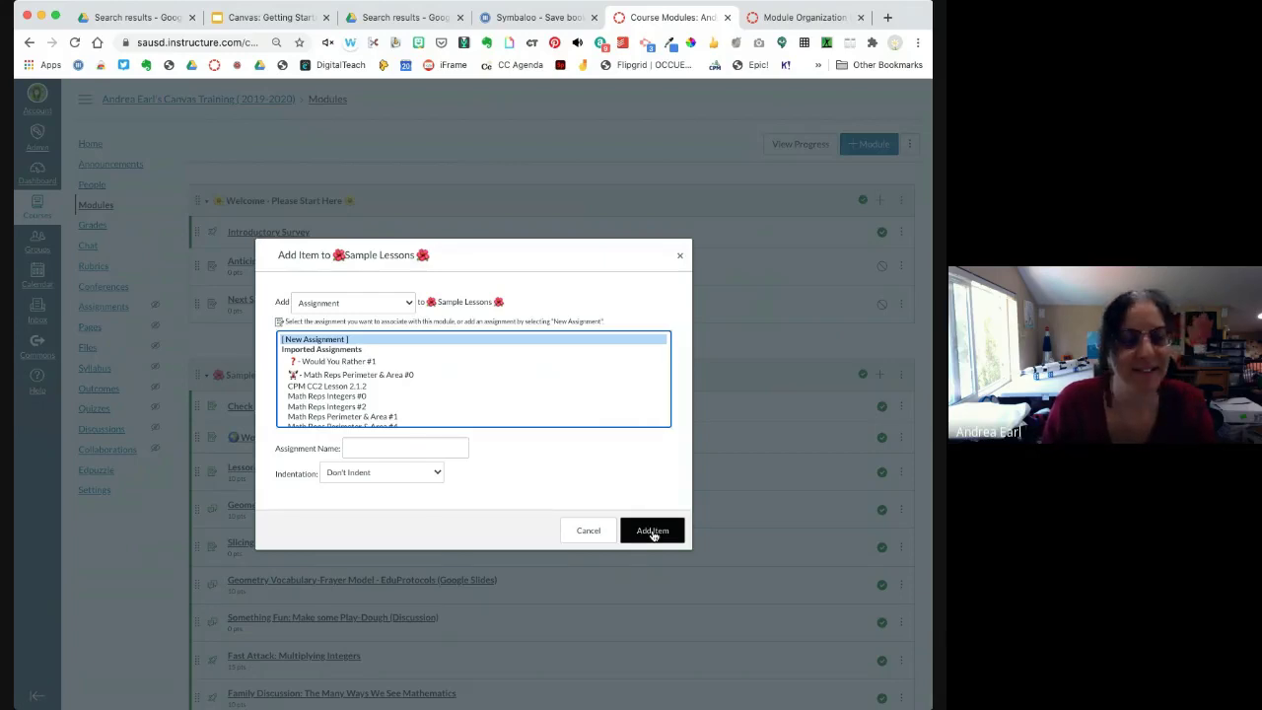
{"action": "left_click", "coordinate": [653, 535]}
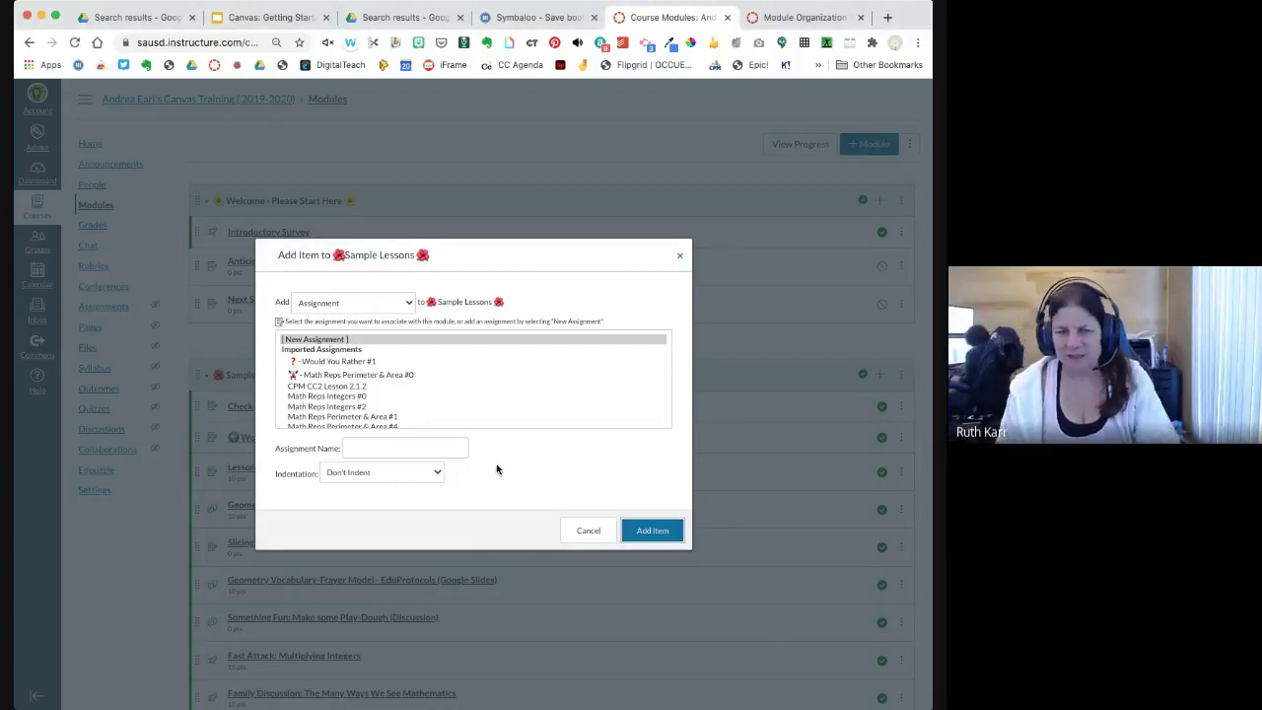
{"action": "left_click", "coordinate": [651, 531]}
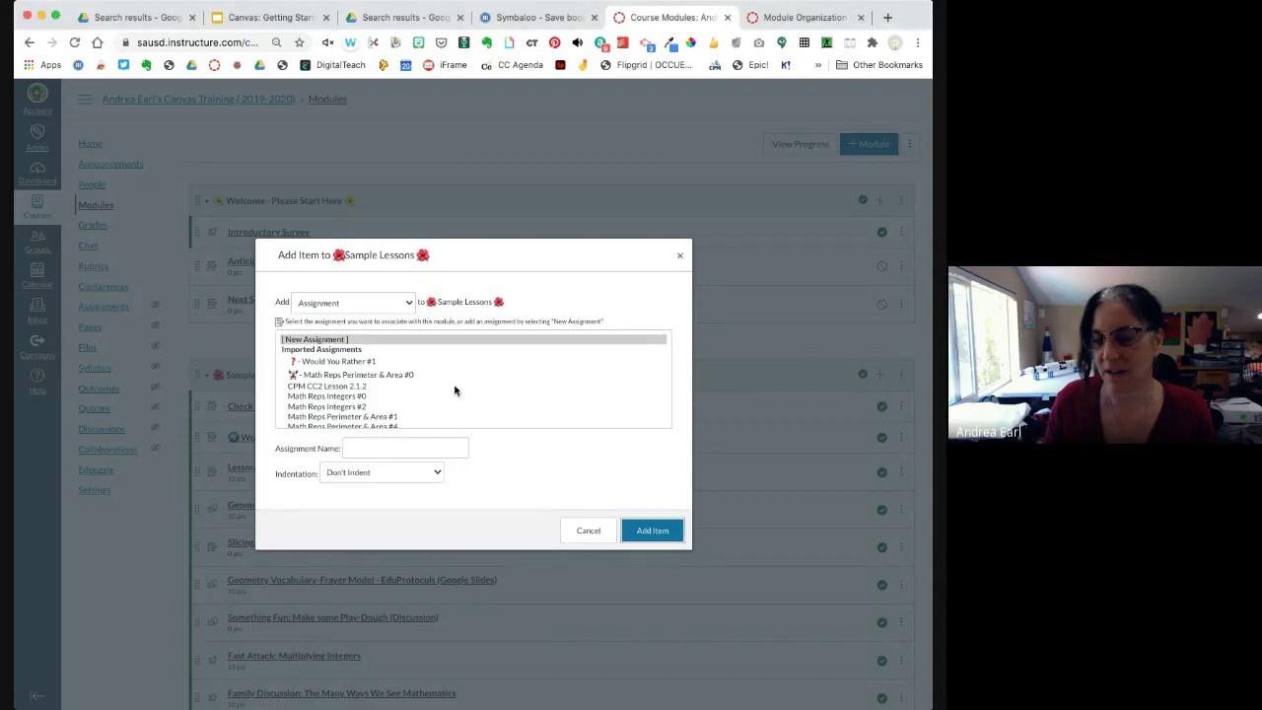
{"action": "left_click", "coordinate": [585, 530]}
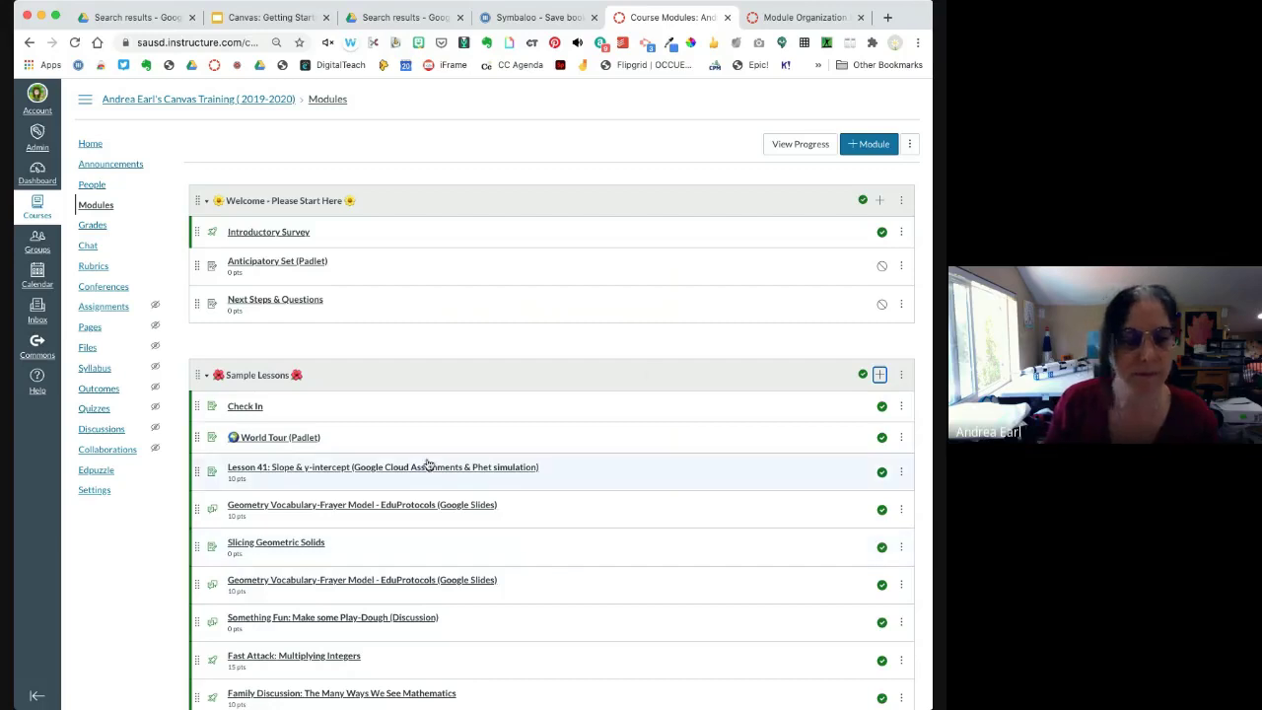
- Start a new assignment item in the Sample Lessons module and enter "Uncommon Cominalities" as its name
{"action": "left_click", "coordinate": [879, 375]}
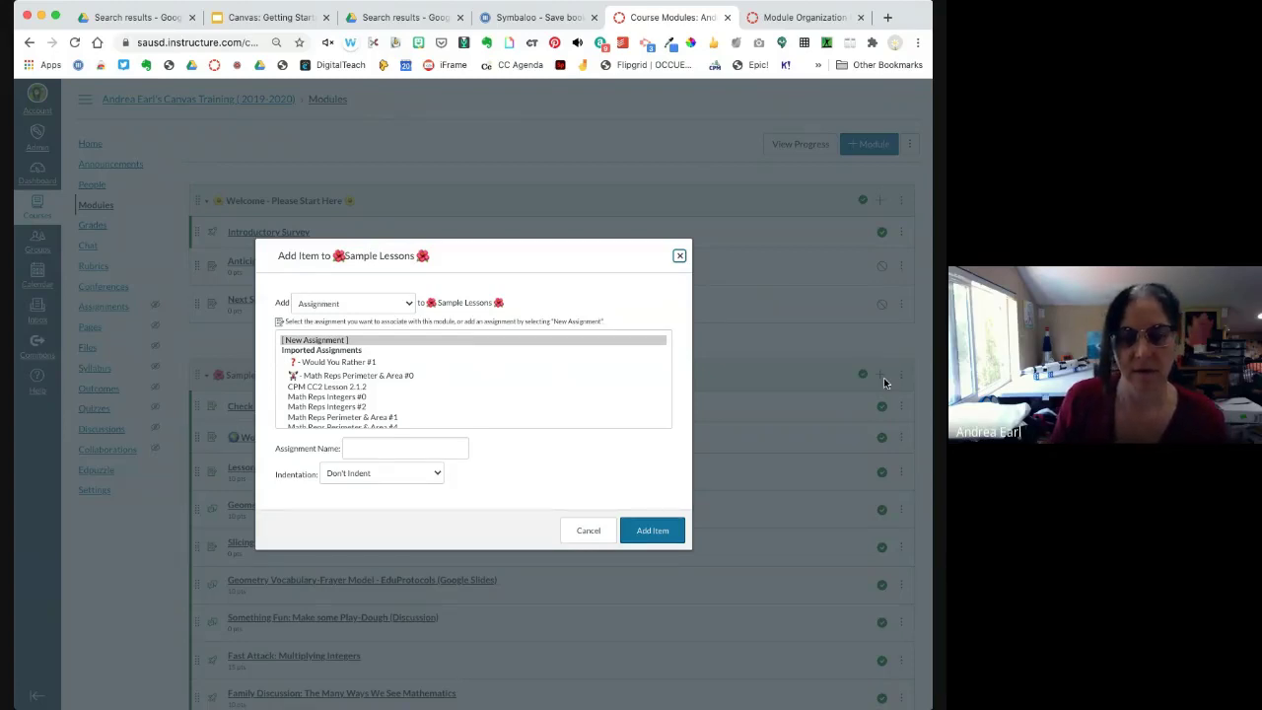
{"action": "left_click", "coordinate": [326, 341]}
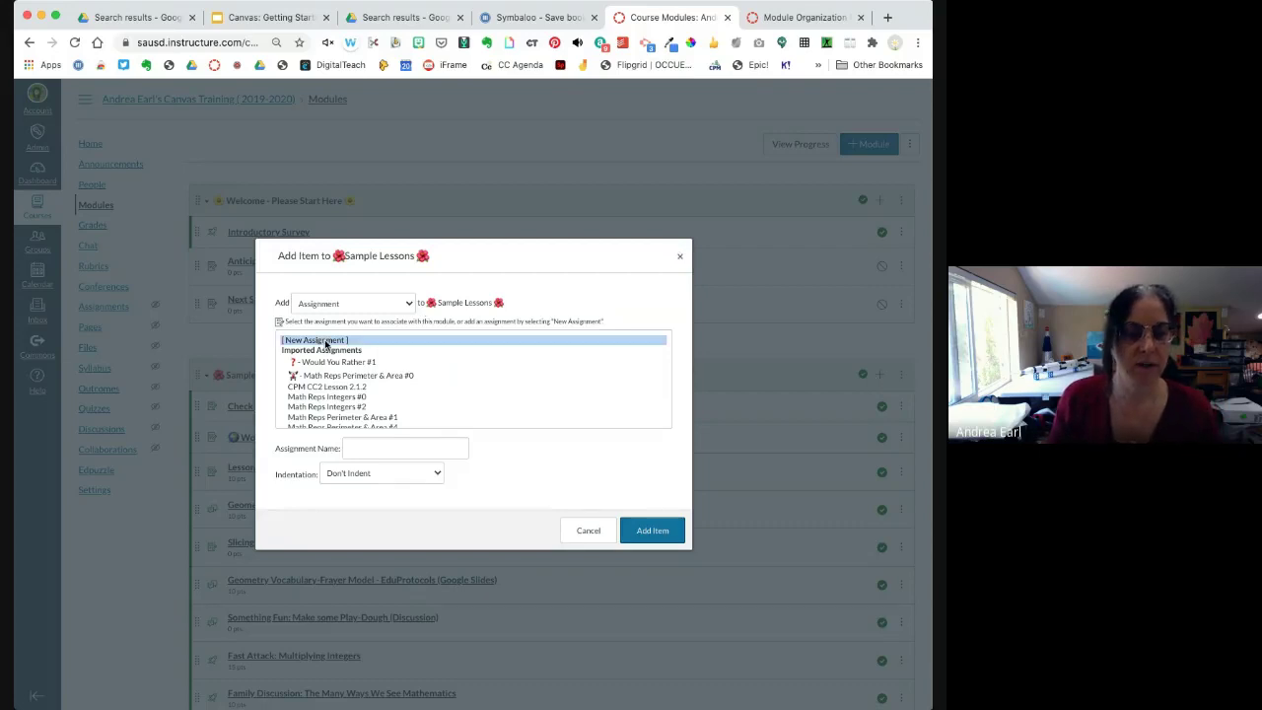
{"action": "left_click", "coordinate": [381, 445]}
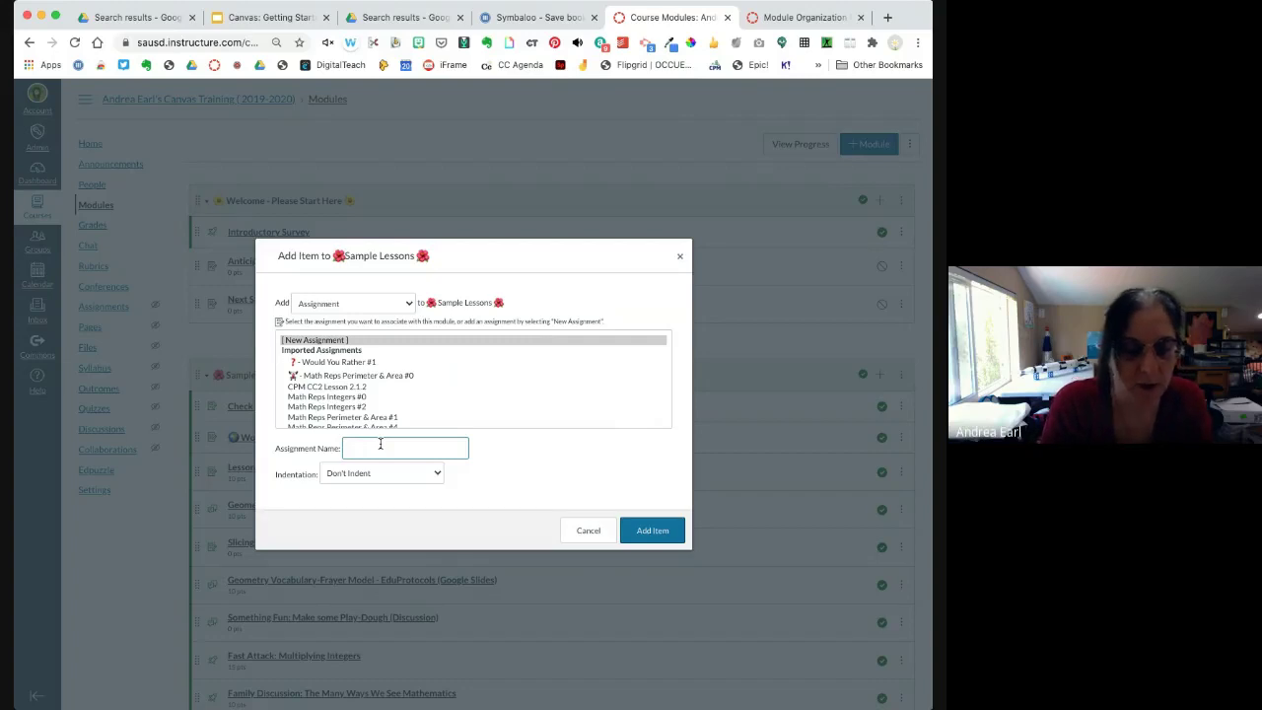
{"action": "type", "text": "Un"}
{"action": "type", "text": "mm"}
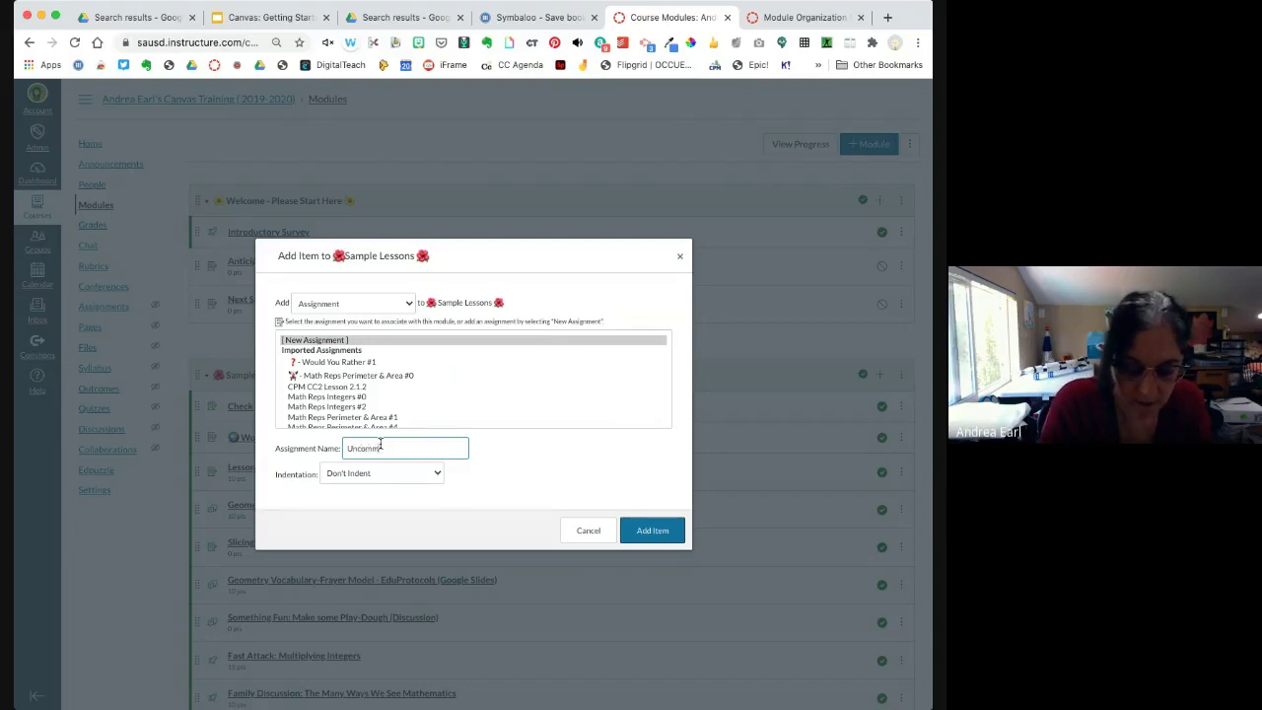
{"action": "type", "text": "on Cominat"}
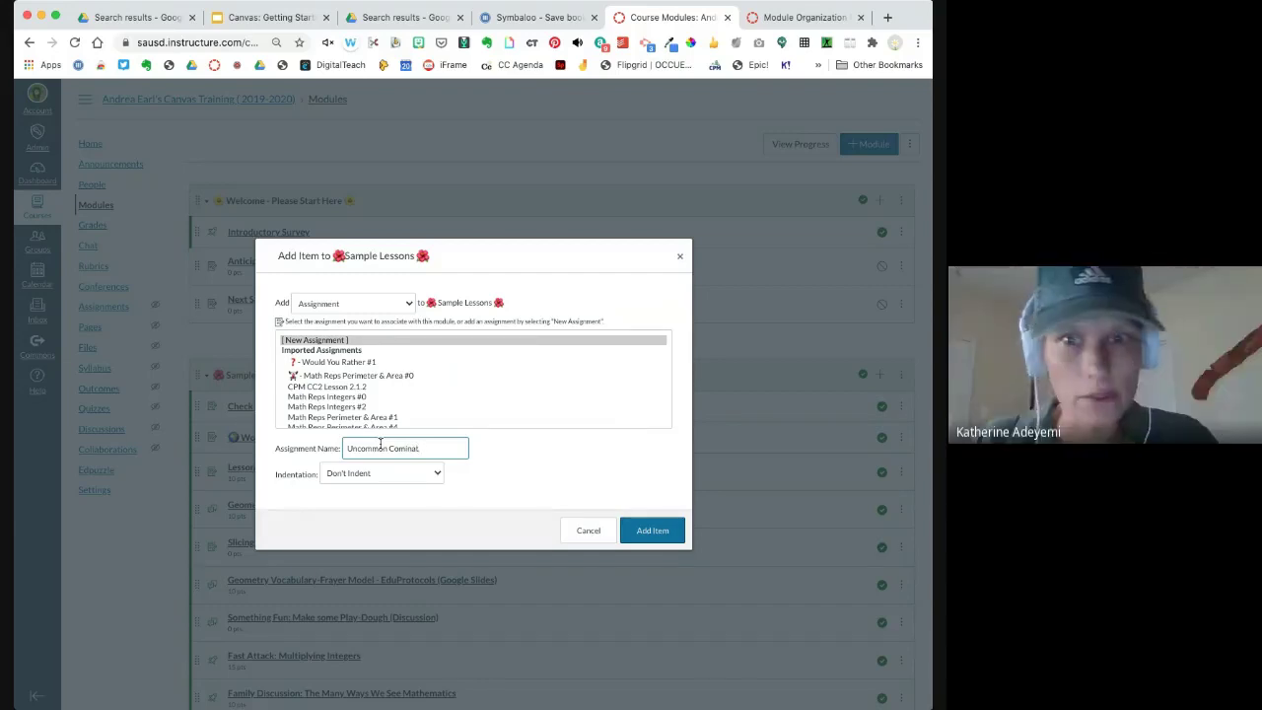
{"action": "key", "text": "BackSpace"}
{"action": "key", "text": "BackSpace"}
{"action": "type", "text": "al"}
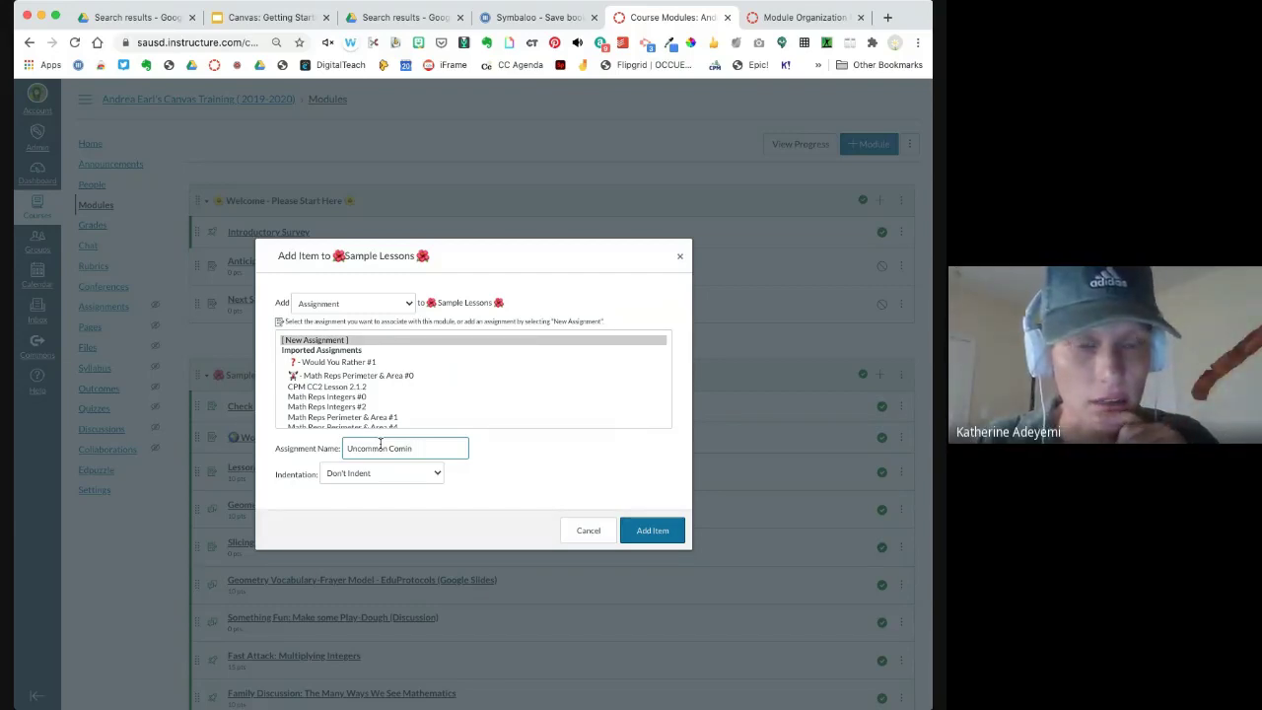
{"action": "type", "text": "ities"}
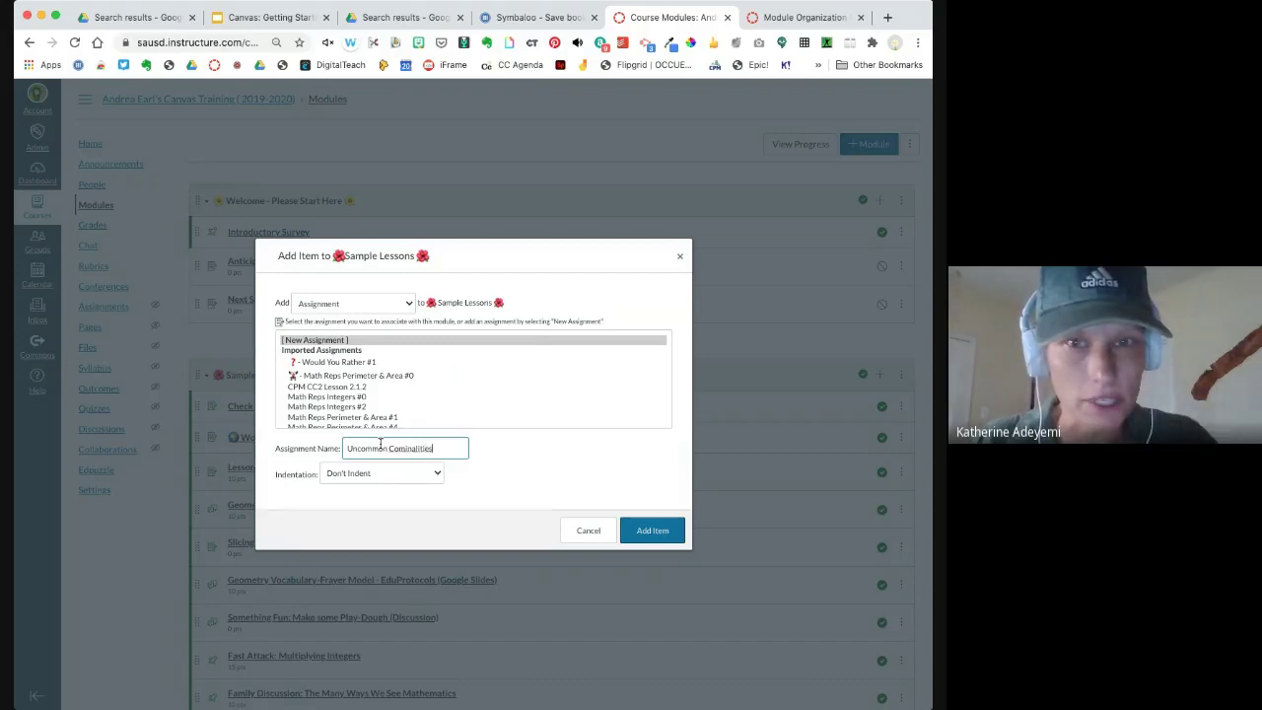
- Replace the misspelled second word of the new assignment's name with "Commonalities"
{"action": "key", "text": "shift+Left"}
{"action": "key", "text": "shift+Left"}
{"action": "key", "text": "shift+Left"}
{"action": "key", "text": "shift+Left"}
{"action": "key", "text": "shift+Left"}
{"action": "key", "text": "shift+Left"}
{"action": "key", "text": "shift+Left"}
{"action": "key", "text": "shift+Left"}
{"action": "key", "text": "shift+Left"}
{"action": "key", "text": "shift+Left"}
{"action": "key", "text": "shift+Left"}
{"action": "key", "text": "shift+Left"}
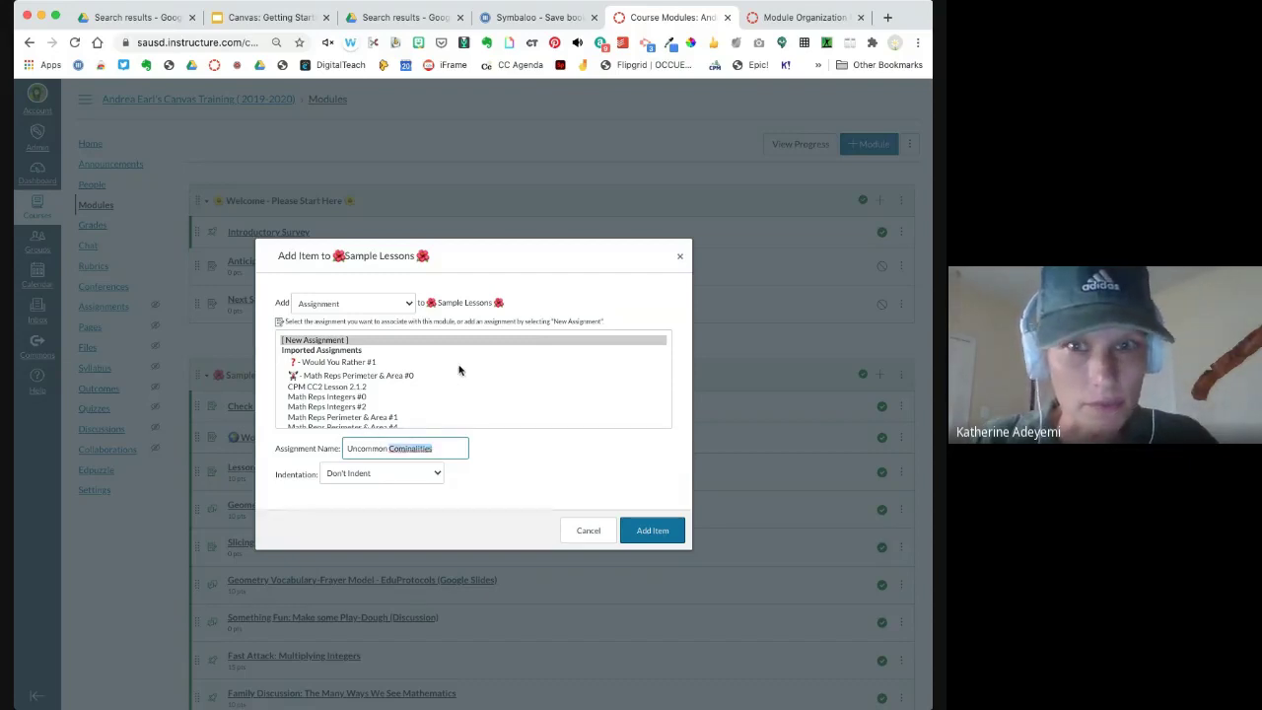
{"action": "type", "text": "Commonalities"}
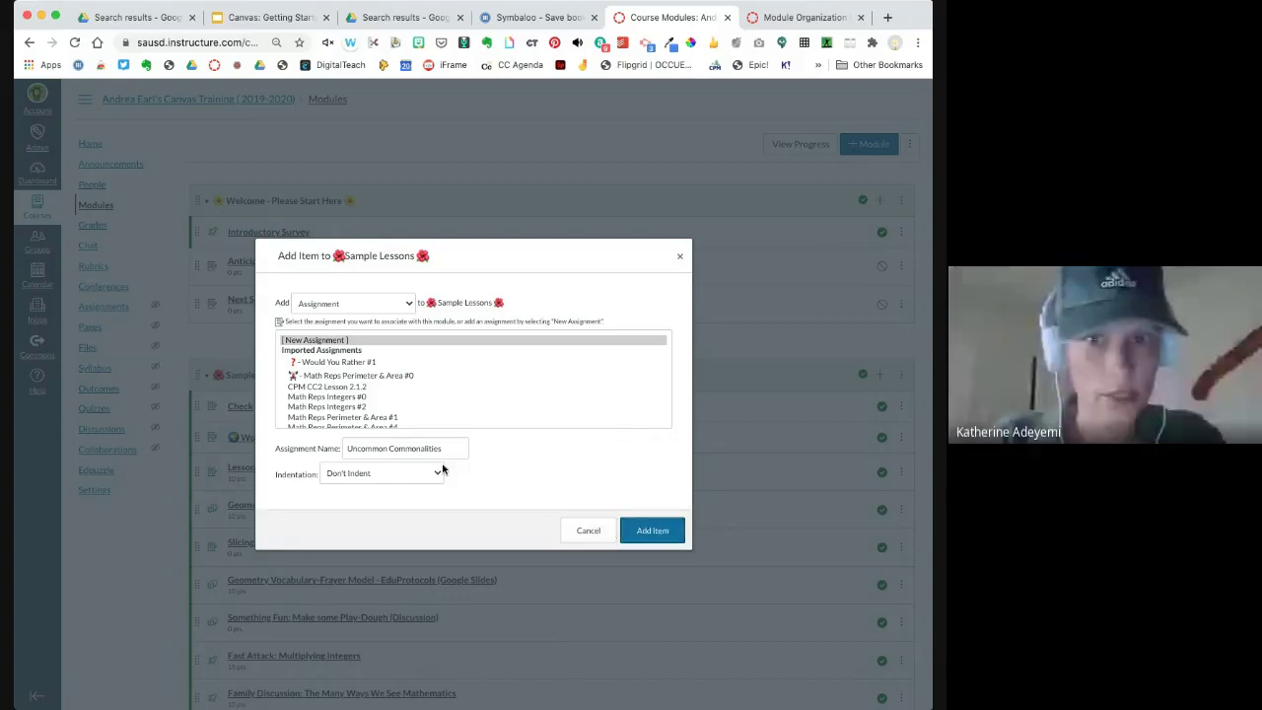
- Keep the indentation at Don't Indent and add the new assignment to the Sample Lessons module
{"action": "left_click", "coordinate": [651, 534]}
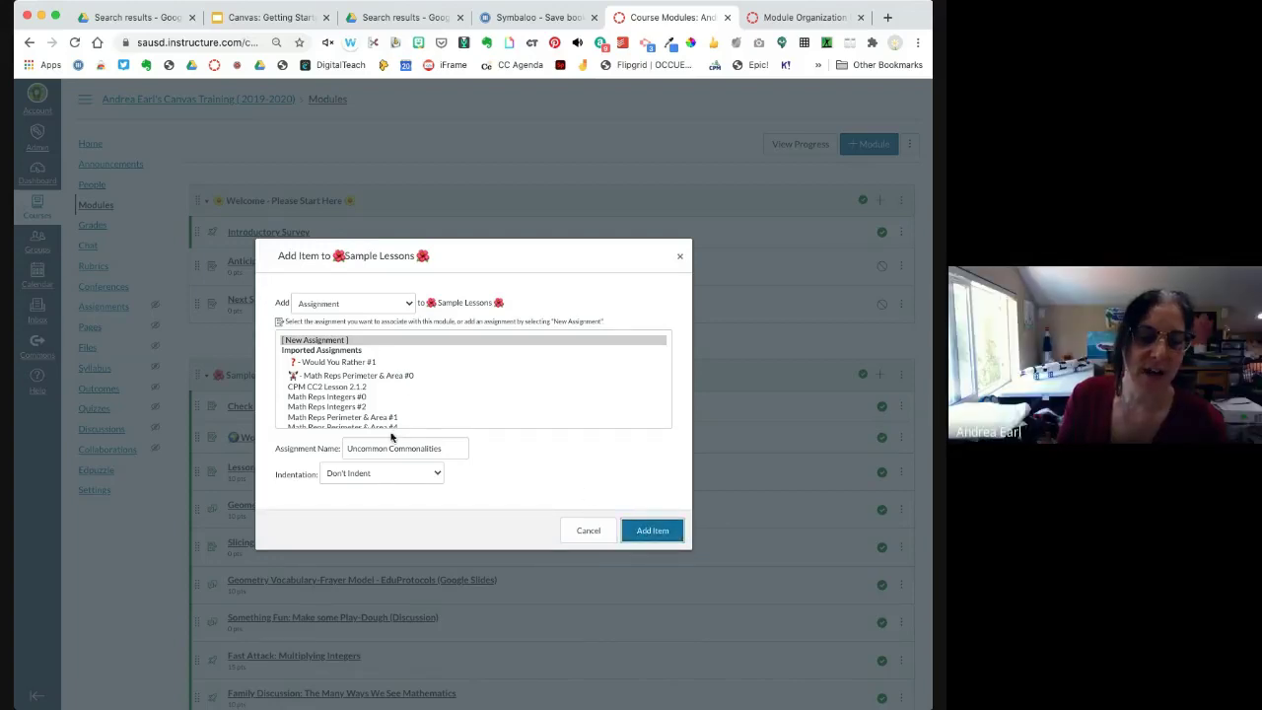
{"action": "left_click", "coordinate": [426, 449]}
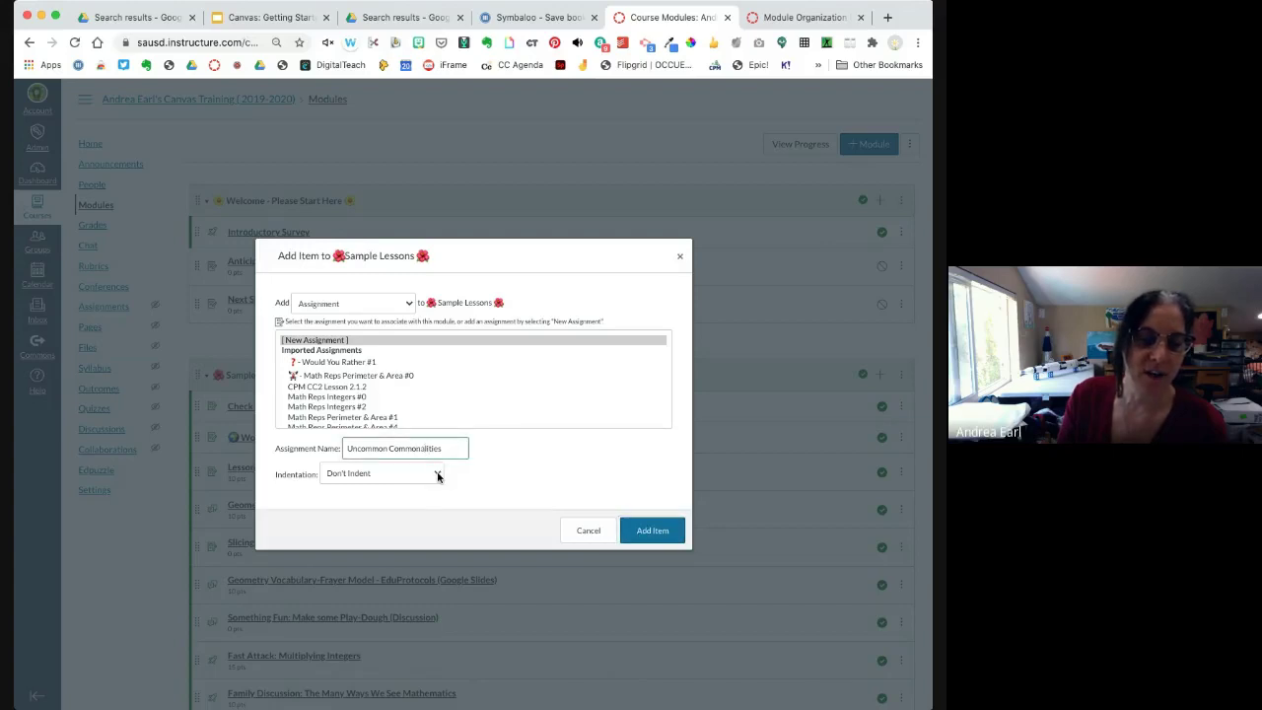
{"action": "left_click", "coordinate": [438, 474]}
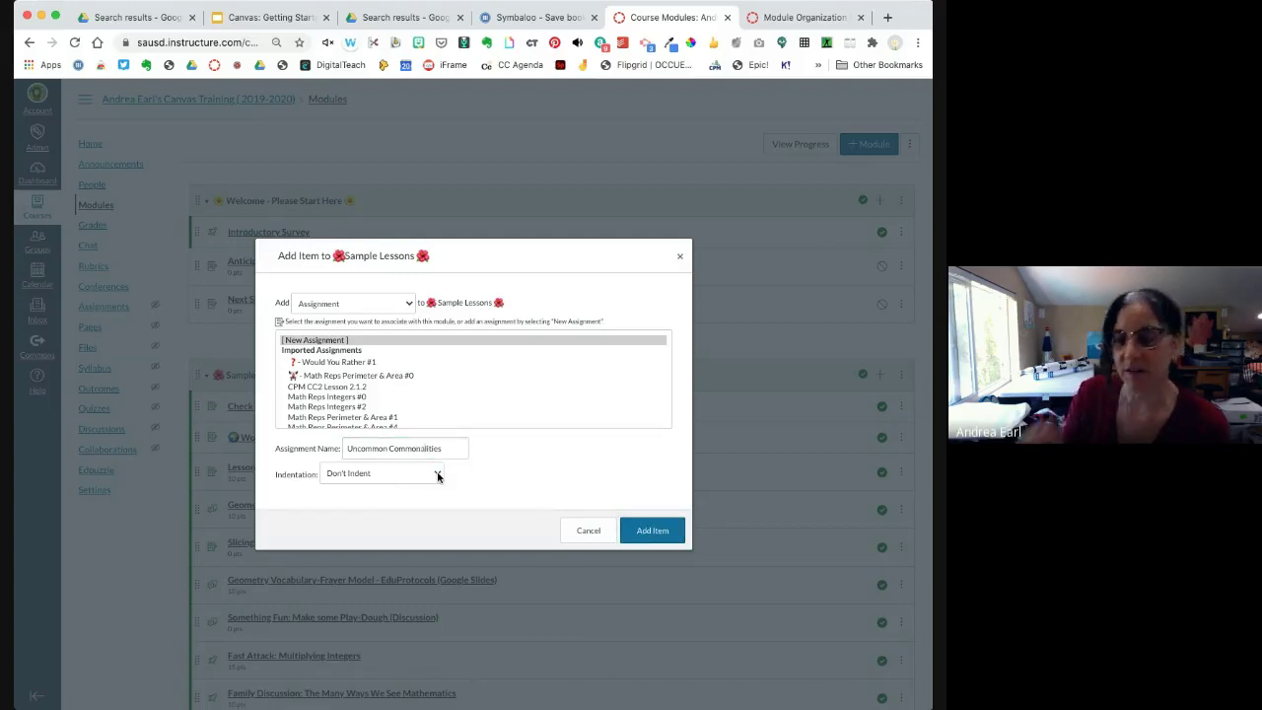
{"action": "left_click", "coordinate": [490, 462]}
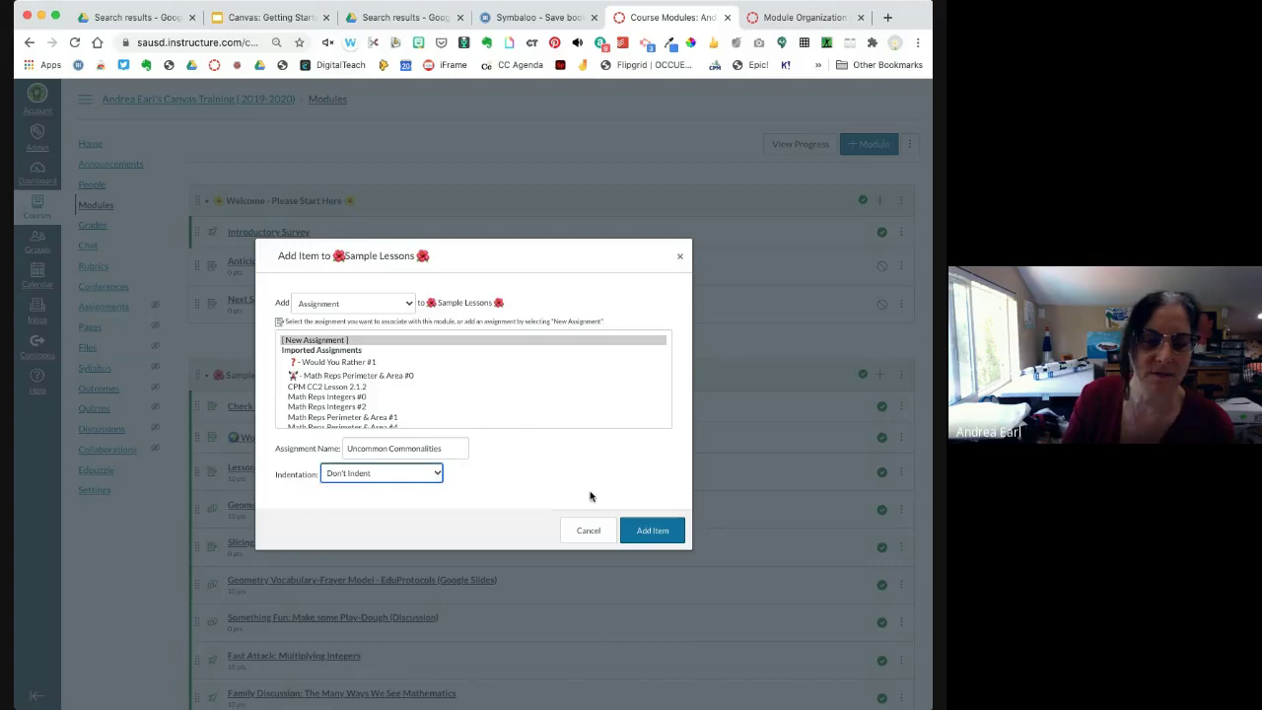
{"action": "left_click", "coordinate": [664, 534]}
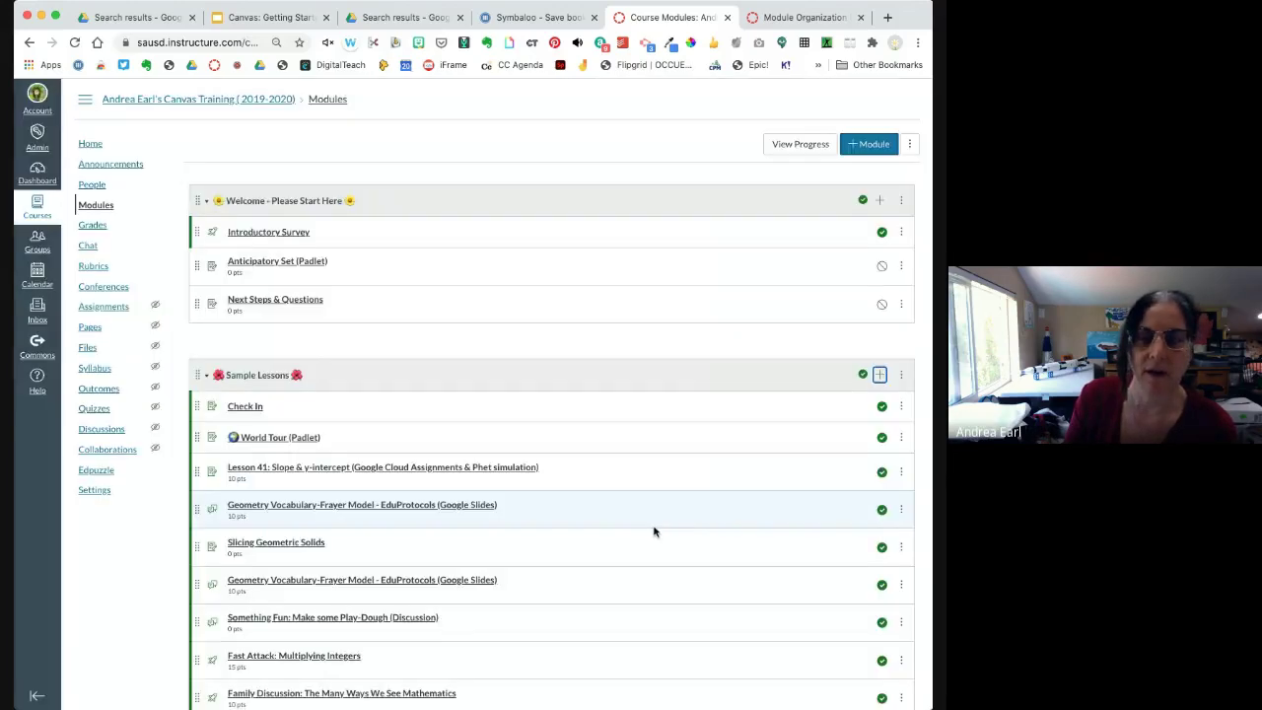
- Open the Uncommon Commonalities assignment from the end of the Sample Lessons module for editing
{"action": "scroll", "coordinate": [565, 392], "scroll_direction": "down", "scroll_amount": 10}
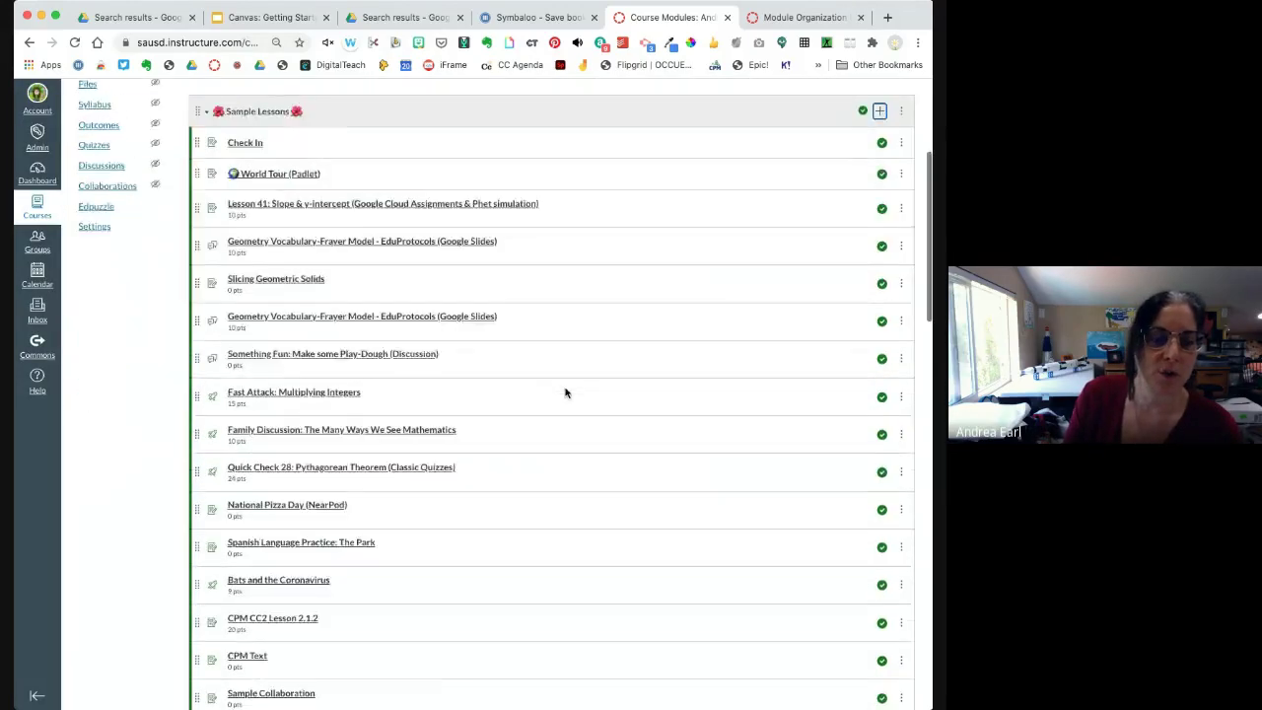
{"action": "scroll", "coordinate": [565, 392], "scroll_direction": "down", "scroll_amount": 1}
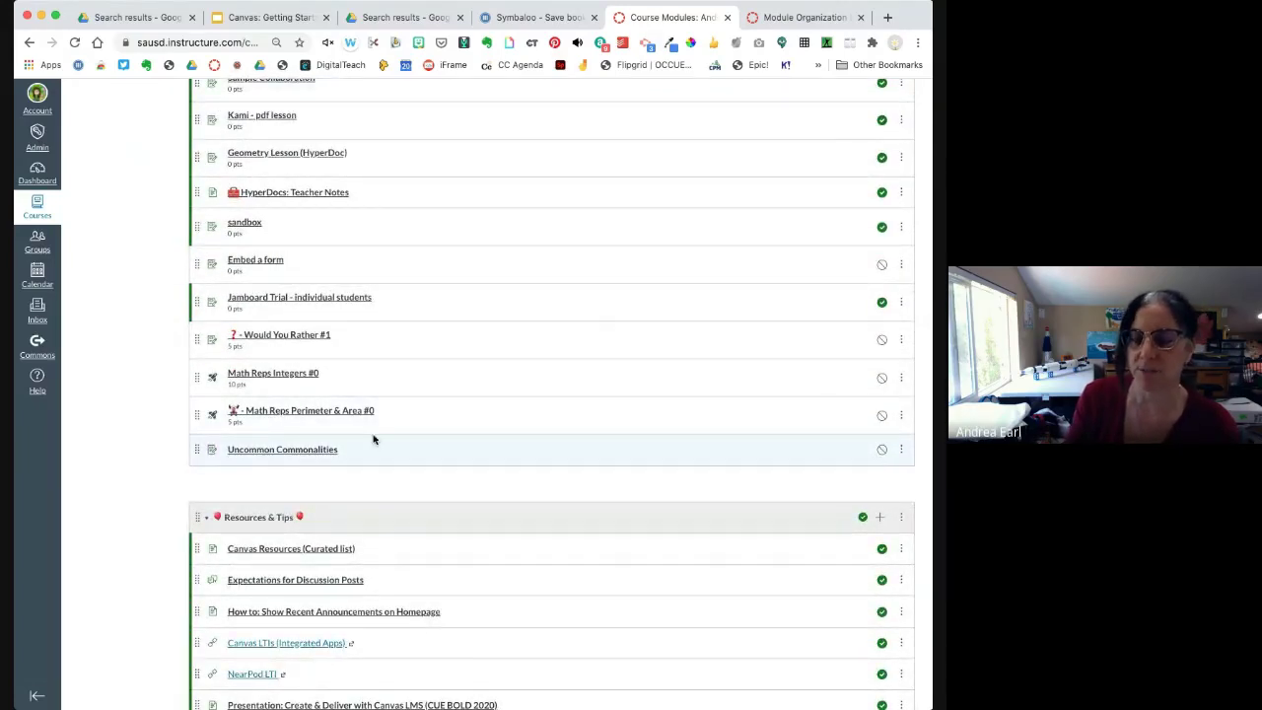
{"action": "left_click", "coordinate": [259, 451]}
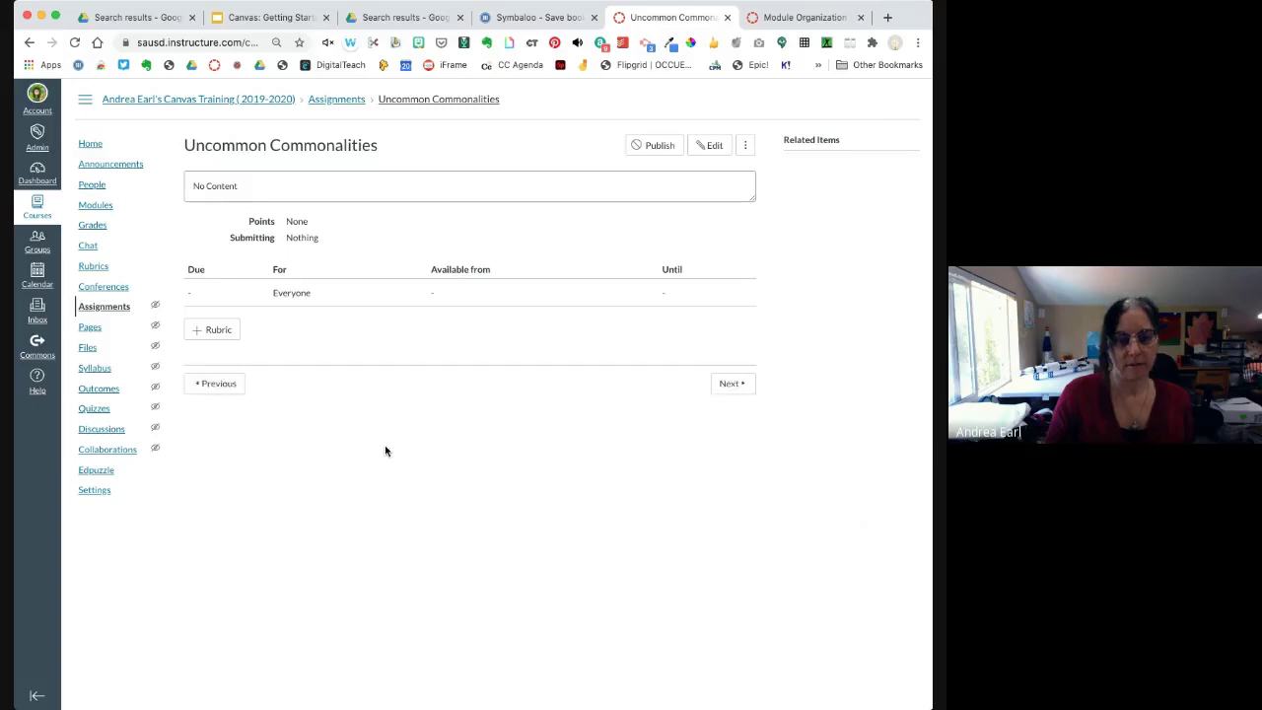
{"action": "left_click", "coordinate": [713, 146]}
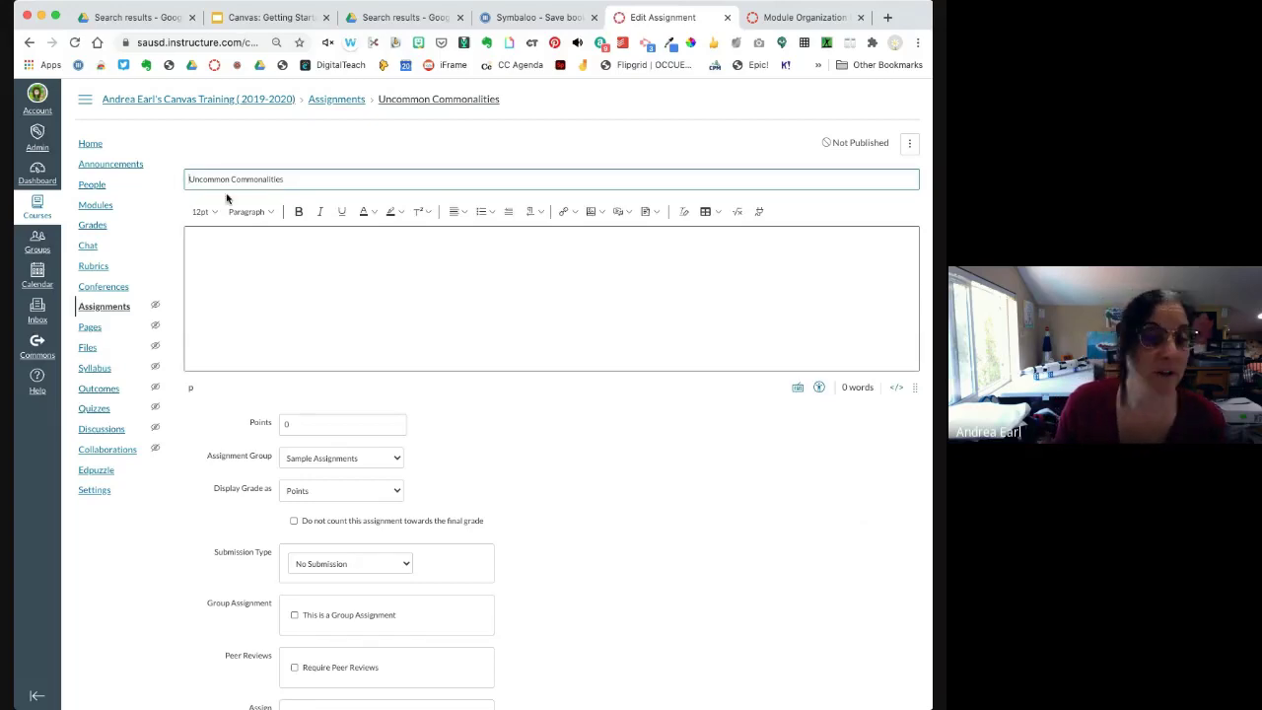
- Place the cursor in the empty assignment description and show the rich content editor's hidden menu bar
{"action": "left_click", "coordinate": [759, 287]}
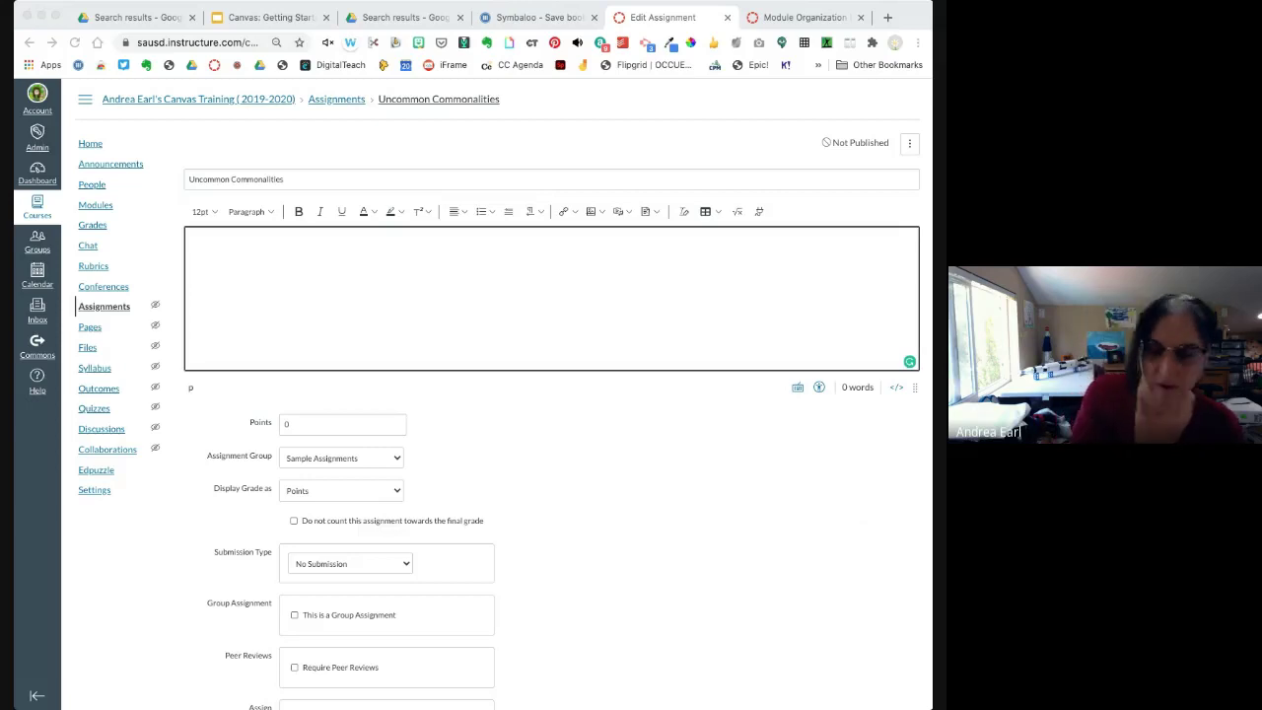
{"action": "left_click", "coordinate": [798, 531]}
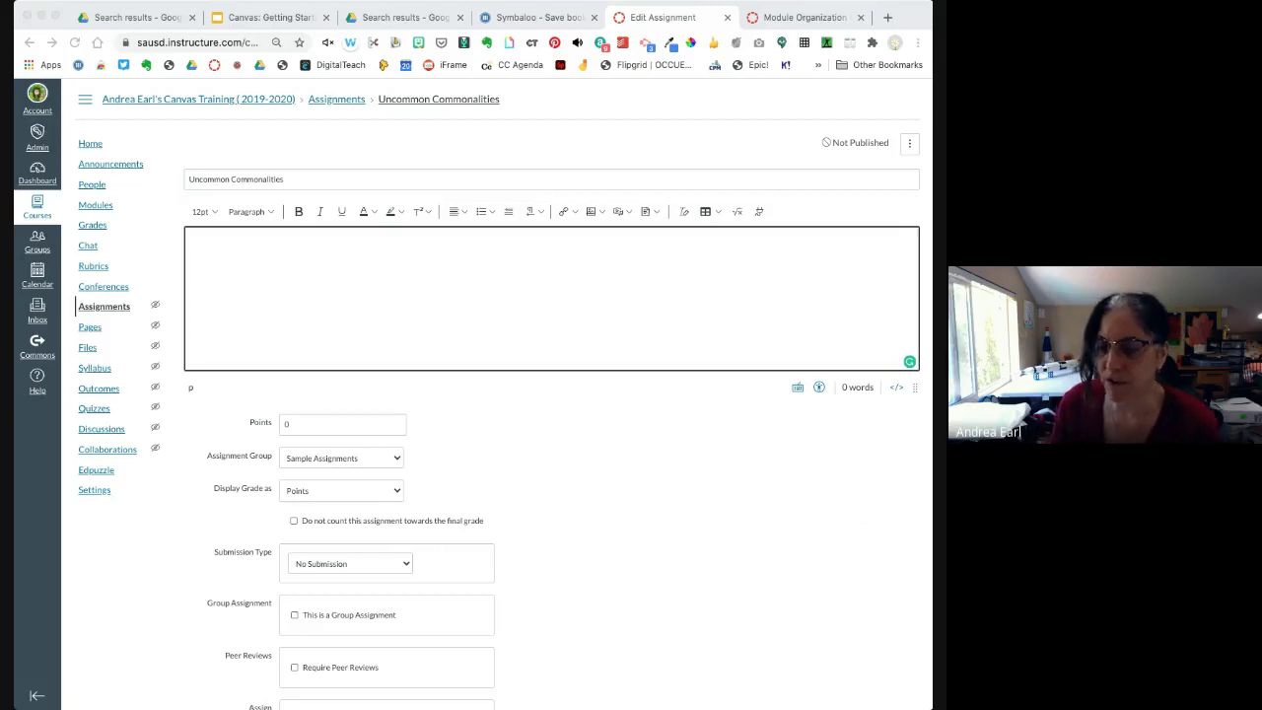
{"action": "left_click", "coordinate": [279, 261]}
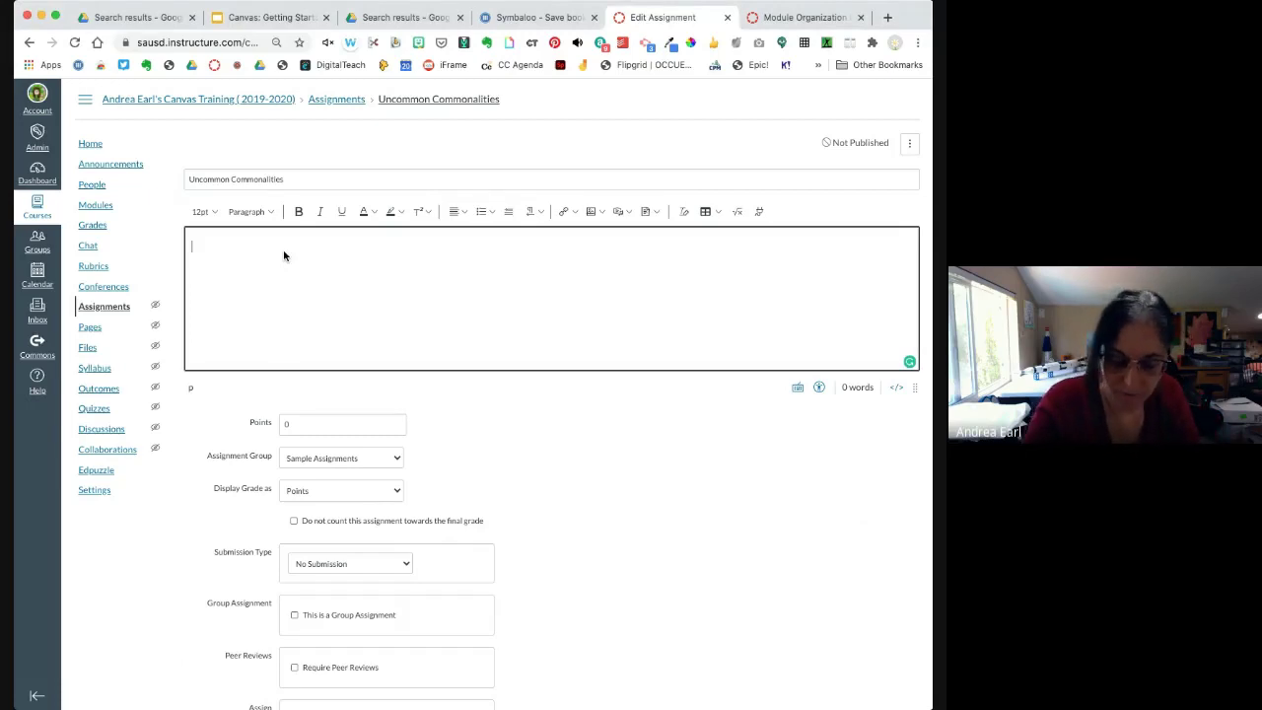
{"action": "key", "text": "alt+F9"}
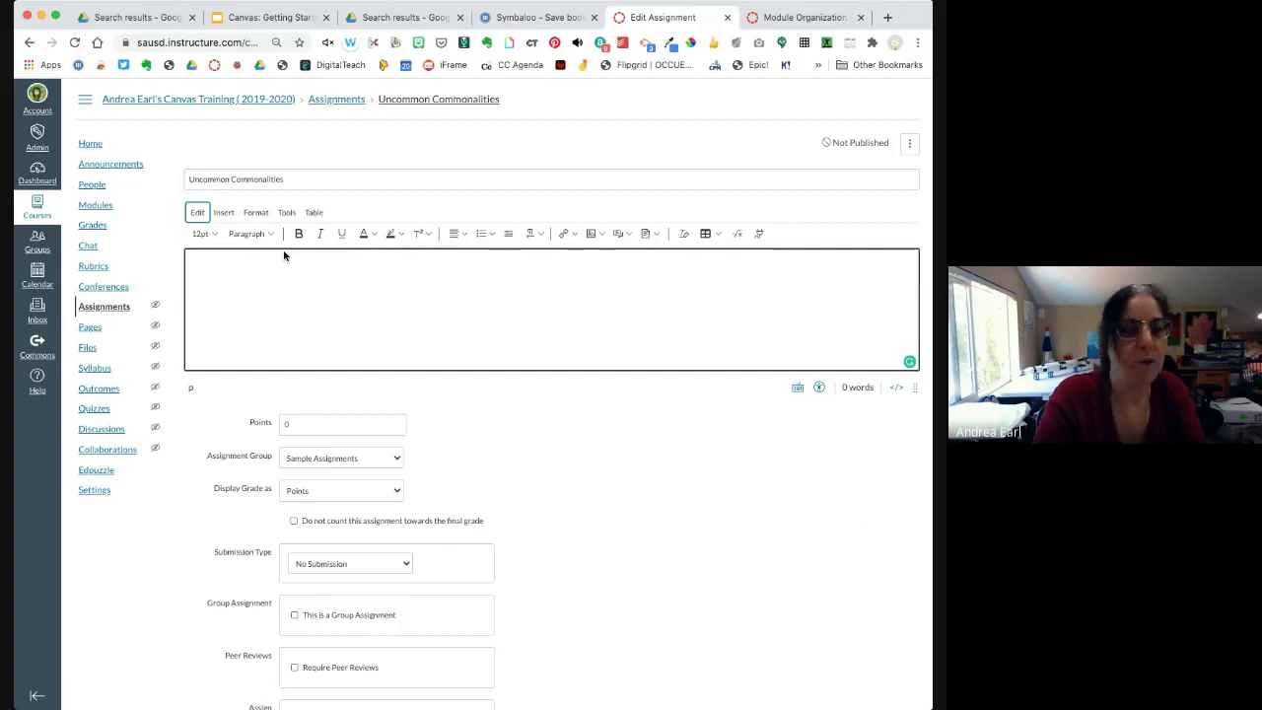
- Review the description editor's commands for editing, inserting content, formatting with text colors, and building tables
{"action": "left_click", "coordinate": [198, 212]}
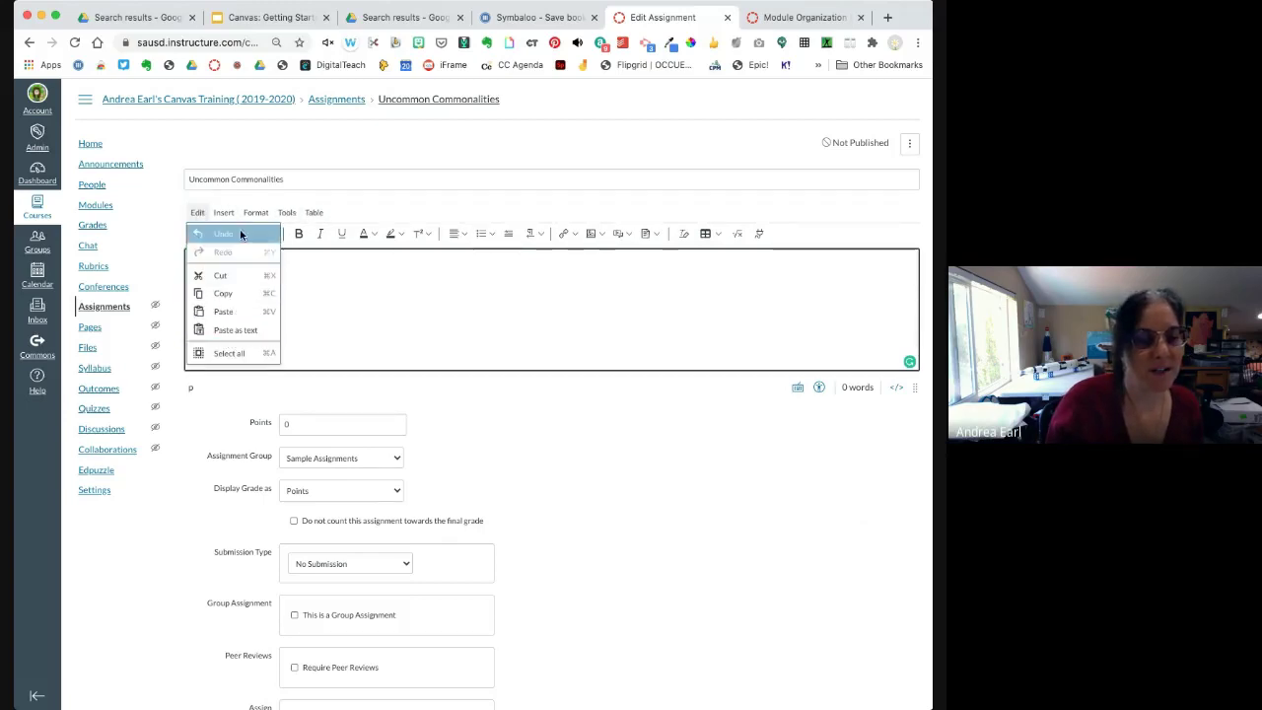
{"action": "mouse_move", "coordinate": [225, 212]}
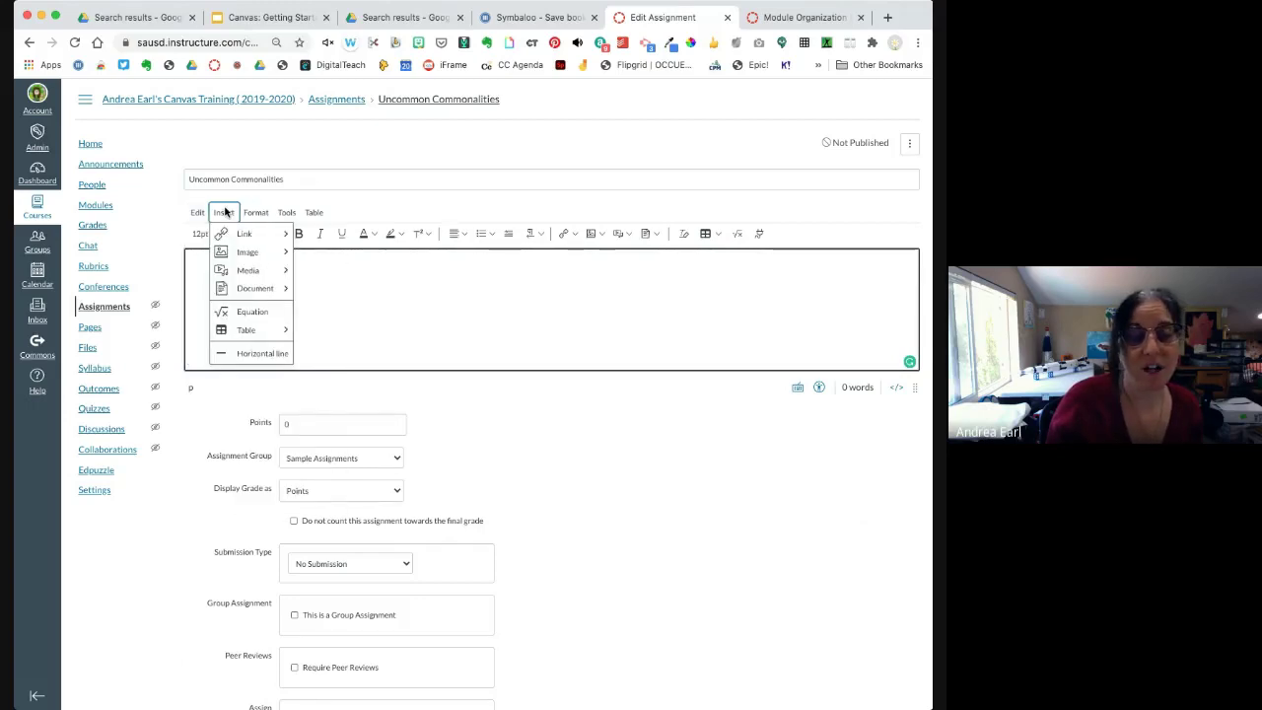
{"action": "left_click", "coordinate": [260, 213]}
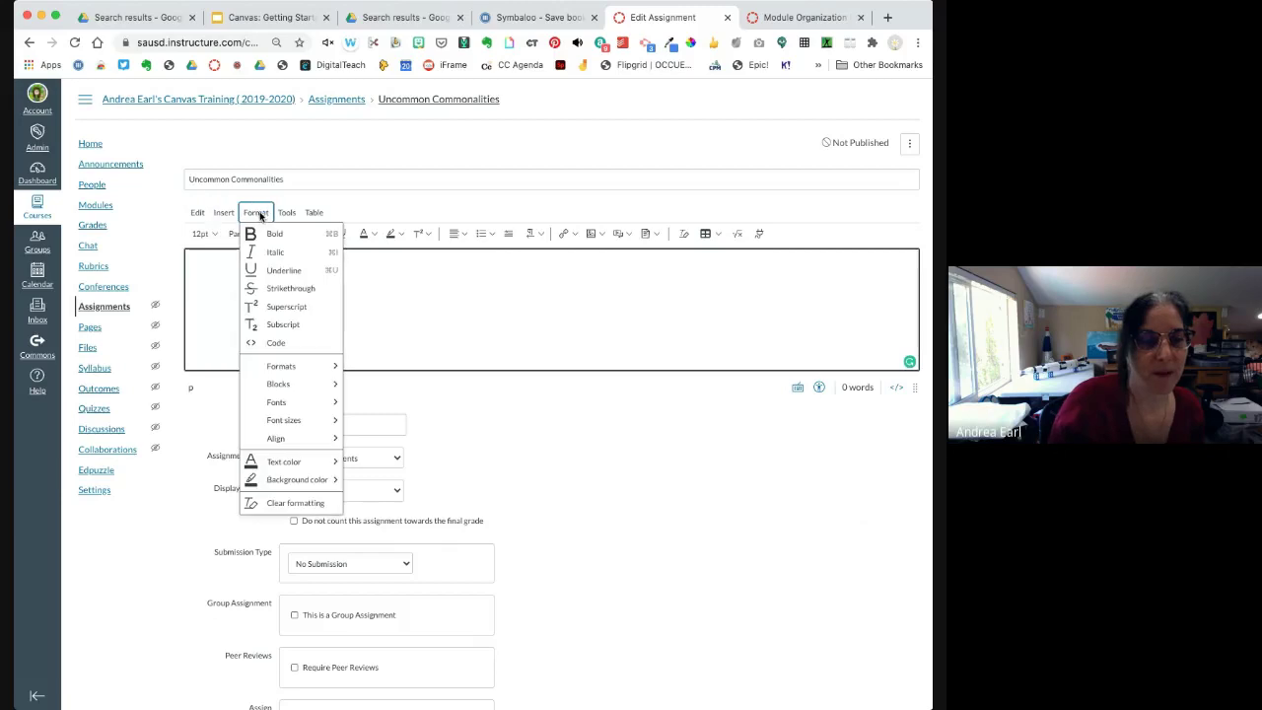
{"action": "mouse_move", "coordinate": [305, 464]}
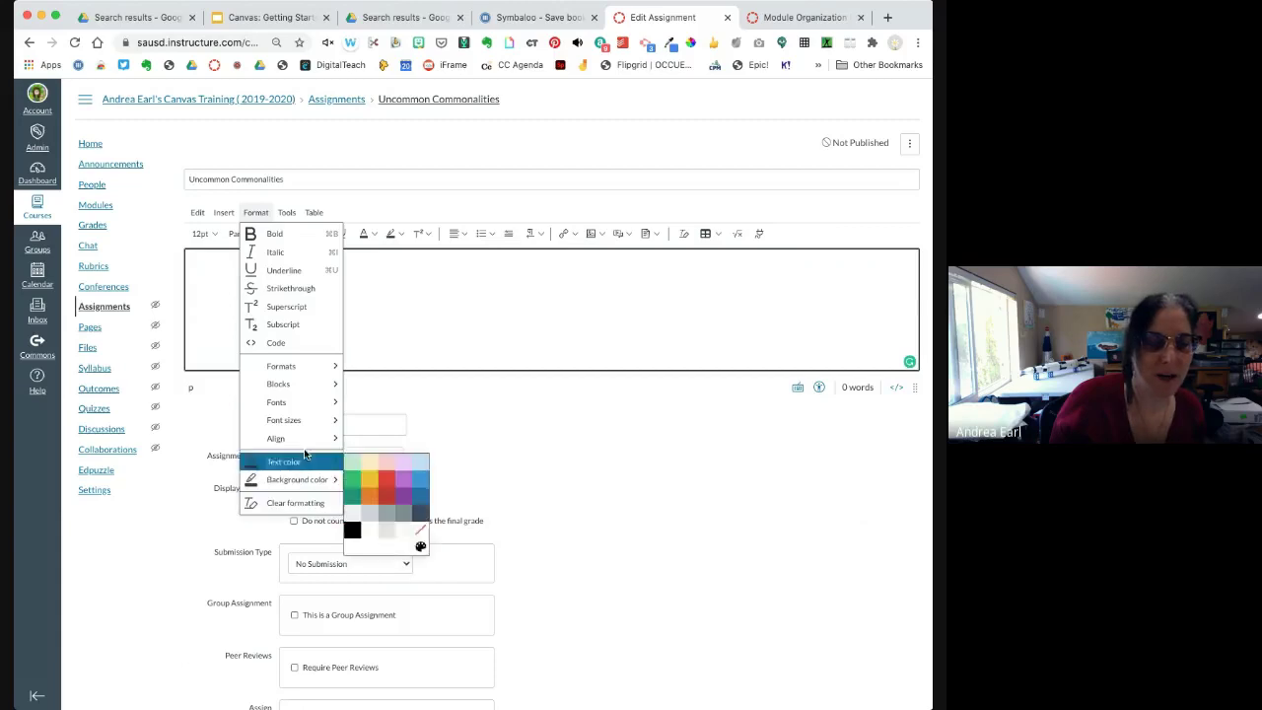
{"action": "left_click", "coordinate": [314, 253]}
{"action": "left_click", "coordinate": [314, 212]}
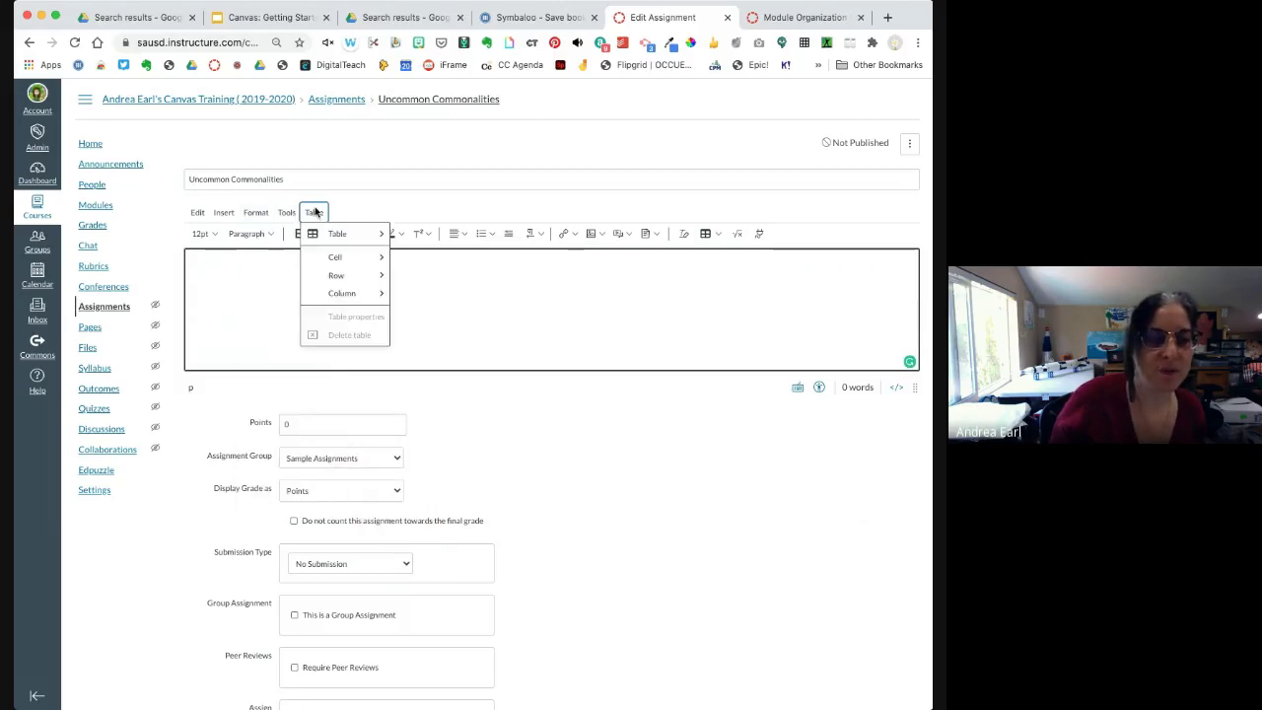
{"action": "mouse_move", "coordinate": [341, 235]}
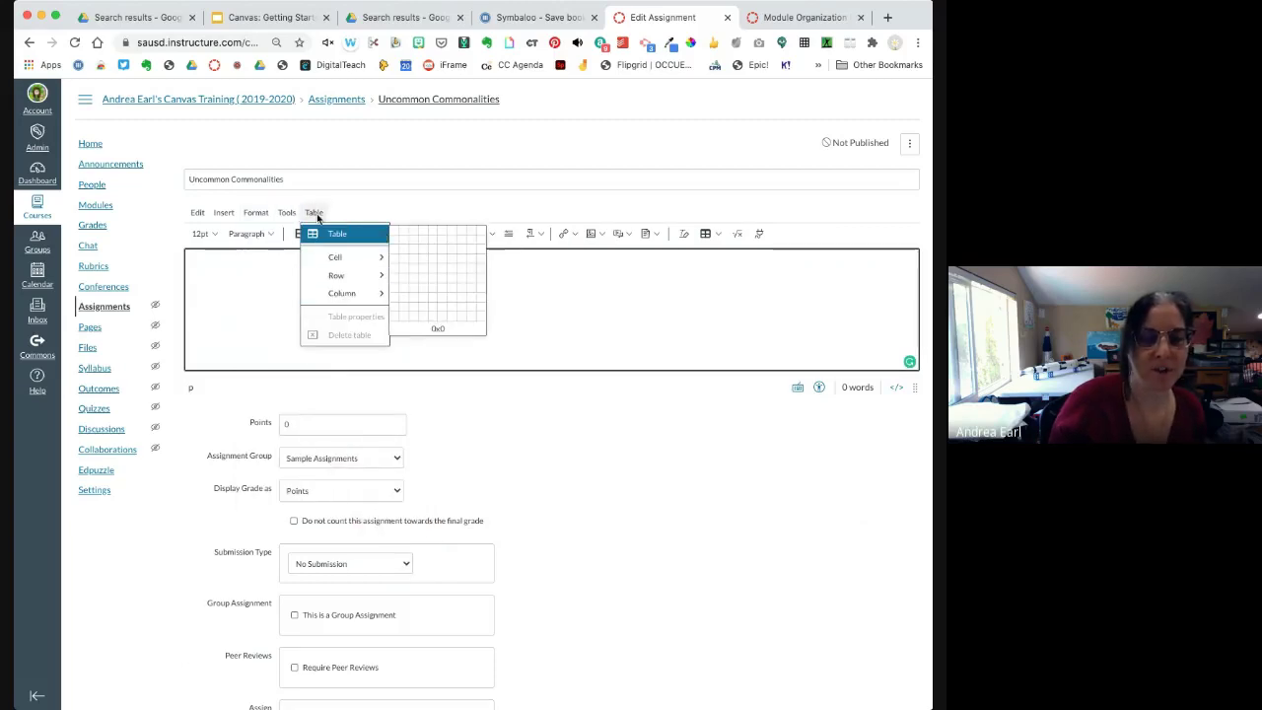
- Enter "Embed the google slides" in the assignment description
{"action": "left_click", "coordinate": [620, 301]}
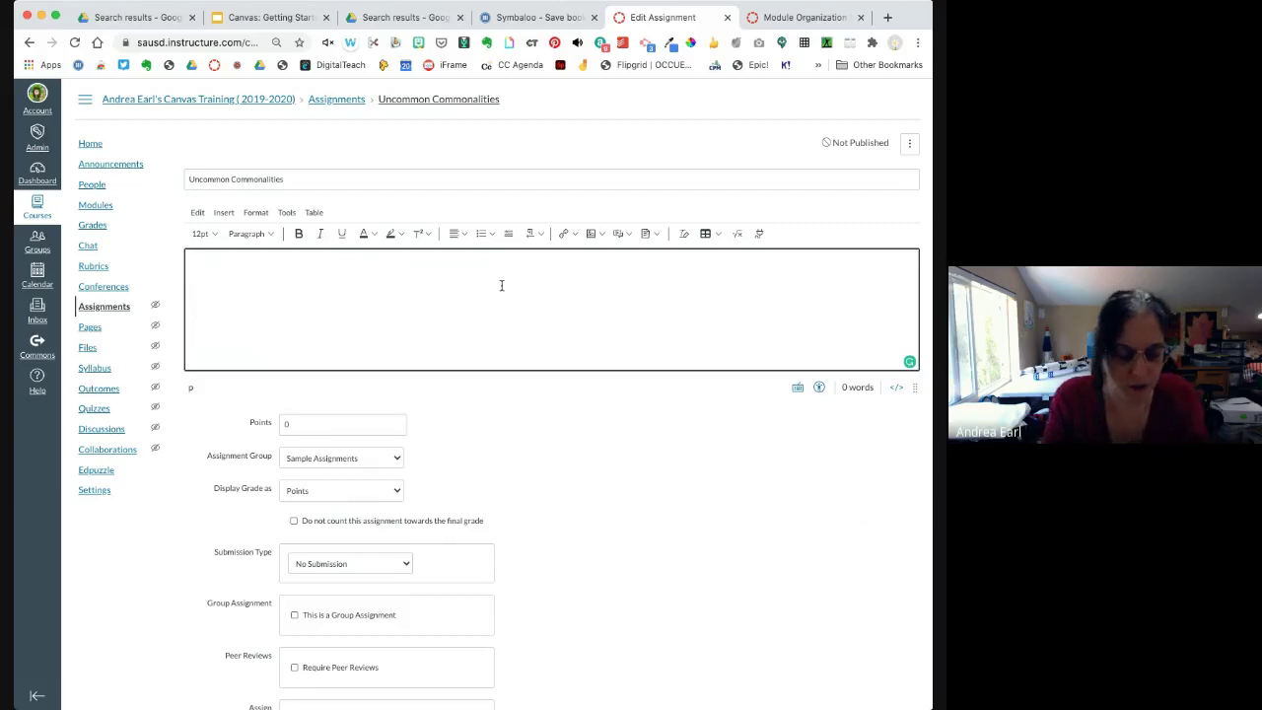
{"action": "type", "text": "Embe"}
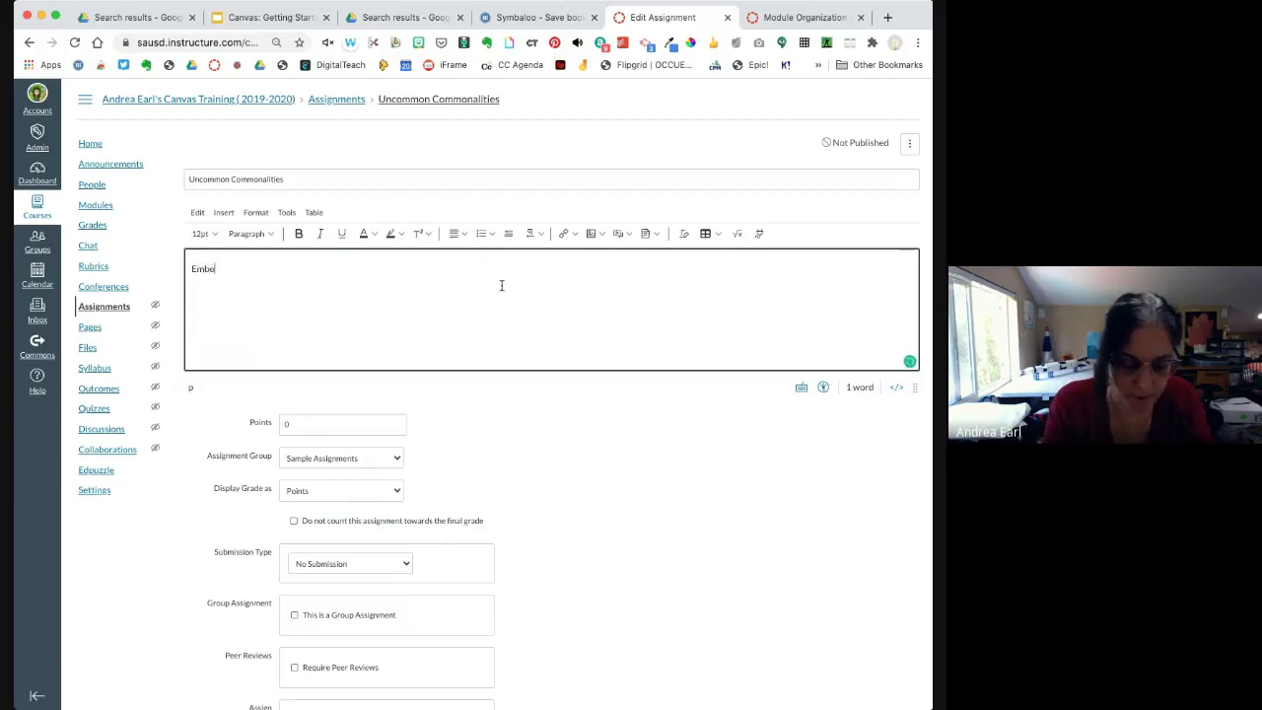
{"action": "type", "text": "d the google slides"}
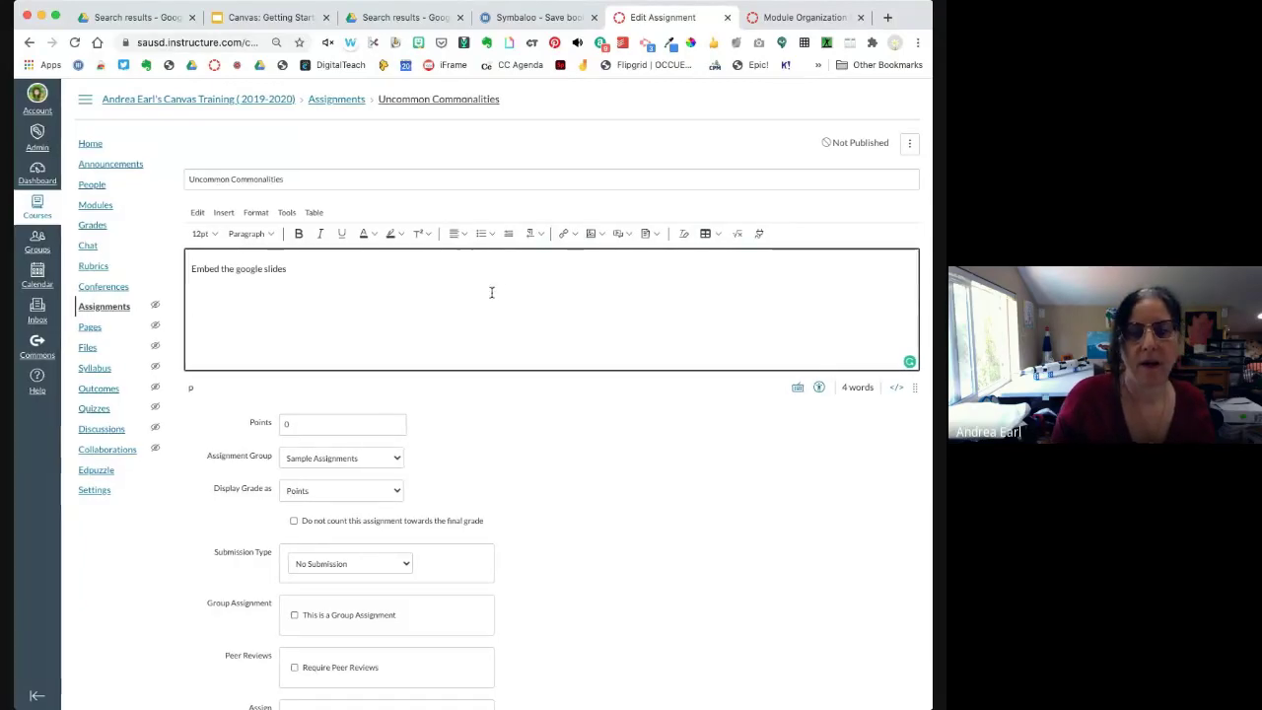
- Look through the external apps available for the description and open Google Apps to browse the Drive folders
{"action": "left_click", "coordinate": [759, 234]}
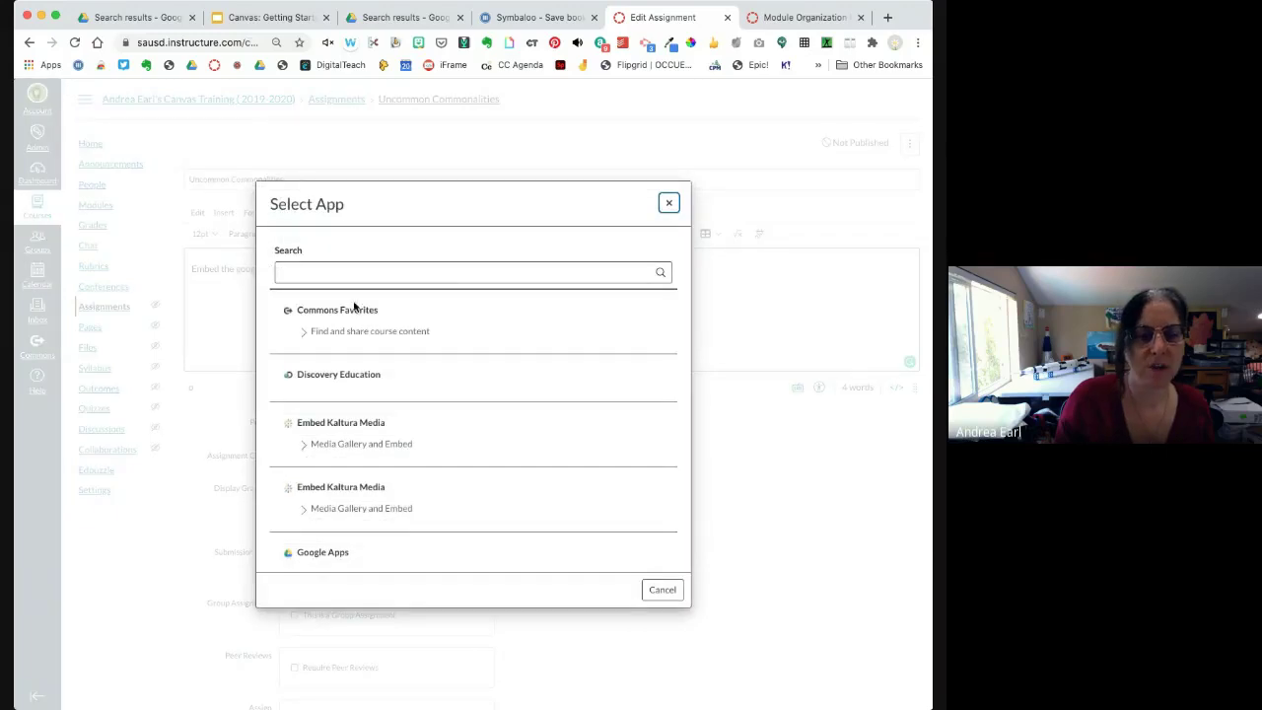
{"action": "scroll", "coordinate": [327, 367], "scroll_direction": "down", "scroll_amount": 5}
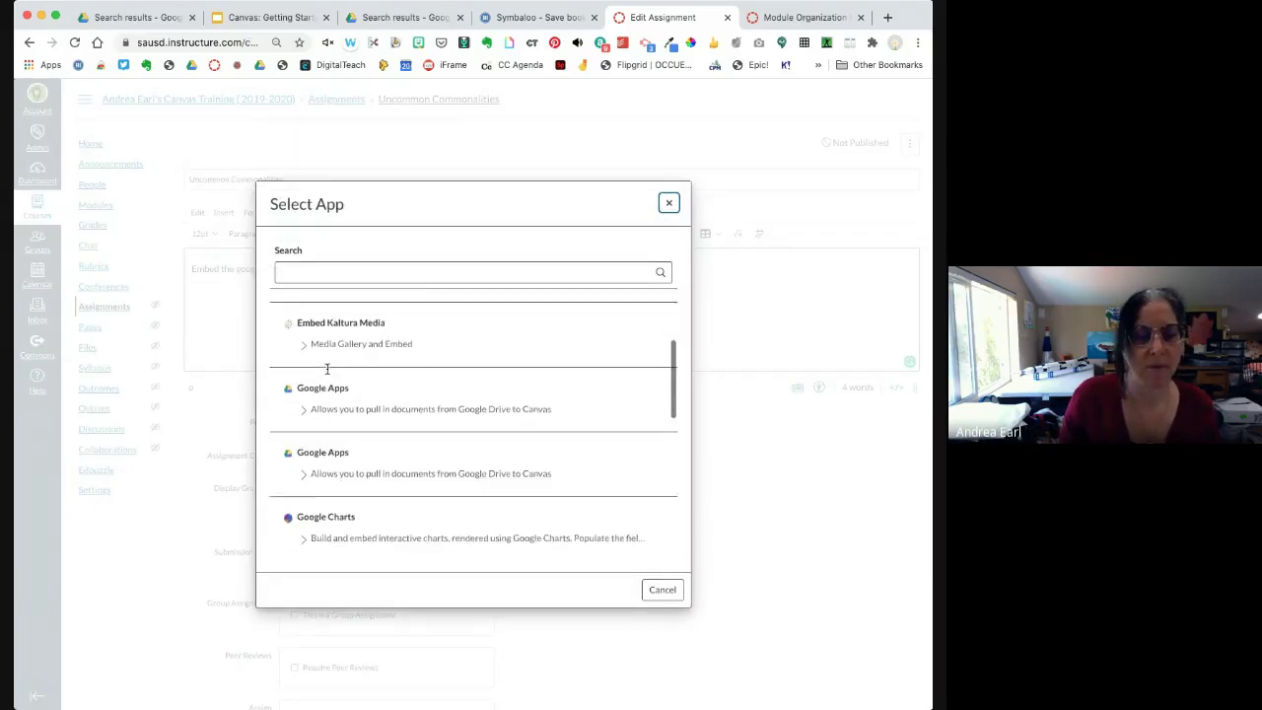
{"action": "scroll", "coordinate": [326, 367], "scroll_direction": "up", "scroll_amount": 5}
{"action": "scroll", "coordinate": [326, 368], "scroll_direction": "down", "scroll_amount": 4}
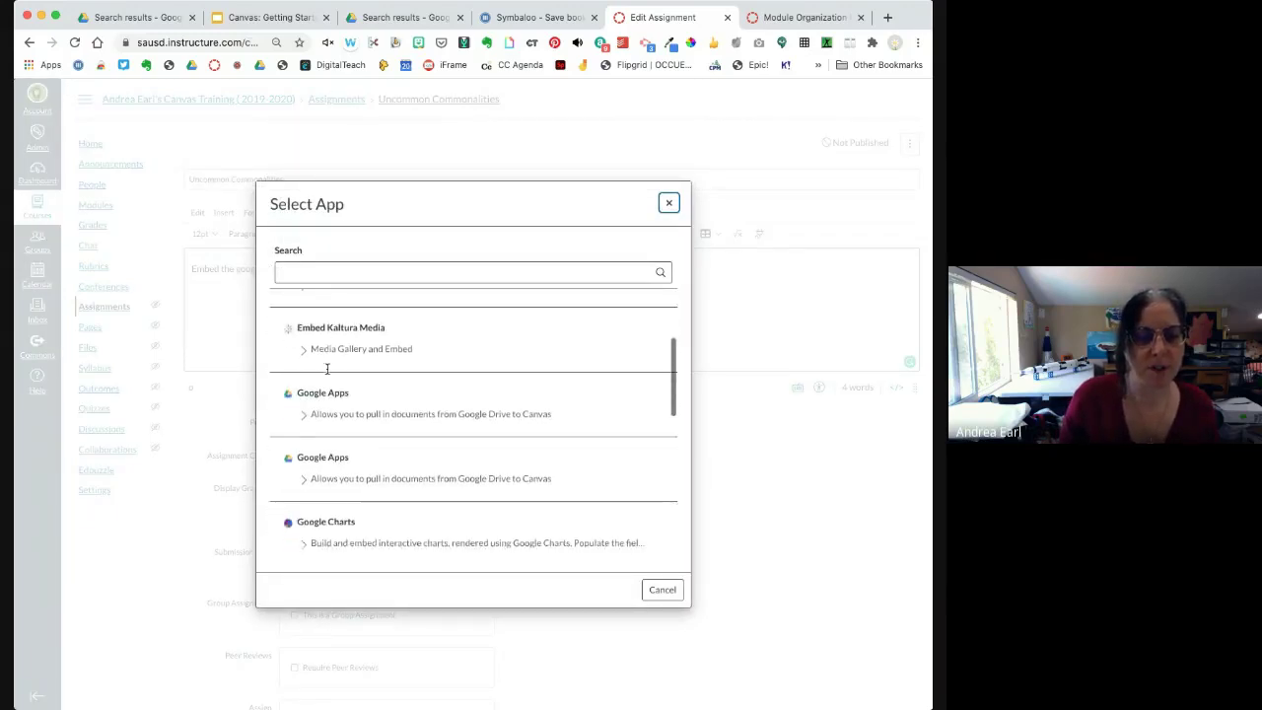
{"action": "left_click", "coordinate": [329, 363]}
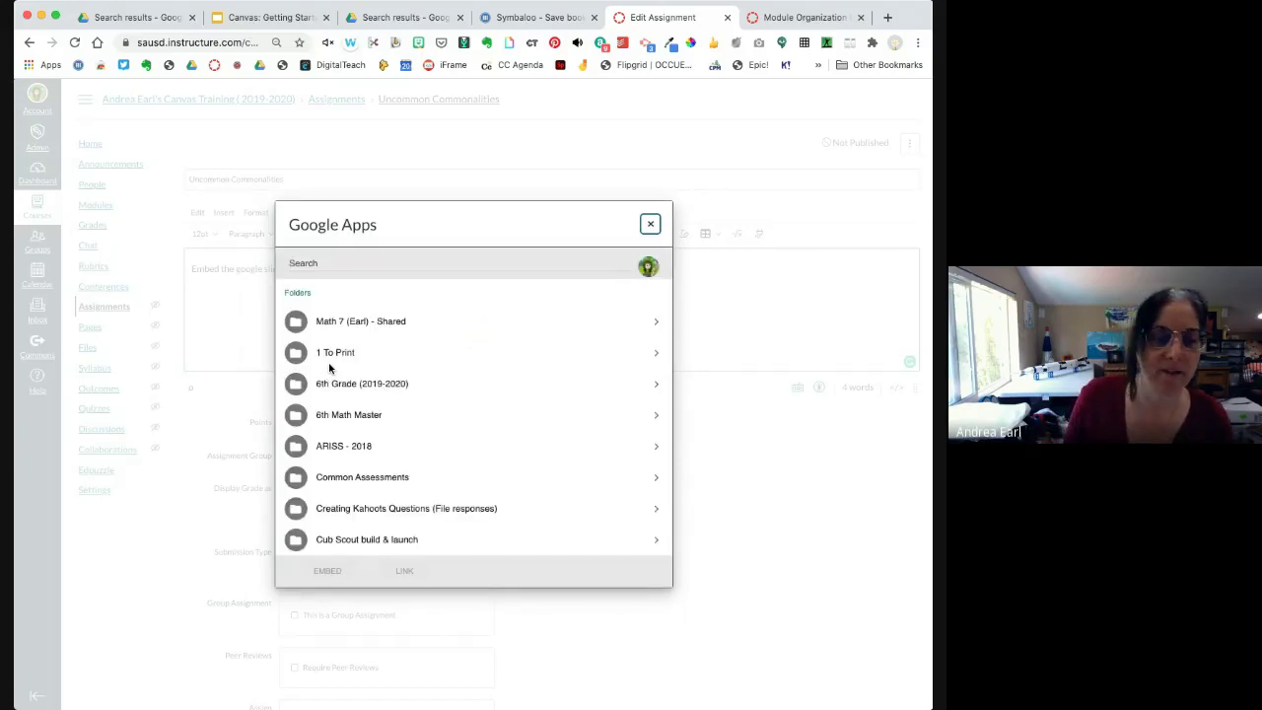
- Try to choose the Sample Uncommon Comminatiies template by searching the Drive files for "uncommon"
{"action": "scroll", "coordinate": [347, 263], "scroll_direction": "down", "scroll_amount": 3}
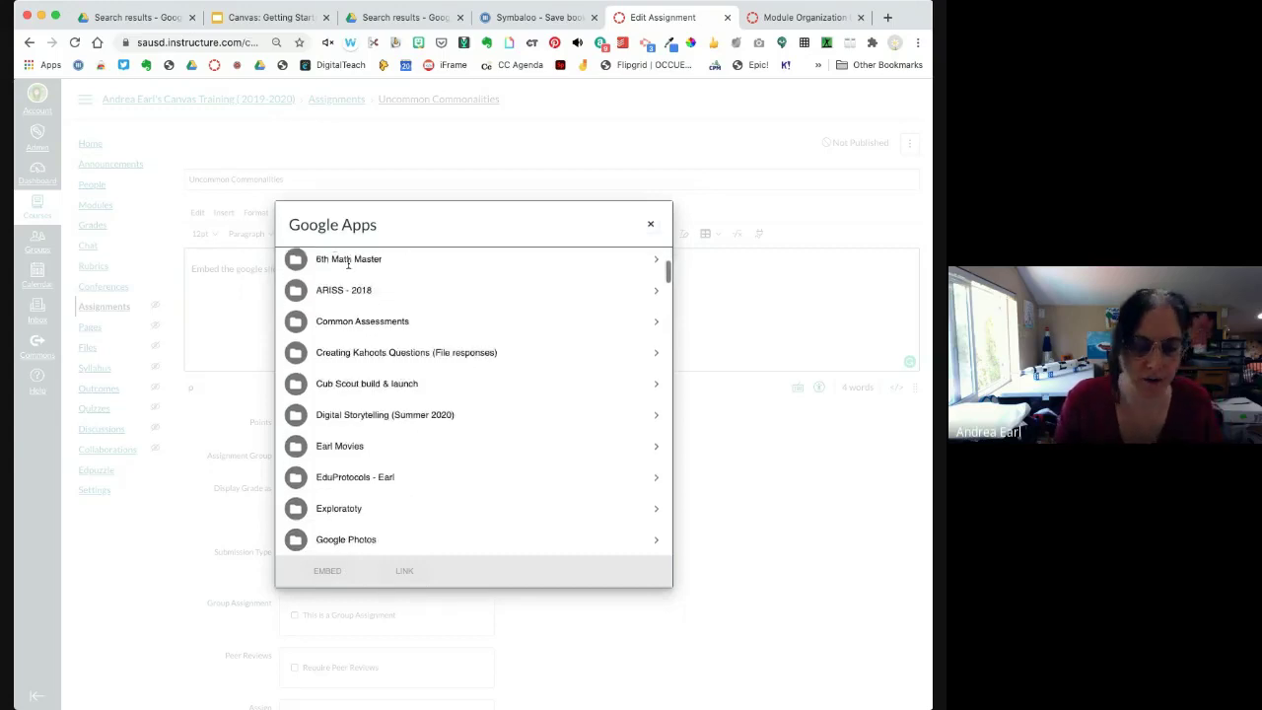
{"action": "type", "text": "uncommon"}
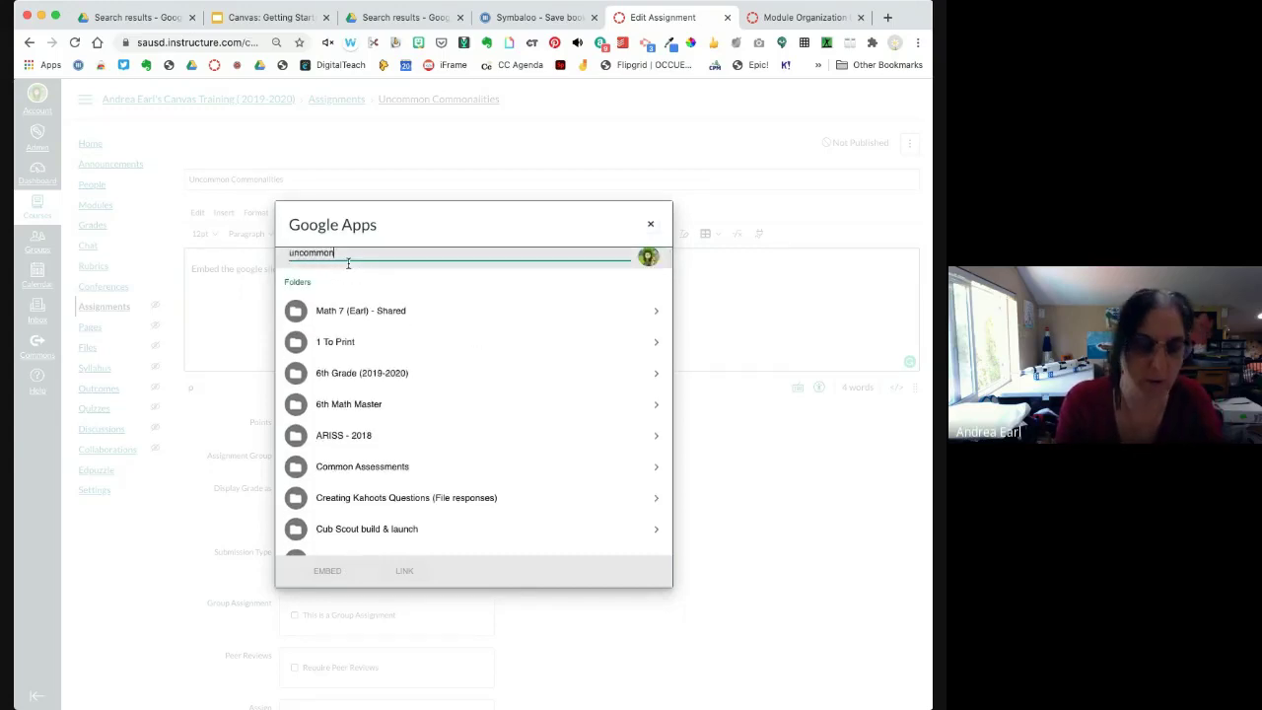
{"action": "key", "text": "Return"}
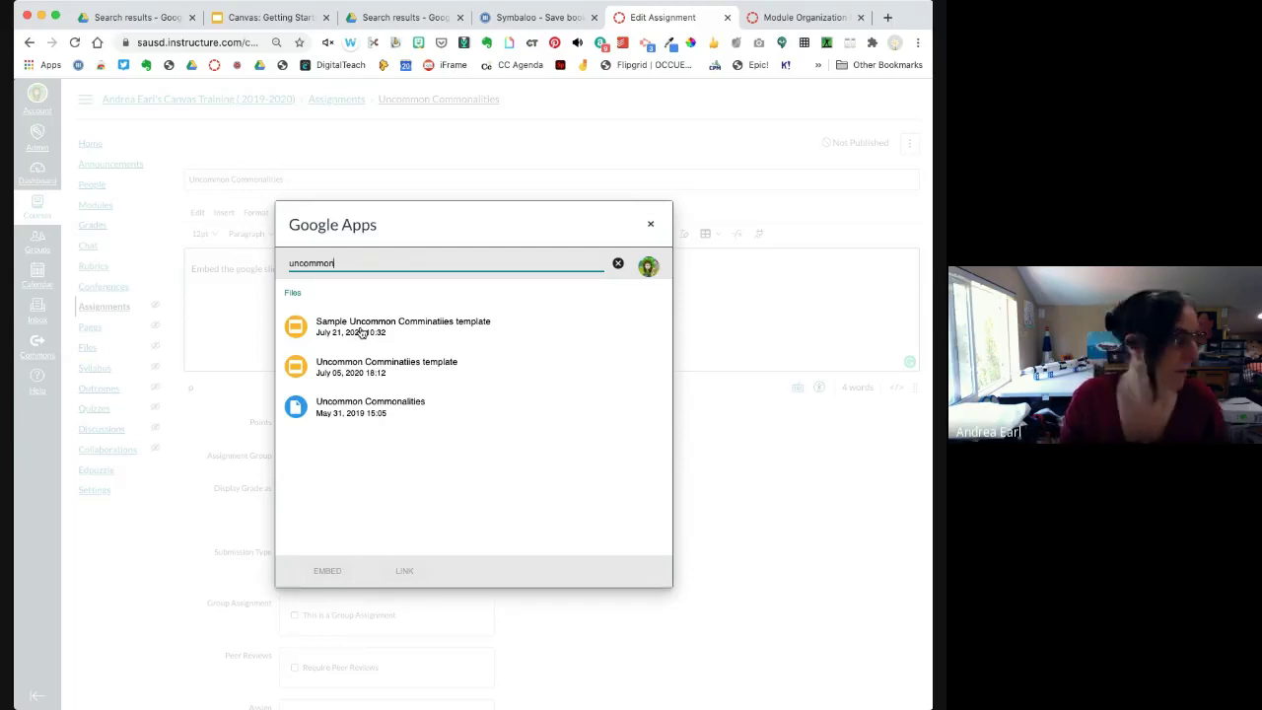
{"action": "left_click", "coordinate": [362, 332]}
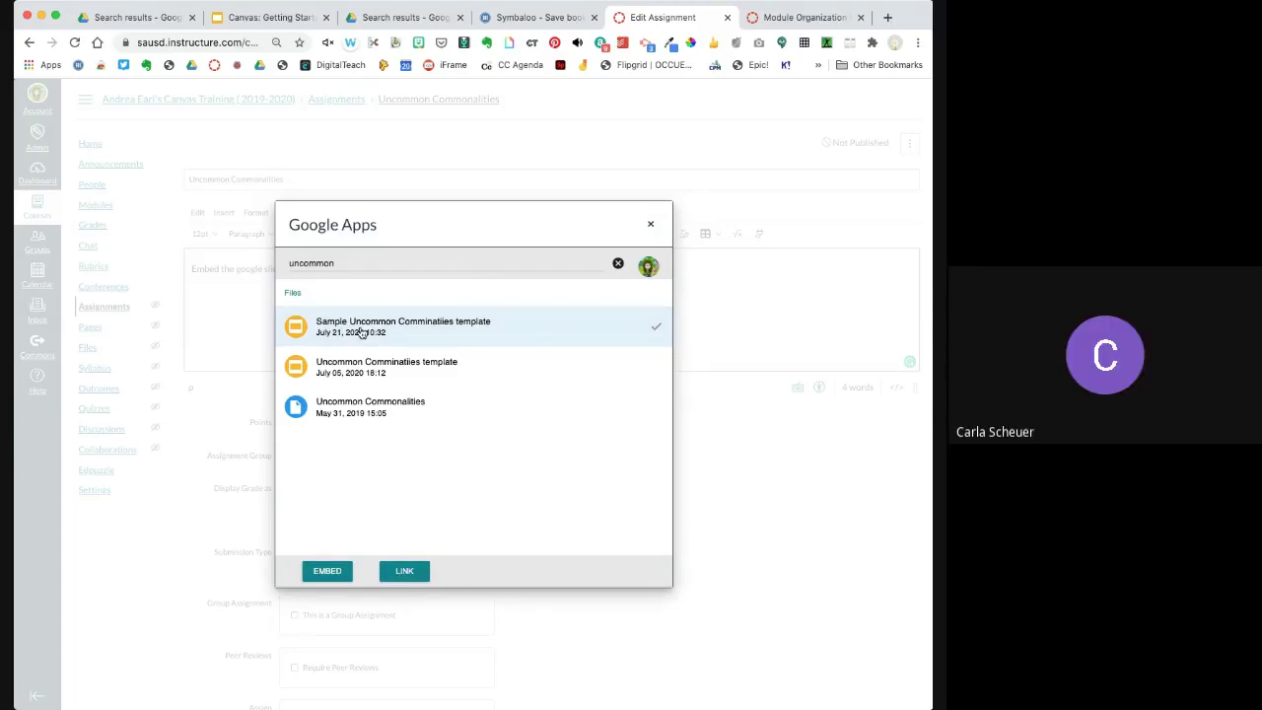
{"action": "left_click", "coordinate": [650, 224]}
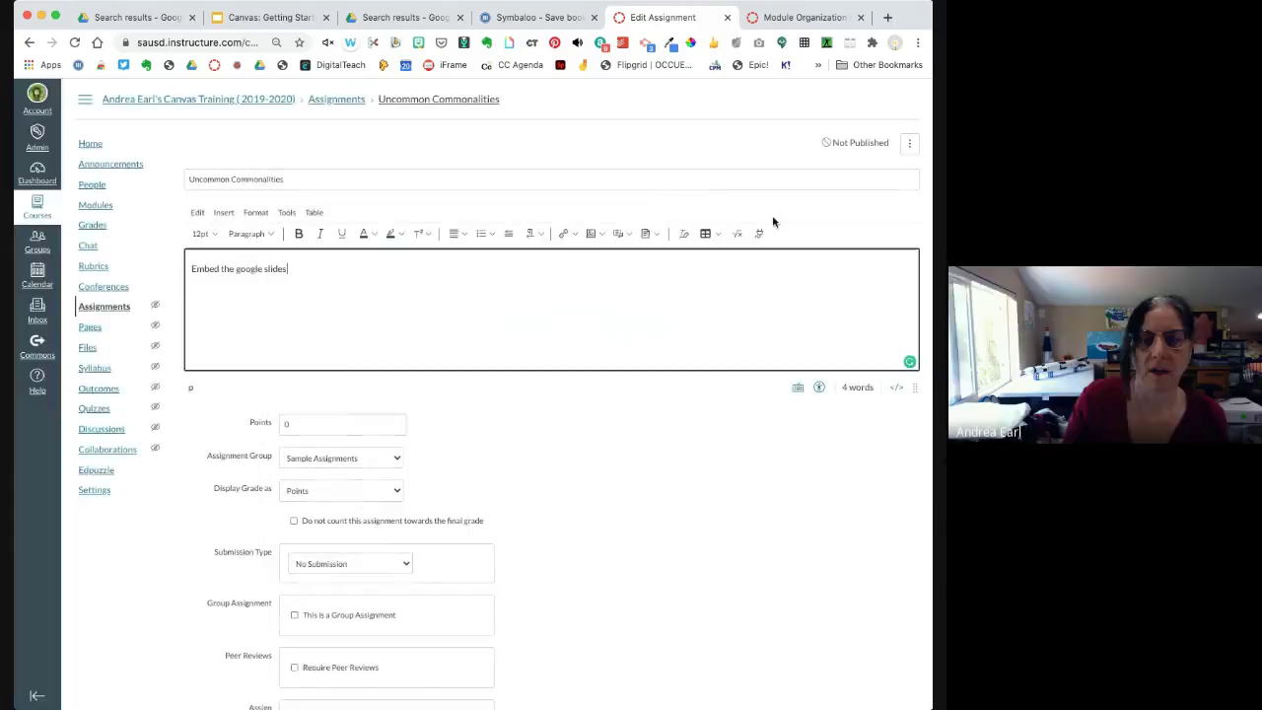
{"action": "left_click", "coordinate": [760, 234]}
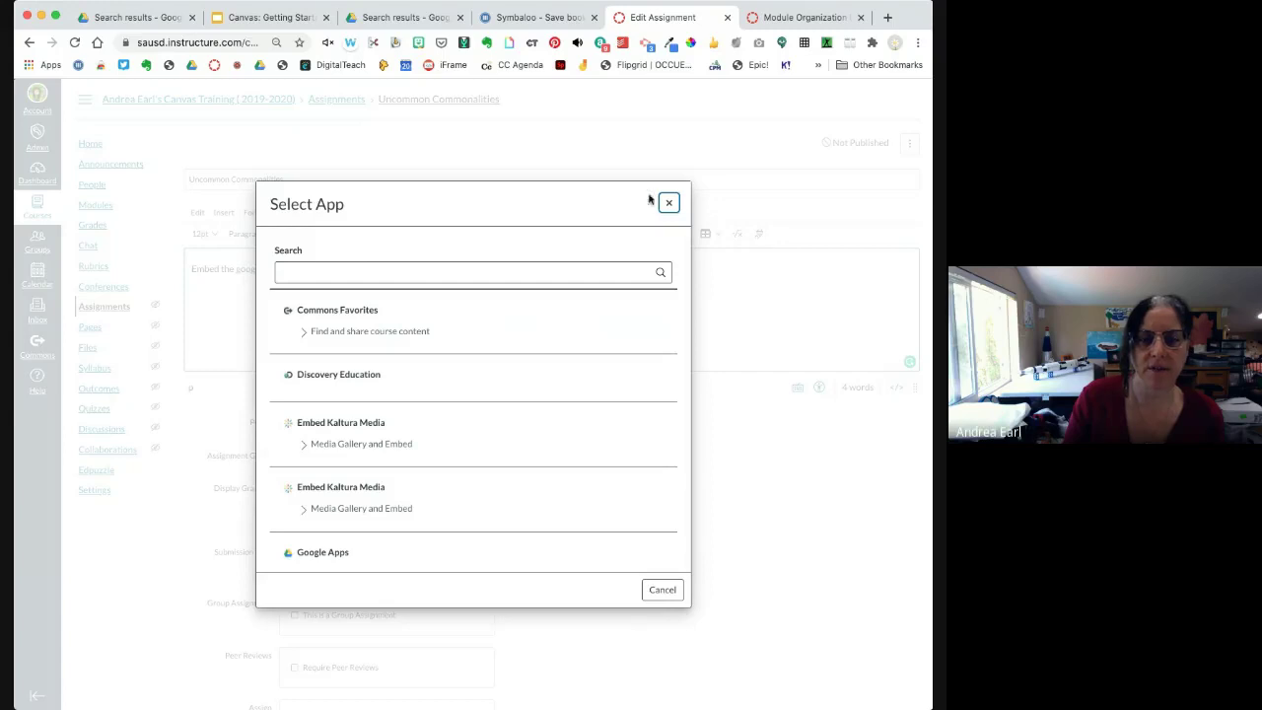
{"action": "left_click", "coordinate": [669, 203]}
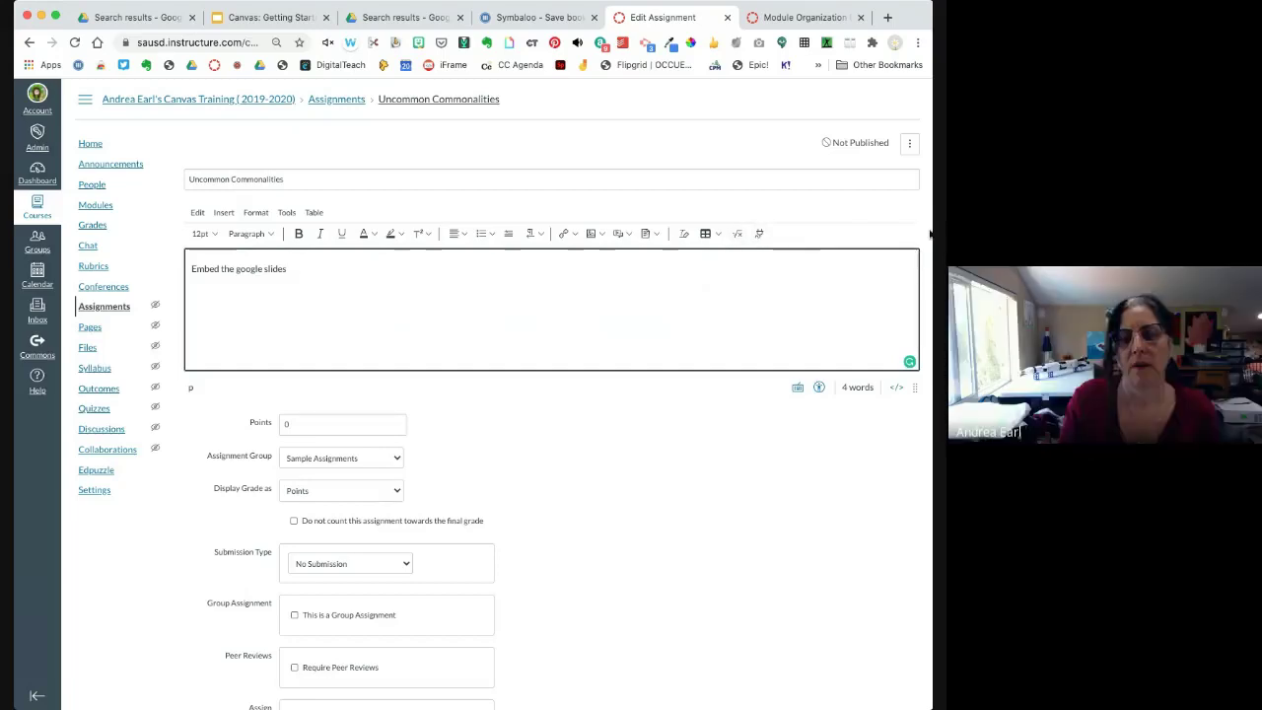
{"action": "mouse_move", "coordinate": [929, 231]}
{"action": "left_mouse_down"}
{"action": "mouse_move", "coordinate": [830, 250]}
{"action": "mouse_move", "coordinate": [943, 249]}
{"action": "mouse_move", "coordinate": [932, 245]}
{"action": "left_mouse_up"}
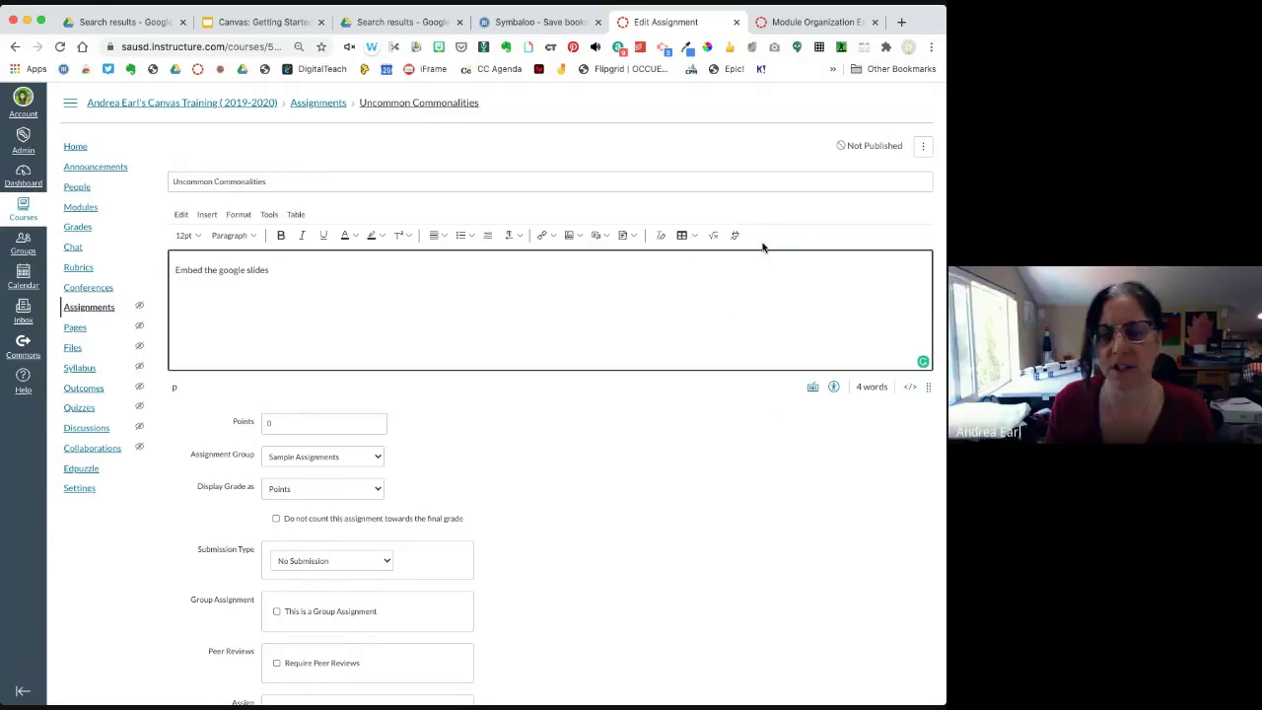
{"action": "left_click", "coordinate": [422, 316]}
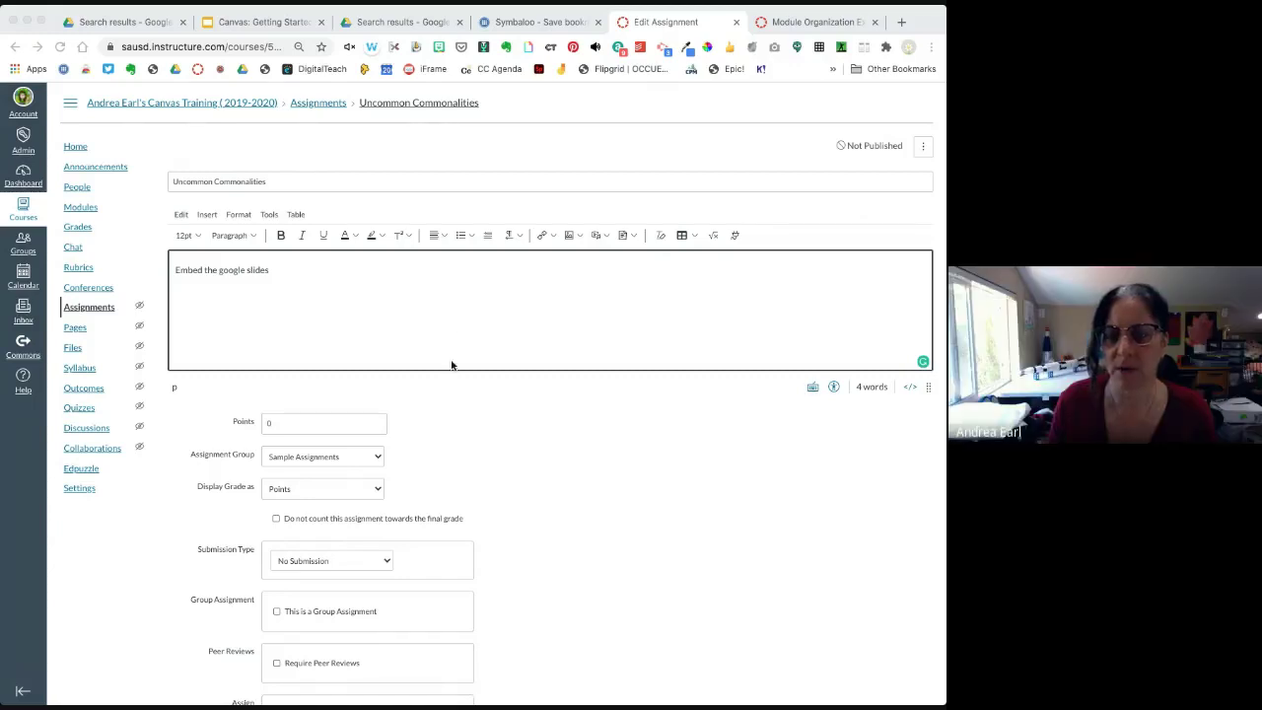
{"action": "left_click", "coordinate": [442, 301]}
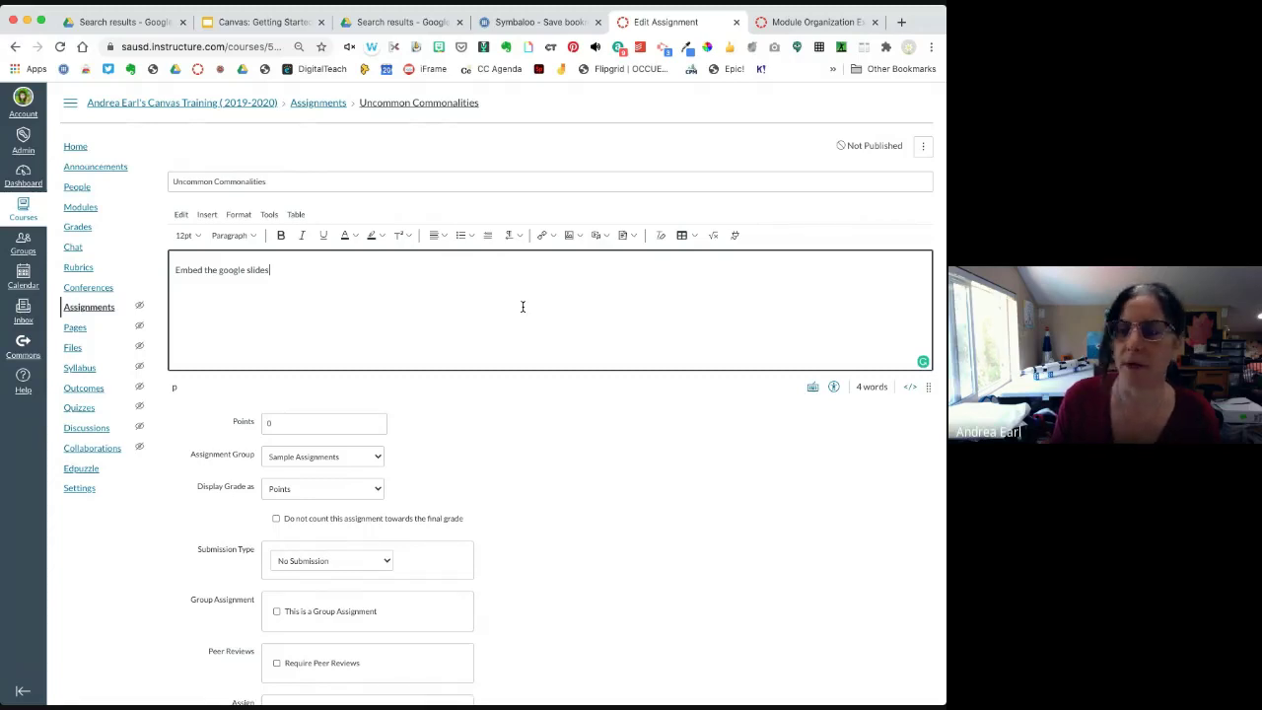
{"action": "left_click", "coordinate": [735, 237]}
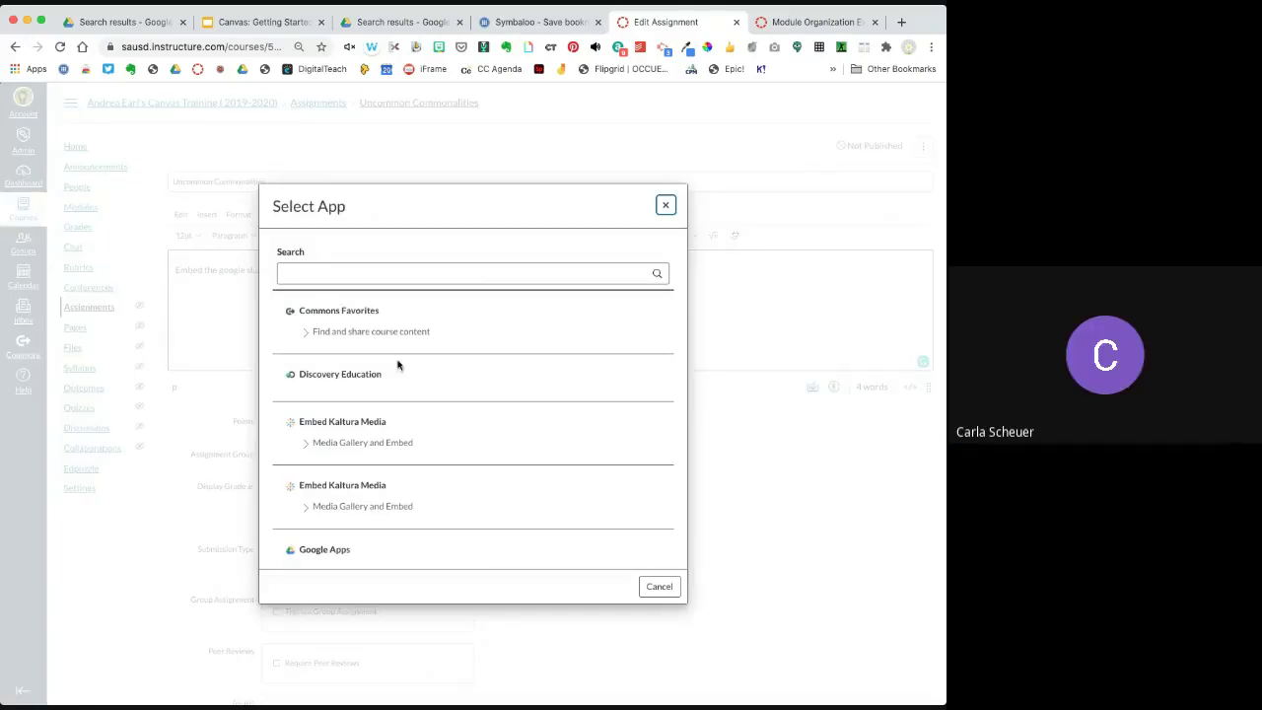
{"action": "scroll", "coordinate": [394, 367], "scroll_direction": "down", "scroll_amount": 3}
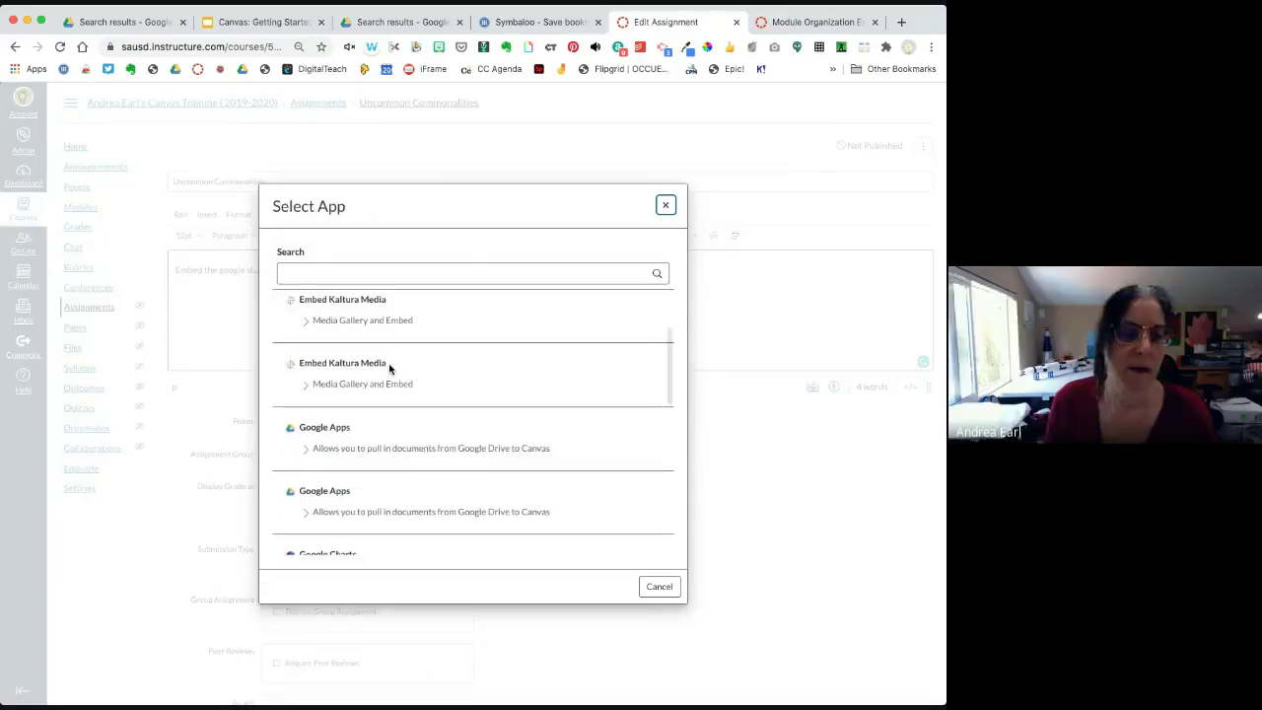
{"action": "left_click", "coordinate": [324, 427]}
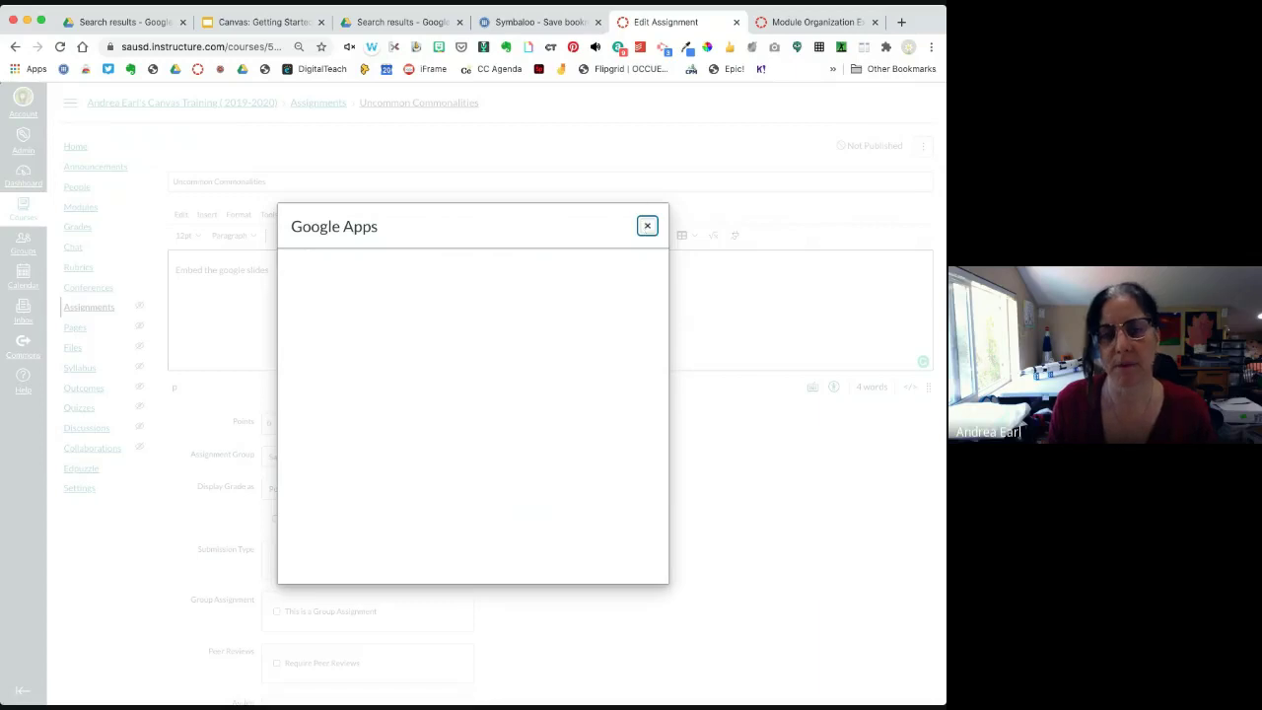
{"action": "left_click", "coordinate": [647, 226]}
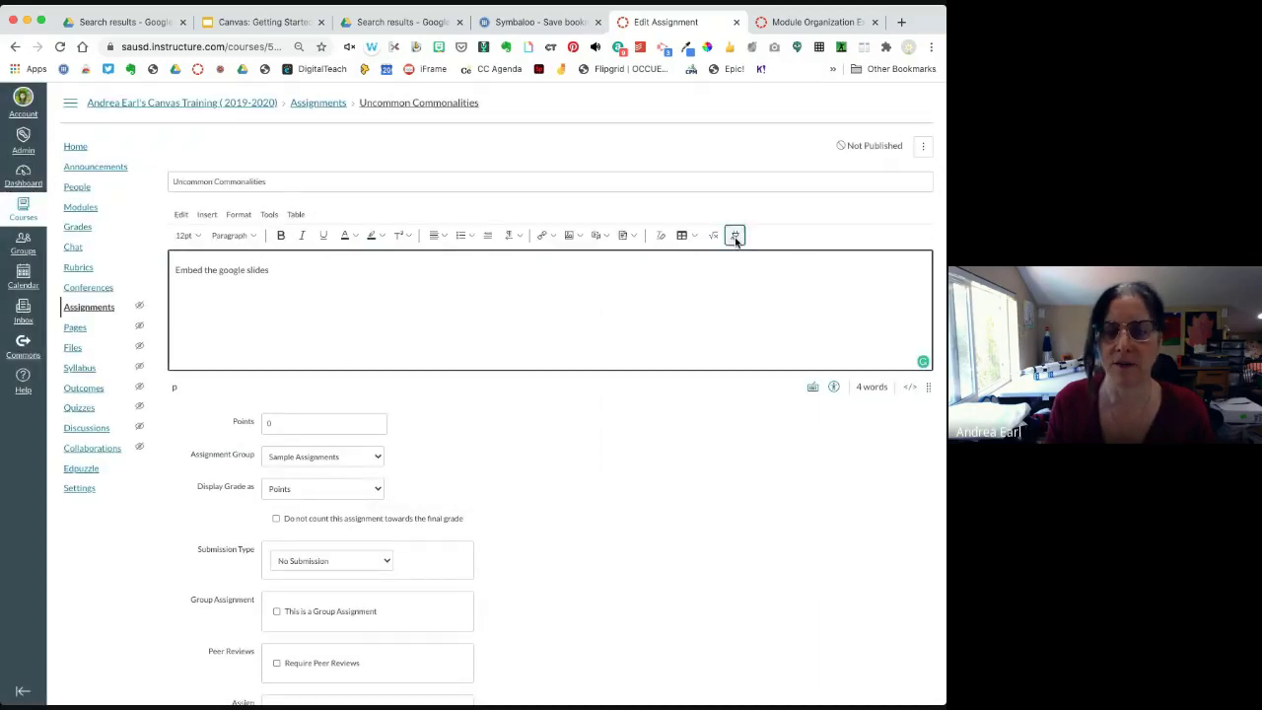
- Open the first Google Apps entry from the description editor's external apps
{"action": "left_click", "coordinate": [734, 237]}
{"action": "scroll", "coordinate": [401, 424], "scroll_direction": "down", "scroll_amount": 1}
{"action": "scroll", "coordinate": [401, 423], "scroll_direction": "down", "scroll_amount": 3}
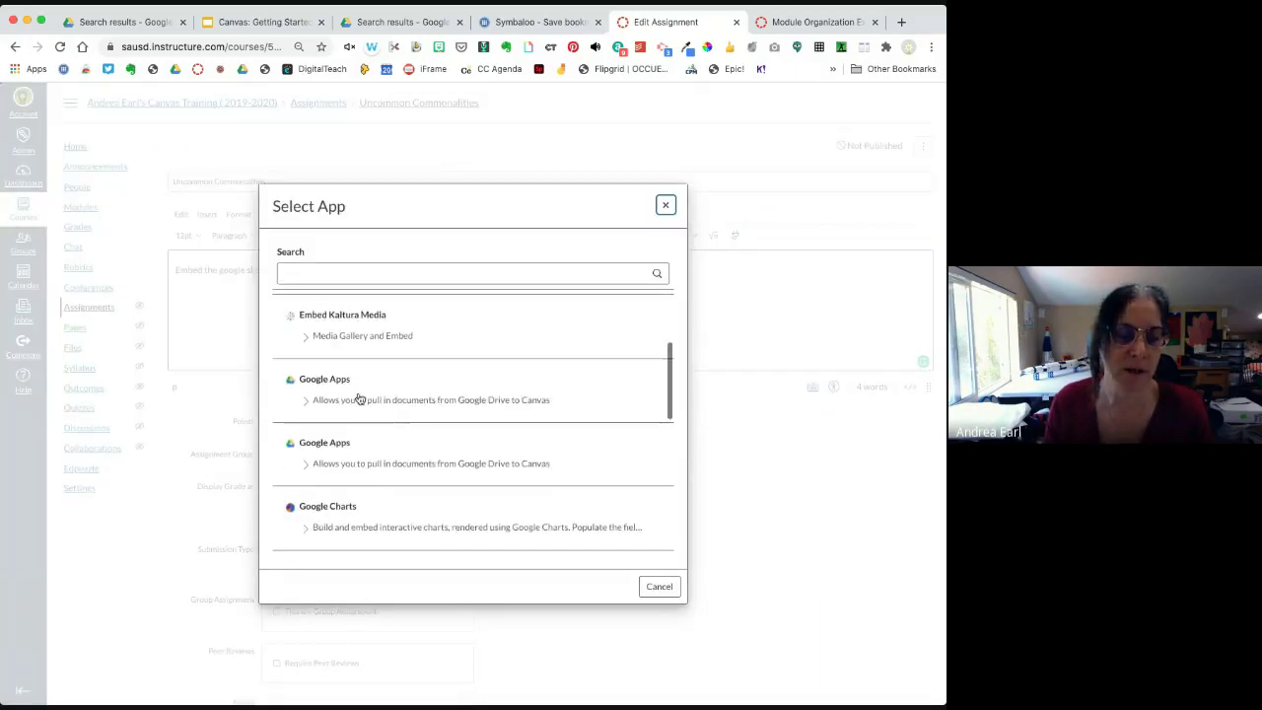
{"action": "left_click", "coordinate": [334, 403]}
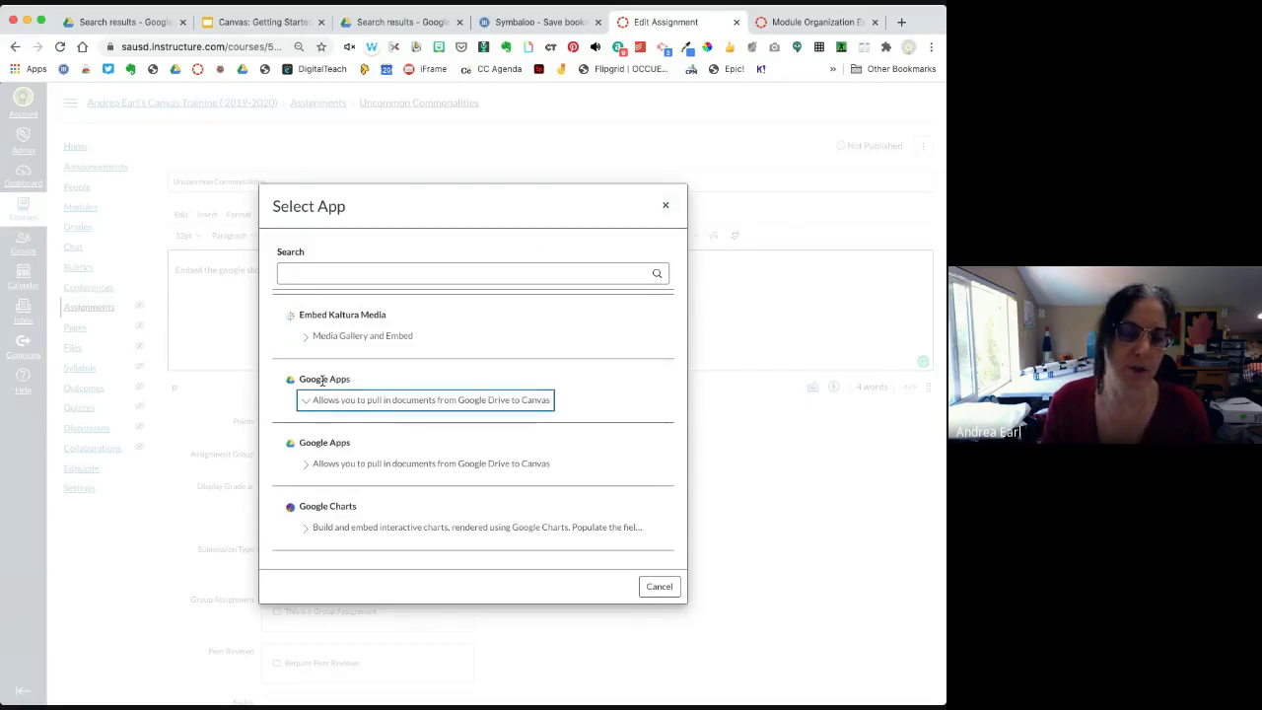
{"action": "left_click", "coordinate": [334, 401]}
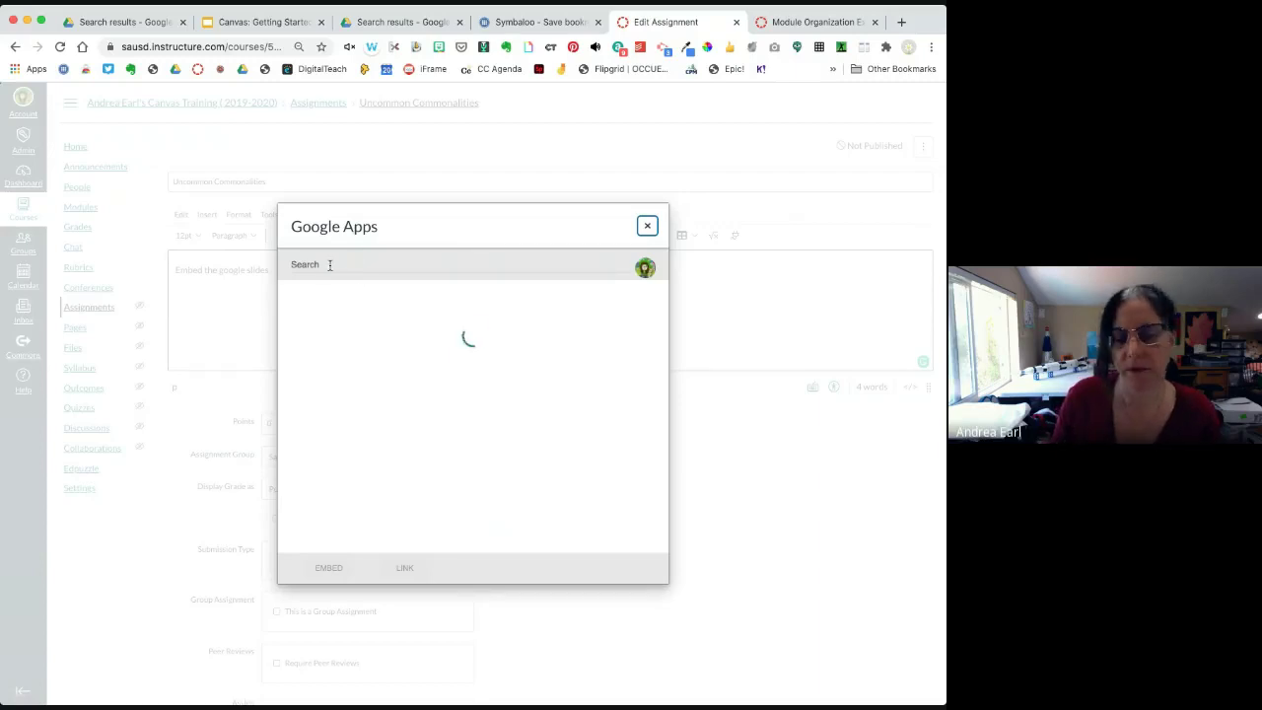
- Search the Google Drive files for "uncommon"
{"action": "left_click", "coordinate": [329, 264]}
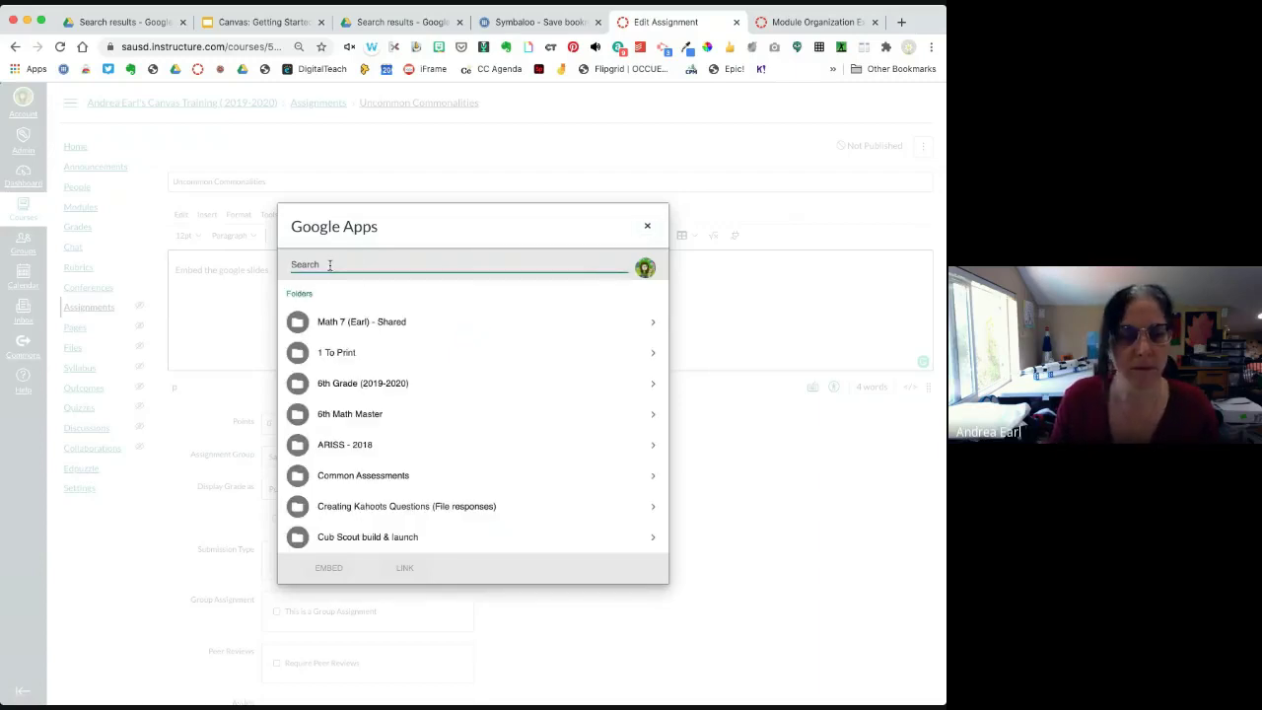
{"action": "type", "text": "comm"}
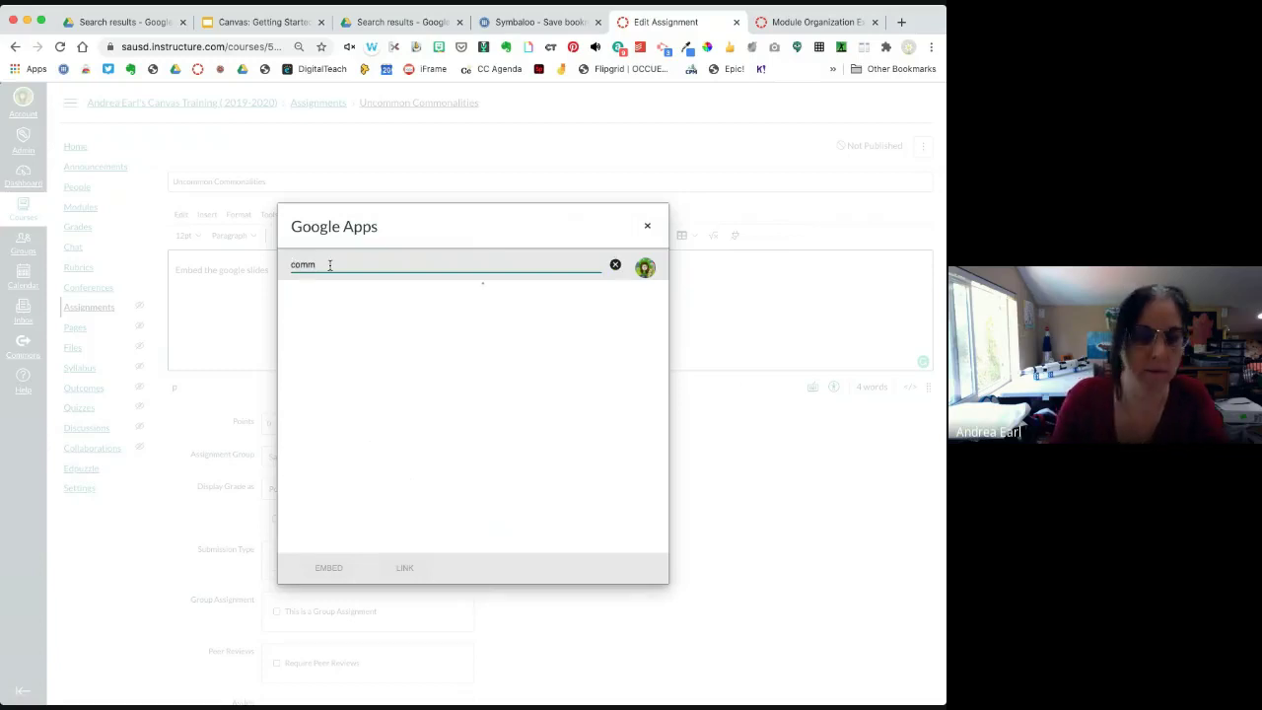
{"action": "key", "text": "BackSpace"}
{"action": "key", "text": "BackSpace"}
{"action": "key", "text": "BackSpace"}
{"action": "key", "text": "BackSpace"}
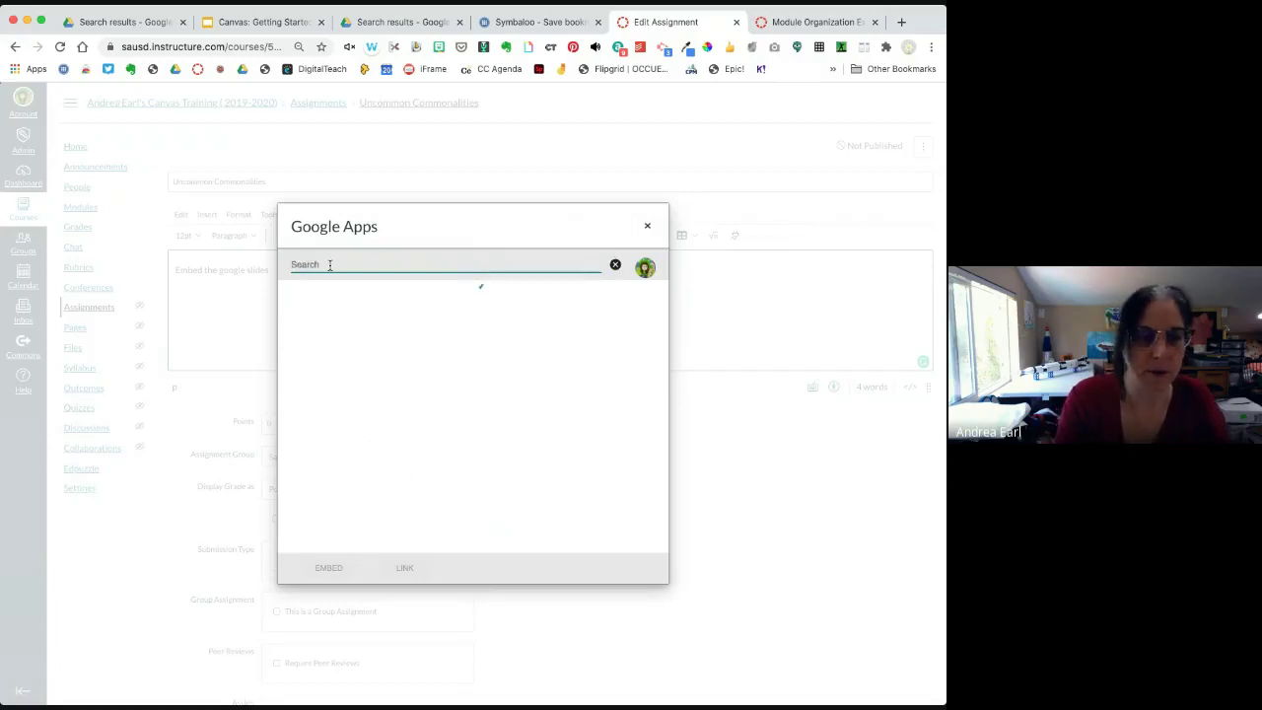
{"action": "type", "text": "uncomm"}
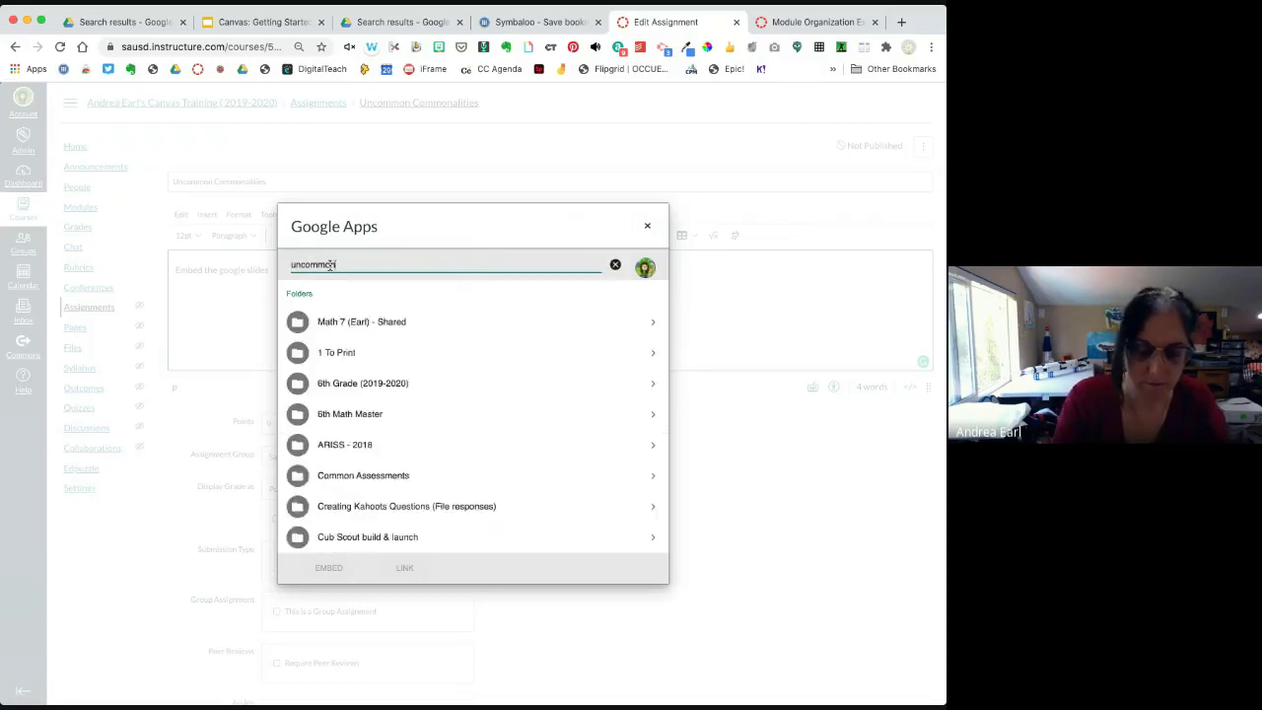
{"action": "type", "text": "on"}
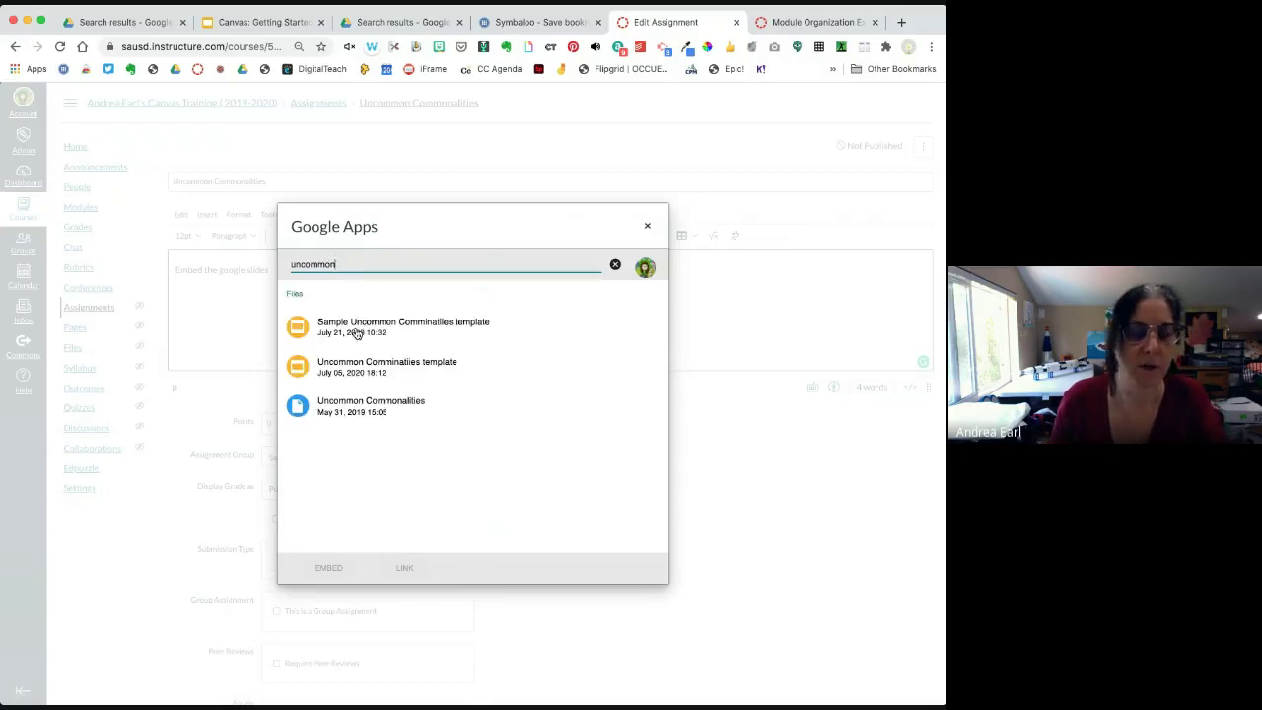
- Embed the Sample Uncommon Comminatiies template in the assignment description, on its own line below the text
{"action": "left_click", "coordinate": [363, 327]}
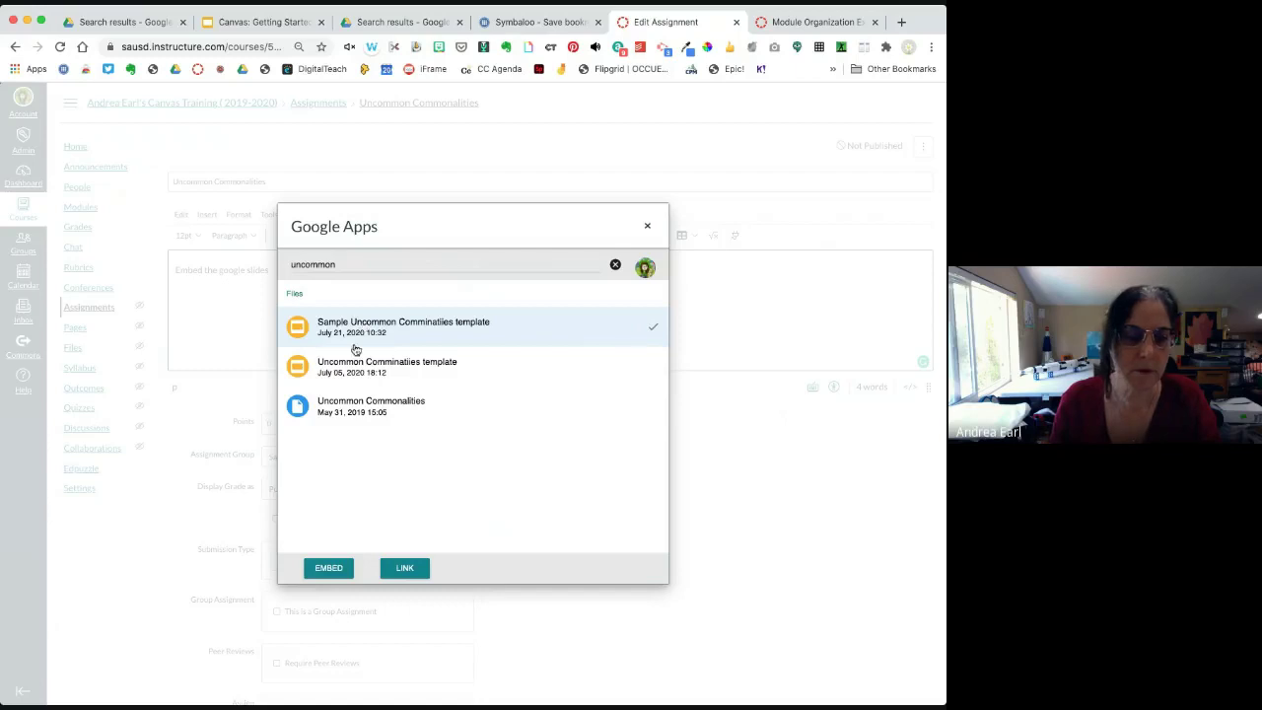
{"action": "left_click", "coordinate": [326, 568]}
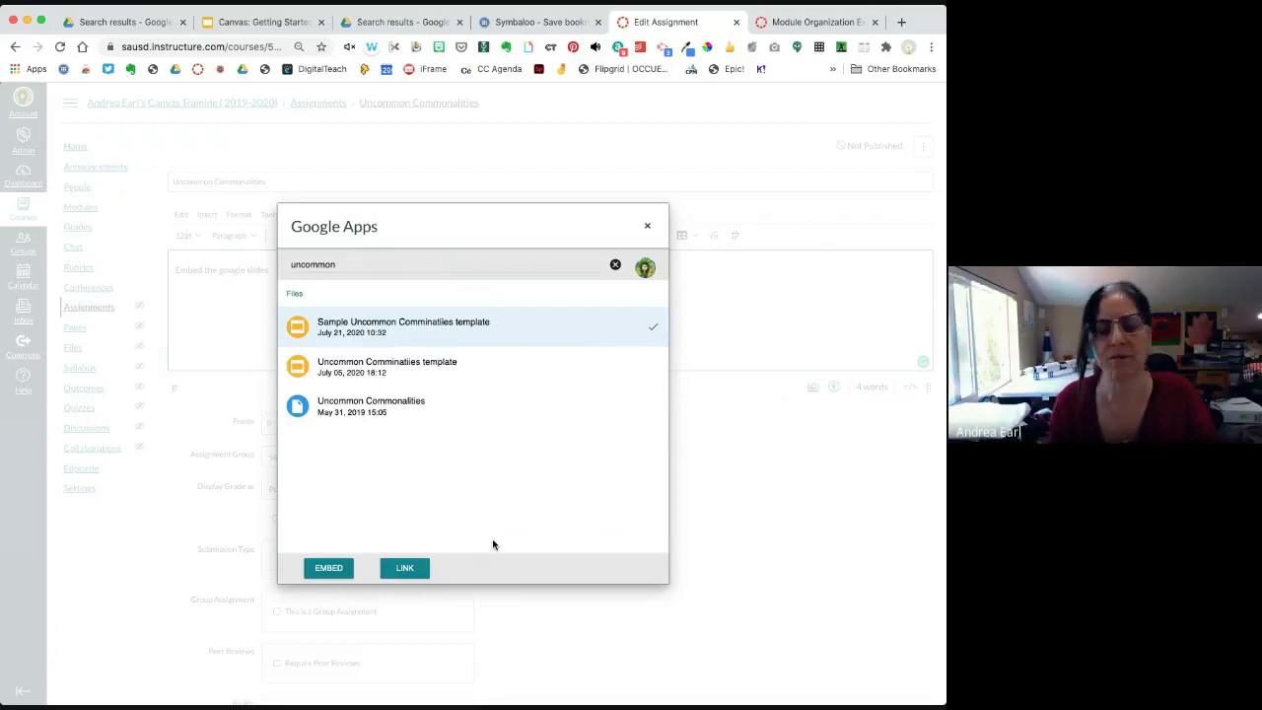
{"action": "left_click", "coordinate": [325, 572]}
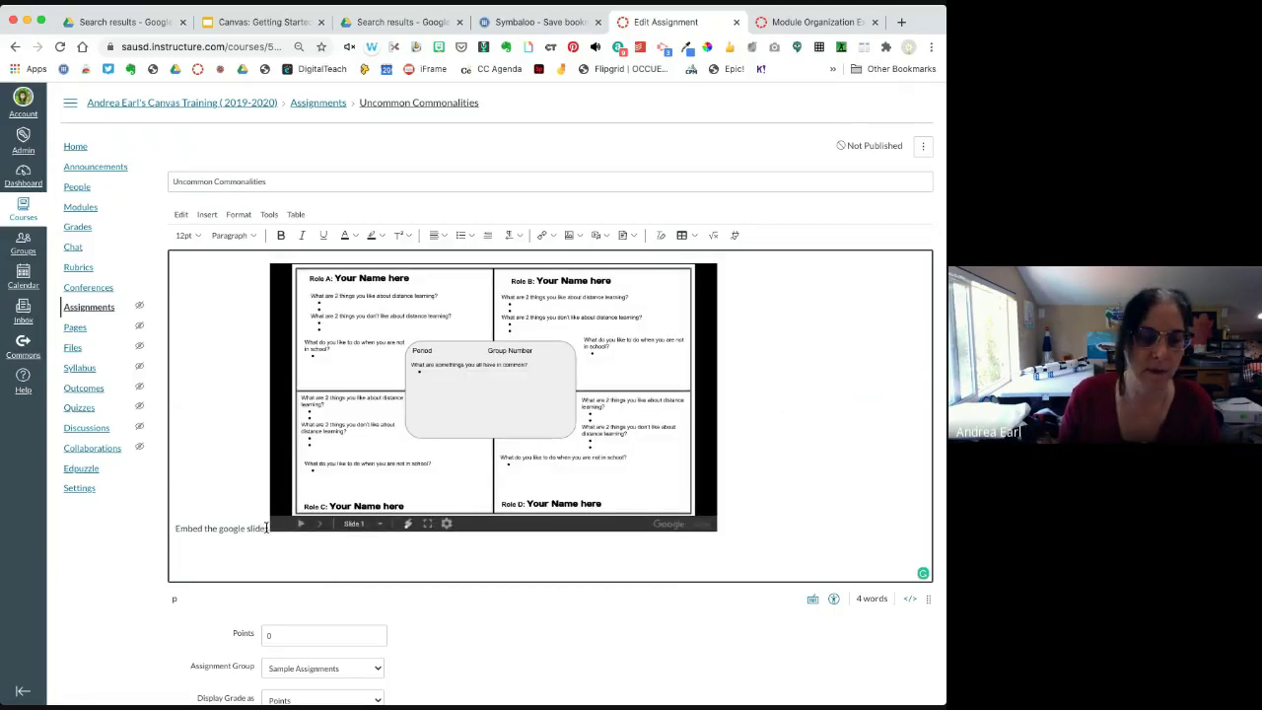
{"action": "key", "text": "BackSpace"}
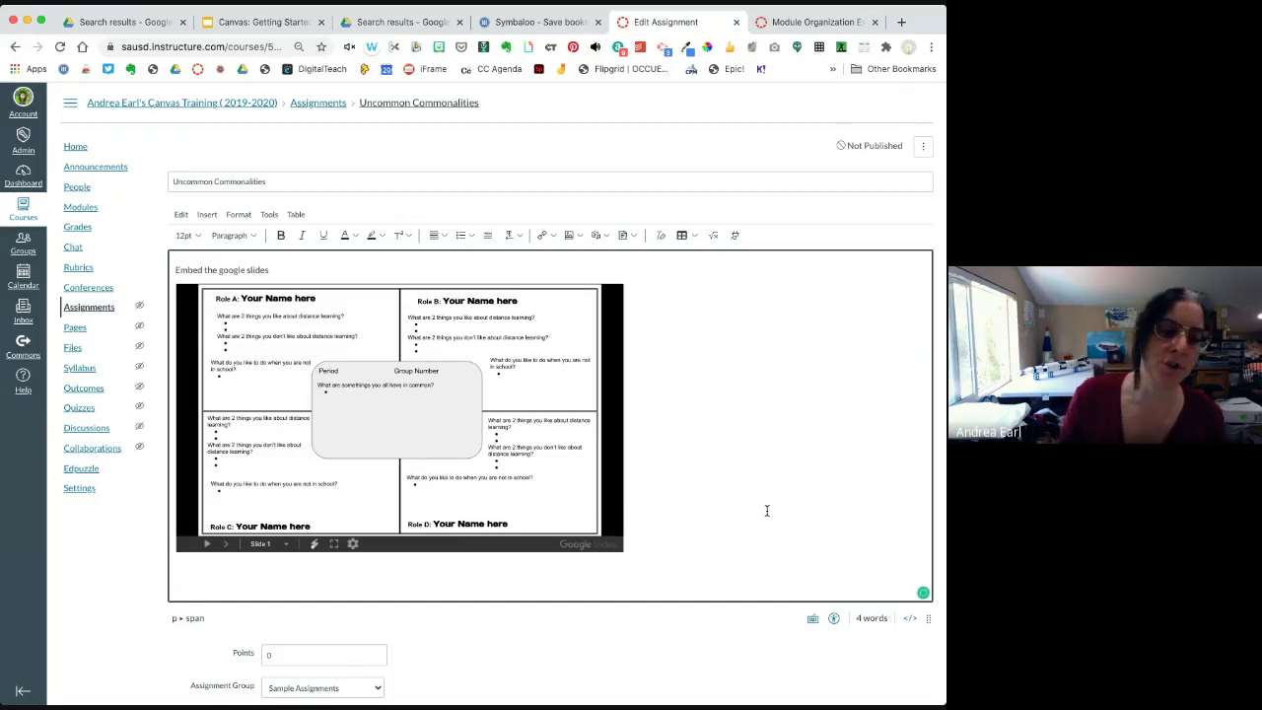
- Save the Uncommon Commonalities assignment
{"action": "scroll", "coordinate": [767, 509], "scroll_direction": "down", "scroll_amount": 1}
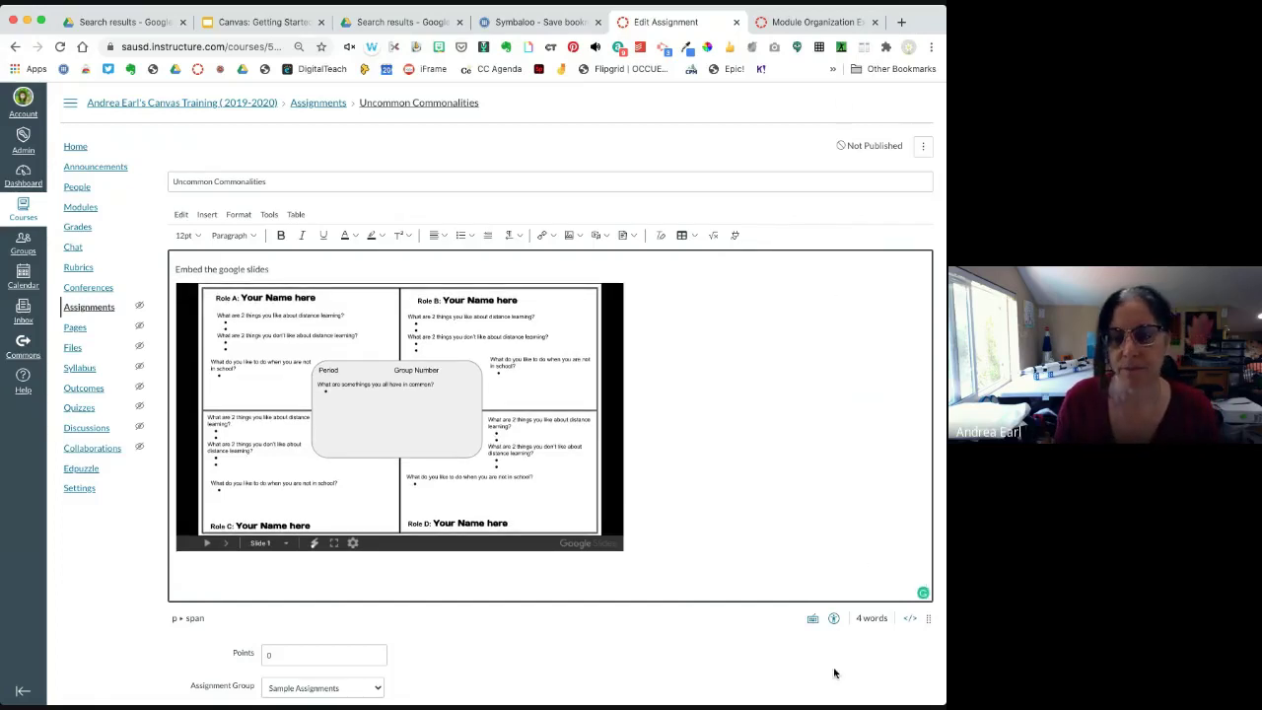
{"action": "scroll", "coordinate": [834, 671], "scroll_direction": "down", "scroll_amount": 5}
{"action": "left_click", "coordinate": [906, 658]}
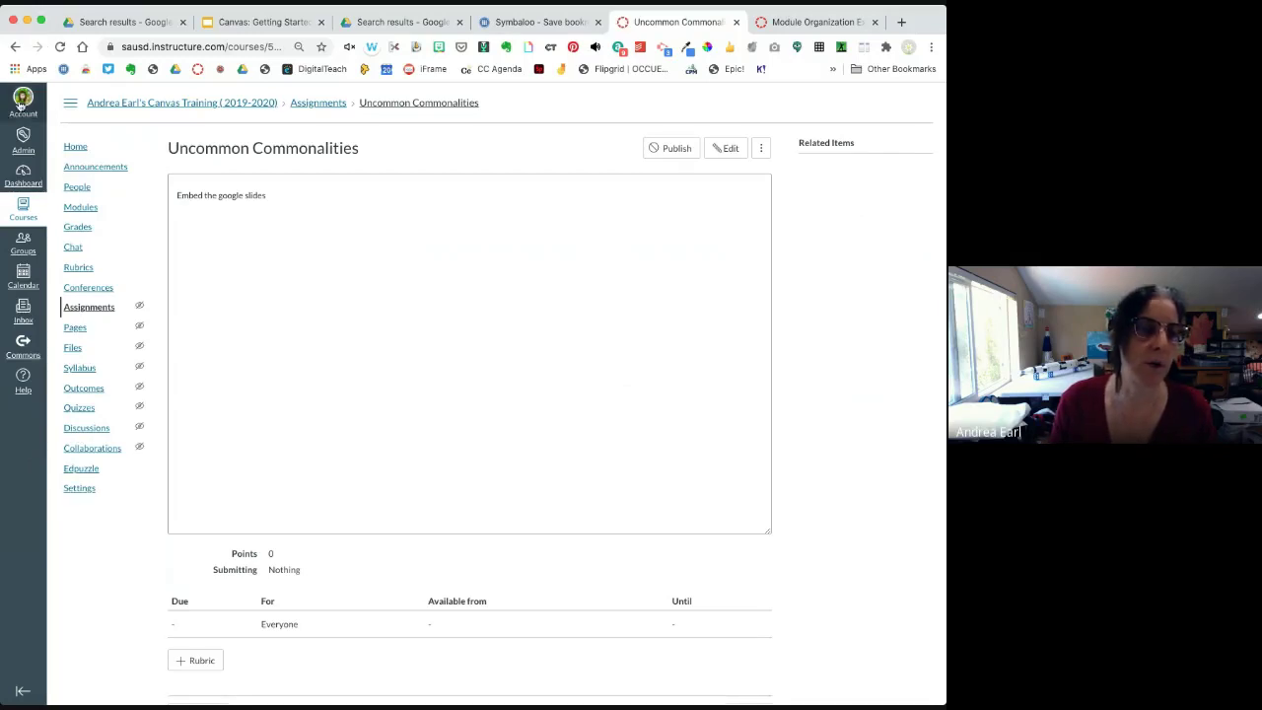
- Open the account's profile settings and examine the registered web services, including the linked Google Drive, and the approved integrations
{"action": "left_click", "coordinate": [23, 103]}
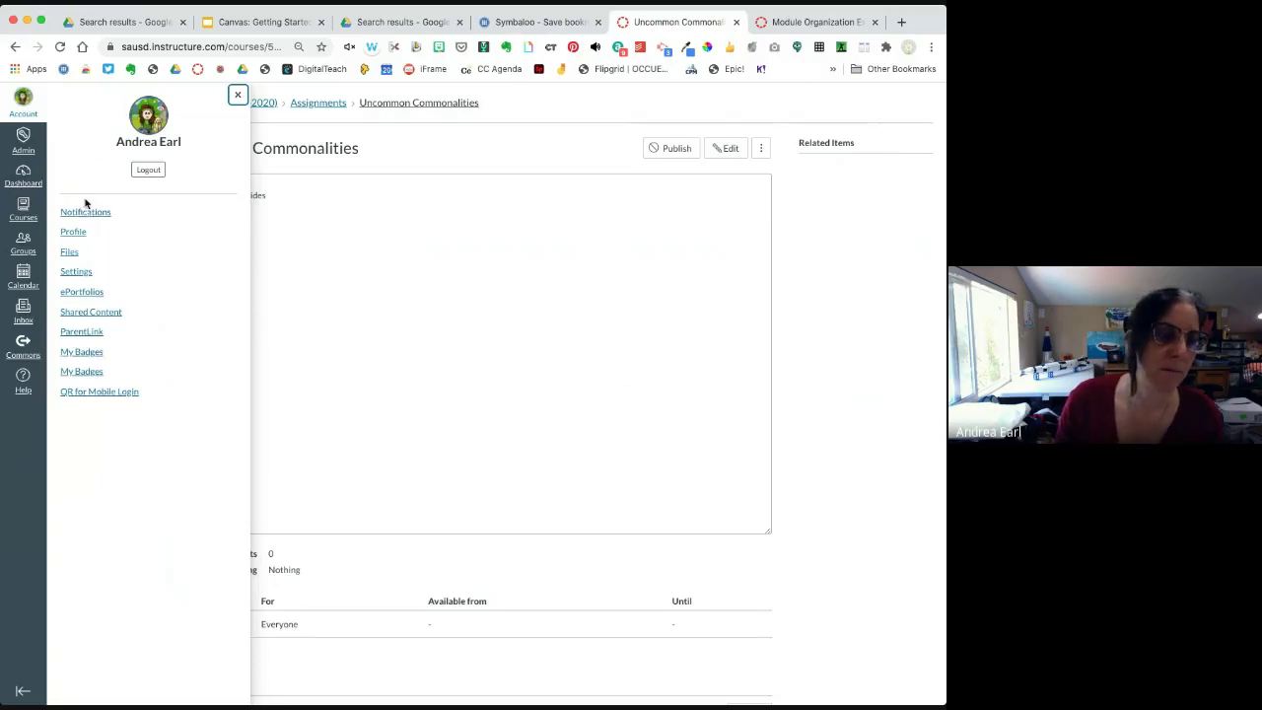
{"action": "left_click", "coordinate": [73, 232]}
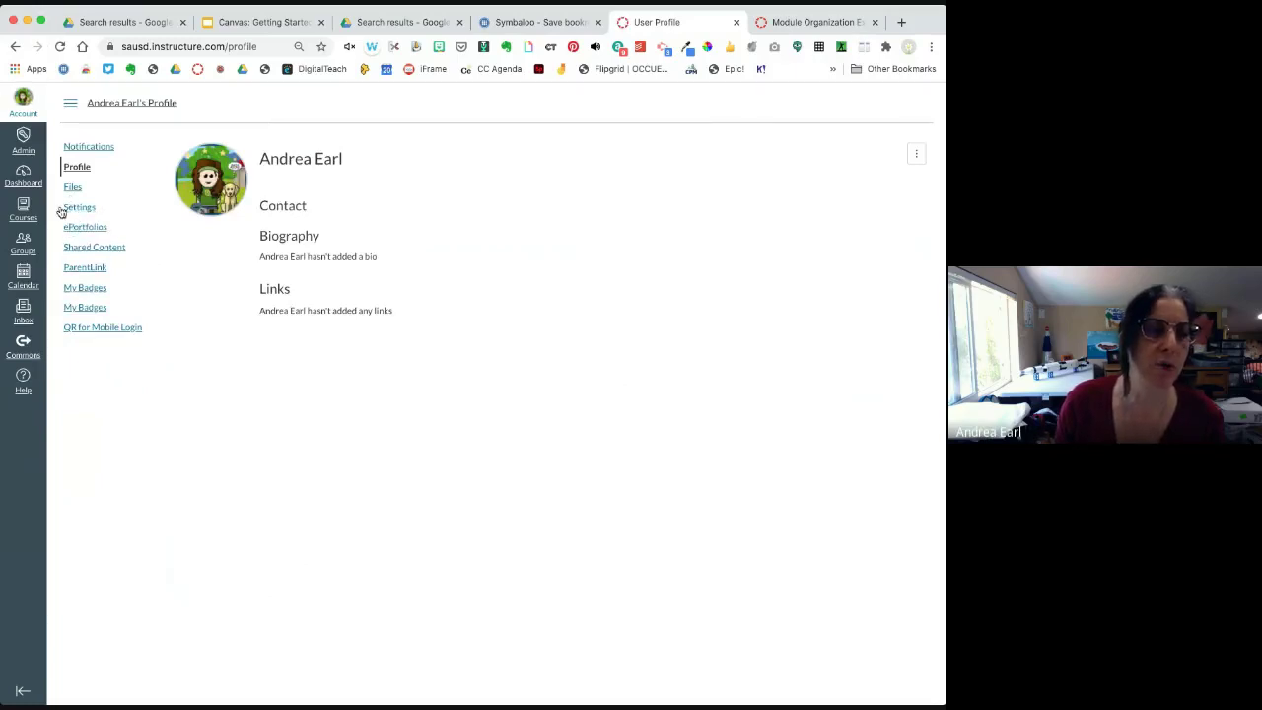
{"action": "left_click", "coordinate": [74, 211]}
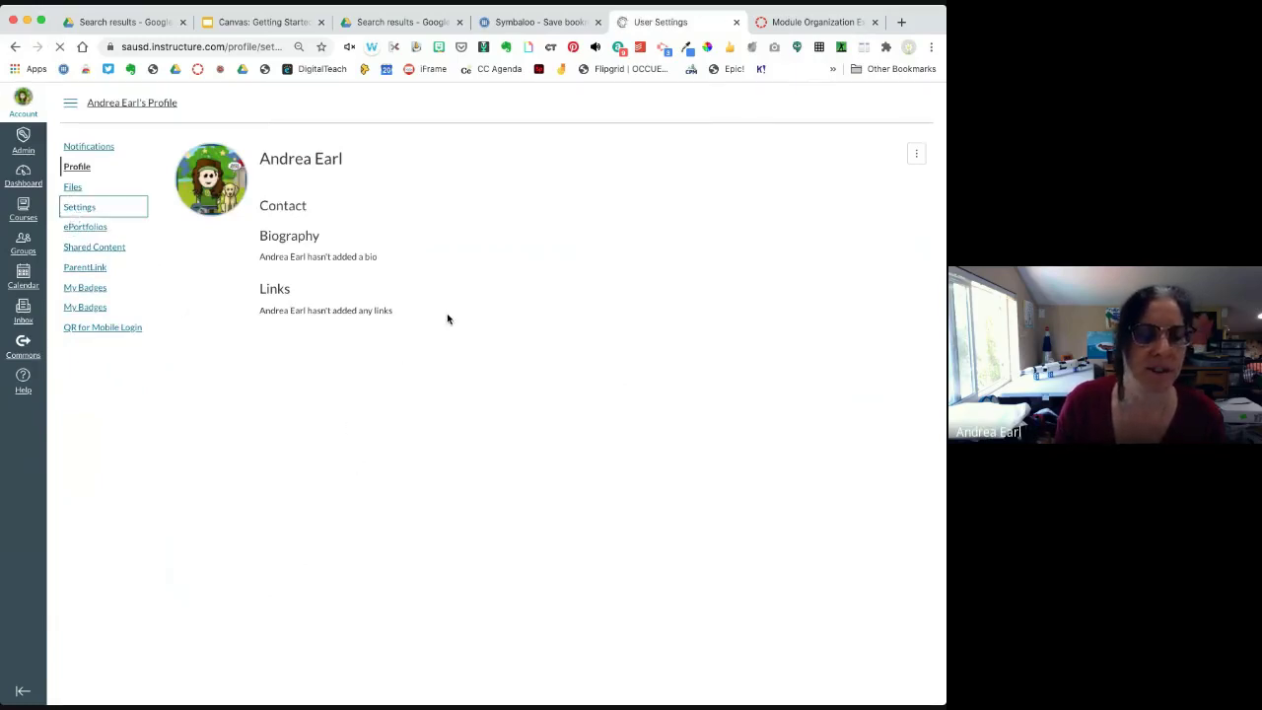
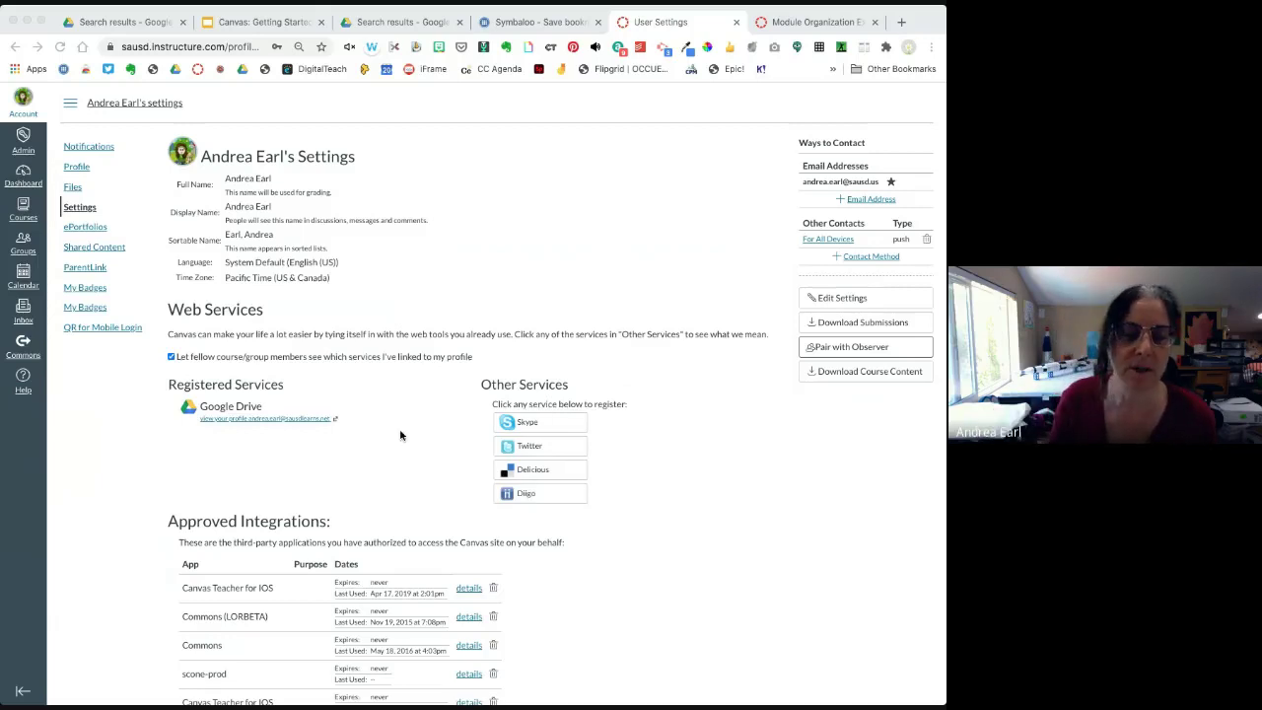
{"action": "scroll", "coordinate": [404, 435], "scroll_direction": "down", "scroll_amount": 5}
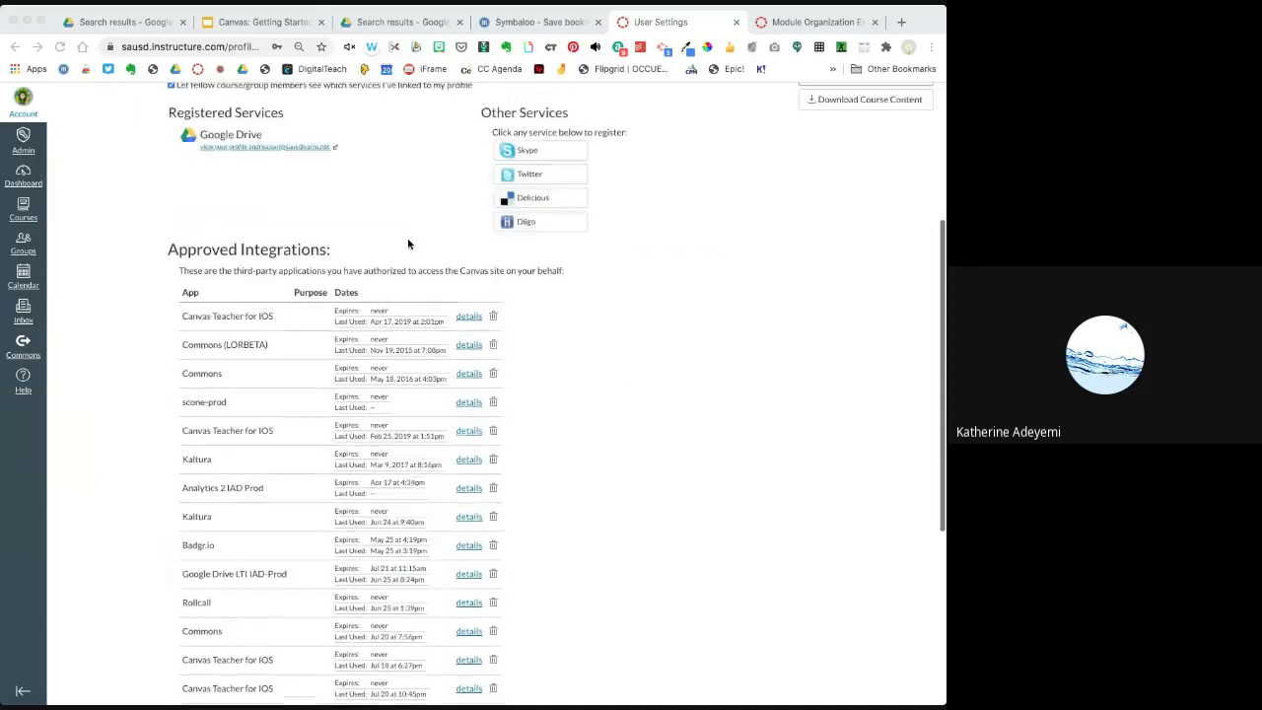
{"action": "scroll", "coordinate": [407, 245], "scroll_direction": "up", "scroll_amount": 5}
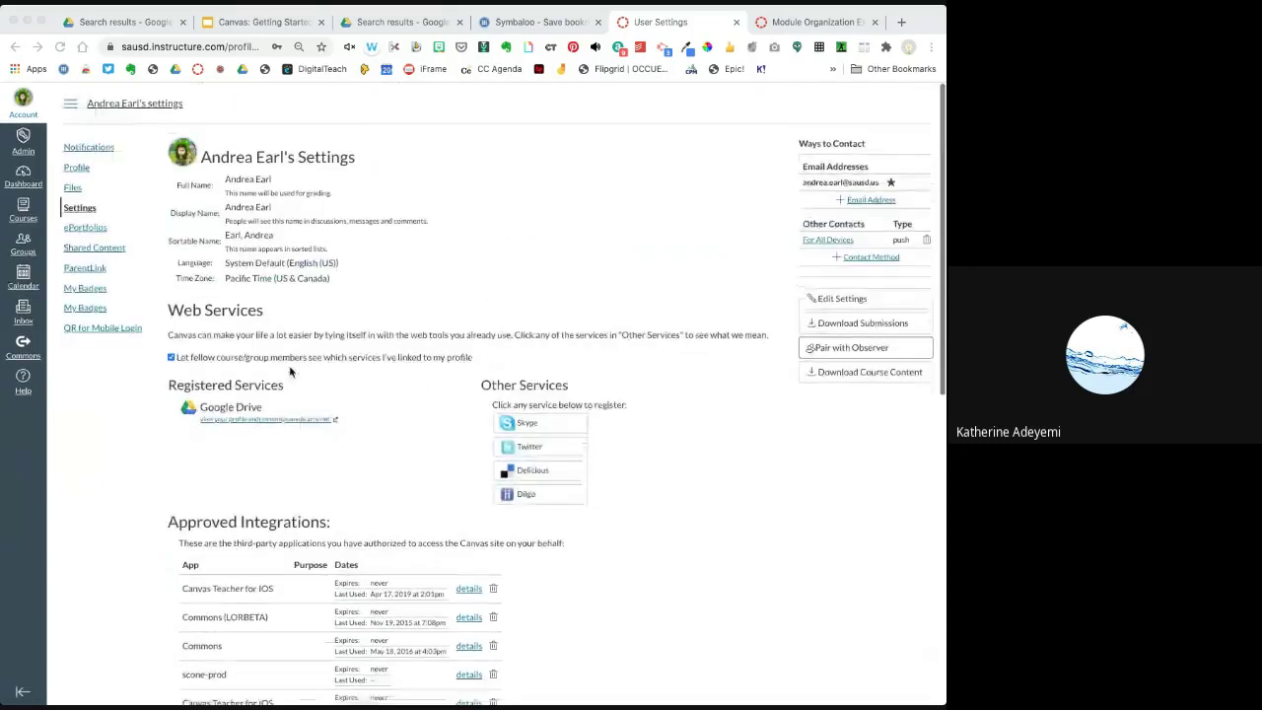
{"action": "left_click", "coordinate": [249, 422]}
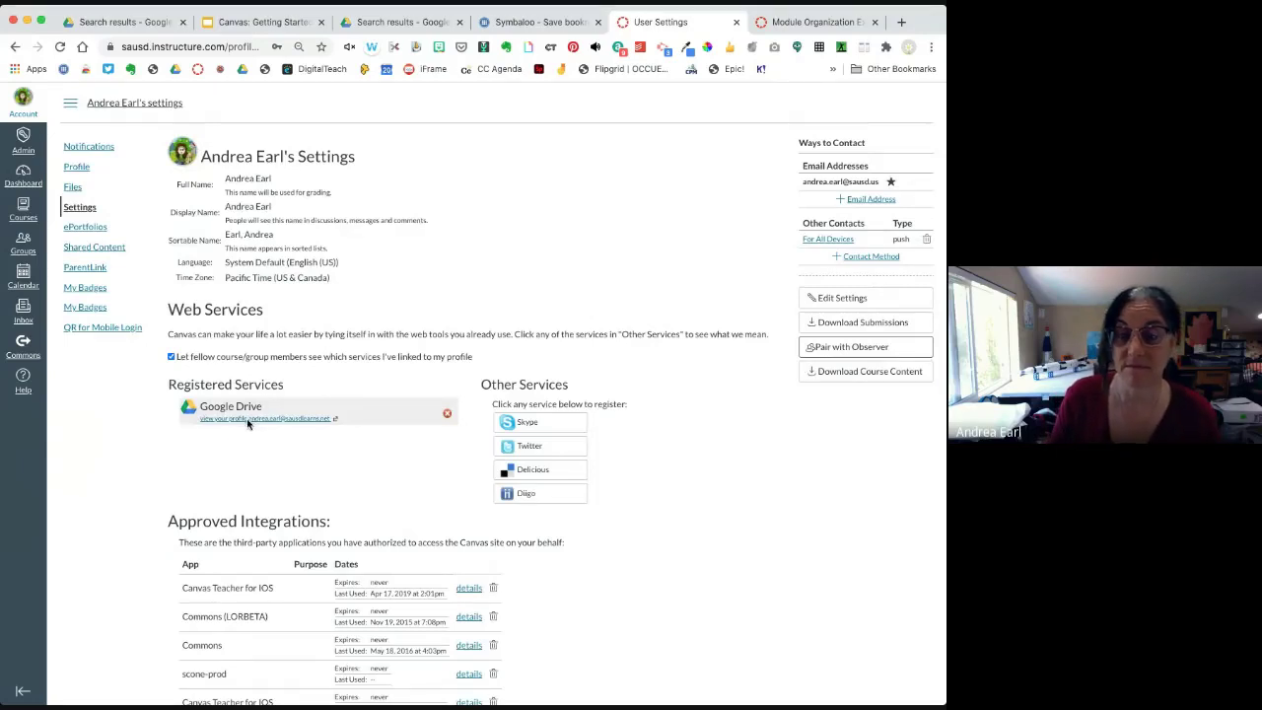
- Open the Uncommon Commonalities assignment from the 2019-2020 Canvas training course's modules and page through its embedded slides
{"action": "left_click", "coordinate": [23, 207]}
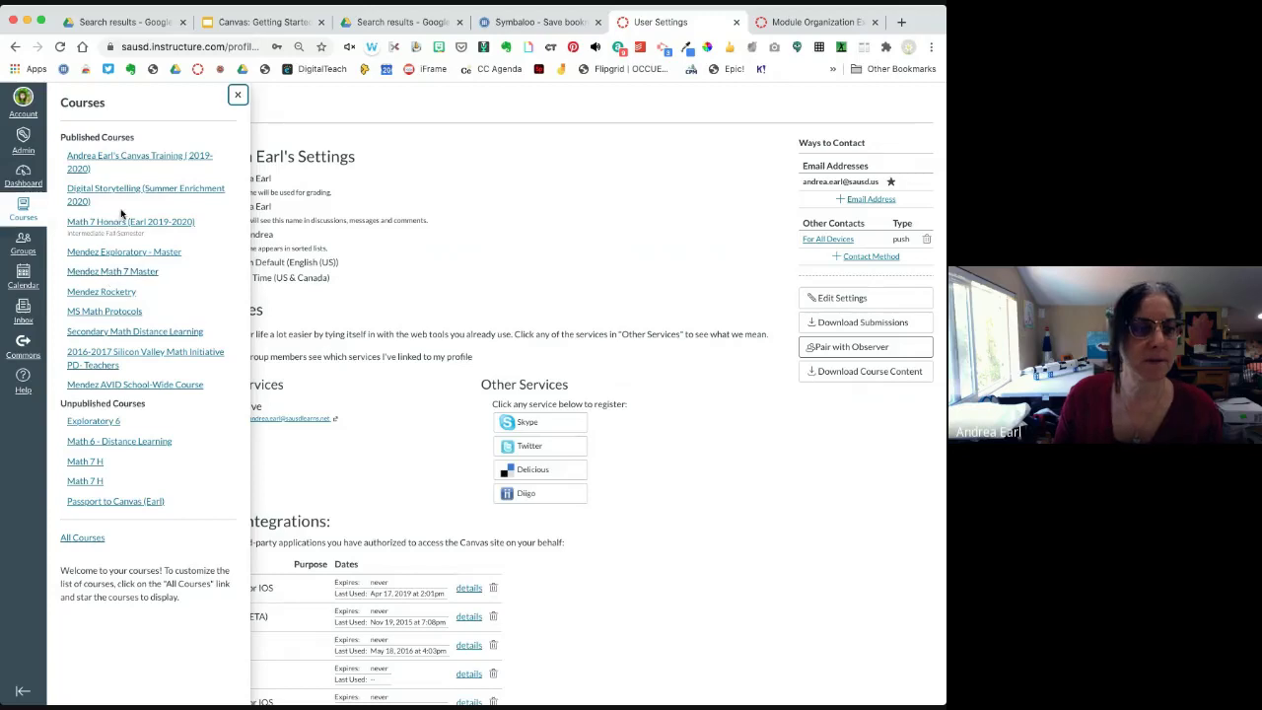
{"action": "left_click", "coordinate": [143, 158]}
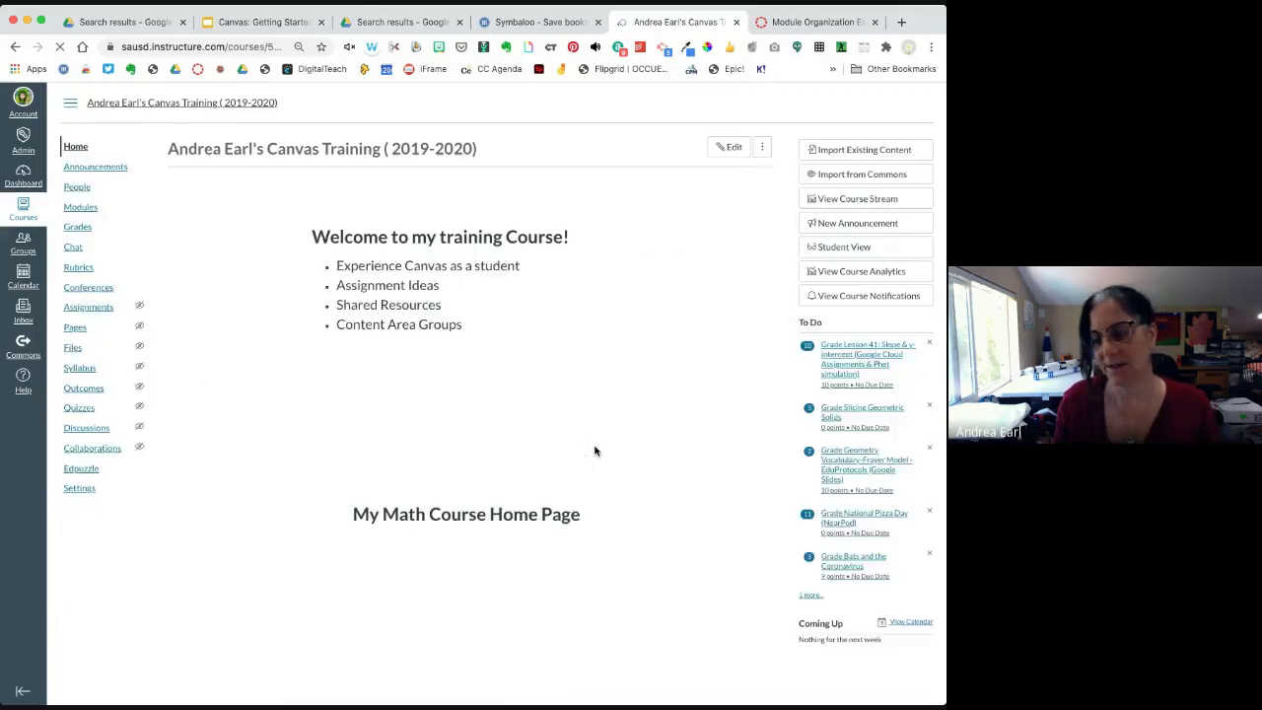
{"action": "left_click", "coordinate": [81, 207]}
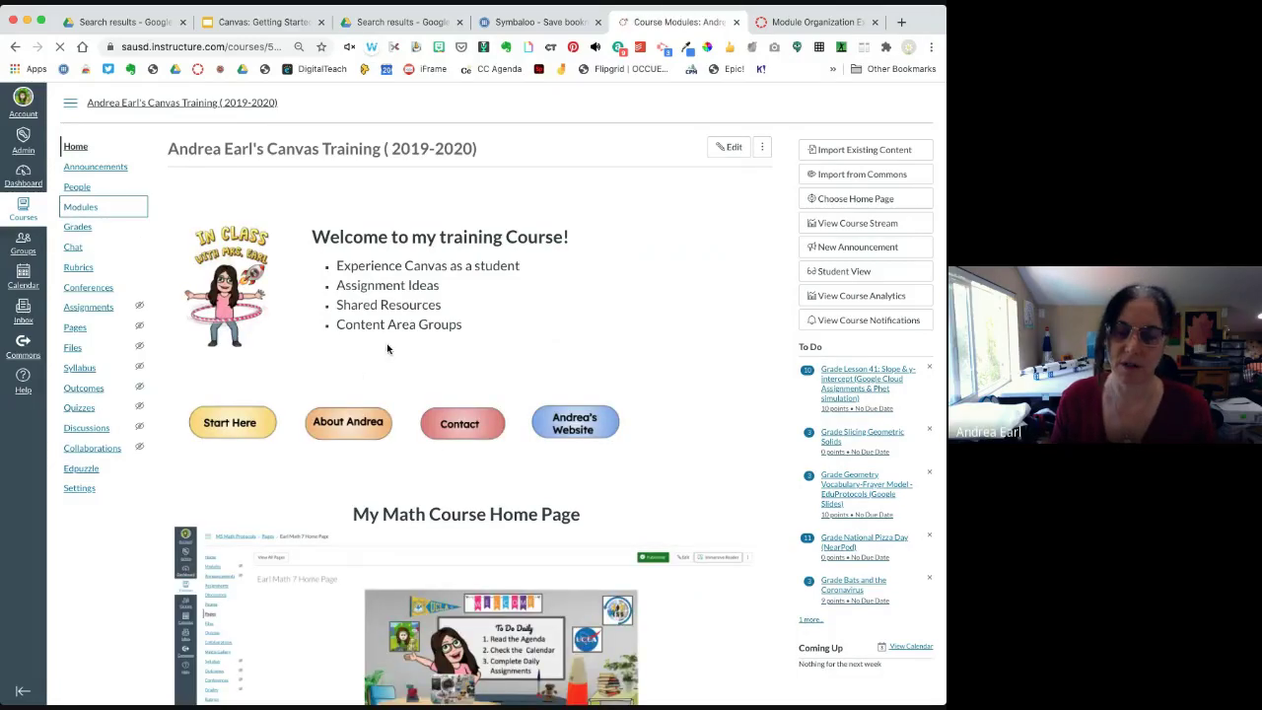
{"action": "scroll", "coordinate": [388, 348], "scroll_direction": "down", "scroll_amount": 15}
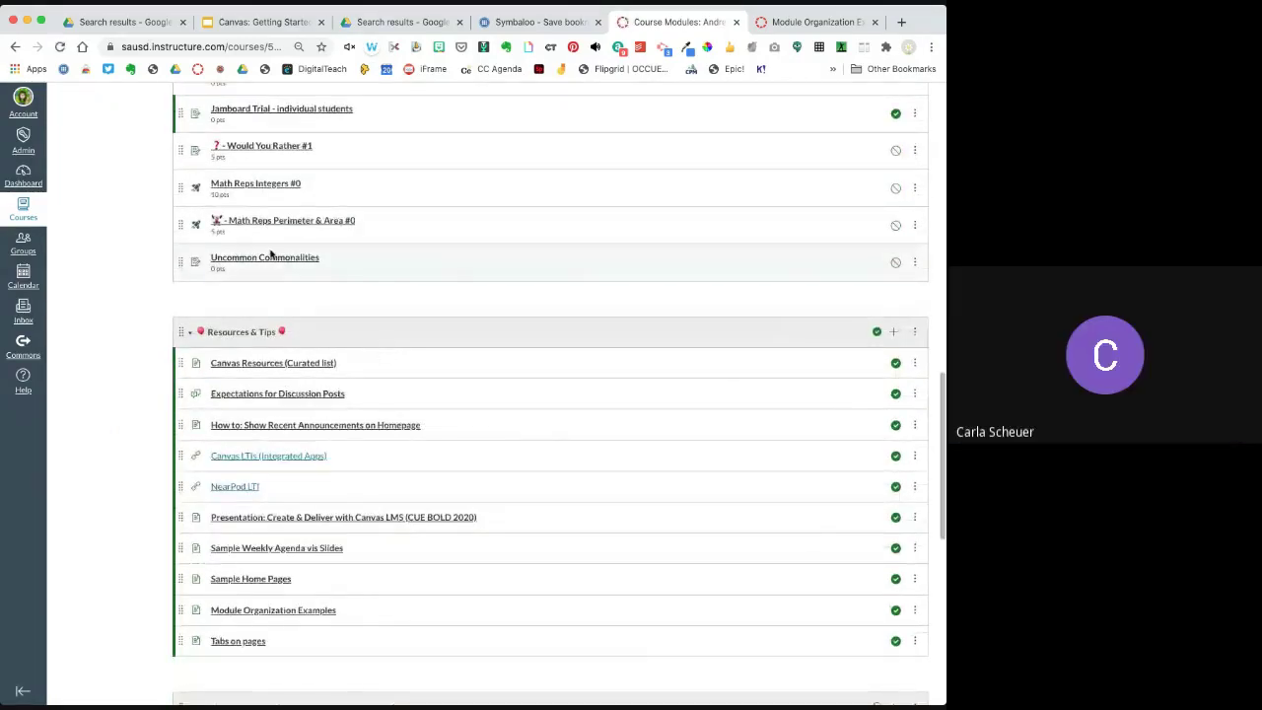
{"action": "left_click", "coordinate": [268, 257]}
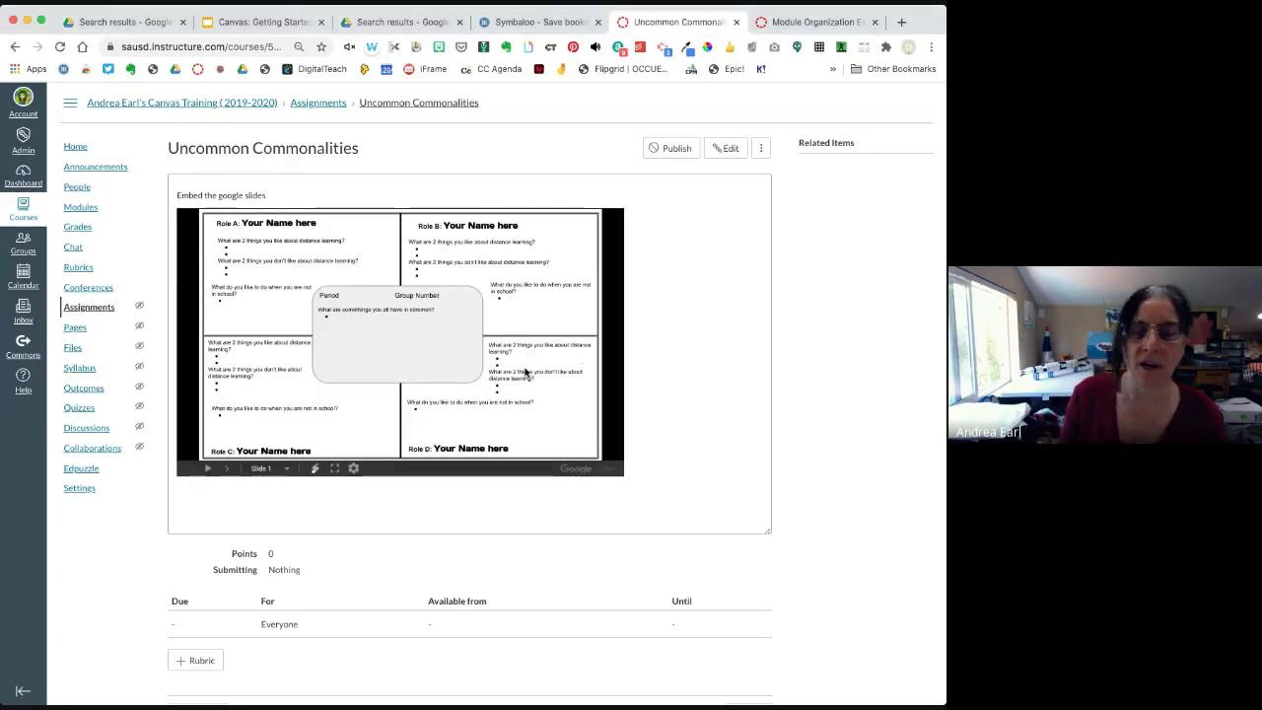
{"action": "left_click", "coordinate": [227, 469]}
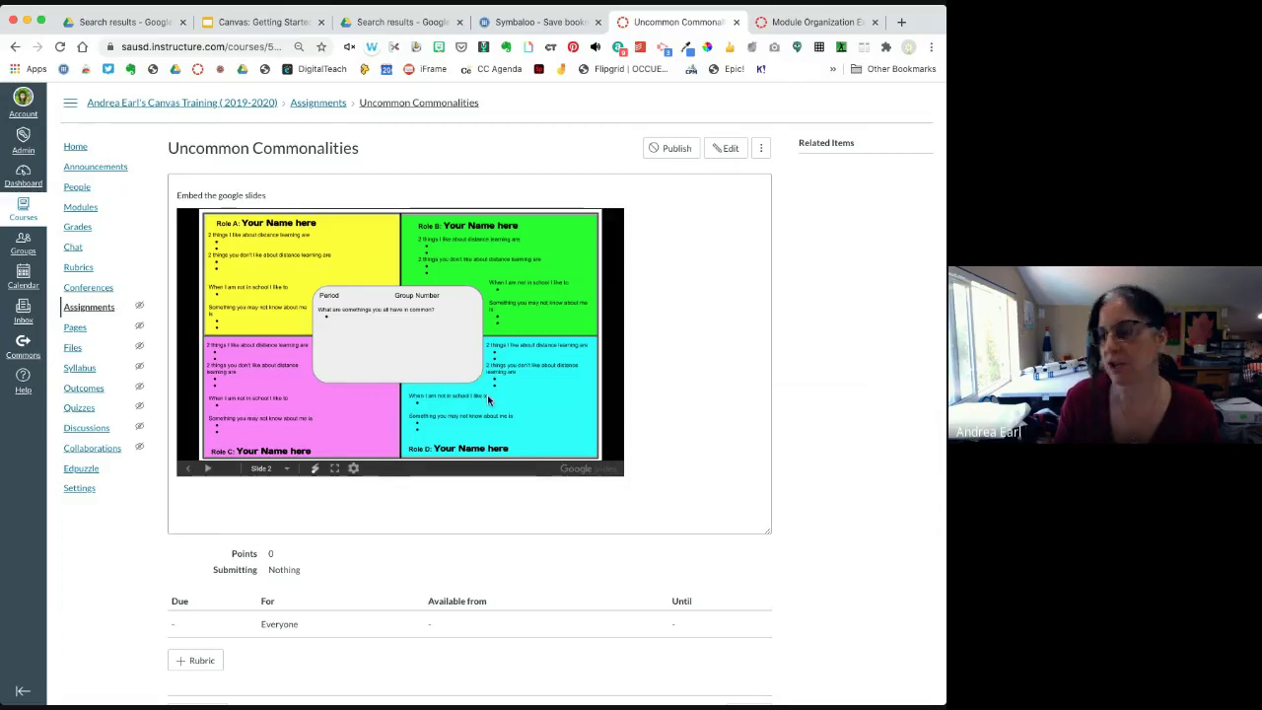
{"action": "left_click", "coordinate": [187, 469]}
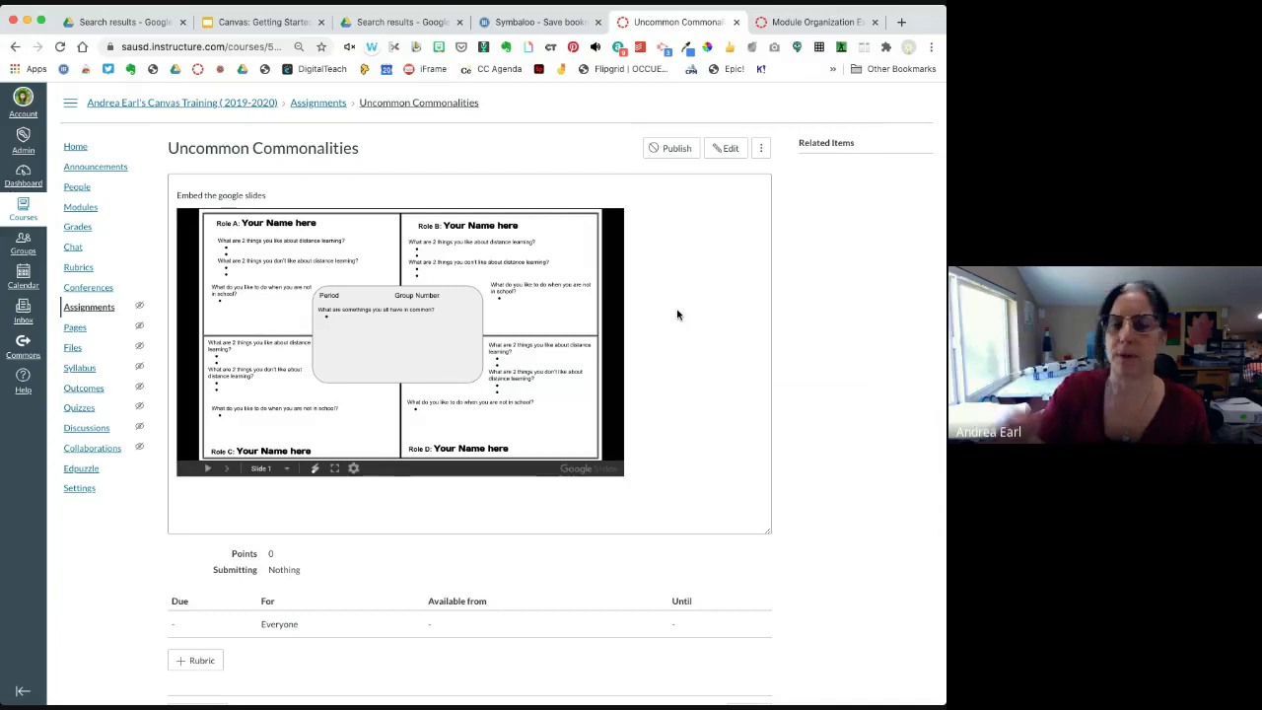
- Open the Uncommon Commonalities assignment for editing and enlarge the description editor to fit the whole embedded slide
{"action": "left_click", "coordinate": [726, 149]}
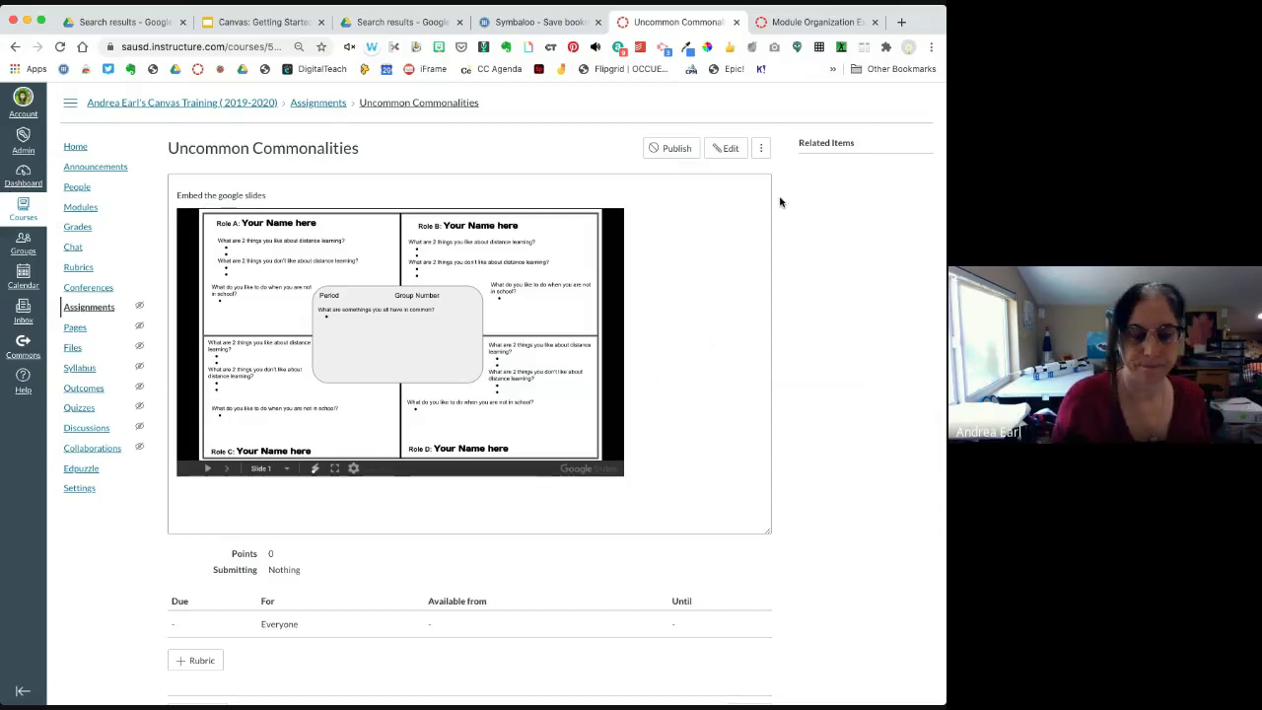
{"action": "left_click", "coordinate": [733, 150]}
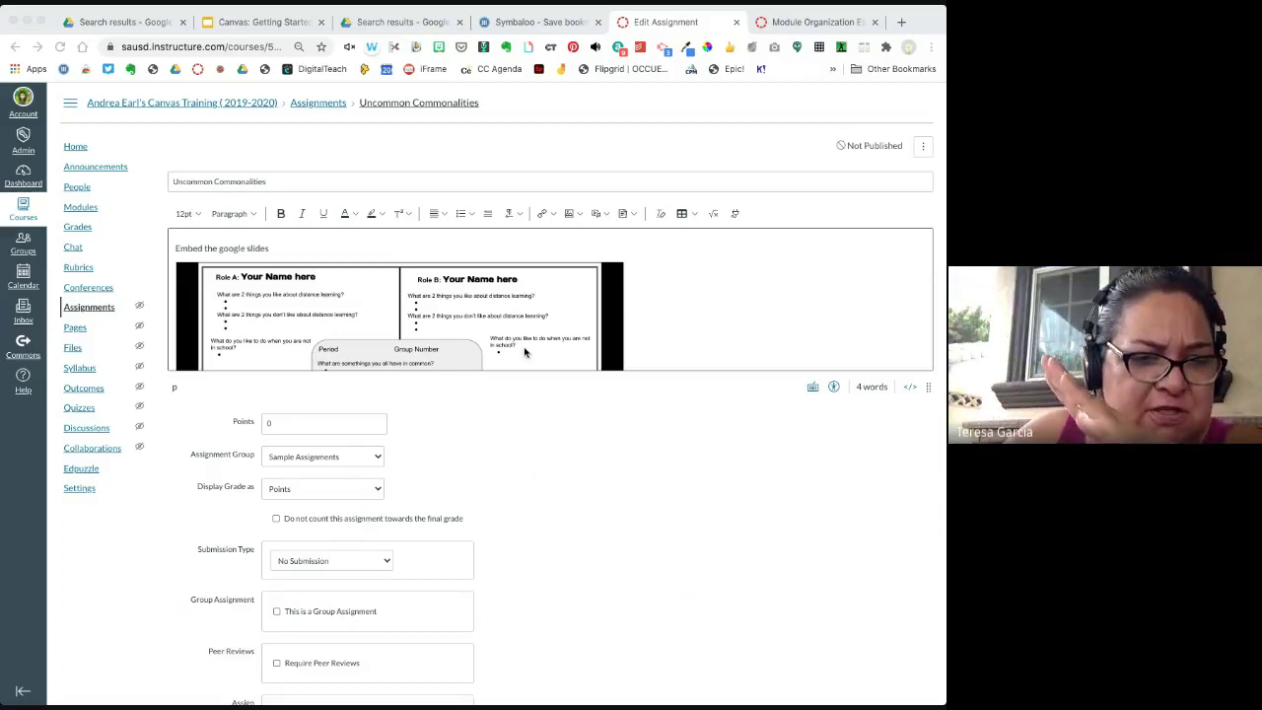
{"action": "key", "text": "super+Tab"}
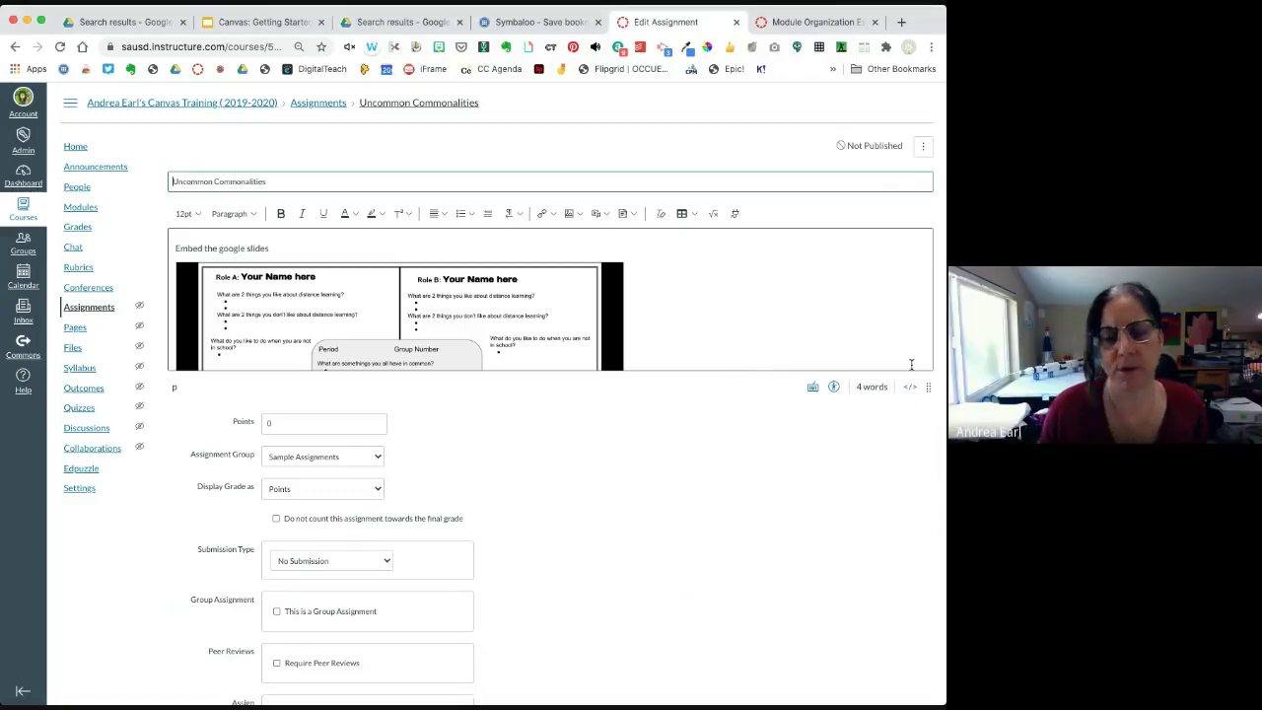
{"action": "left_click_drag", "start_coordinate": [927, 386], "coordinate": [927, 620]}
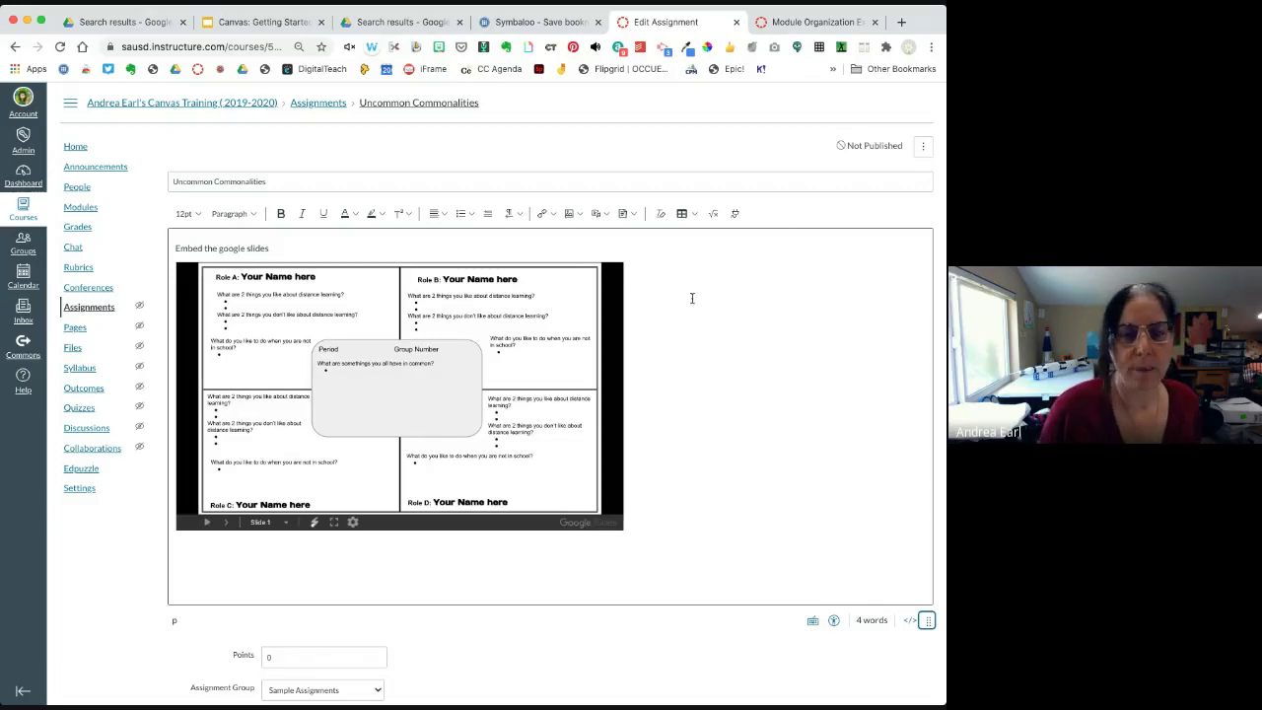
{"action": "scroll", "coordinate": [692, 298], "scroll_direction": "down", "scroll_amount": 3}
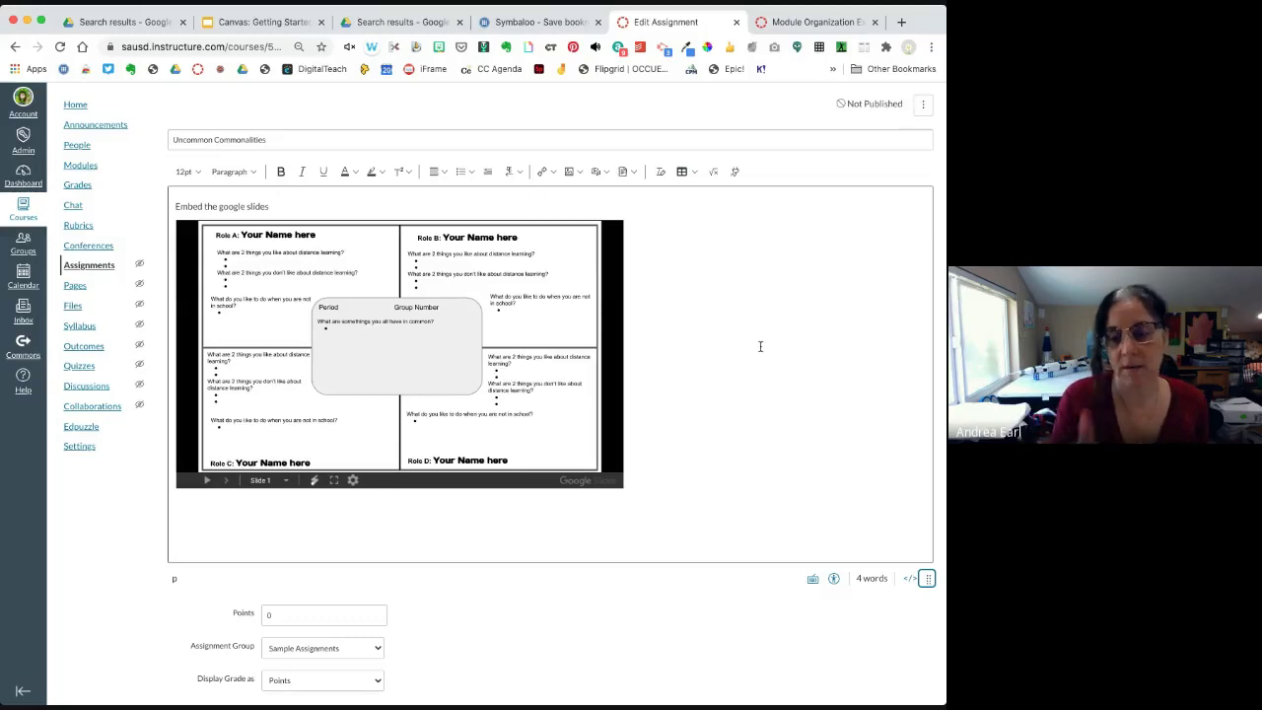
{"action": "scroll", "coordinate": [760, 347], "scroll_direction": "up", "scroll_amount": 1}
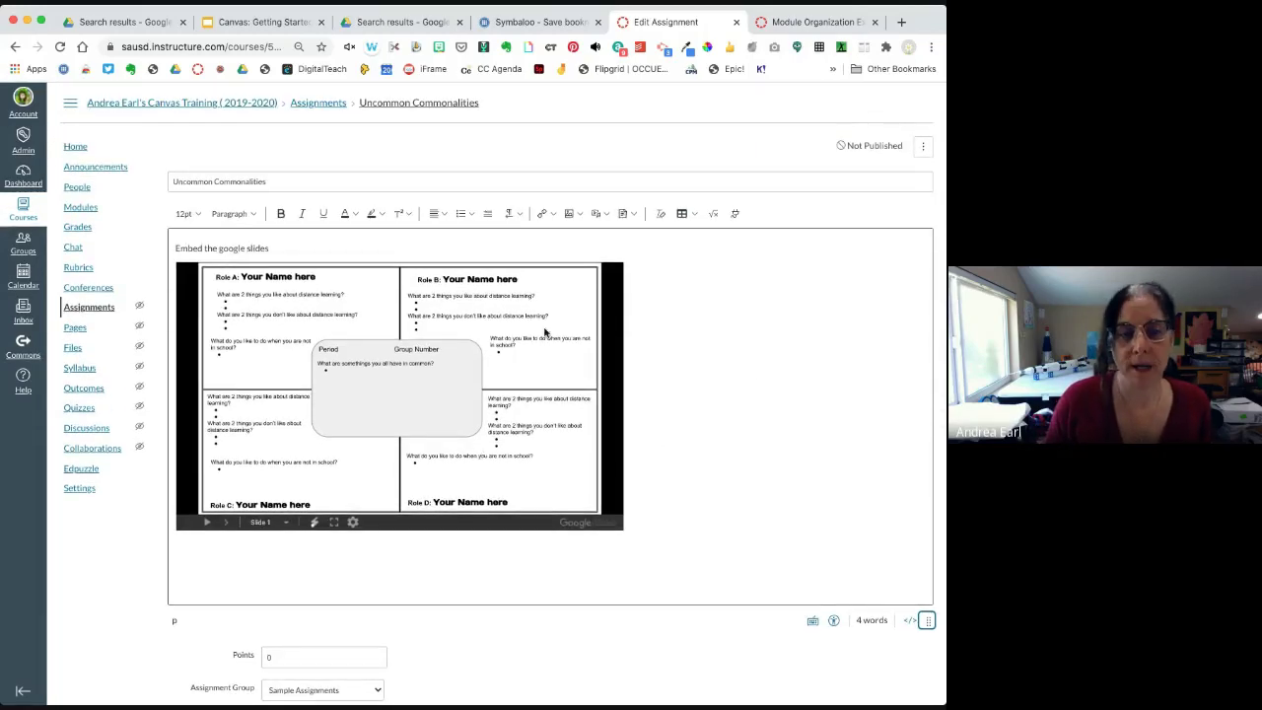
{"action": "scroll", "coordinate": [675, 366], "scroll_direction": "down", "scroll_amount": 3}
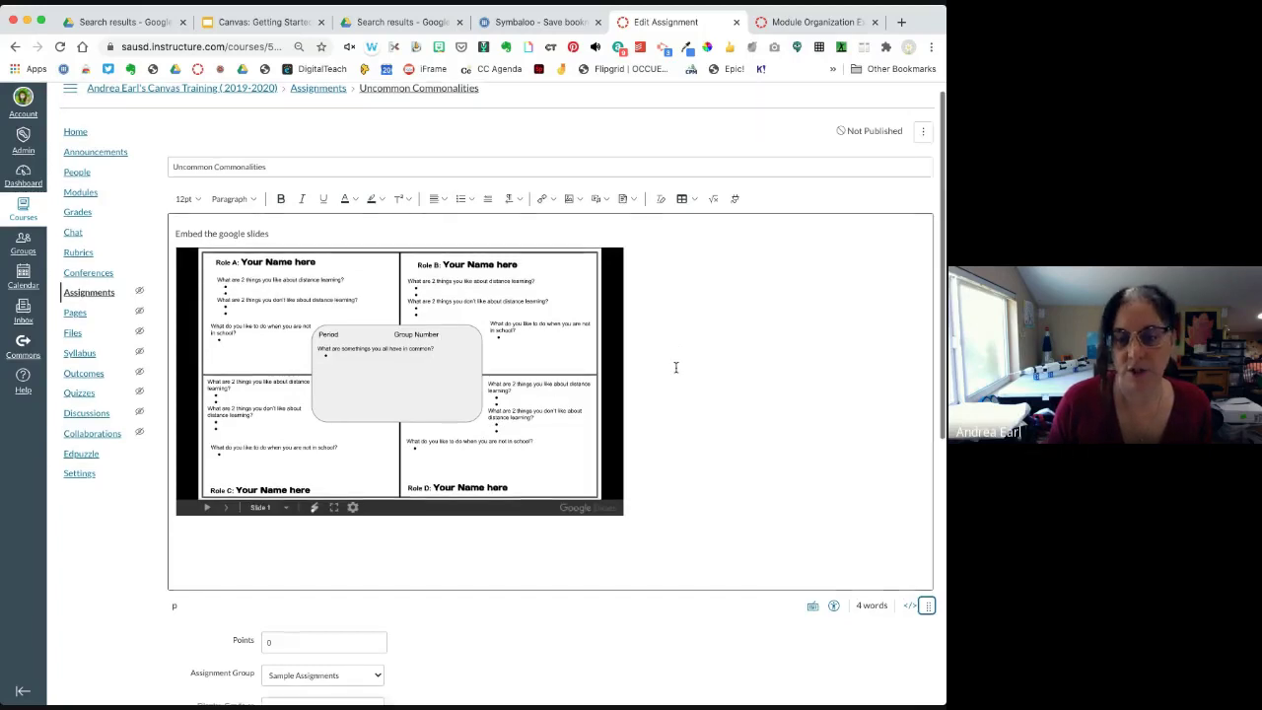
{"action": "scroll", "coordinate": [675, 367], "scroll_direction": "up", "scroll_amount": 3}
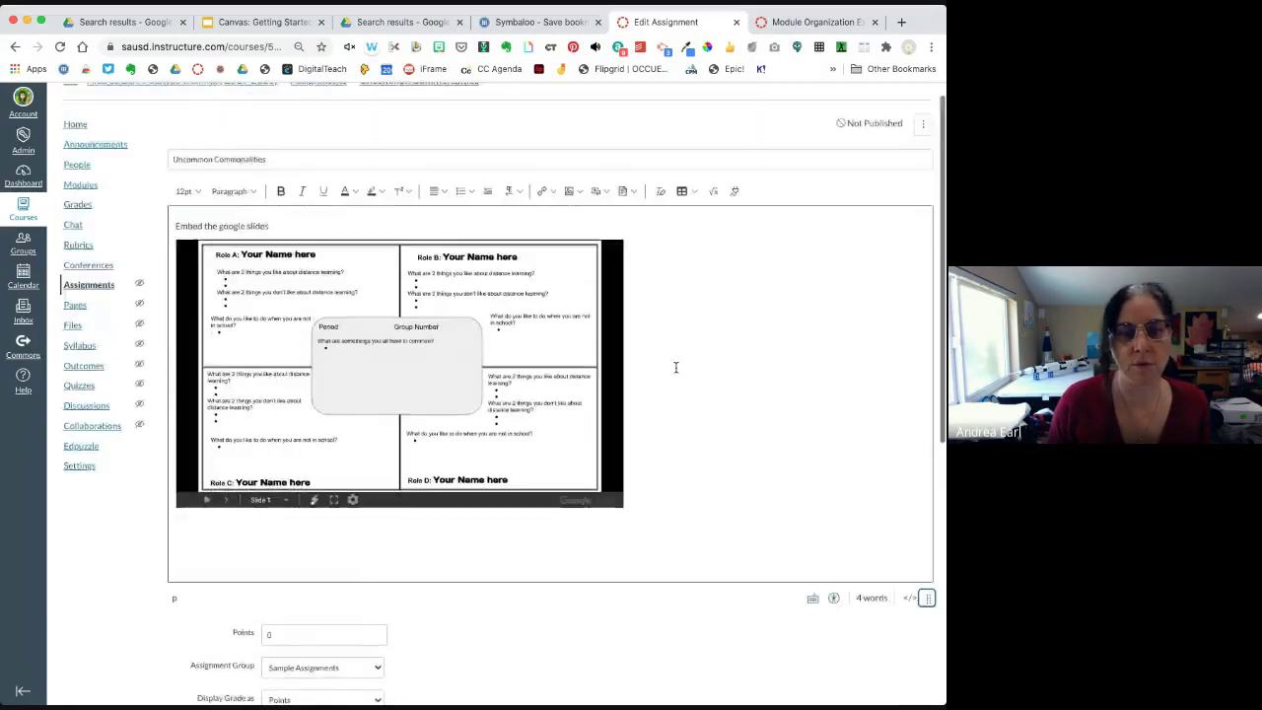
- Set the assignment's submission type to External Tool
{"action": "scroll", "coordinate": [676, 367], "scroll_direction": "down", "scroll_amount": 7}
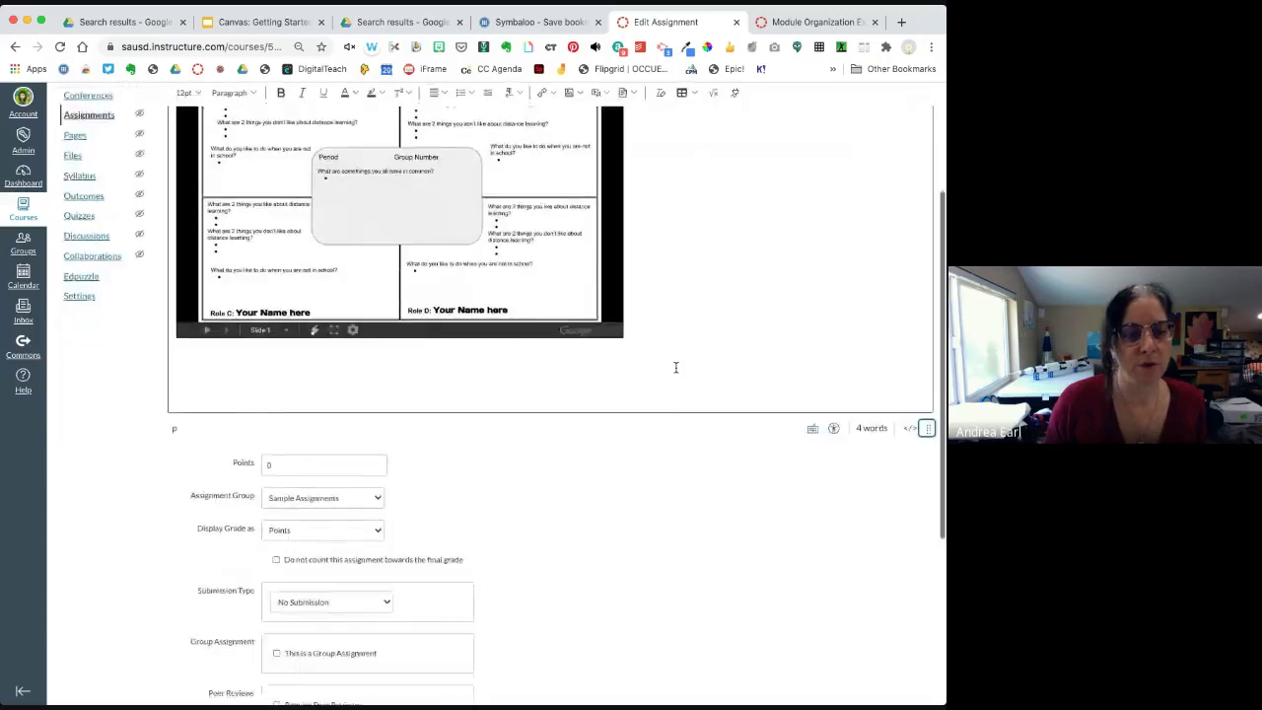
{"action": "scroll", "coordinate": [675, 366], "scroll_direction": "down", "scroll_amount": 1}
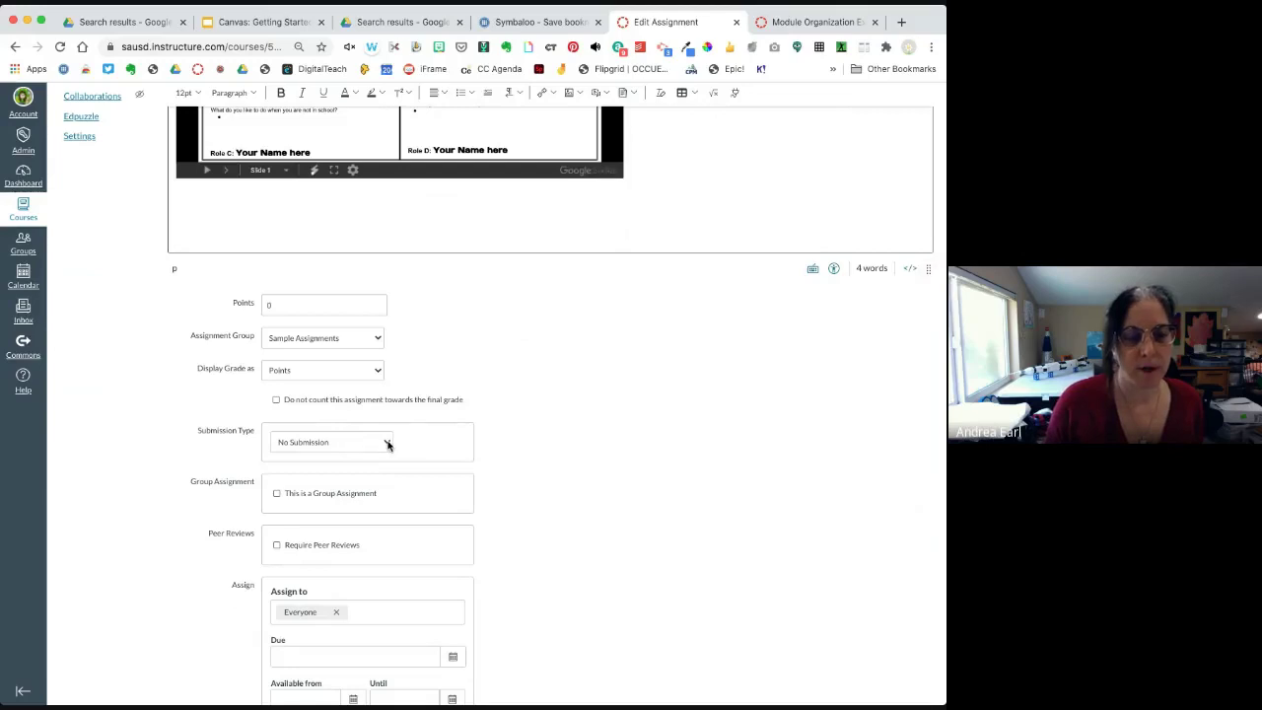
{"action": "left_click", "coordinate": [303, 479]}
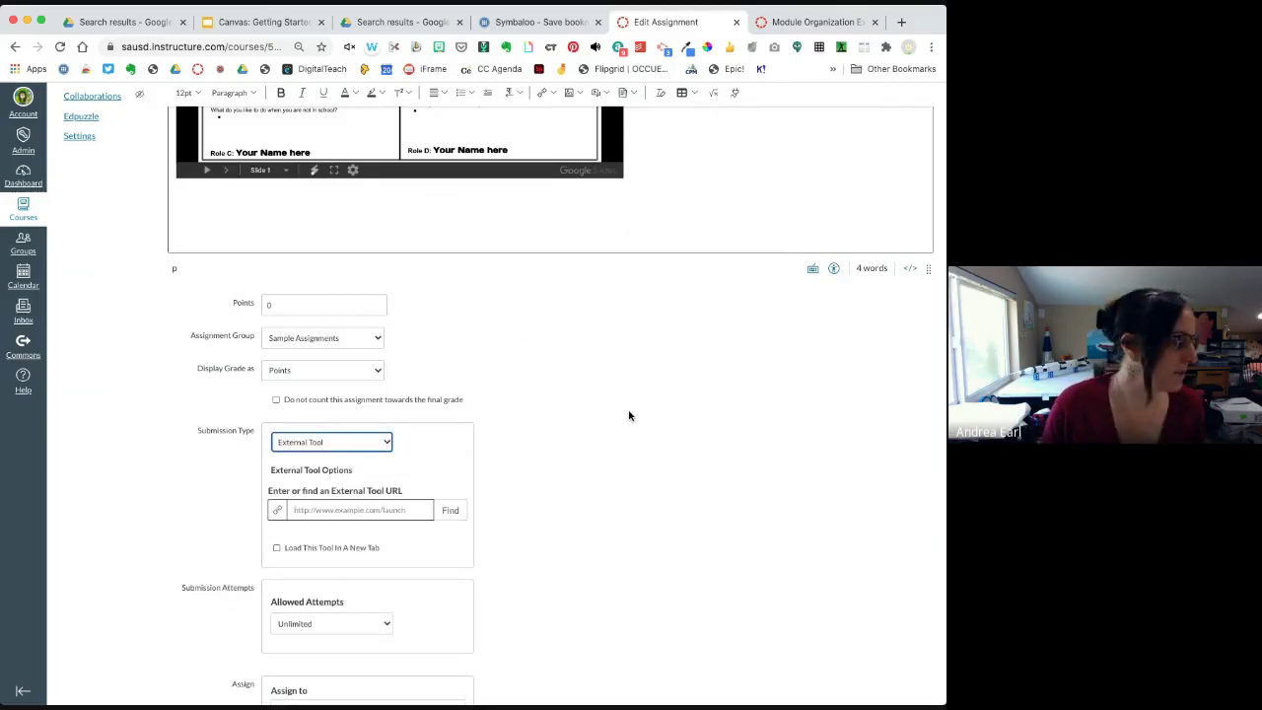
{"action": "scroll", "coordinate": [629, 415], "scroll_direction": "down", "scroll_amount": 1}
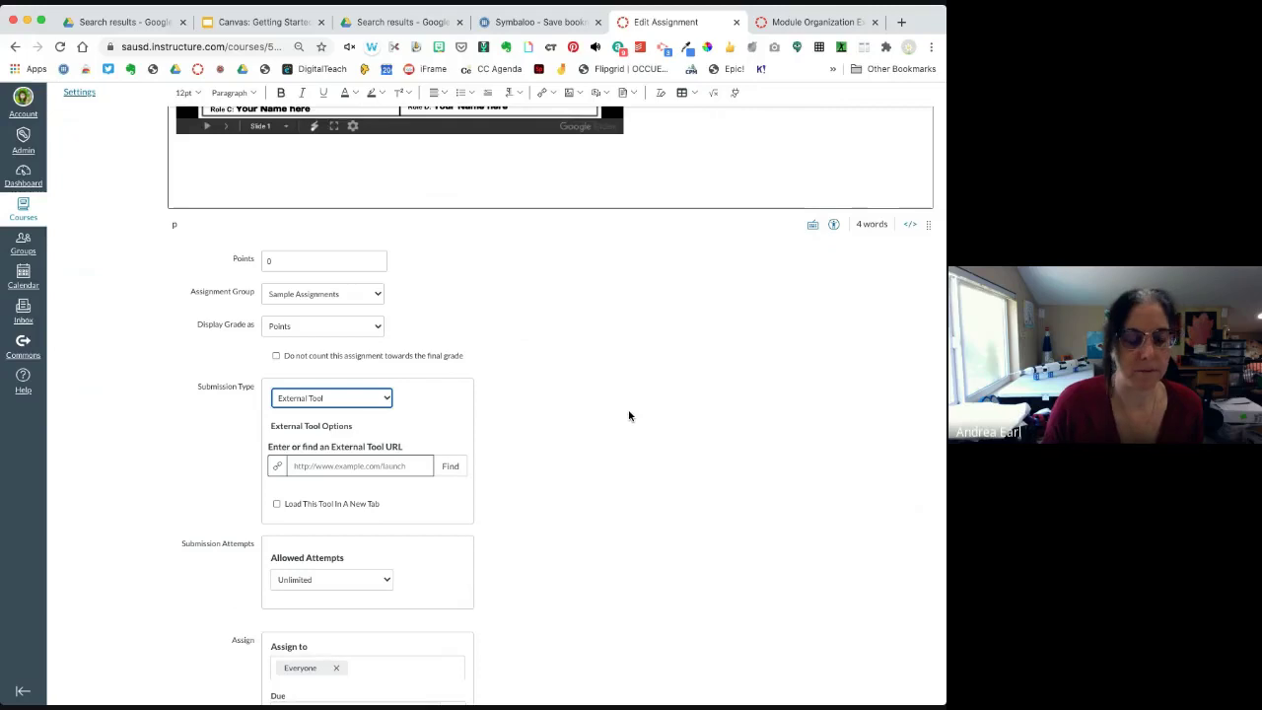
- Find the first Google Drive Cloud Assignment entry among the external tools and open its Drive file picker
{"action": "left_click", "coordinate": [450, 467]}
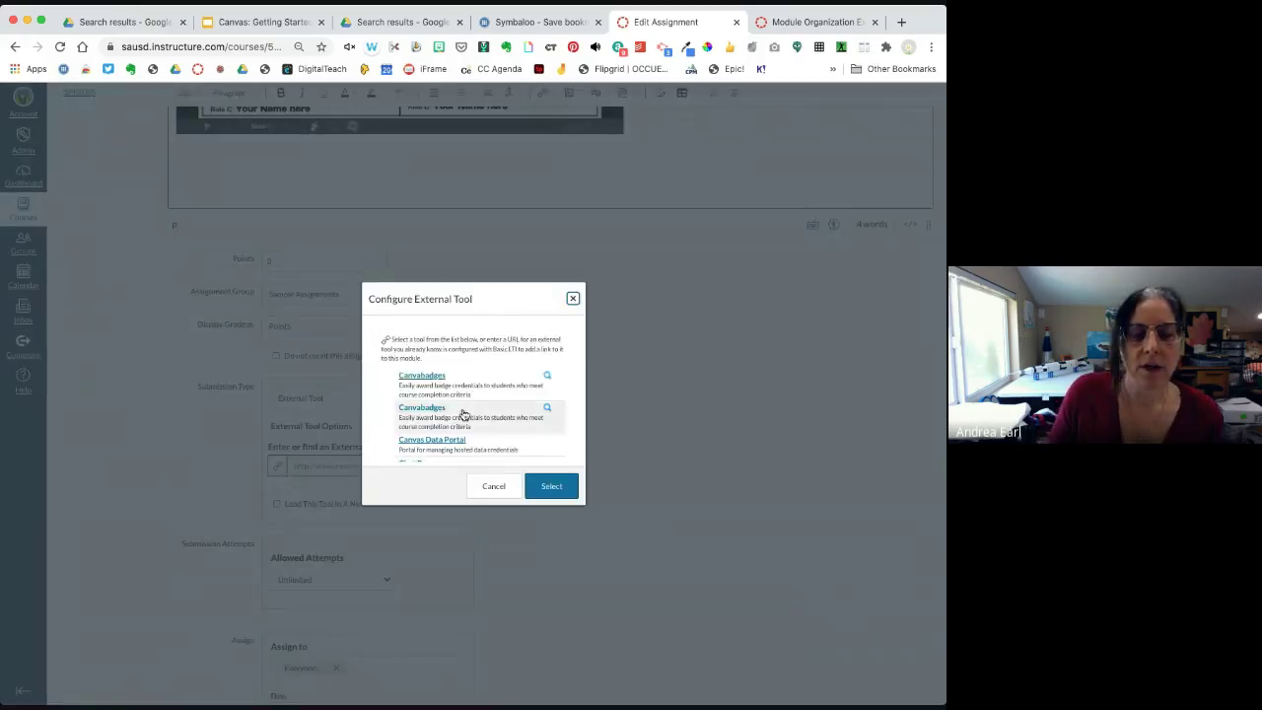
{"action": "scroll", "coordinate": [471, 399], "scroll_direction": "down", "scroll_amount": 1}
{"action": "scroll", "coordinate": [473, 399], "scroll_direction": "down", "scroll_amount": 5}
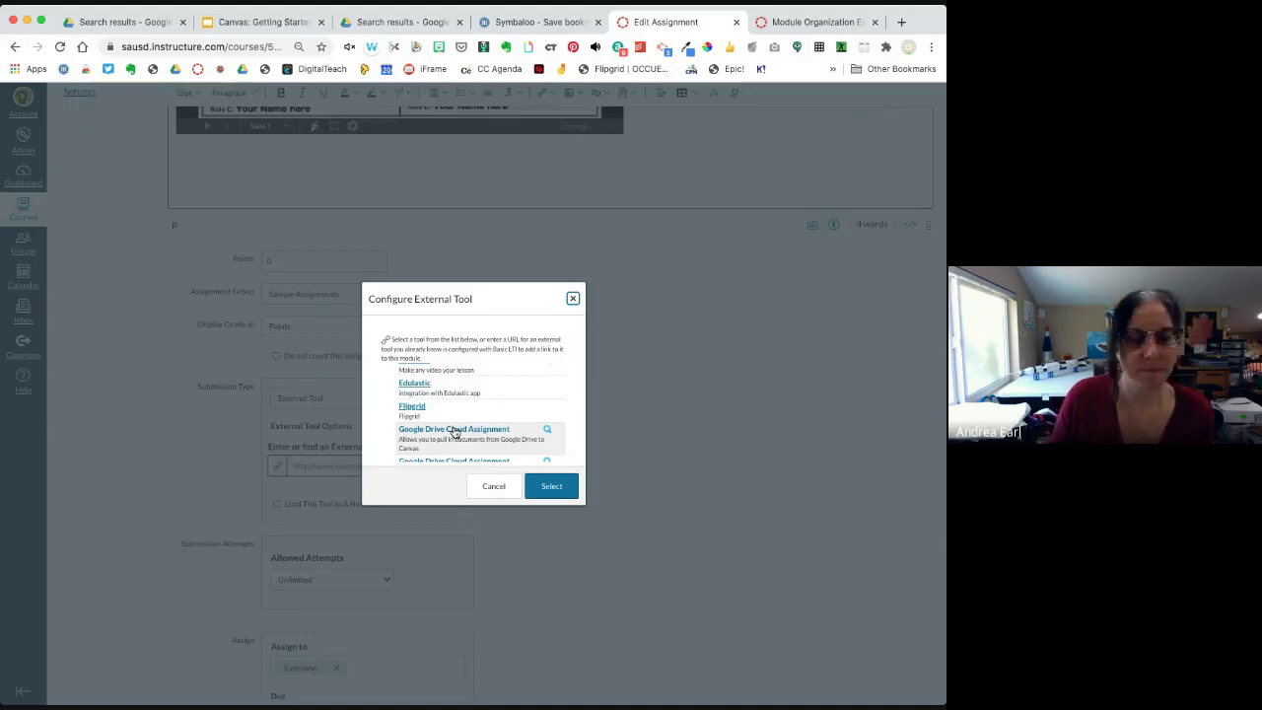
{"action": "left_click", "coordinate": [454, 430]}
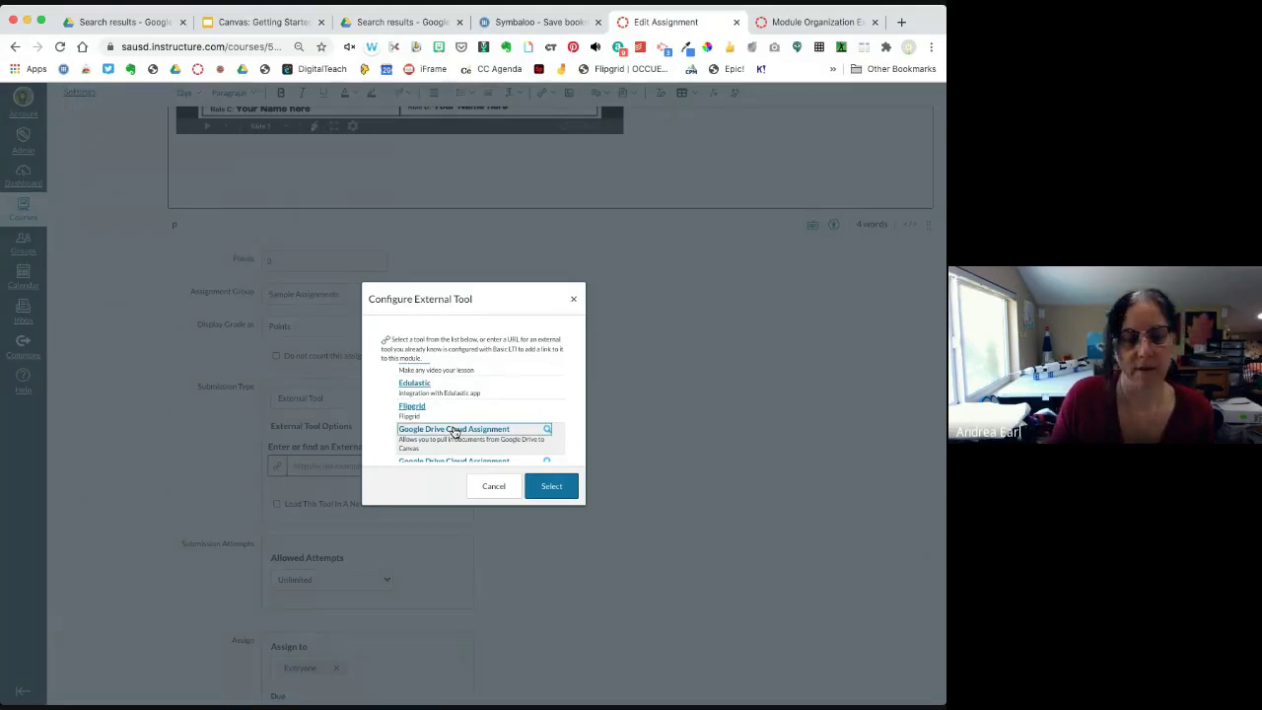
{"action": "left_click", "coordinate": [454, 430]}
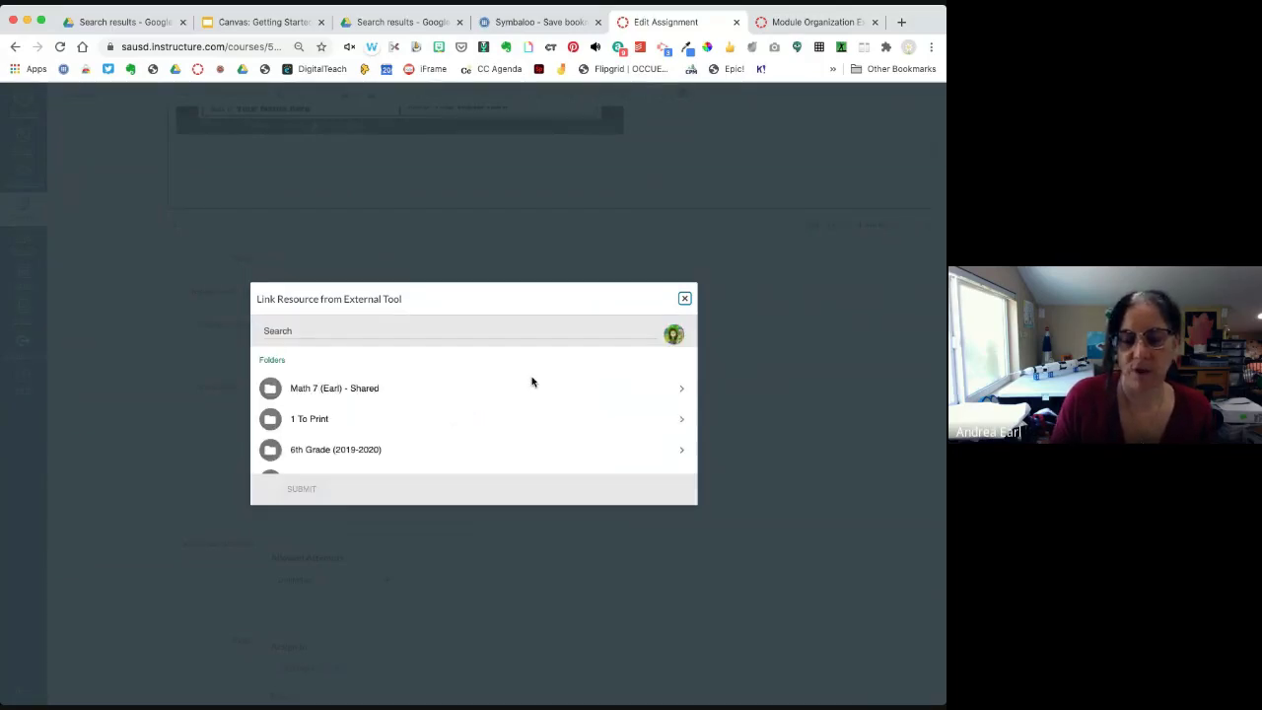
- Search the cloud assignment's Drive files for "uncommon"
{"action": "left_click", "coordinate": [329, 329]}
{"action": "type", "text": "url"}
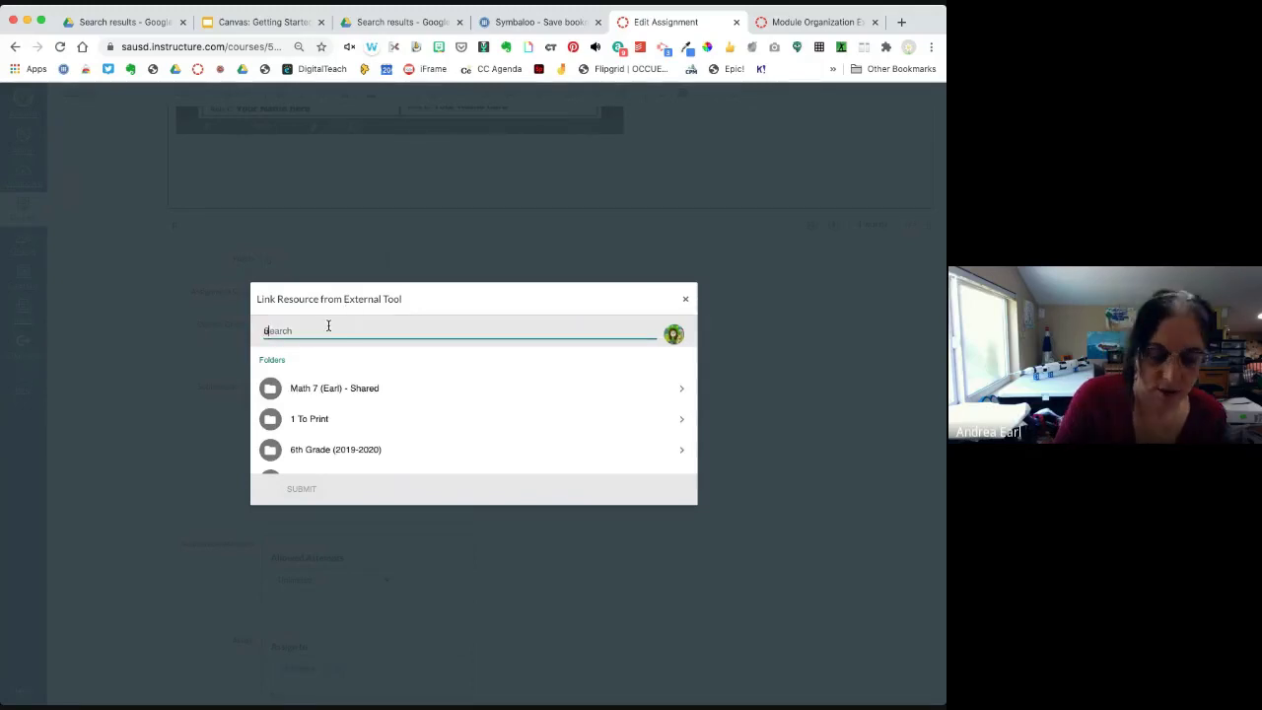
{"action": "type", "text": "c"}
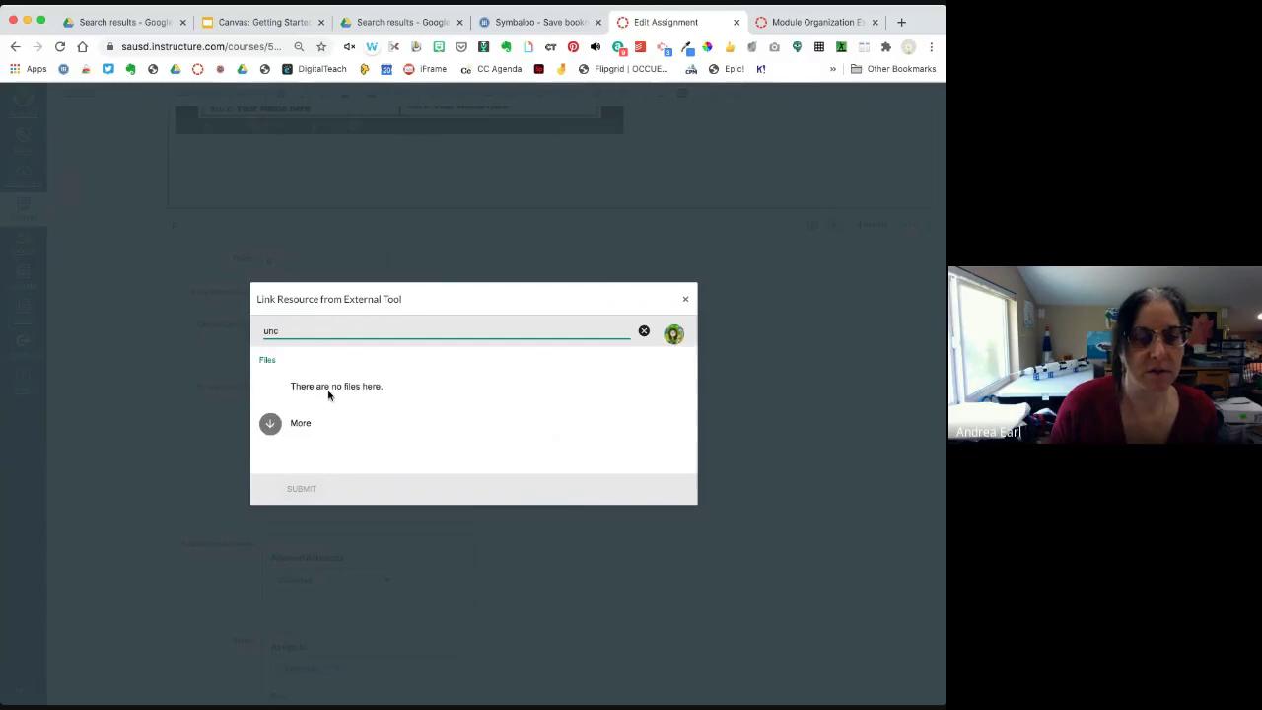
{"action": "type", "text": "ommon"}
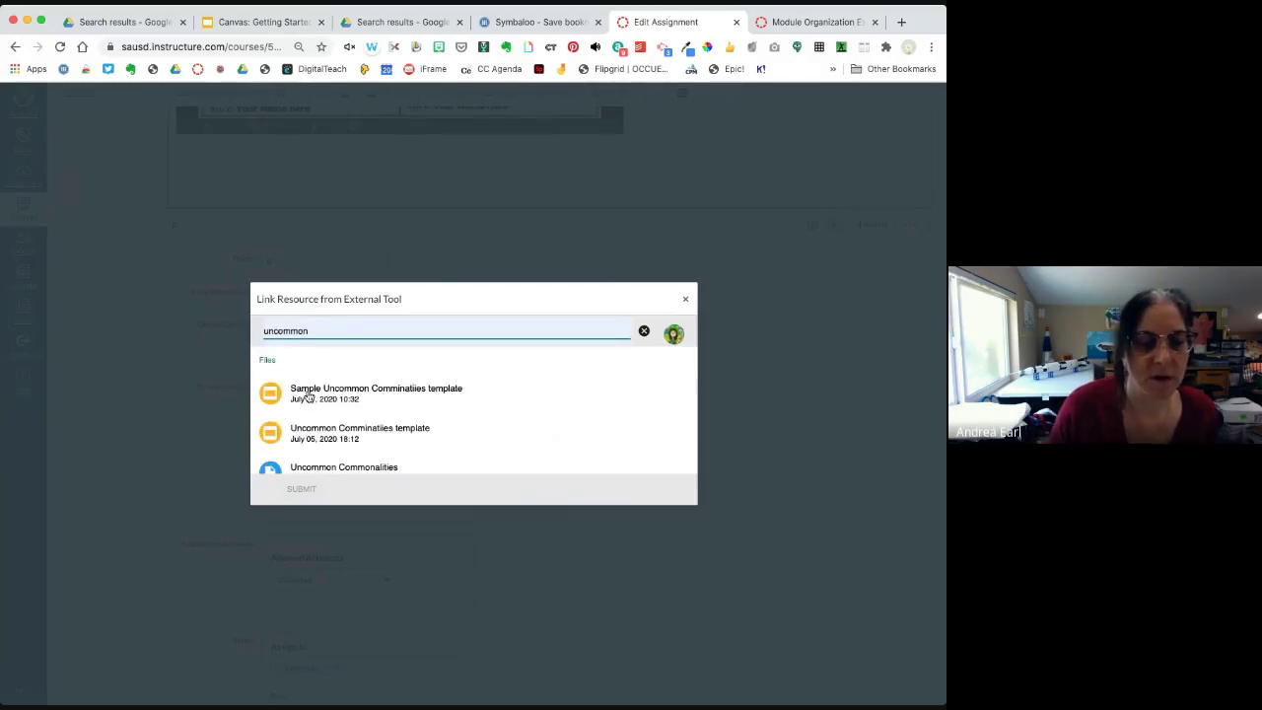
- Link the Sample Uncommon Comminatiies template as the cloud assignment document and save the assignment without publishing it
{"action": "left_click", "coordinate": [308, 395]}
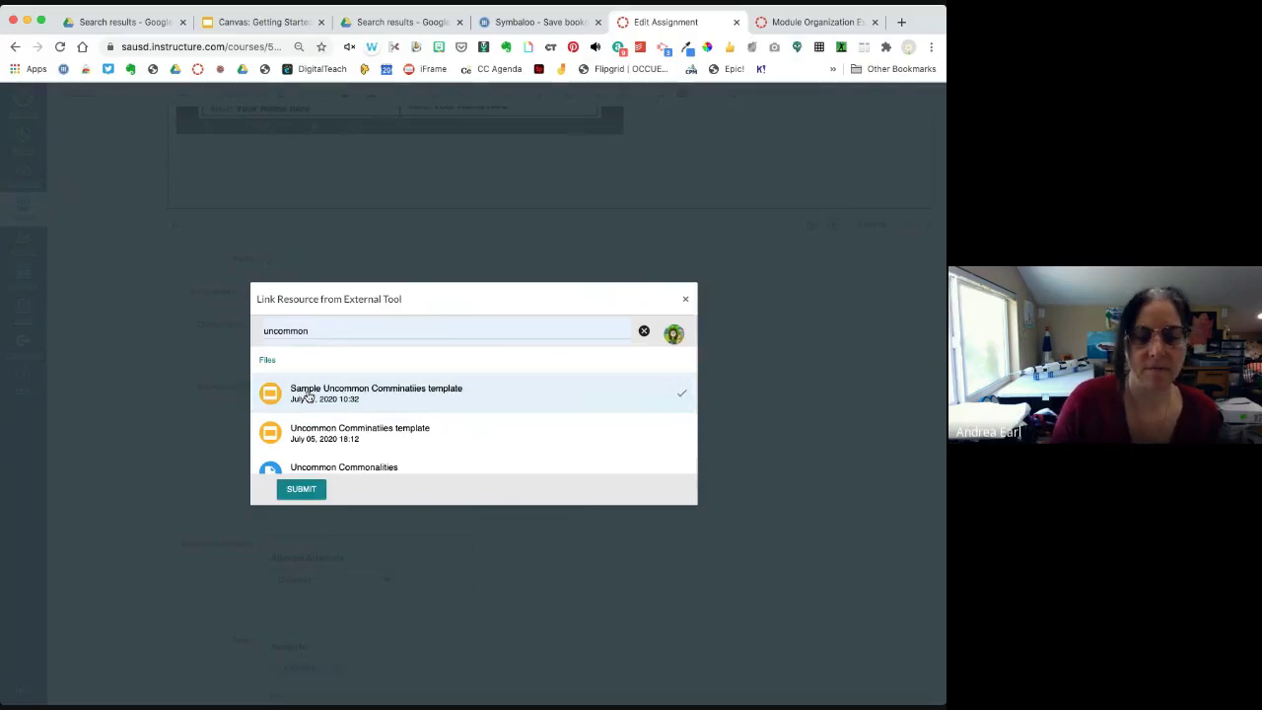
{"action": "left_click", "coordinate": [298, 492]}
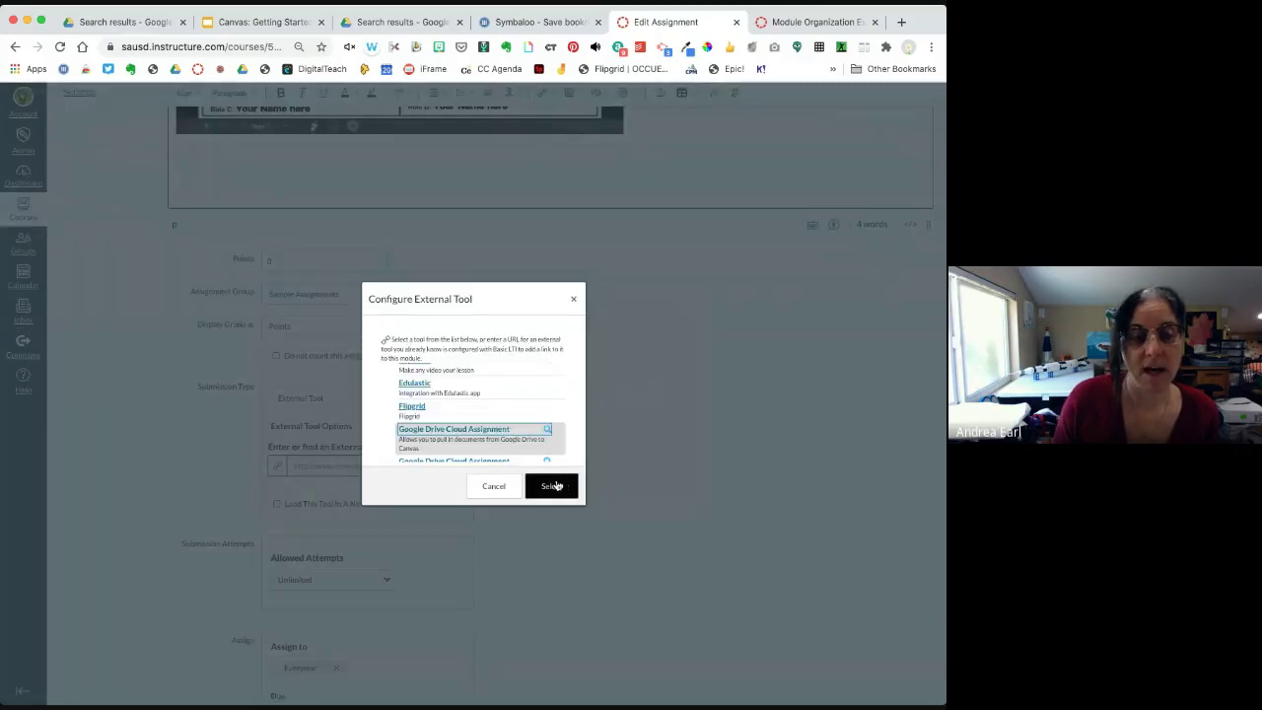
{"action": "left_click", "coordinate": [557, 485]}
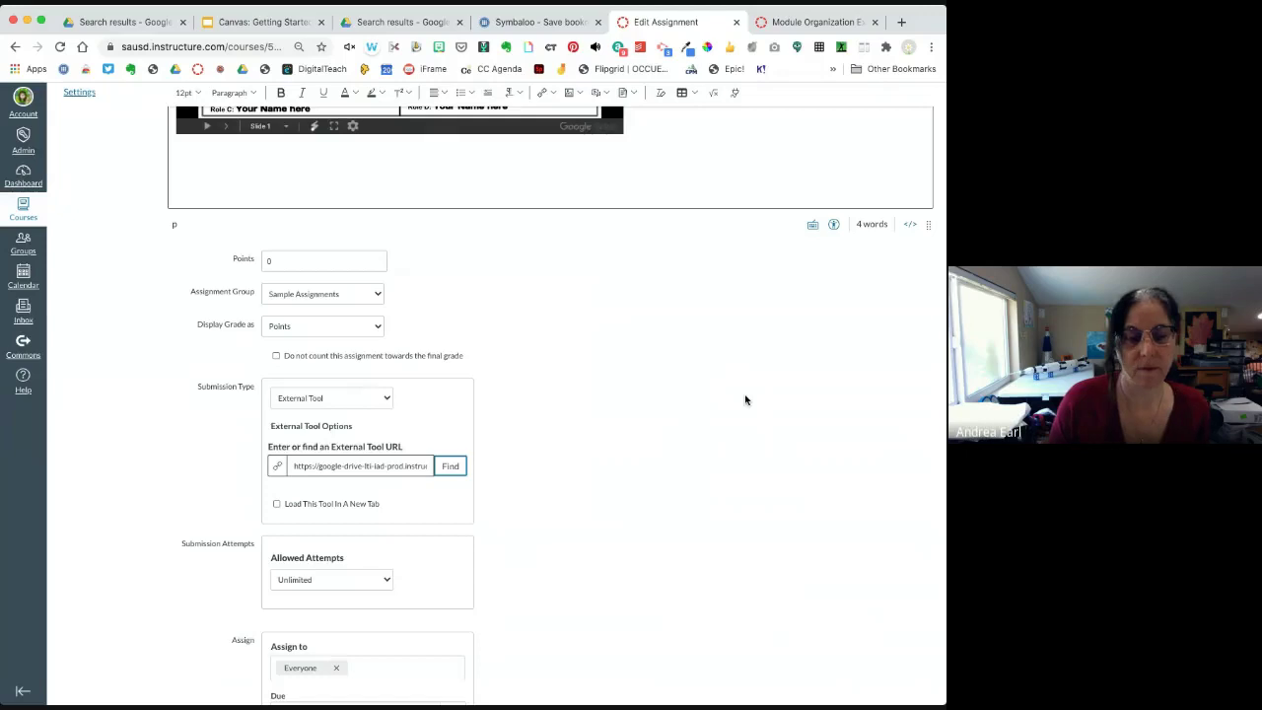
{"action": "scroll", "coordinate": [745, 399], "scroll_direction": "down", "scroll_amount": 3}
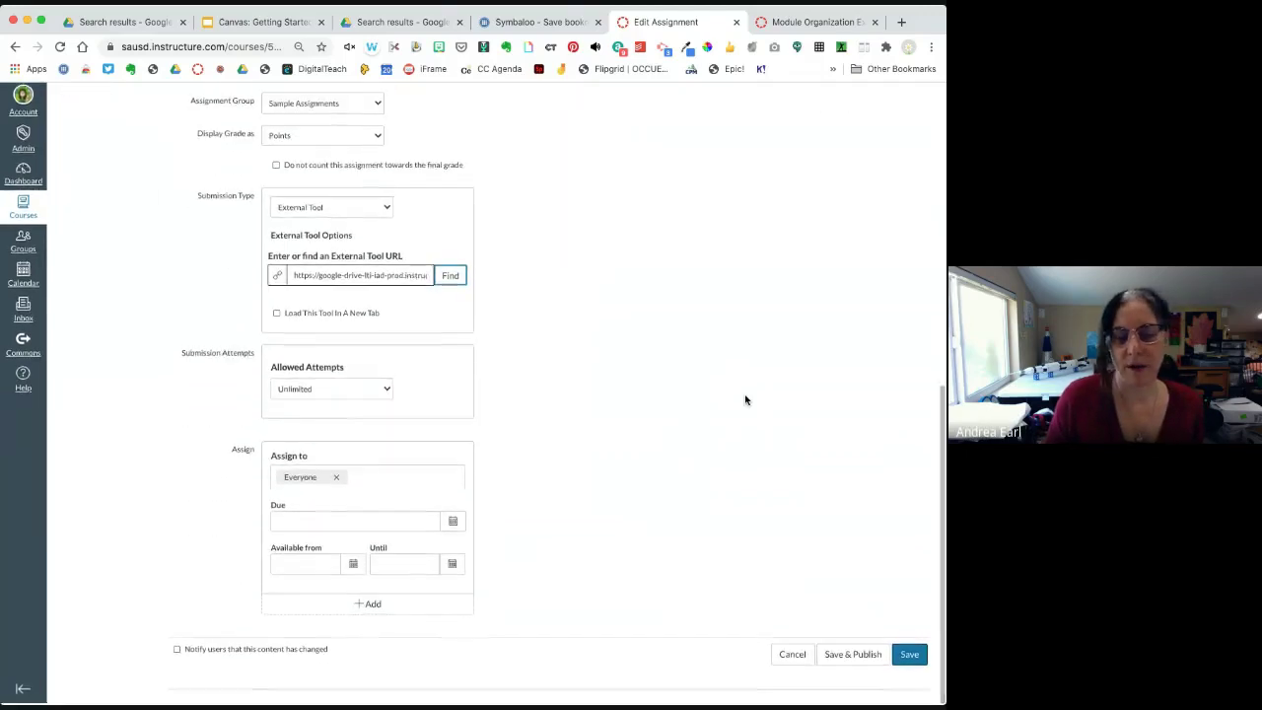
{"action": "left_click", "coordinate": [908, 656]}
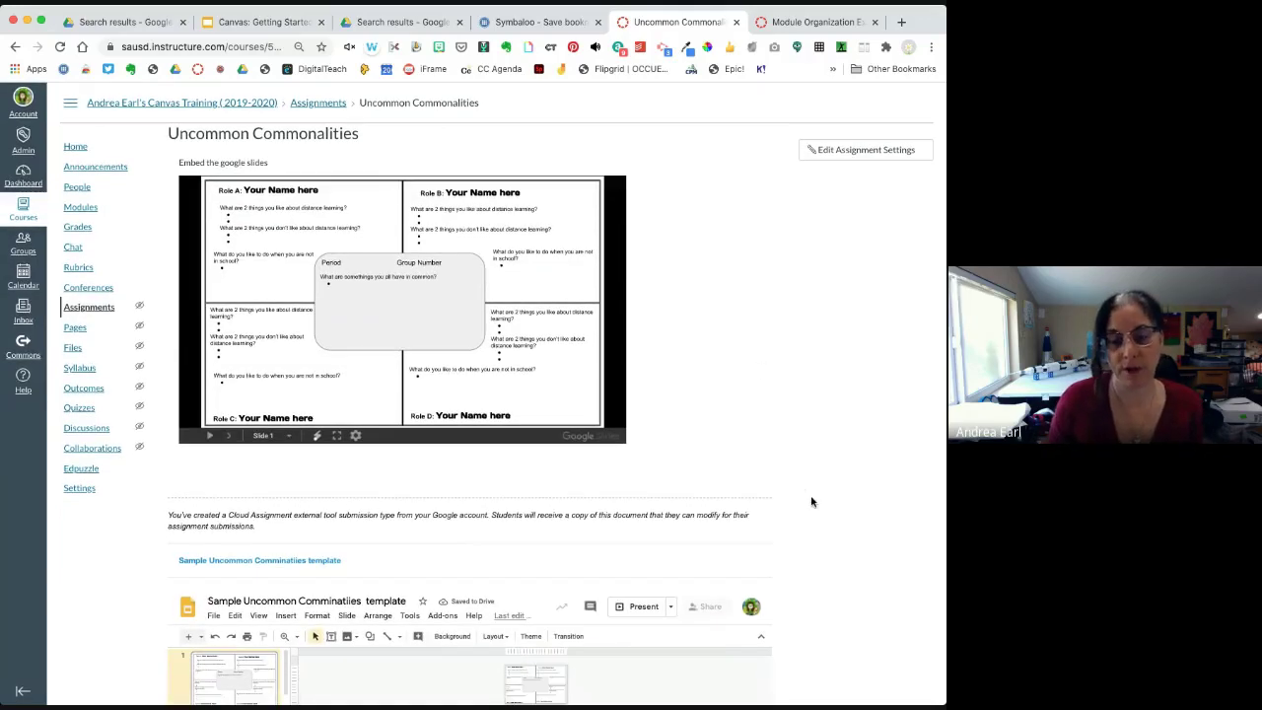
- Open the linked Sample Uncommon Comminatiies template to view its slides, and return to the assignment
{"action": "scroll", "coordinate": [808, 498], "scroll_direction": "down", "scroll_amount": 2}
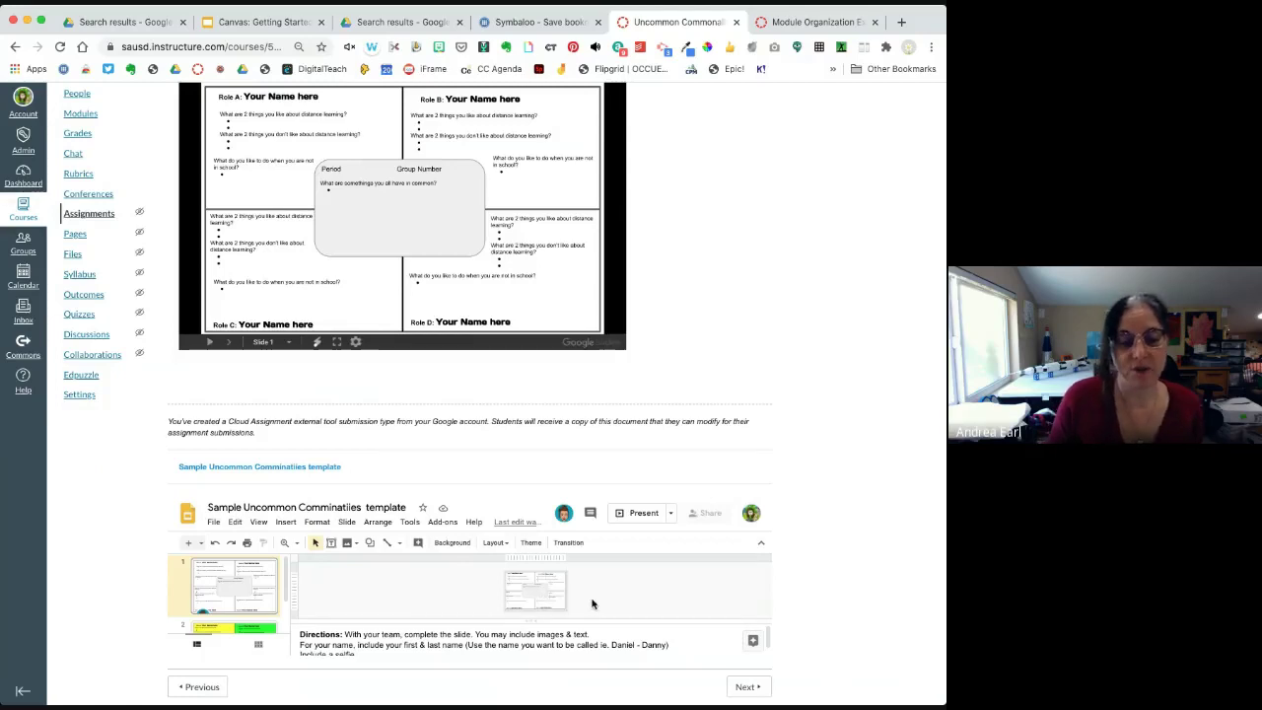
{"action": "left_click", "coordinate": [245, 468]}
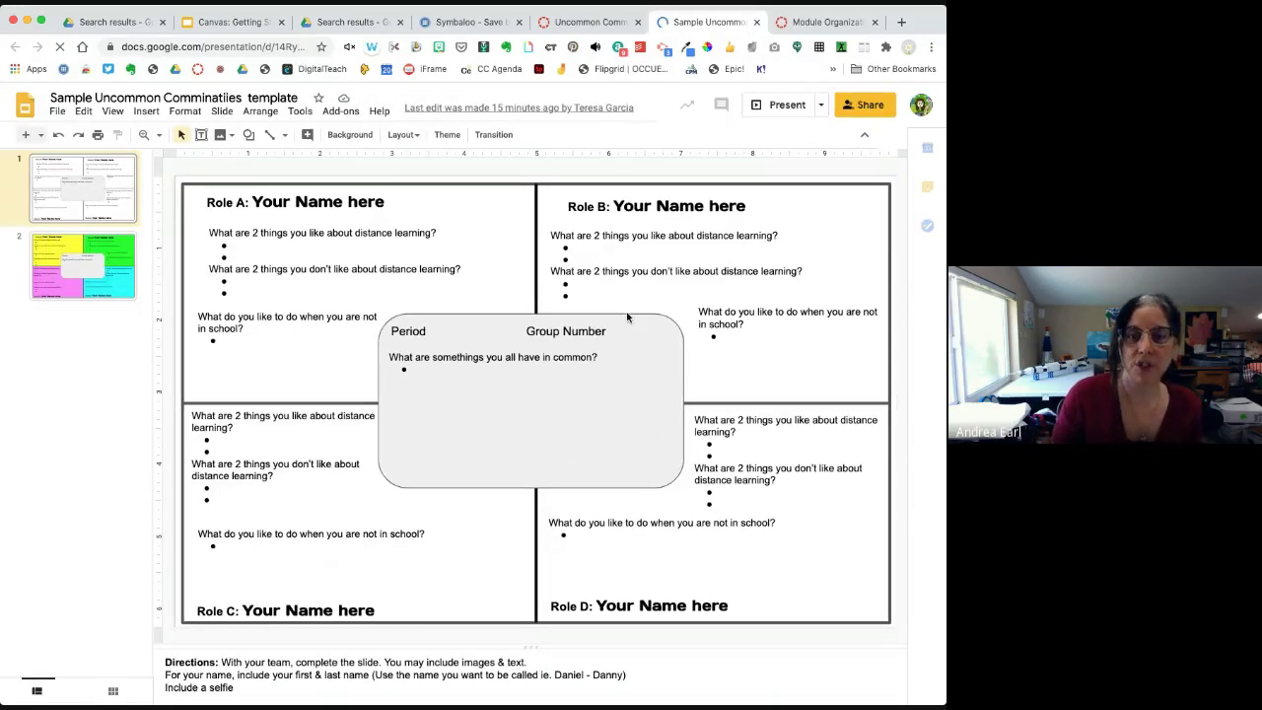
{"action": "left_click", "coordinate": [756, 24]}
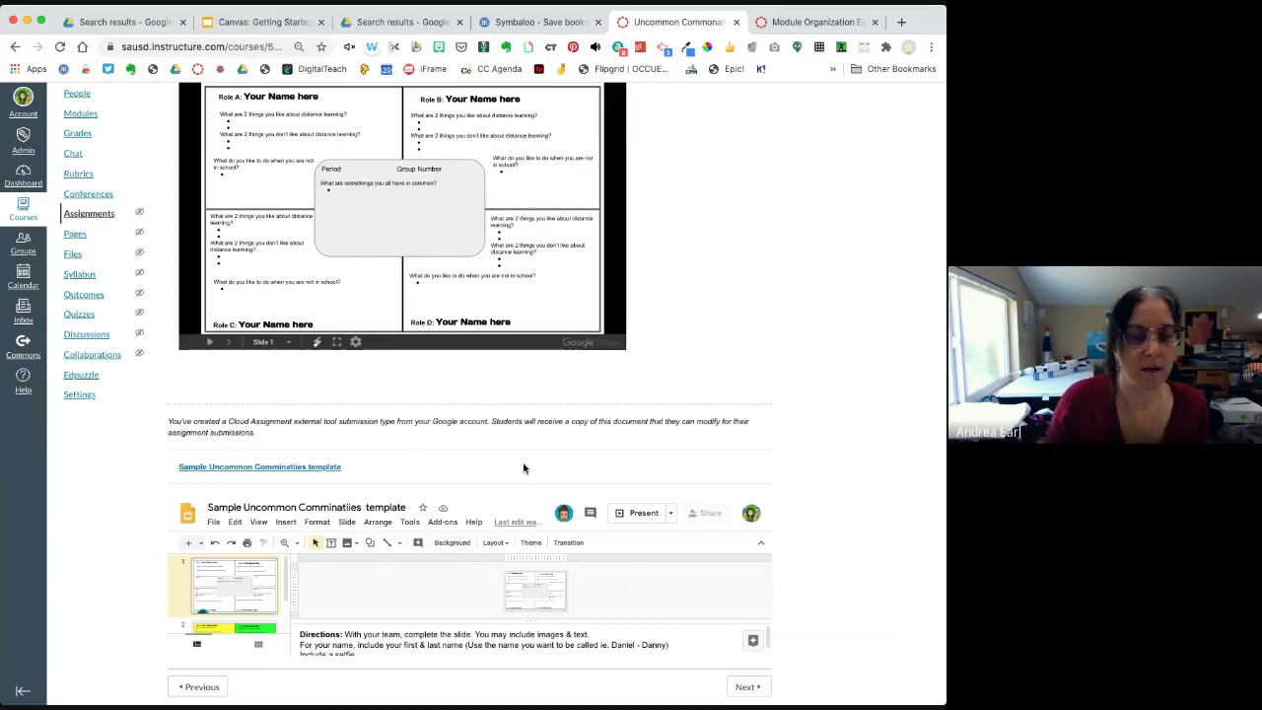
- Edit the Uncommon Commonalities assignment's settings and choose Google Drive Cloud Assignment as its external tool
{"action": "scroll", "coordinate": [426, 480], "scroll_direction": "up", "scroll_amount": 3}
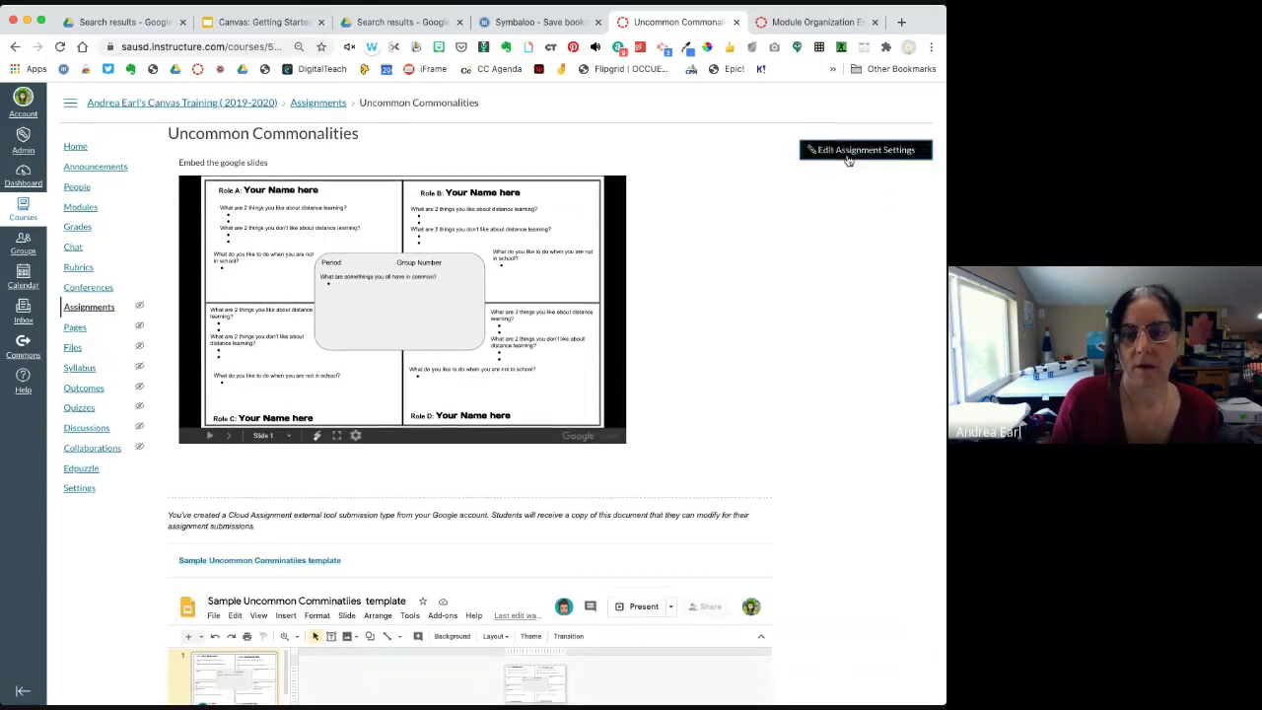
{"action": "left_click", "coordinate": [840, 160]}
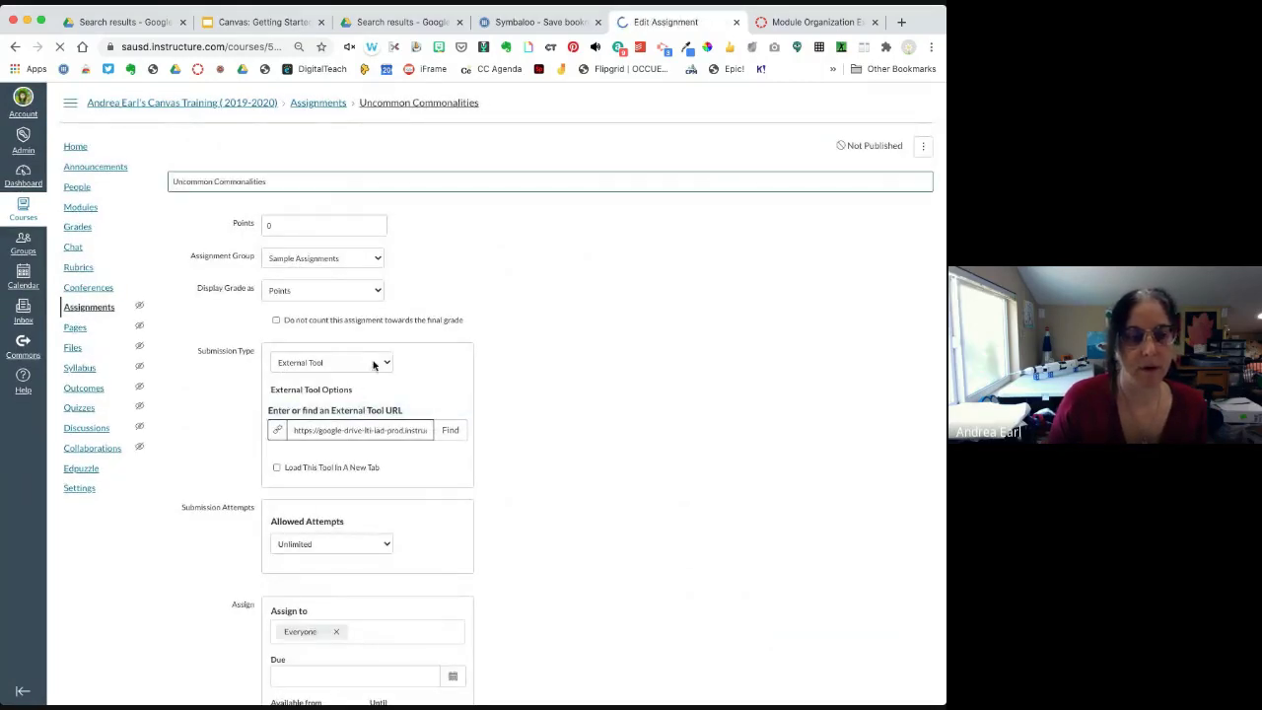
{"action": "scroll", "coordinate": [545, 489], "scroll_direction": "down", "scroll_amount": 2}
{"action": "scroll", "coordinate": [545, 489], "scroll_direction": "down", "scroll_amount": 1}
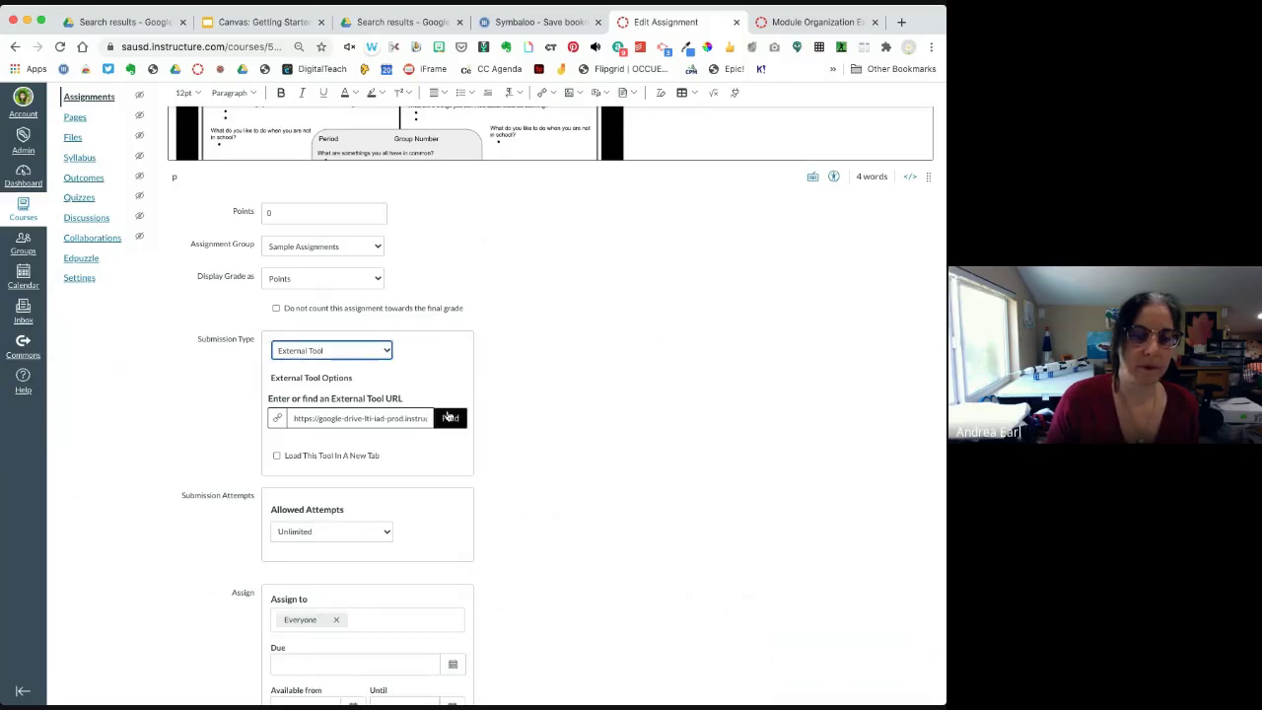
{"action": "left_click", "coordinate": [448, 419]}
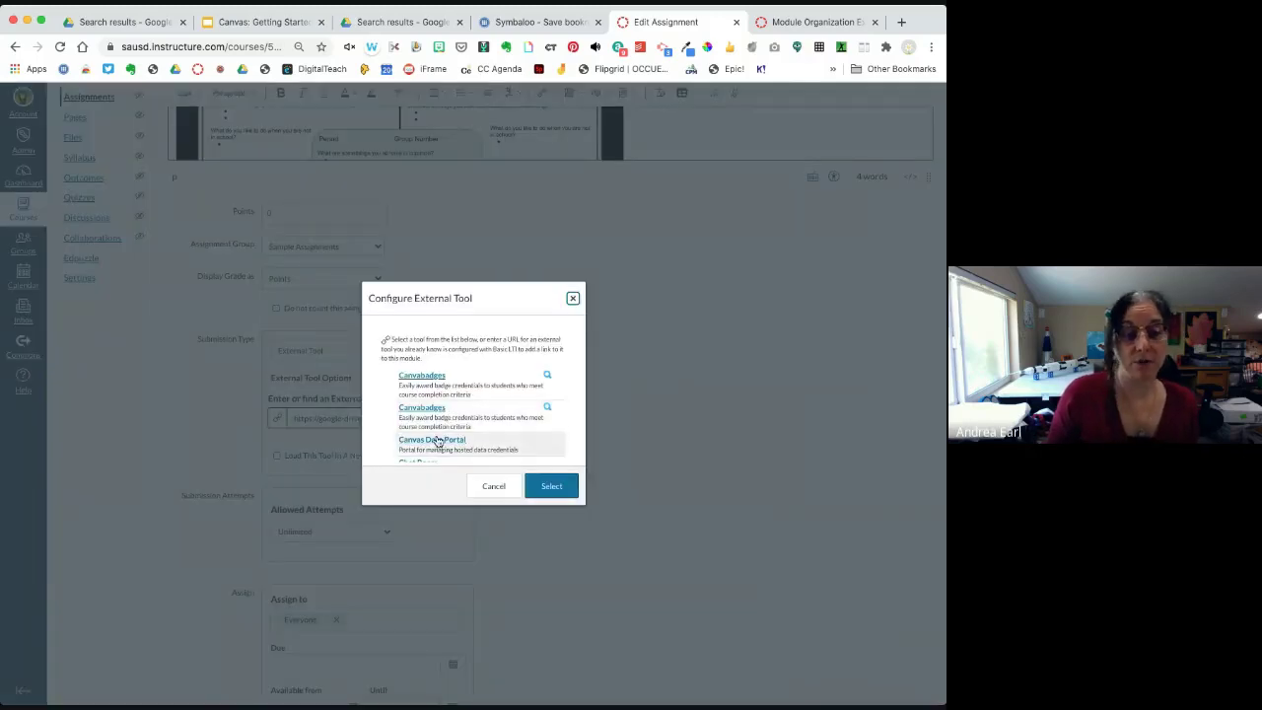
{"action": "scroll", "coordinate": [488, 408], "scroll_direction": "down", "scroll_amount": 2}
{"action": "scroll", "coordinate": [490, 408], "scroll_direction": "down", "scroll_amount": 5}
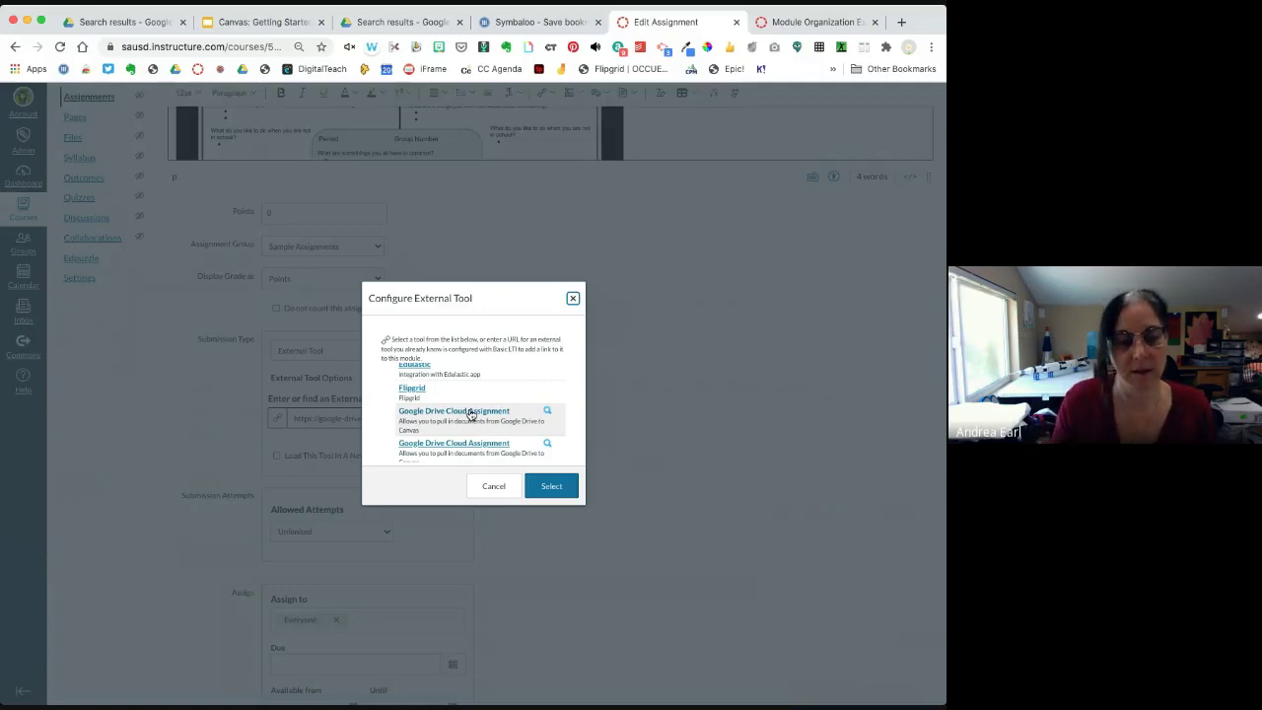
{"action": "left_click", "coordinate": [553, 485]}
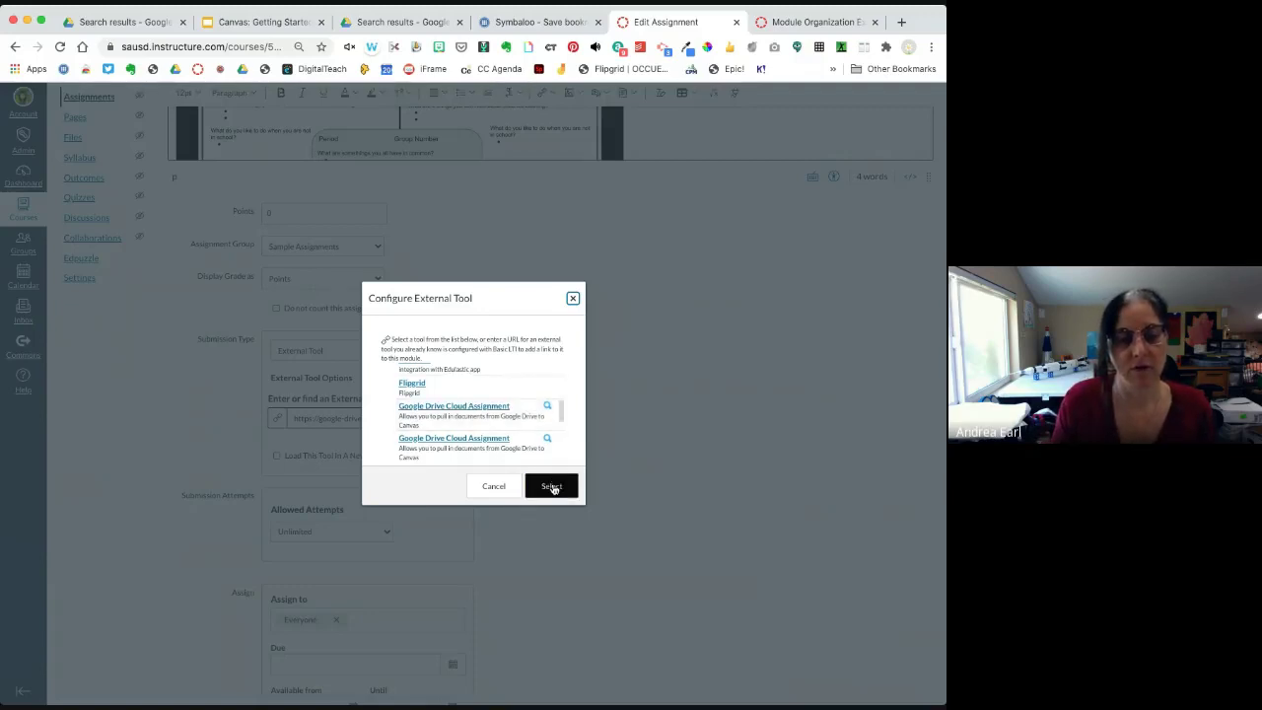
{"action": "left_click", "coordinate": [521, 422]}
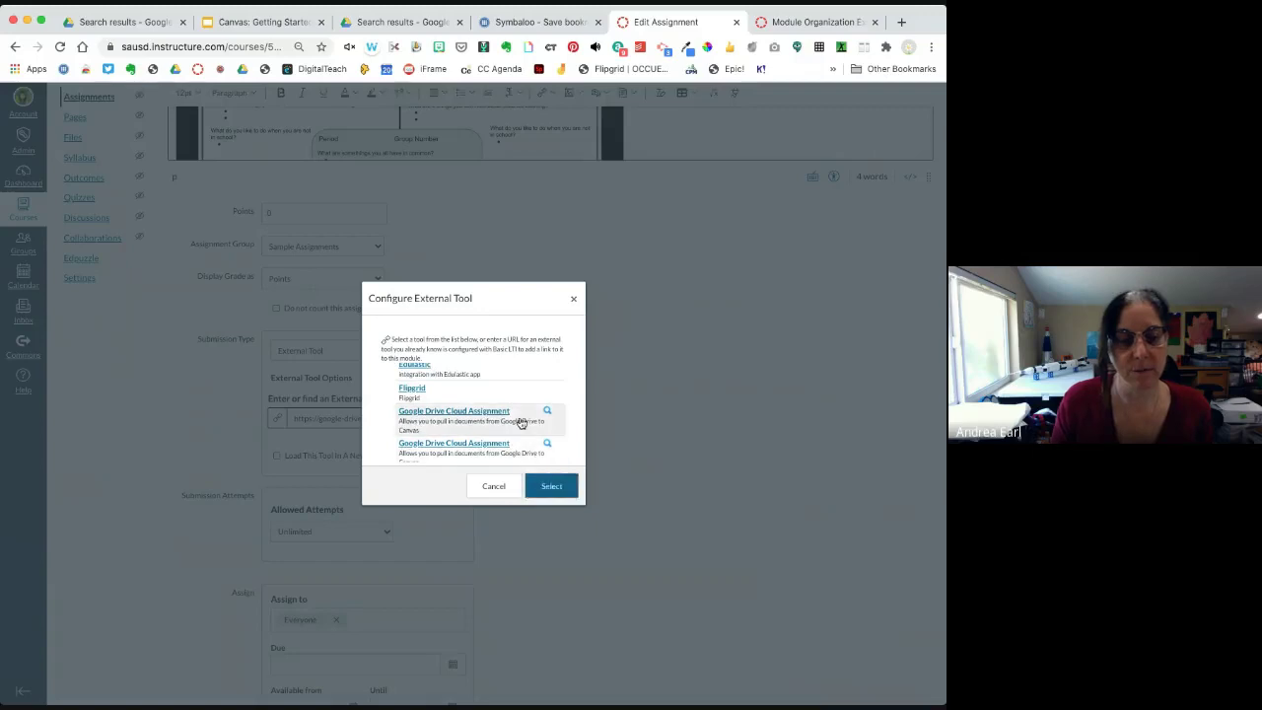
{"action": "left_click", "coordinate": [541, 479]}
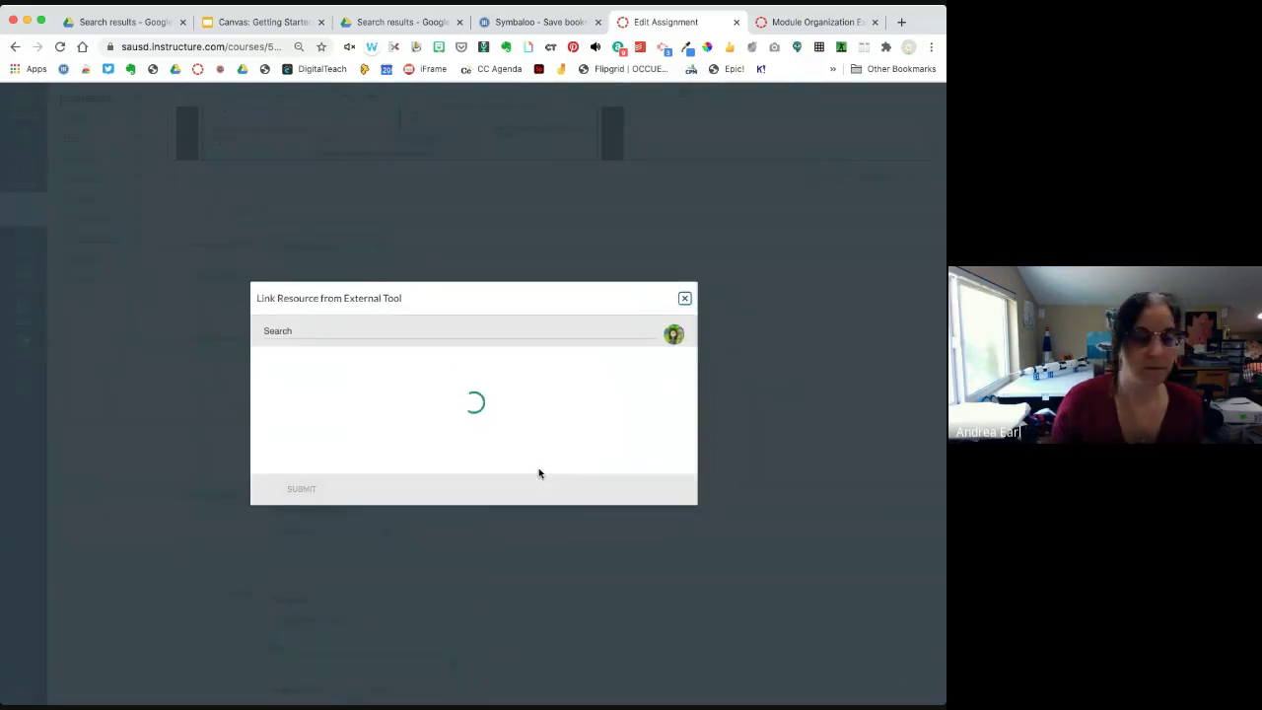
- Search the Drive files for "uncommon" and submit Sample Uncommon Comminatiies template as the linked resource
{"action": "left_click", "coordinate": [320, 330]}
{"action": "type", "text": "un"}
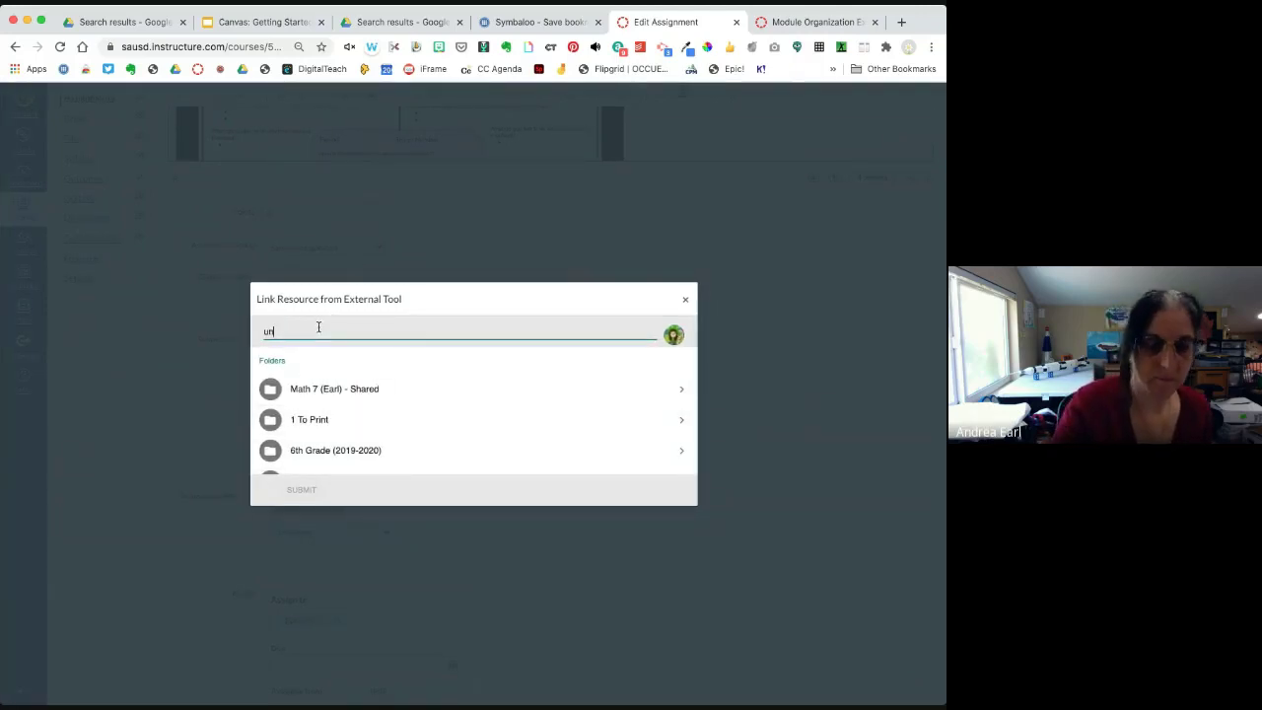
{"action": "type", "text": "common"}
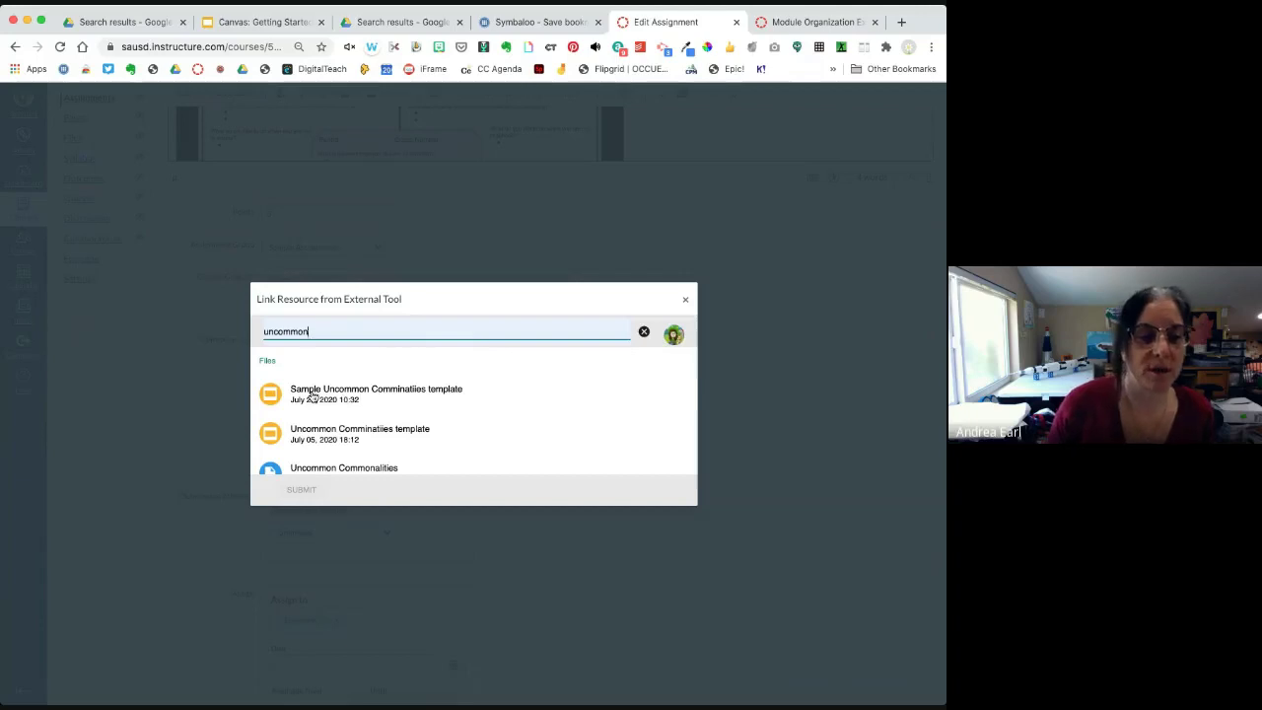
{"action": "left_click", "coordinate": [311, 395]}
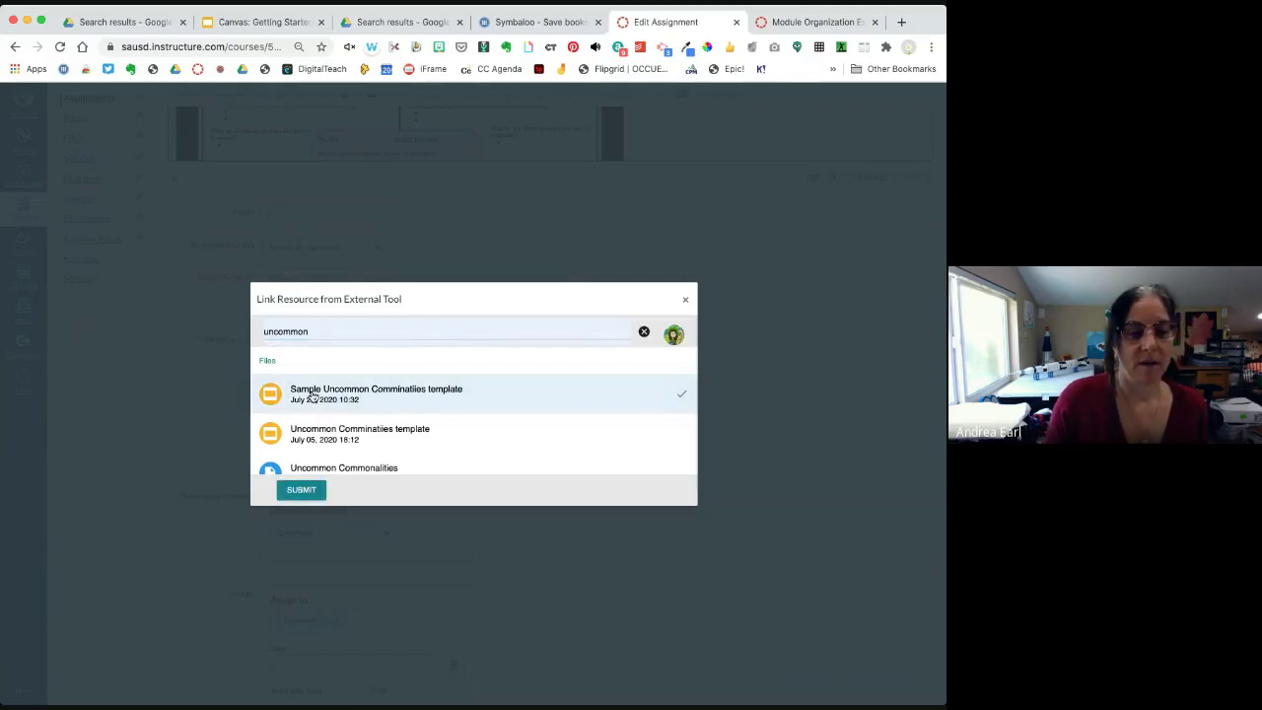
{"action": "left_click", "coordinate": [301, 490]}
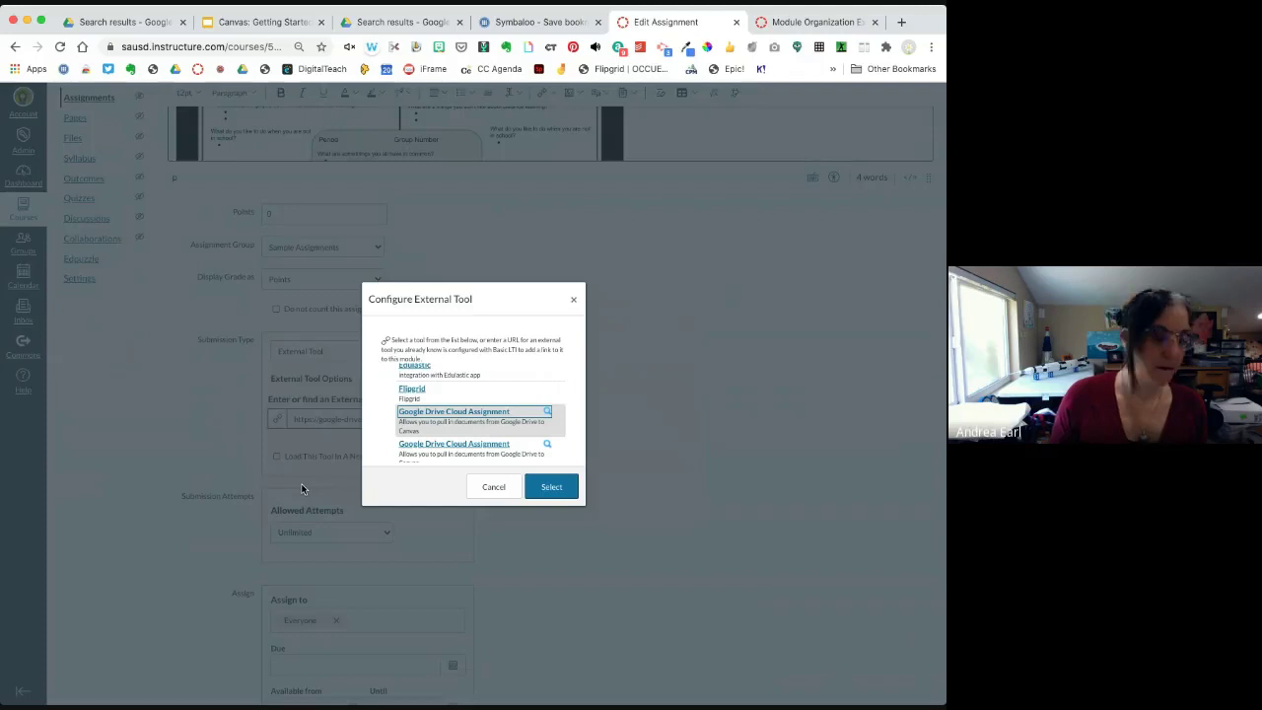
- Confirm the external tool selection and save the assignment without publishing it
{"action": "left_click", "coordinate": [551, 488]}
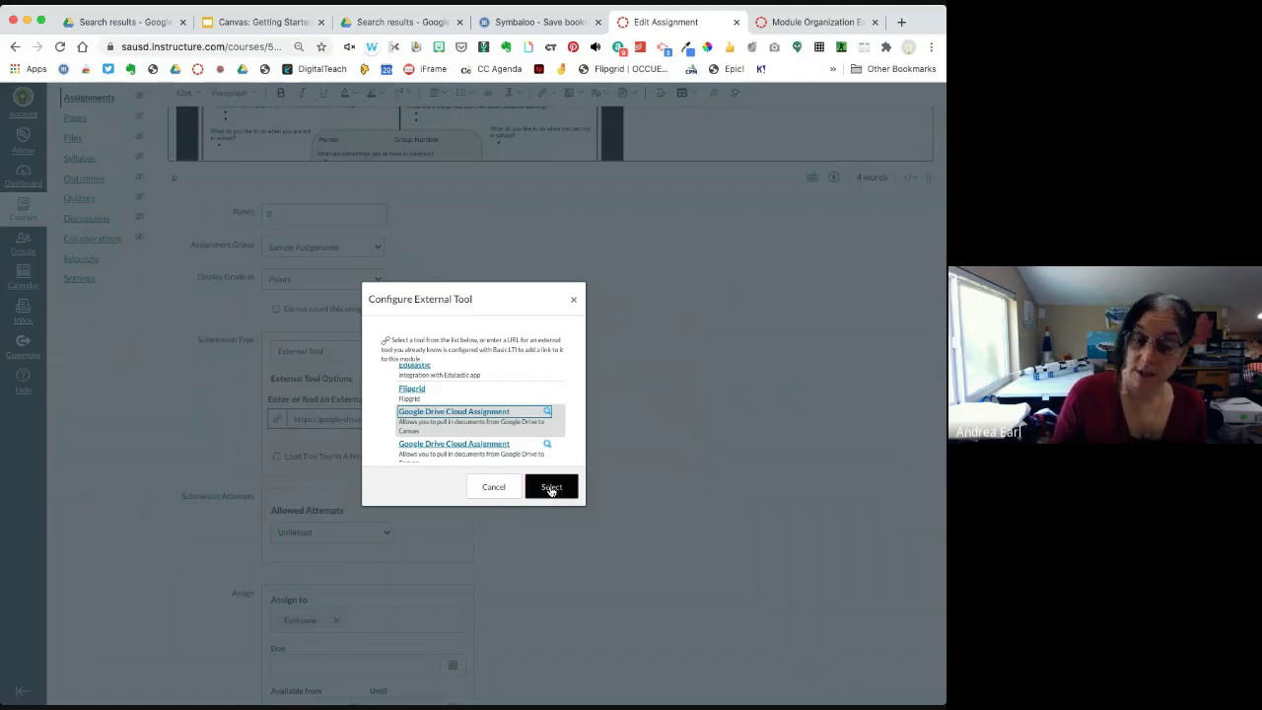
{"action": "left_click", "coordinate": [551, 488]}
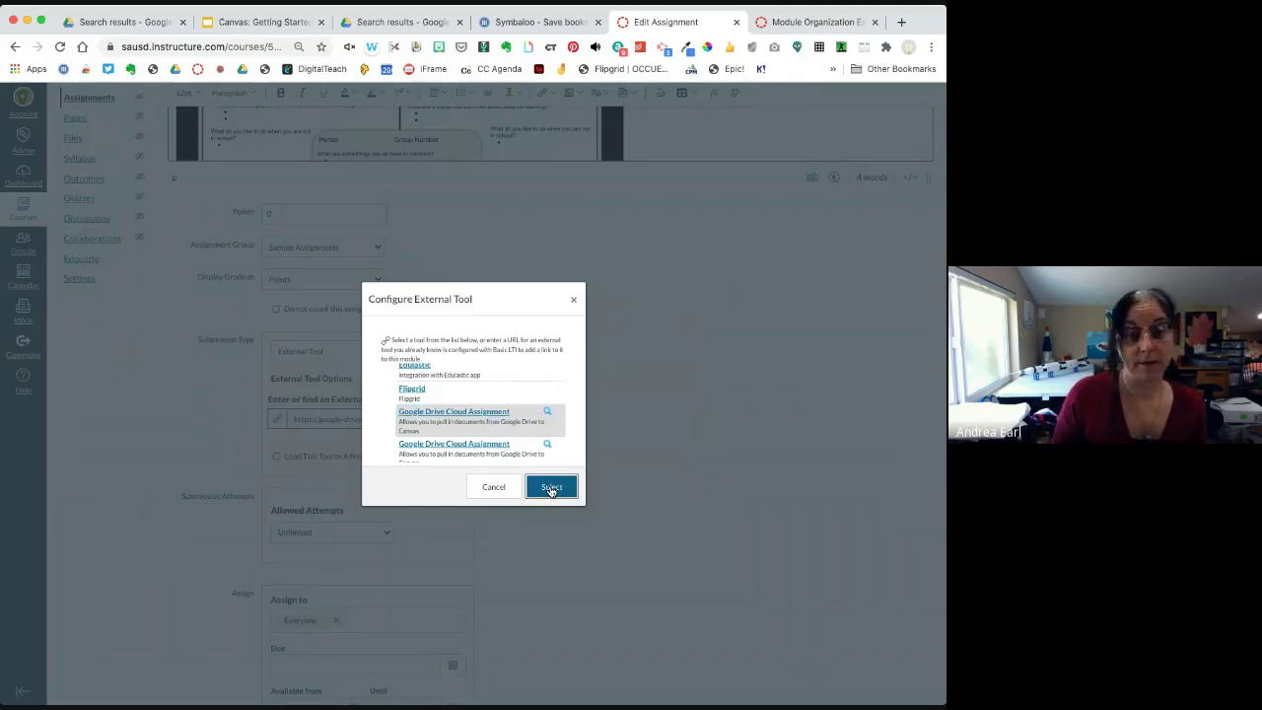
{"action": "scroll", "coordinate": [550, 490], "scroll_direction": "down", "scroll_amount": 3}
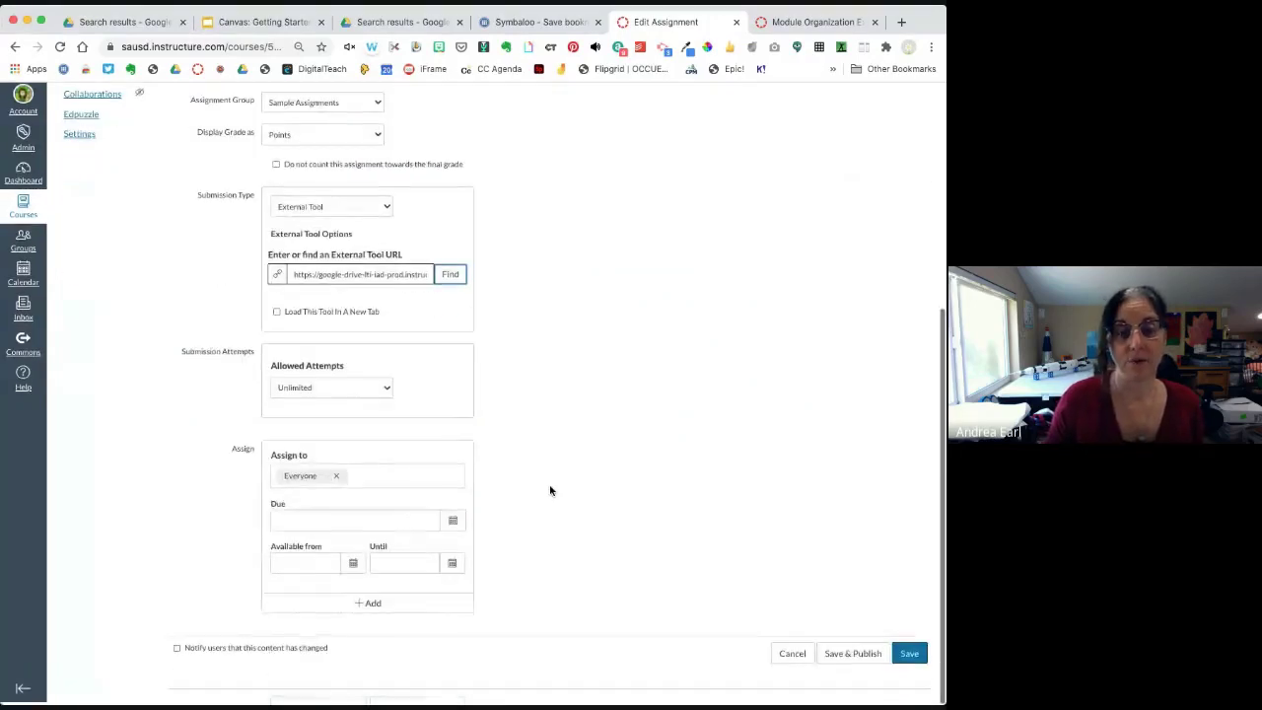
{"action": "left_click", "coordinate": [908, 655]}
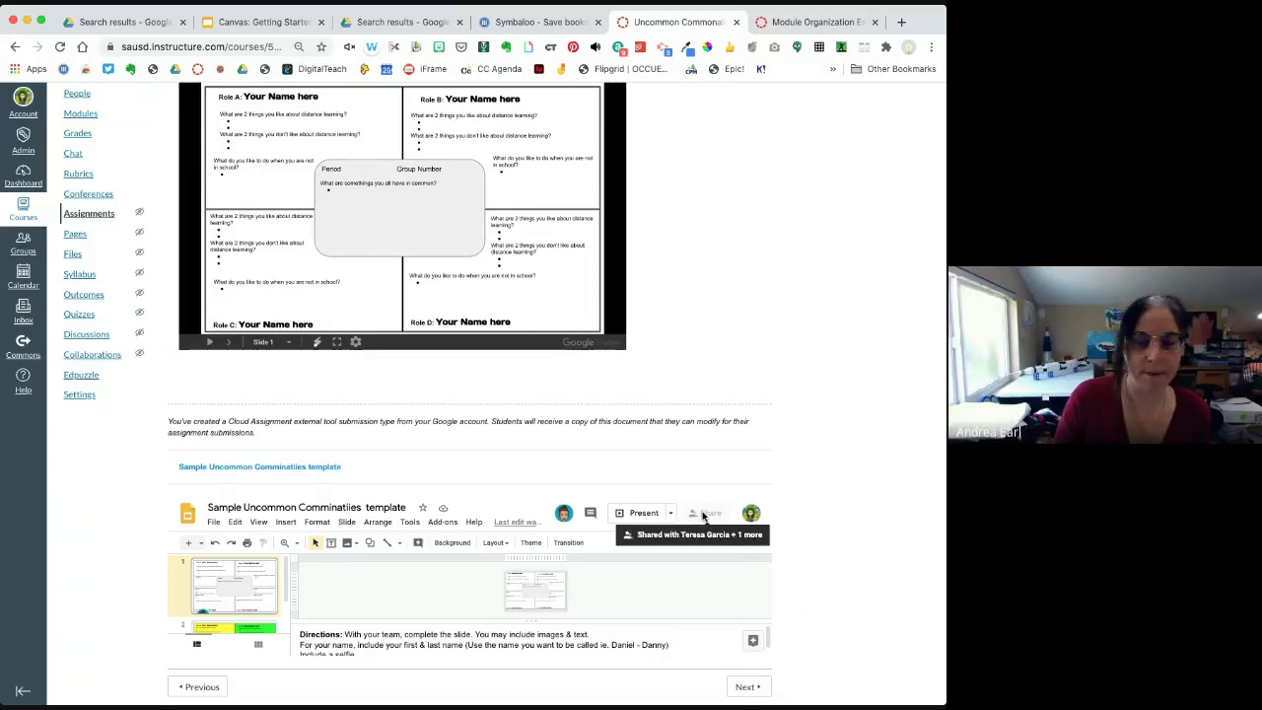
{"action": "scroll", "coordinate": [820, 453], "scroll_direction": "up", "scroll_amount": 3}
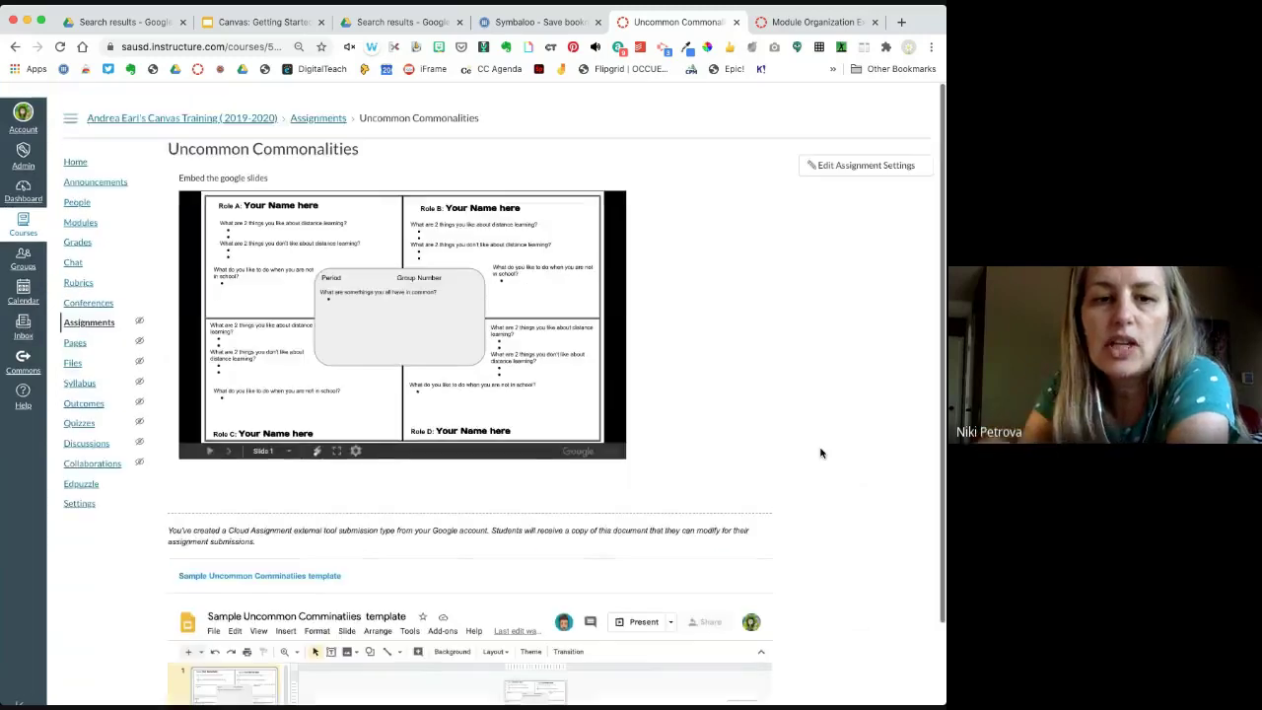
{"action": "scroll", "coordinate": [820, 453], "scroll_direction": "down", "scroll_amount": 2}
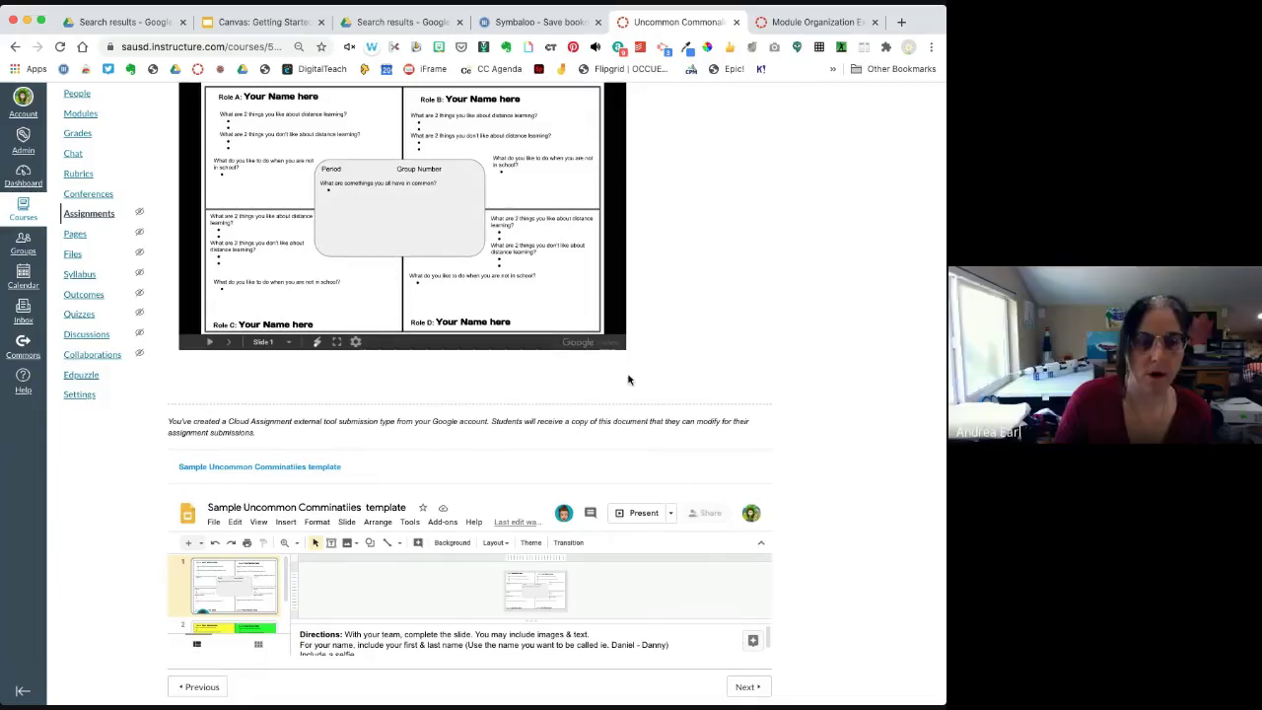
{"action": "scroll", "coordinate": [628, 379], "scroll_direction": "up", "scroll_amount": 2}
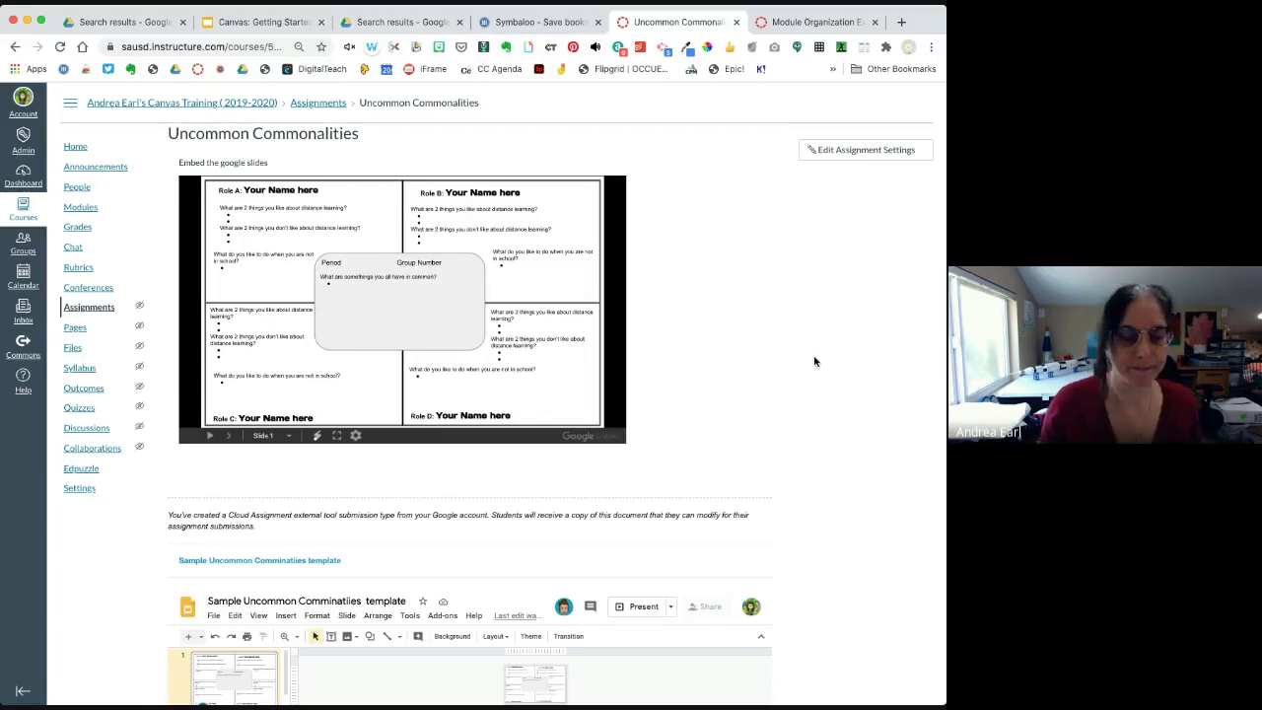
{"action": "scroll", "coordinate": [813, 357], "scroll_direction": "down", "scroll_amount": 2}
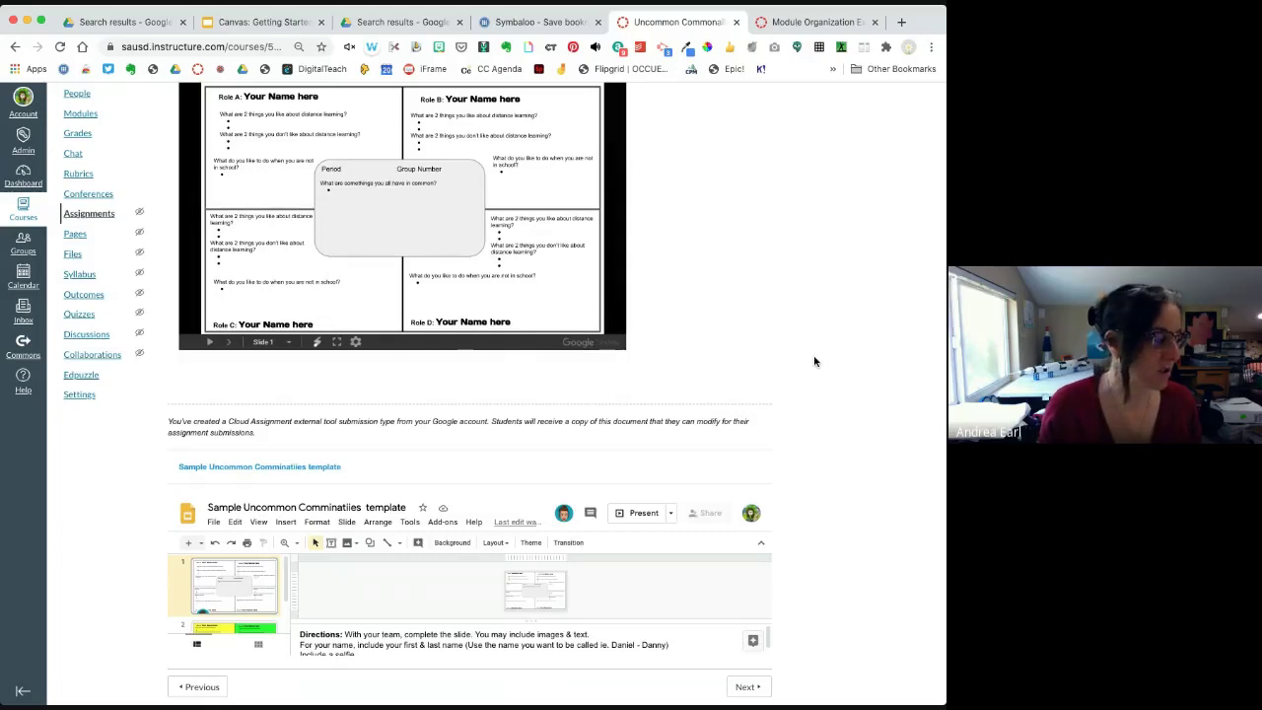
{"action": "scroll", "coordinate": [814, 361], "scroll_direction": "up", "scroll_amount": 2}
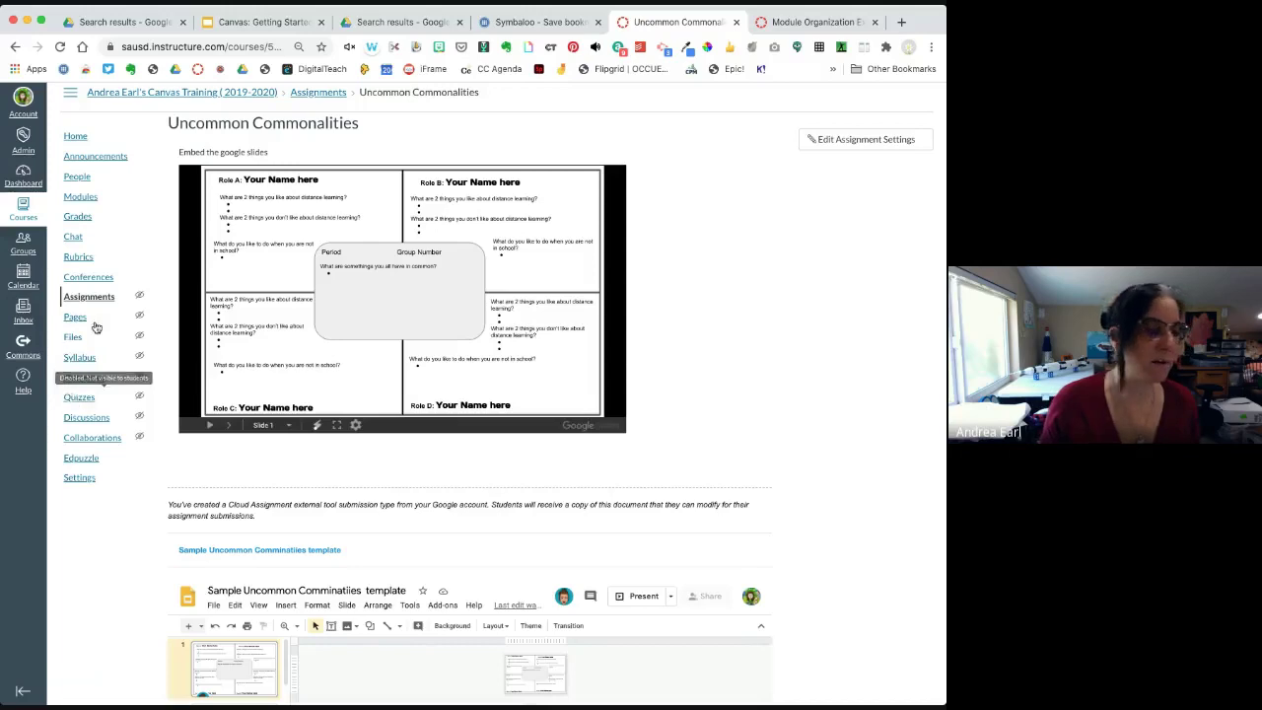
- Start a new quiz in the course with the New Quizzes engine, remembering that choice for the course
{"action": "left_click", "coordinate": [78, 398]}
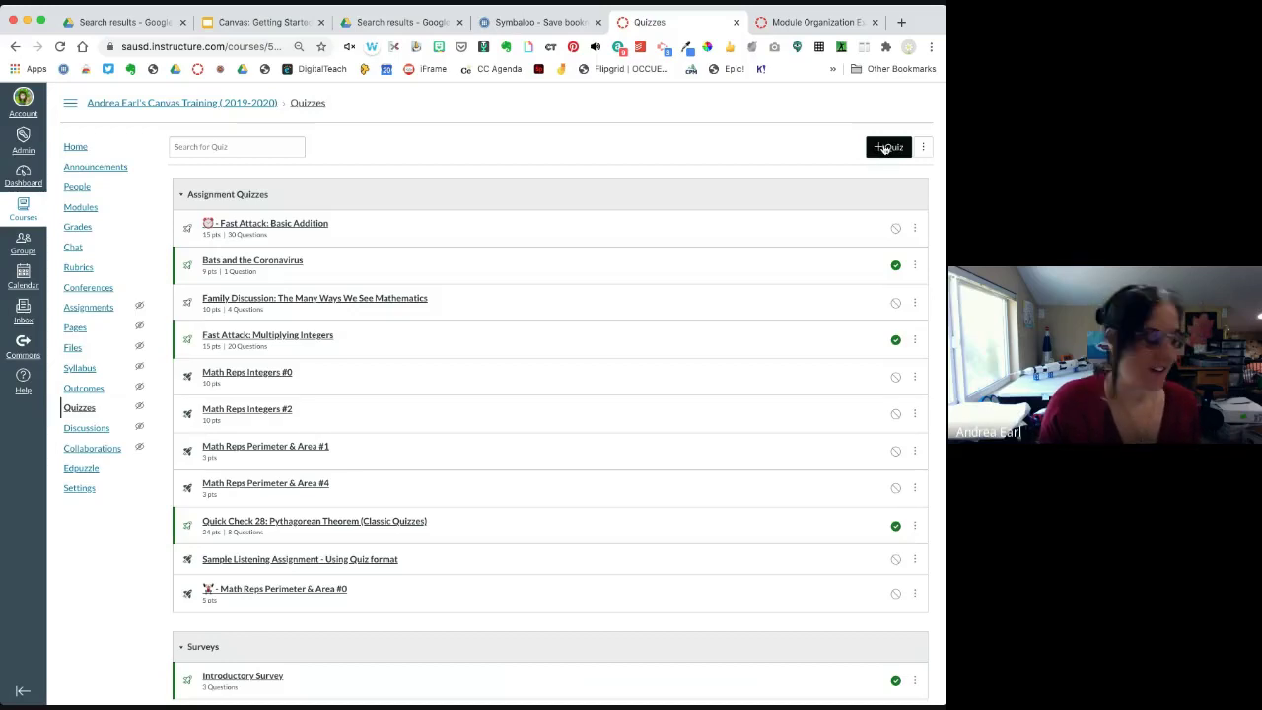
{"action": "left_click", "coordinate": [884, 148]}
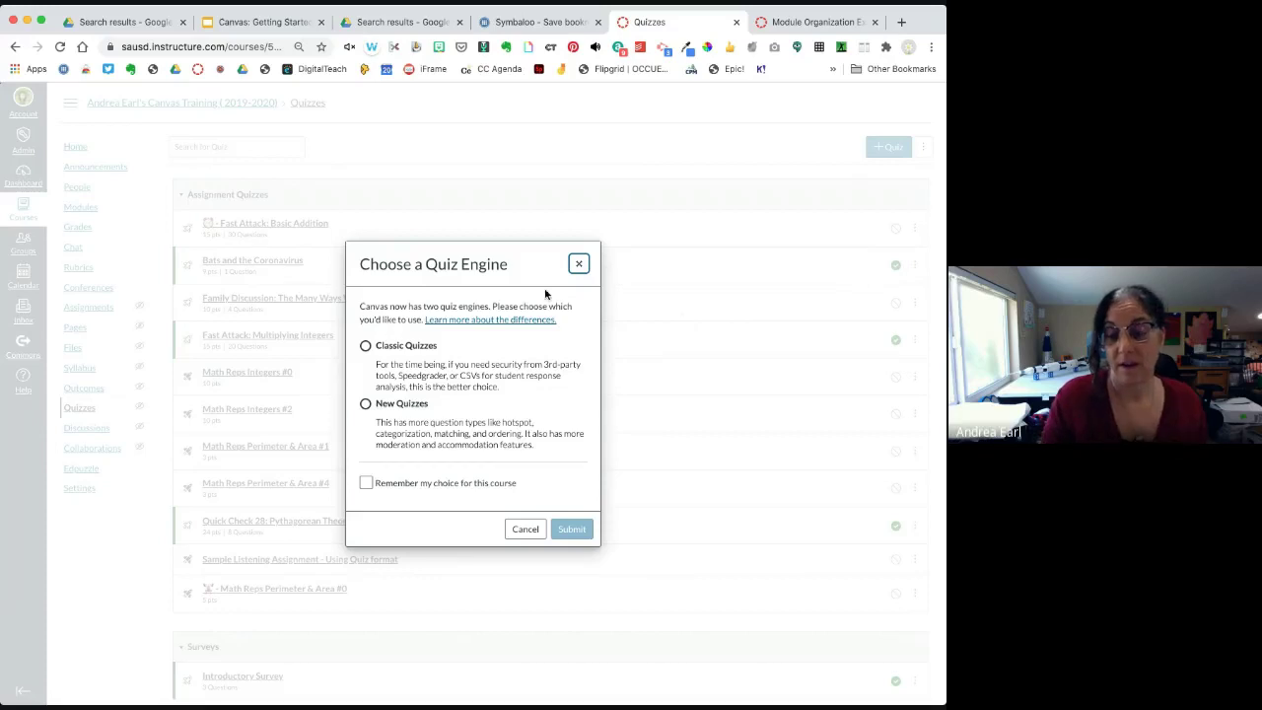
{"action": "left_click", "coordinate": [366, 405]}
{"action": "left_click", "coordinate": [366, 484]}
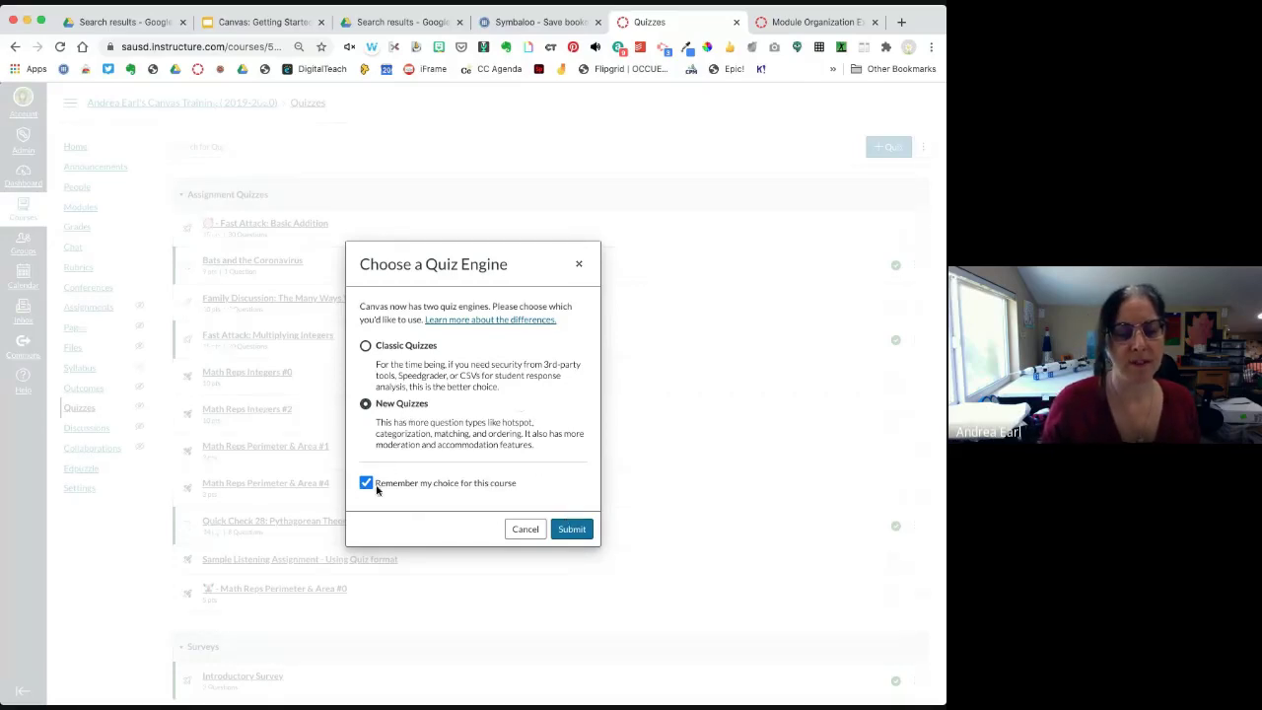
{"action": "left_click", "coordinate": [576, 531]}
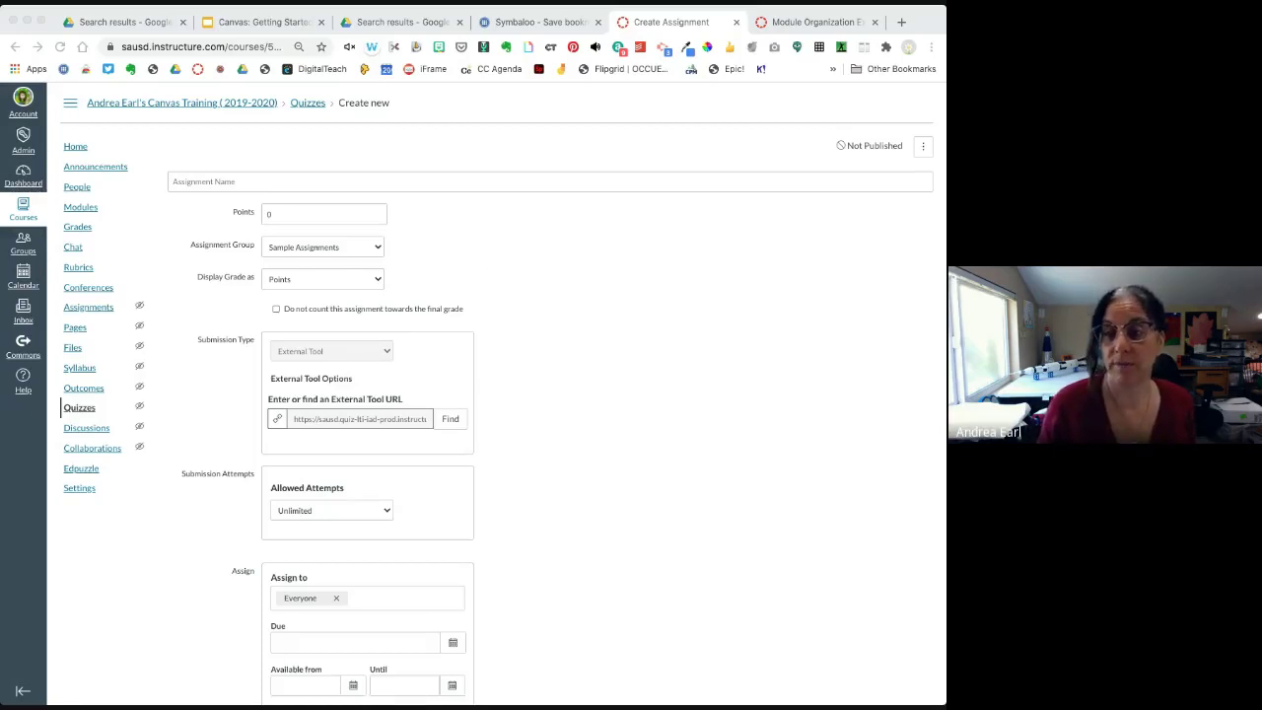
- Name the new quiz "sandbox - Quiz" and save it without publishing
{"action": "left_click", "coordinate": [436, 244]}
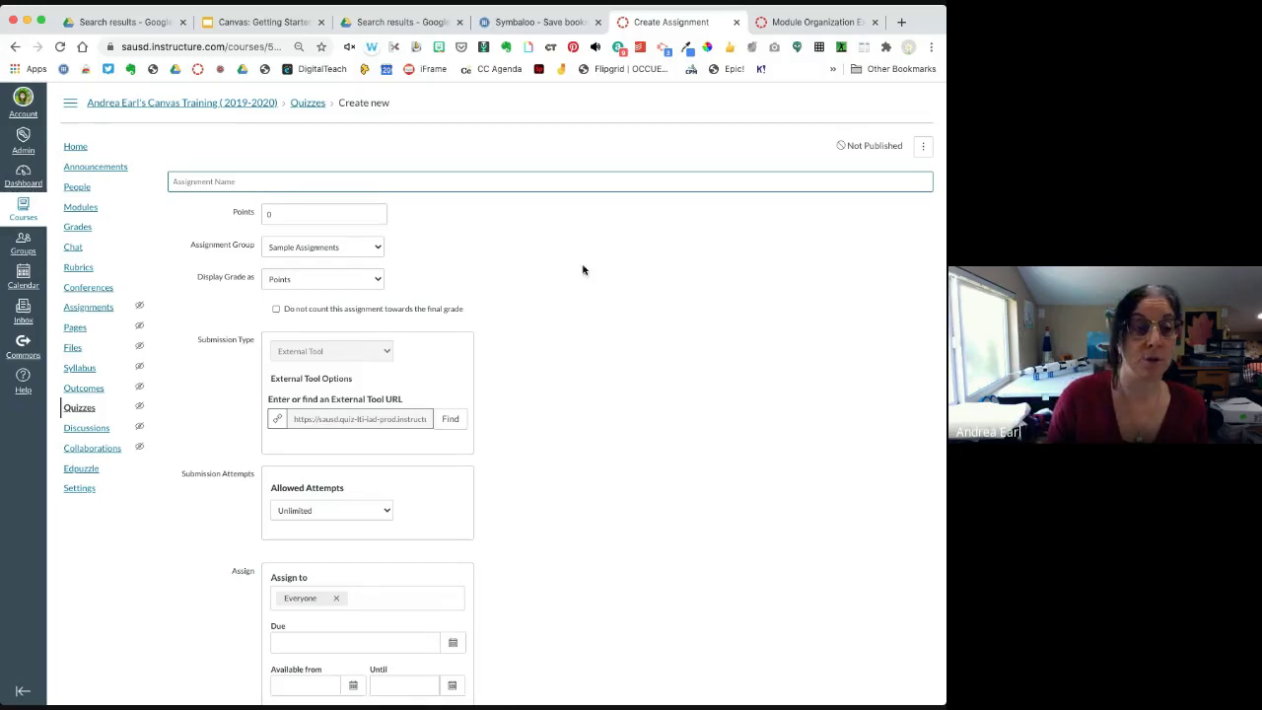
{"action": "type", "text": "sa"}
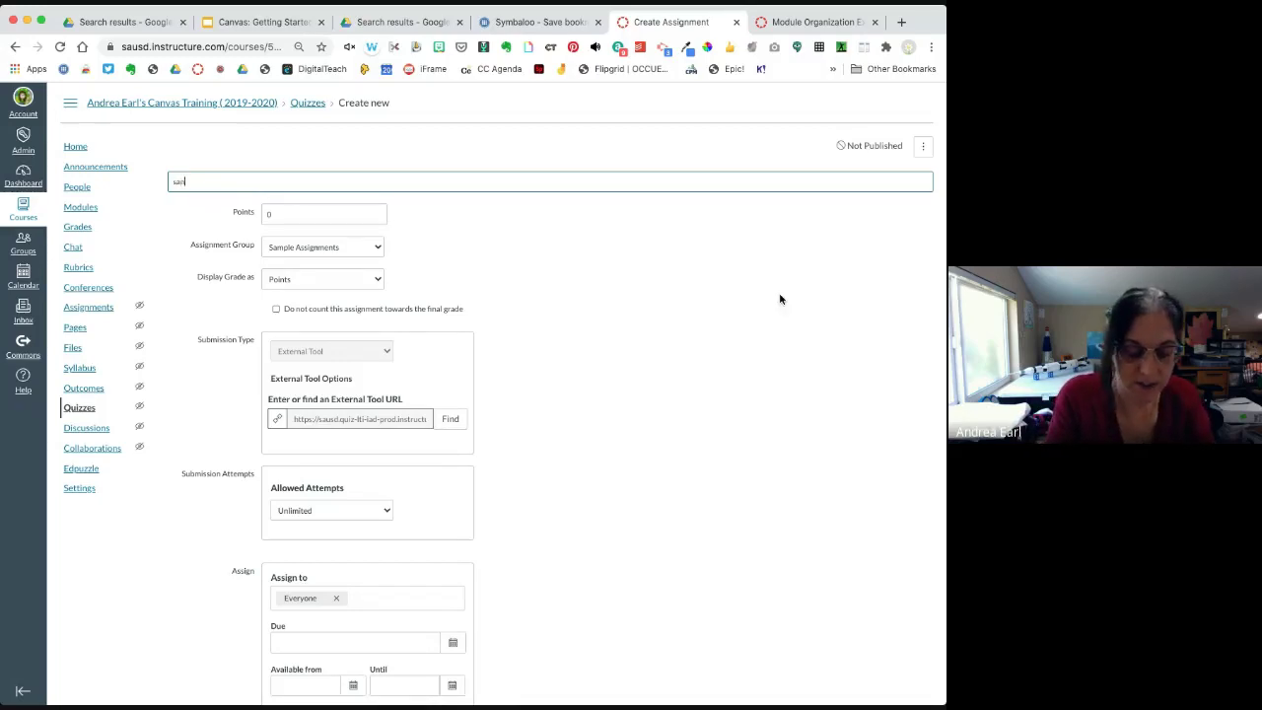
{"action": "type", "text": "ndbox"}
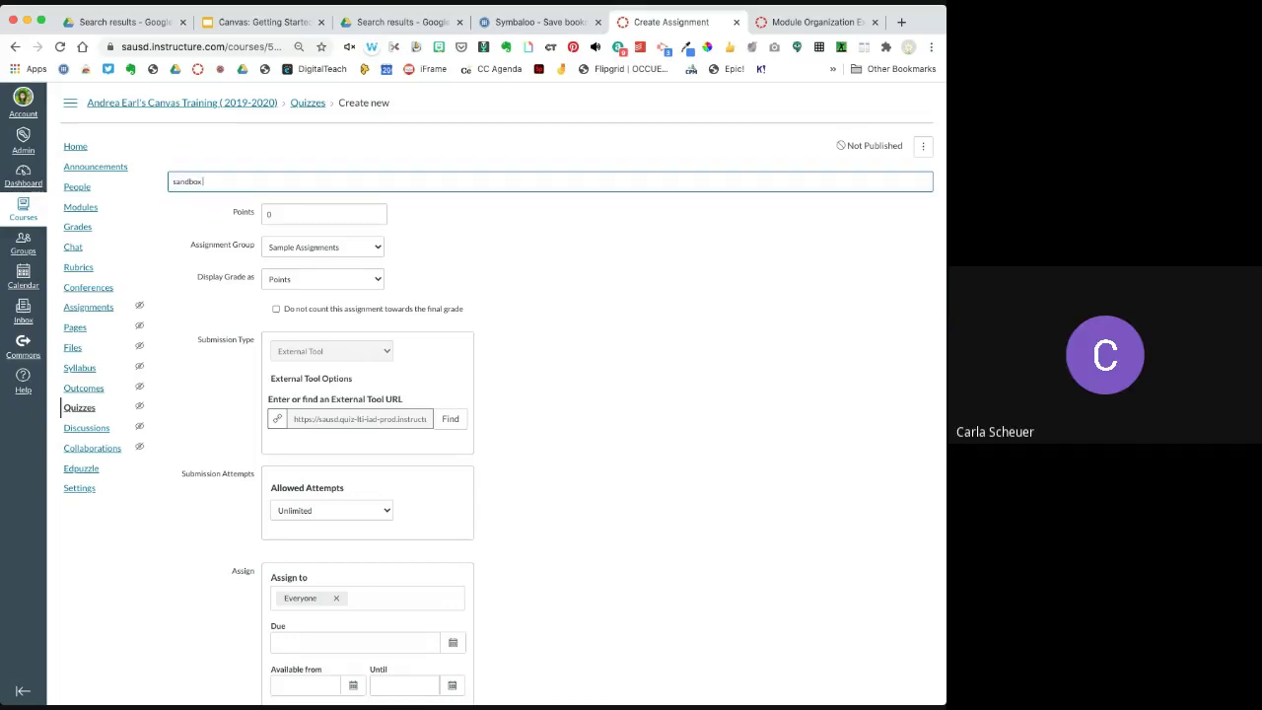
{"action": "type", "text": " - Quiz"}
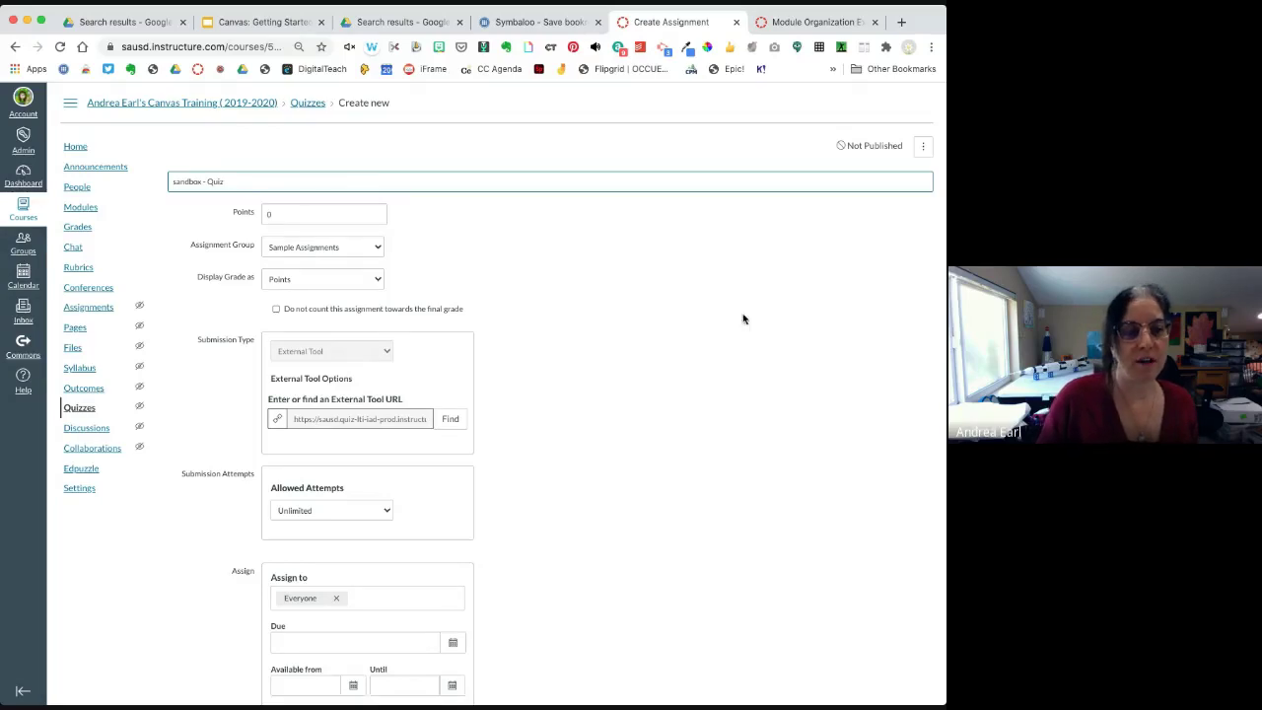
{"action": "scroll", "coordinate": [744, 382], "scroll_direction": "down", "scroll_amount": 2}
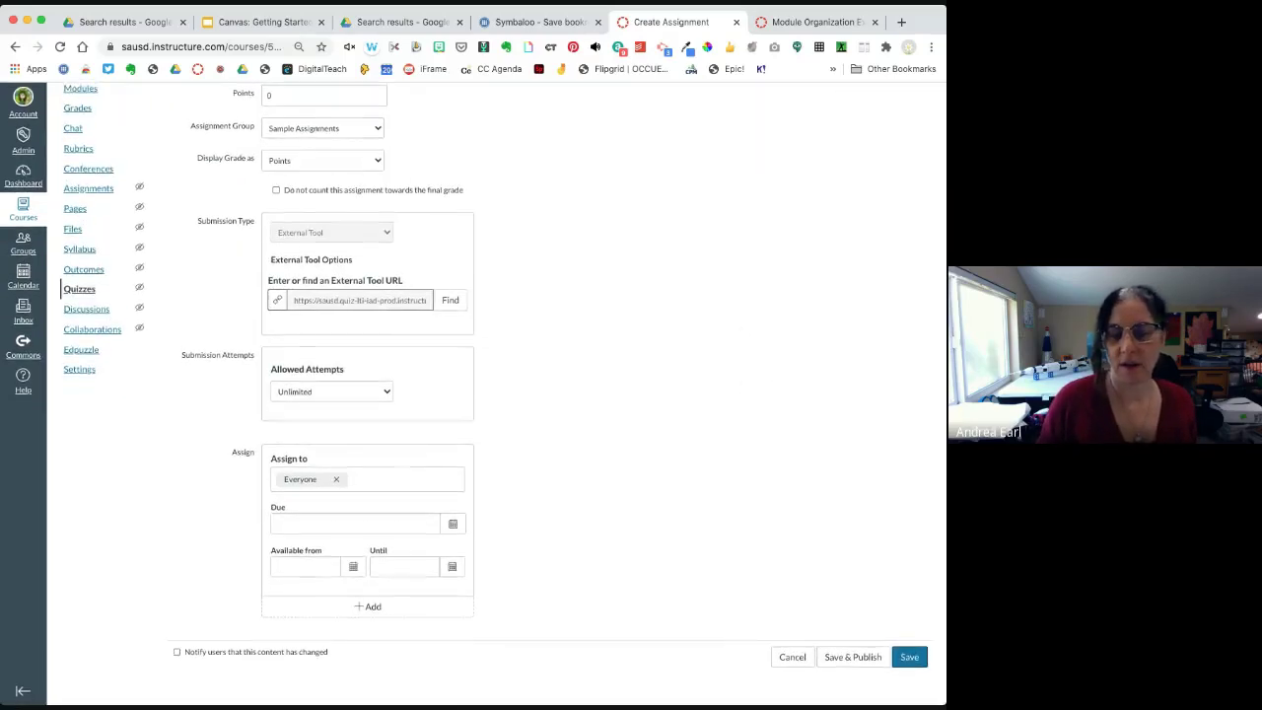
{"action": "left_click", "coordinate": [909, 657]}
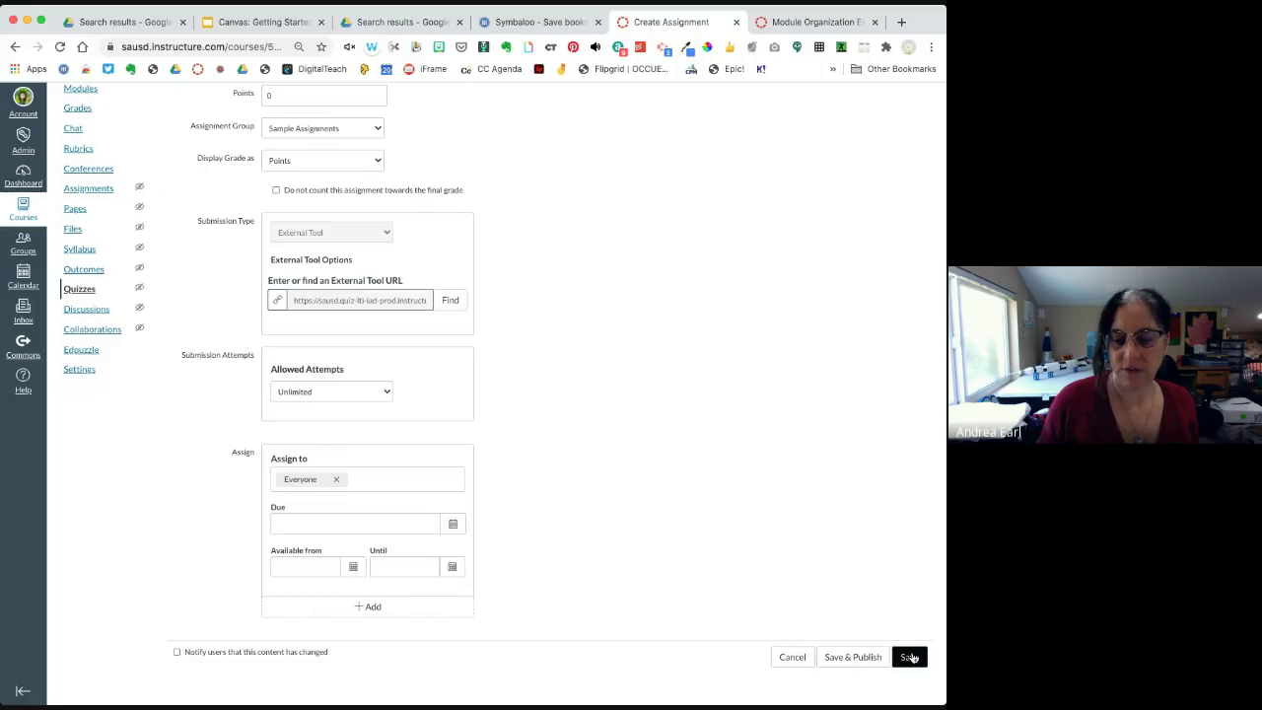
{"action": "left_click", "coordinate": [909, 656]}
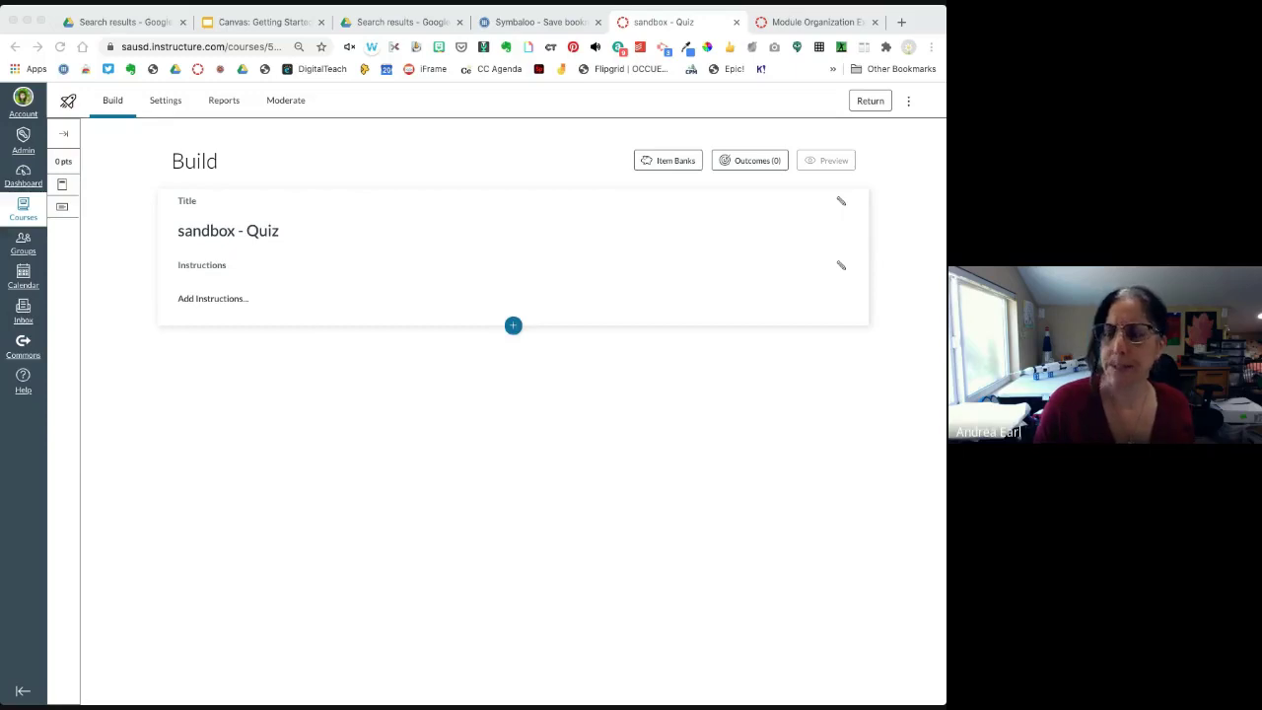
{"action": "left_click", "coordinate": [284, 399]}
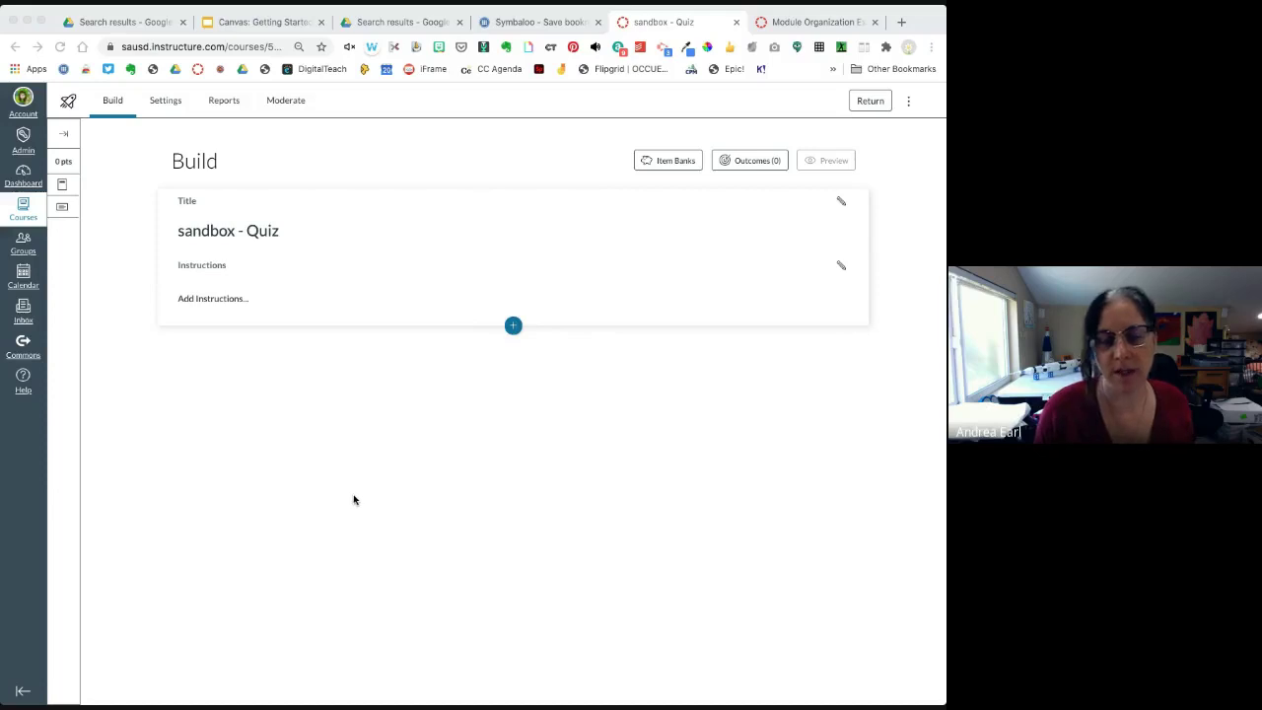
{"action": "left_click", "coordinate": [259, 345]}
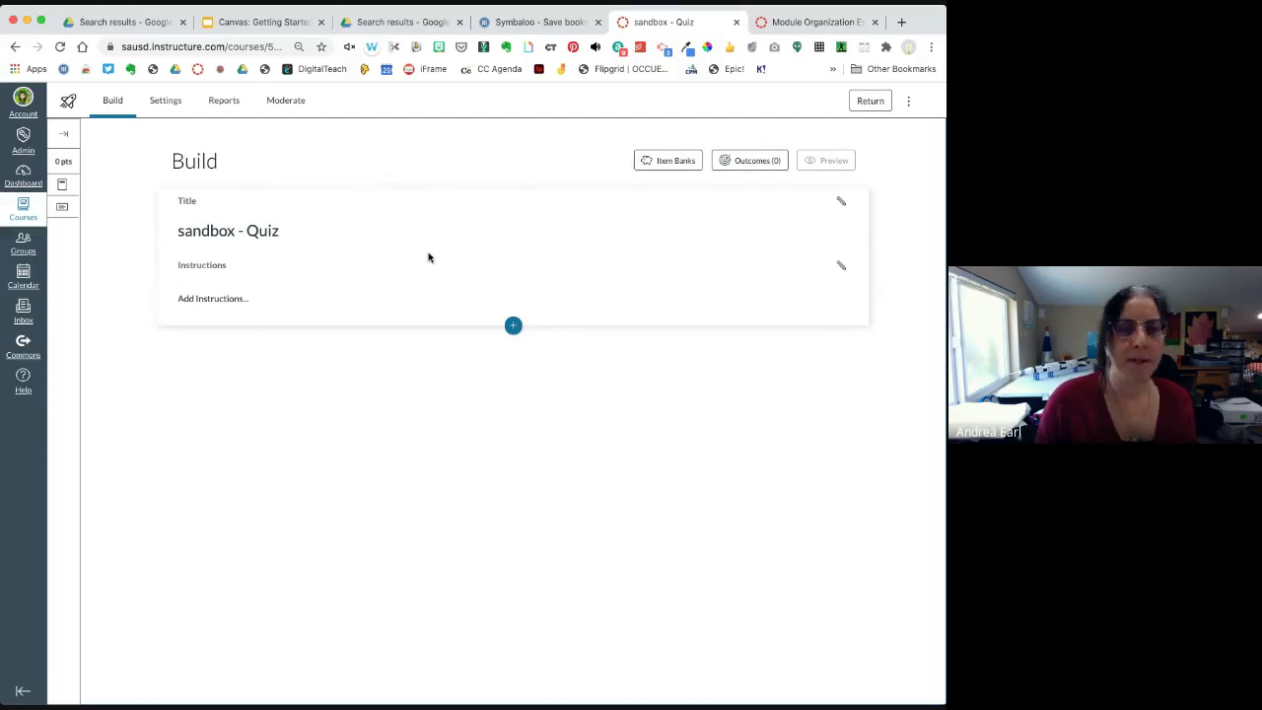
- Switch to Google Drive and search the files for "3 little"
{"action": "left_click", "coordinate": [142, 22]}
{"action": "left_click", "coordinate": [280, 102]}
{"action": "left_click_drag", "start_coordinate": [280, 102], "coordinate": [181, 104]}
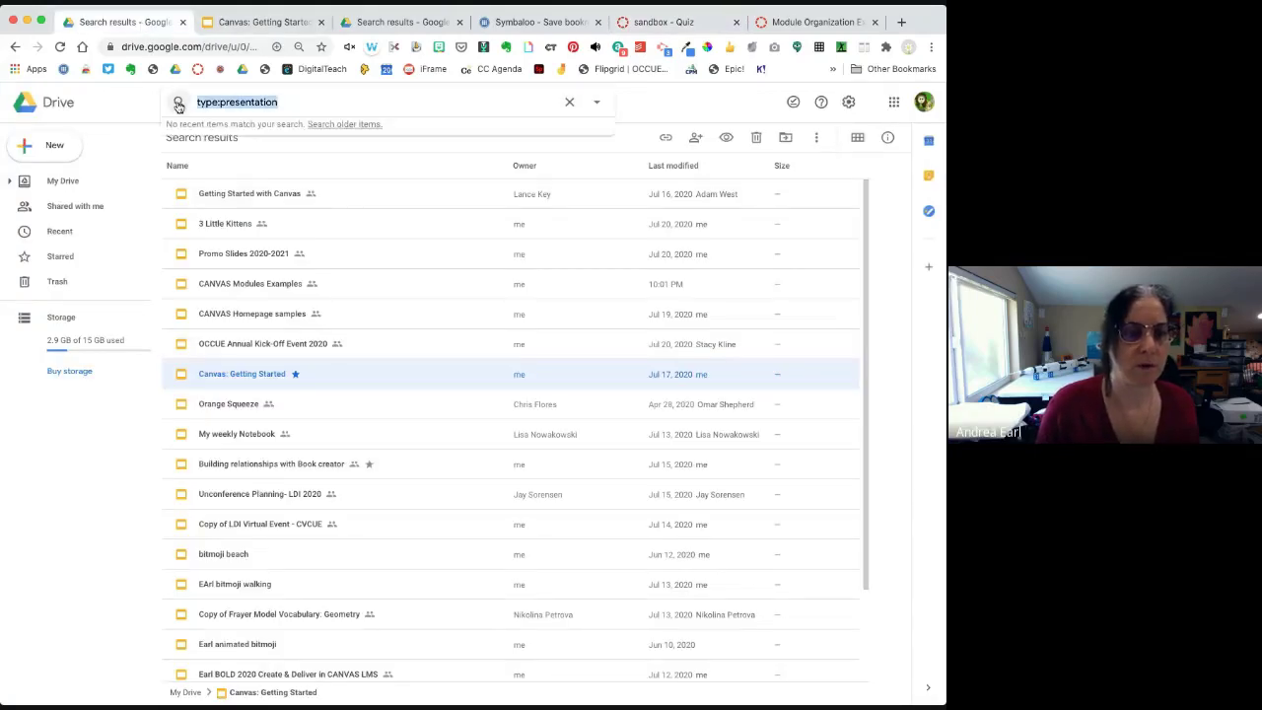
{"action": "type", "text": "3 li"}
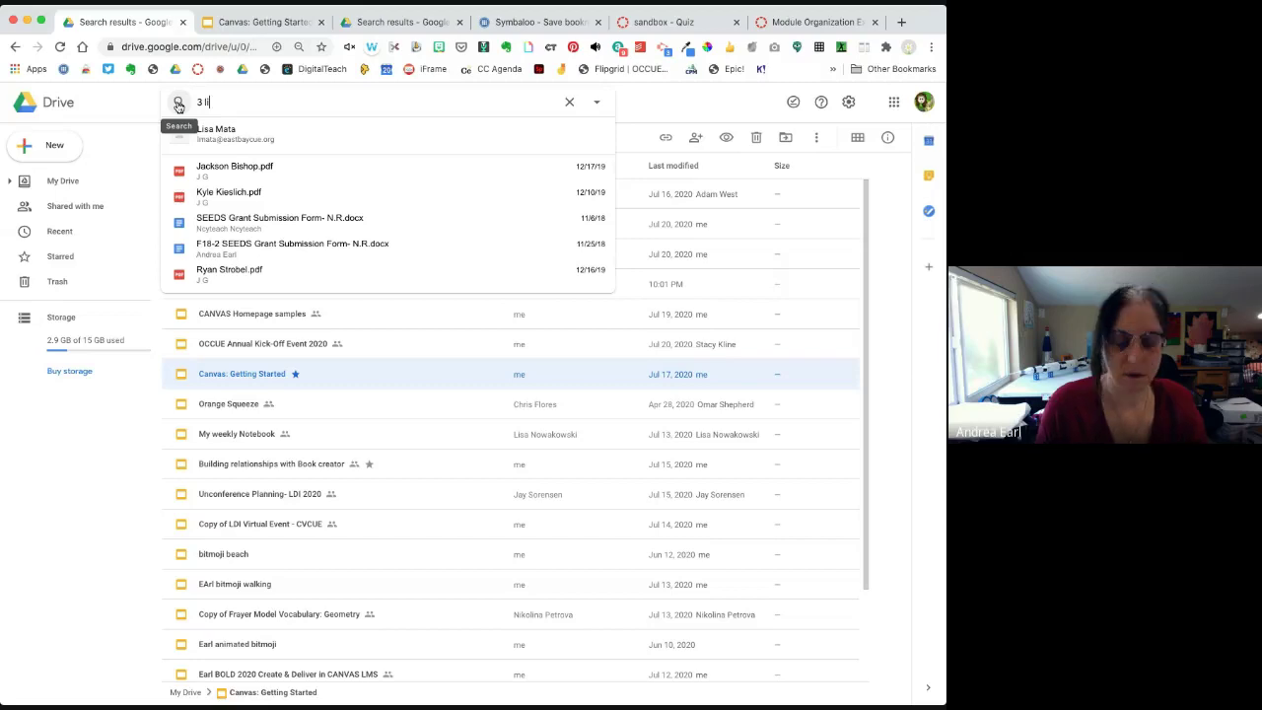
{"action": "type", "text": "ttle"}
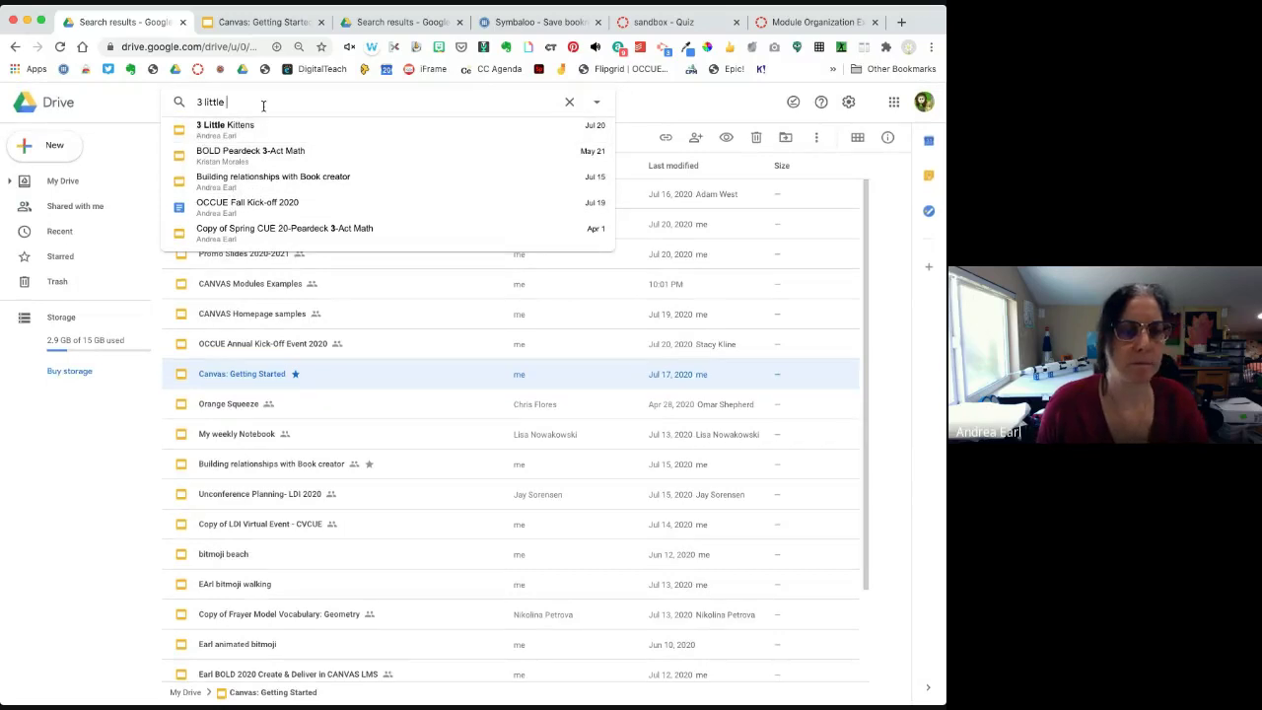
{"action": "key", "text": "Return"}
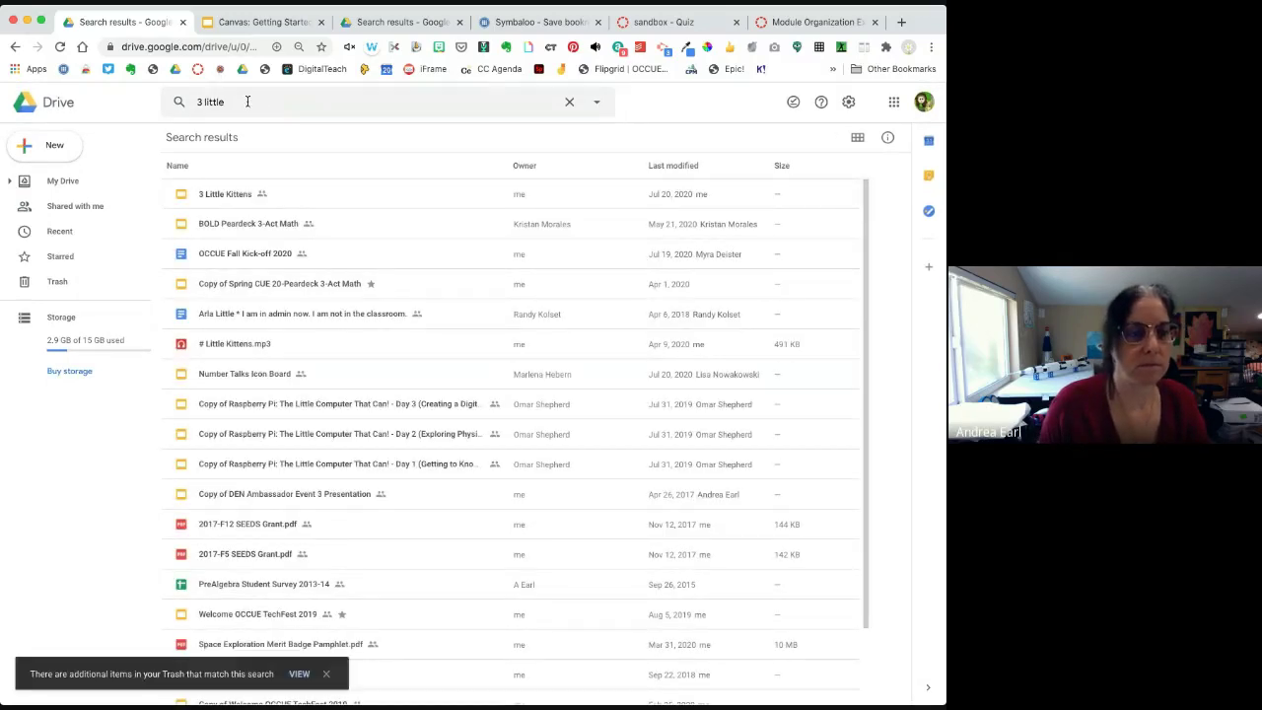
- Get the shareable link for the # Little Kittens.mp3 audio file in the search results
{"action": "left_click", "coordinate": [245, 344]}
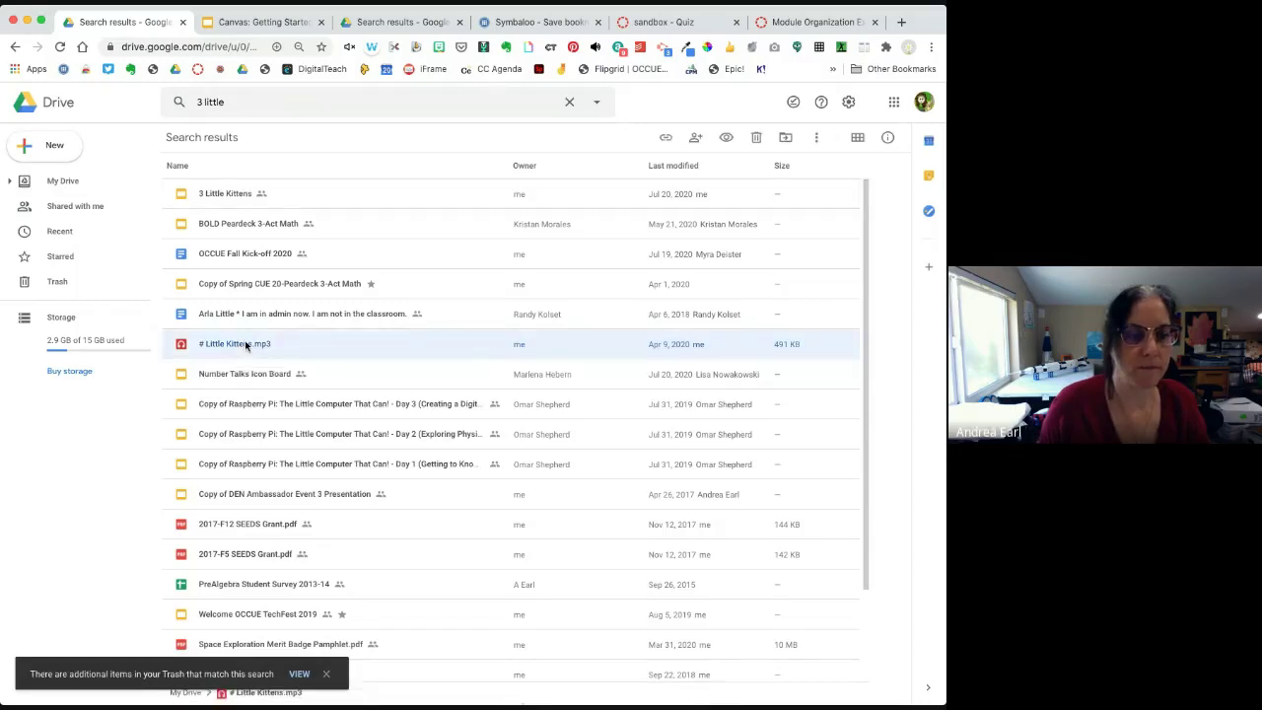
{"action": "right_click", "coordinate": [245, 344]}
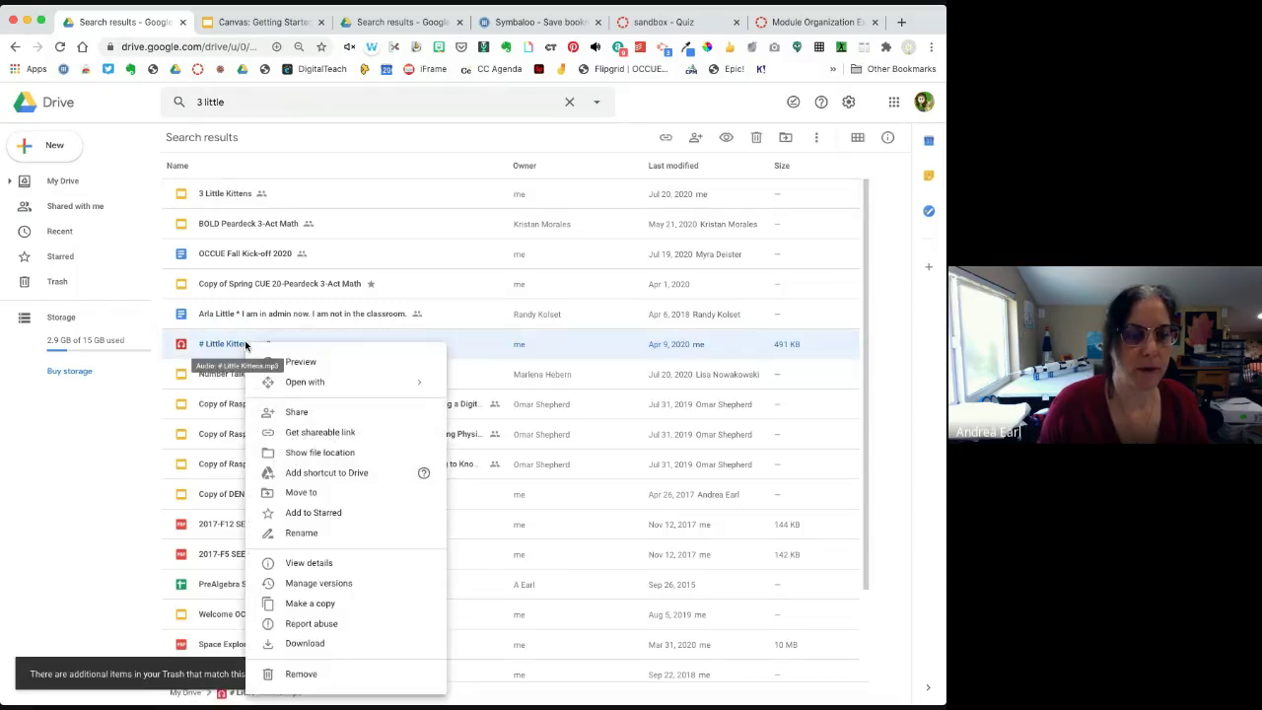
{"action": "left_click", "coordinate": [313, 434]}
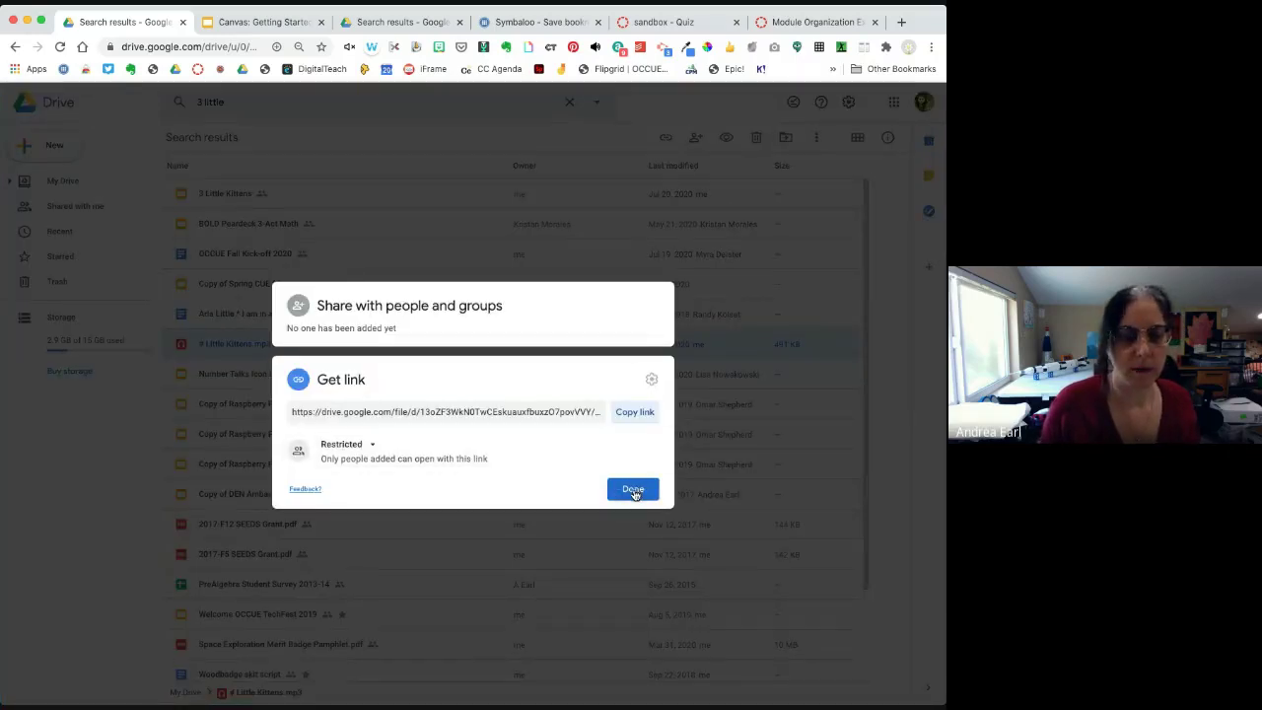
{"action": "left_click", "coordinate": [633, 490]}
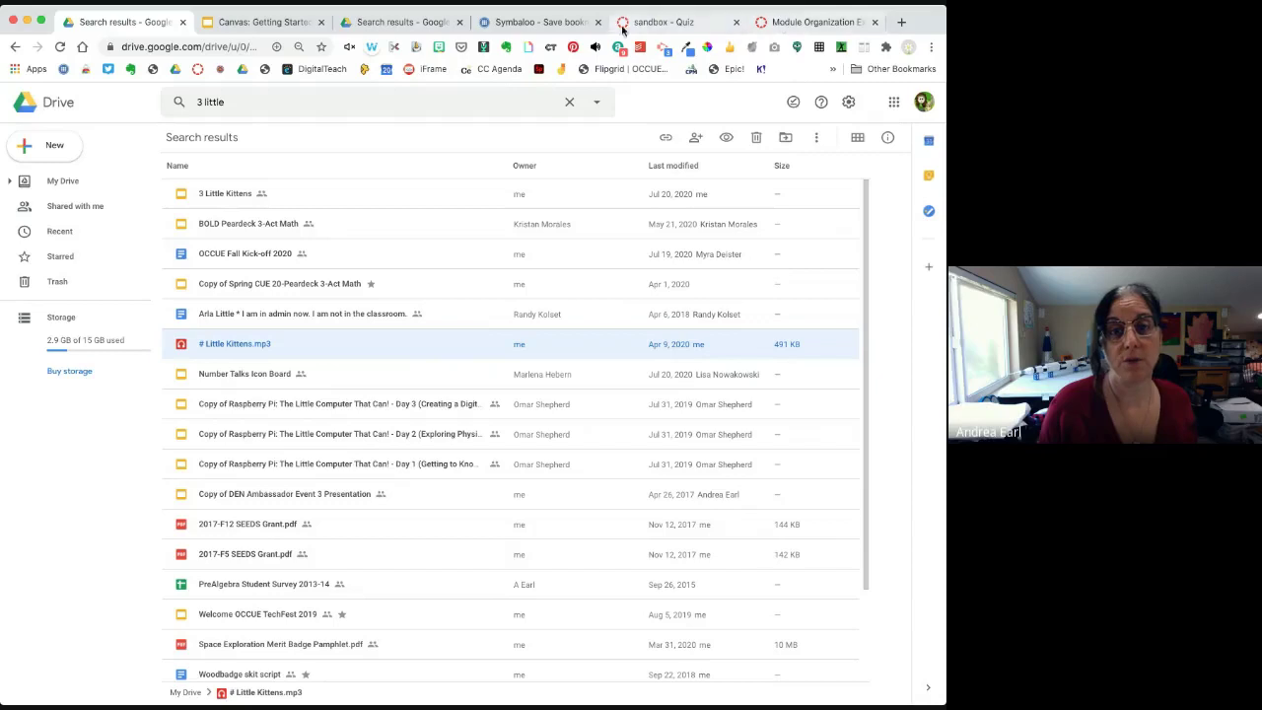
- Return to the sandbox quiz in Canvas and write the instructions "Listen to the story and answer the questions."
{"action": "left_click", "coordinate": [668, 22]}
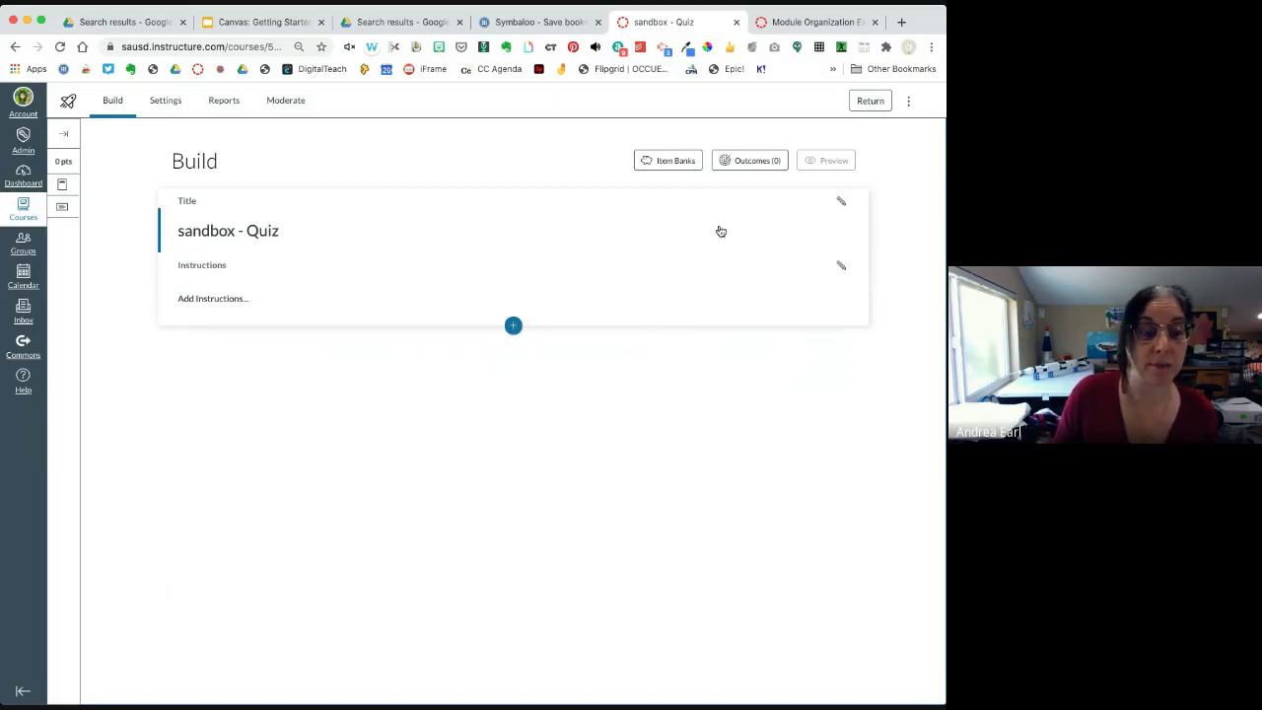
{"action": "left_click", "coordinate": [841, 203]}
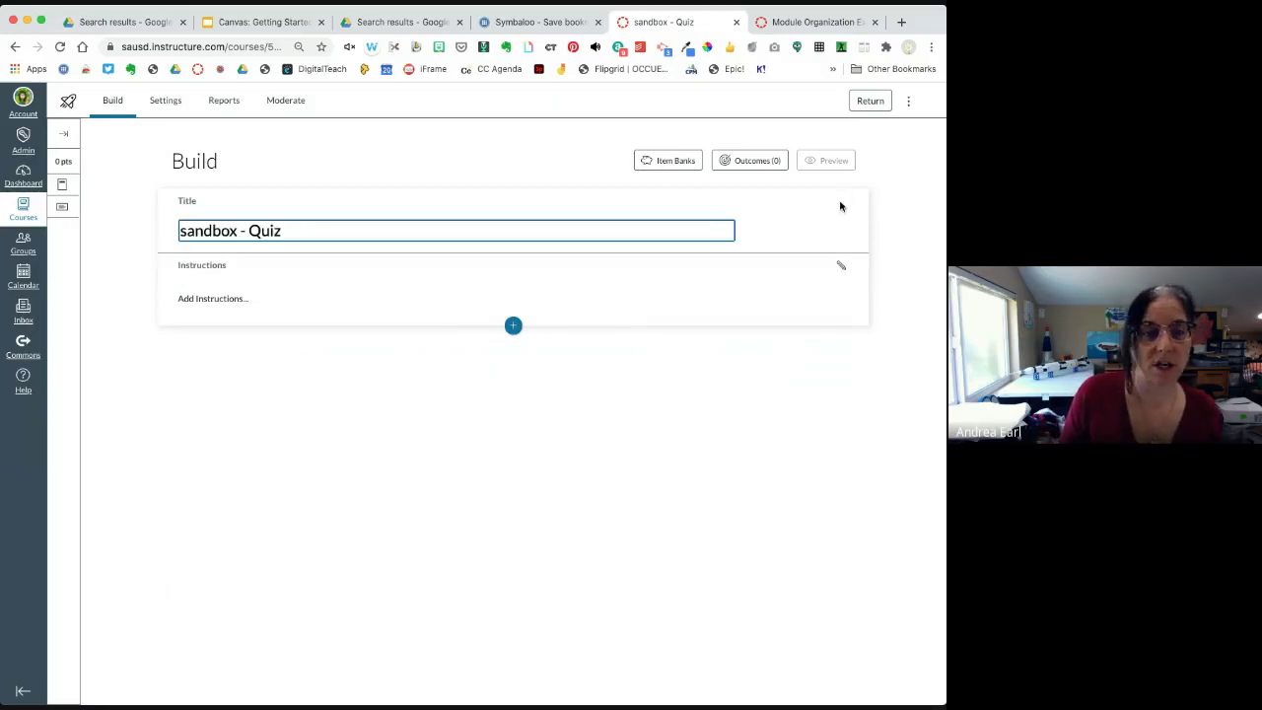
{"action": "left_click", "coordinate": [837, 204]}
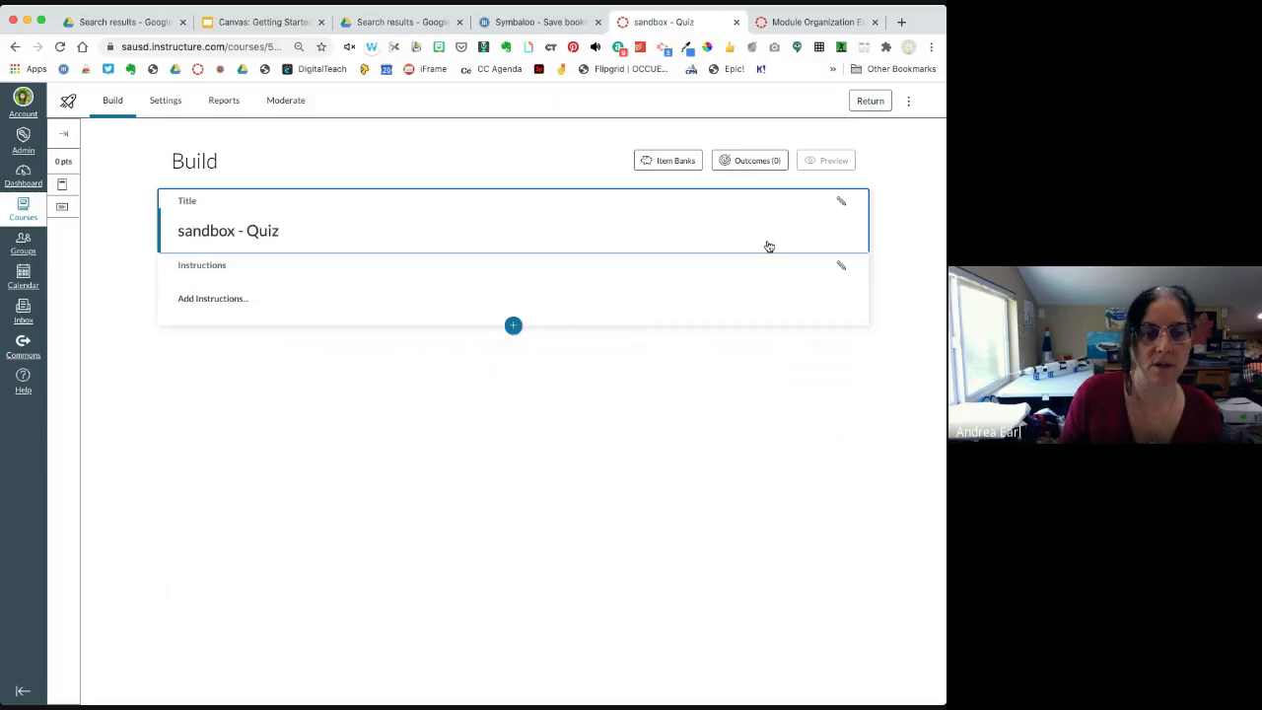
{"action": "left_click", "coordinate": [842, 268]}
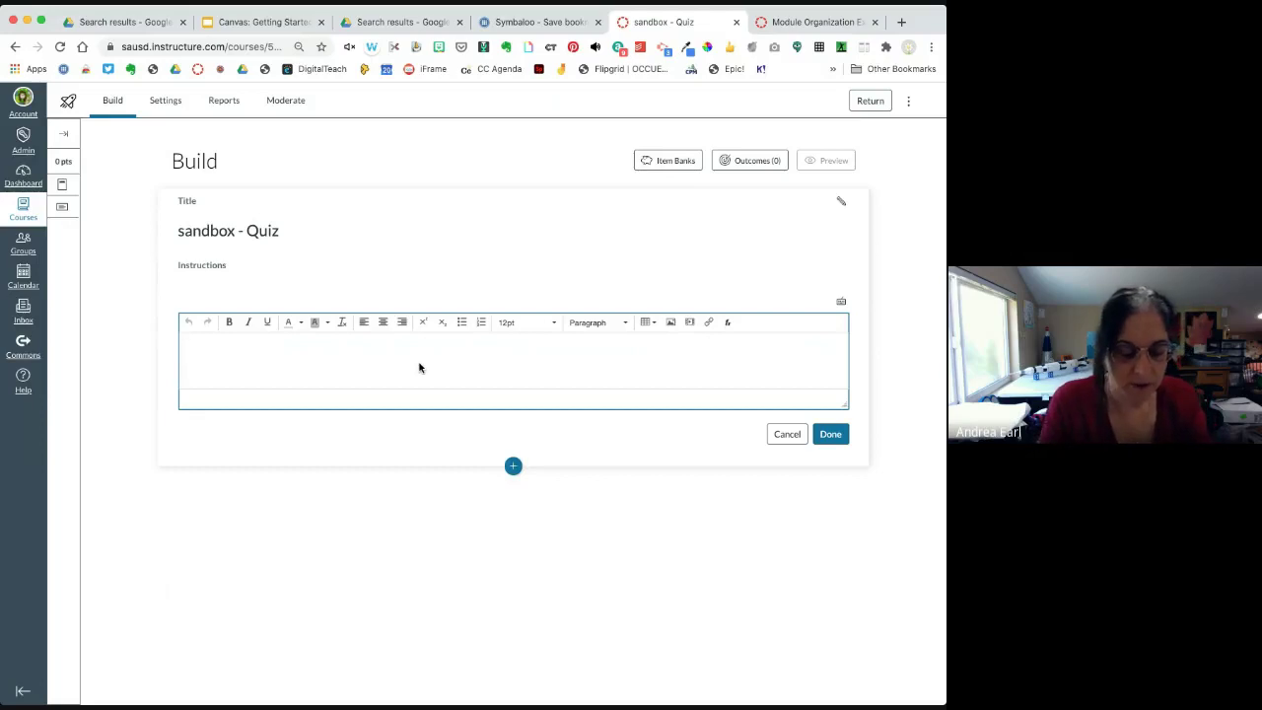
{"action": "type", "text": "Lis"}
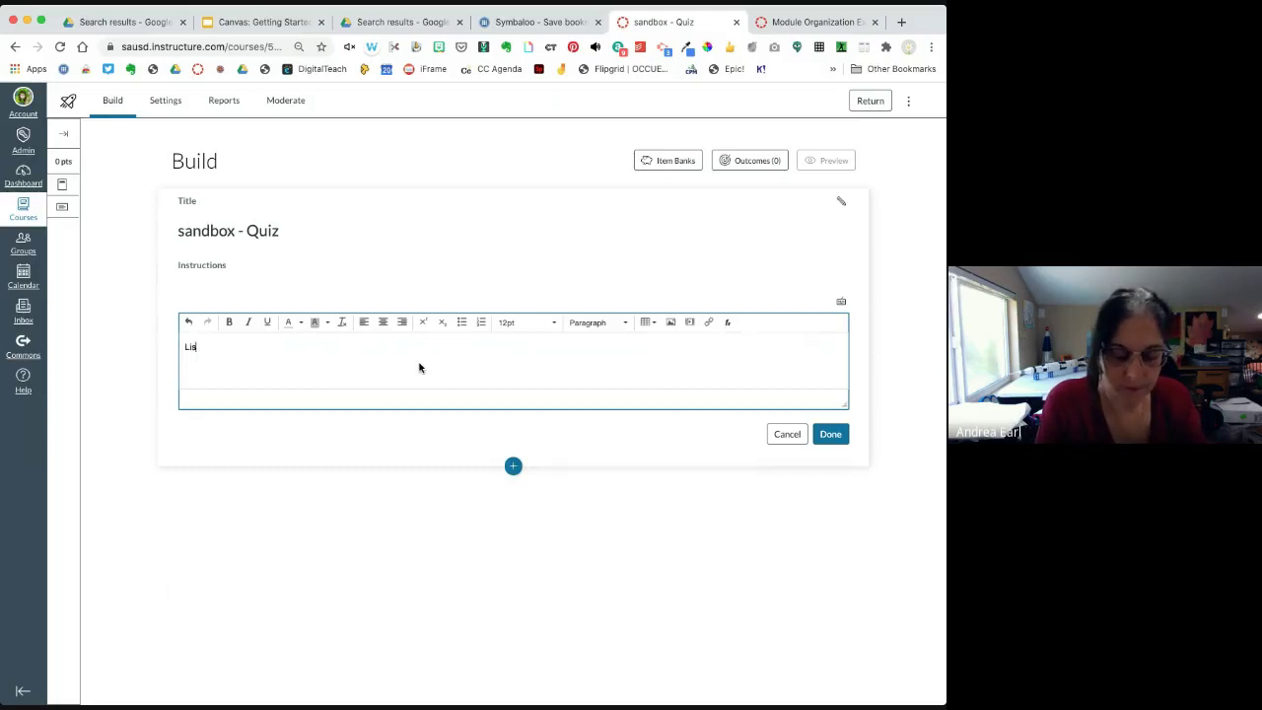
{"action": "type", "text": "ten (o the "}
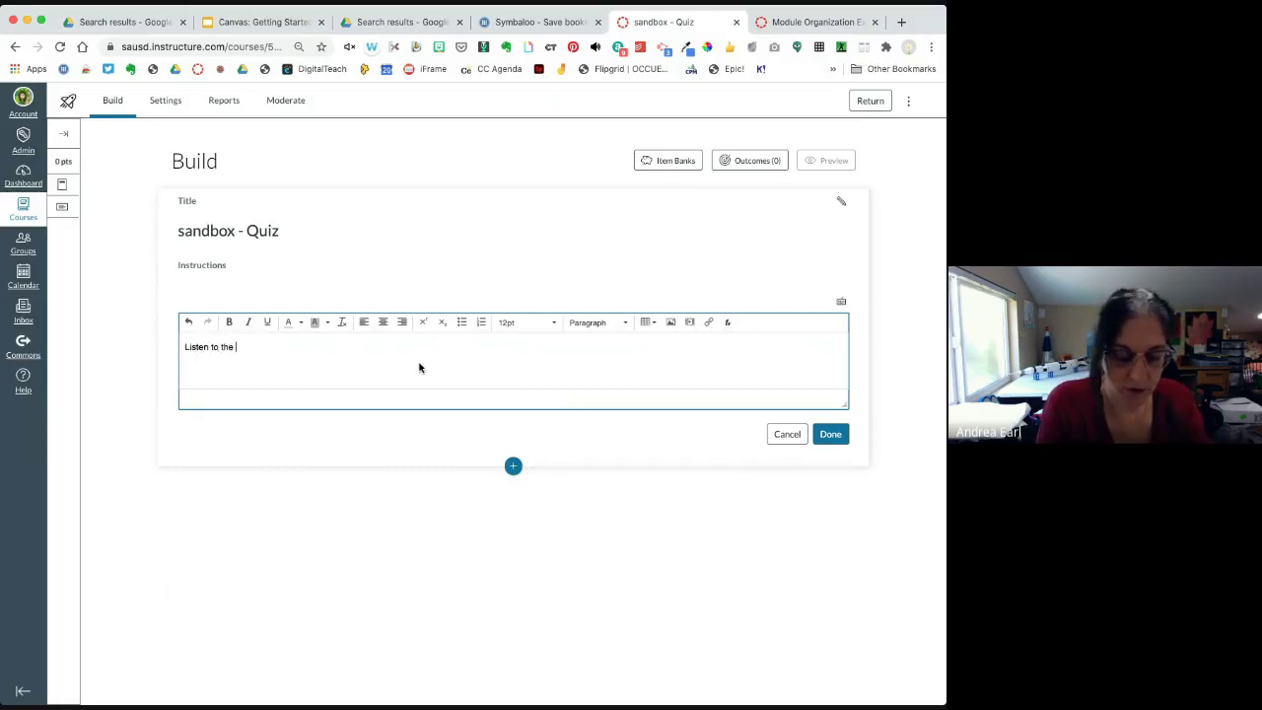
{"action": "type", "text": "stosy"}
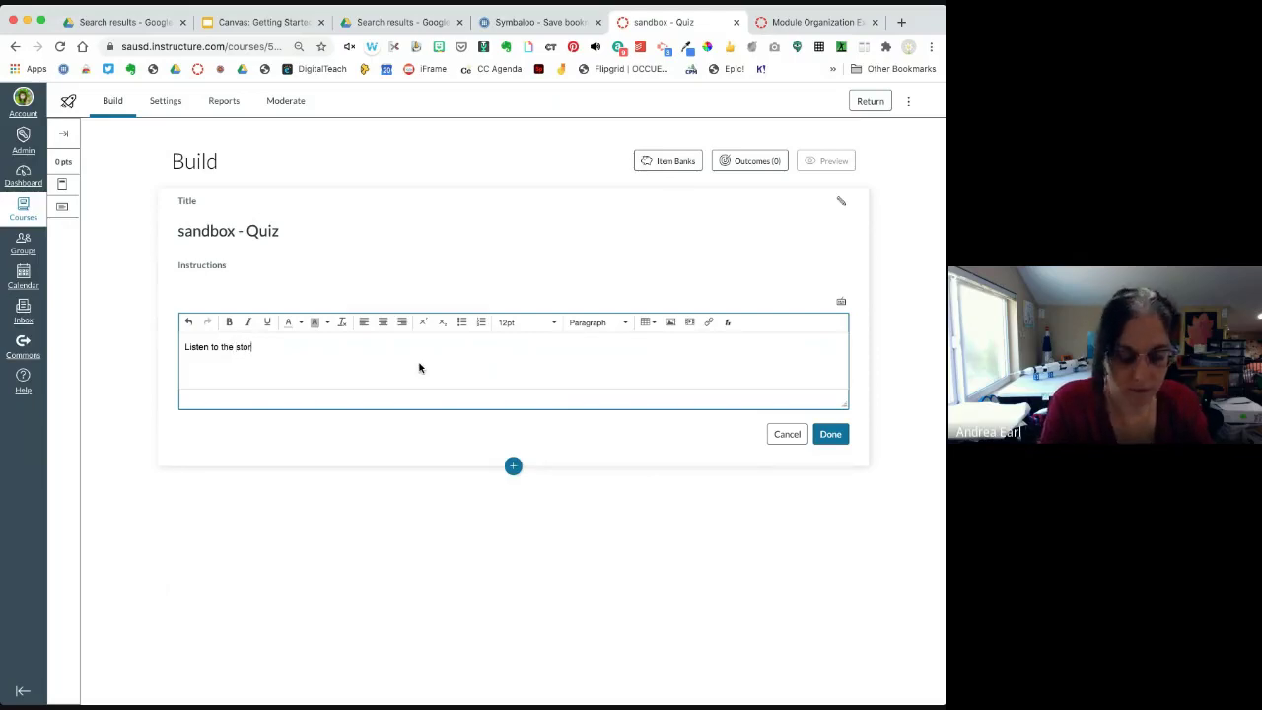
{"action": "type", "text": "y"}
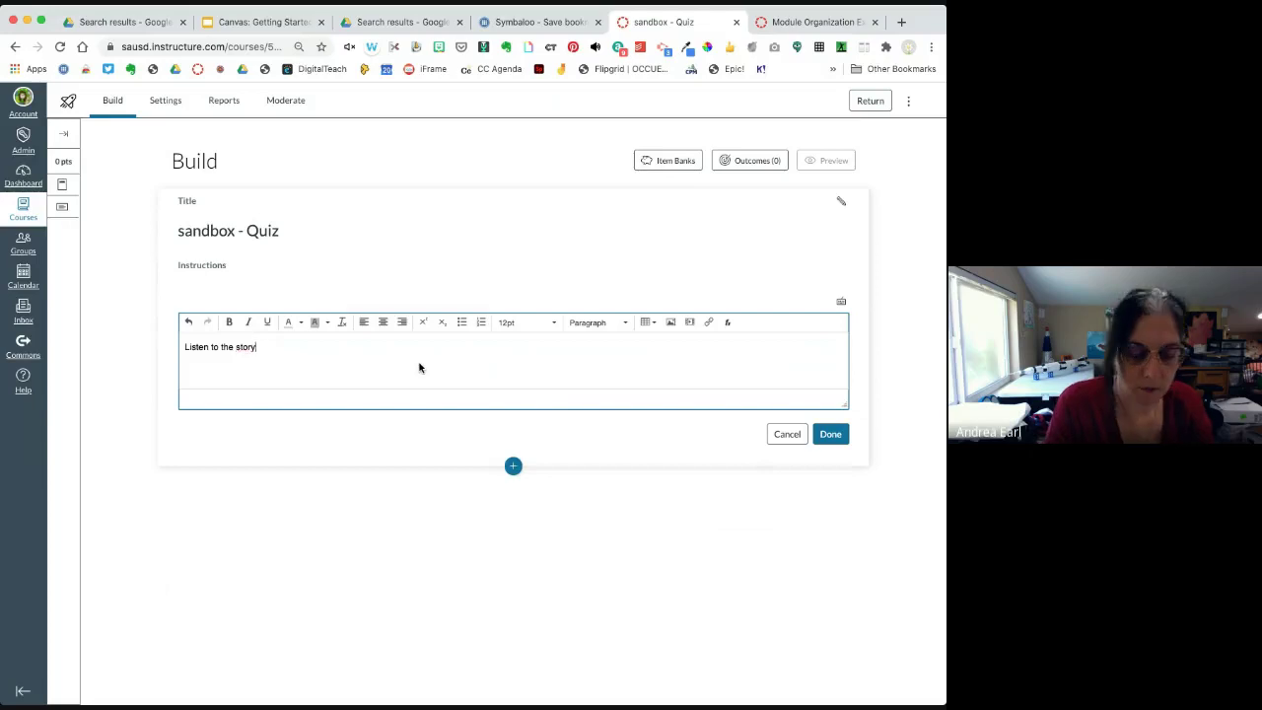
{"action": "type", "text": " and ans"}
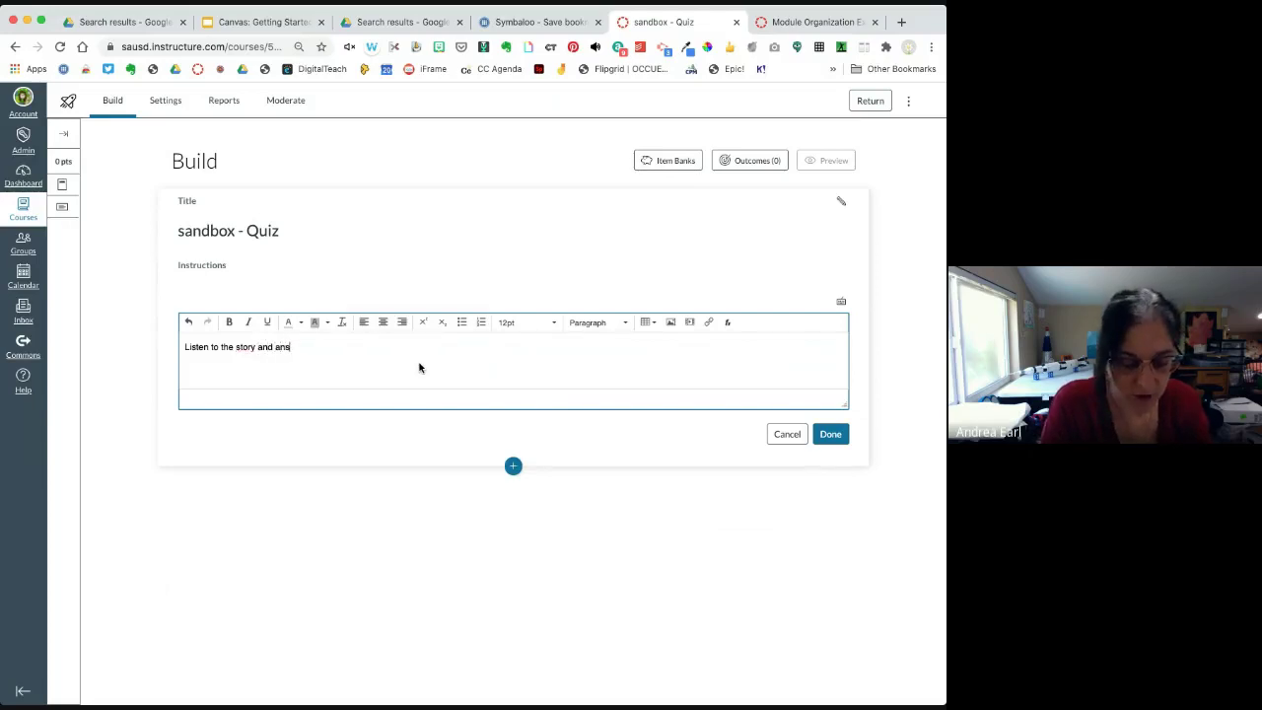
{"action": "type", "text": "wer the que"}
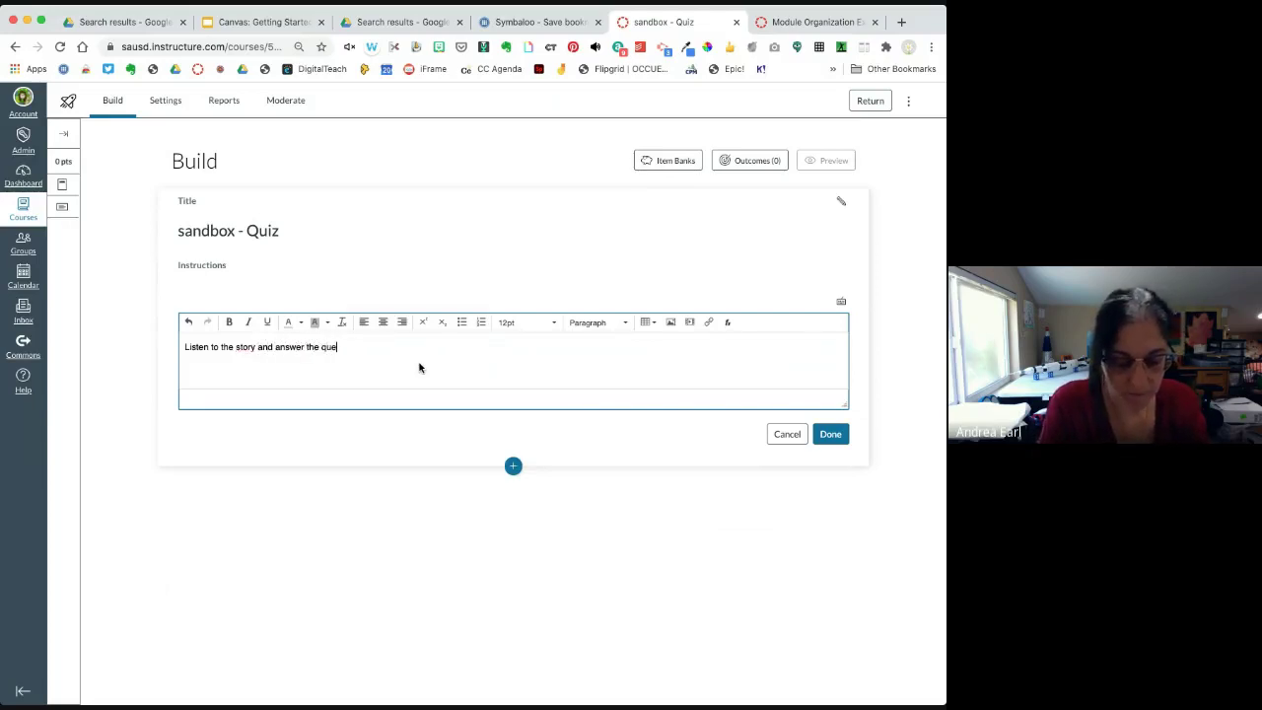
{"action": "type", "text": "stions."}
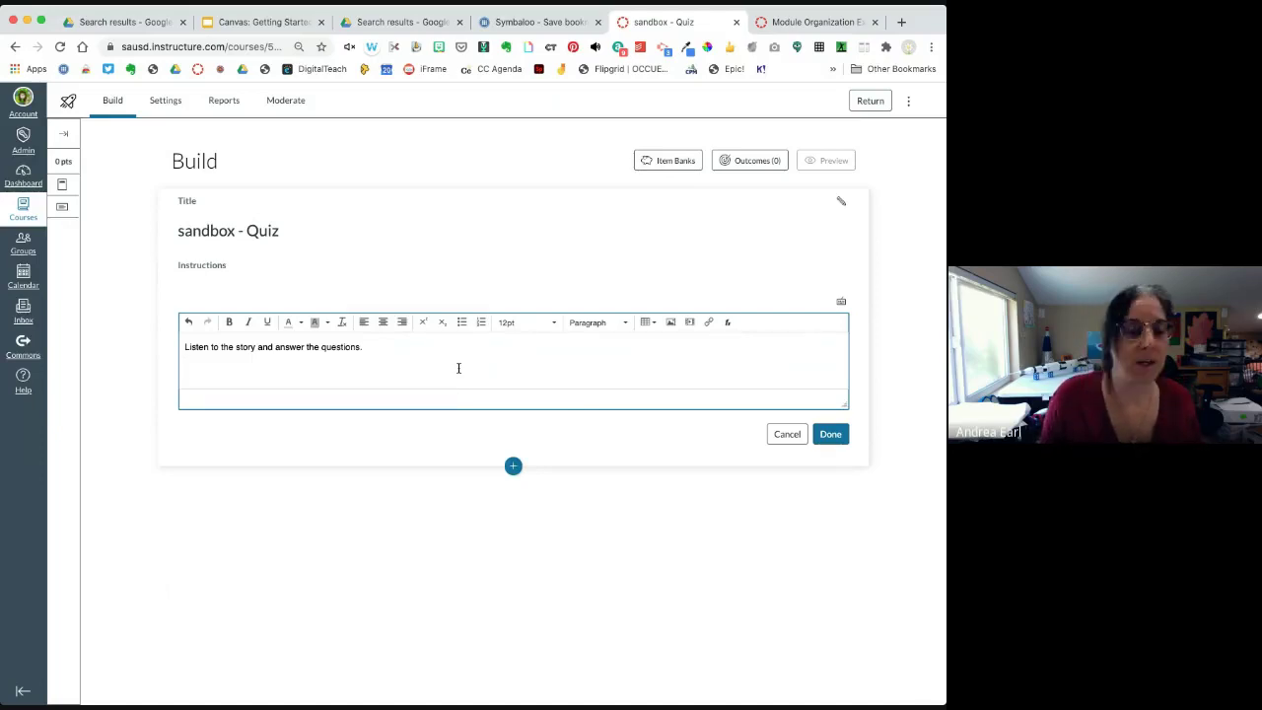
{"action": "left_click", "coordinate": [669, 323]}
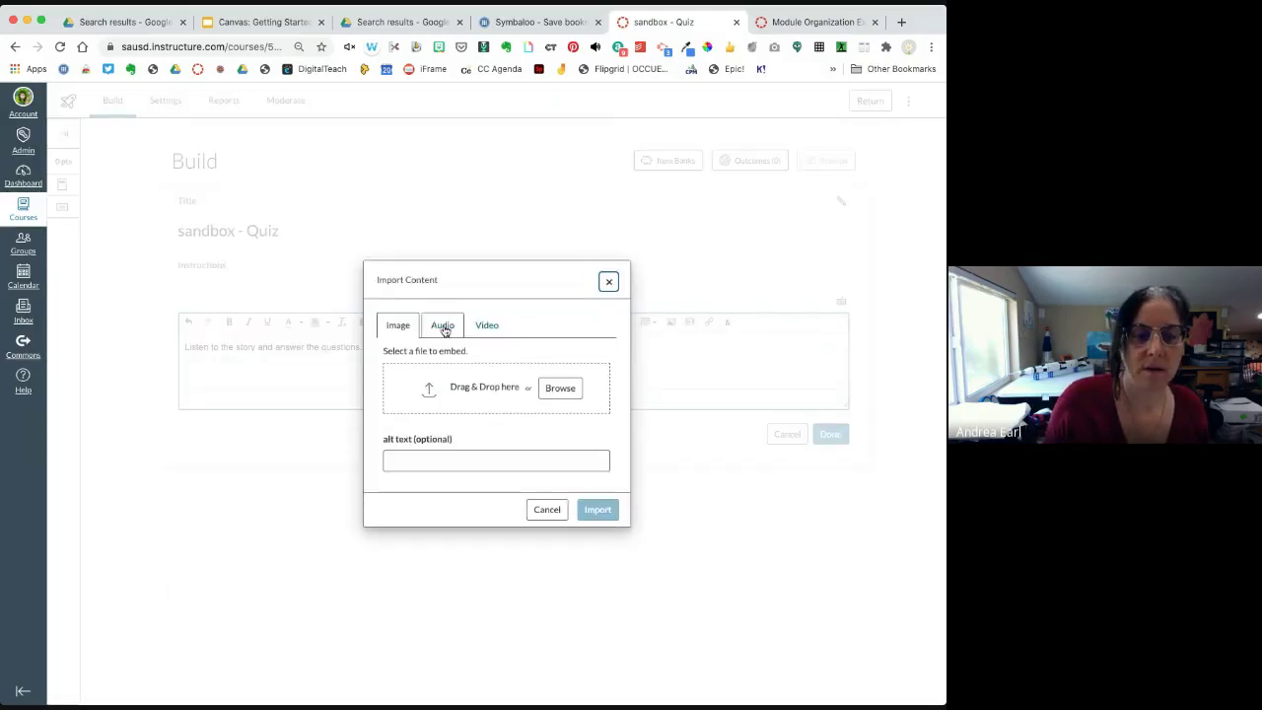
{"action": "left_click", "coordinate": [443, 326]}
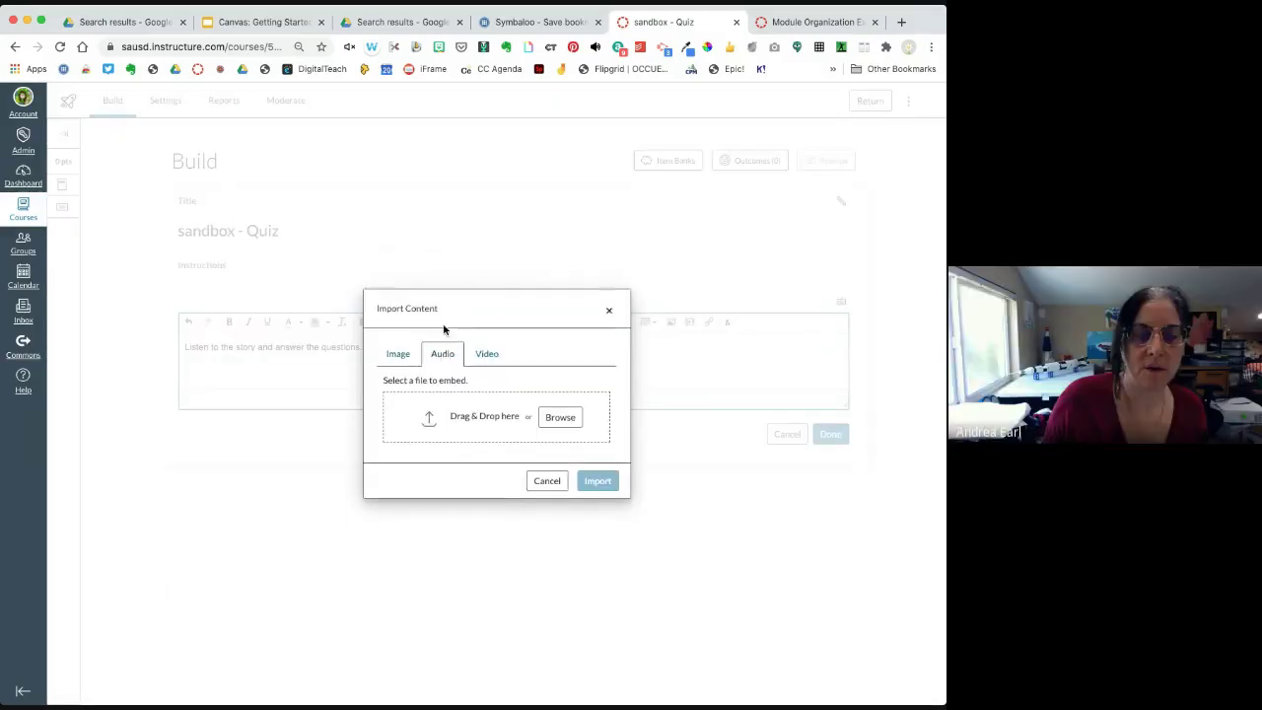
{"action": "left_click", "coordinate": [610, 311]}
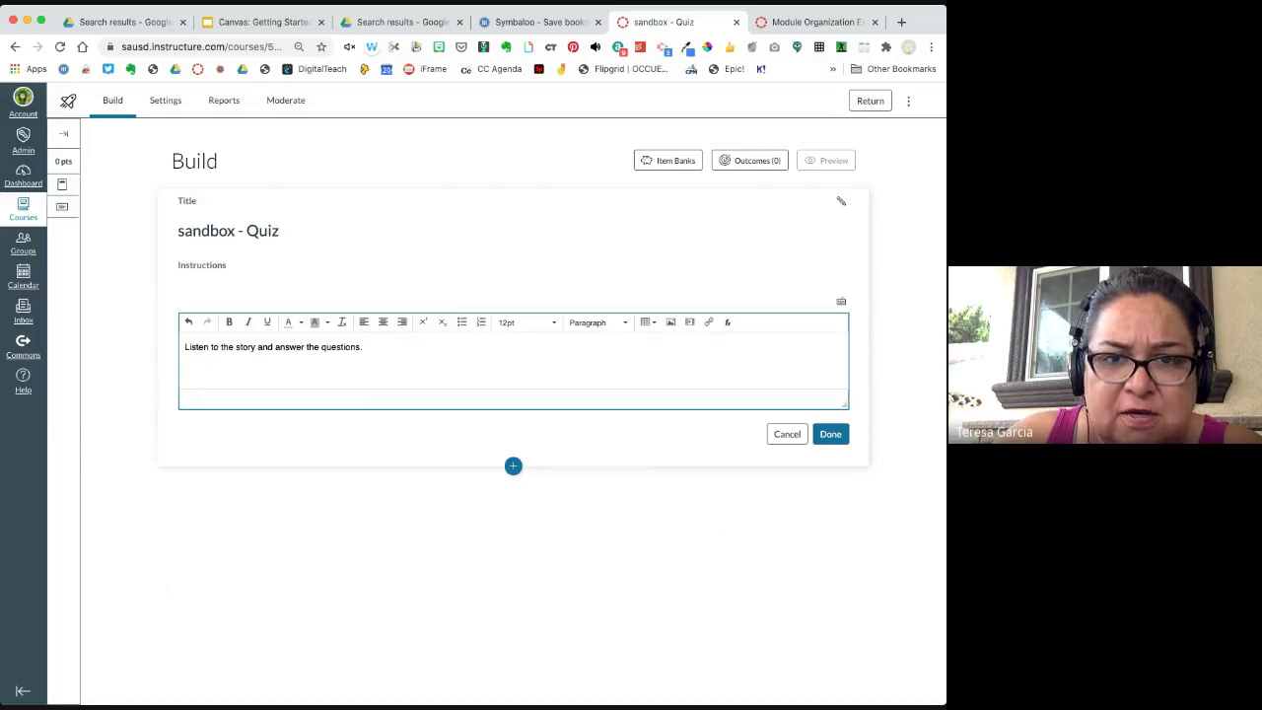
- Copy the shareable link of # Little Kittens.mp3 in Google Drive and return to the line below the quiz instructions in Canvas
{"action": "left_click", "coordinate": [111, 22]}
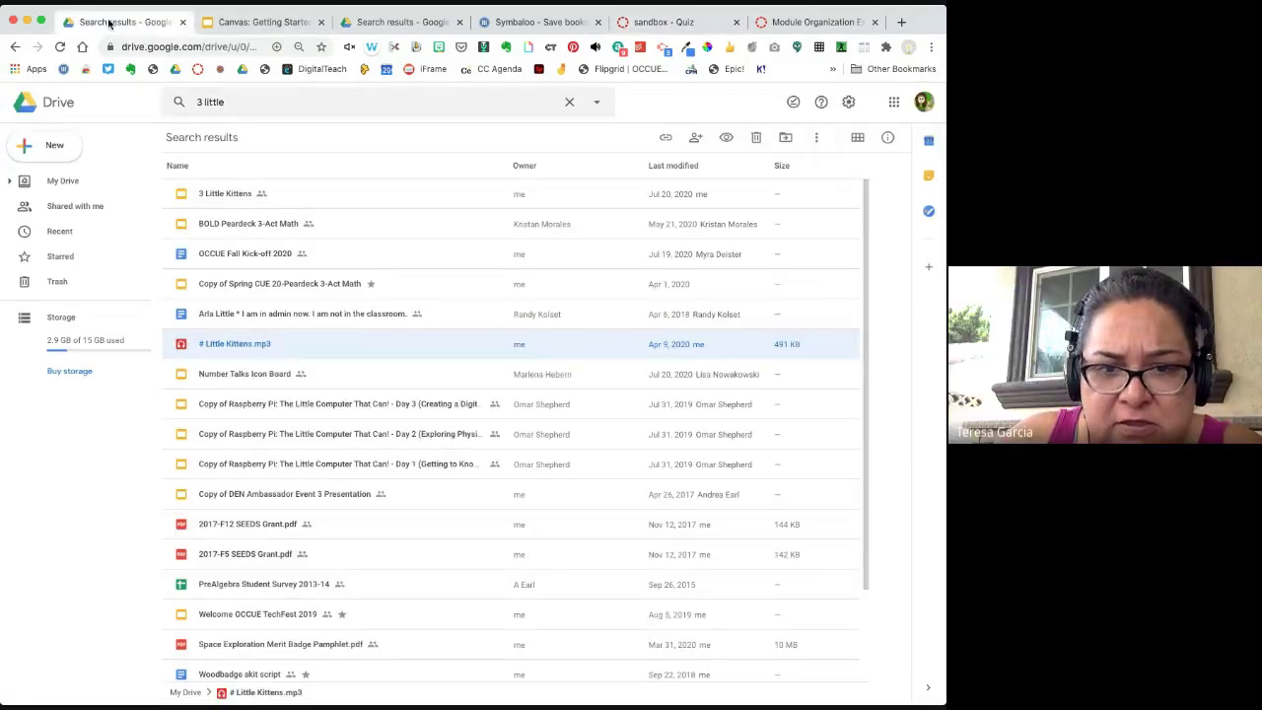
{"action": "right_click", "coordinate": [258, 348]}
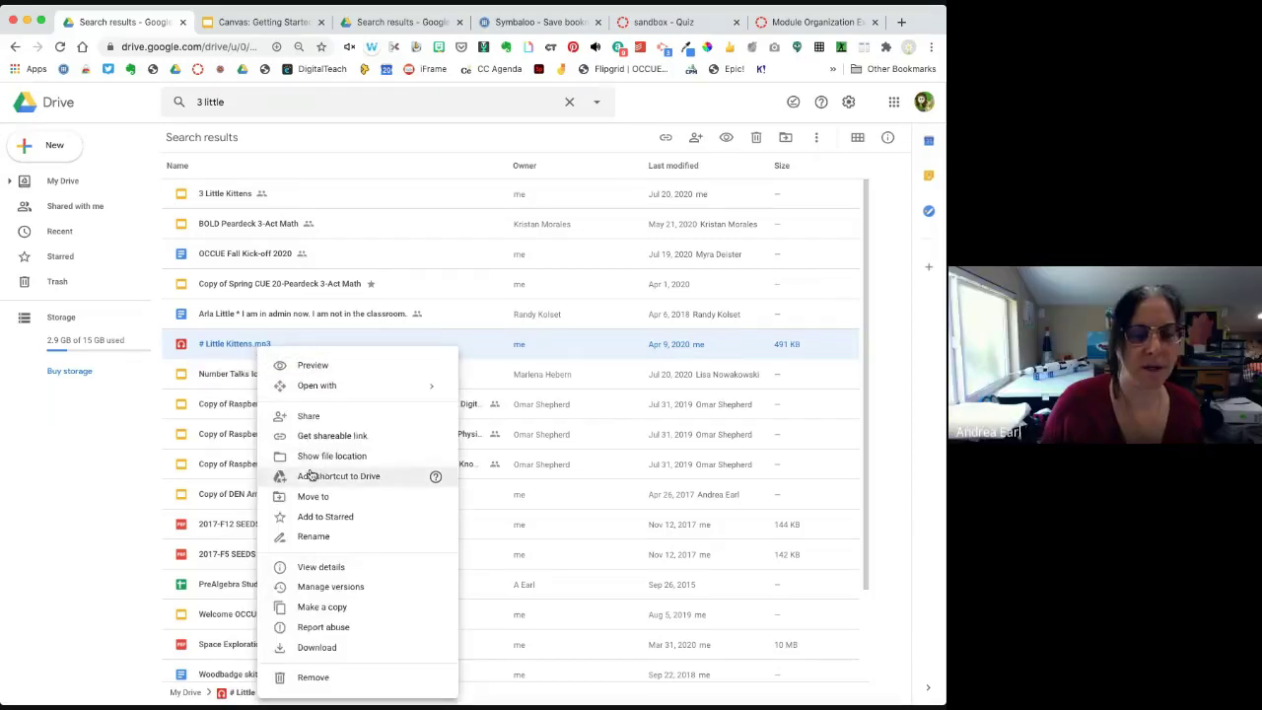
{"action": "left_click", "coordinate": [344, 436]}
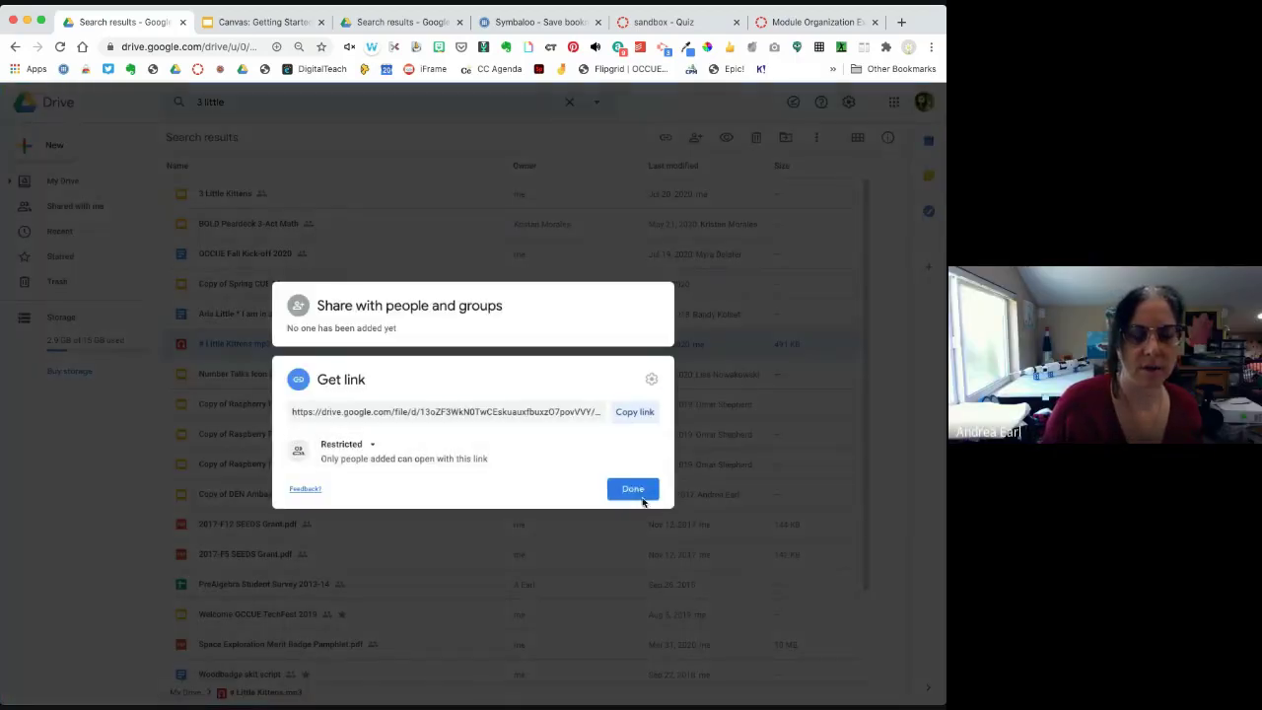
{"action": "left_click", "coordinate": [641, 413]}
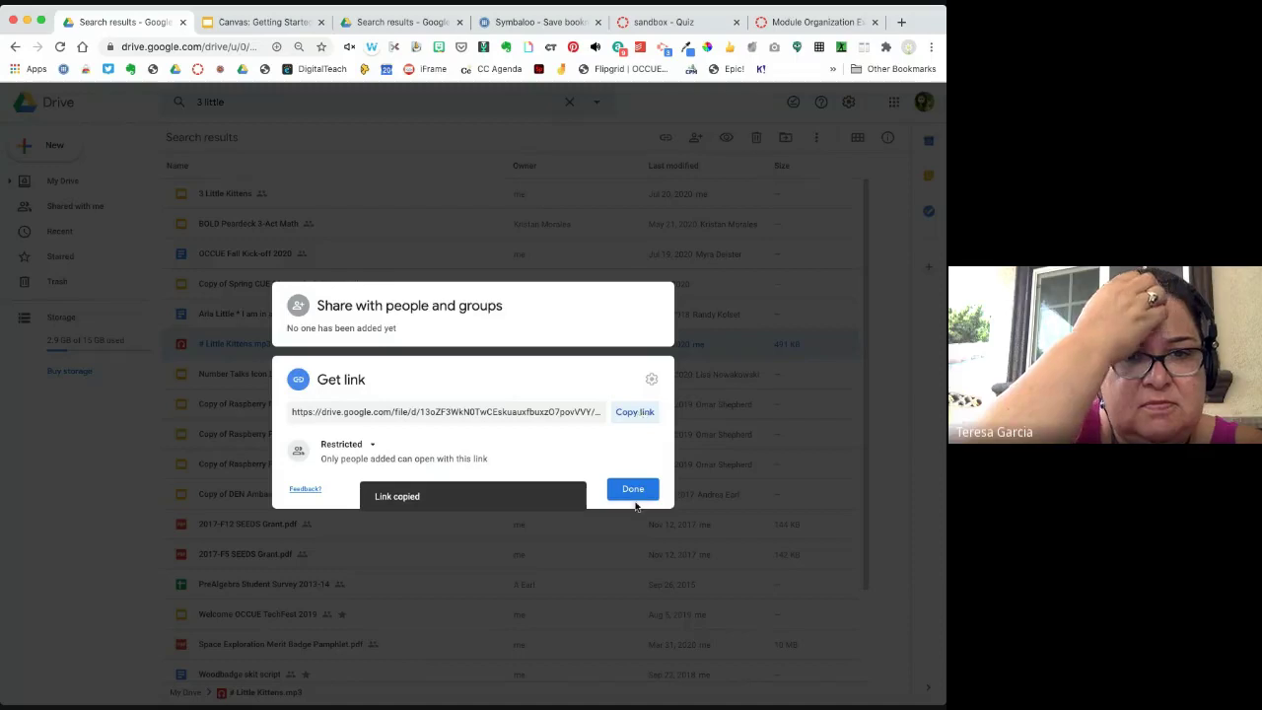
{"action": "left_click", "coordinate": [636, 489]}
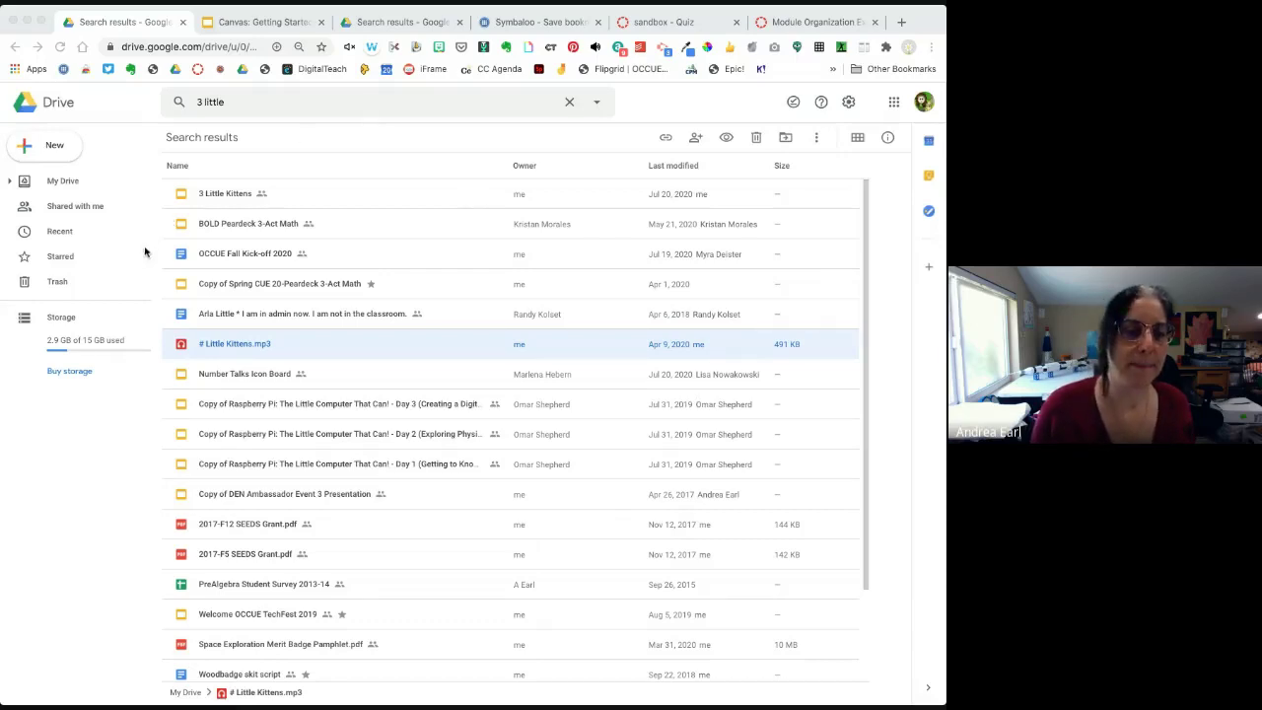
{"action": "left_click", "coordinate": [638, 22]}
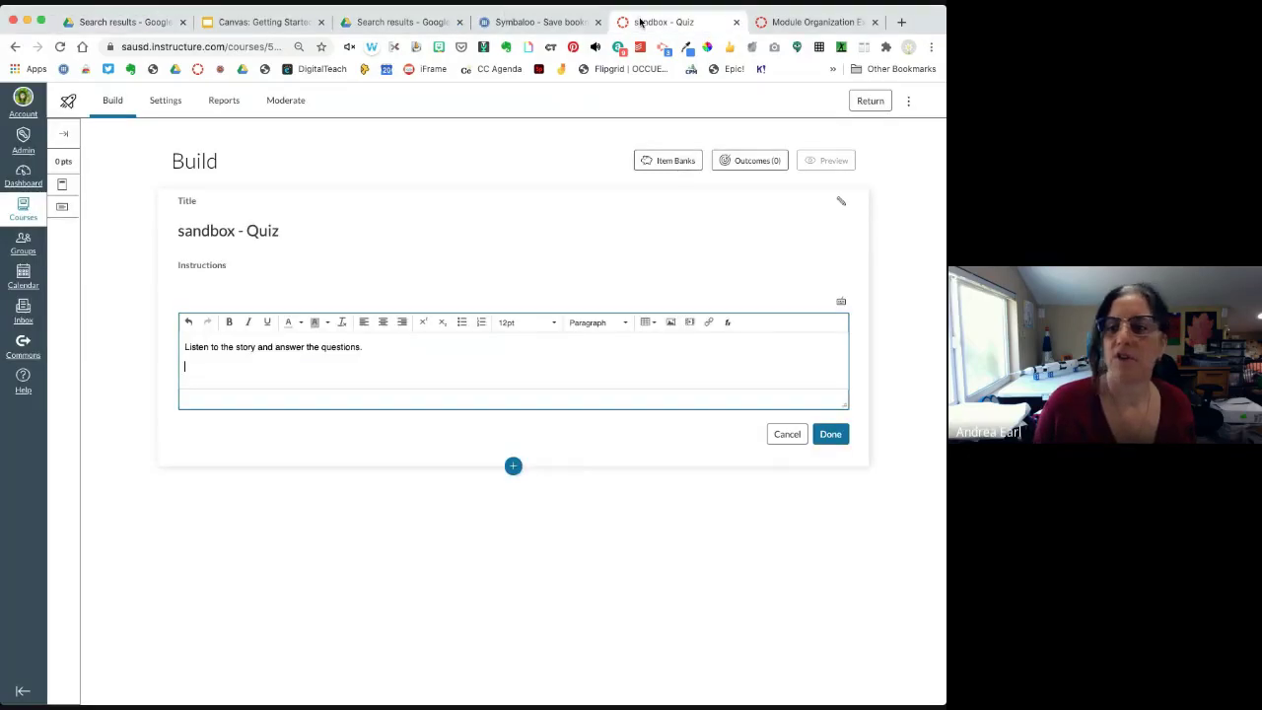
{"action": "left_click", "coordinate": [401, 366]}
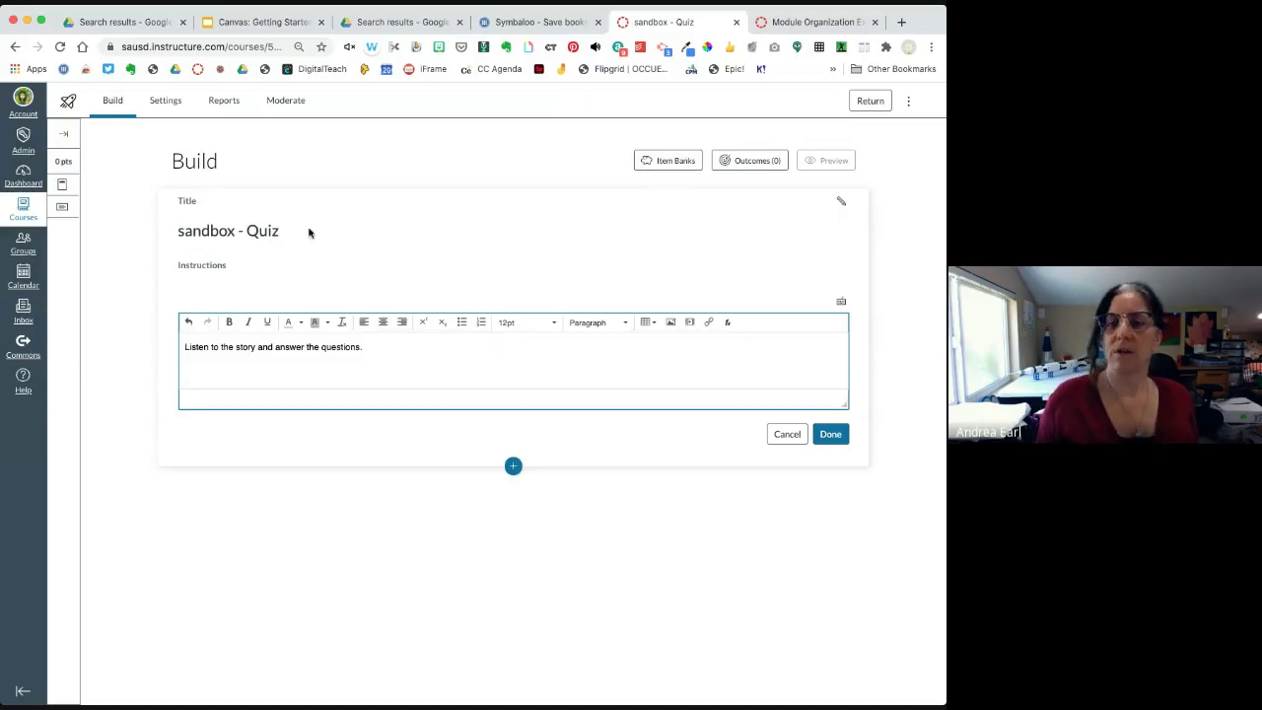
- Switch to Google Drive and set the link access of # Little Kittens.mp3 to Anyone with the link
{"action": "left_click", "coordinate": [111, 22]}
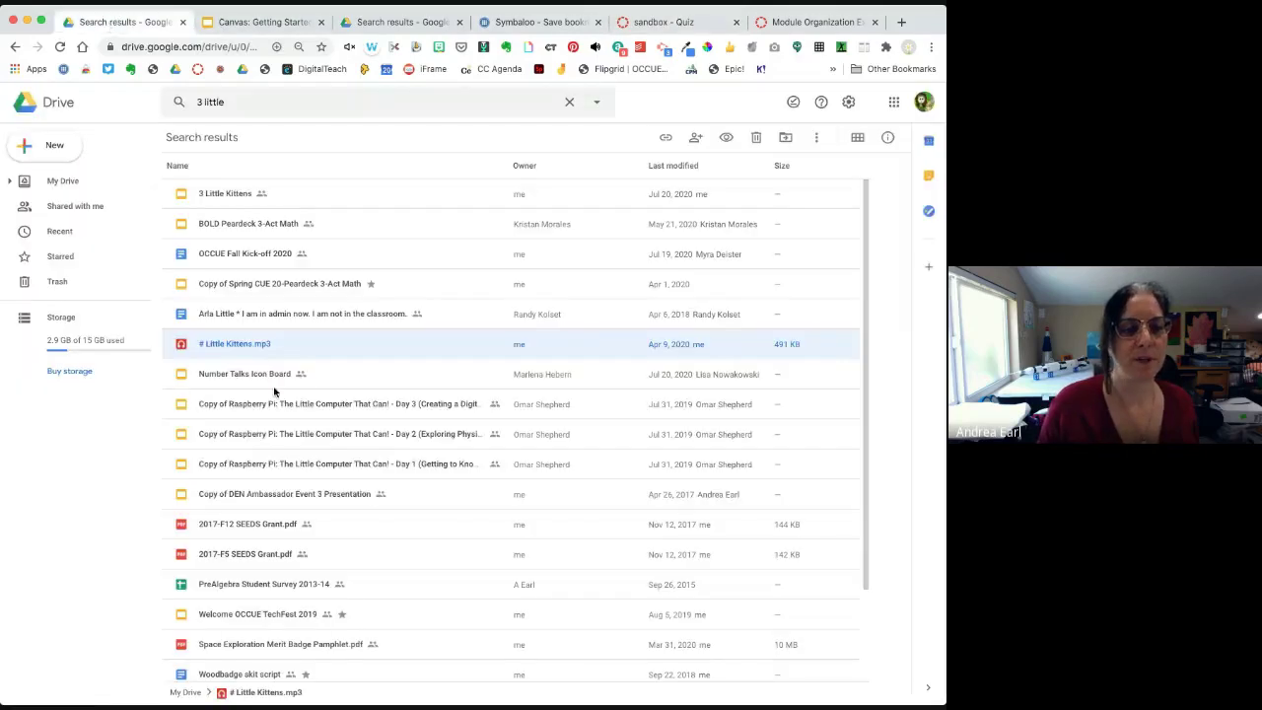
{"action": "right_click", "coordinate": [266, 346]}
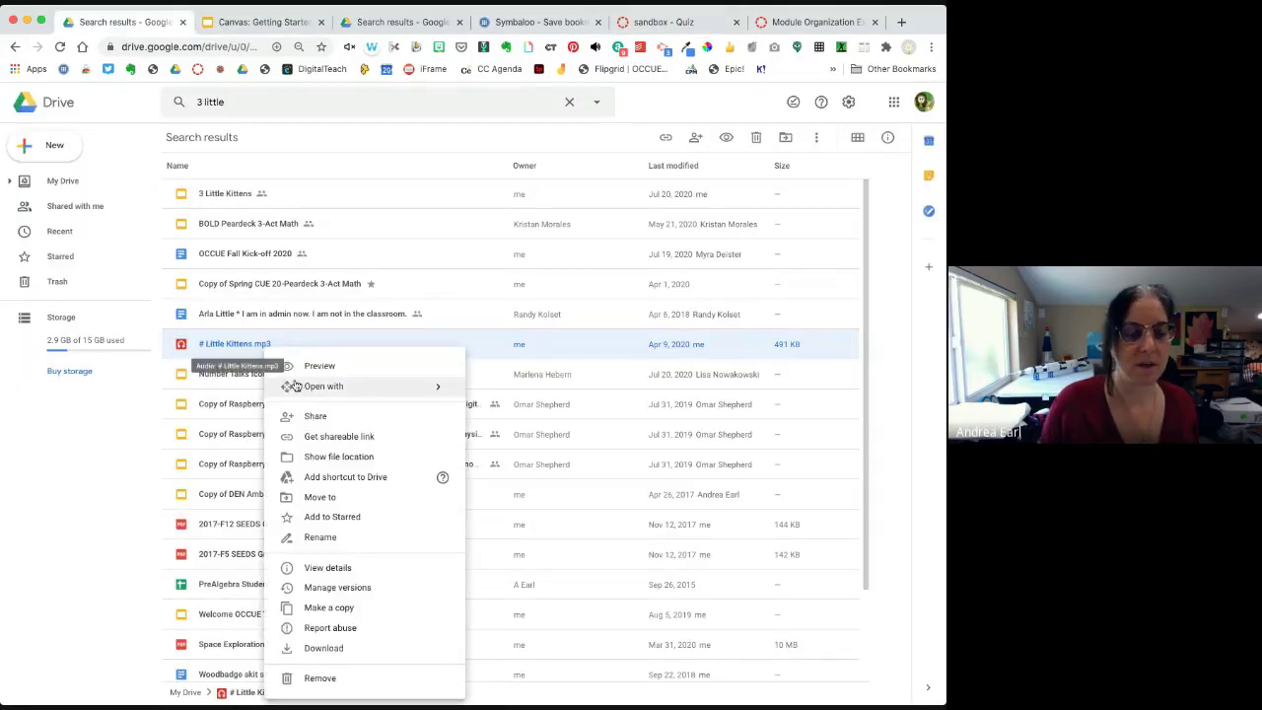
{"action": "left_click", "coordinate": [336, 440]}
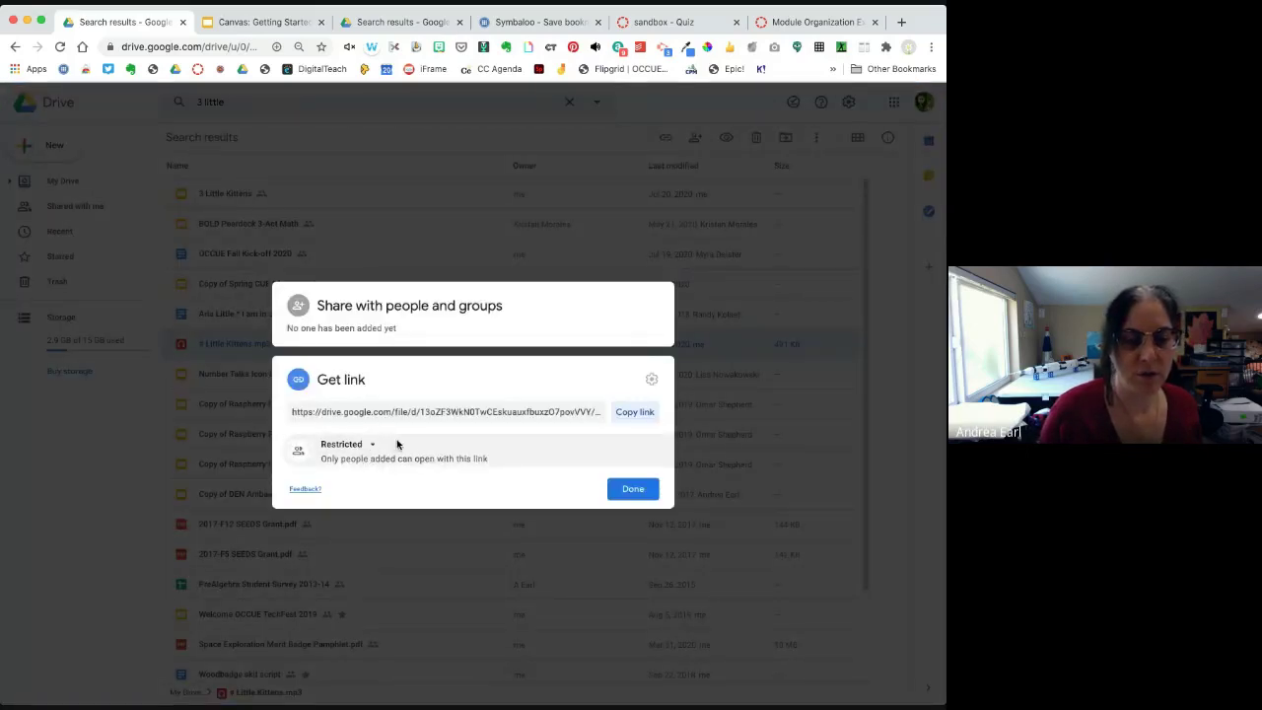
{"action": "left_click", "coordinate": [371, 444]}
{"action": "left_click", "coordinate": [359, 505]}
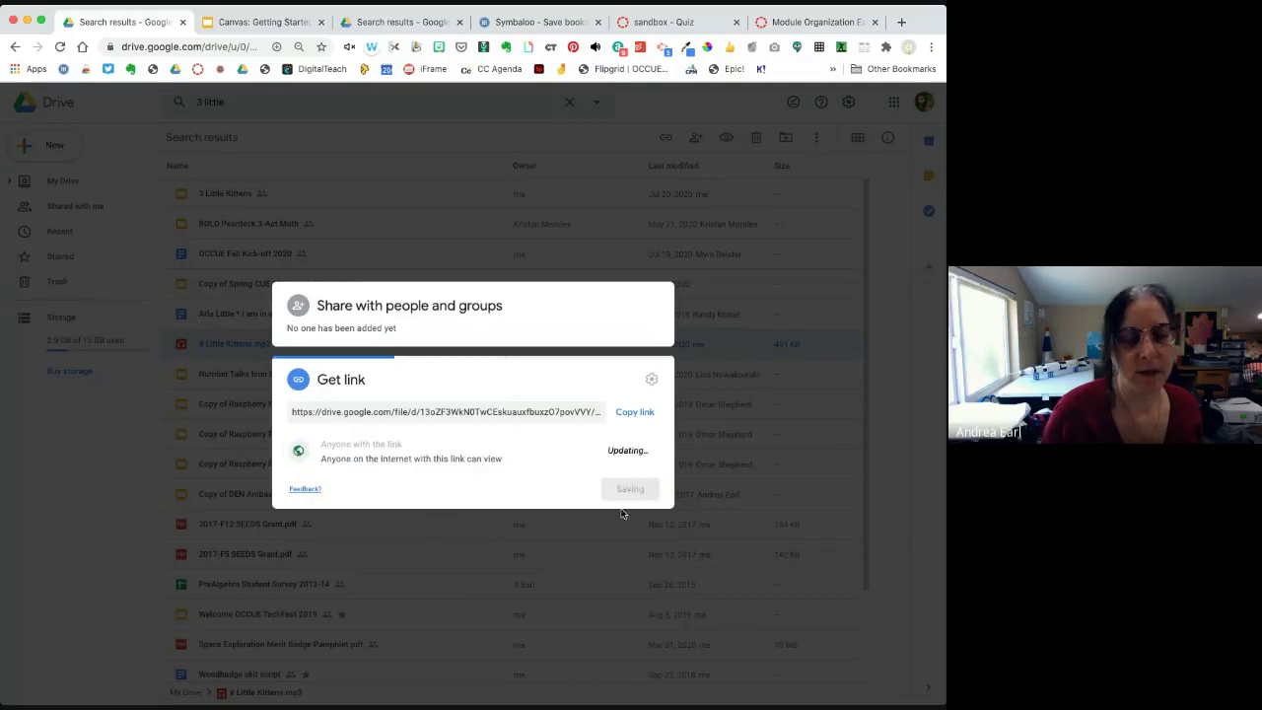
- Close the sharing settings of # Little Kittens.mp3 and return to the end of the sandbox quiz instructions in Canvas
{"action": "left_click", "coordinate": [632, 509]}
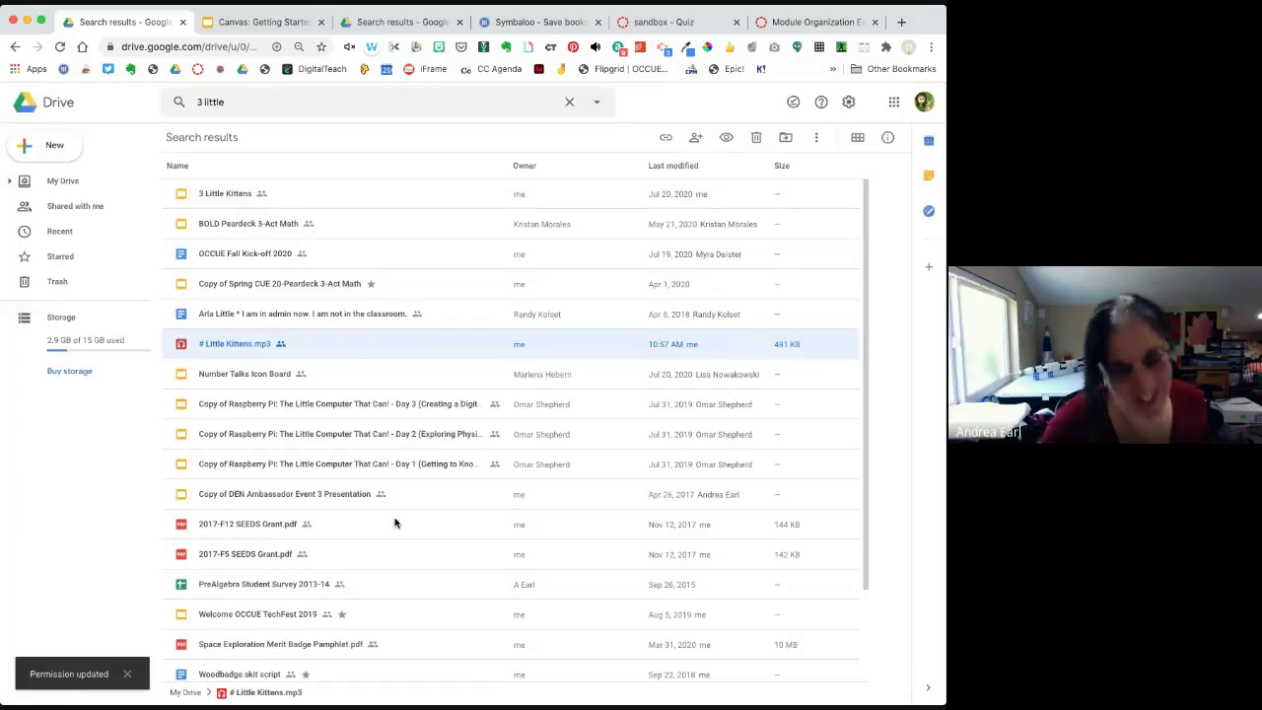
{"action": "left_click", "coordinate": [698, 24]}
{"action": "left_click", "coordinate": [385, 350]}
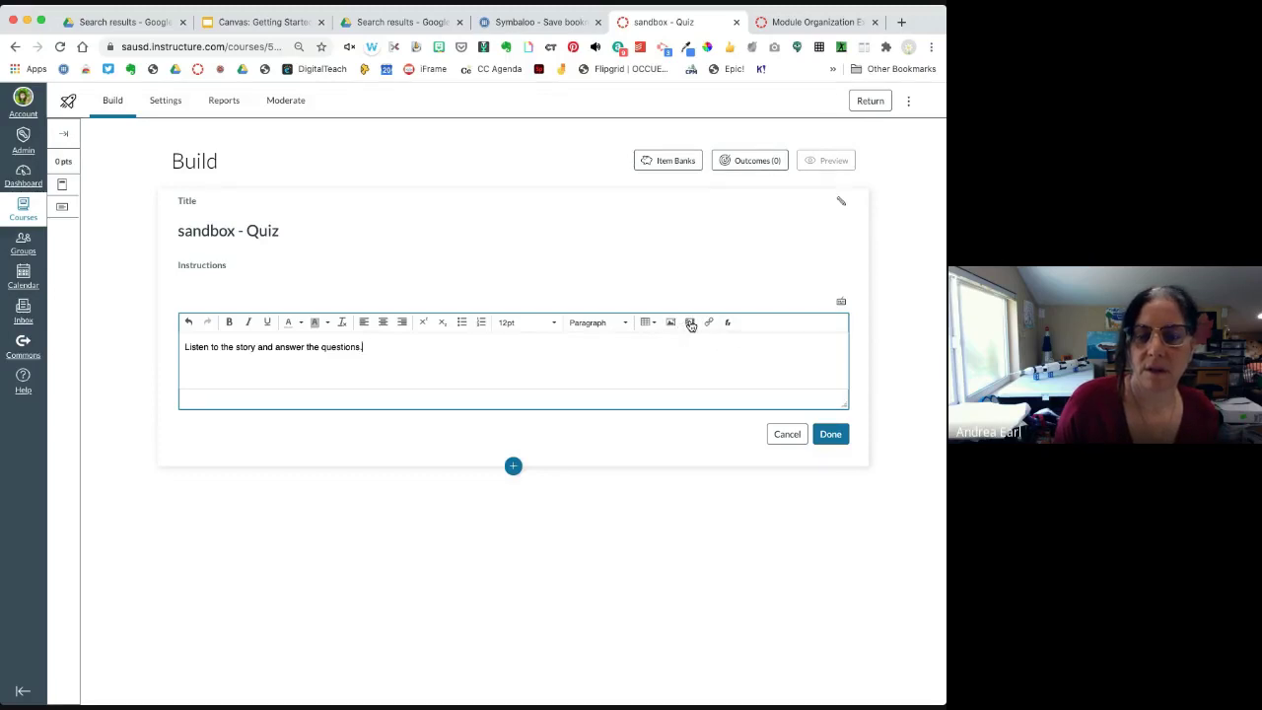
{"action": "left_click", "coordinate": [691, 322]}
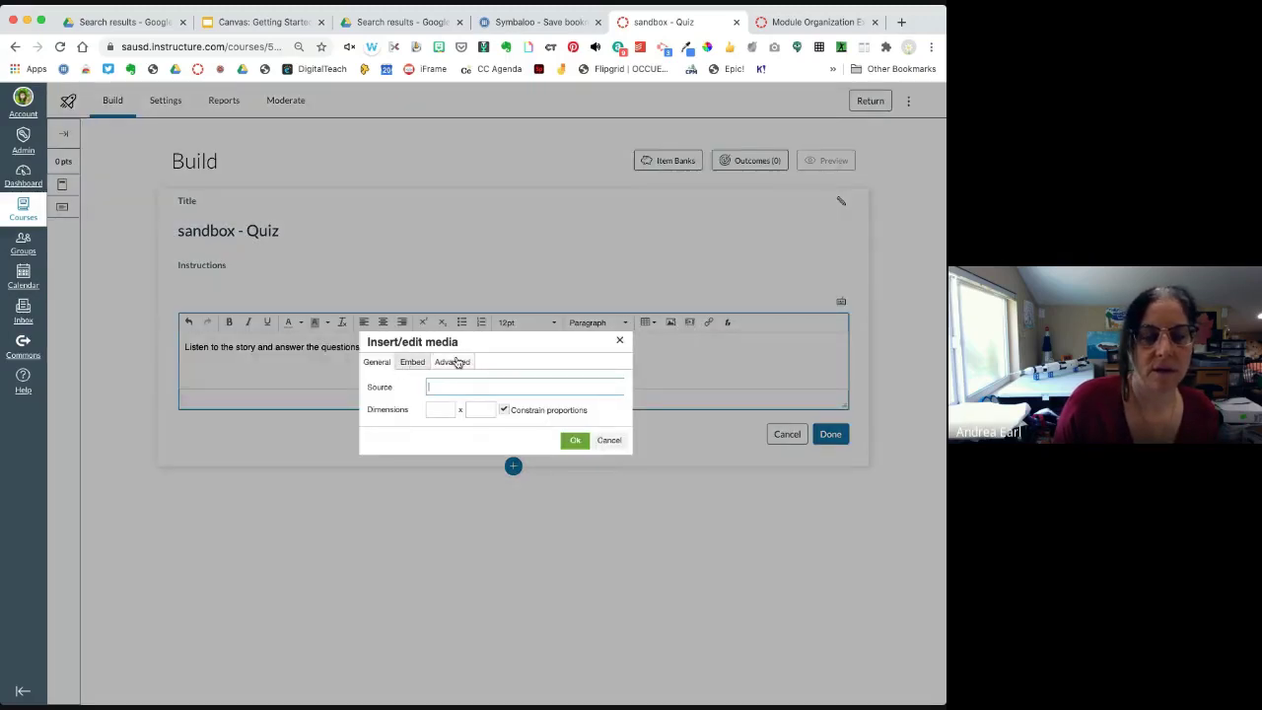
{"action": "left_click", "coordinate": [411, 362]}
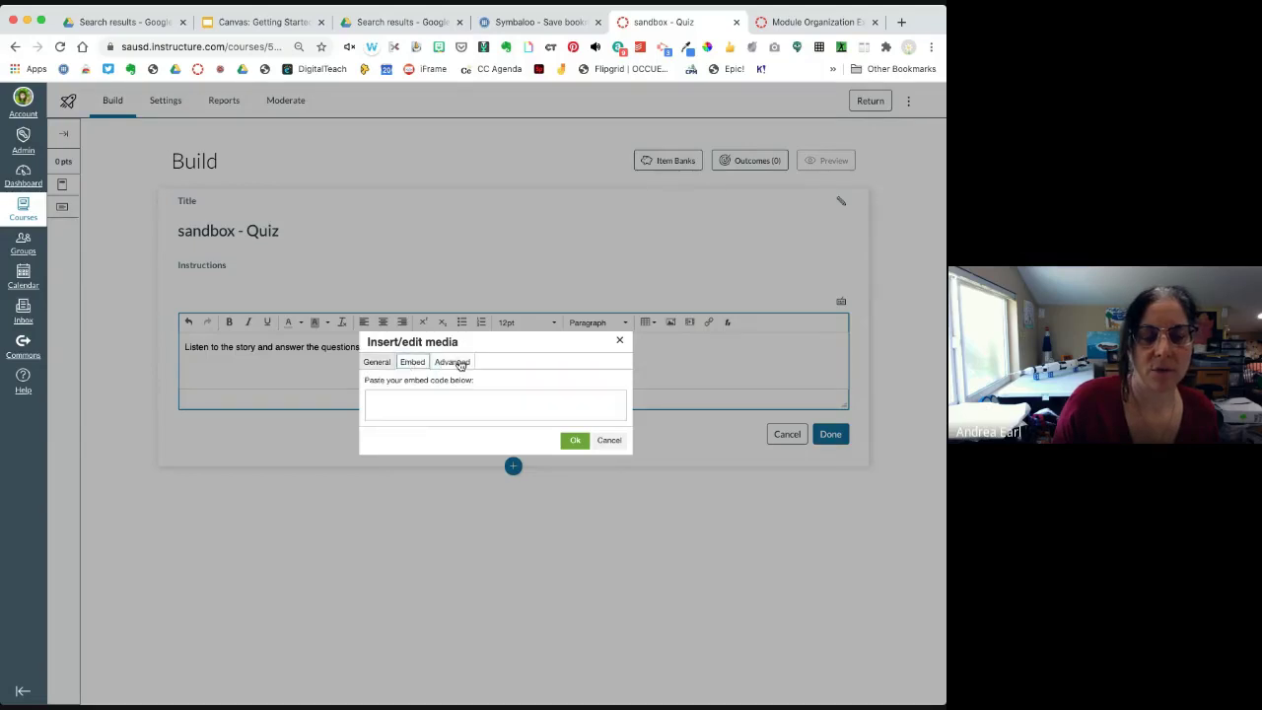
{"action": "left_click", "coordinate": [453, 361]}
{"action": "left_click", "coordinate": [377, 361]}
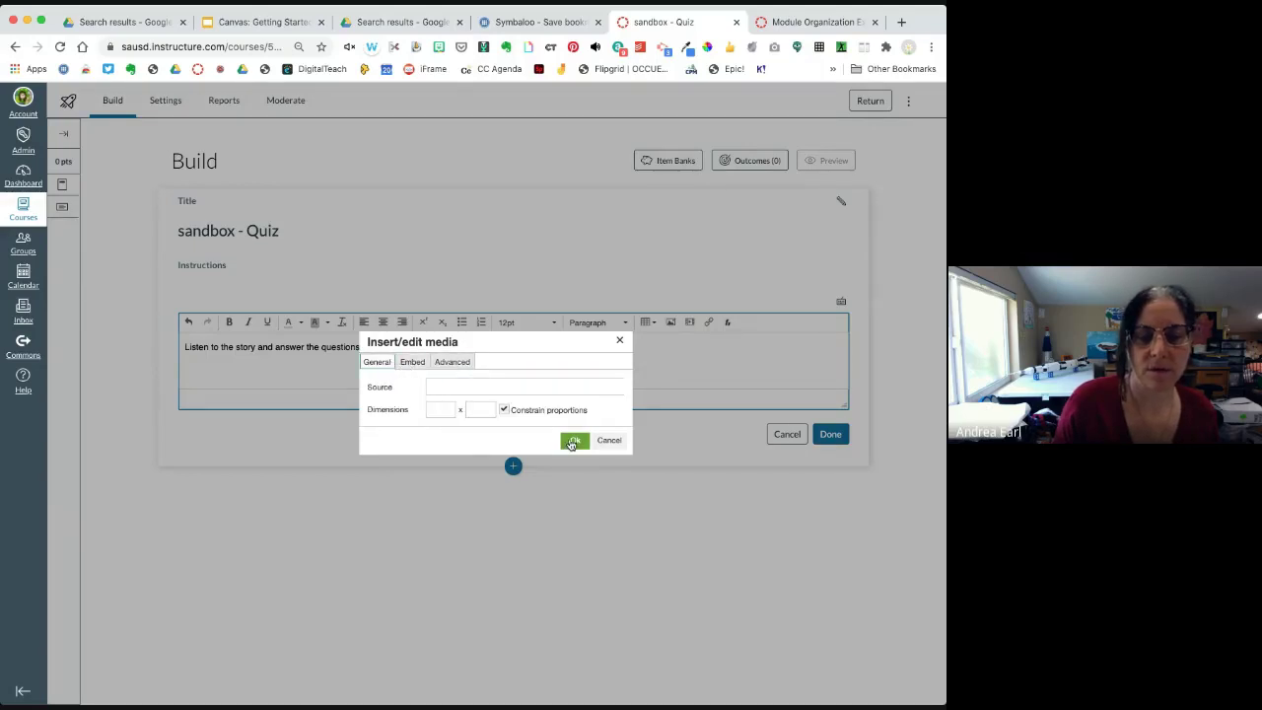
{"action": "left_click", "coordinate": [605, 441]}
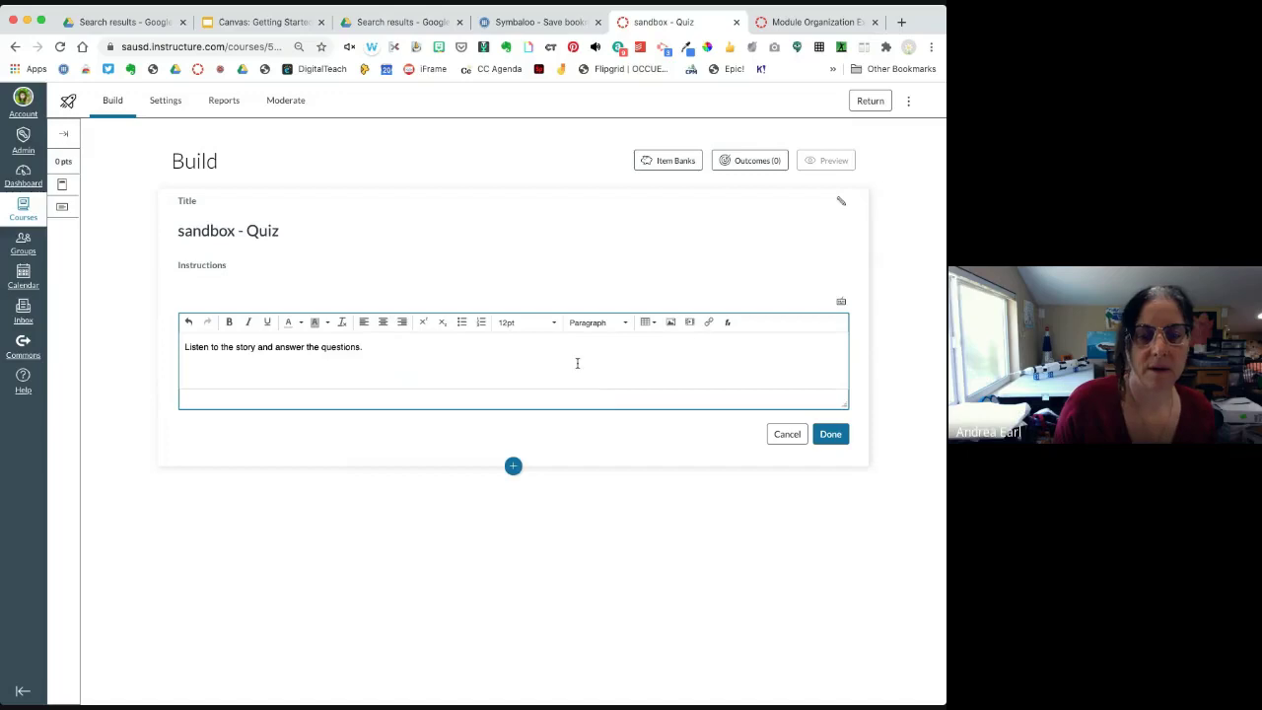
- Import the audio file # Little Kittens.mp3 after the instruction text and save the quiz instructions
{"action": "left_click", "coordinate": [670, 323]}
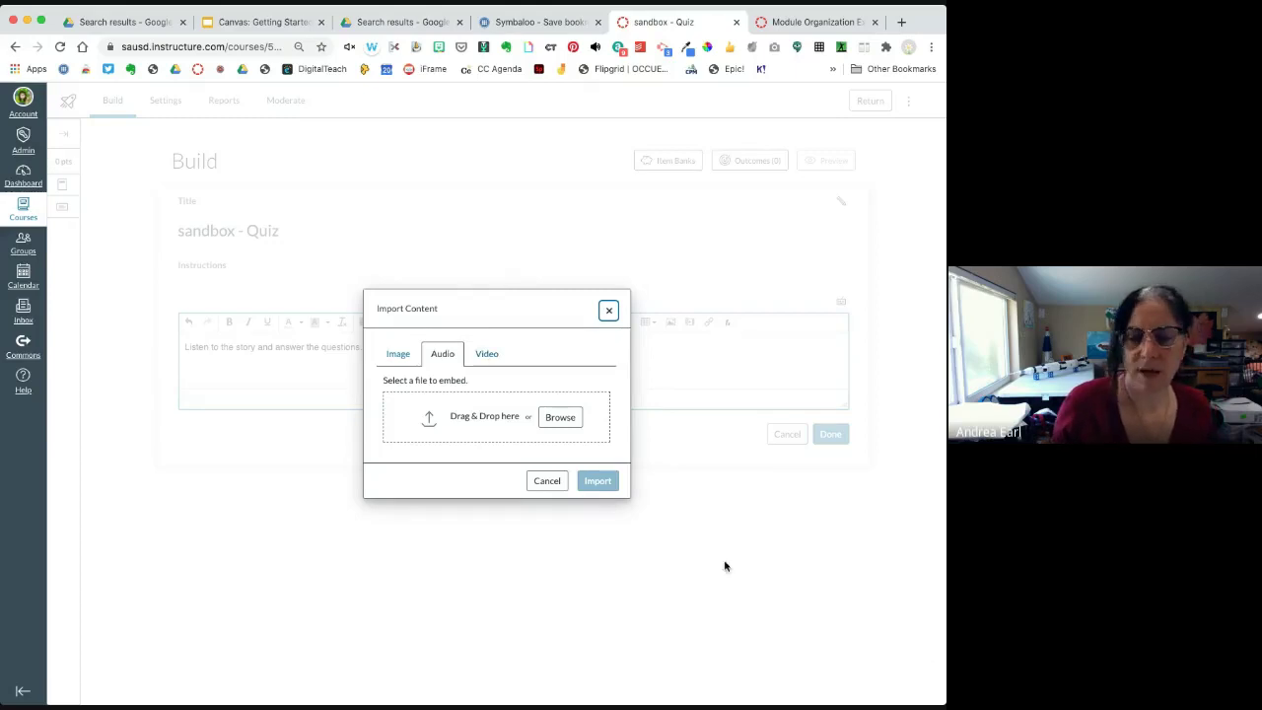
{"action": "left_click", "coordinate": [560, 418]}
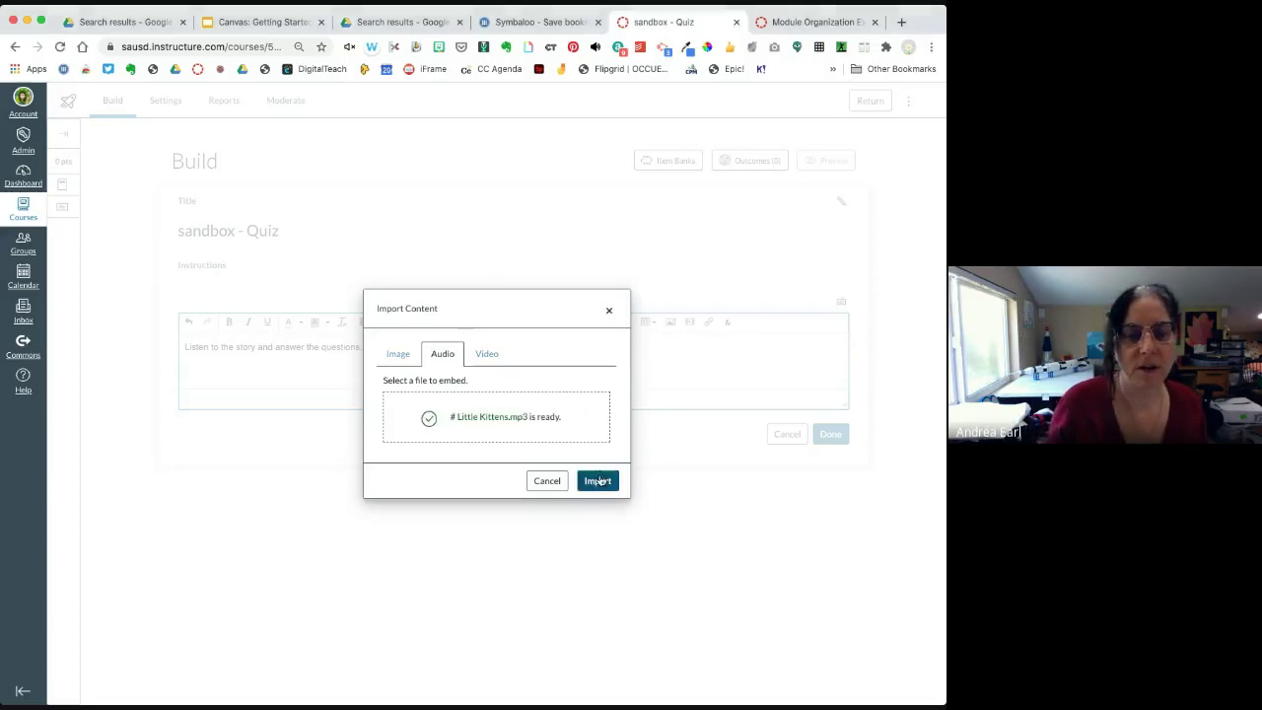
{"action": "left_click", "coordinate": [599, 482]}
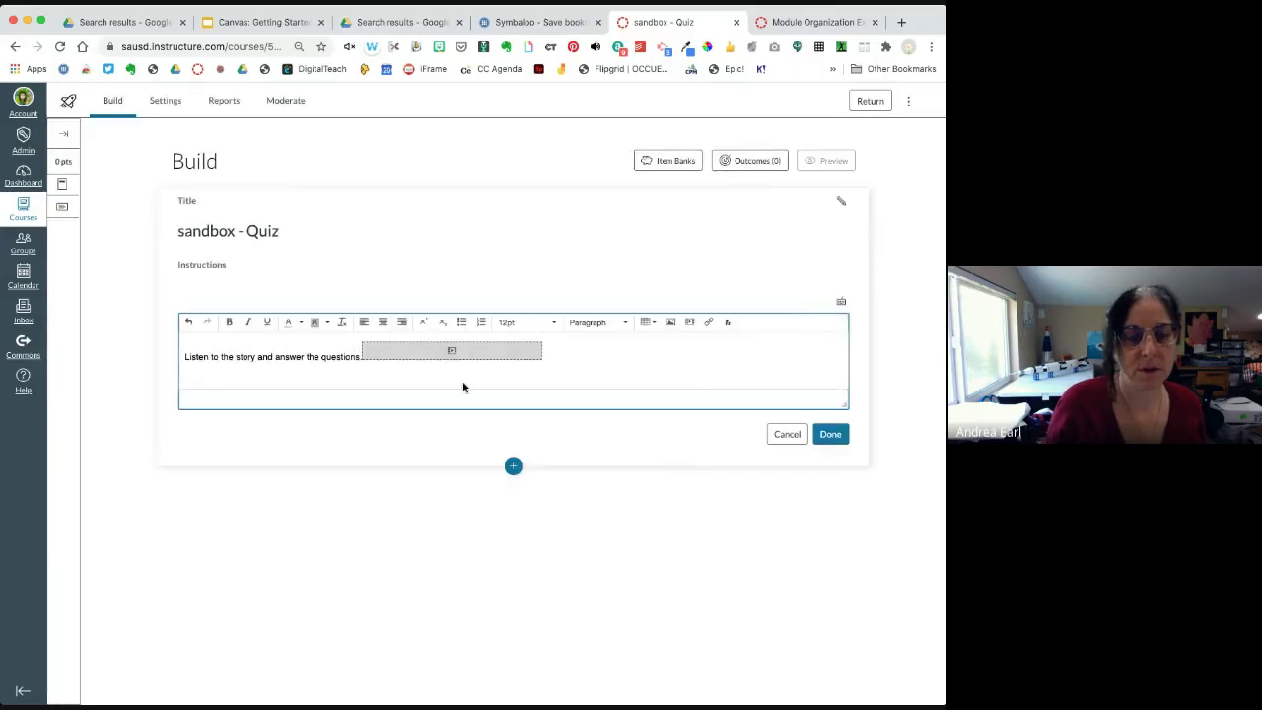
{"action": "left_click", "coordinate": [830, 433]}
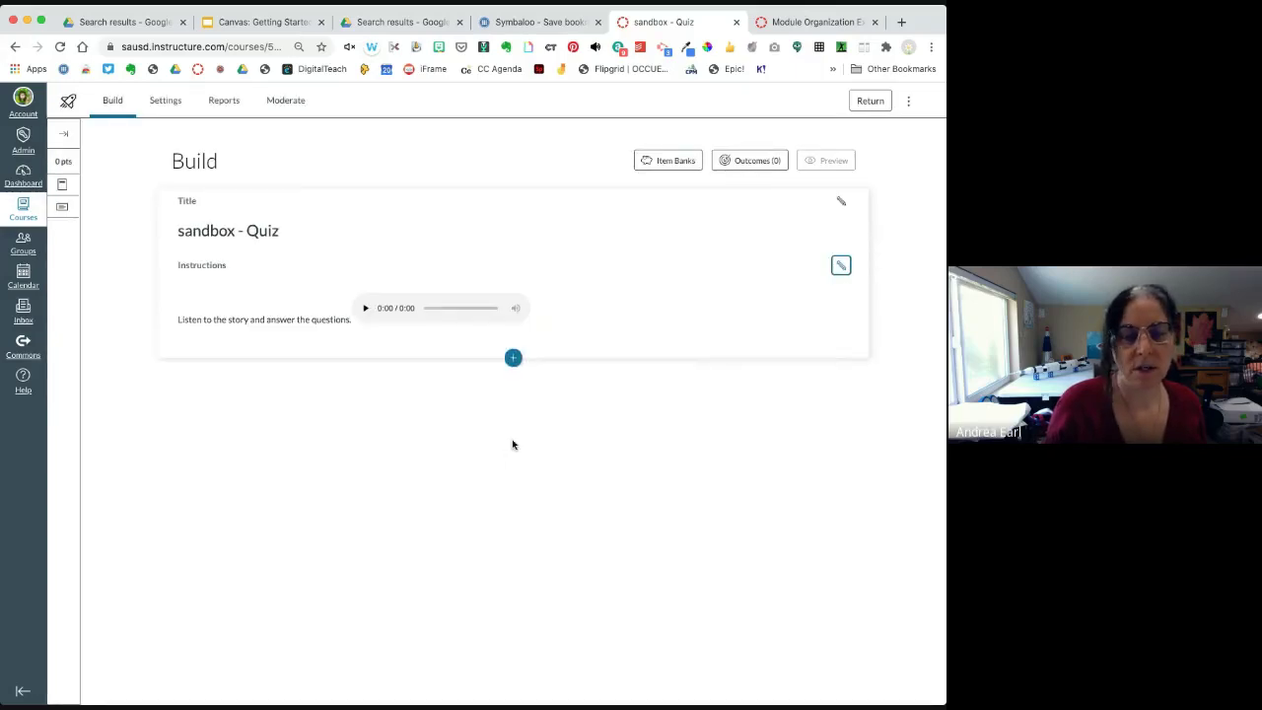
{"action": "left_click", "coordinate": [364, 318]}
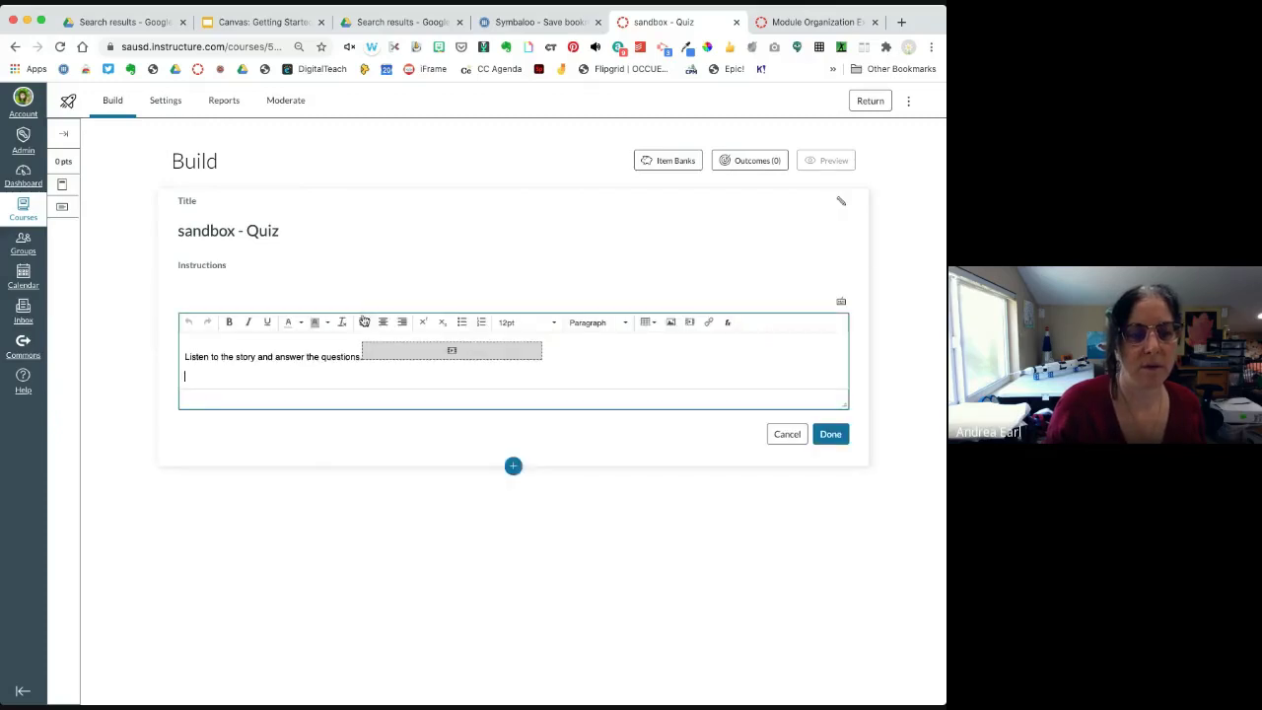
{"action": "left_click", "coordinate": [830, 433]}
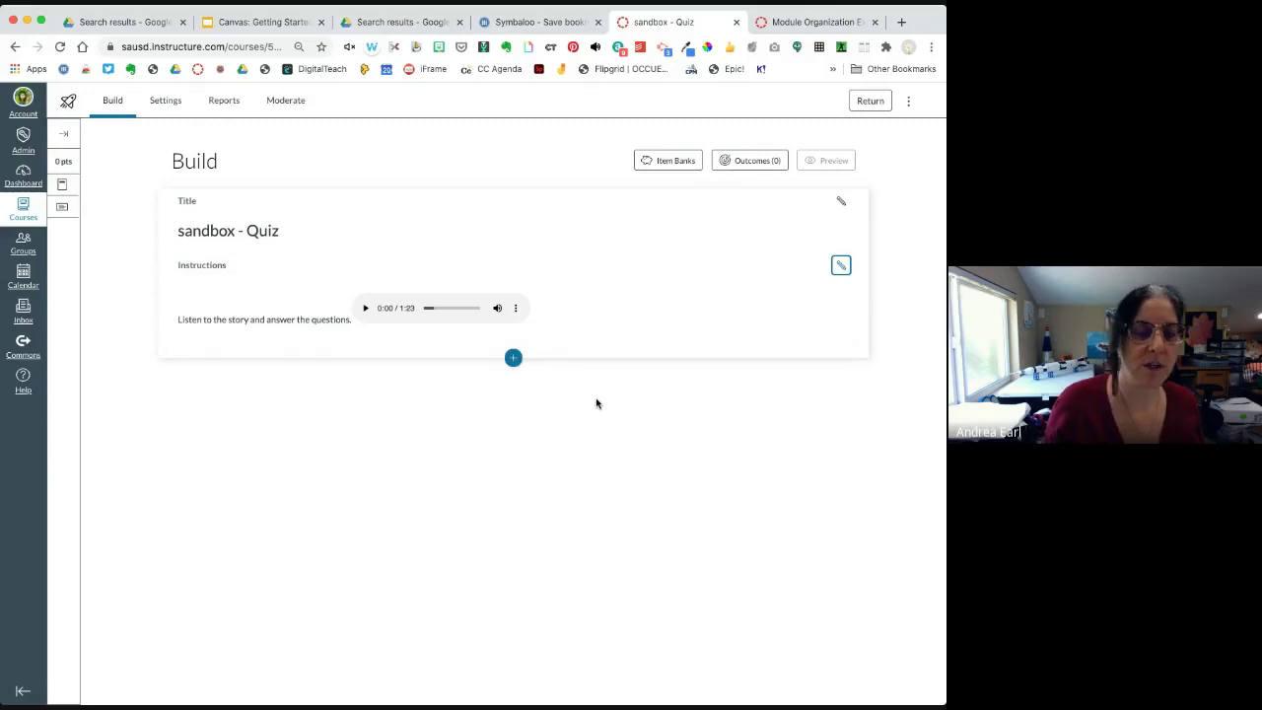
- Add an Essay question below the instructions and title it "3 LK"
{"action": "left_click", "coordinate": [512, 359]}
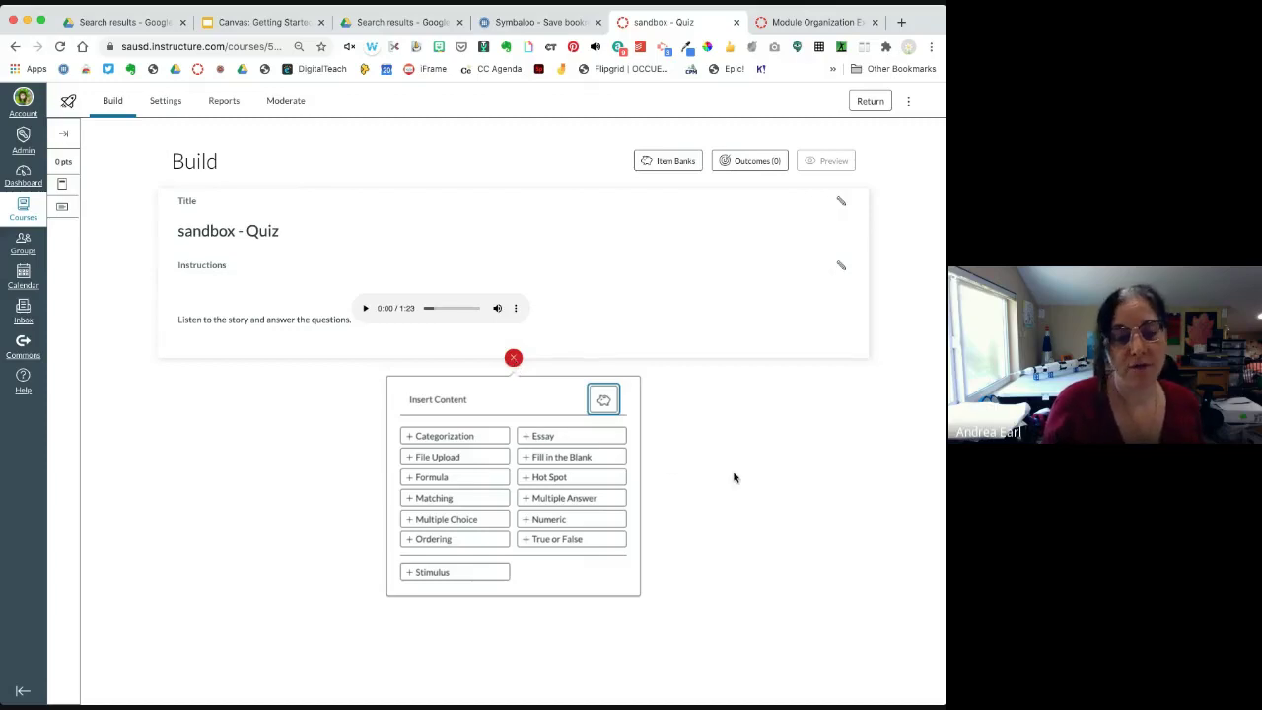
{"action": "left_click", "coordinate": [548, 440]}
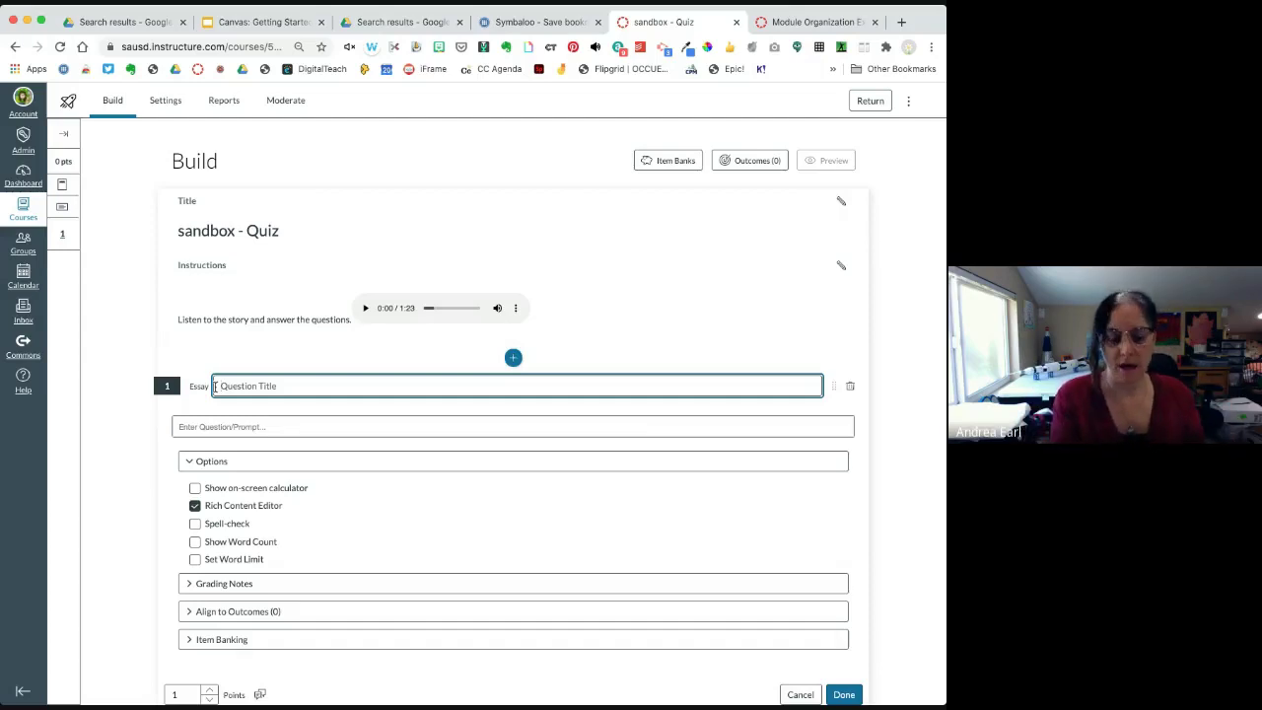
{"action": "type", "text": "3"}
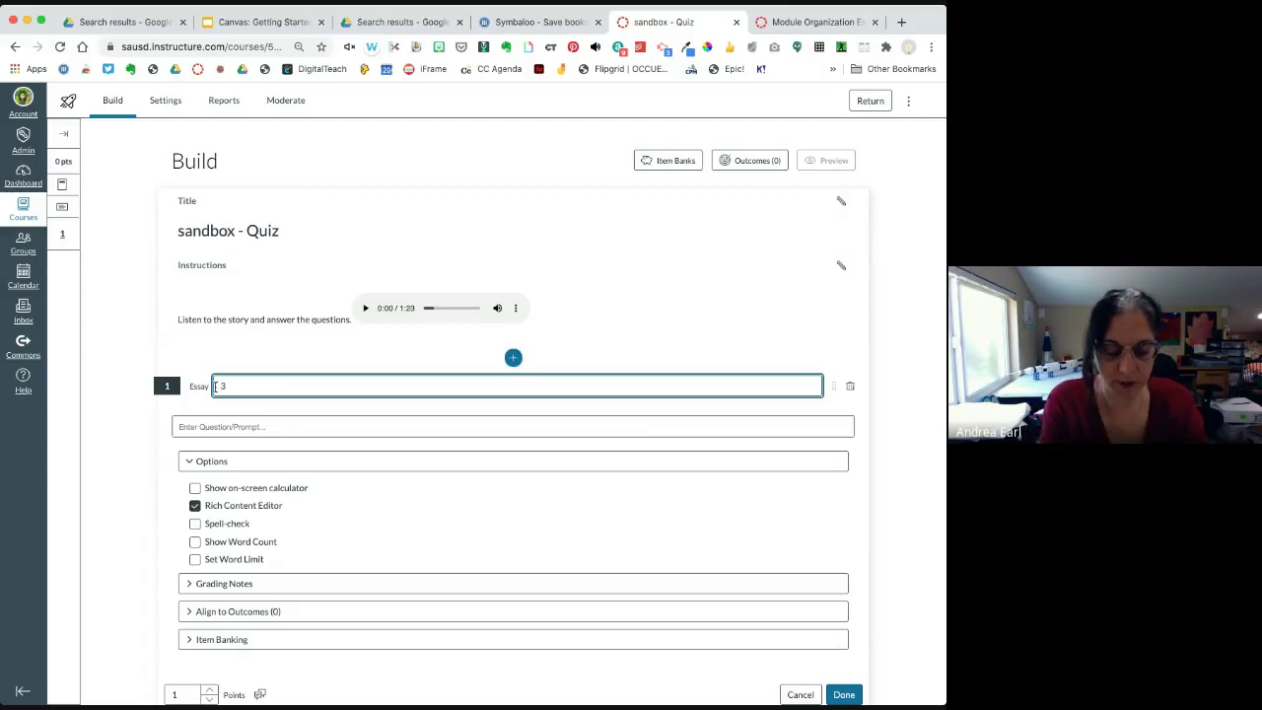
{"action": "type", "text": " LK"}
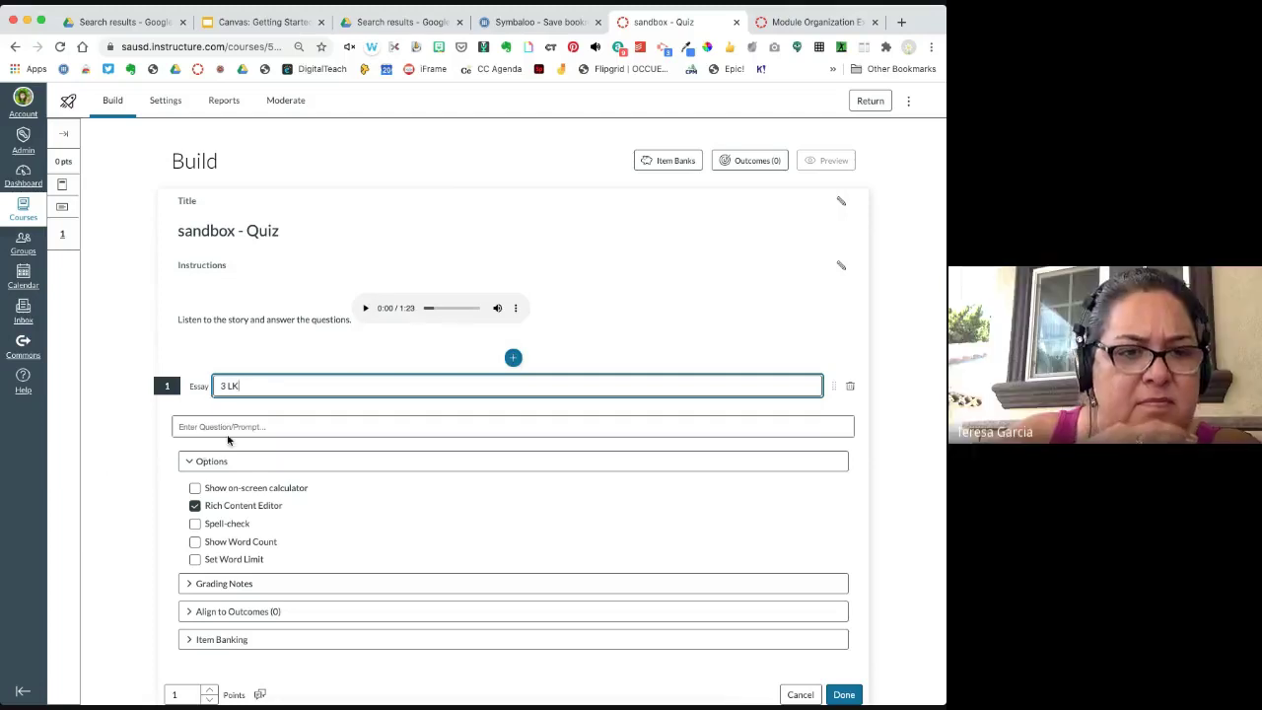
- Write the essay prompt "Have you ever lost anything important? What did you do?"
{"action": "left_click", "coordinate": [267, 427]}
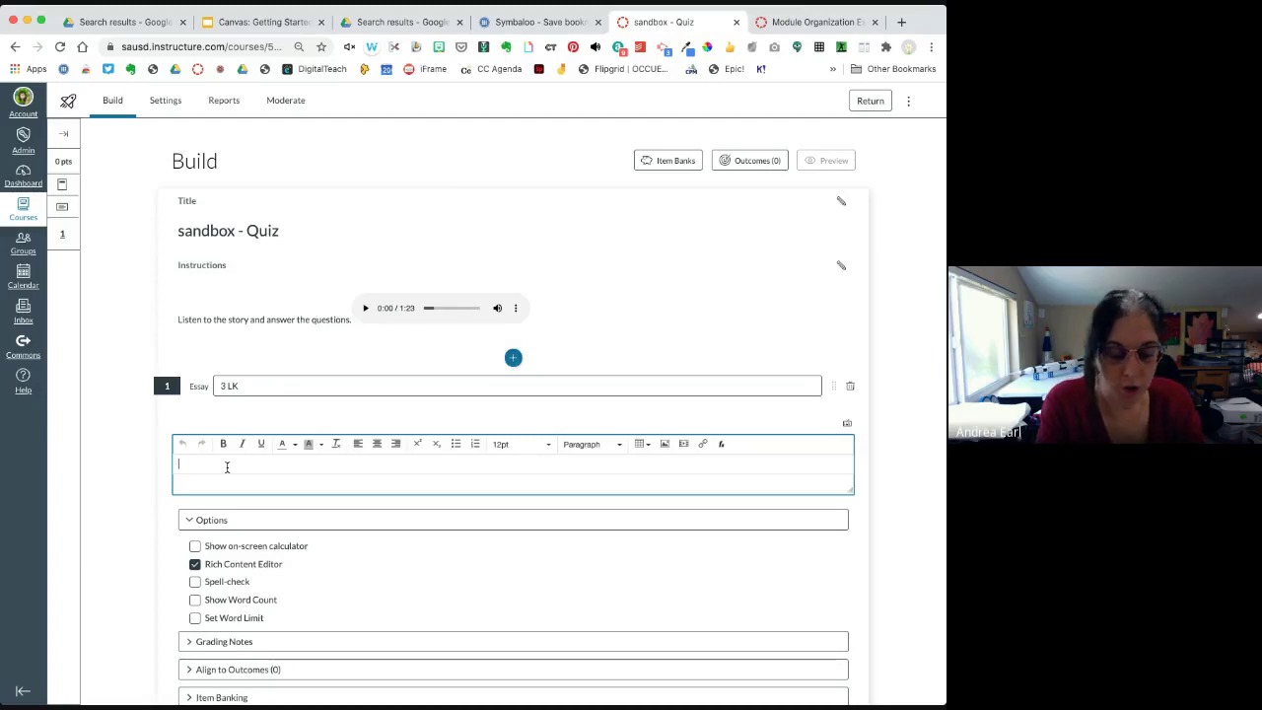
{"action": "type", "text": "Have you "}
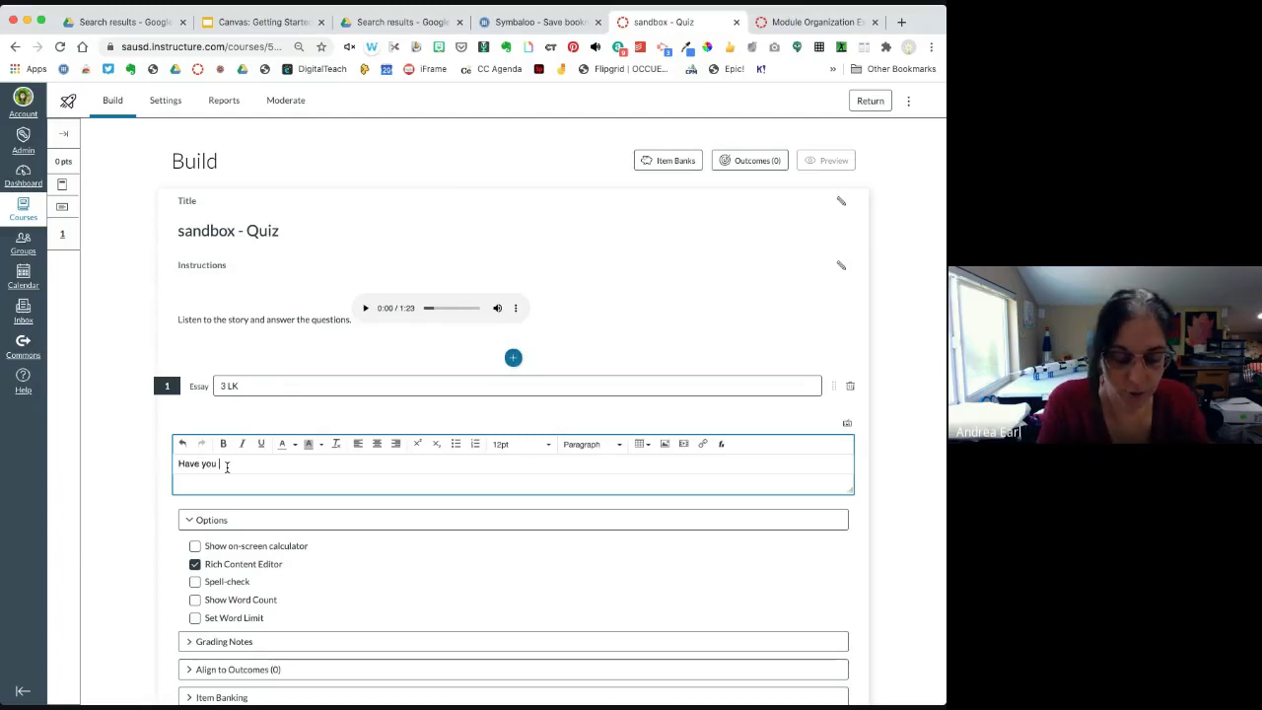
{"action": "type", "text": "ever lost"}
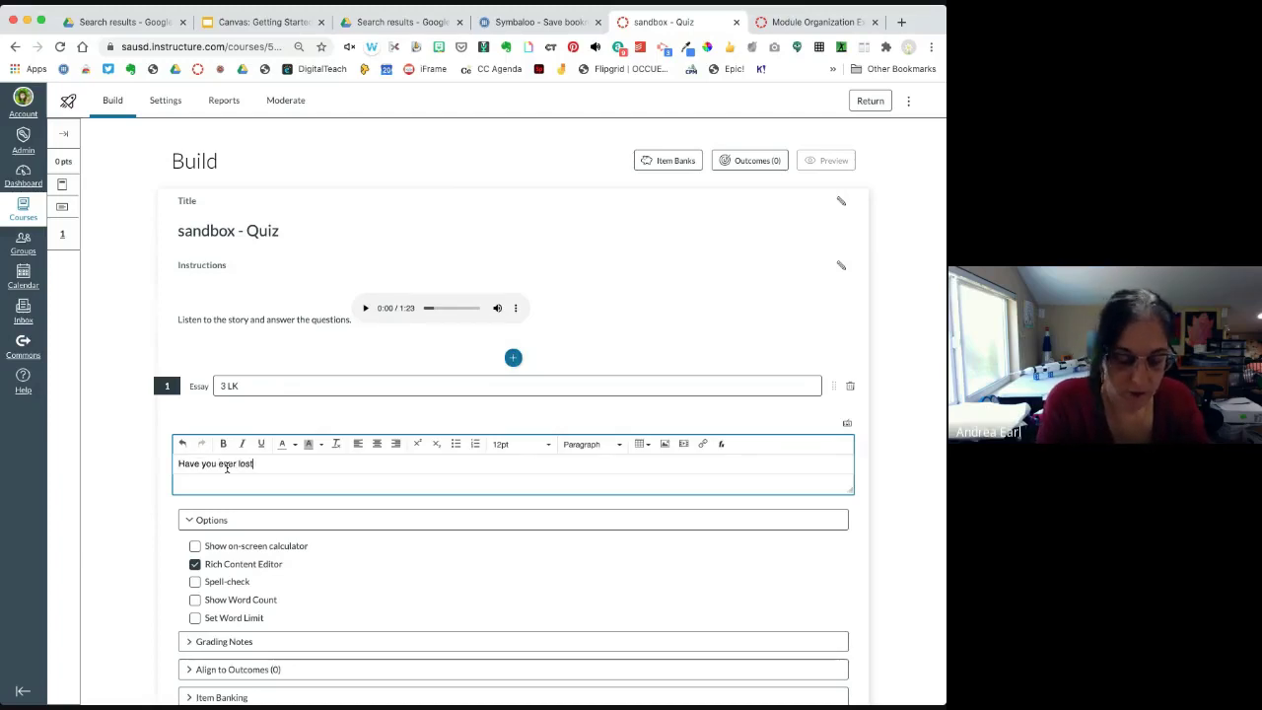
{"action": "type", "text": " anything "}
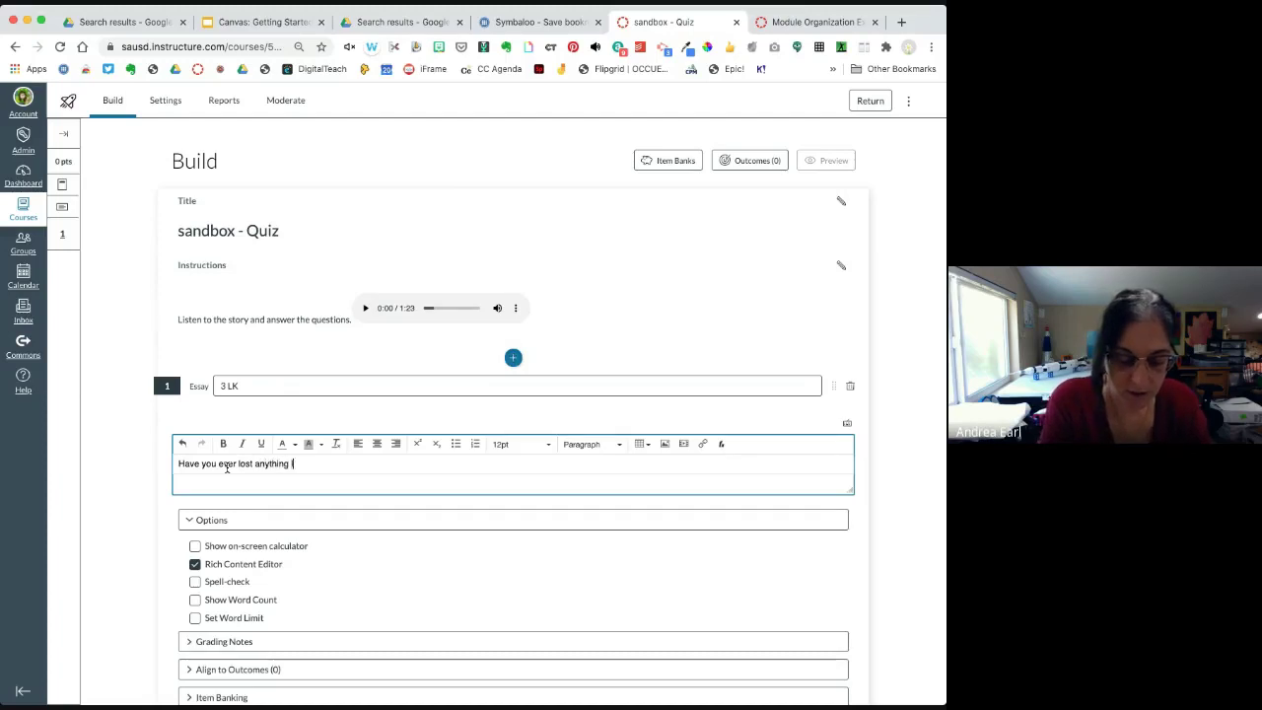
{"action": "type", "text": "impor"}
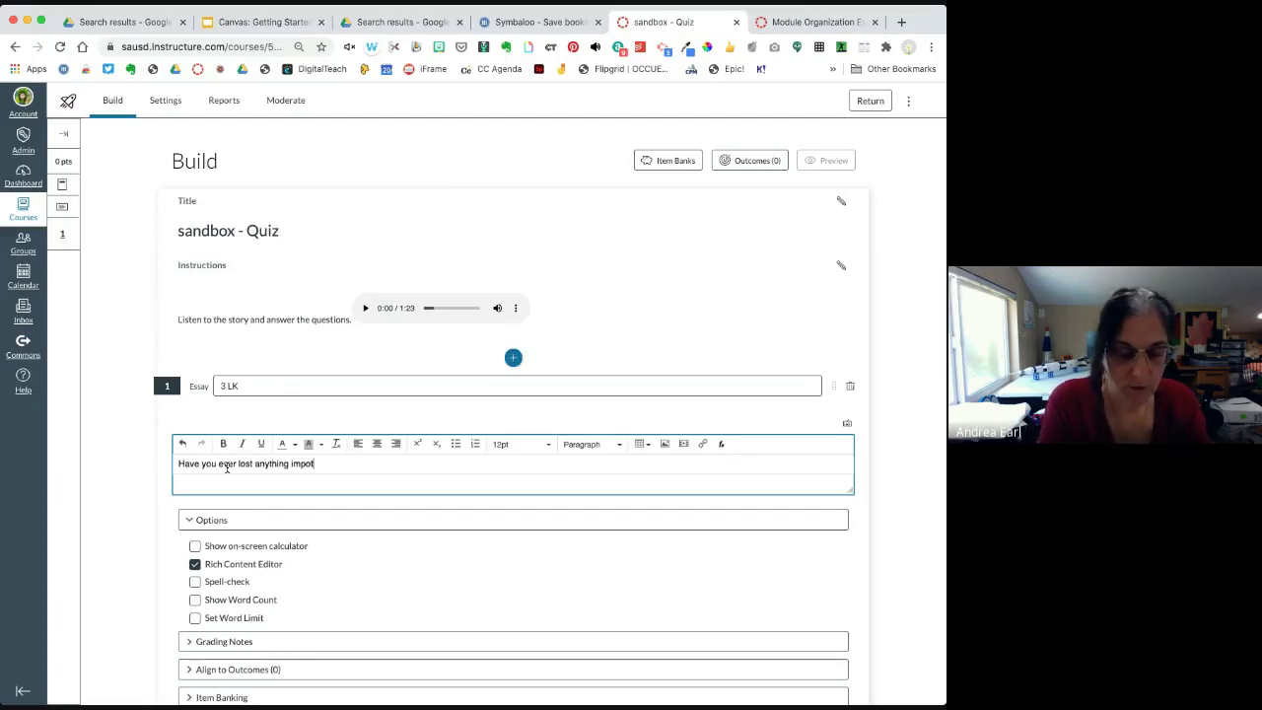
{"action": "key", "text": "BackSpace"}
{"action": "type", "text": "rtant"}
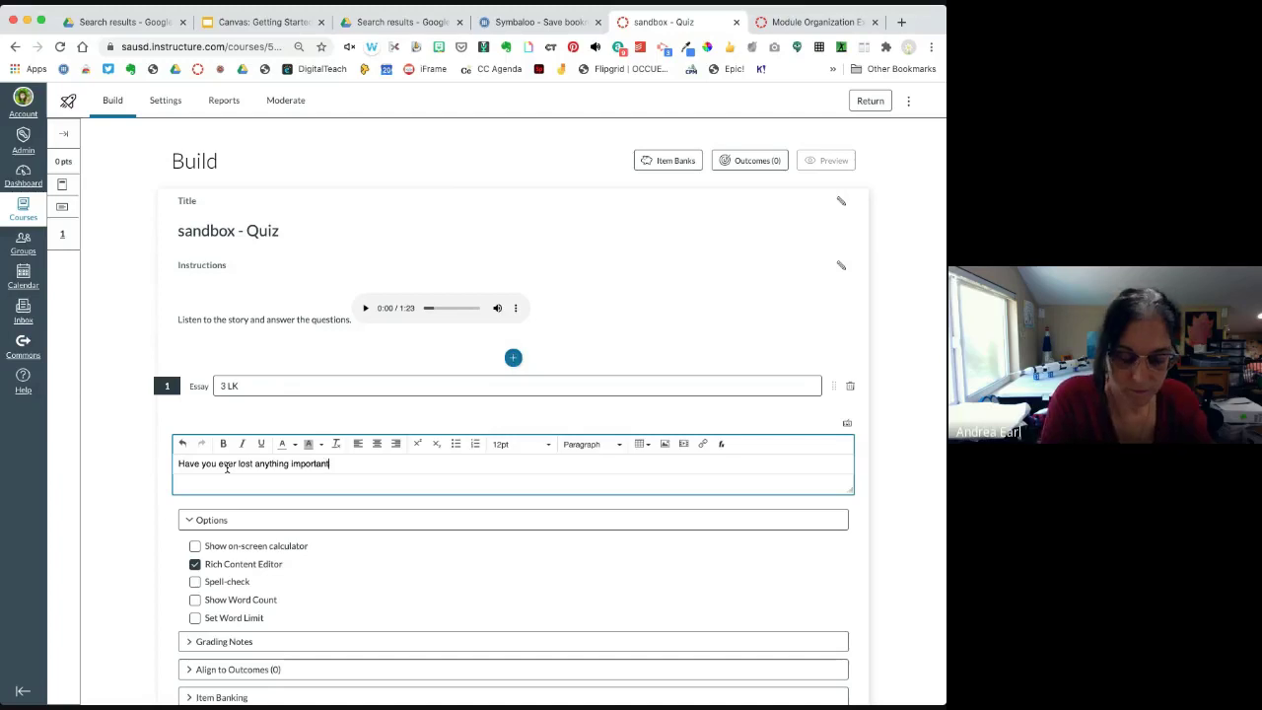
{"action": "type", "text": "? What did"}
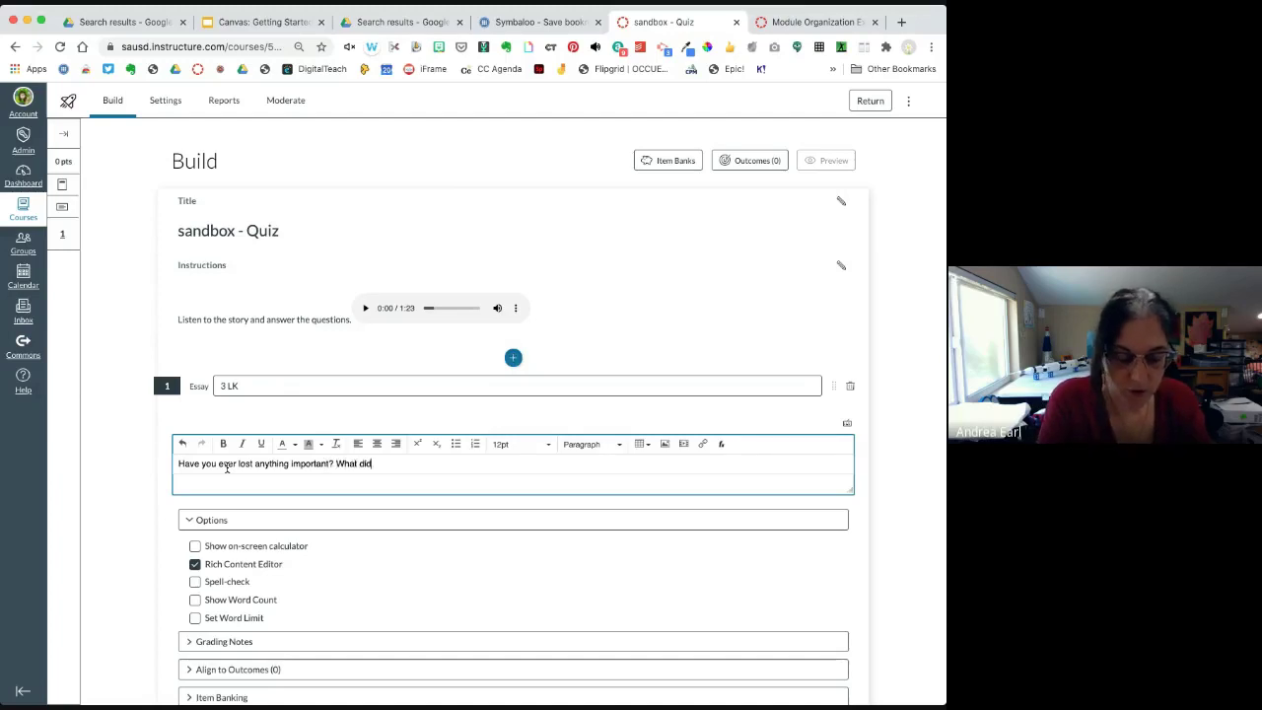
{"action": "type", "text": " you do?"}
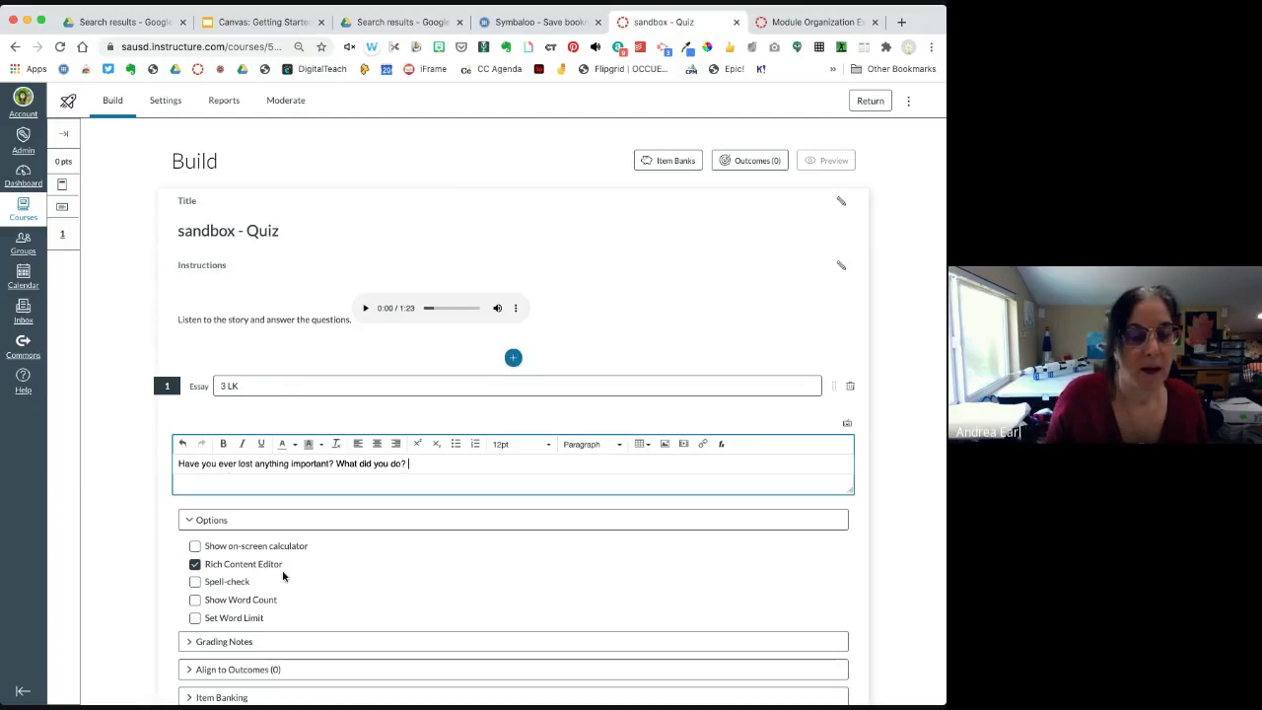
- Set the essay question's value to 3 points and save the question
{"action": "scroll", "coordinate": [319, 571], "scroll_direction": "down", "scroll_amount": 2}
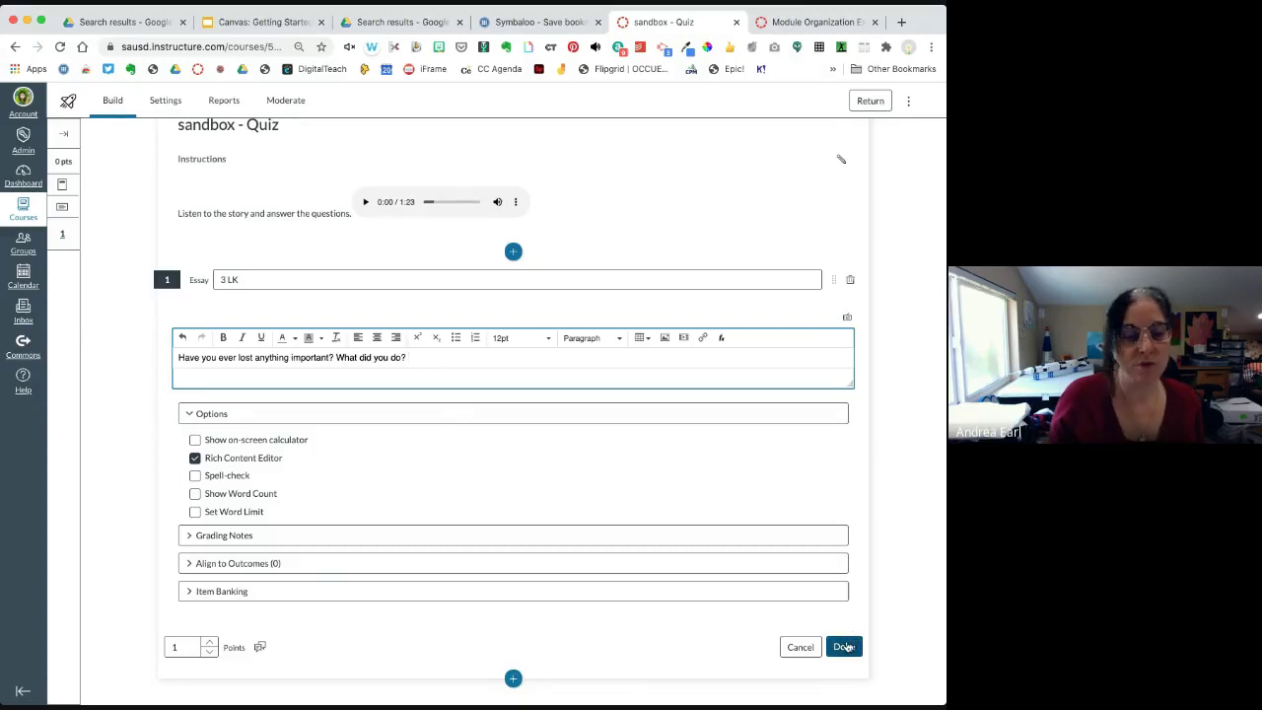
{"action": "double_click", "coordinate": [209, 643]}
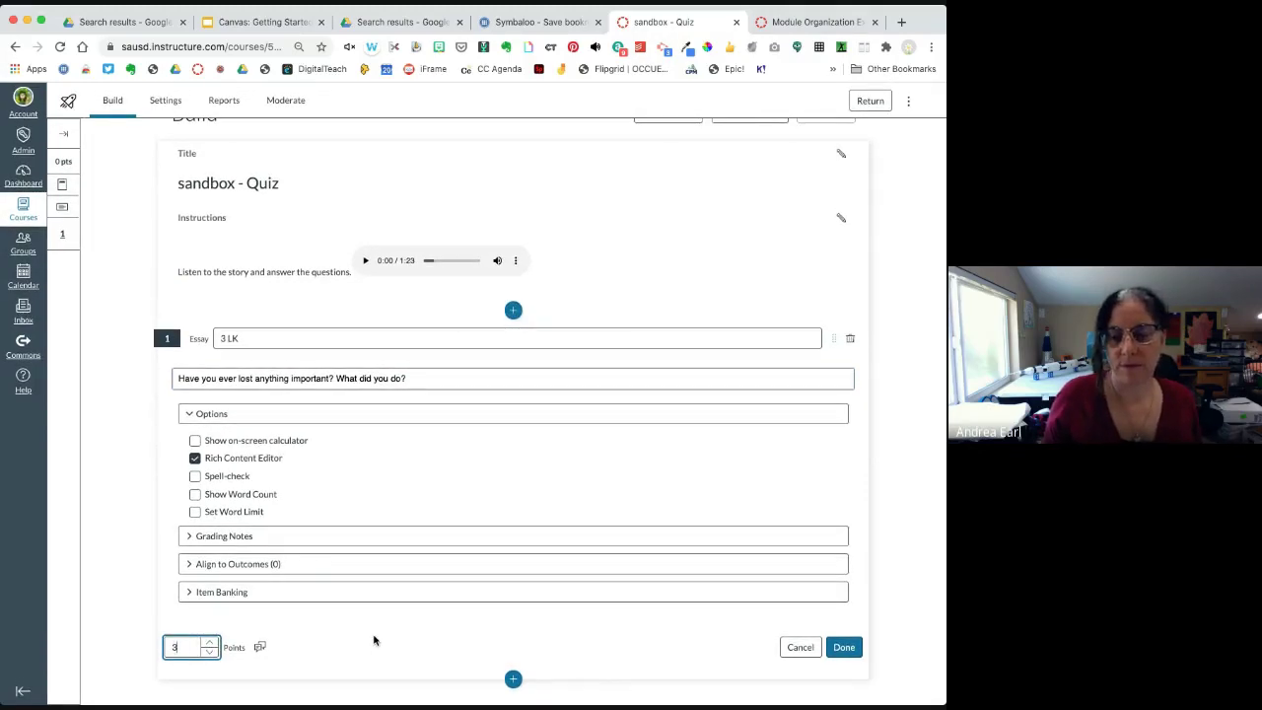
{"action": "left_click", "coordinate": [845, 648]}
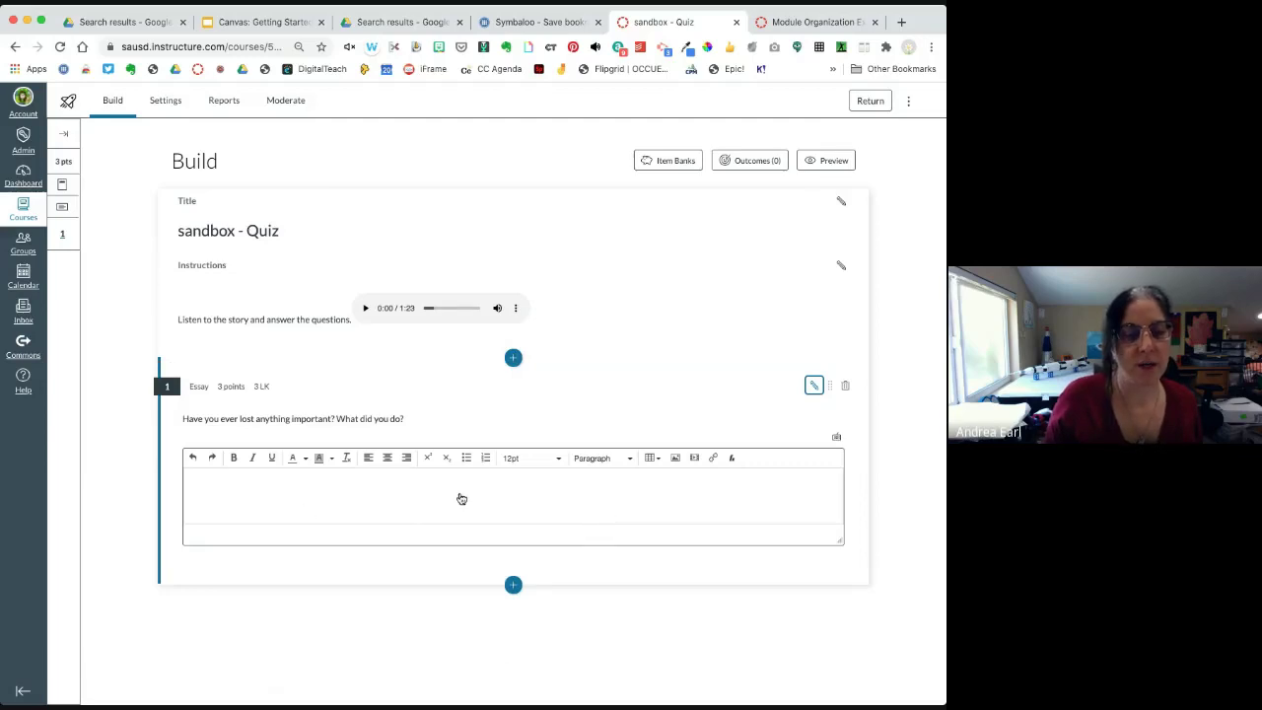
- Add a File Upload question below the essay question and title it "3 LK"
{"action": "left_click", "coordinate": [512, 585]}
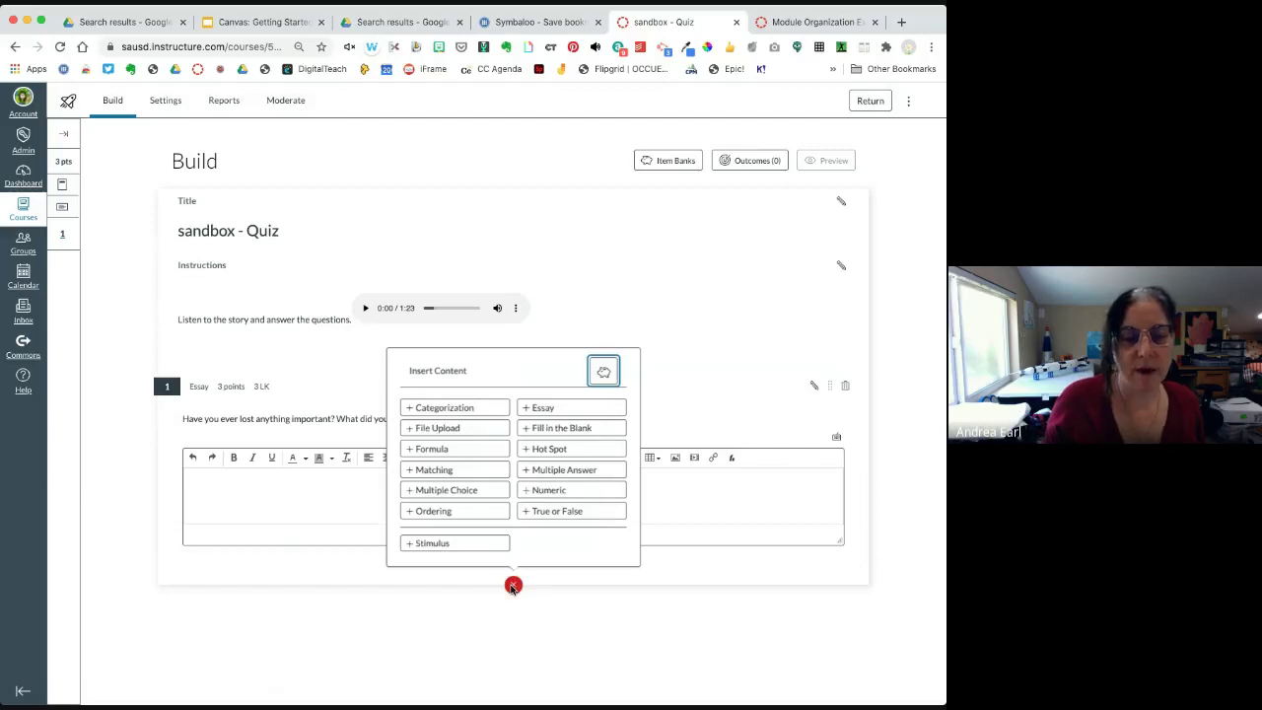
{"action": "left_click", "coordinate": [444, 430]}
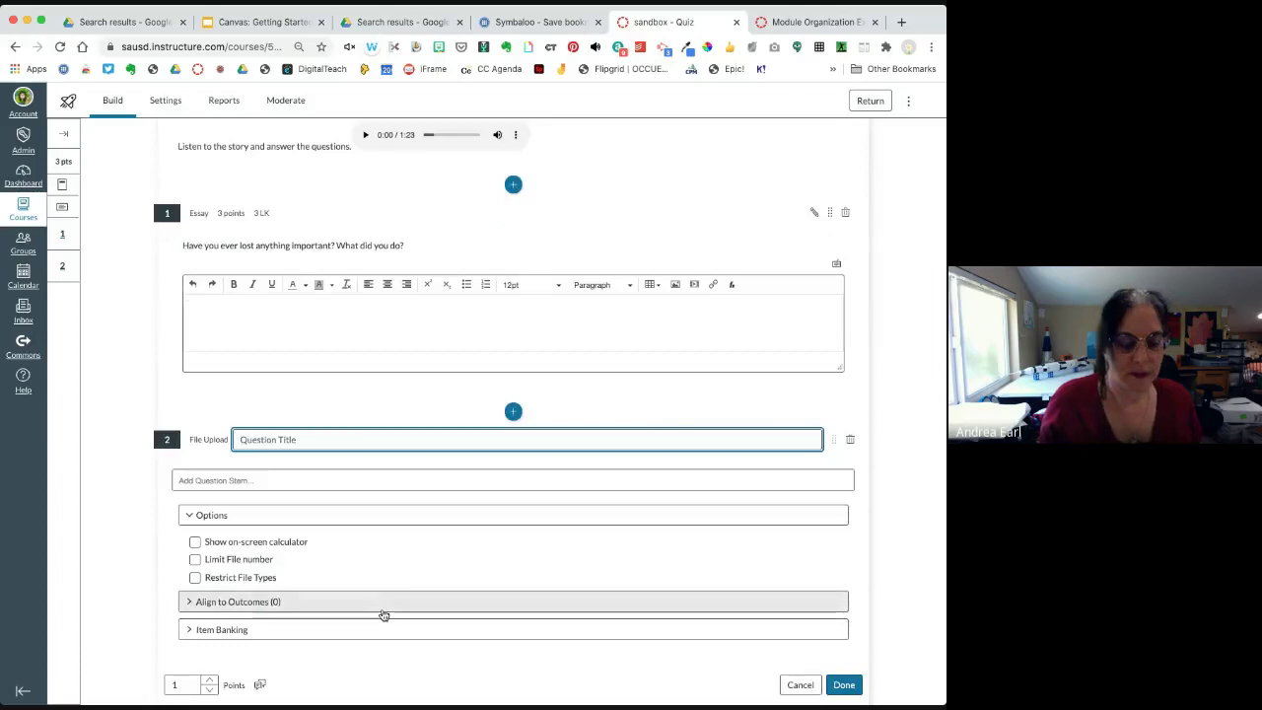
{"action": "type", "text": "3 LK"}
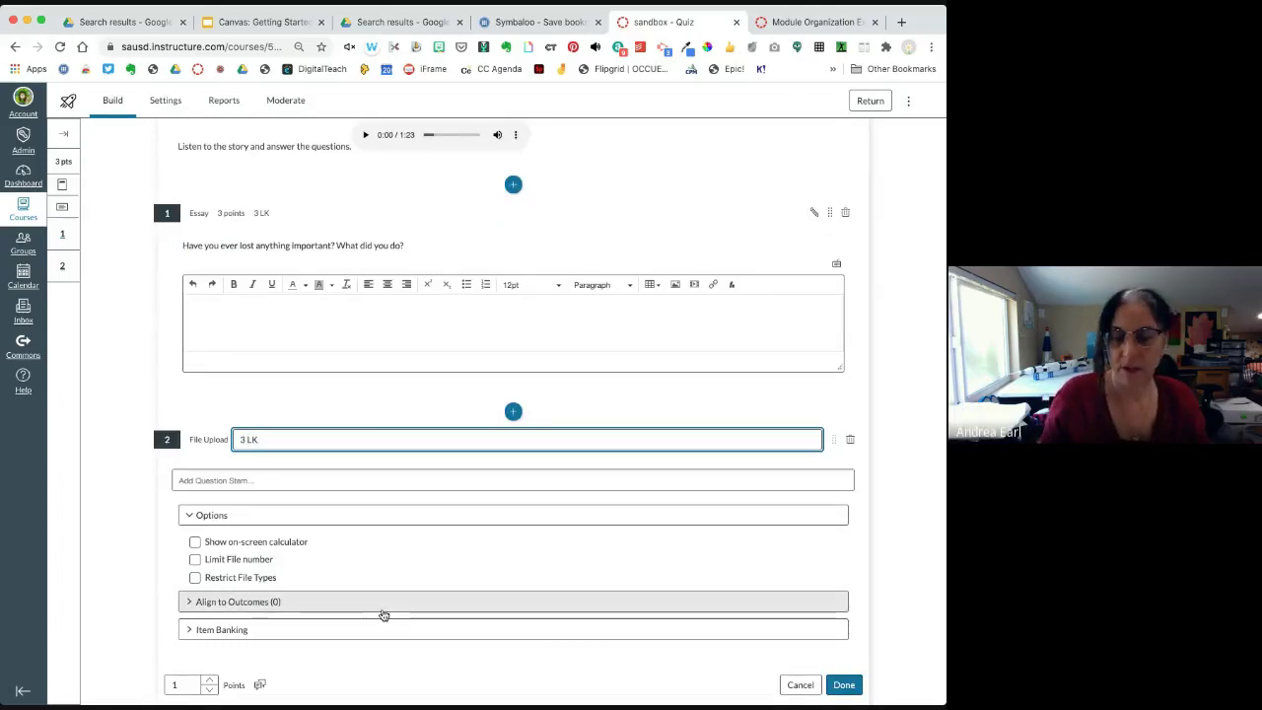
- Write the file upload question's stem "Draw a picture of the kittens."
{"action": "left_click", "coordinate": [276, 482]}
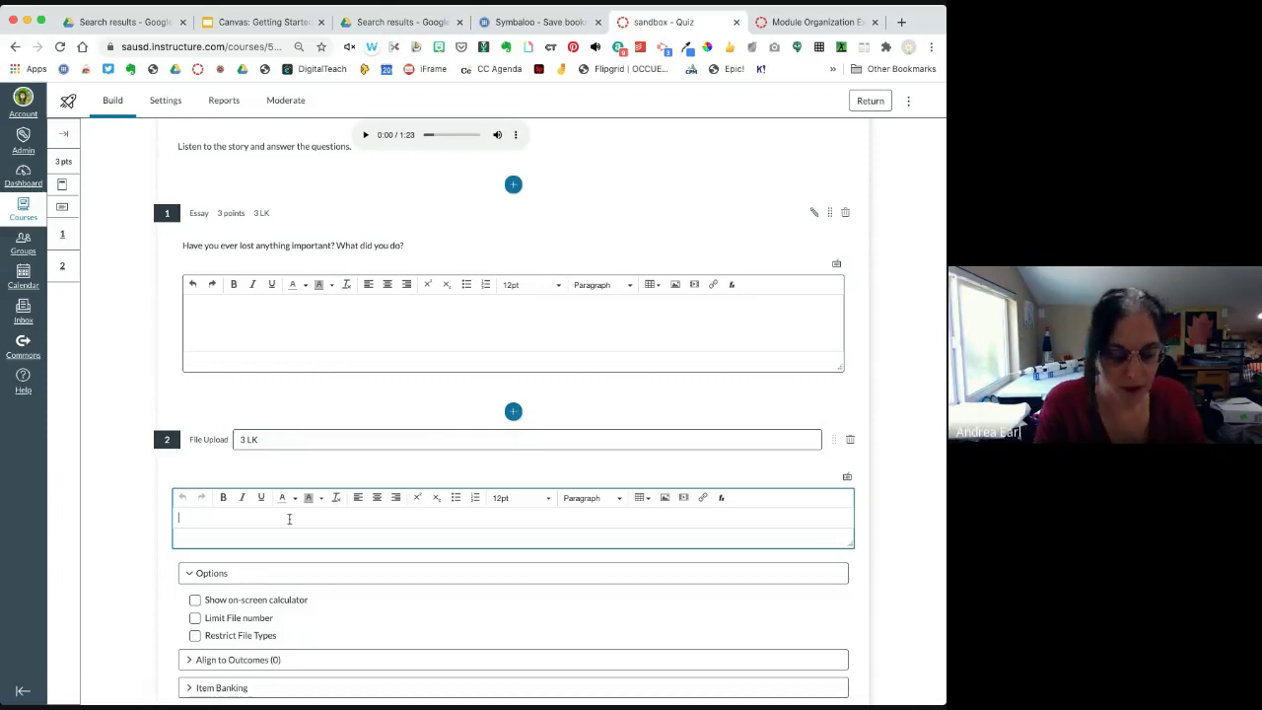
{"action": "type", "text": "Draw a p"}
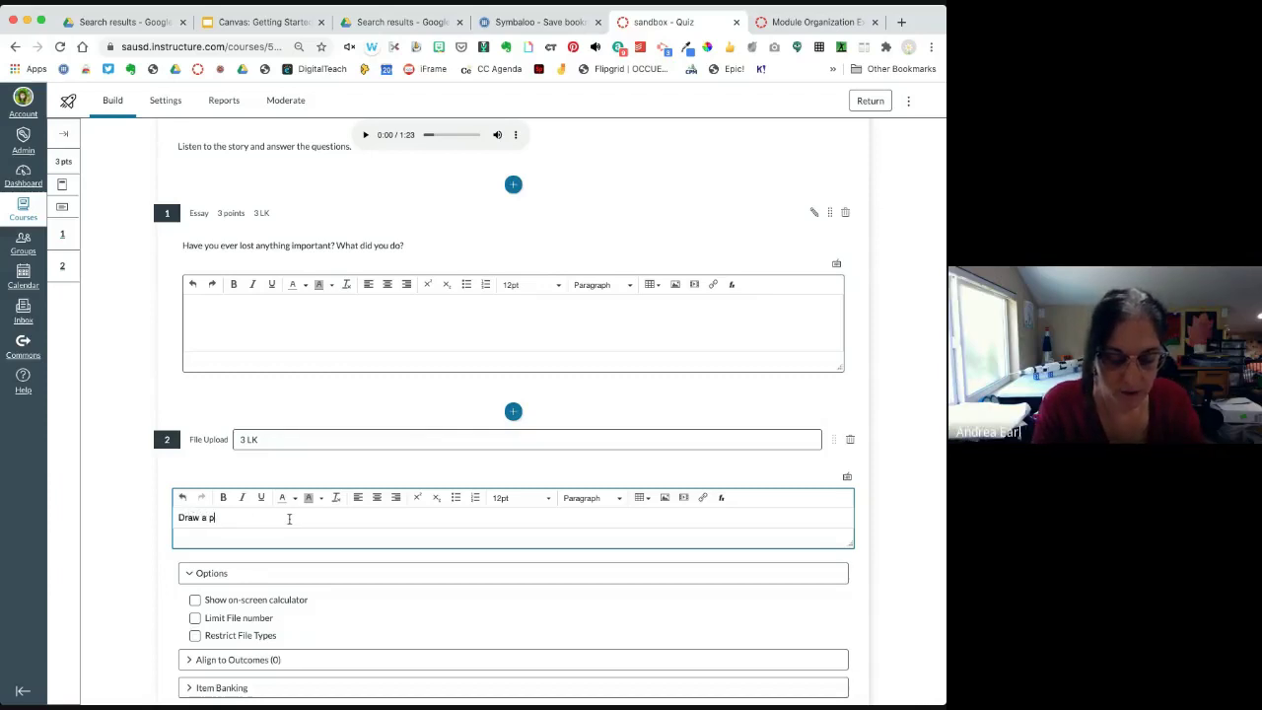
{"action": "type", "text": "icture of "}
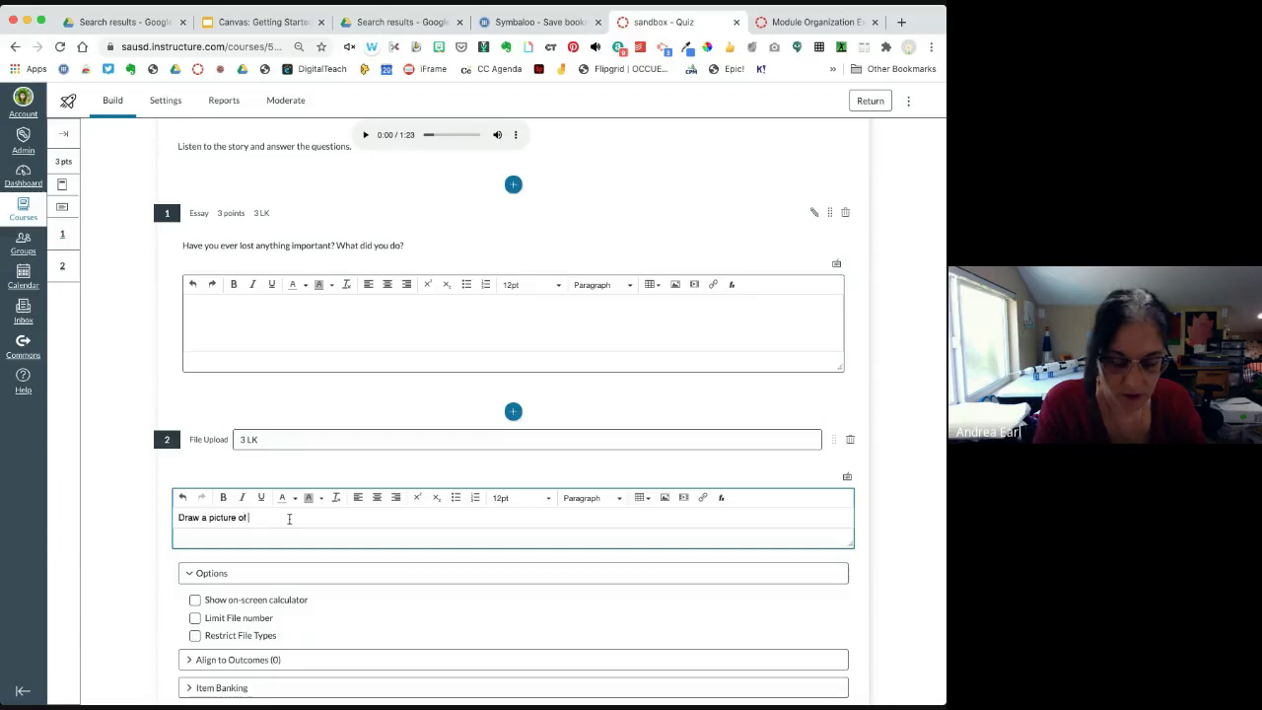
{"action": "type", "text": "the kittens"}
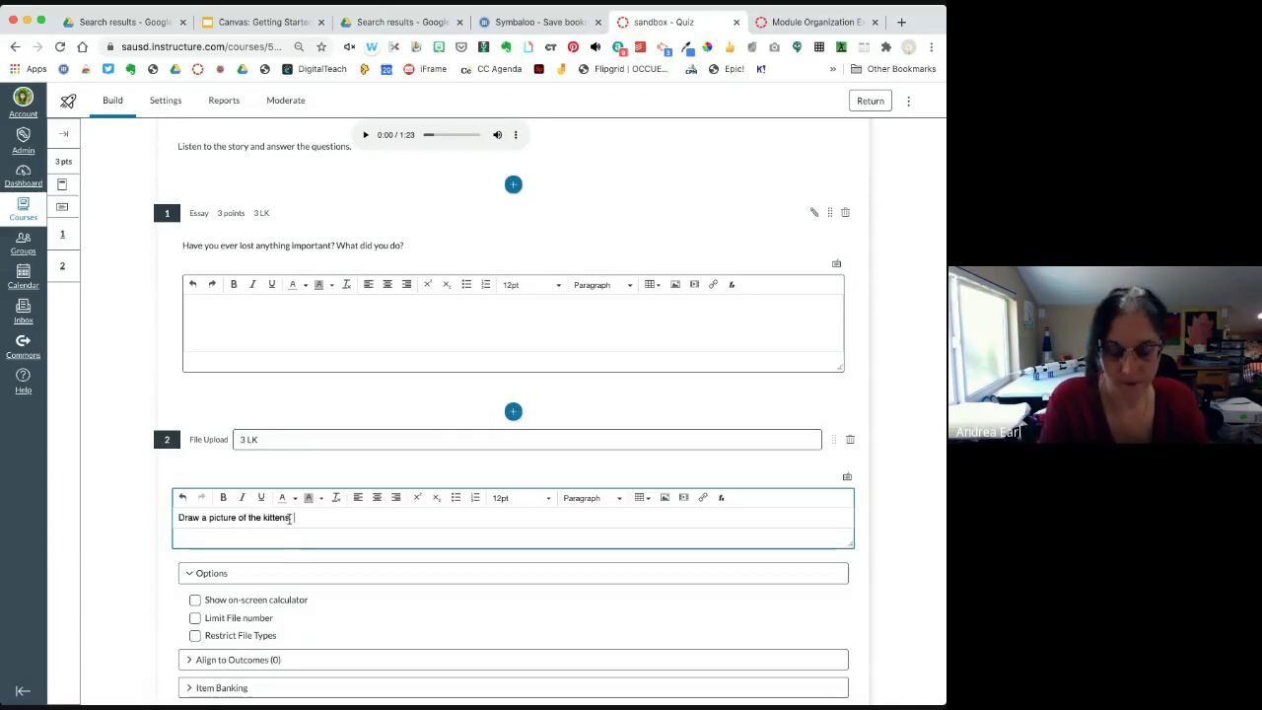
{"action": "type", "text": "."}
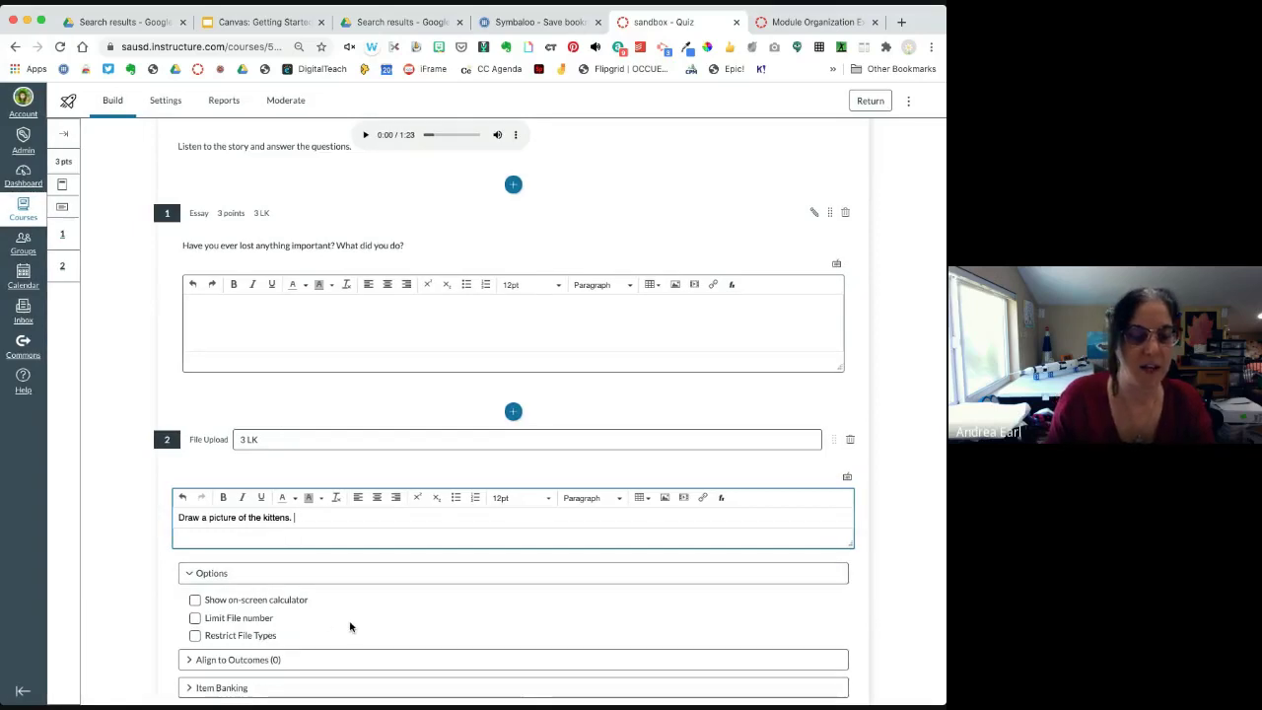
- Preview the file type restriction for the file upload question, turn it back off, and save the question
{"action": "scroll", "coordinate": [350, 626], "scroll_direction": "down", "scroll_amount": 2}
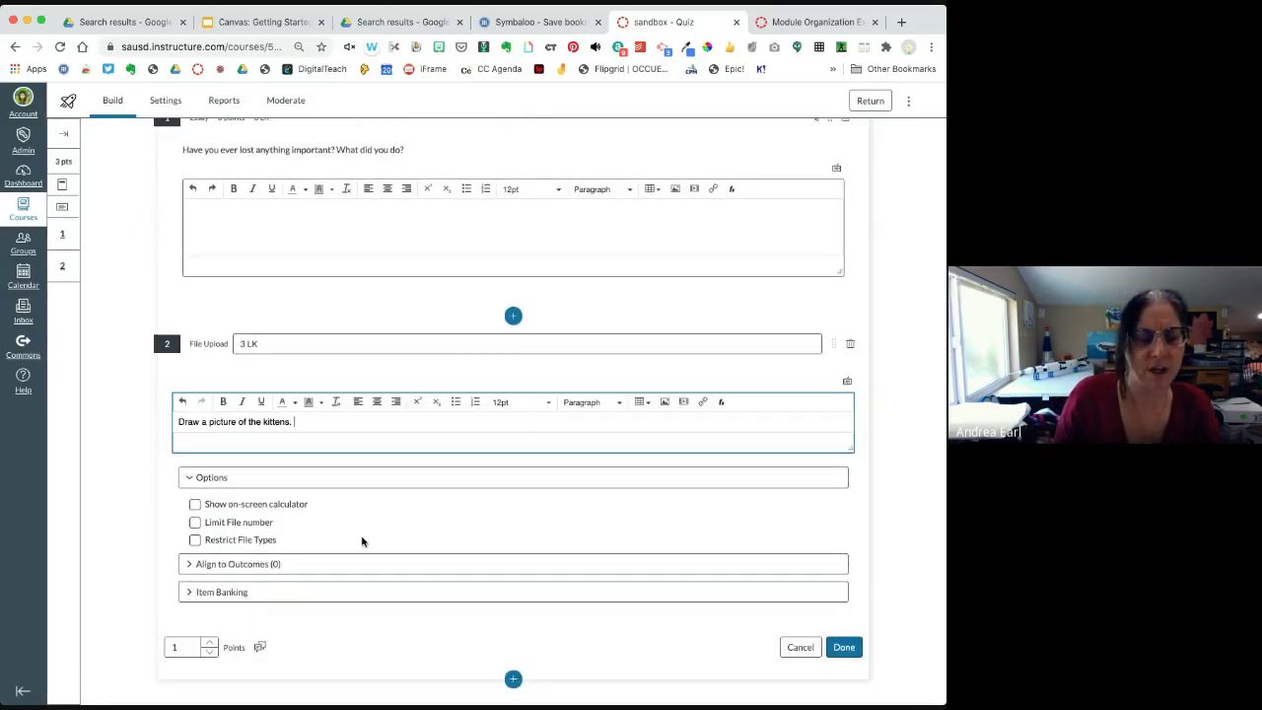
{"action": "left_click", "coordinate": [194, 539]}
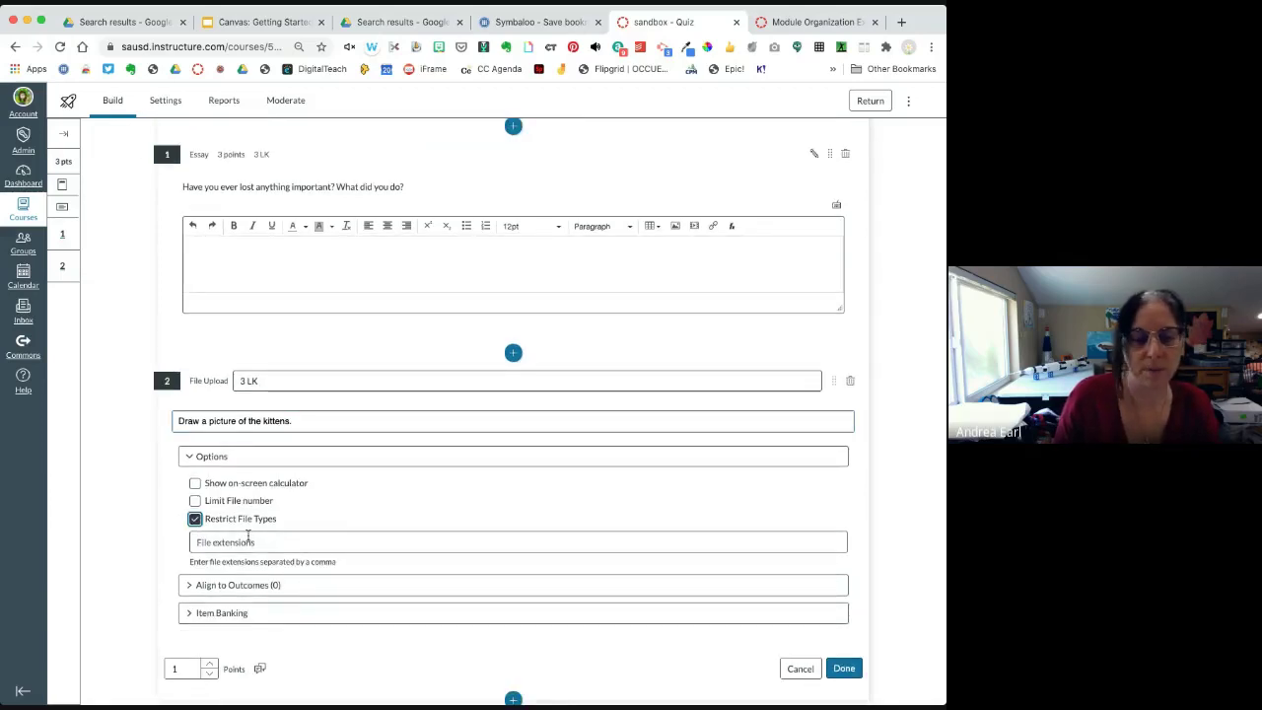
{"action": "left_click", "coordinate": [194, 519]}
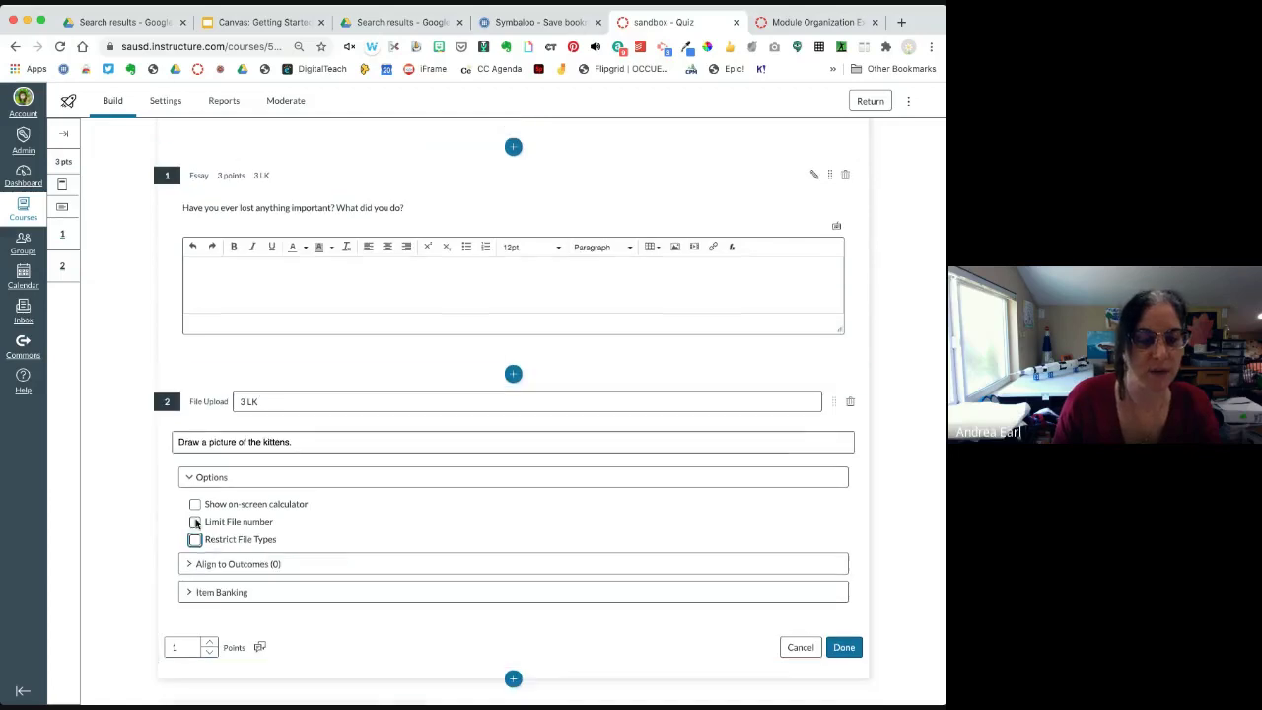
{"action": "left_click", "coordinate": [844, 646]}
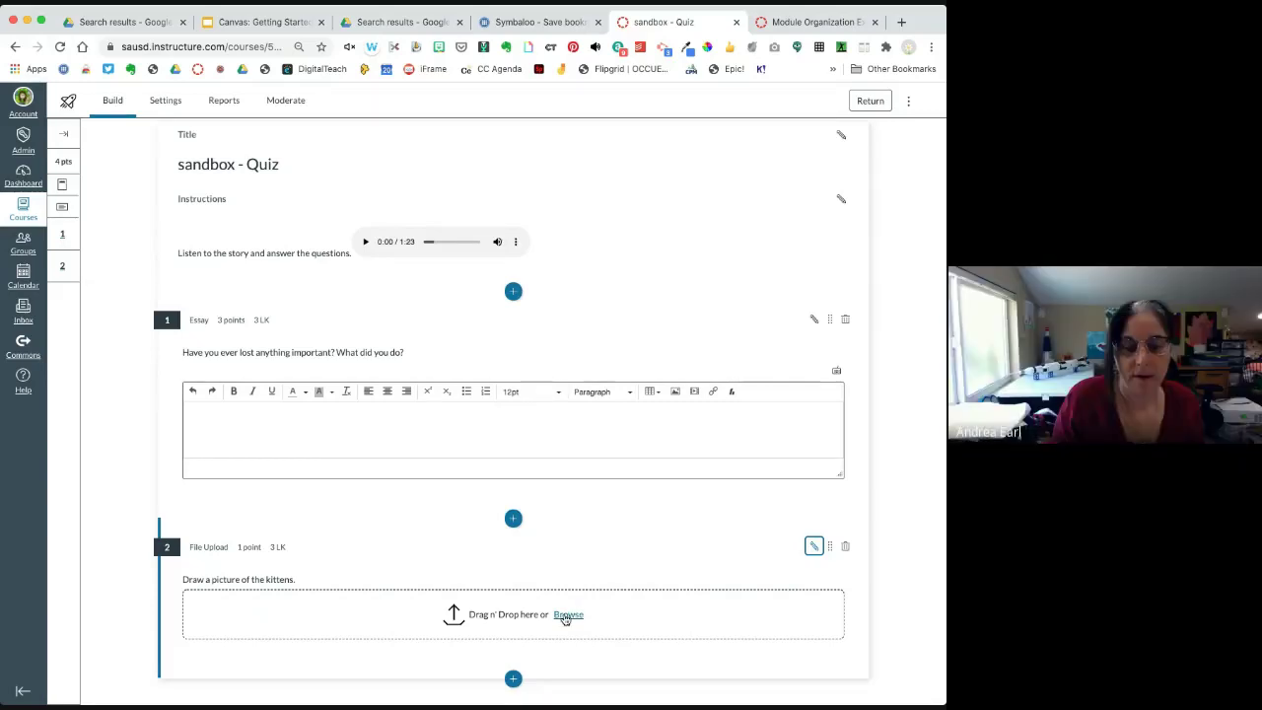
- Add a Hot Spot question below the file upload question and title it "3 LK"
{"action": "left_click", "coordinate": [512, 680]}
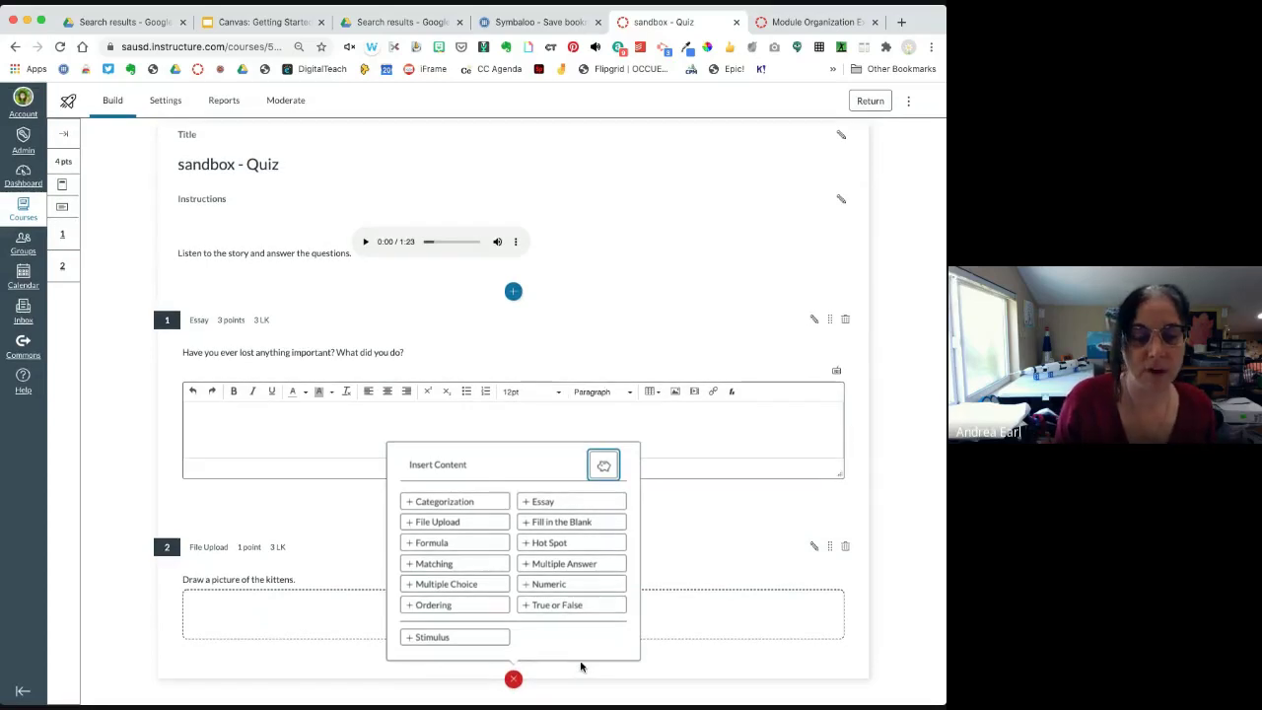
{"action": "left_click", "coordinate": [552, 544]}
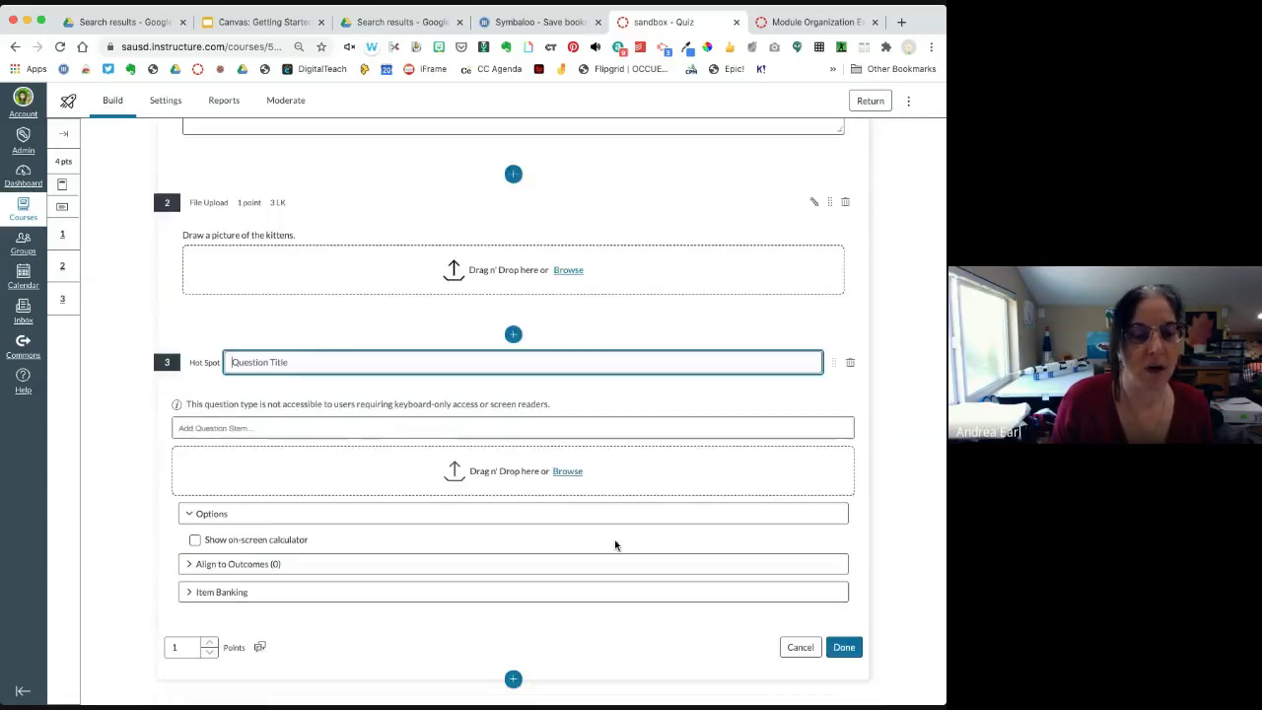
{"action": "type", "text": "3"}
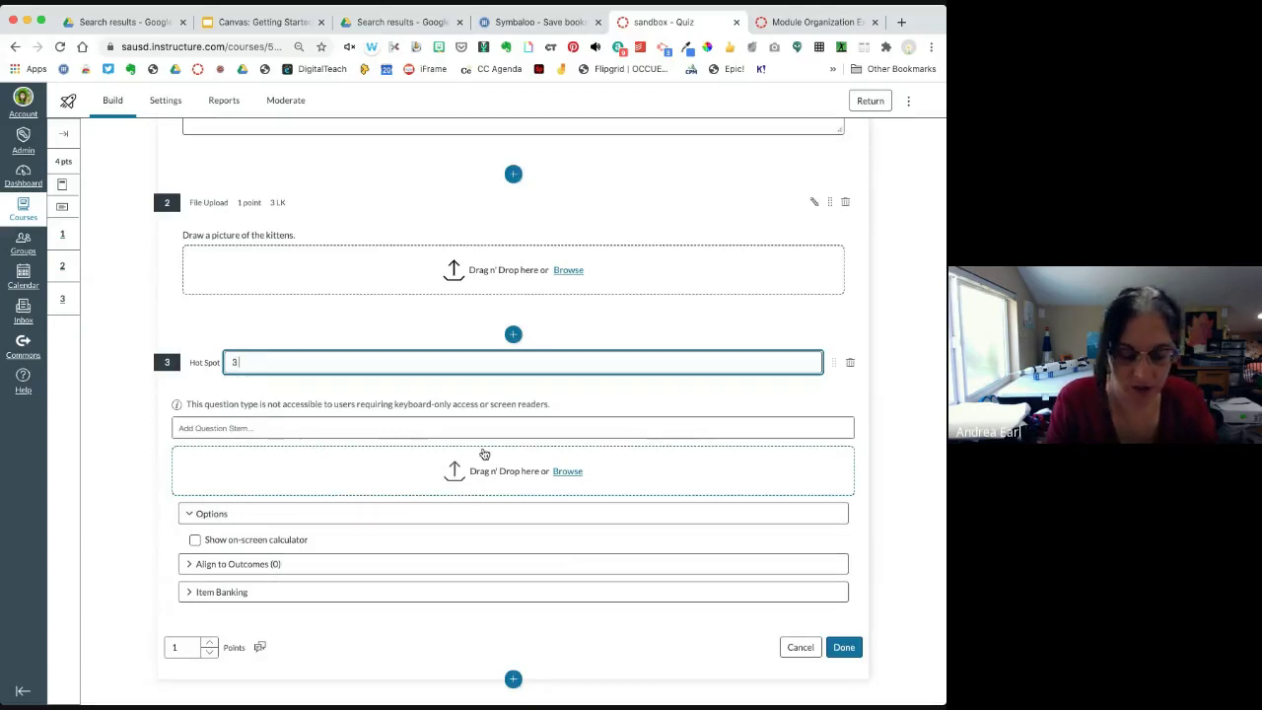
{"action": "type", "text": " LK"}
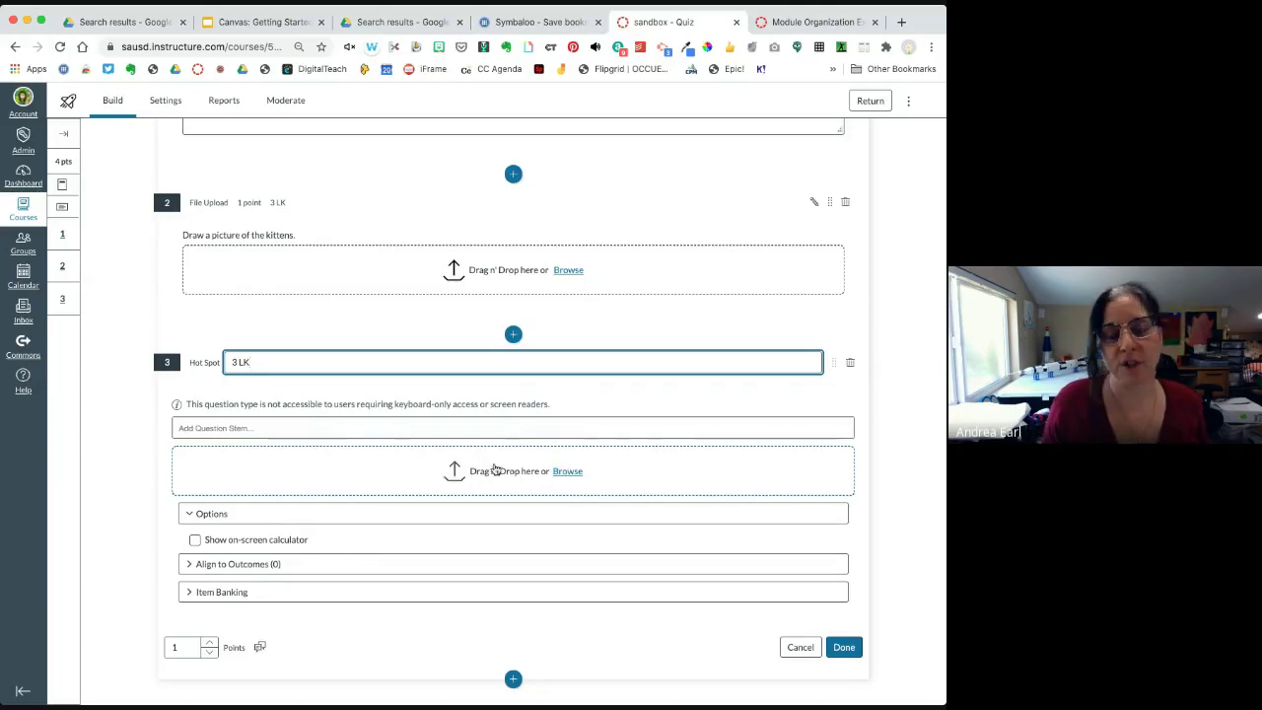
- Write the hot spot question's stem "Locate -3 on the numberline." and upload the orange Grades button image as its picture
{"action": "left_click", "coordinate": [382, 428]}
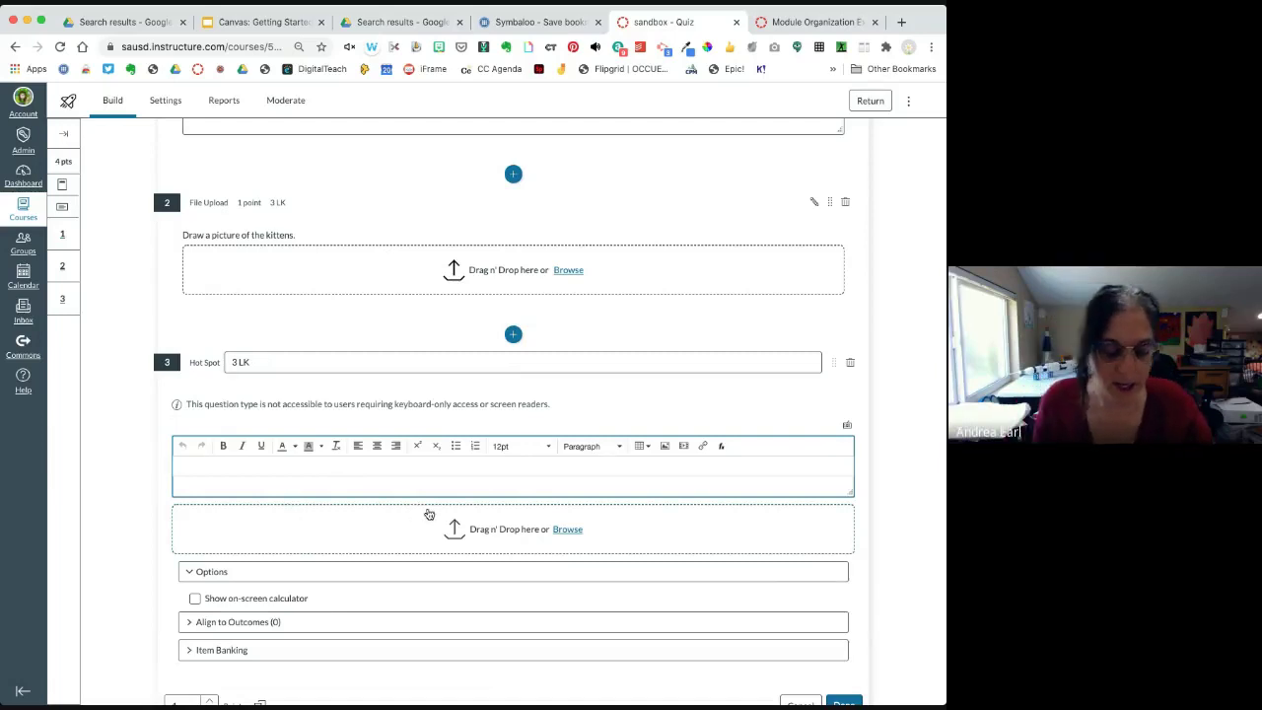
{"action": "type", "text": "Locate"}
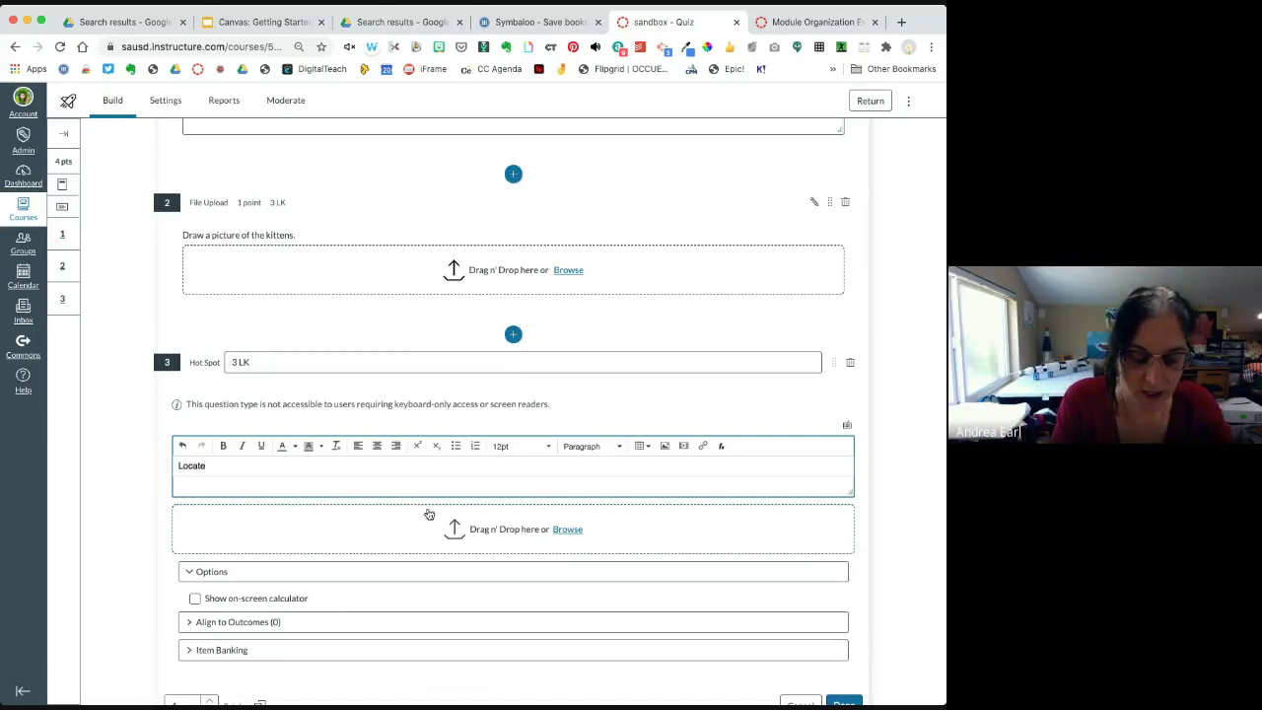
{"action": "type", "text": " -3 o"}
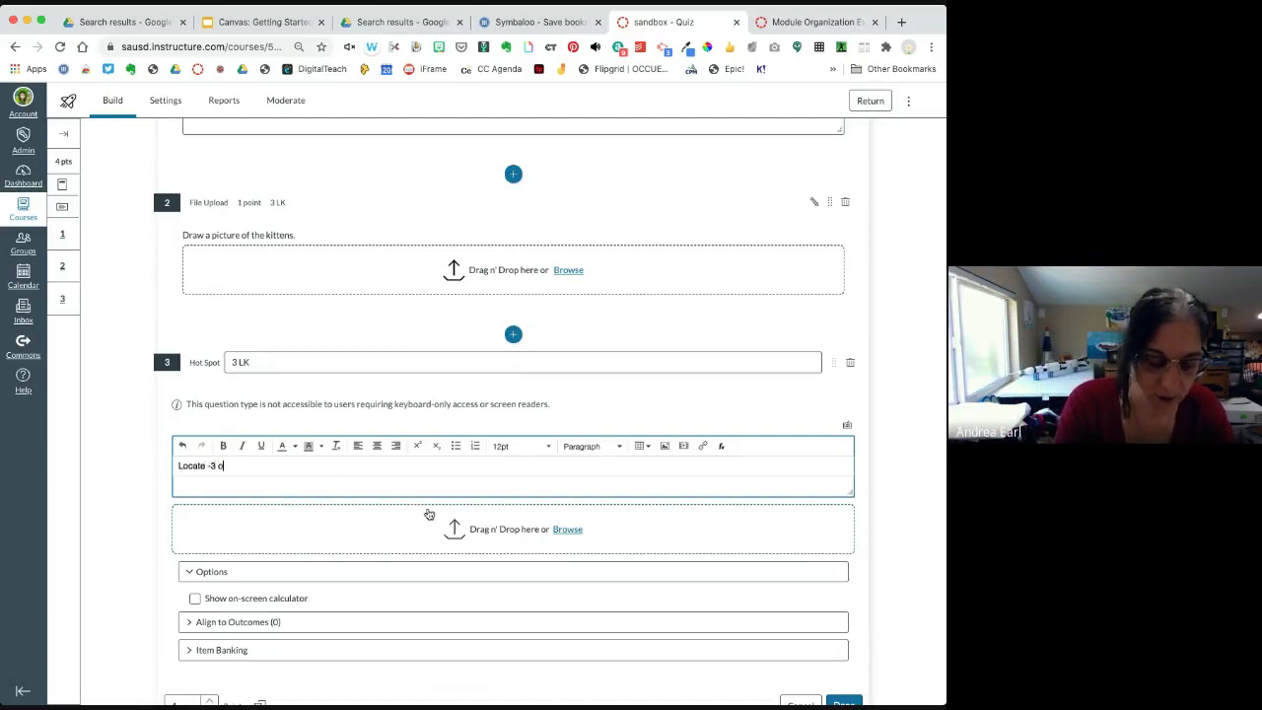
{"action": "type", "text": "n the number"}
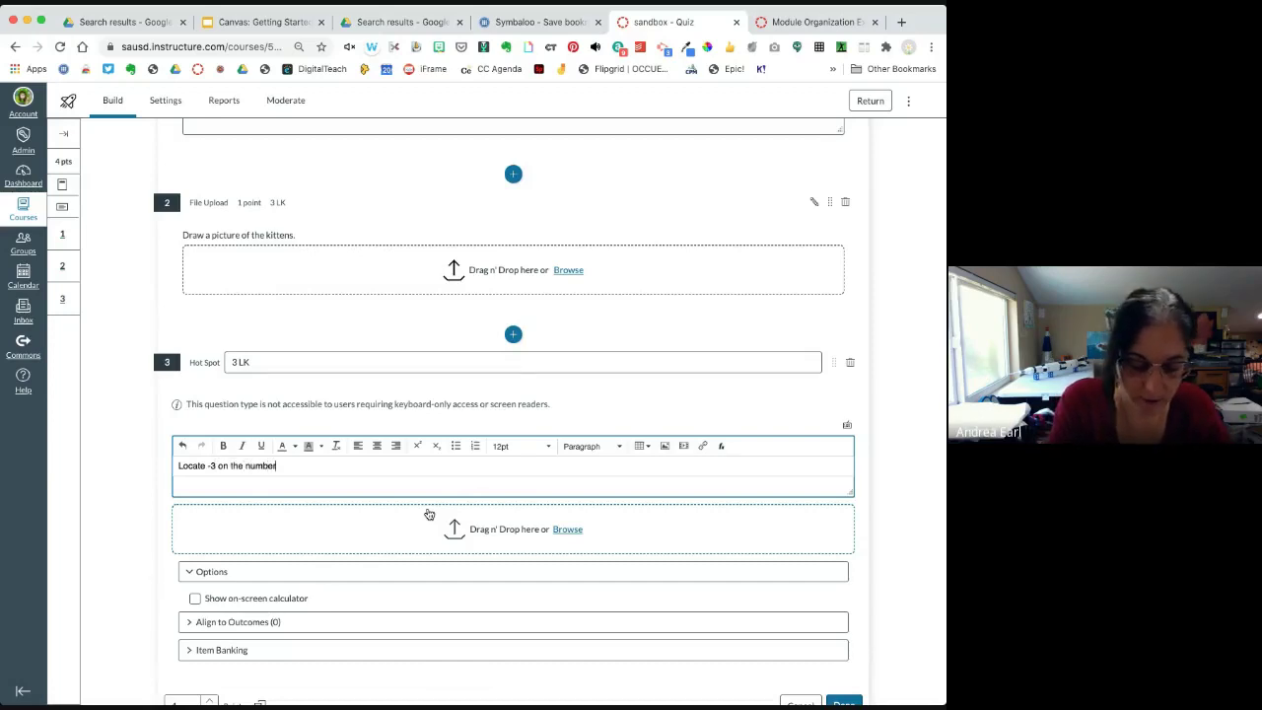
{"action": "type", "text": "line."}
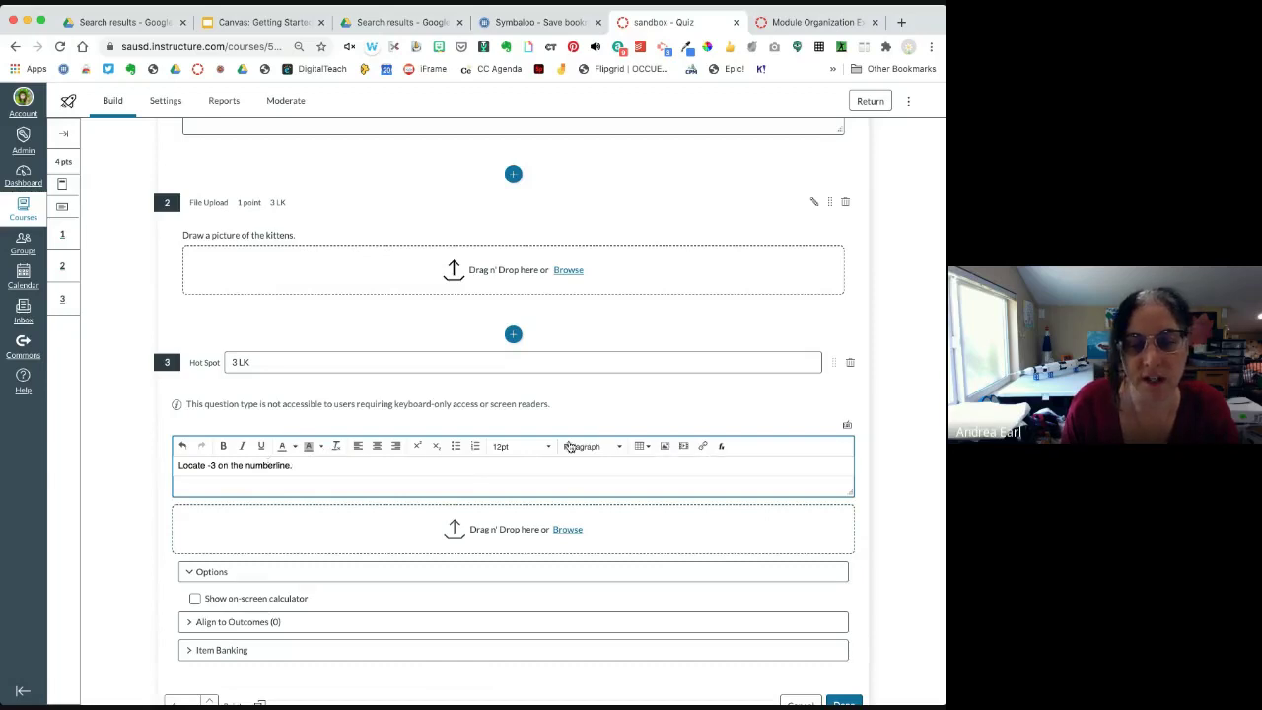
{"action": "left_click", "coordinate": [566, 531]}
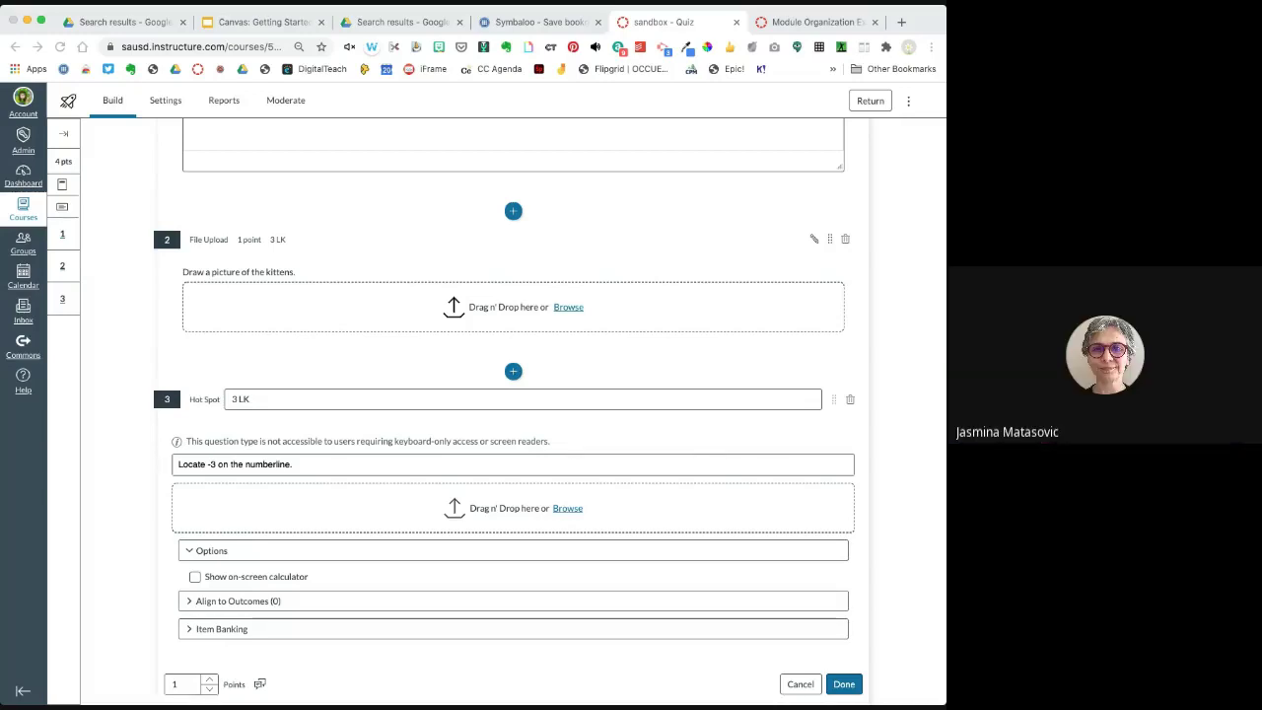
{"action": "left_click_drag", "start_coordinate": [709, 673], "coordinate": [496, 569]}
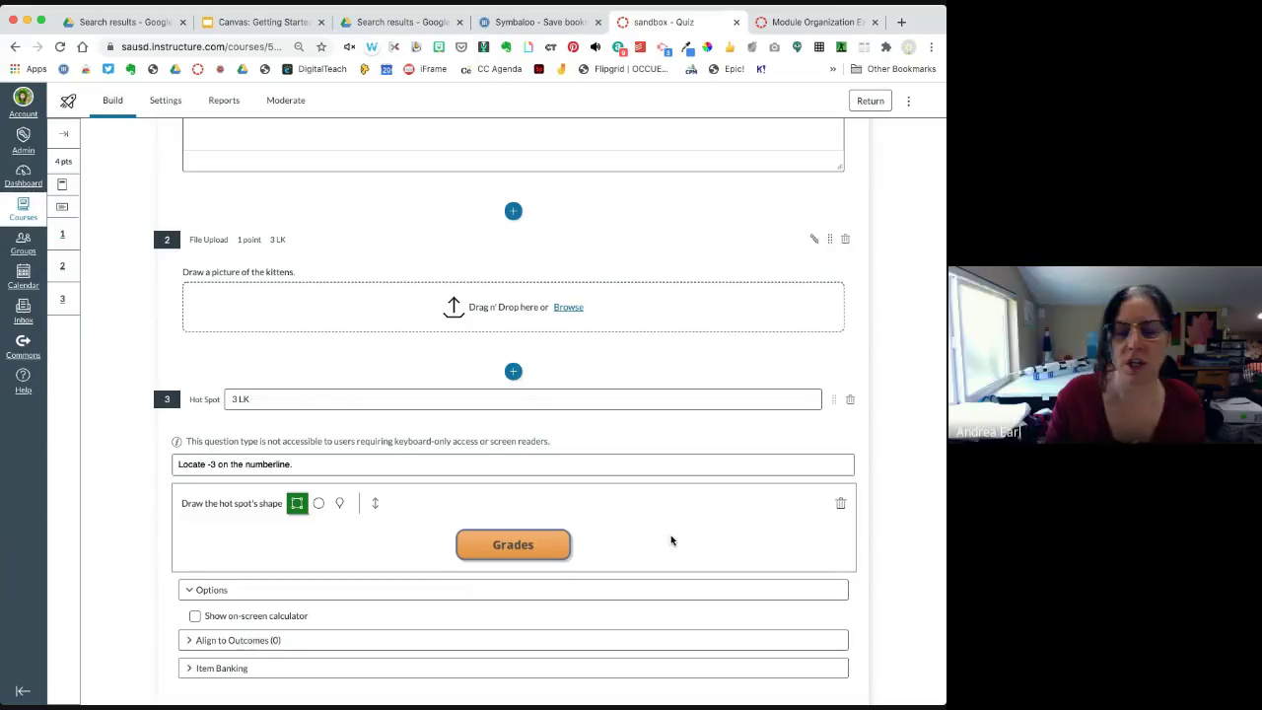
- Reword the hot spot question's stem to "Locate the letter G in the picture."
{"action": "left_click", "coordinate": [297, 464]}
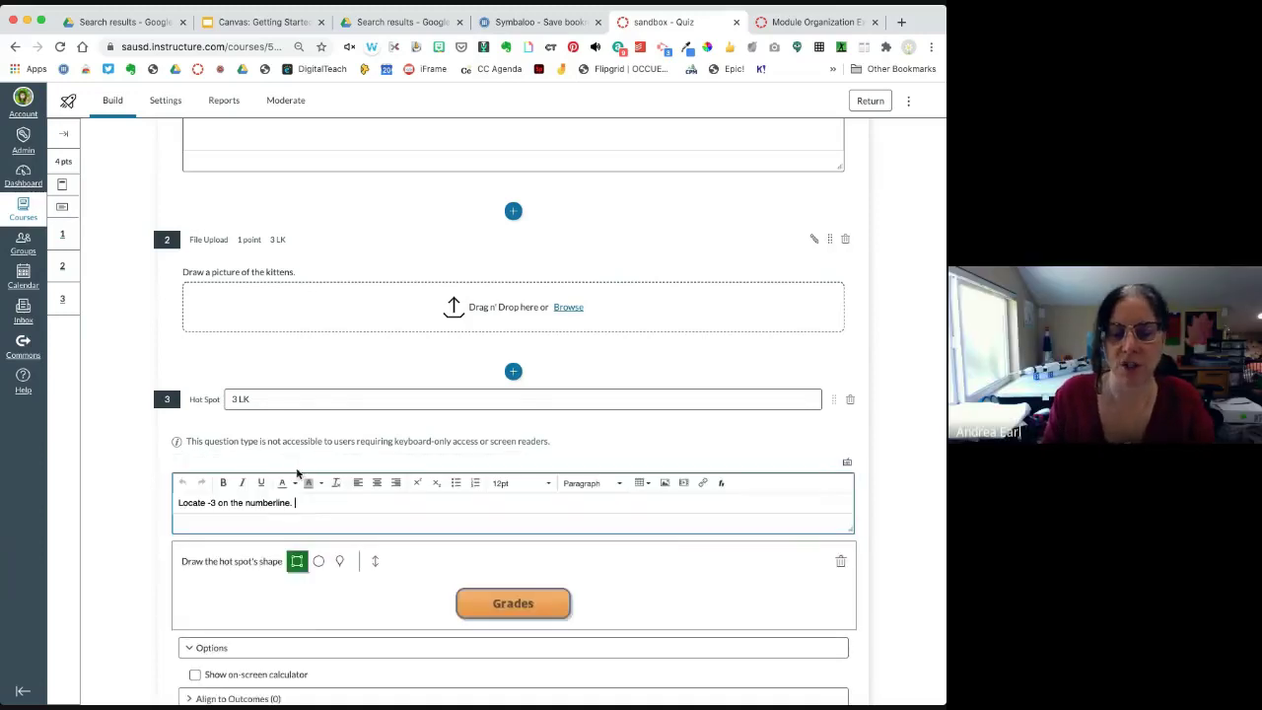
{"action": "double_click", "coordinate": [210, 502]}
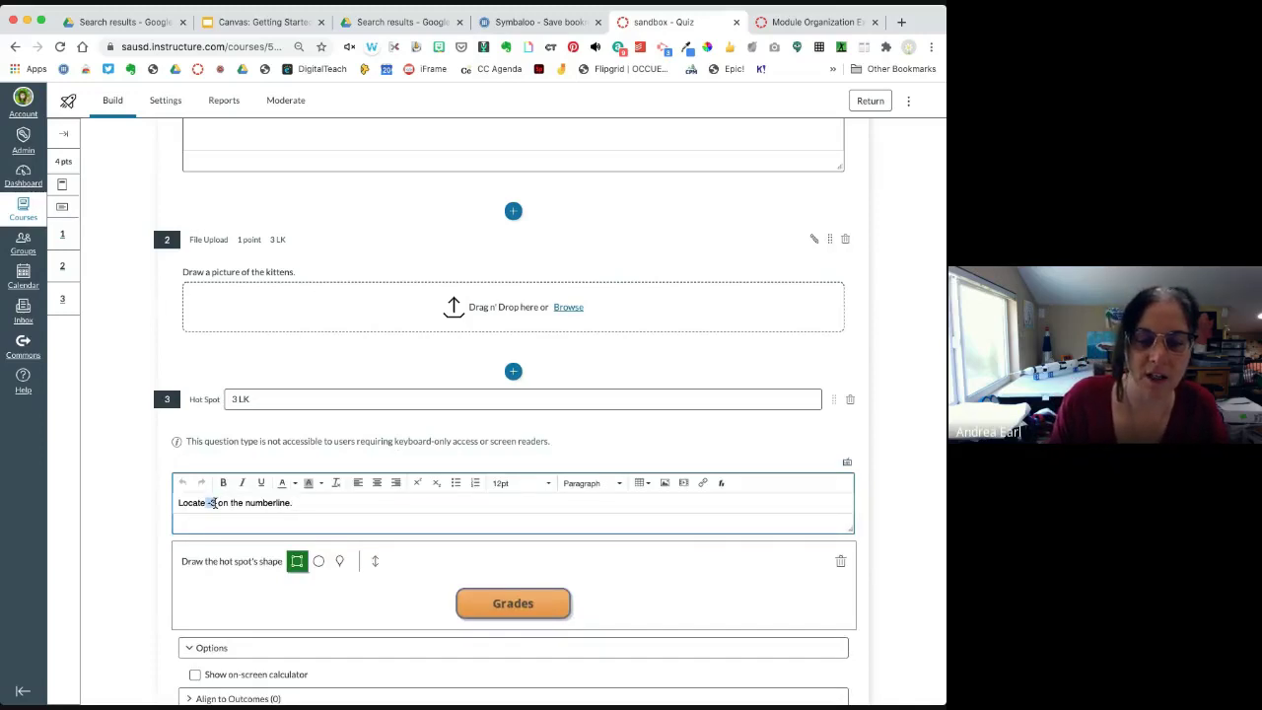
{"action": "type", "text": "the letter"}
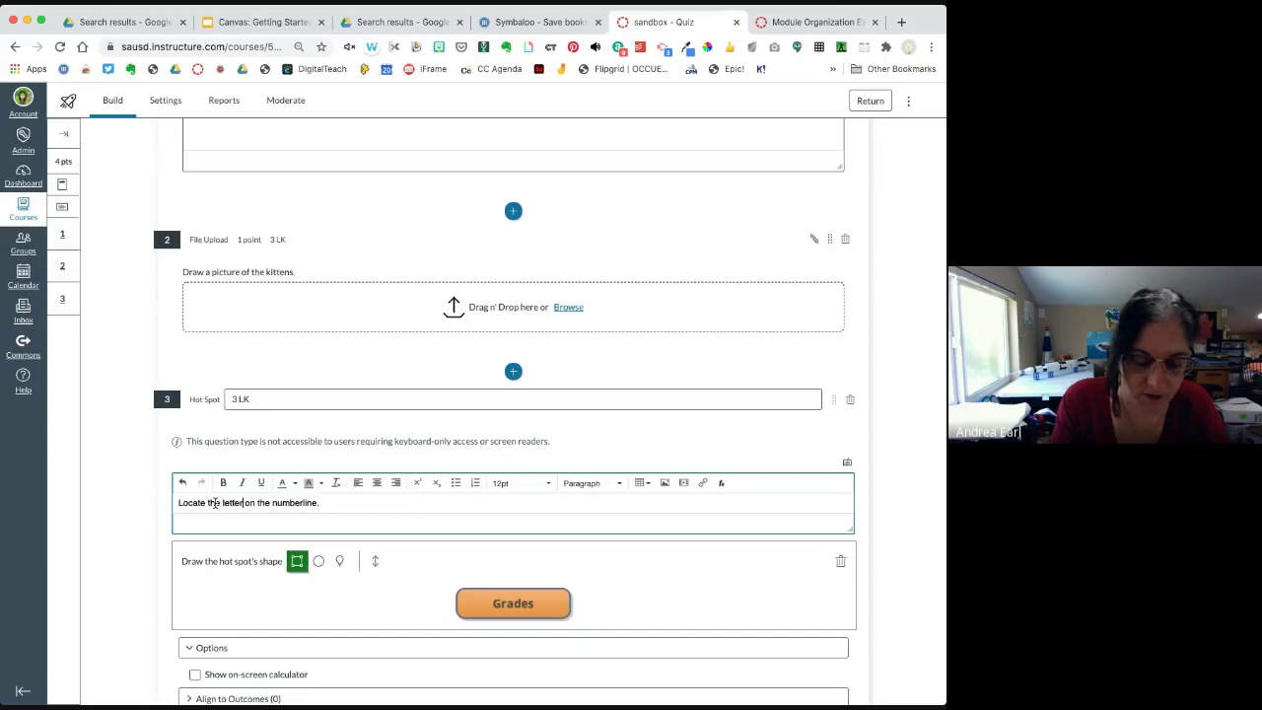
{"action": "type", "text": " G"}
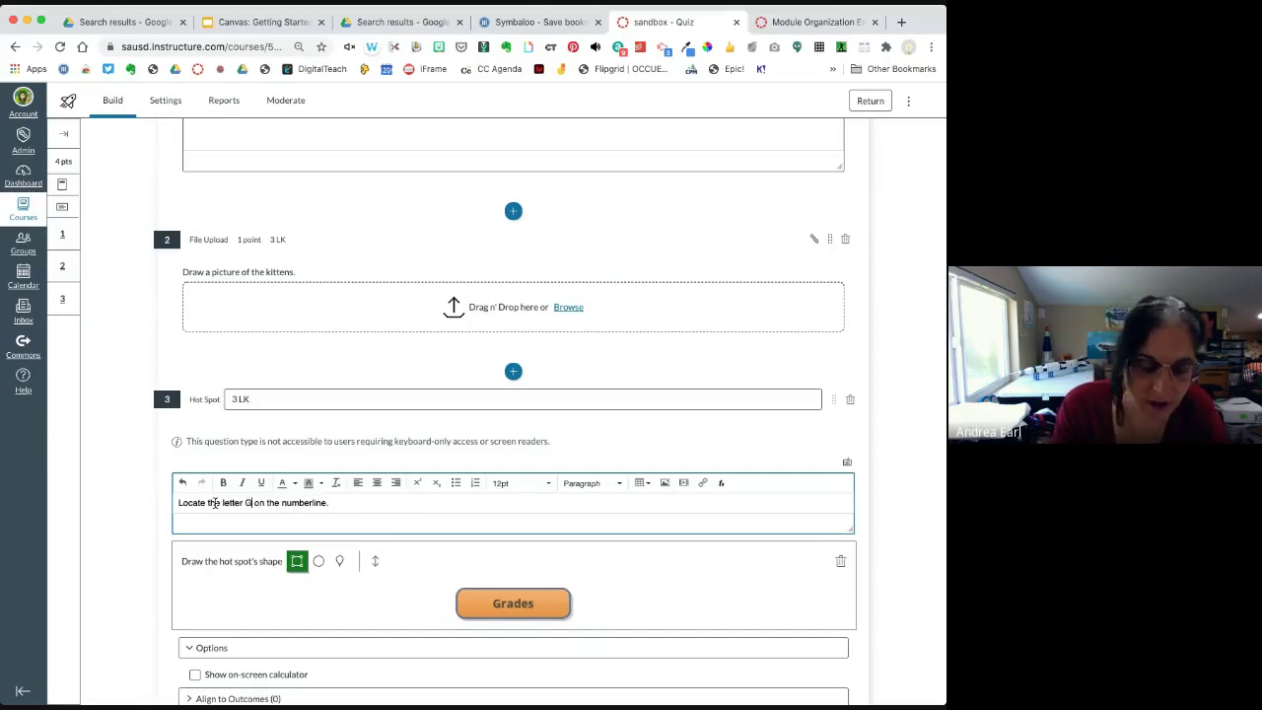
{"action": "key", "text": "Delete"}
{"action": "key", "text": "Delete"}
{"action": "key", "text": "Delete"}
{"action": "key", "text": "Delete"}
{"action": "key", "text": "Delete"}
{"action": "key", "text": "Delete"}
{"action": "key", "text": "Delete"}
{"action": "key", "text": "Delete"}
{"action": "key", "text": "Delete"}
{"action": "key", "text": "Delete"}
{"action": "key", "text": "Delete"}
{"action": "key", "text": "Delete"}
{"action": "key", "text": "Delete"}
{"action": "key", "text": "Delete"}
{"action": "key", "text": "Delete"}
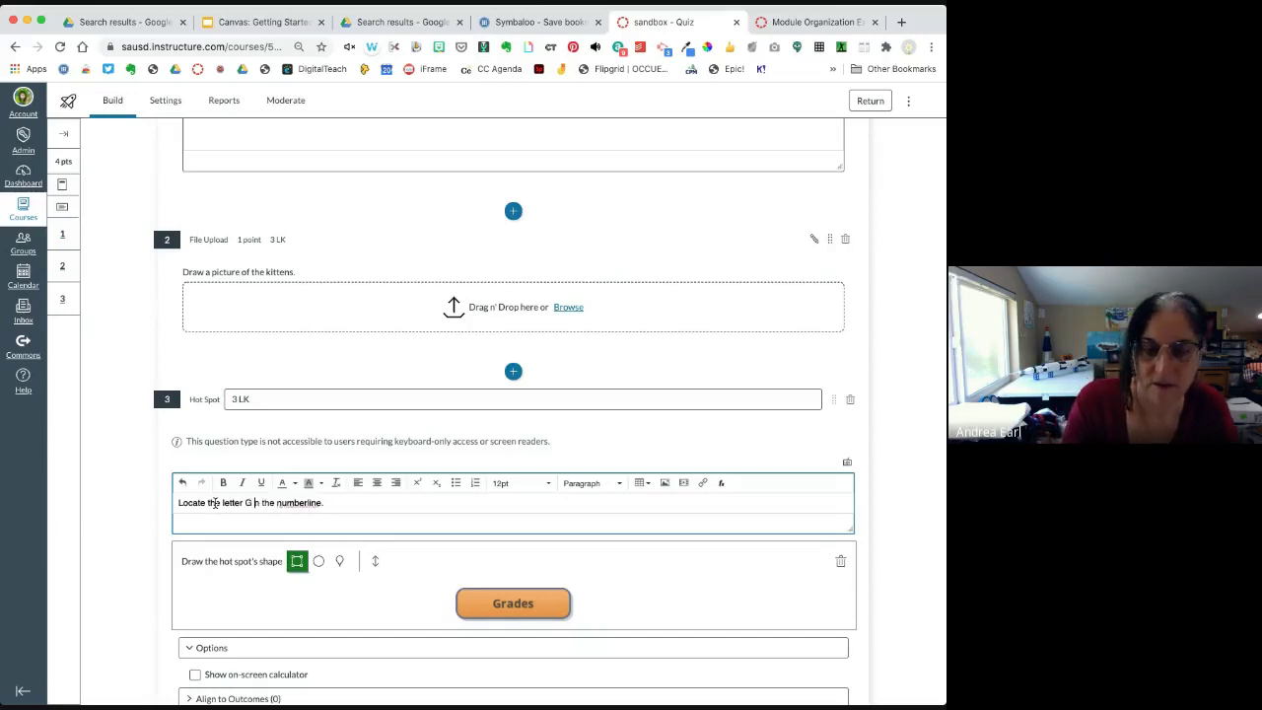
{"action": "key", "text": "Delete"}
{"action": "key", "text": "Delete"}
{"action": "key", "text": "Delete"}
{"action": "key", "text": "Delete"}
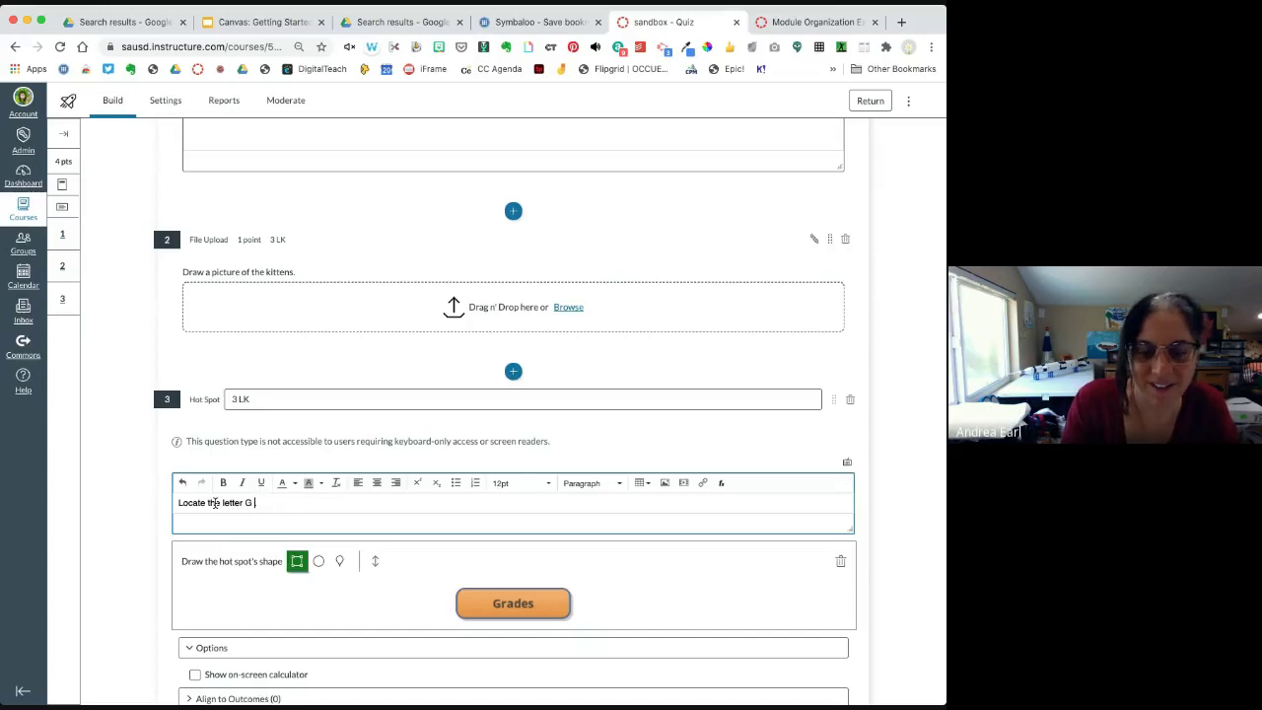
{"action": "type", "text": "in the p"}
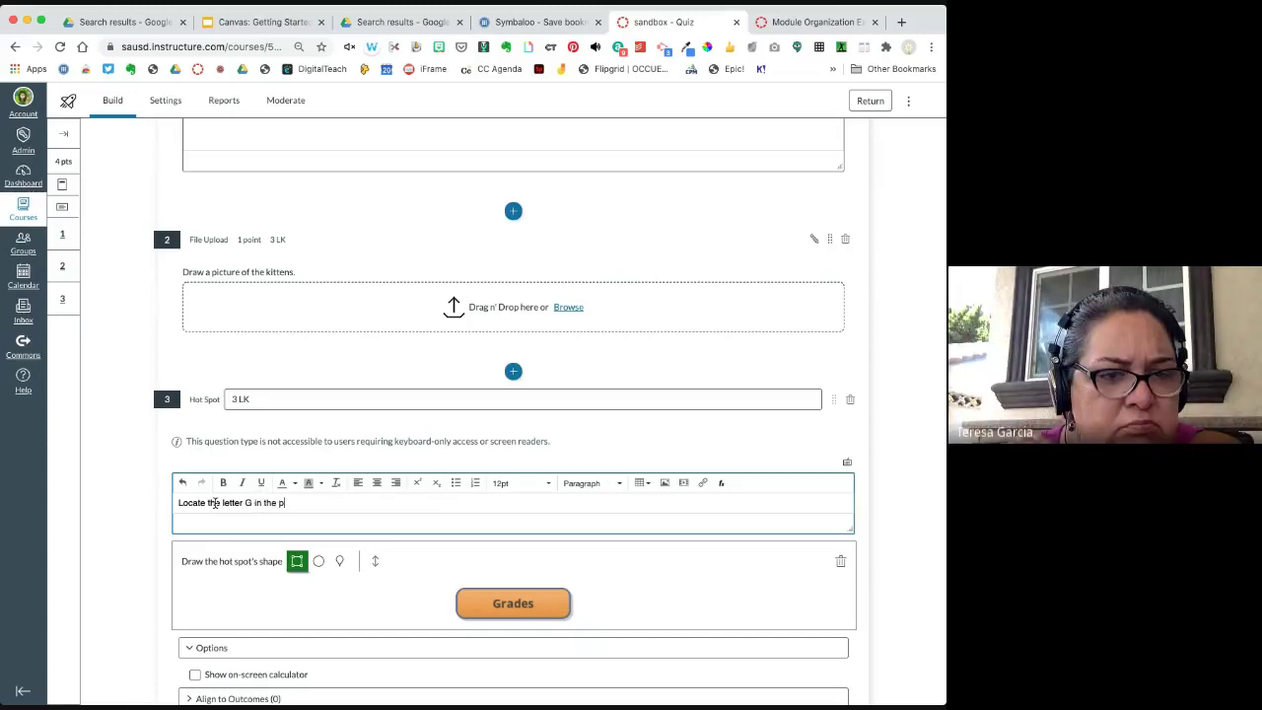
{"action": "type", "text": "icture."}
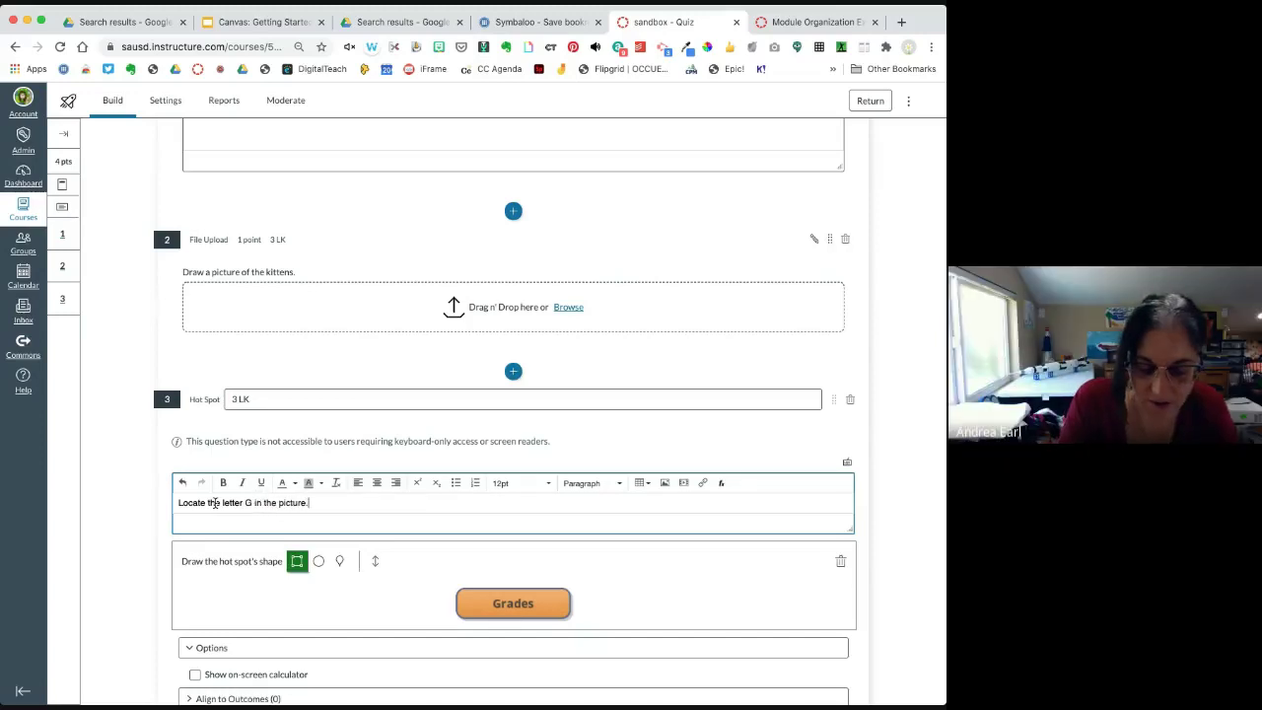
- Draw a square hot spot over the letter G in the Grades picture and save the question
{"action": "scroll", "coordinate": [625, 580], "scroll_direction": "down", "scroll_amount": 3}
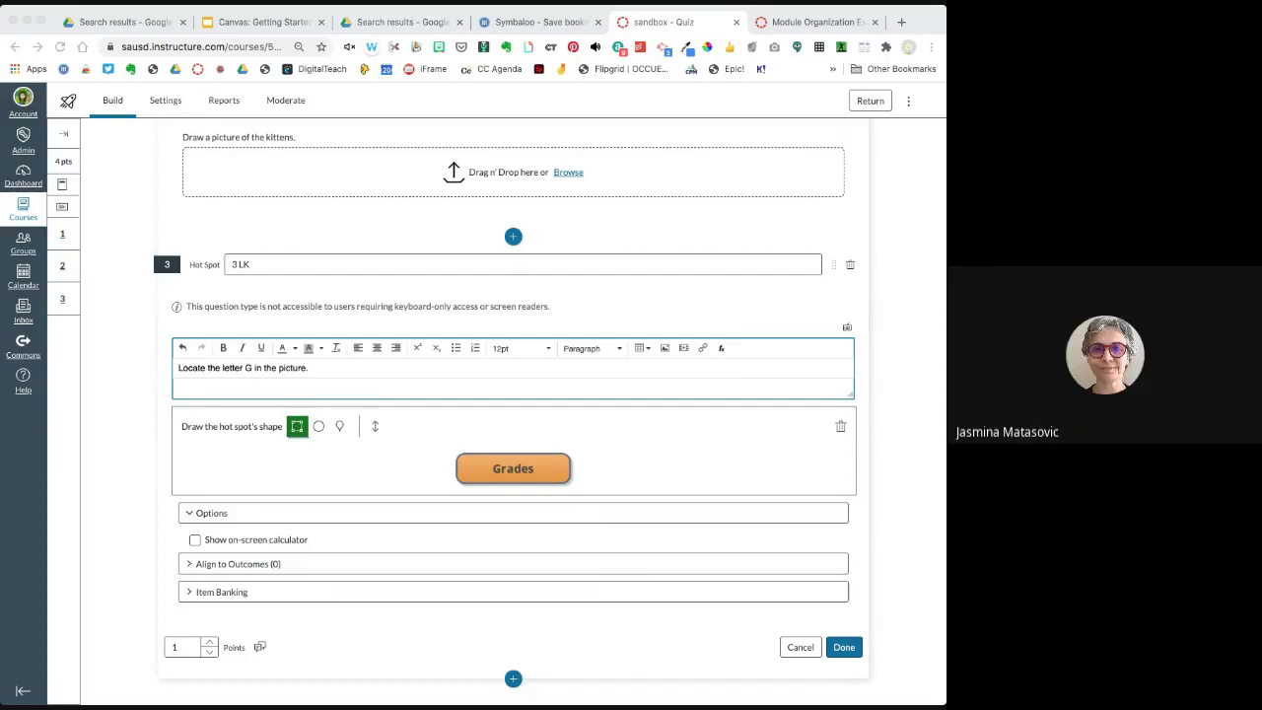
{"action": "left_click", "coordinate": [117, 382]}
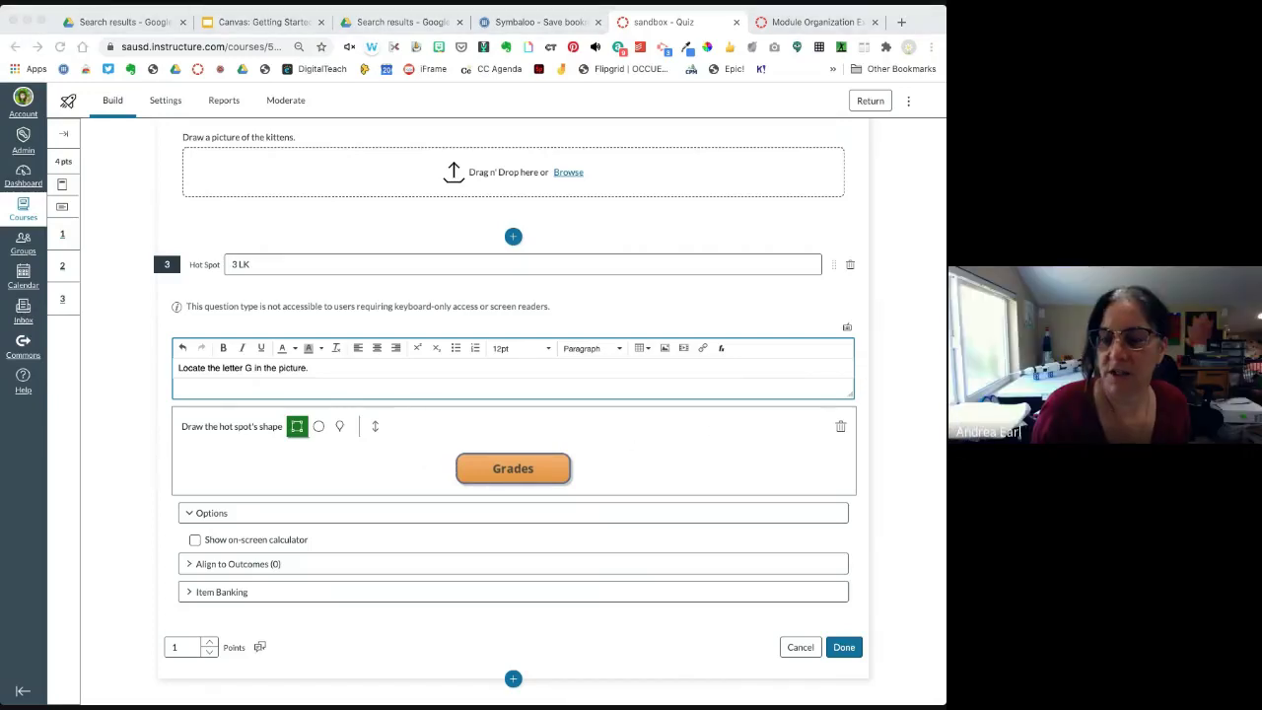
{"action": "left_click", "coordinate": [124, 448]}
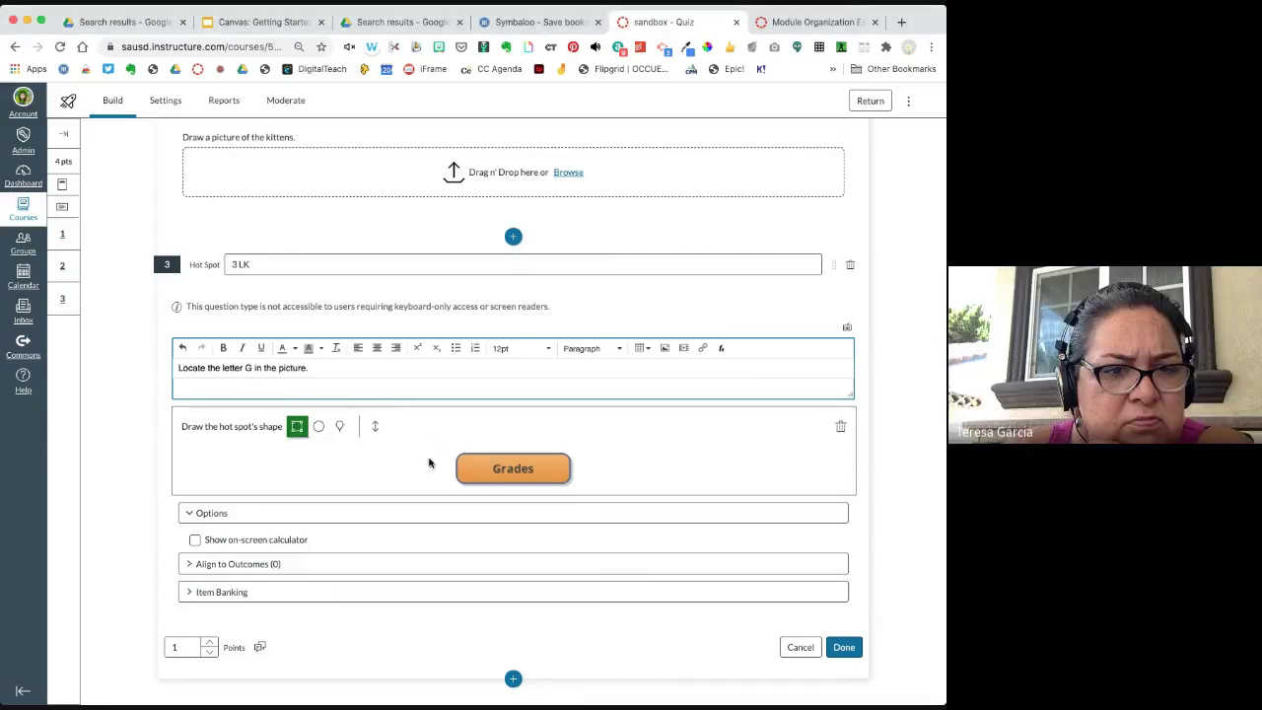
{"action": "left_click_drag", "start_coordinate": [492, 461], "coordinate": [501, 476]}
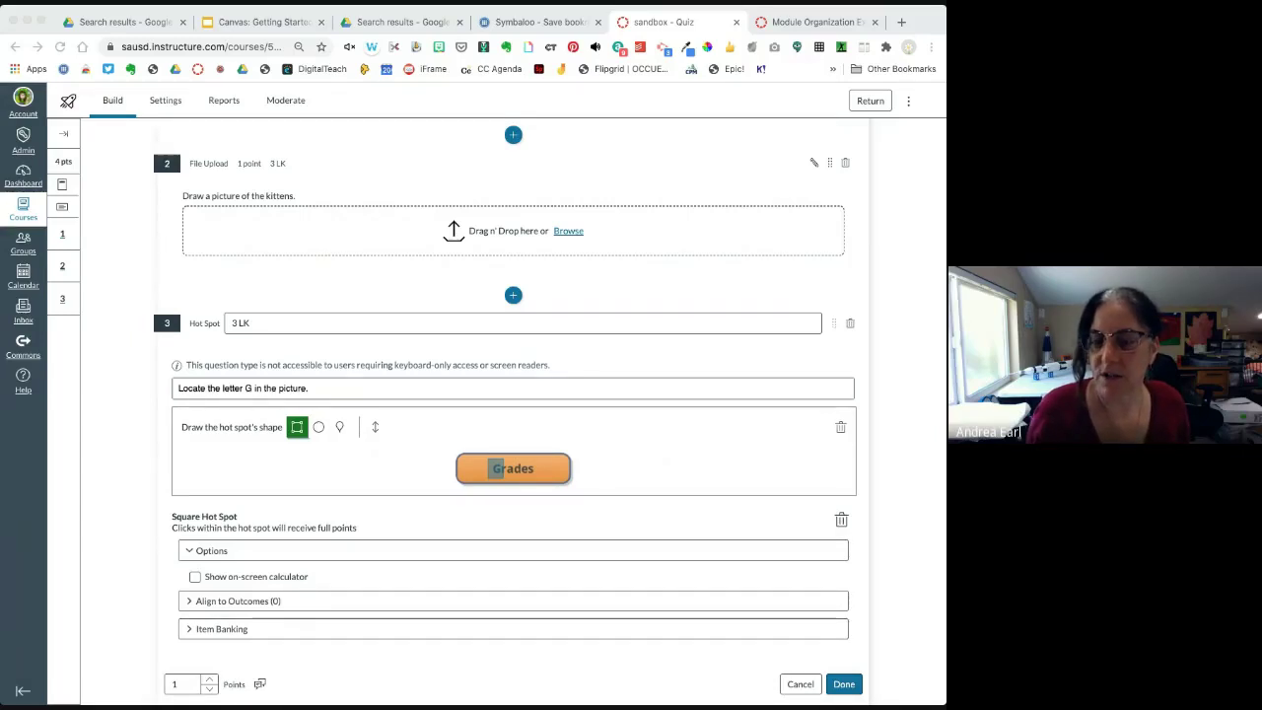
{"action": "left_click", "coordinate": [191, 295]}
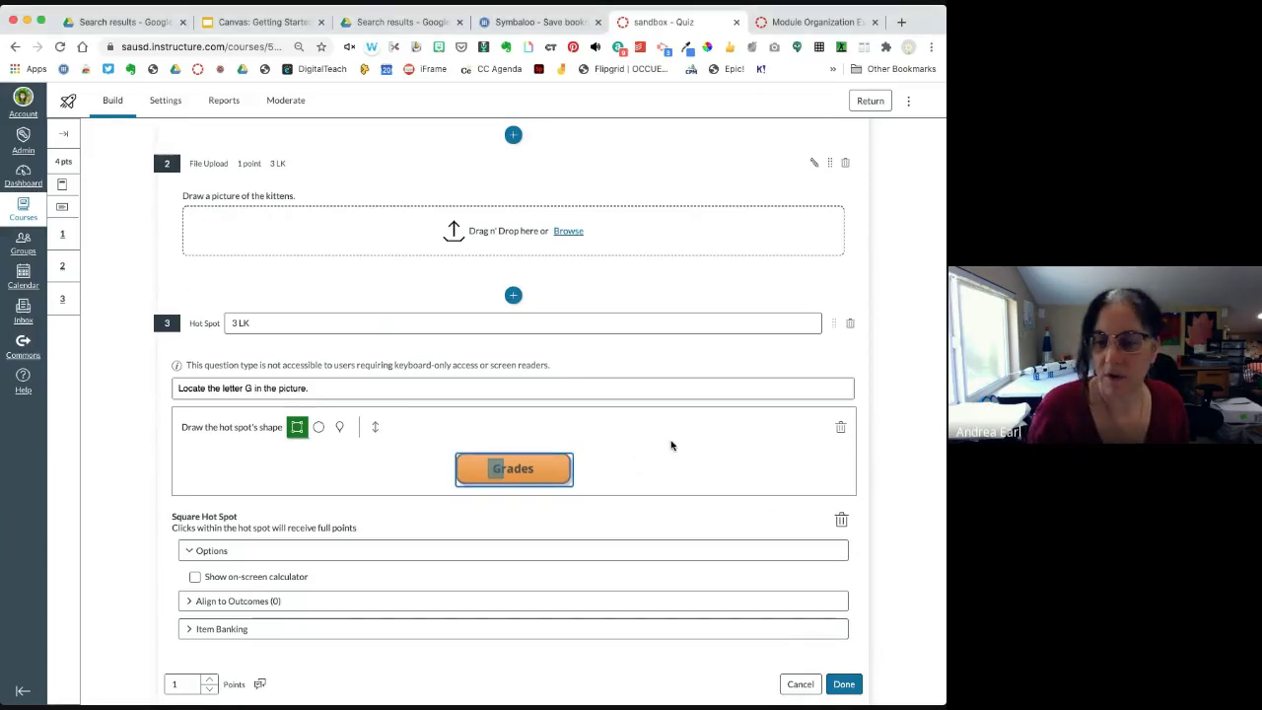
{"action": "scroll", "coordinate": [681, 453], "scroll_direction": "down", "scroll_amount": 1}
{"action": "left_click", "coordinate": [846, 647]}
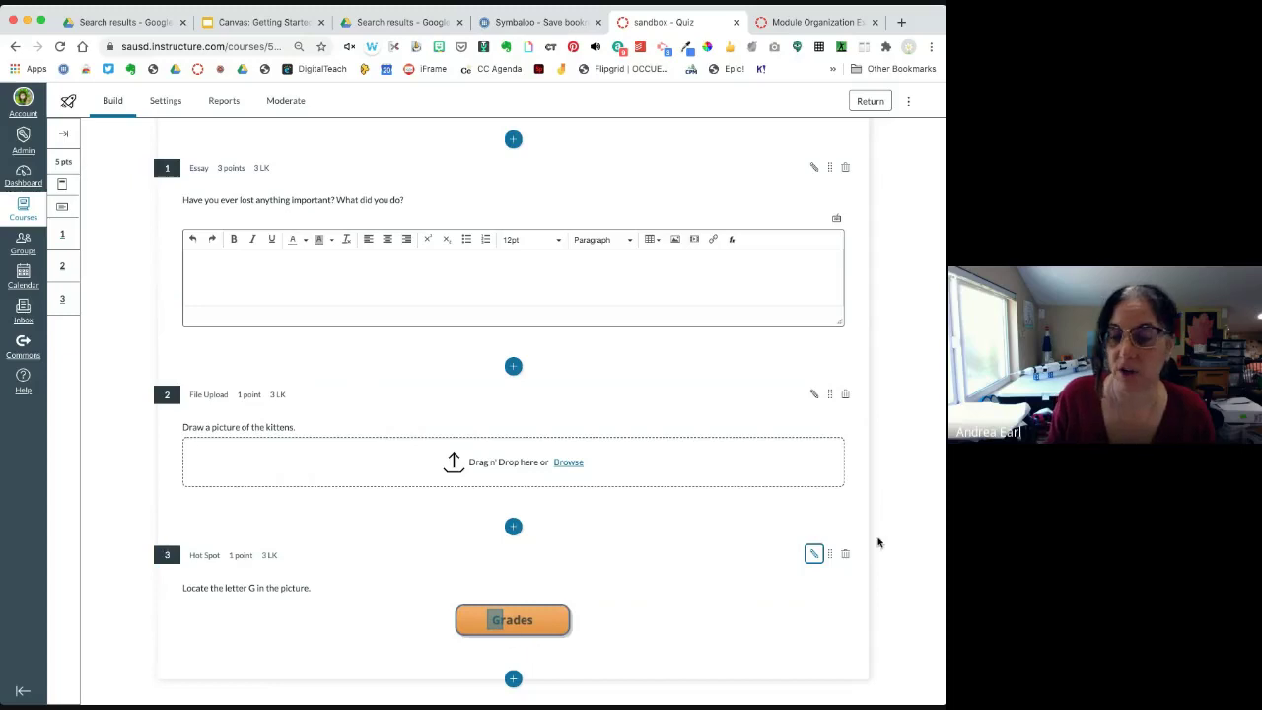
- Reopen the hot spot question to review its shape tools and marked area, and close it with its settings kept
{"action": "left_click", "coordinate": [814, 555]}
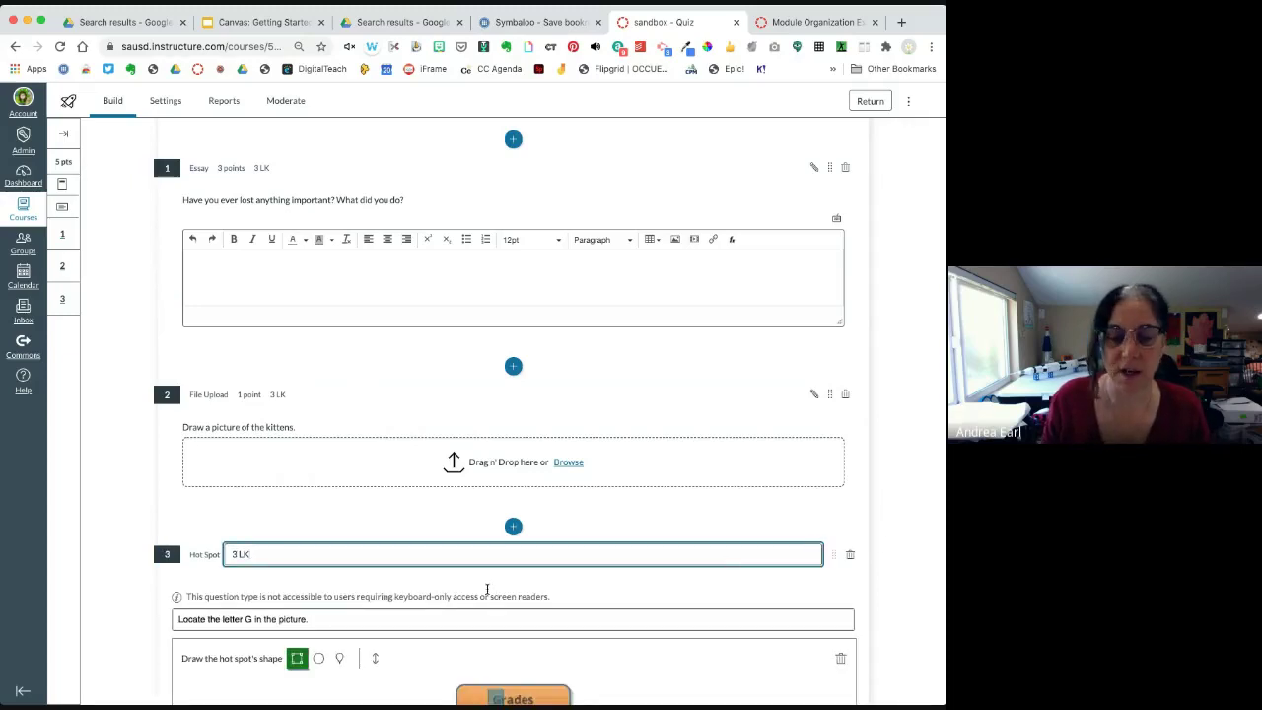
{"action": "scroll", "coordinate": [486, 589], "scroll_direction": "down", "scroll_amount": 5}
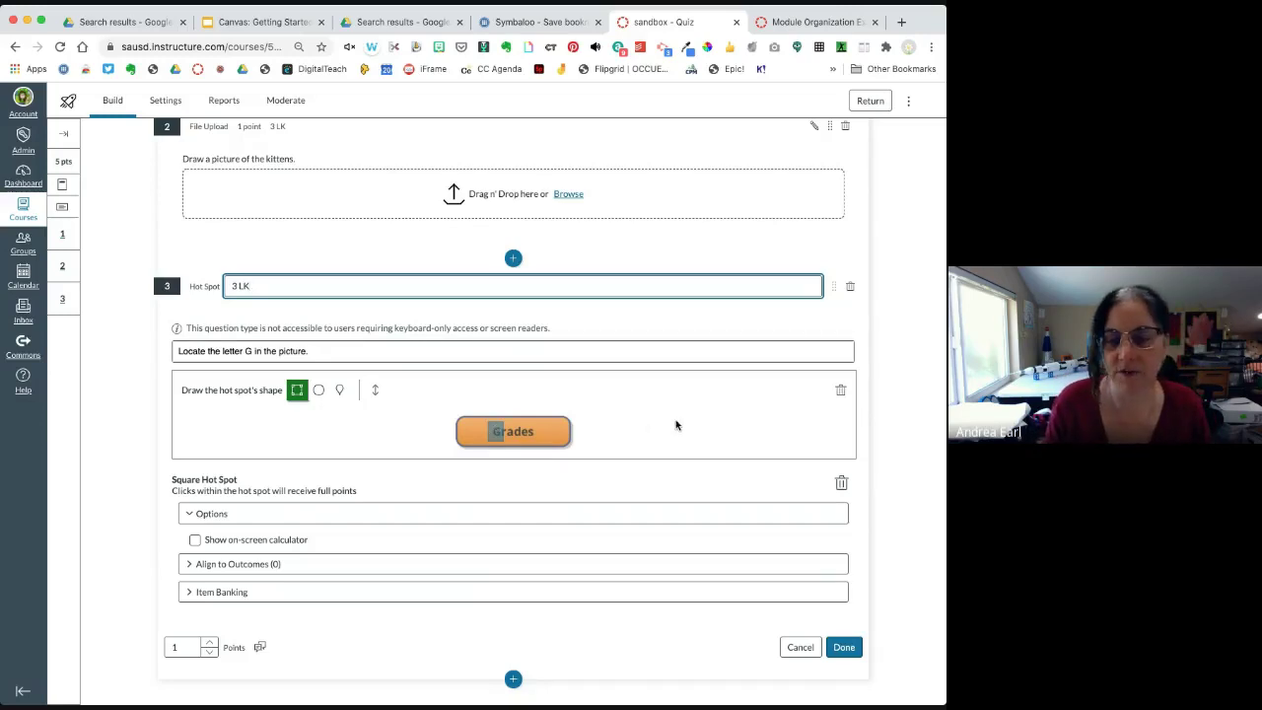
{"action": "left_click", "coordinate": [841, 645]}
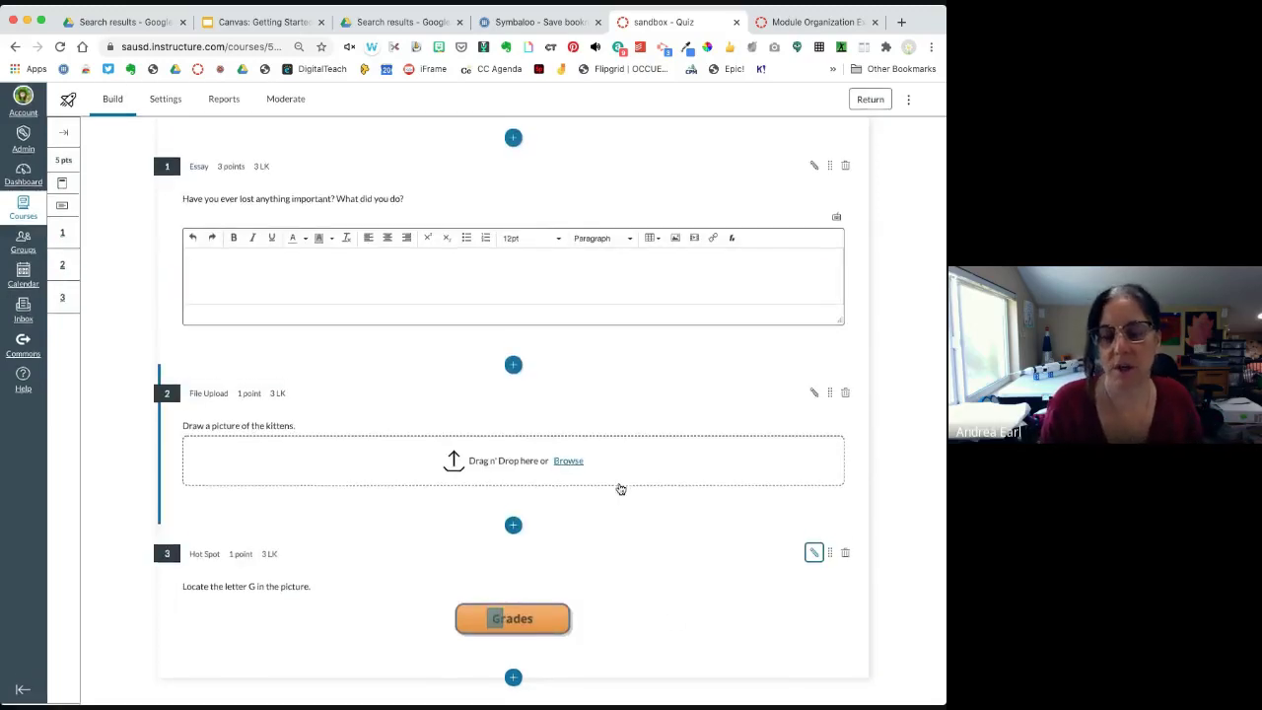
- Add a fill-in-the-blank question after the hot spot question and enlarge its question stem editor
{"action": "left_click", "coordinate": [513, 679]}
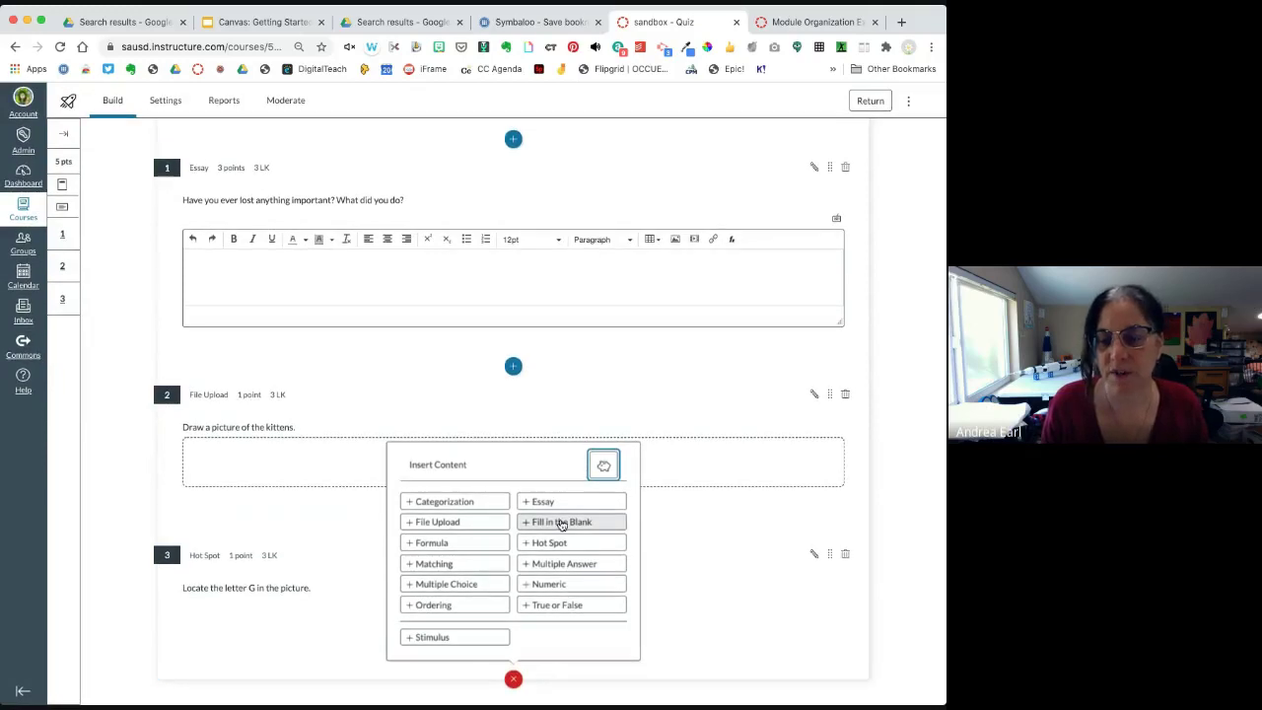
{"action": "left_click", "coordinate": [560, 518]}
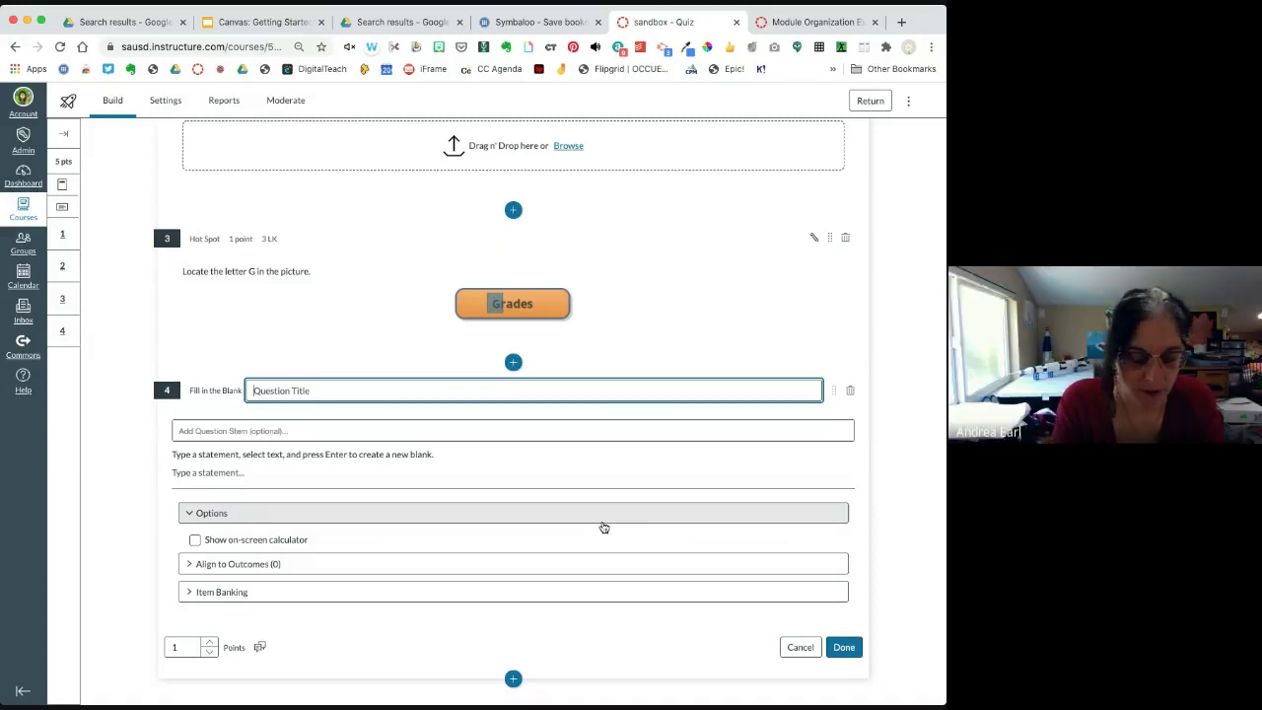
{"action": "left_click", "coordinate": [280, 430]}
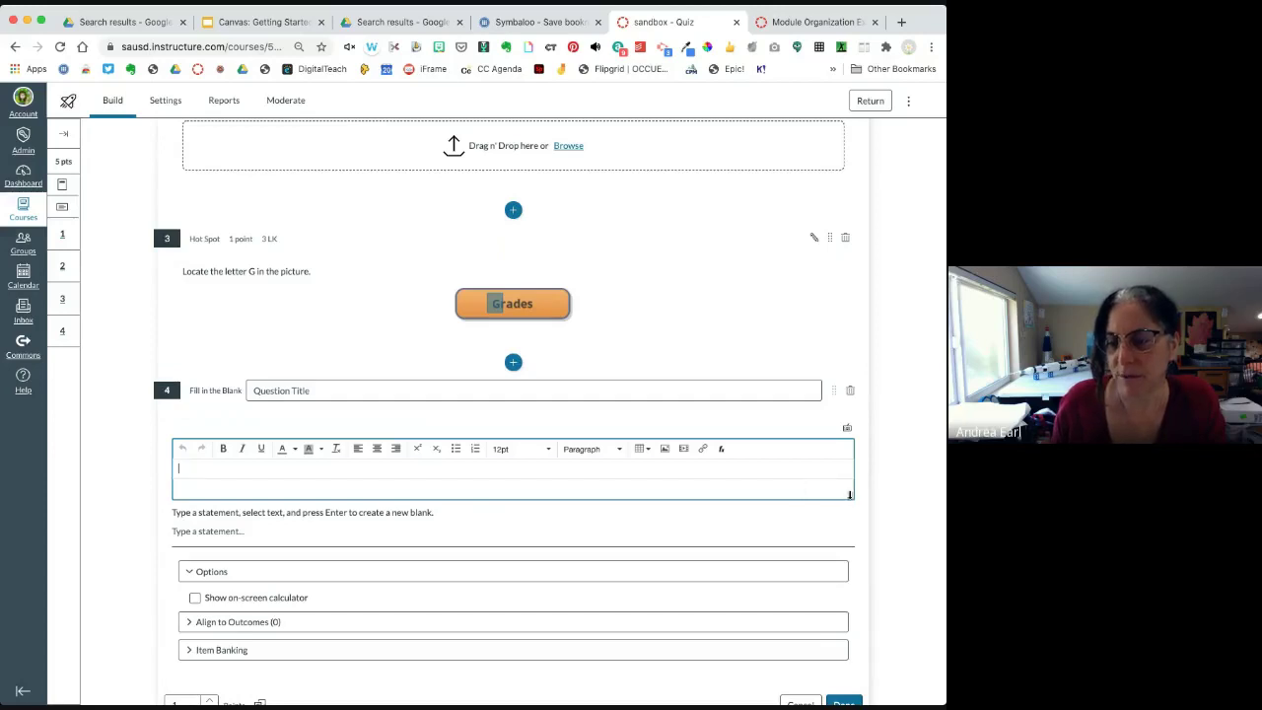
{"action": "left_click_drag", "start_coordinate": [850, 495], "coordinate": [850, 641]}
{"action": "left_click", "coordinate": [850, 641]}
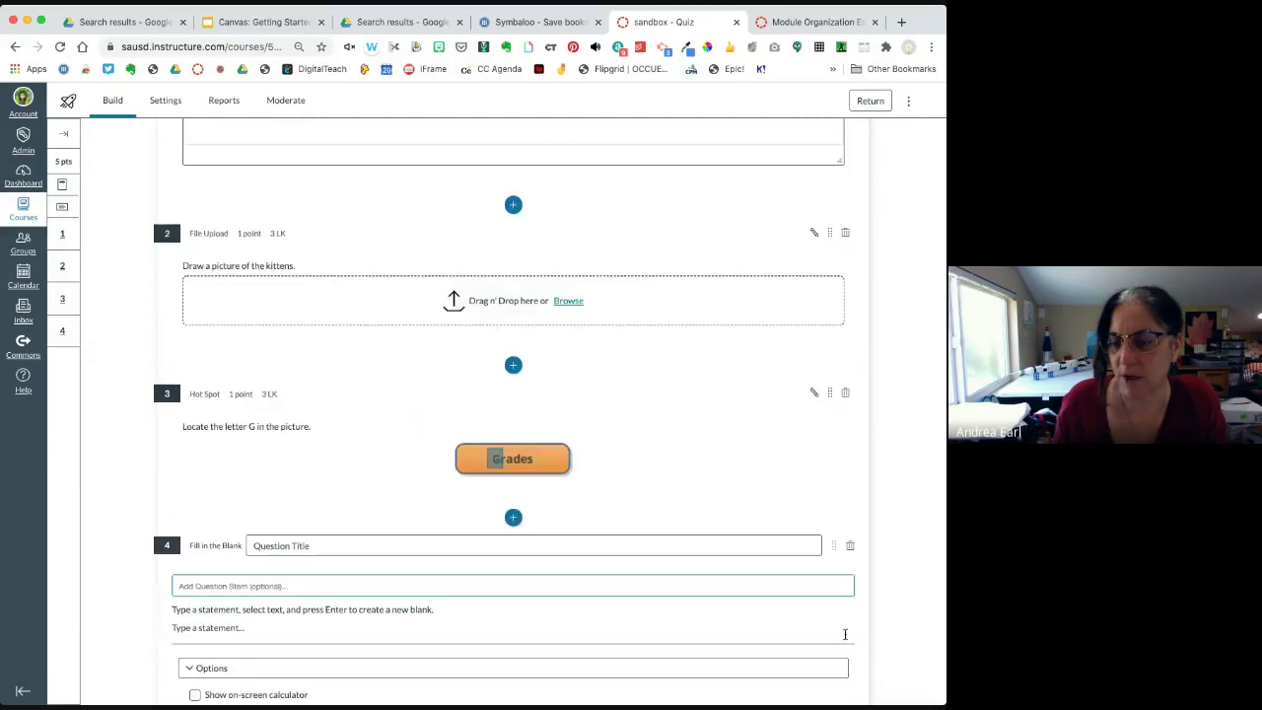
{"action": "scroll", "coordinate": [617, 493], "scroll_direction": "down", "scroll_amount": 3}
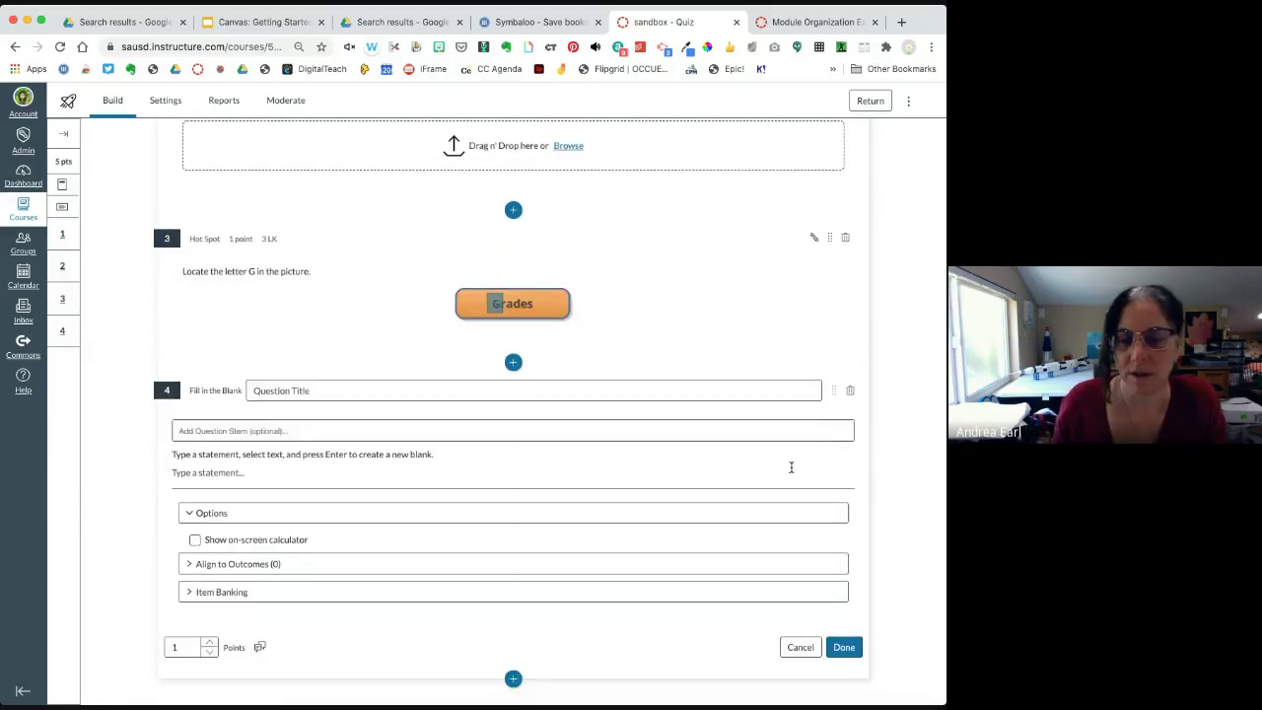
{"action": "left_click", "coordinate": [831, 431]}
{"action": "left_click_drag", "start_coordinate": [853, 498], "coordinate": [853, 577]}
{"action": "left_click", "coordinate": [852, 576]}
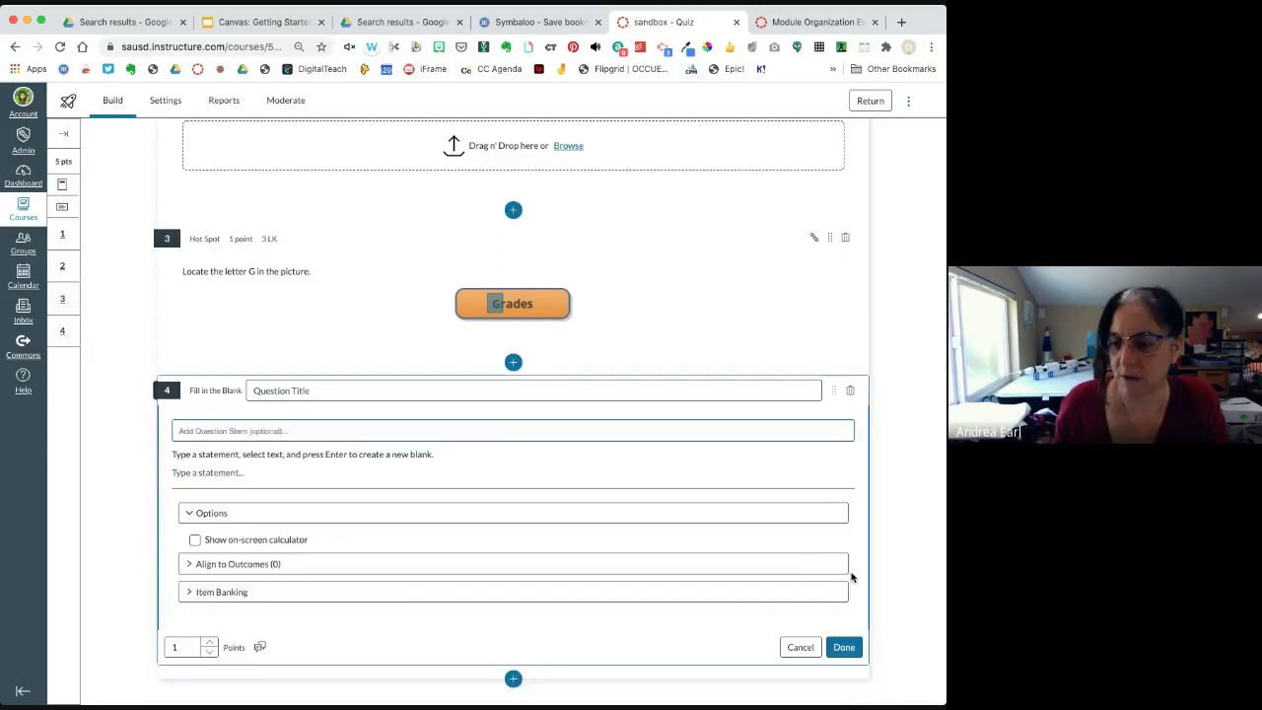
{"action": "left_click", "coordinate": [834, 431]}
{"action": "left_click_drag", "start_coordinate": [852, 500], "coordinate": [849, 557]}
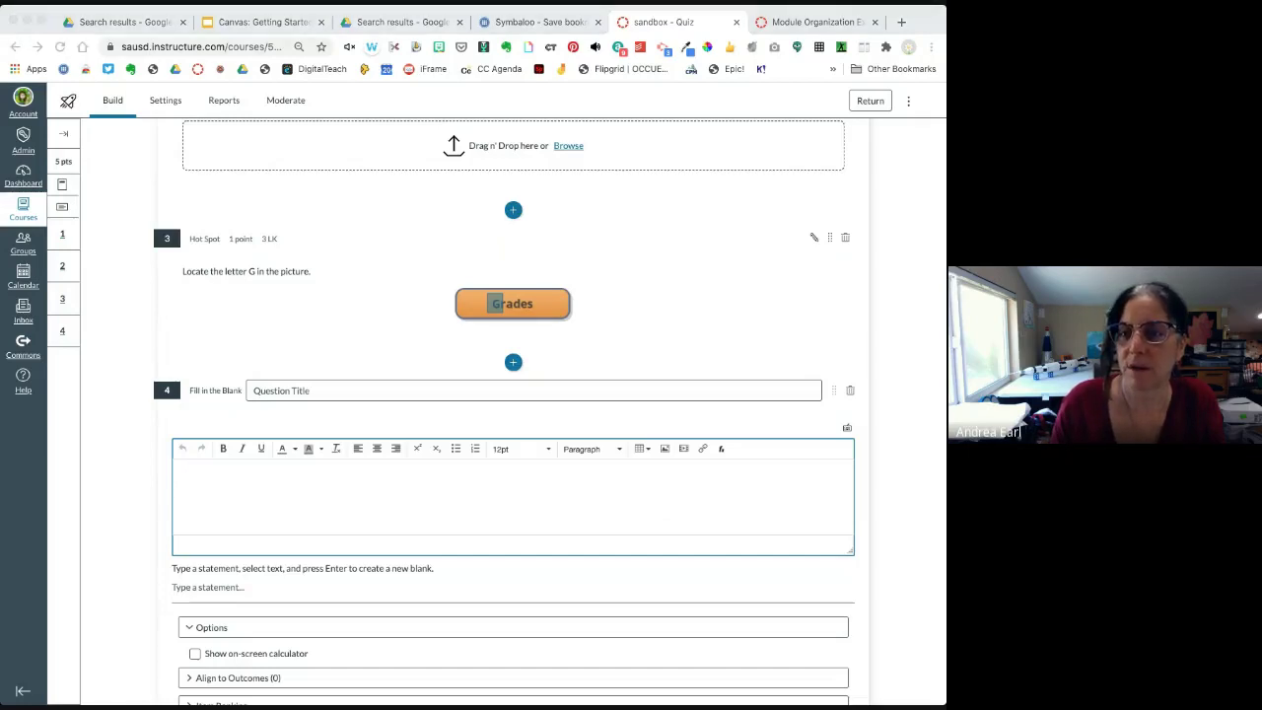
- Import the image Table for Proportions.jpg into the fill-in-the-blank question's stem without alt text
{"action": "left_click", "coordinate": [667, 452]}
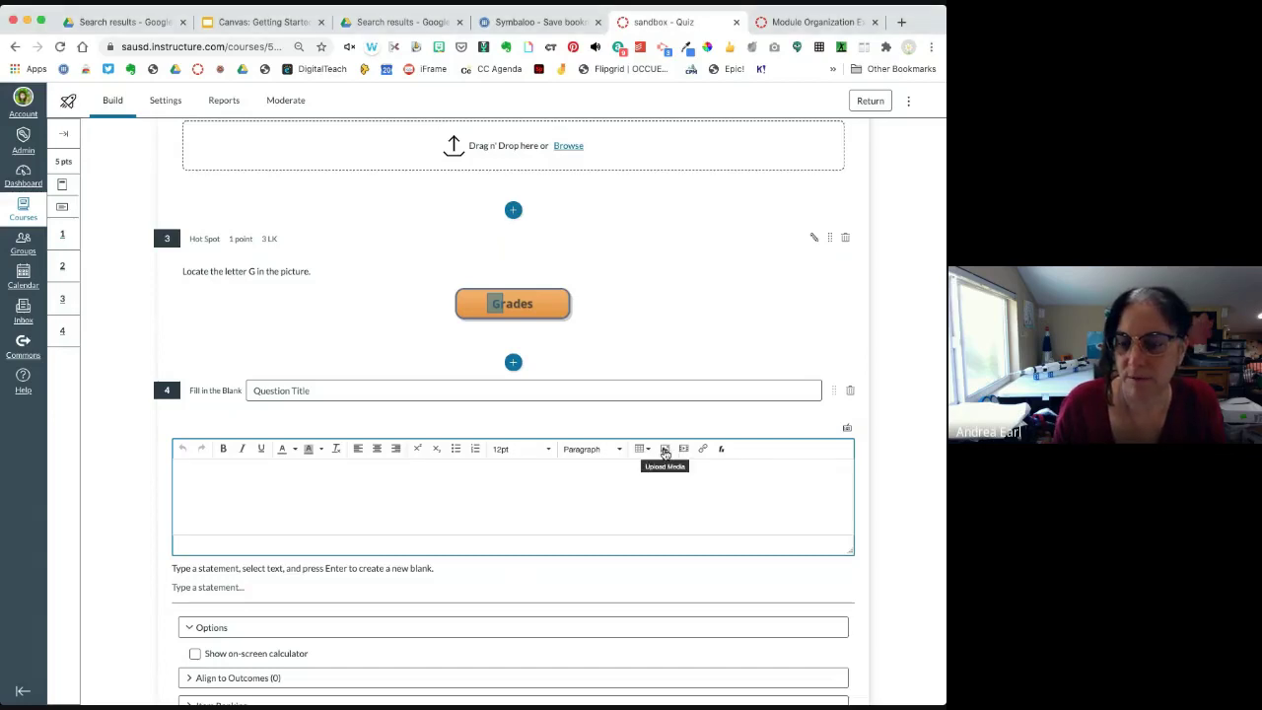
{"action": "left_click", "coordinate": [664, 449]}
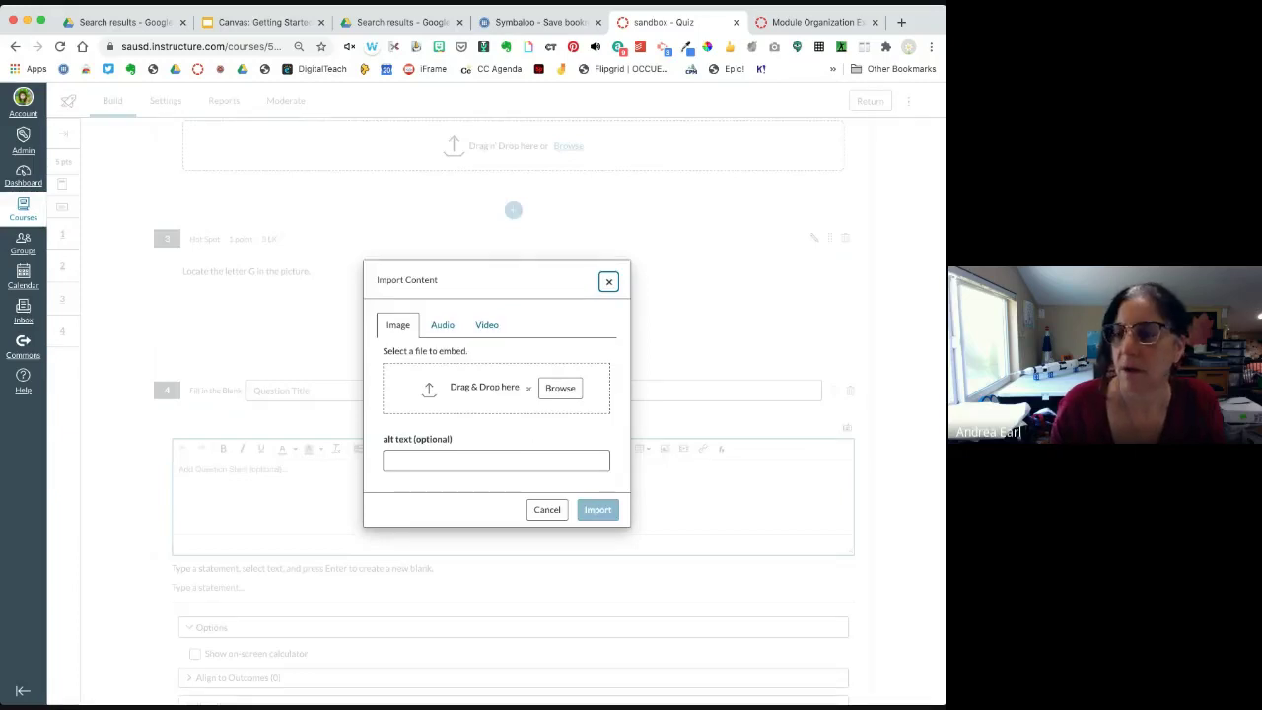
{"action": "left_click_drag", "start_coordinate": [600, 417], "coordinate": [537, 399]}
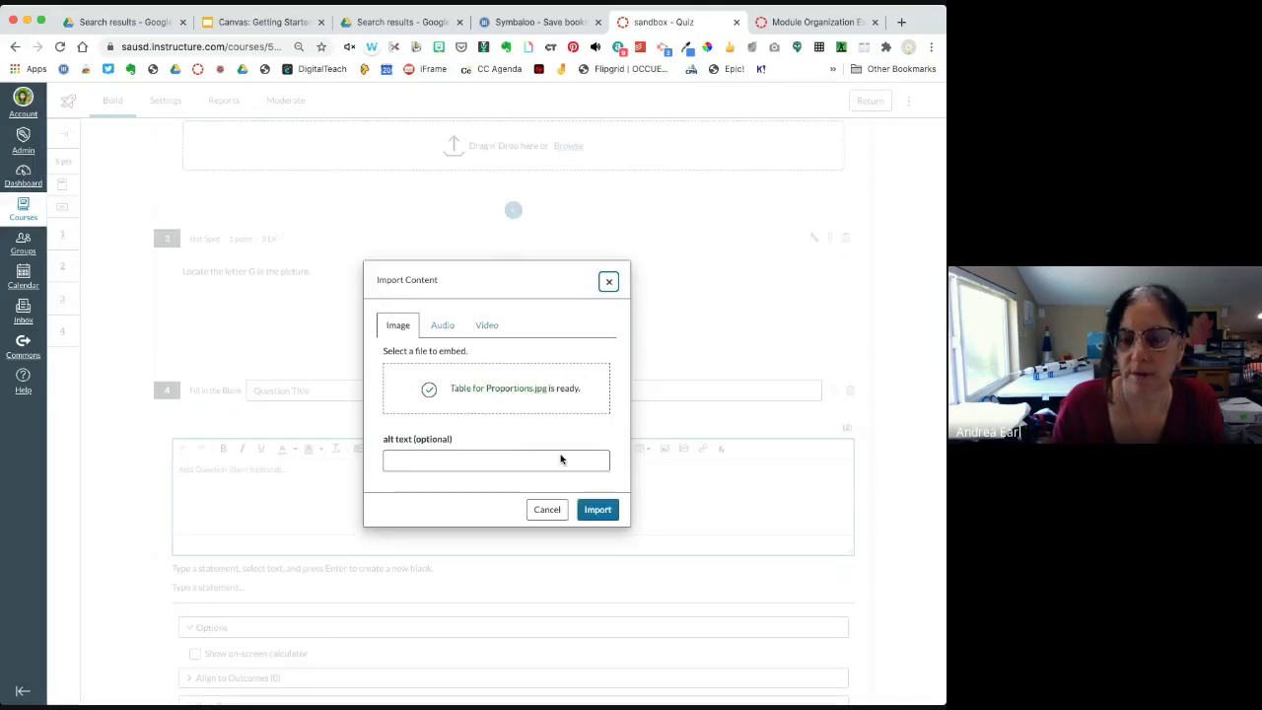
{"action": "left_click", "coordinate": [597, 509]}
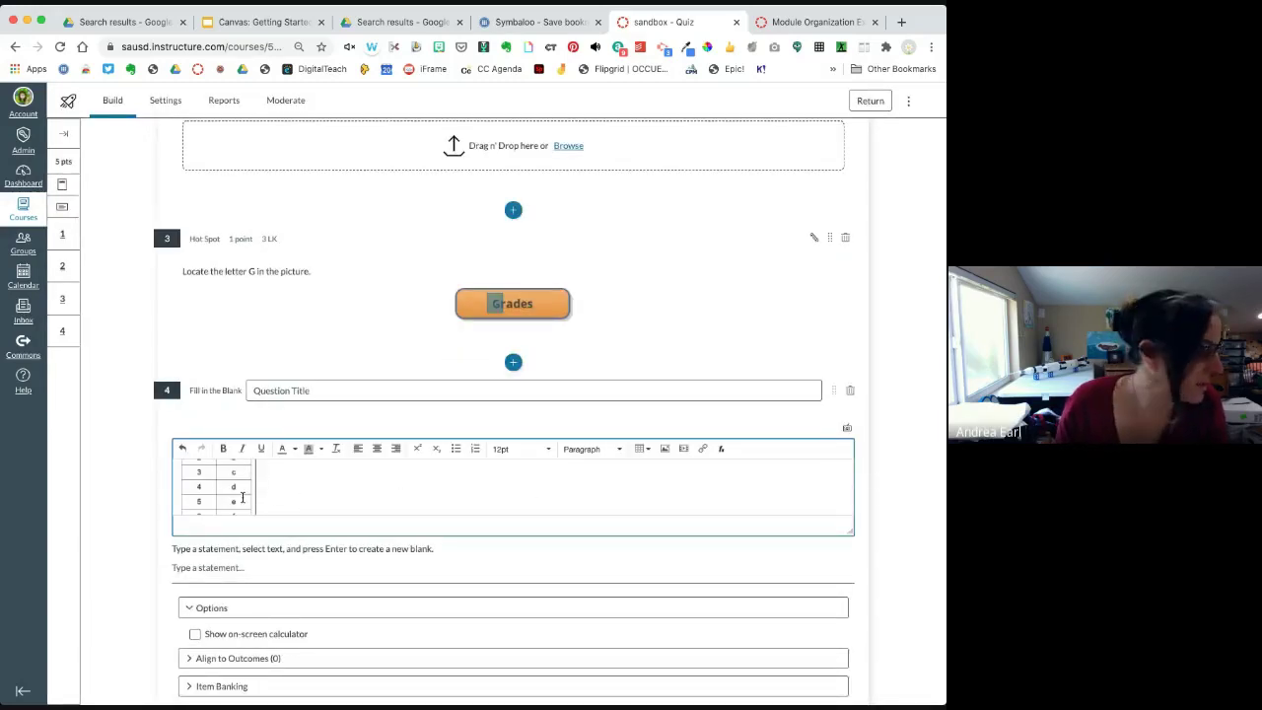
- Make the stem editor taller and enlarge the x-y table image inside it
{"action": "left_click_drag", "start_coordinate": [853, 534], "coordinate": [838, 659]}
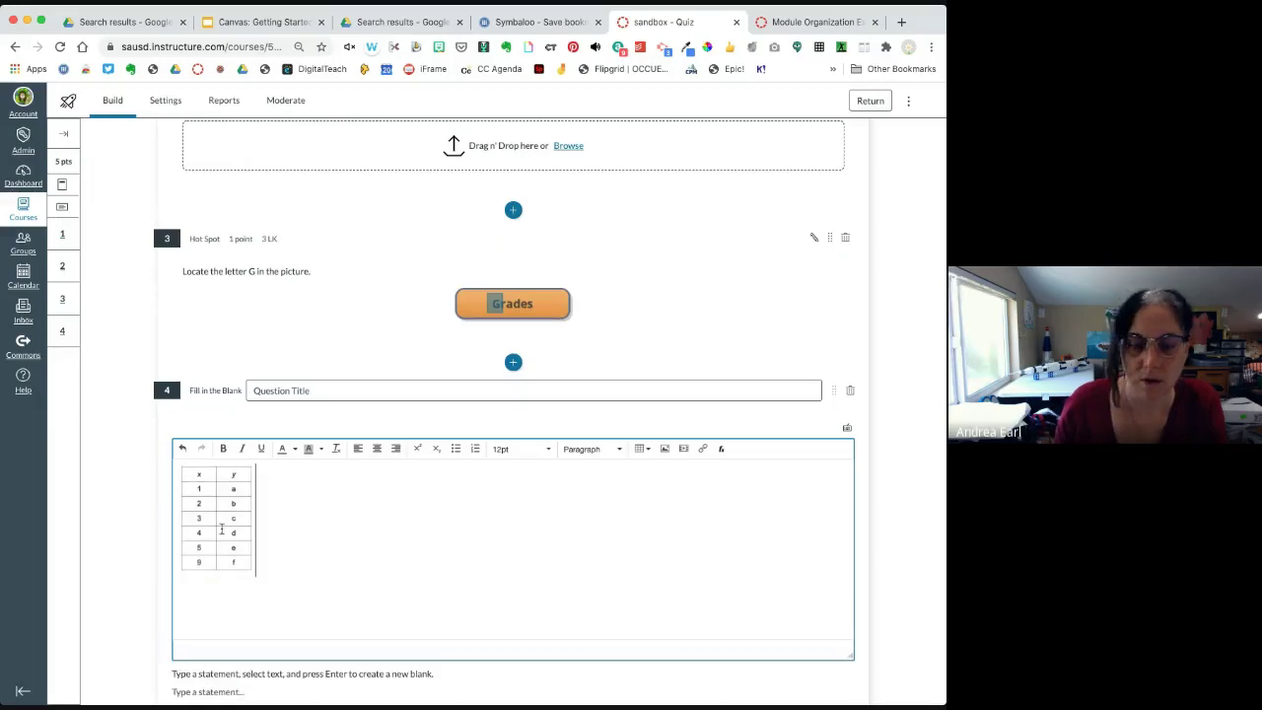
{"action": "left_click", "coordinate": [248, 555]}
{"action": "left_click_drag", "start_coordinate": [254, 573], "coordinate": [326, 639]}
{"action": "left_click", "coordinate": [418, 589]}
{"action": "scroll", "coordinate": [392, 559], "scroll_direction": "down", "scroll_amount": 2}
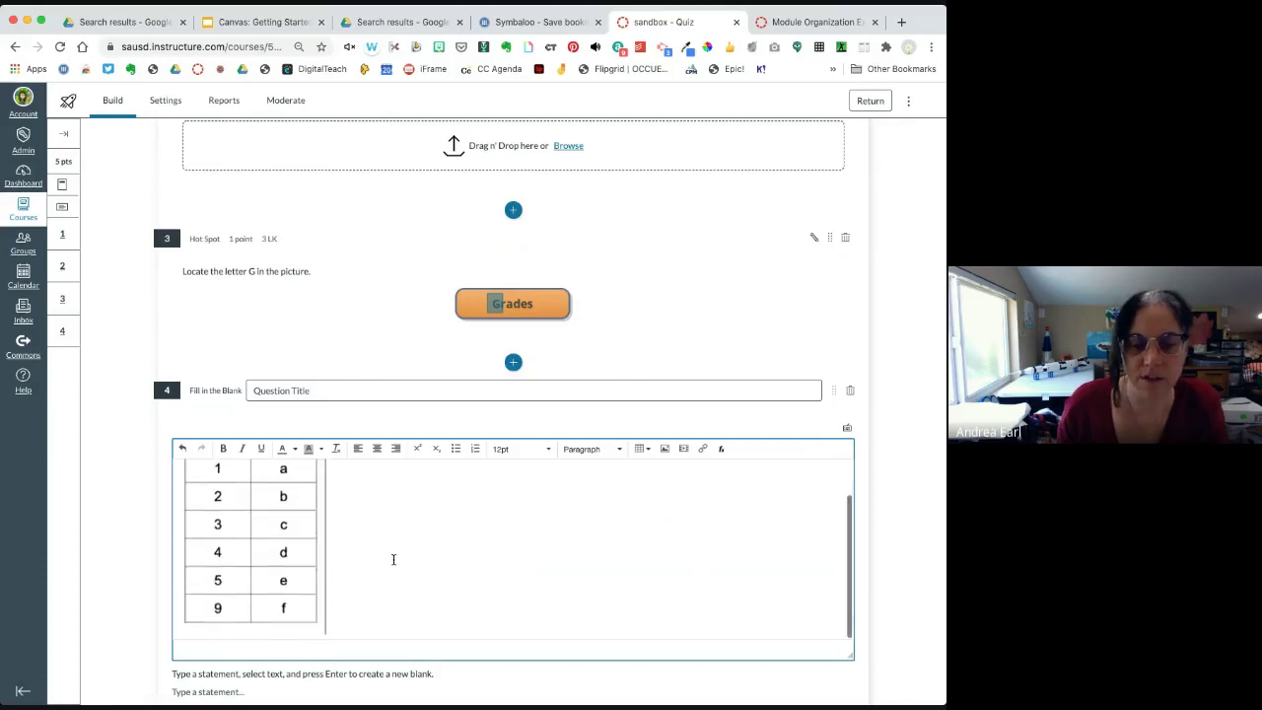
{"action": "scroll", "coordinate": [752, 475], "scroll_direction": "down", "scroll_amount": 1}
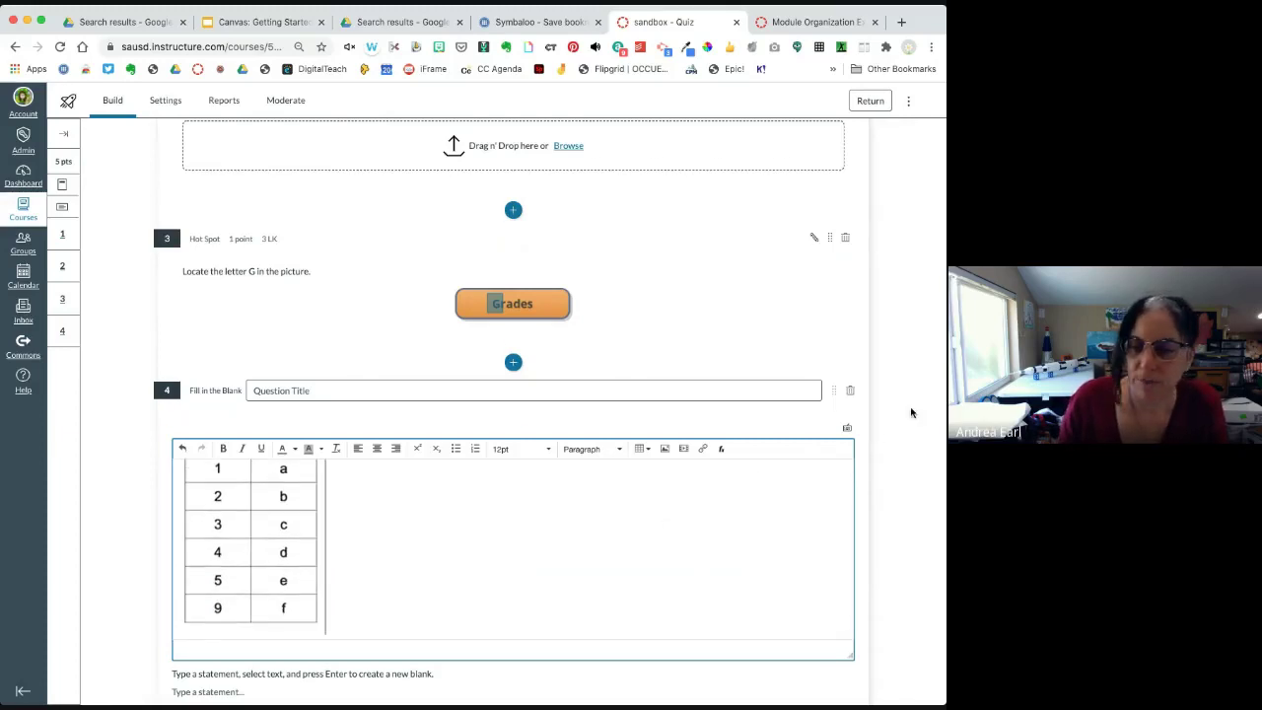
- Enter the fill-in-the-blank statement "a=2 b=4 c=6 d= 8 e= 10 f= 18" below the table
{"action": "scroll", "coordinate": [910, 412], "scroll_direction": "down", "scroll_amount": 3}
{"action": "scroll", "coordinate": [911, 412], "scroll_direction": "down", "scroll_amount": 1}
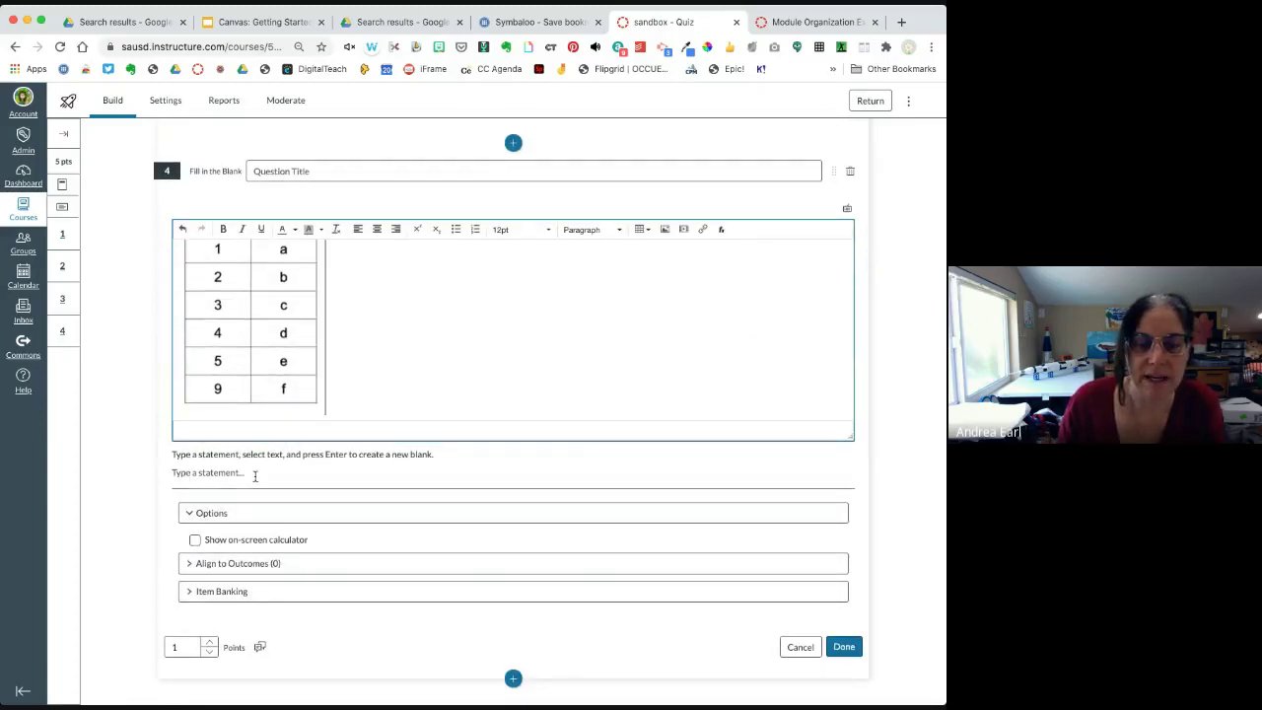
{"action": "scroll", "coordinate": [374, 355], "scroll_direction": "up", "scroll_amount": 1}
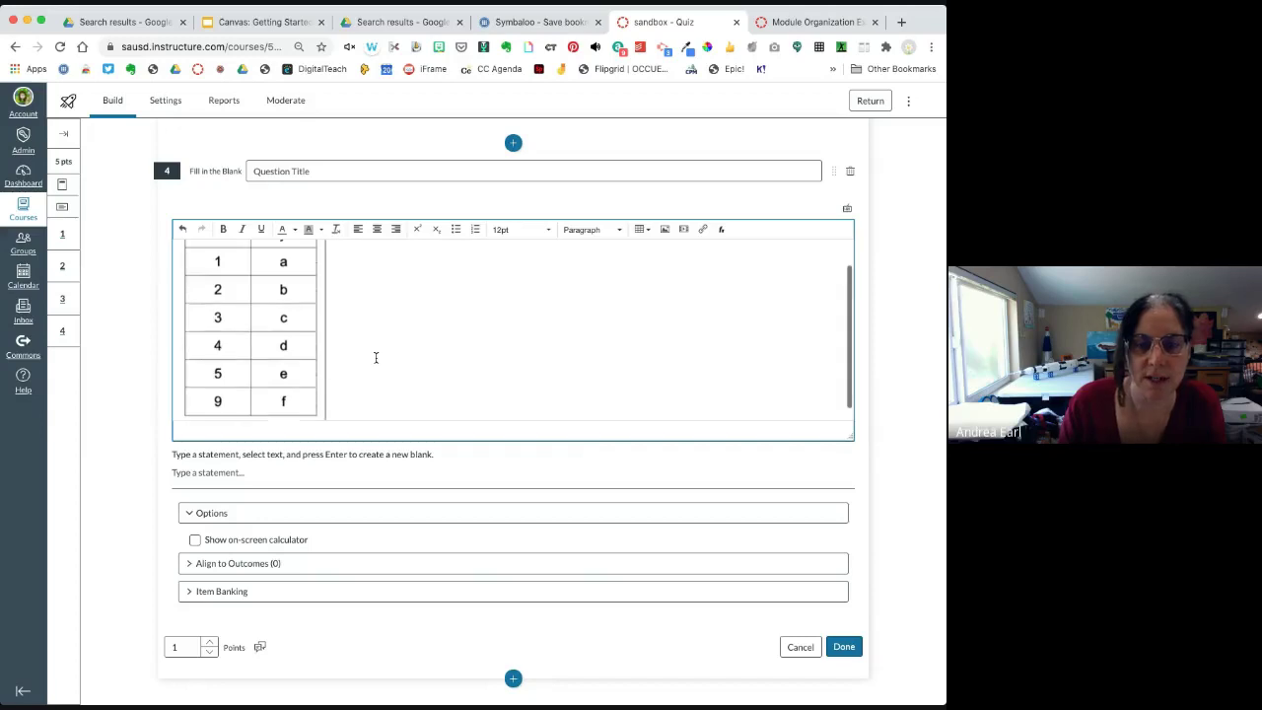
{"action": "left_click", "coordinate": [194, 474]}
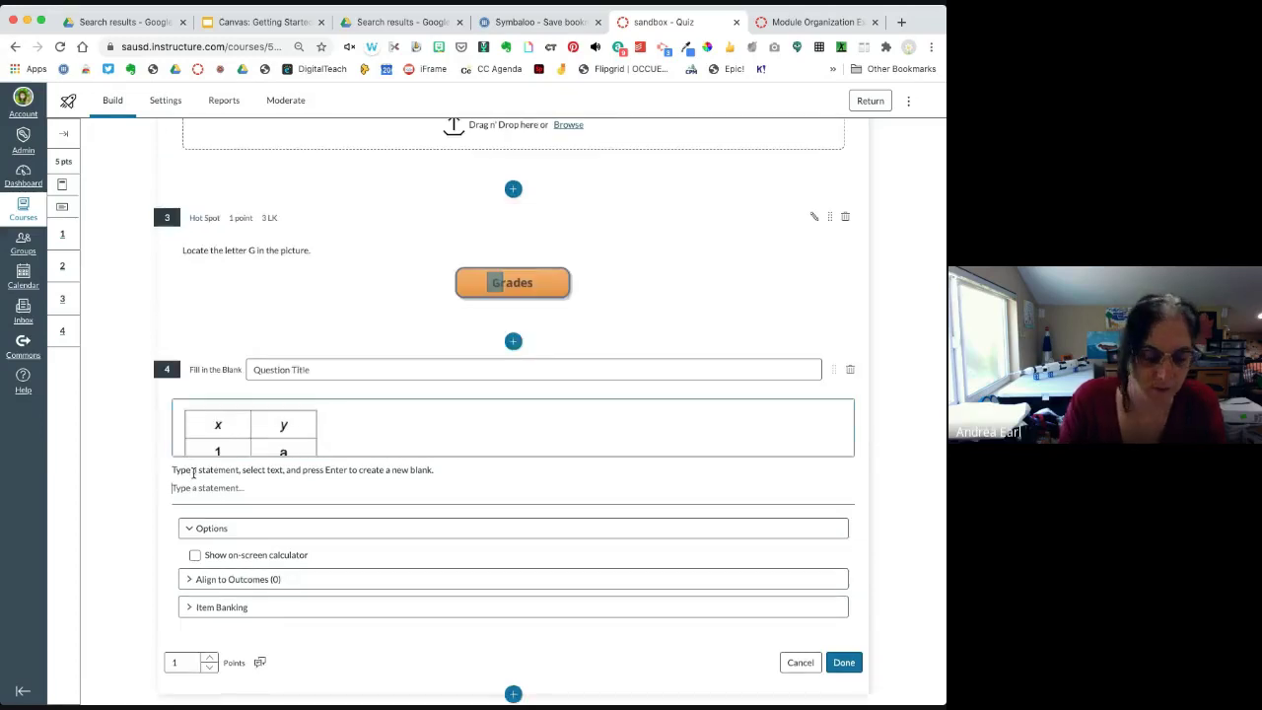
{"action": "type", "text": "a=2 b=4 c=6 d= 8 e= 10 f= 18"}
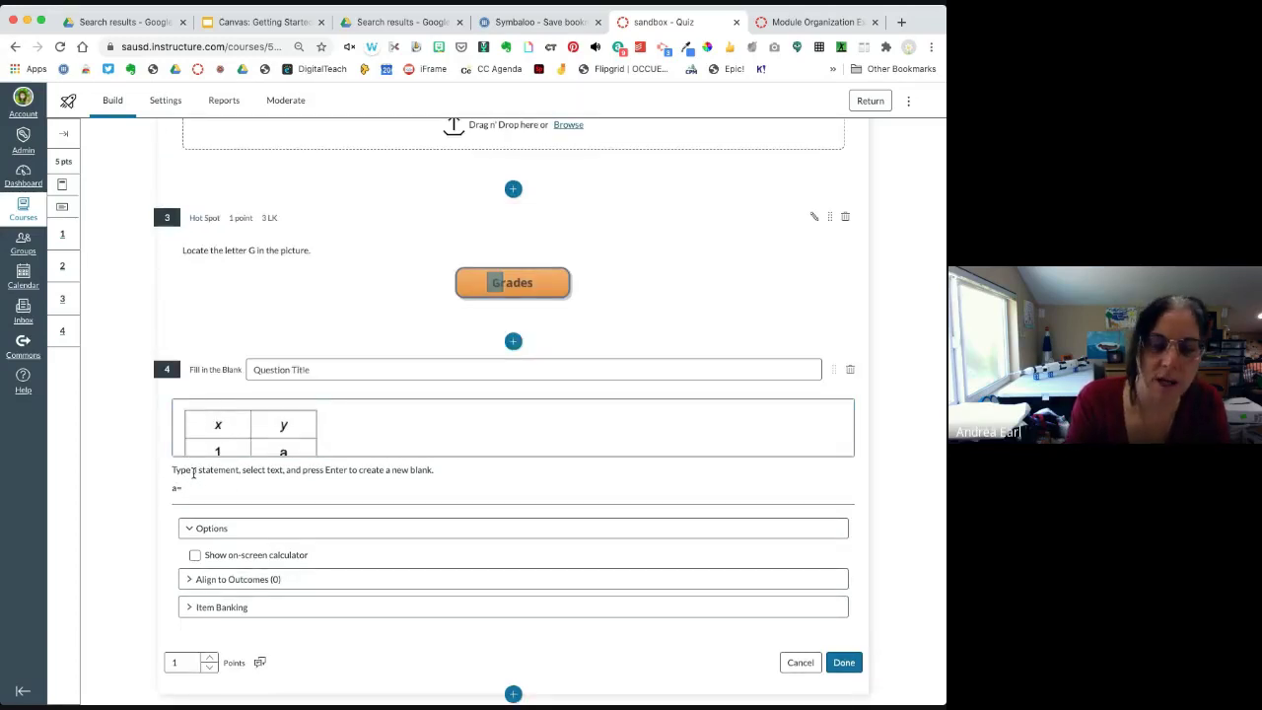
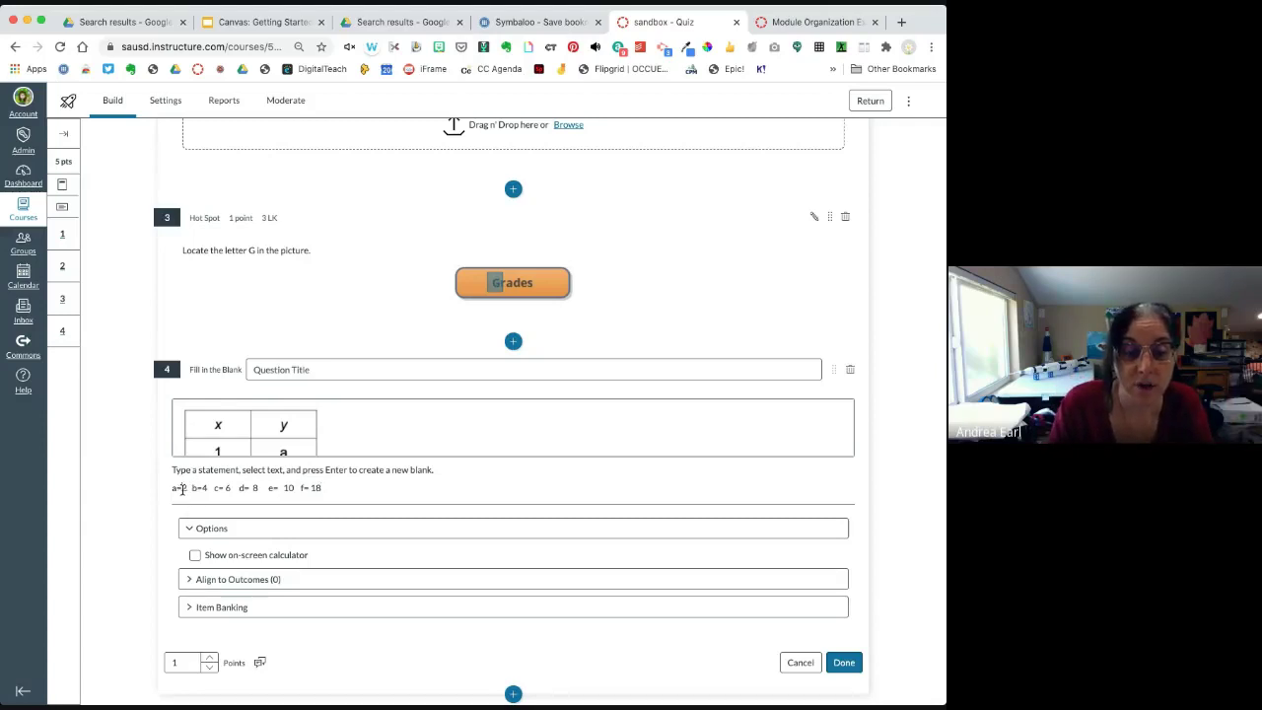
- Turn the answers 2, 4, 6, 8, 10 and 18 in the statement into separate blanks
{"action": "double_click", "coordinate": [181, 487]}
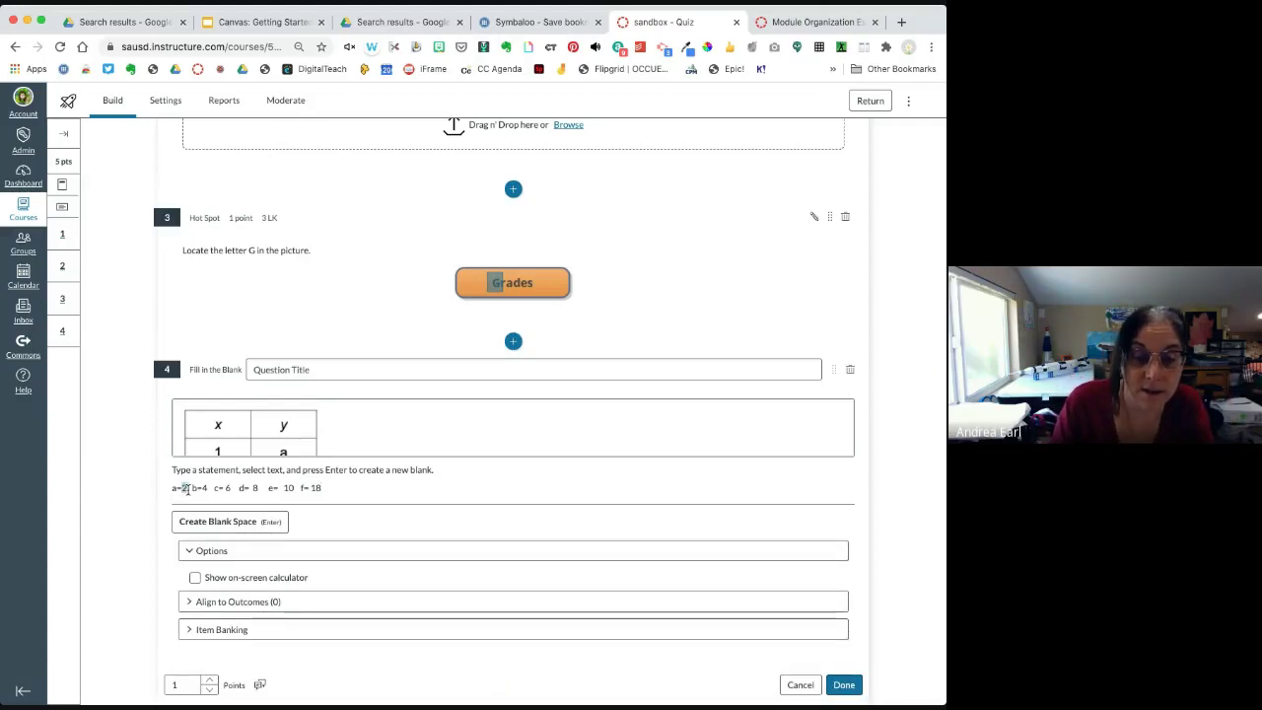
{"action": "left_click", "coordinate": [192, 521]}
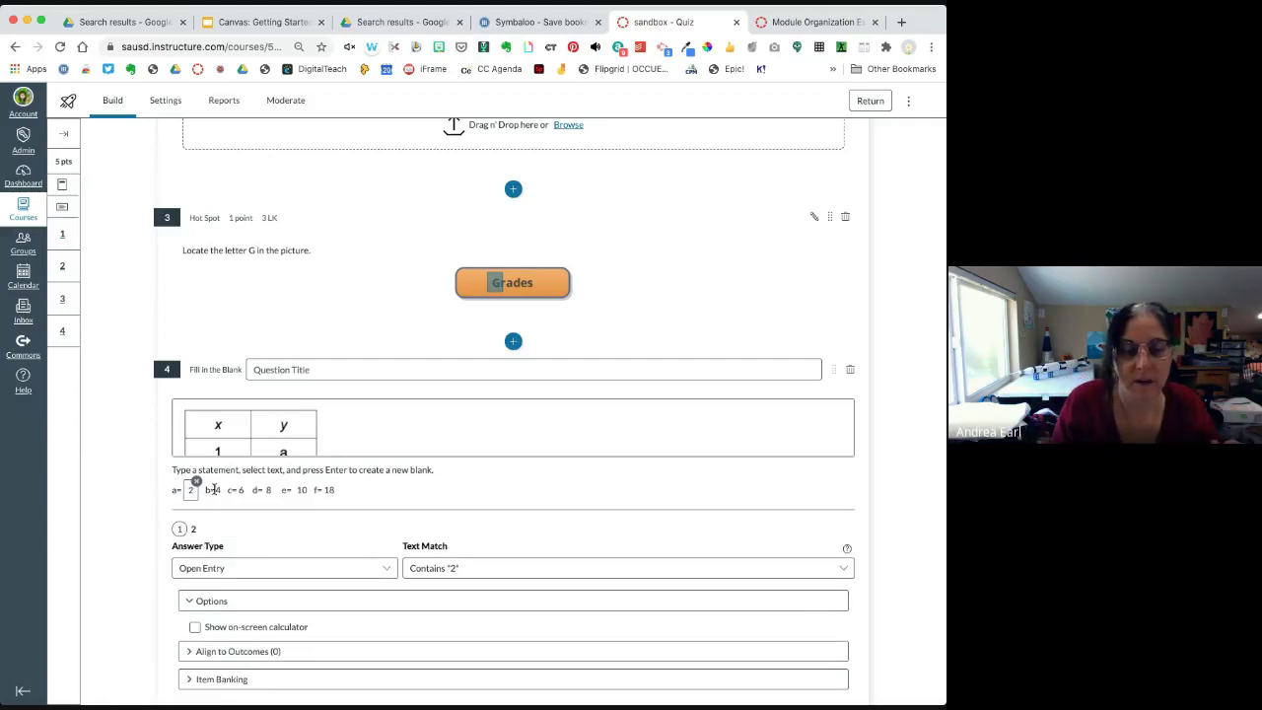
{"action": "left_click_drag", "start_coordinate": [215, 489], "coordinate": [222, 489]}
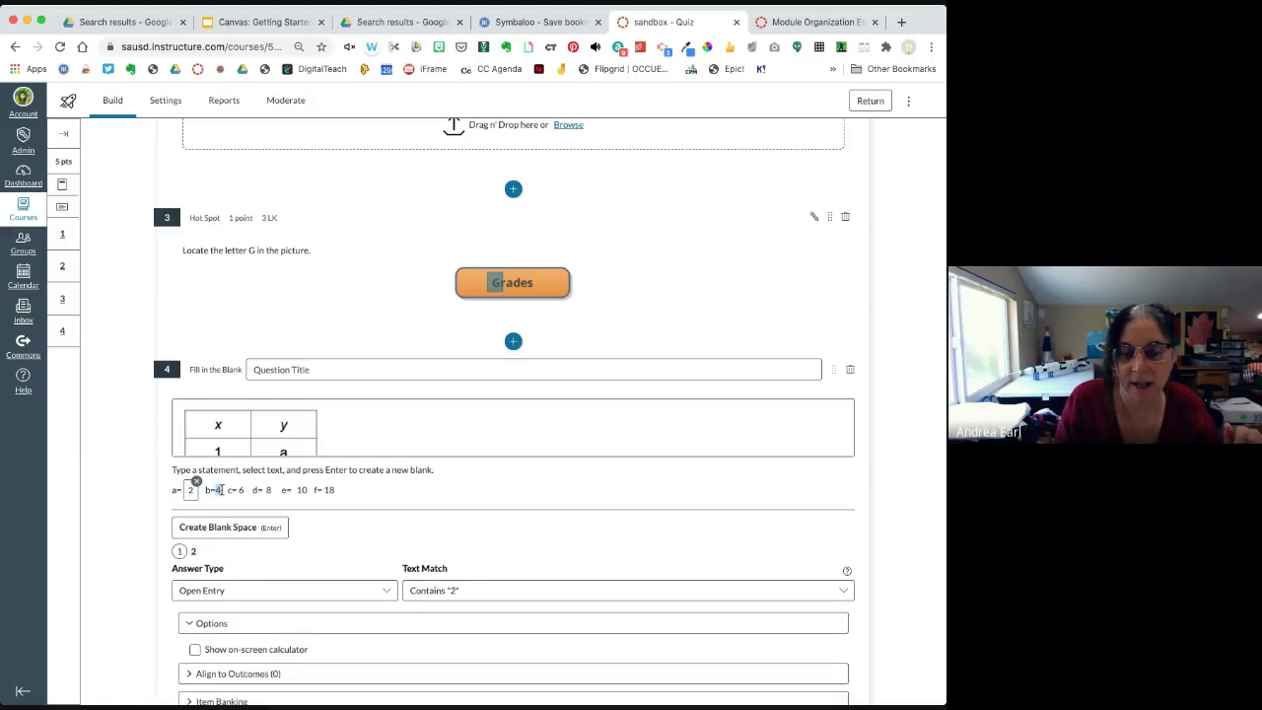
{"action": "scroll", "coordinate": [228, 536], "scroll_direction": "up", "scroll_amount": 1}
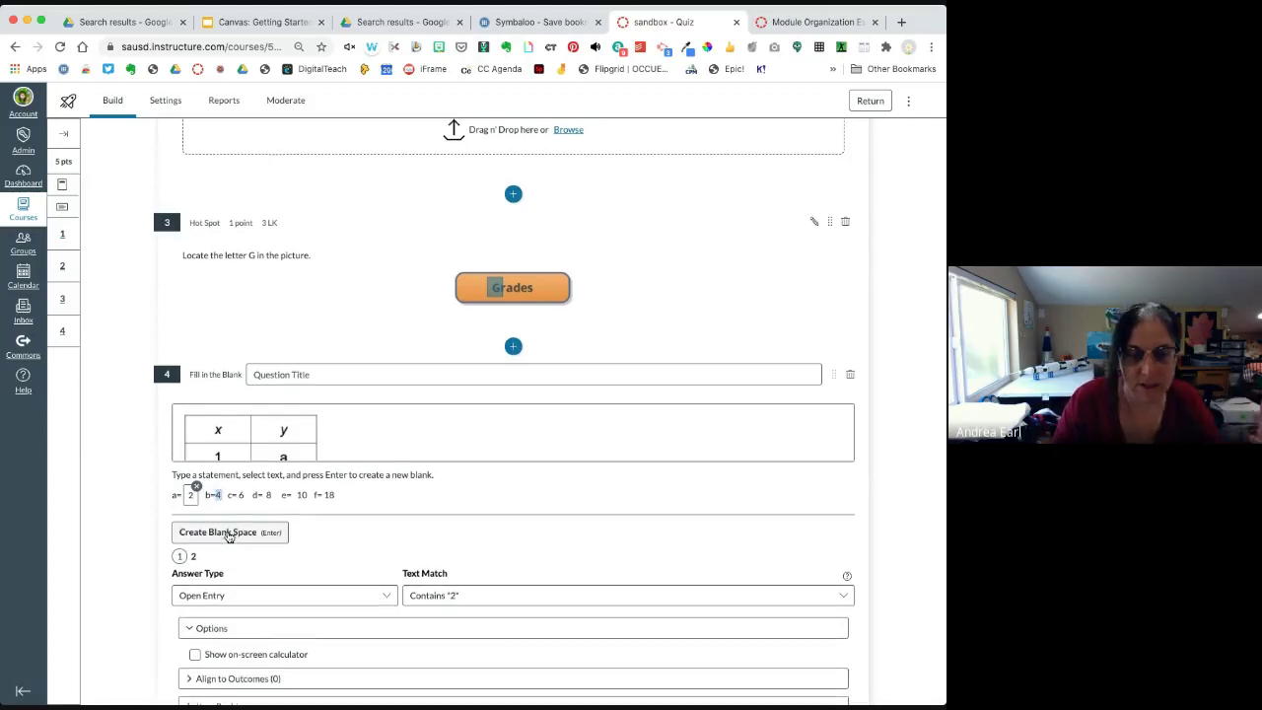
{"action": "left_click", "coordinate": [227, 533]}
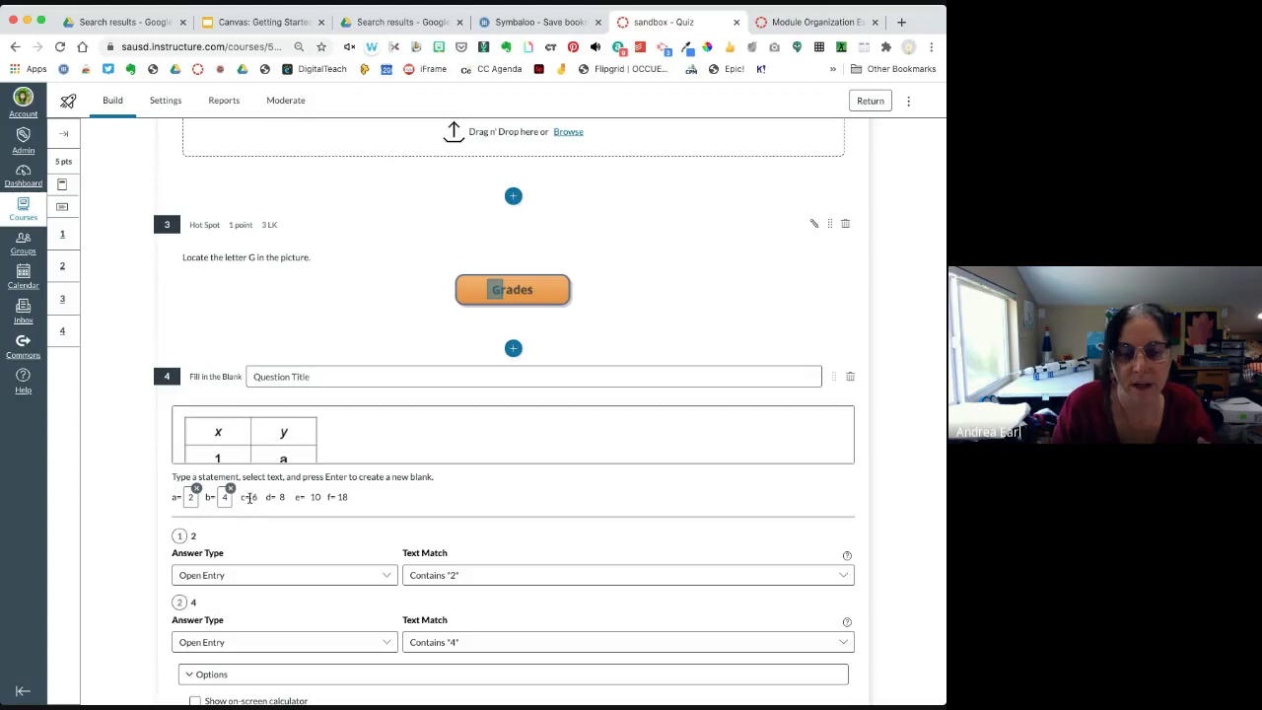
{"action": "double_click", "coordinate": [255, 497]}
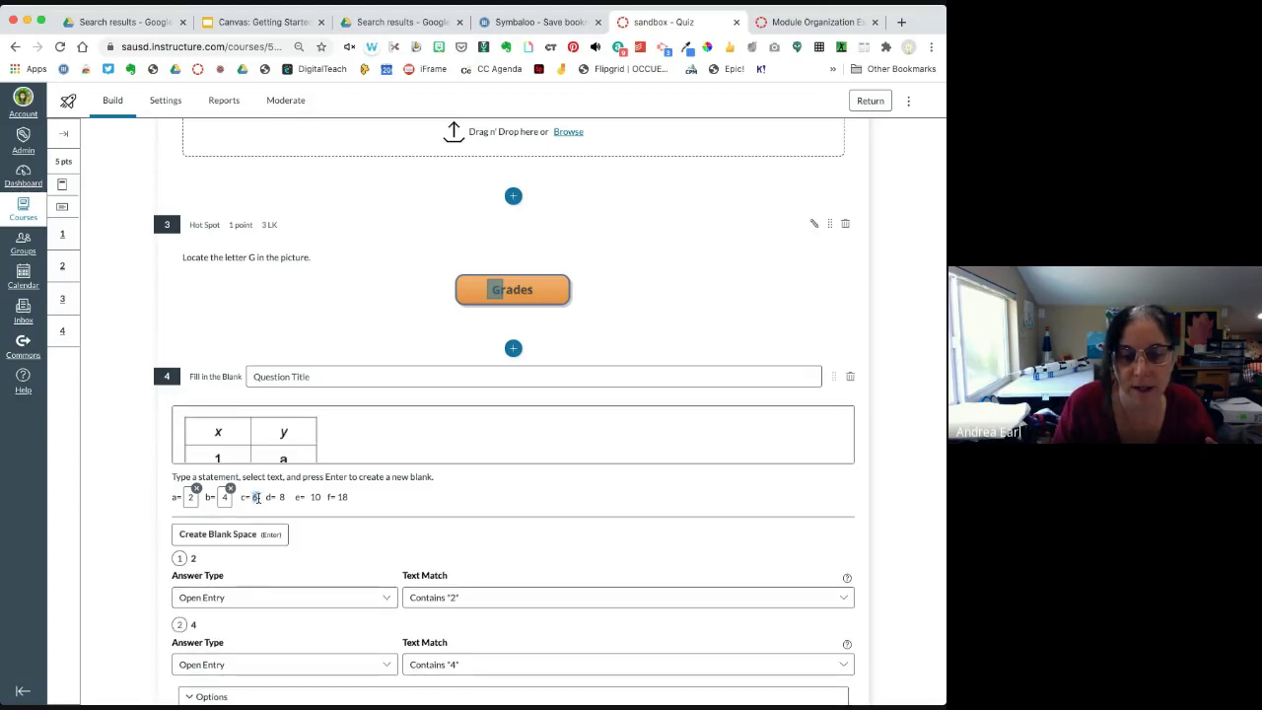
{"action": "left_click", "coordinate": [240, 535]}
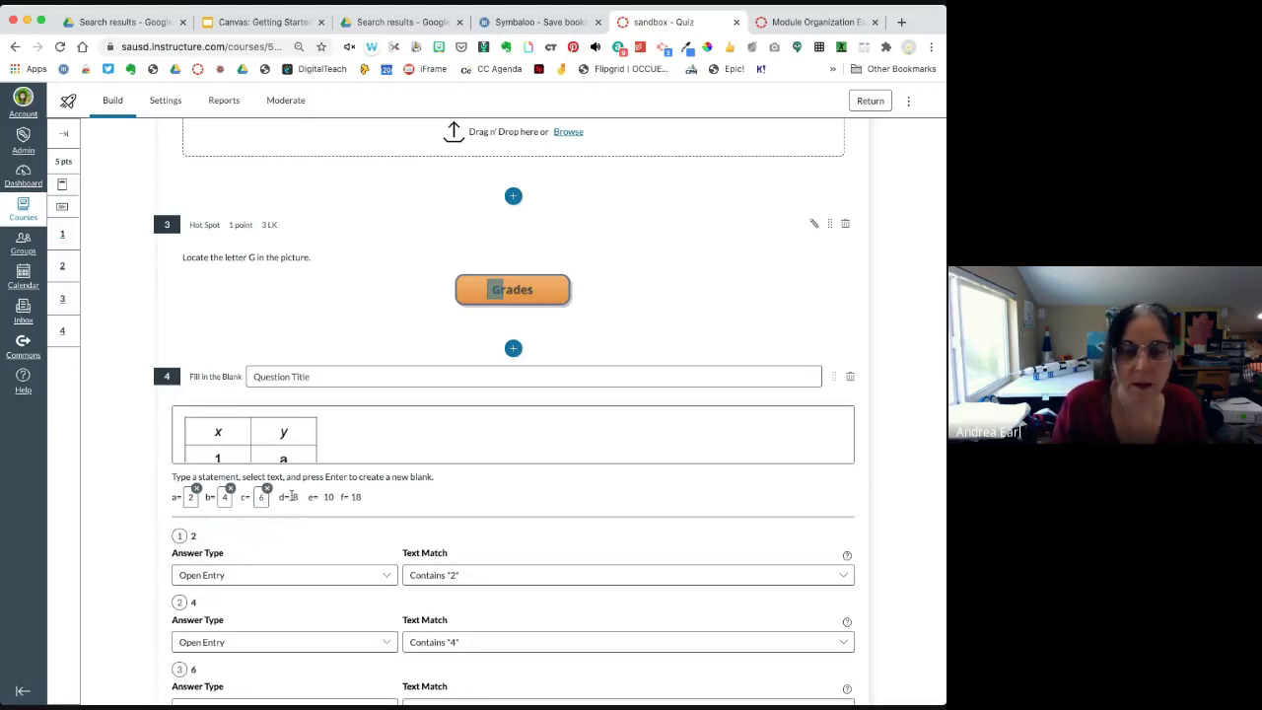
{"action": "double_click", "coordinate": [294, 497]}
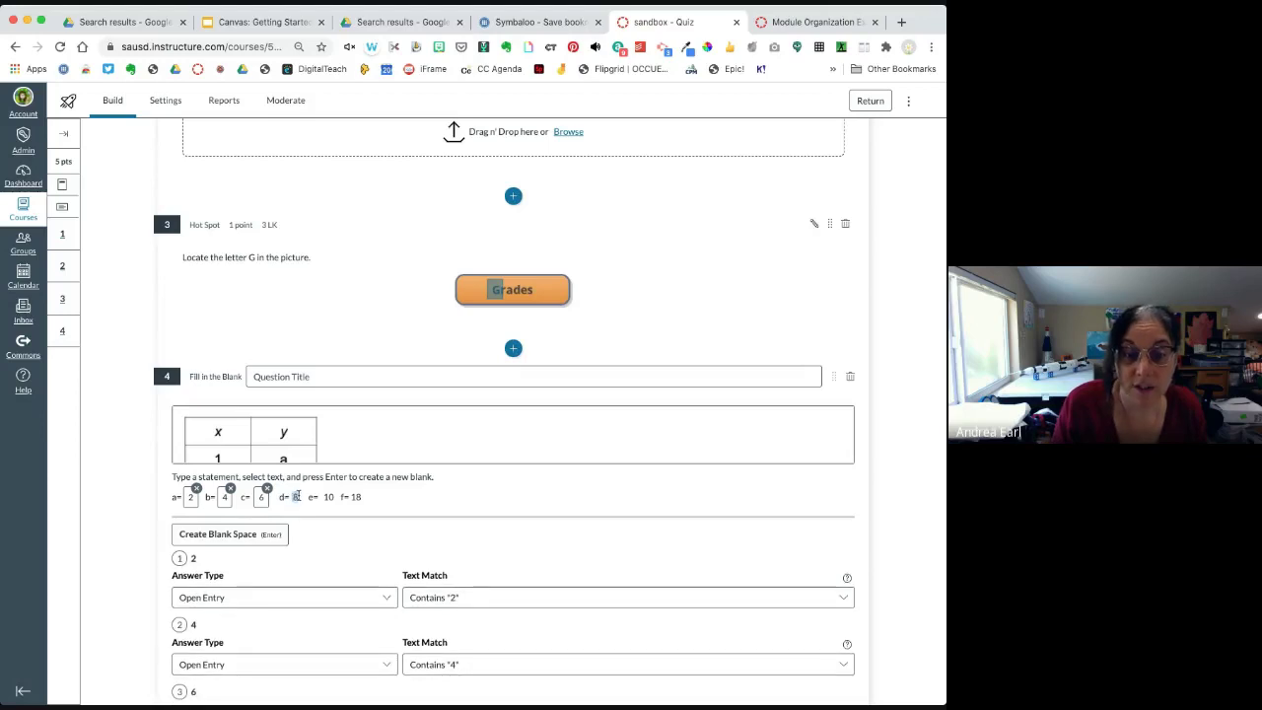
{"action": "left_click", "coordinate": [229, 534]}
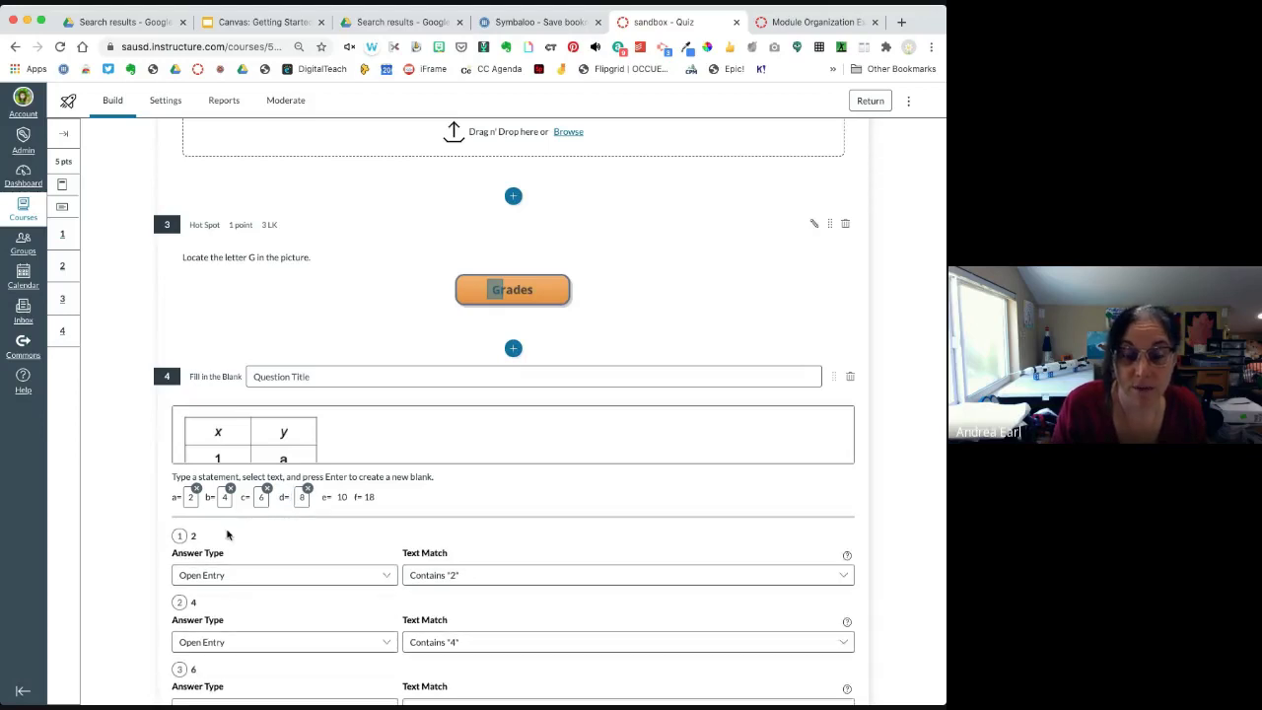
{"action": "double_click", "coordinate": [341, 497]}
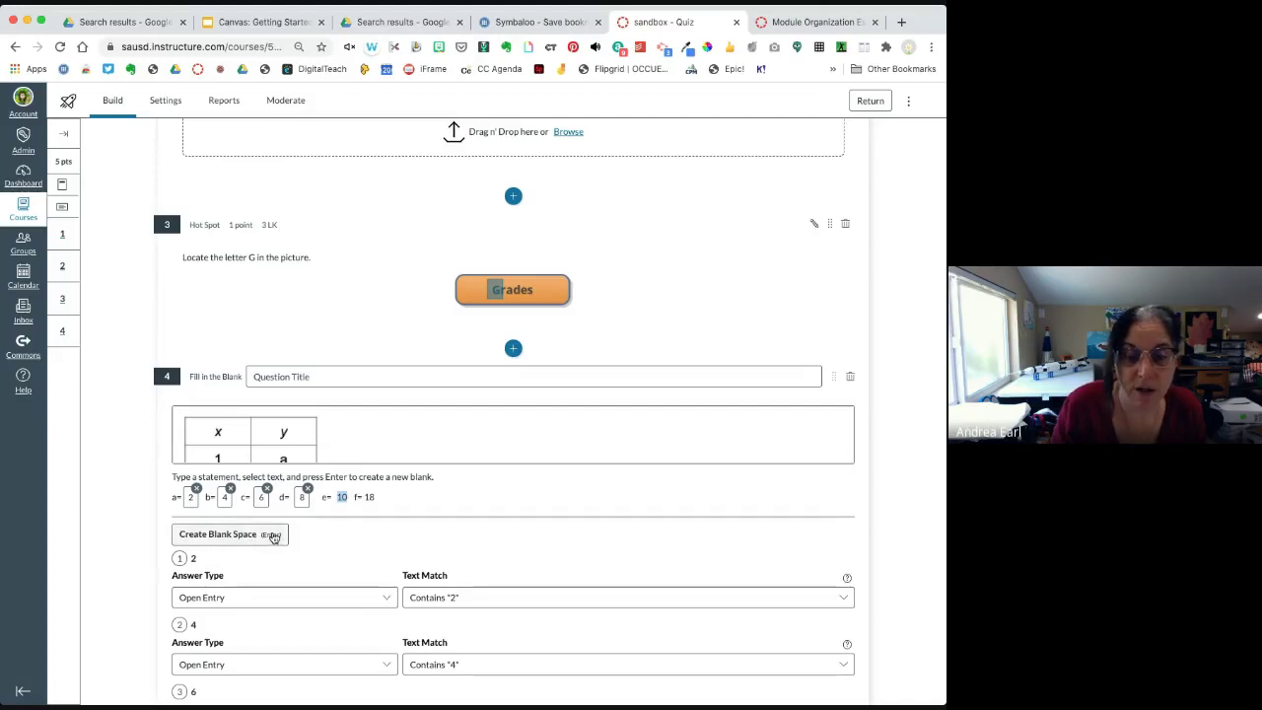
{"action": "left_click", "coordinate": [221, 537]}
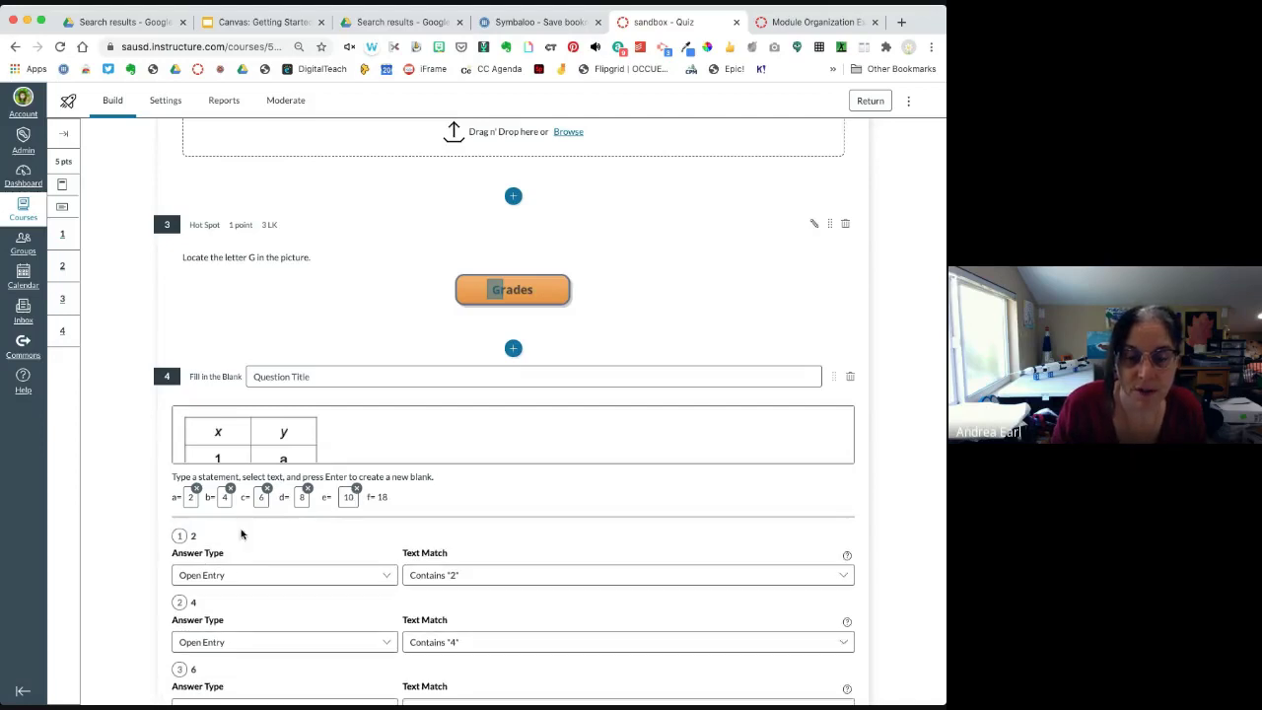
{"action": "double_click", "coordinate": [381, 497]}
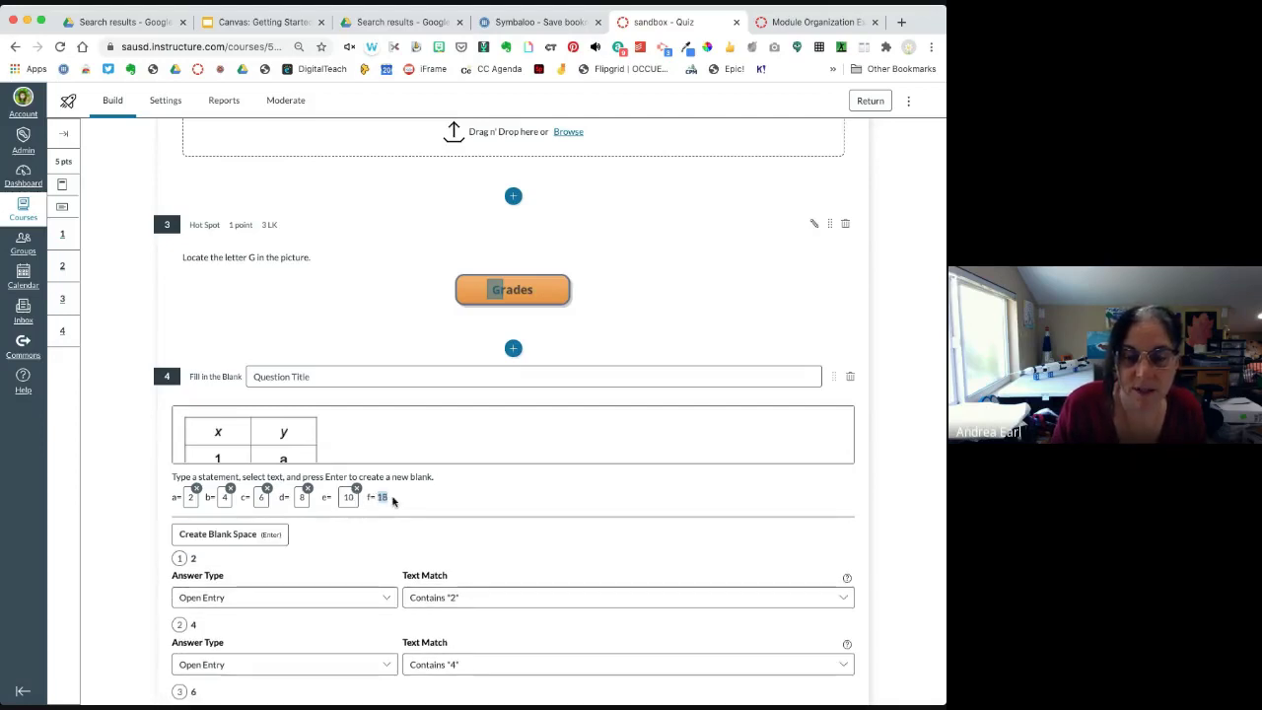
{"action": "left_click", "coordinate": [236, 534]}
- Review the answer type and text match of the six blanks and save the fill-in-the-blank question
{"action": "scroll", "coordinate": [500, 511], "scroll_direction": "down", "scroll_amount": 2}
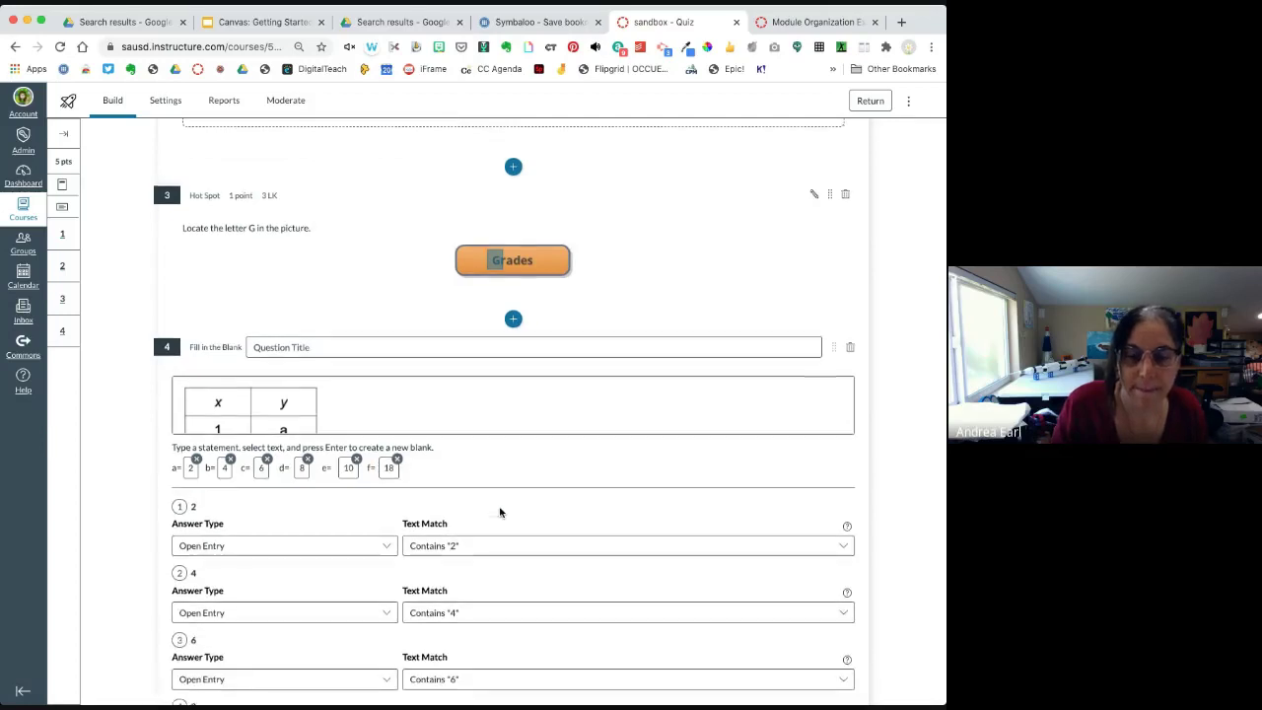
{"action": "scroll", "coordinate": [500, 512], "scroll_direction": "down", "scroll_amount": 3}
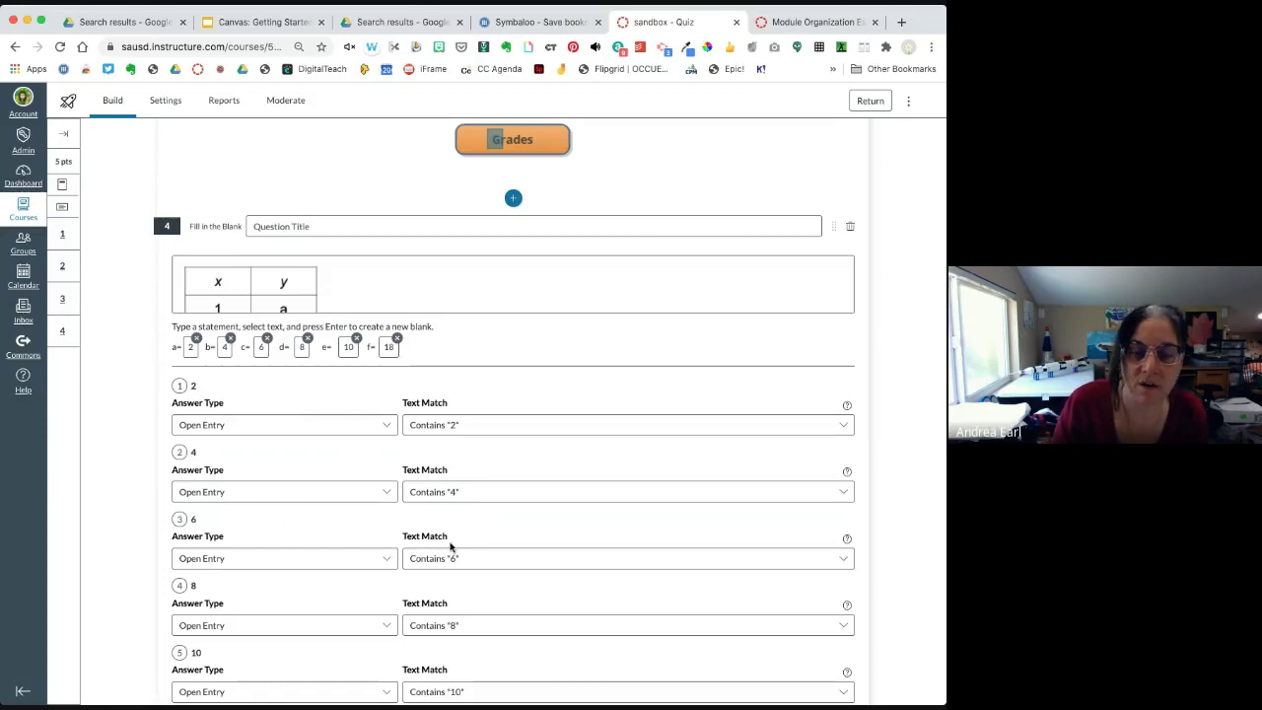
{"action": "scroll", "coordinate": [451, 549], "scroll_direction": "down", "scroll_amount": 5}
{"action": "scroll", "coordinate": [451, 549], "scroll_direction": "down", "scroll_amount": 2}
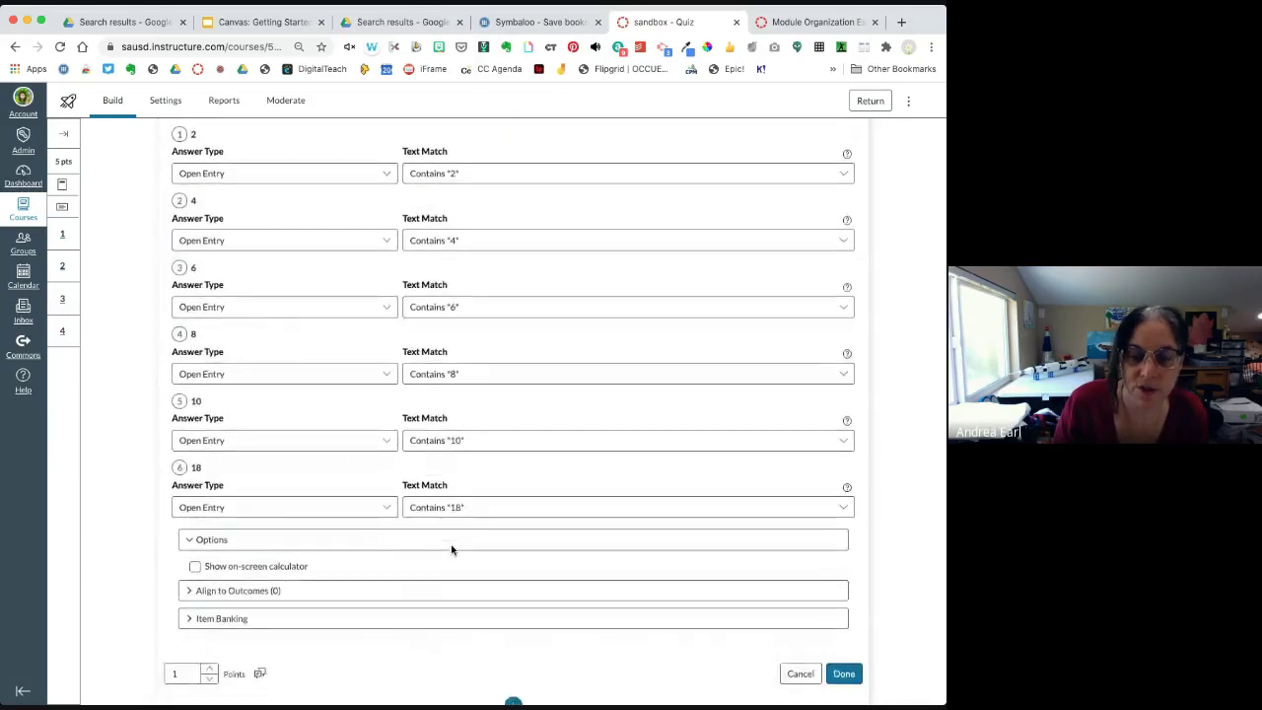
{"action": "left_click", "coordinate": [844, 651]}
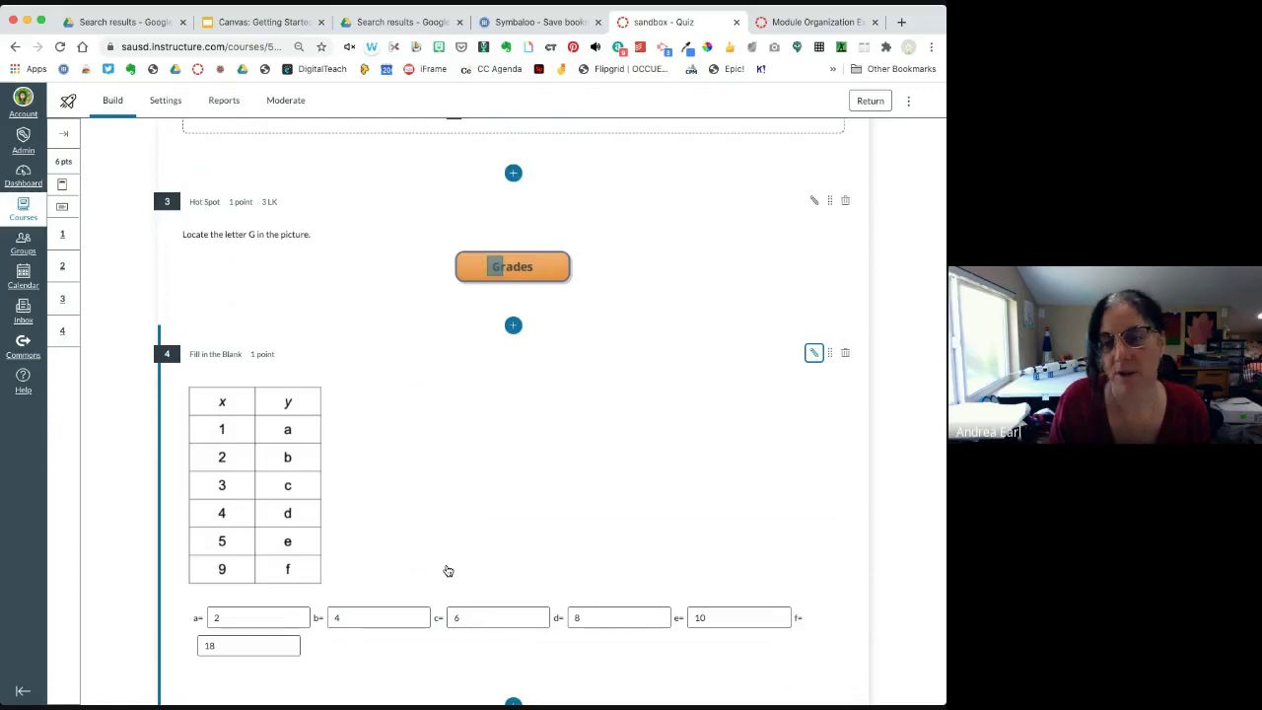
- Insert a Categorization question after the fill-in-the-blank question 4
{"action": "scroll", "coordinate": [447, 570], "scroll_direction": "down", "scroll_amount": 1}
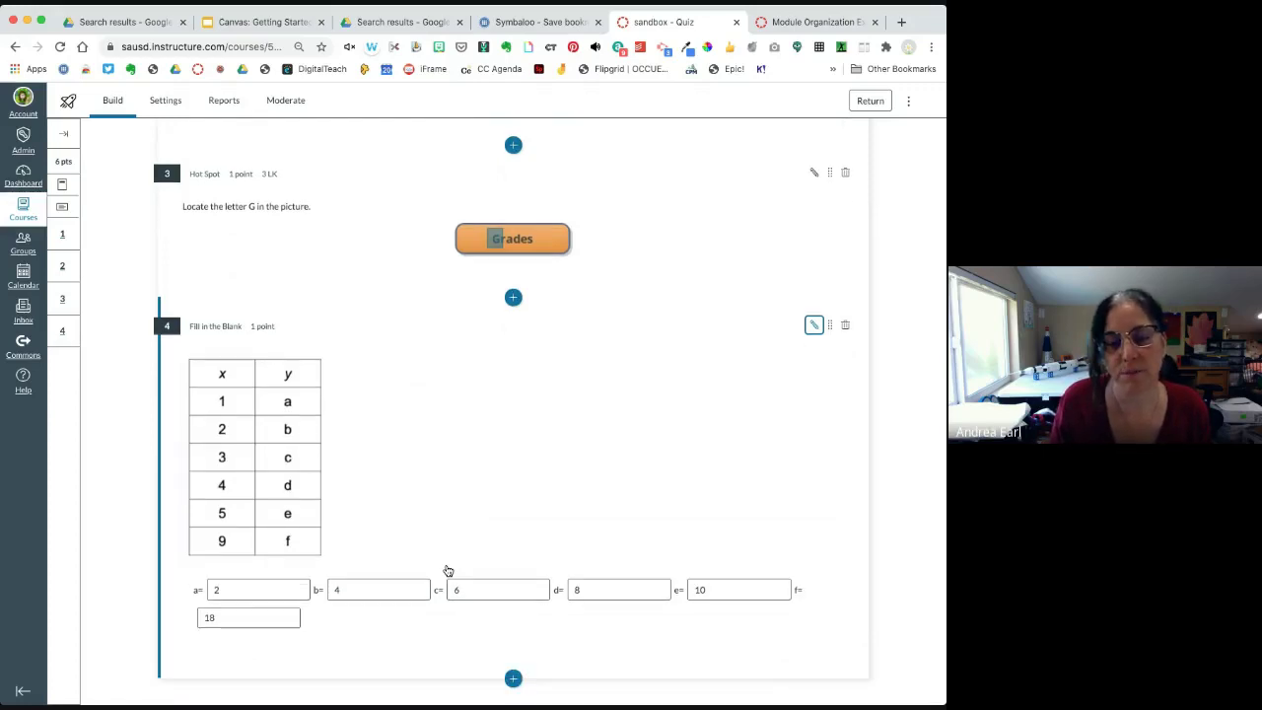
{"action": "left_click", "coordinate": [513, 678]}
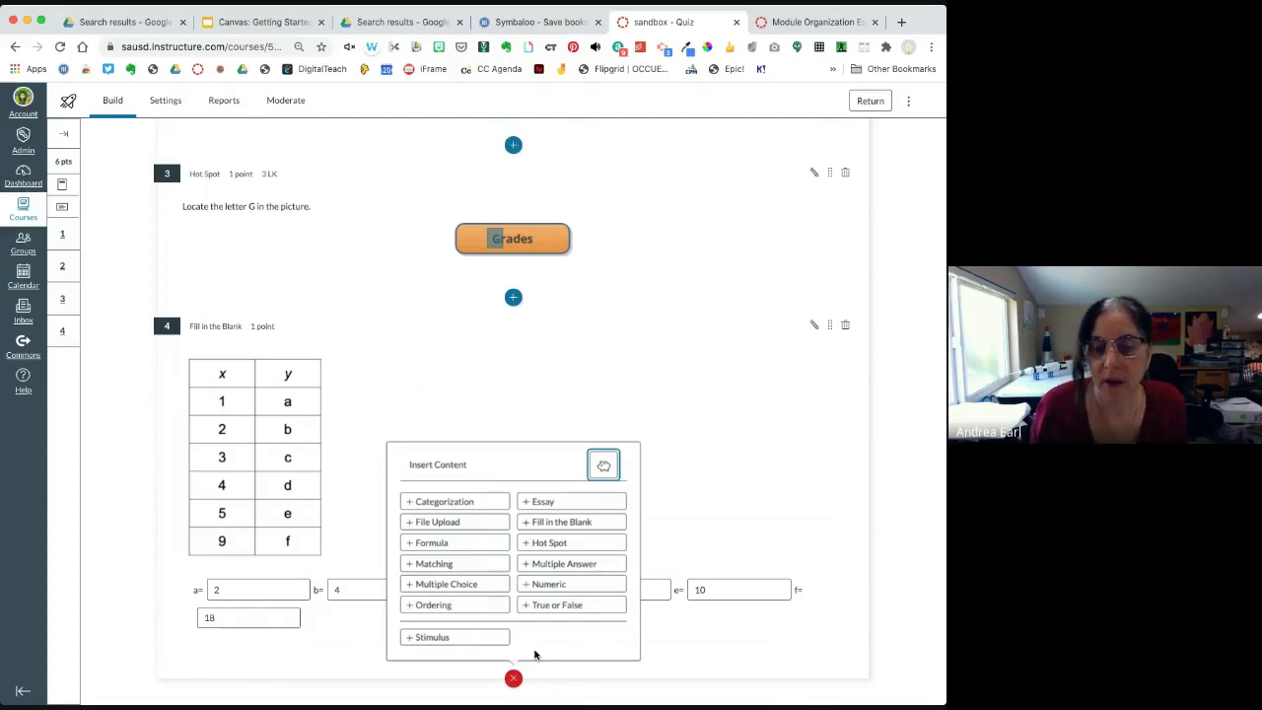
{"action": "left_click", "coordinate": [428, 504]}
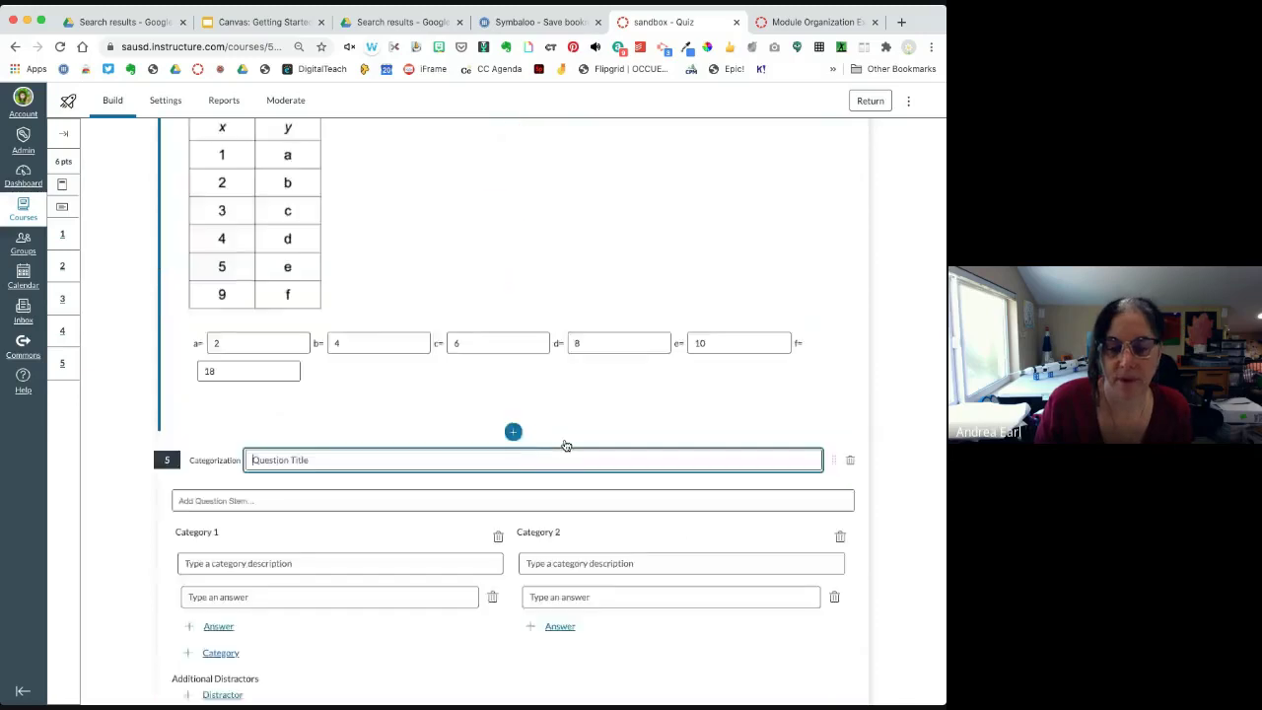
- Enter "Categorize these items of clothing." as the stem of the categorization question
{"action": "left_click", "coordinate": [258, 311]}
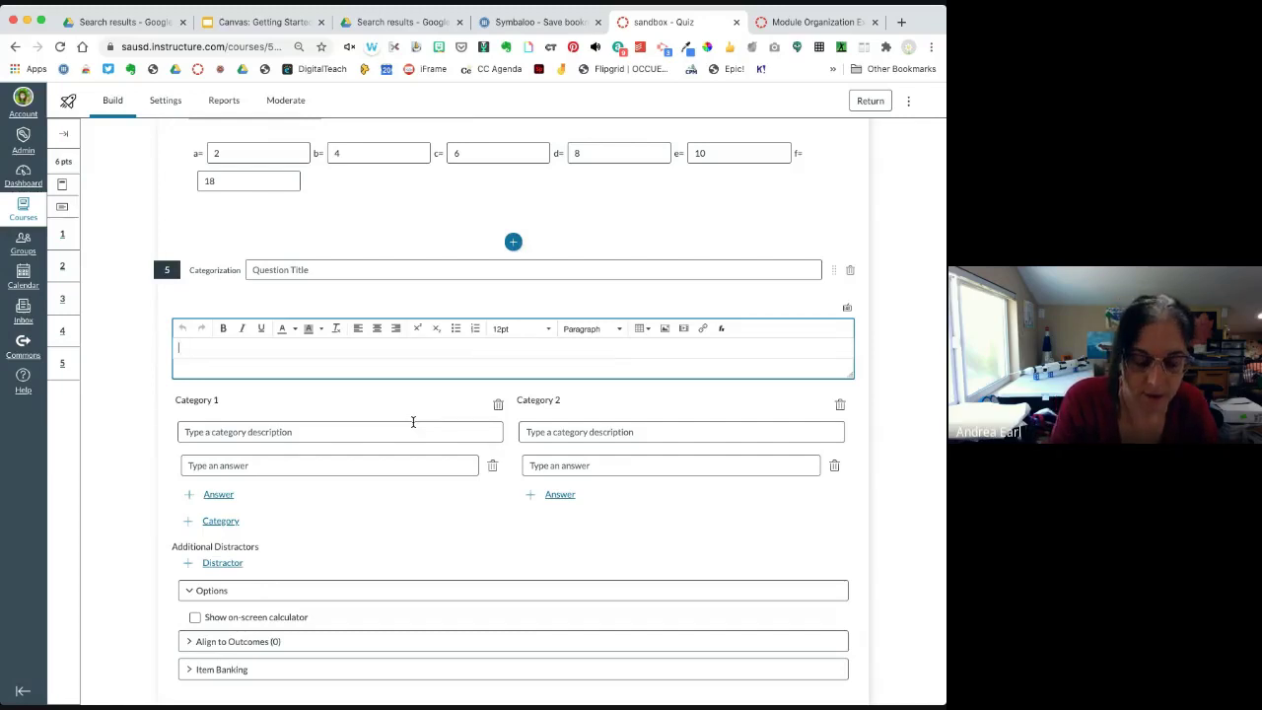
{"action": "type", "text": "Cato"}
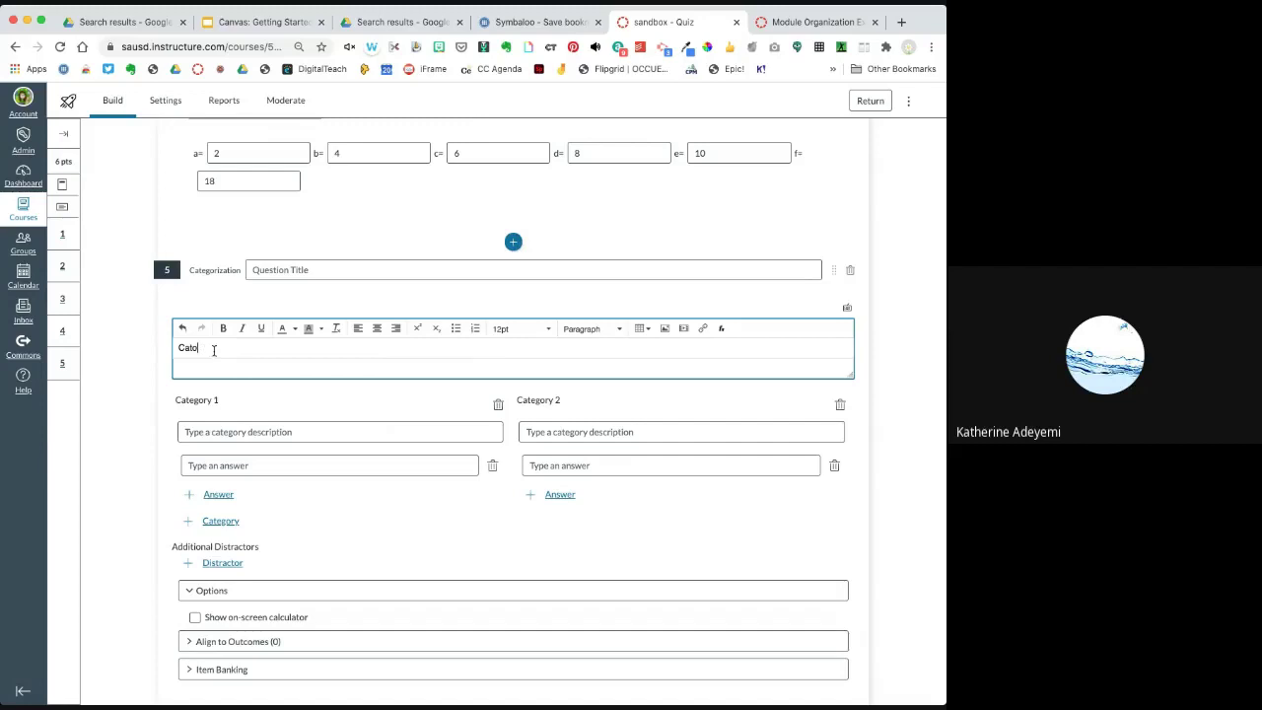
{"action": "type", "text": "gorize"}
{"action": "left_click", "coordinate": [204, 348]}
{"action": "key", "text": "BackSpace"}
{"action": "type", "text": "e"}
{"action": "double_click", "coordinate": [207, 348]}
{"action": "left_click", "coordinate": [251, 349]}
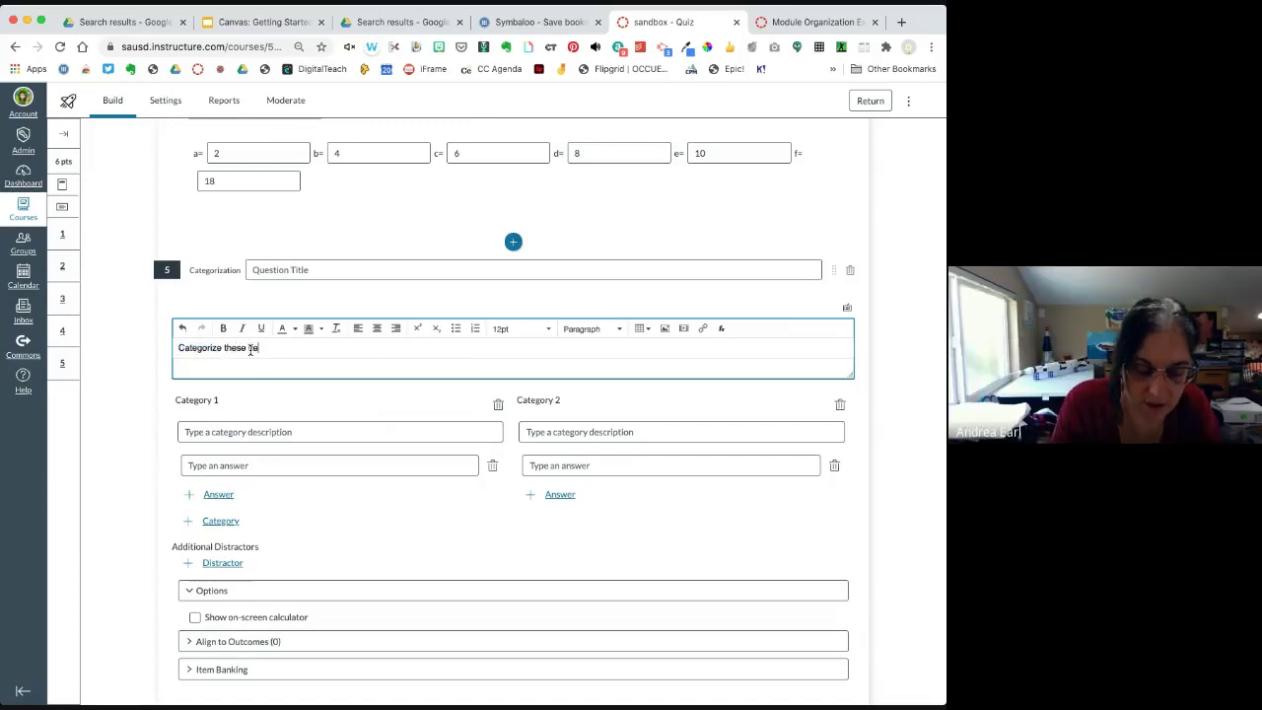
{"action": "type", "text": "these items of cloth"}
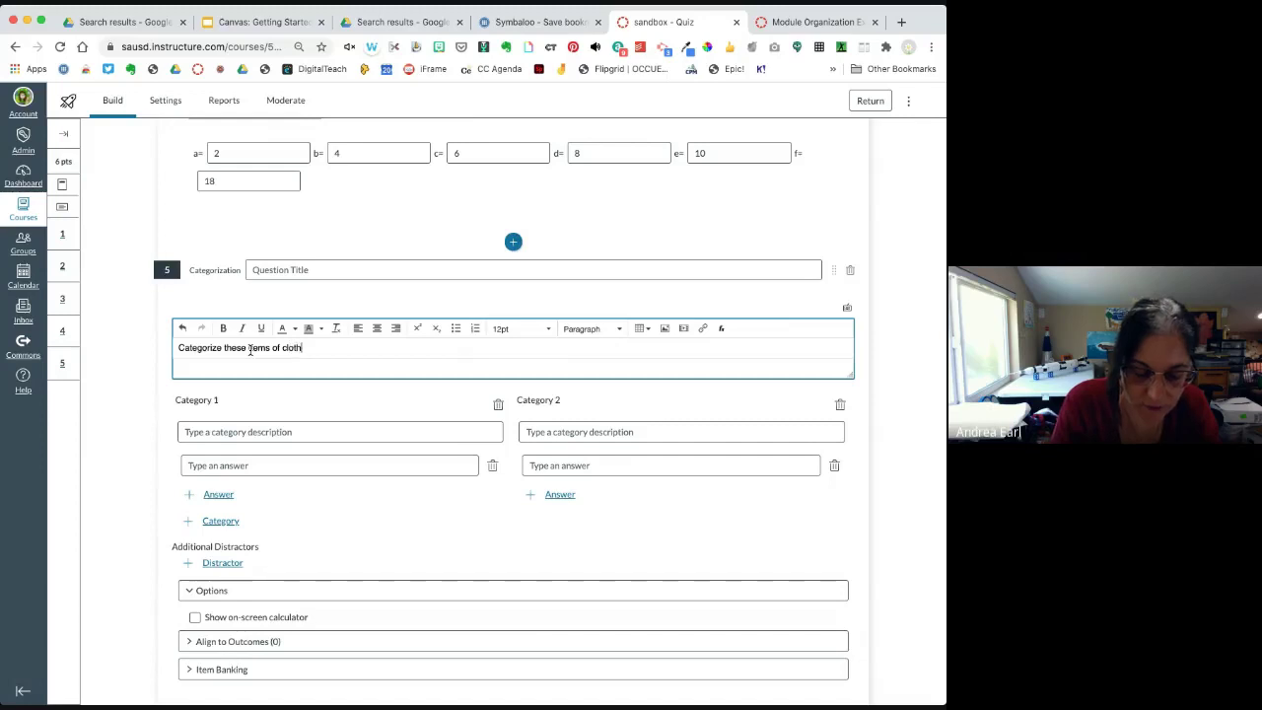
{"action": "type", "text": "ing."}
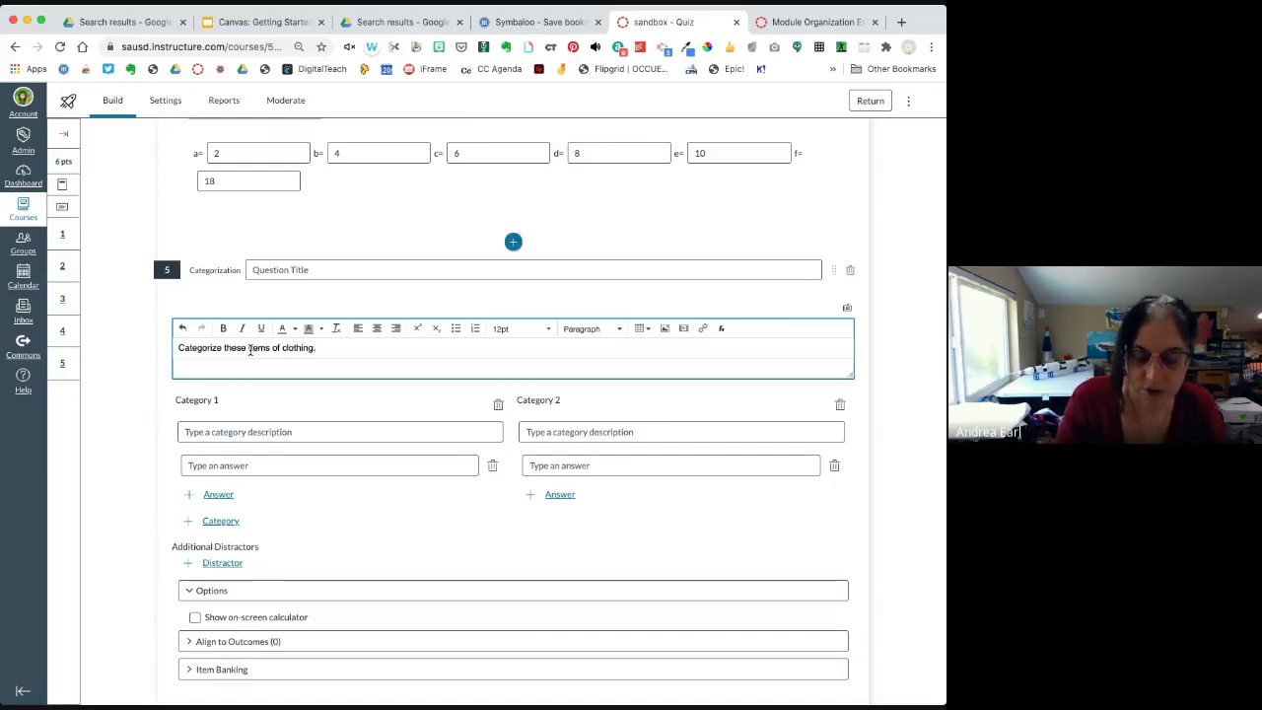
- Name the first category "Winter Clothes" and the second category "Summer Clothes"
{"action": "left_click", "coordinate": [276, 432]}
{"action": "type", "text": "Wir"}
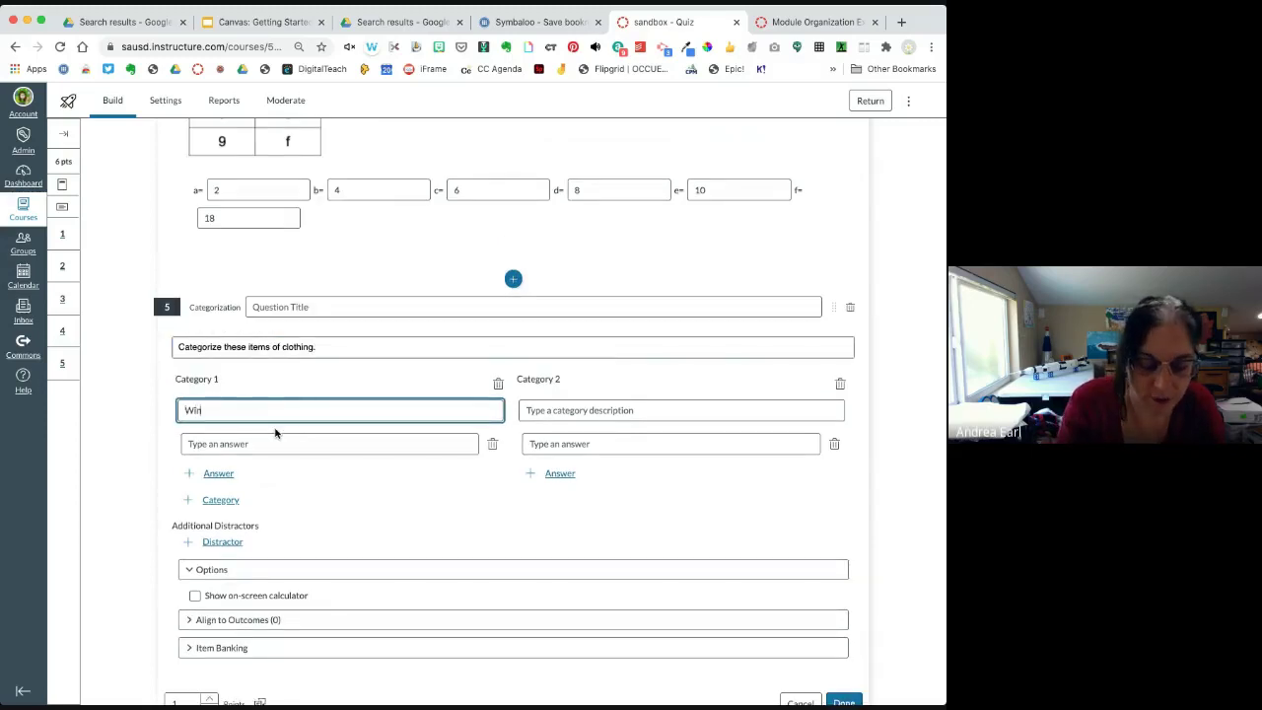
{"action": "type", "text": "ter Clothe"}
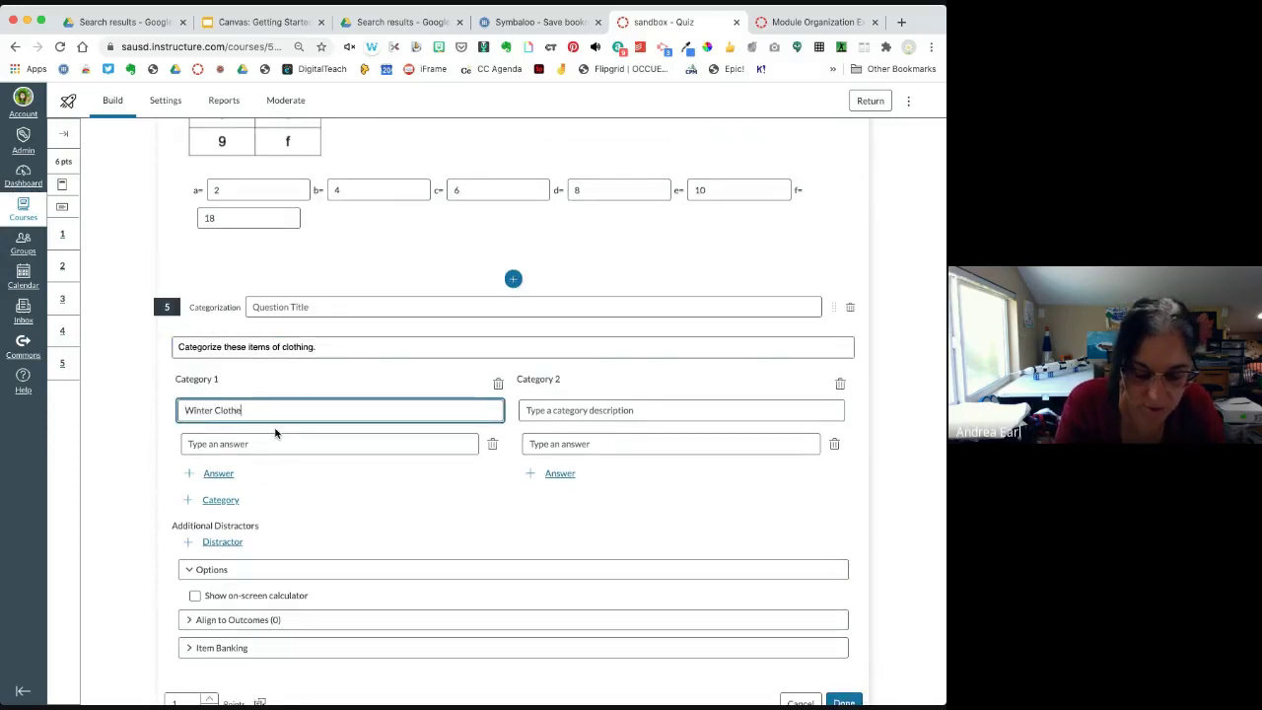
{"action": "type", "text": "s"}
{"action": "left_click", "coordinate": [564, 414]}
{"action": "type", "text": "S"}
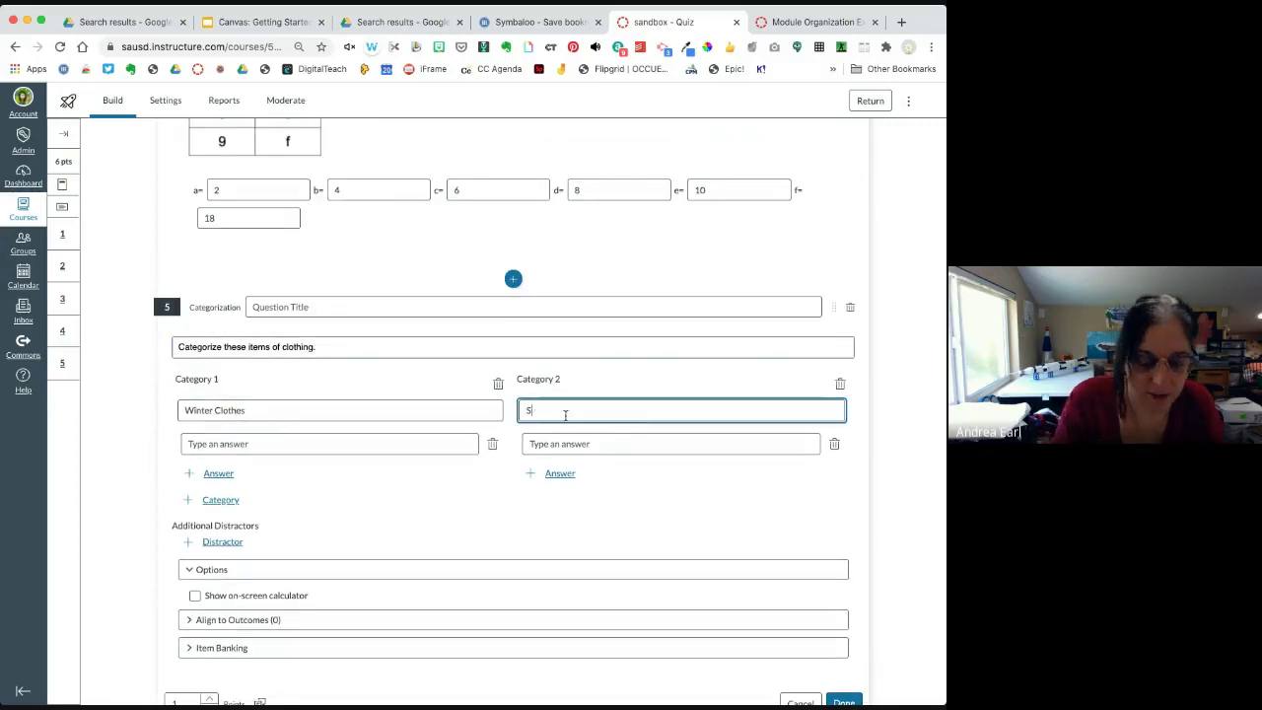
{"action": "type", "text": "ummer Clothes"}
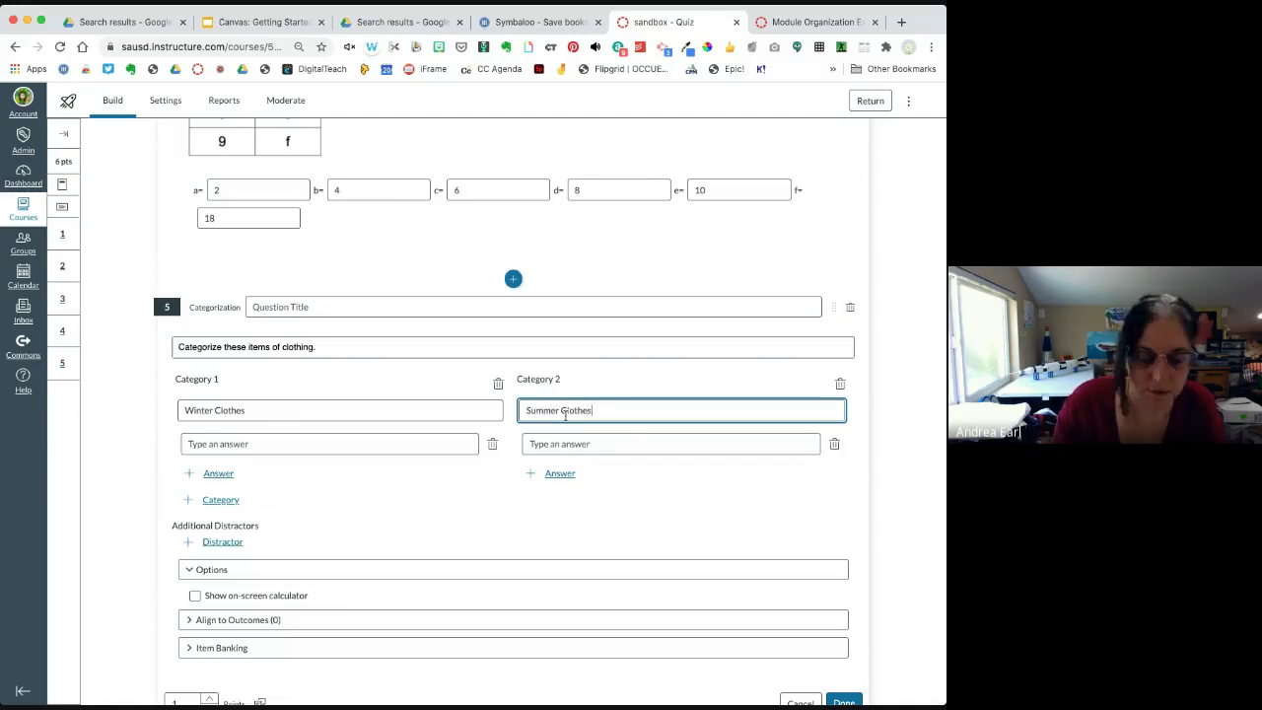
- Give the Winter Clothes category the three answers "scarf", "mittens" and "boots"
{"action": "left_click", "coordinate": [329, 445]}
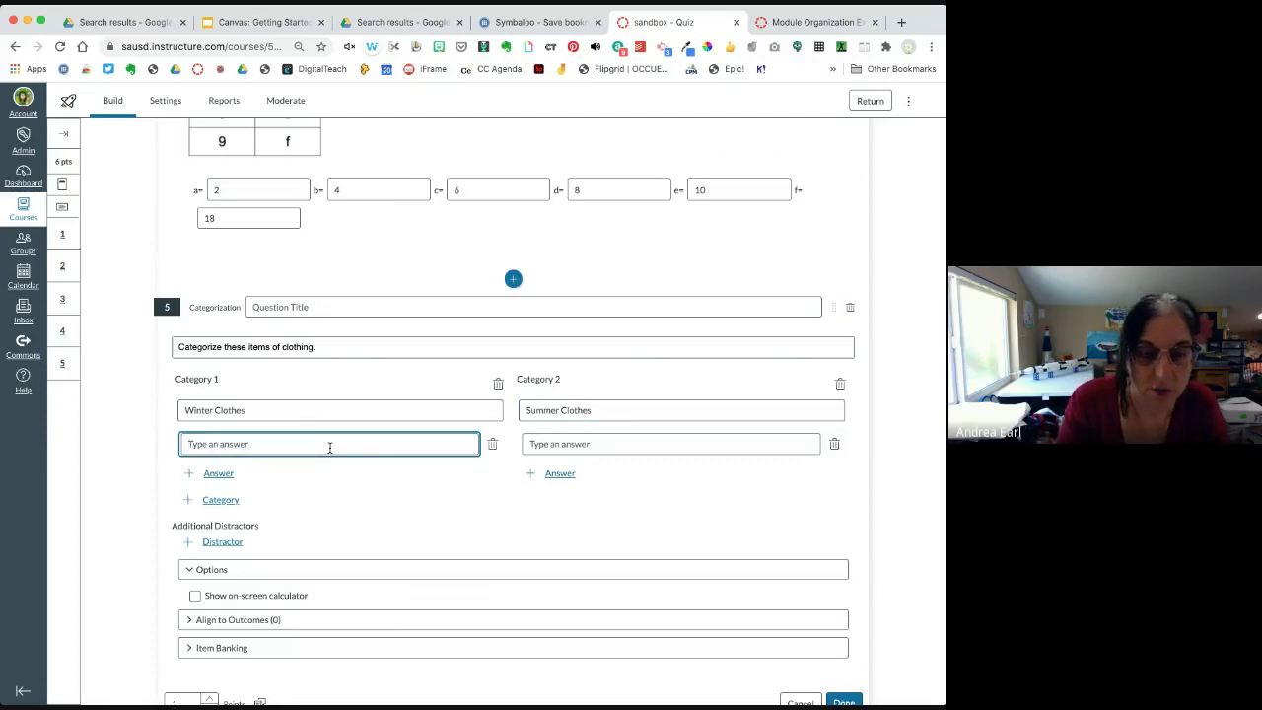
{"action": "type", "text": "sca"}
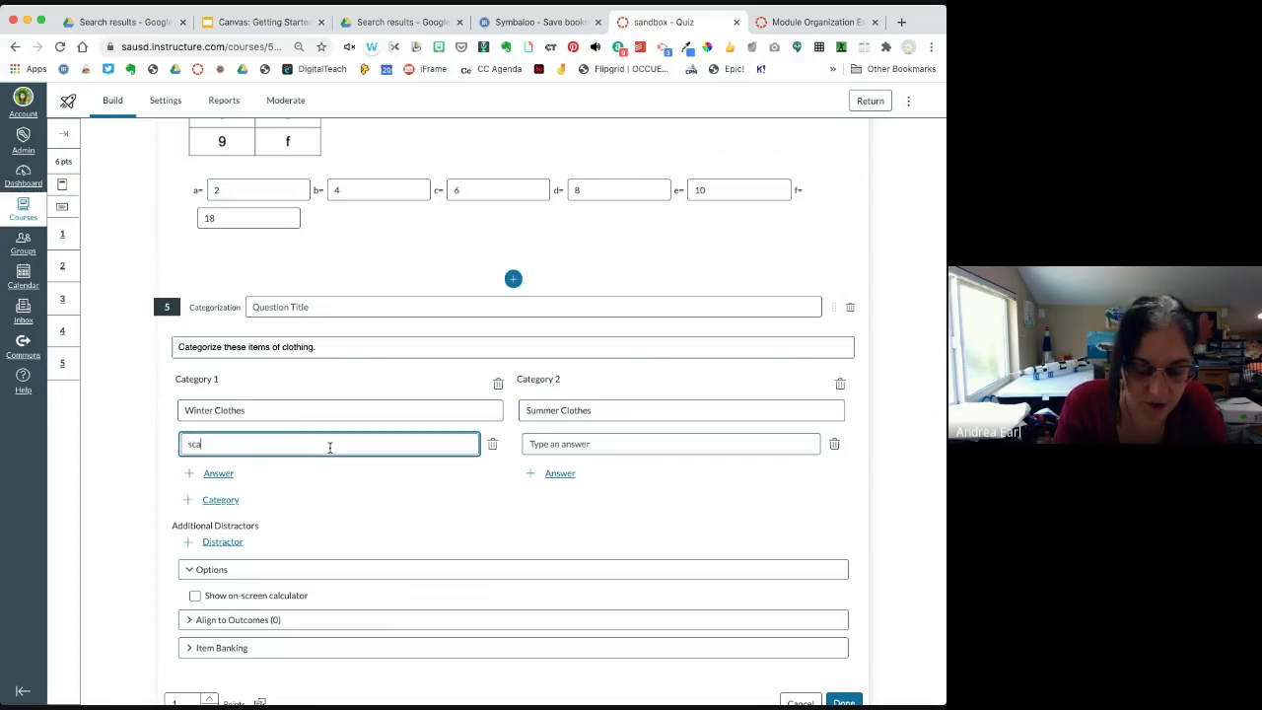
{"action": "type", "text": "rf"}
{"action": "left_click", "coordinate": [219, 473]}
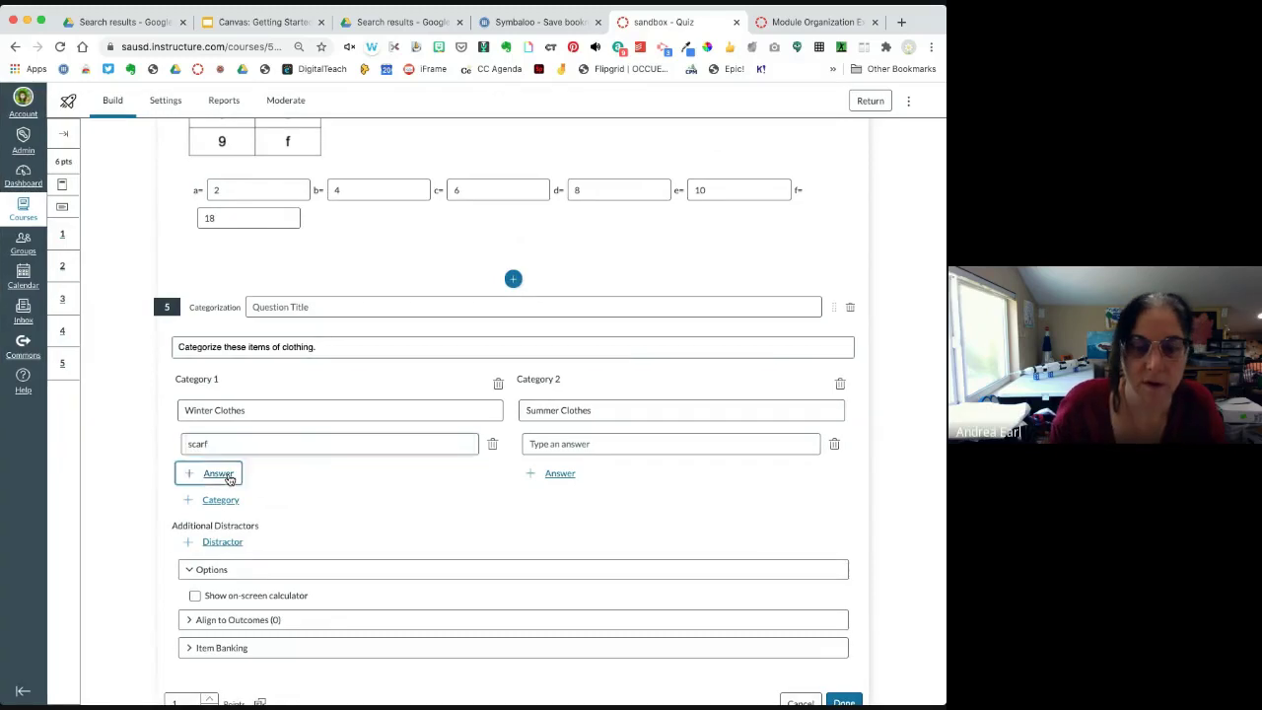
{"action": "type", "text": "mitte"}
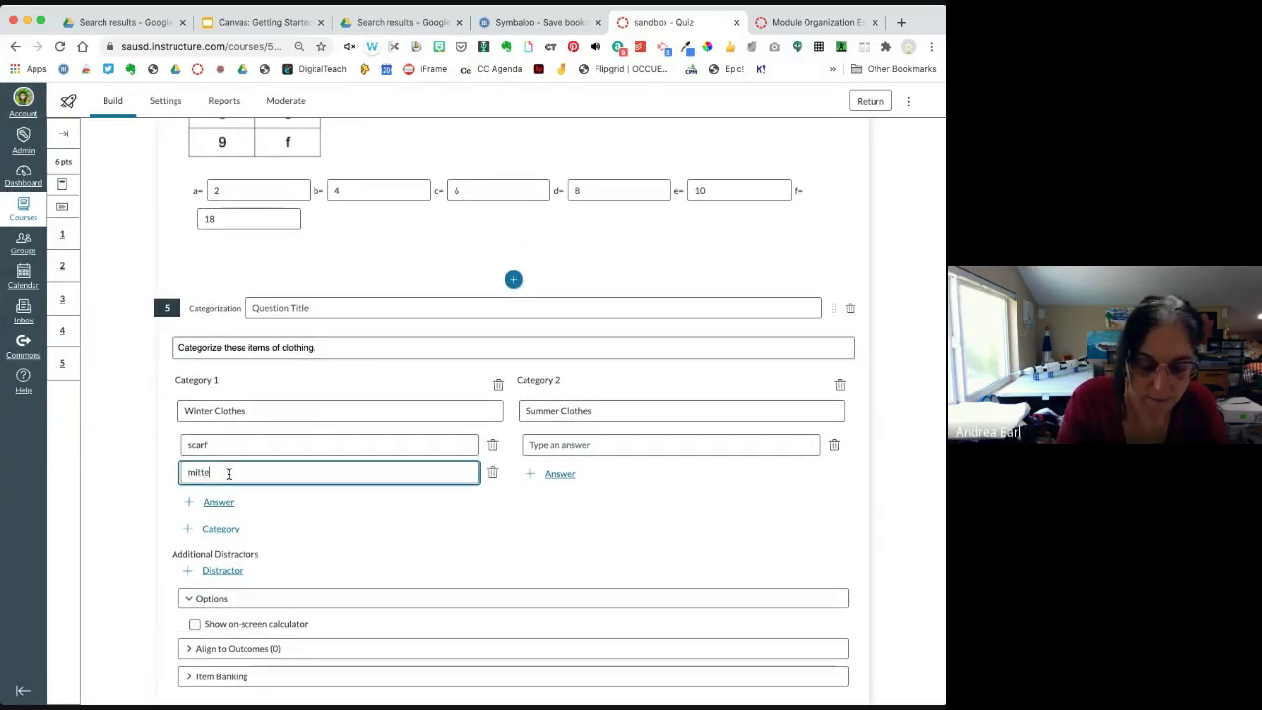
{"action": "type", "text": "ns"}
{"action": "left_click", "coordinate": [218, 502]}
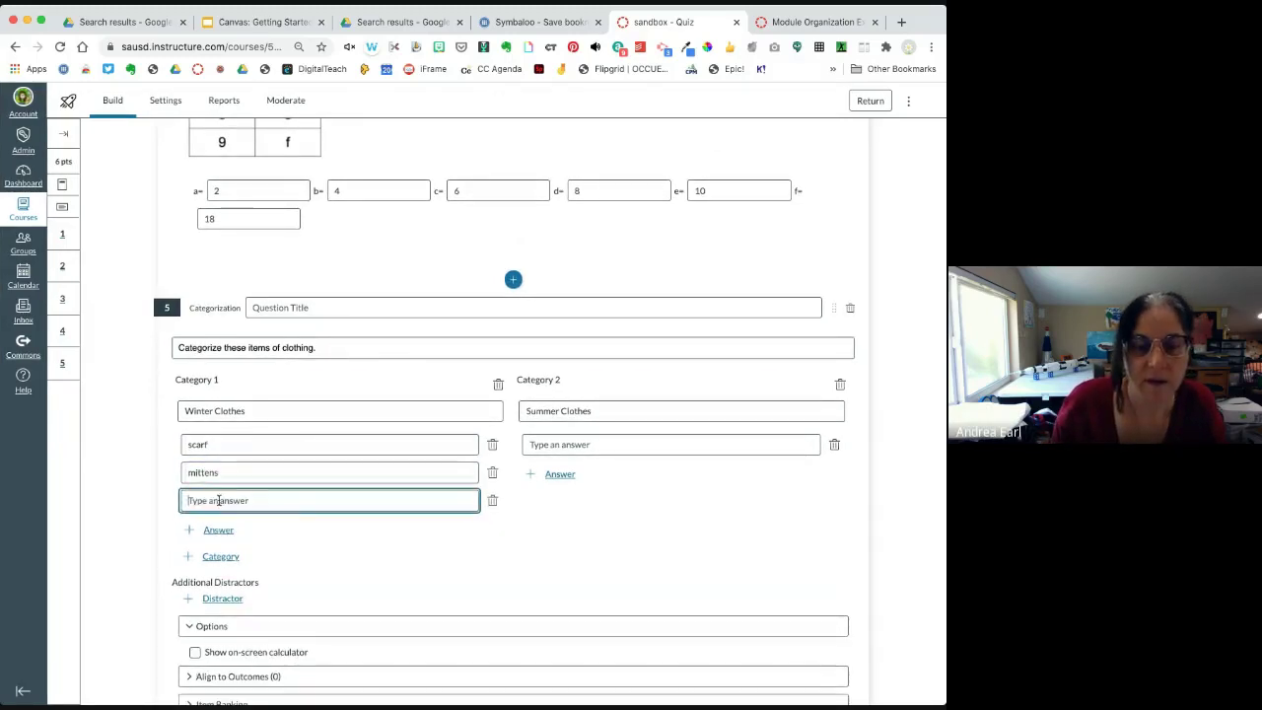
{"action": "type", "text": "boots"}
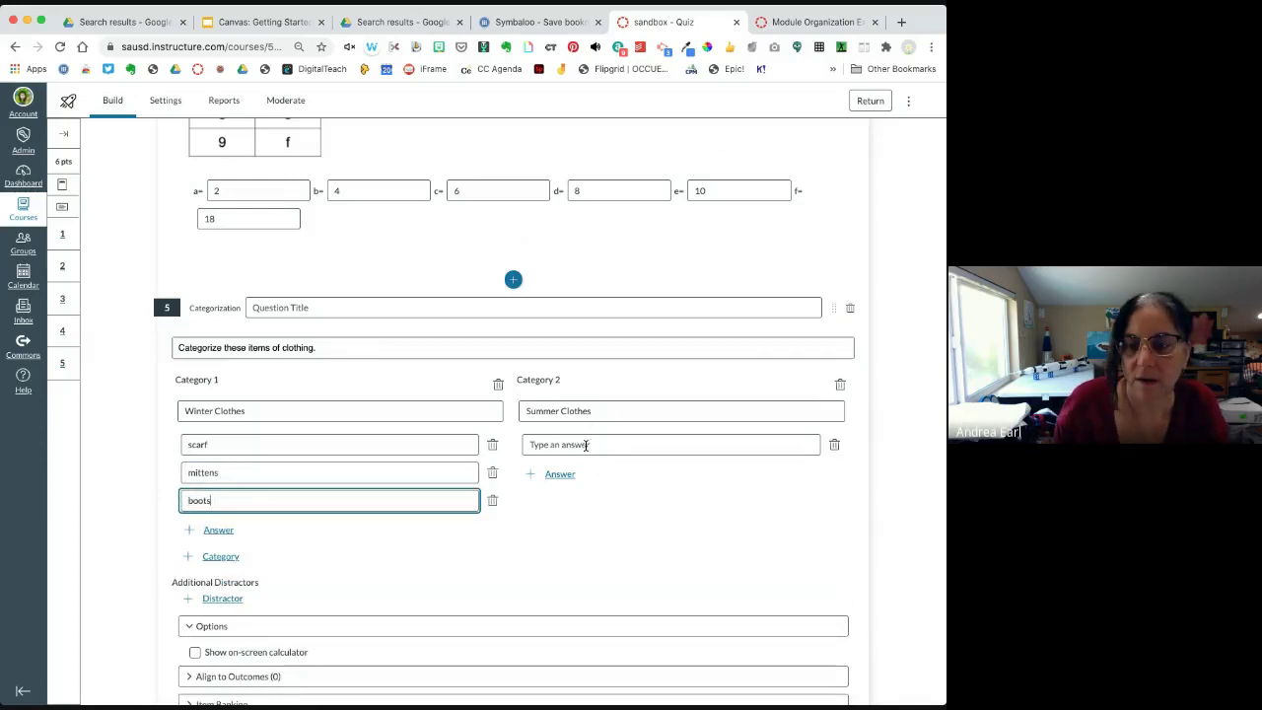
- Give the Summer Clothes category the two answers "swim suit" and "flip flops"
{"action": "left_click", "coordinate": [586, 444]}
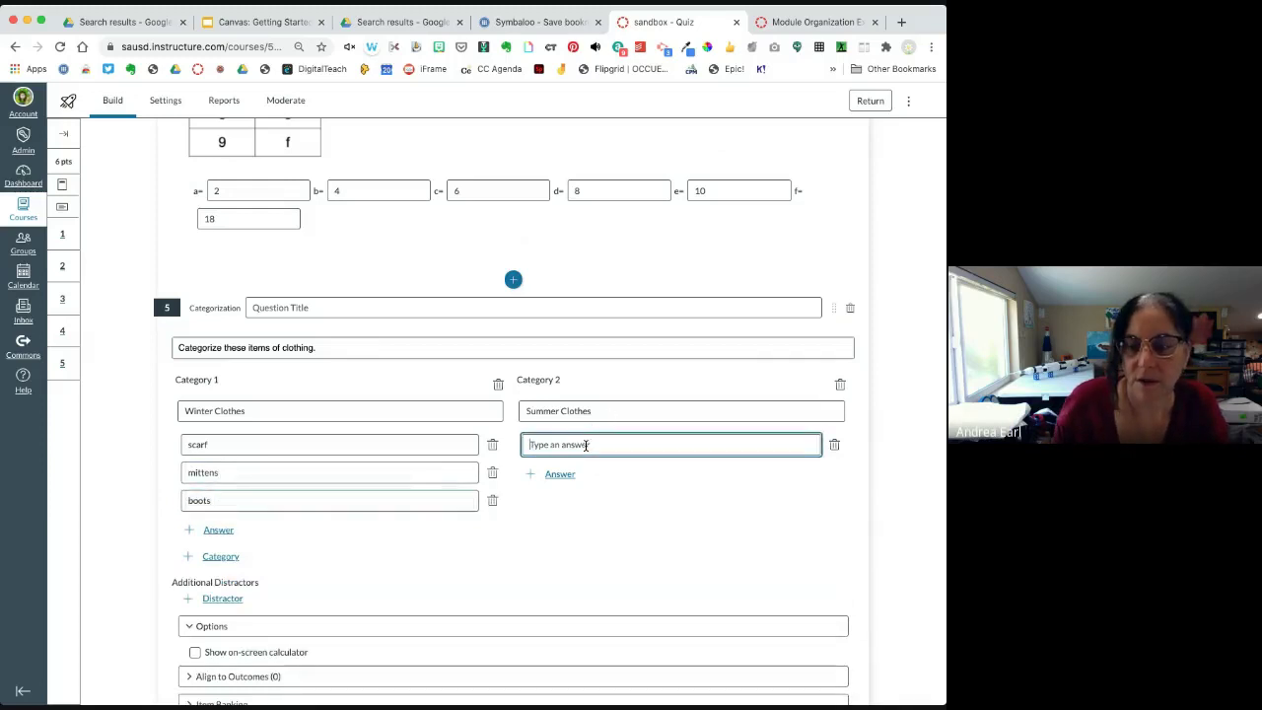
{"action": "type", "text": "swim suit"}
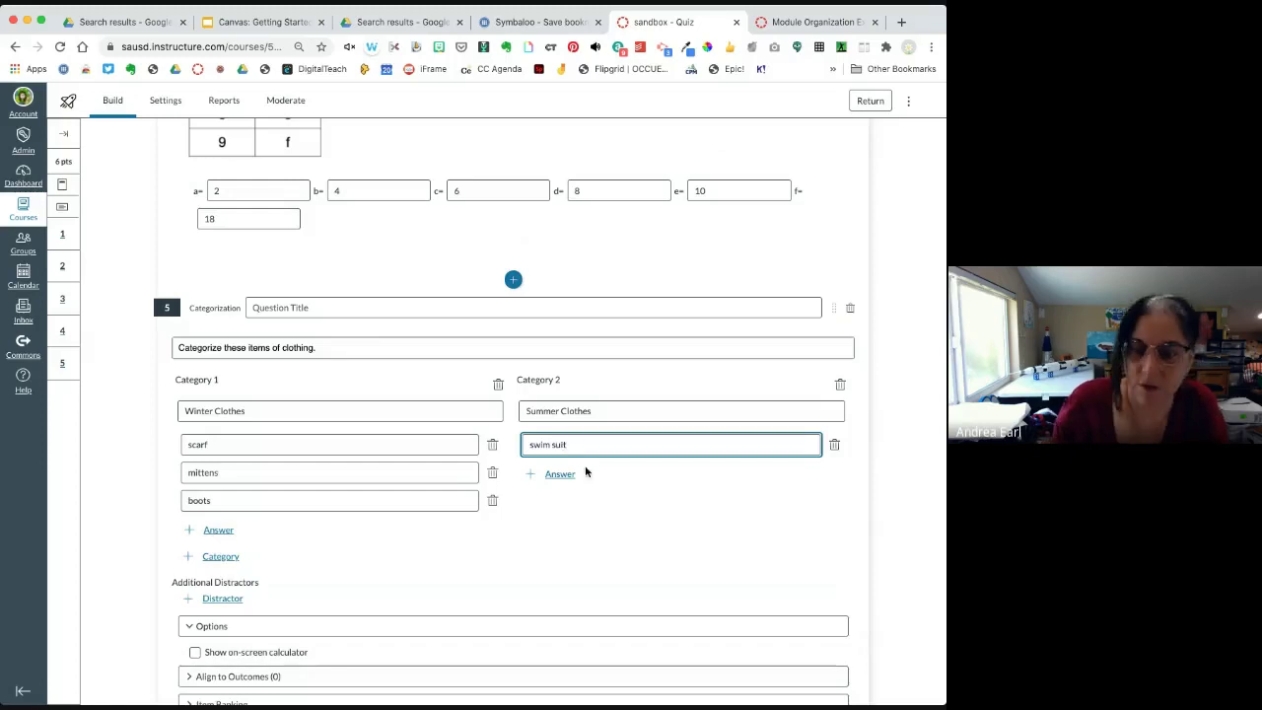
{"action": "left_click", "coordinate": [559, 474]}
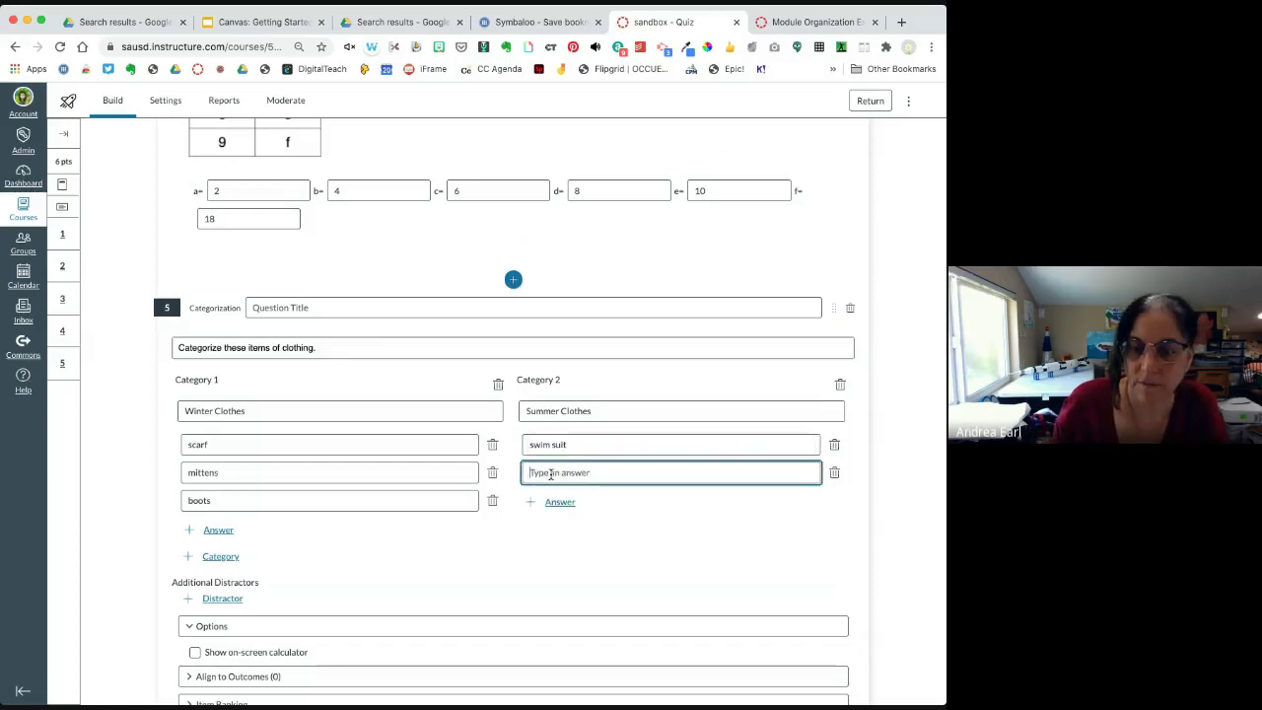
{"action": "type", "text": "fl"}
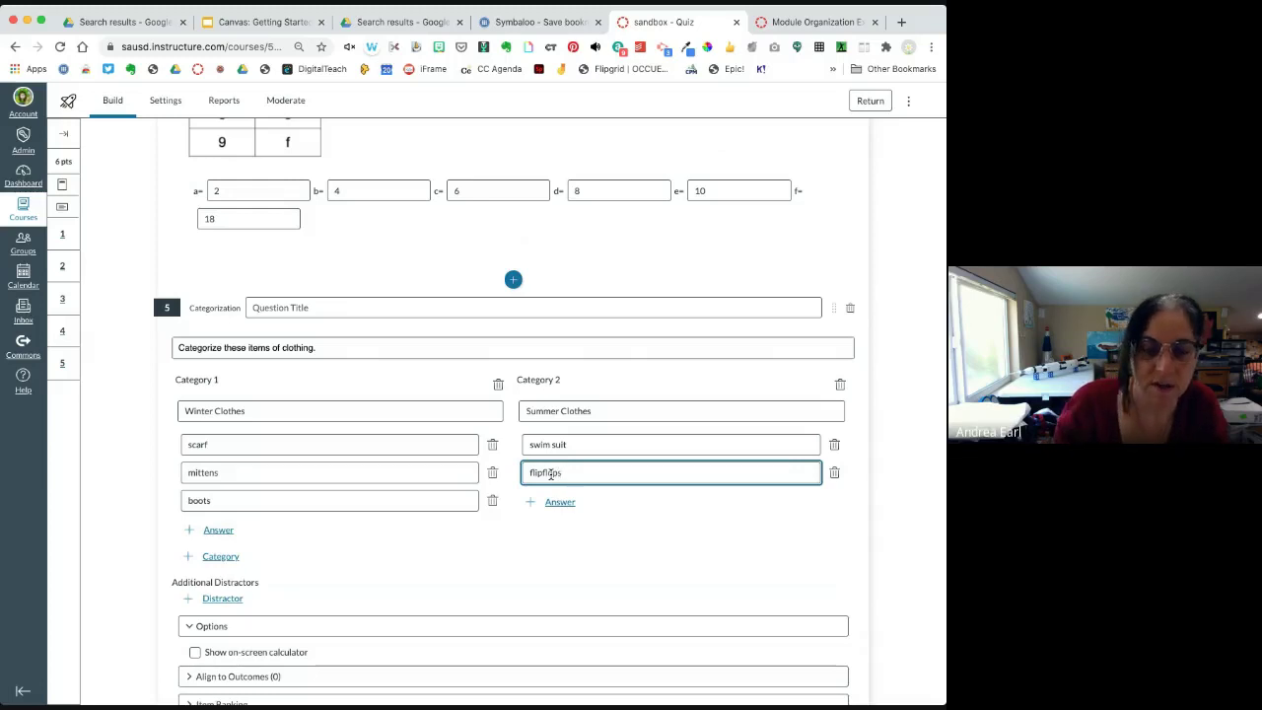
{"action": "type", "text": "ip flops"}
{"action": "left_click", "coordinate": [543, 473]}
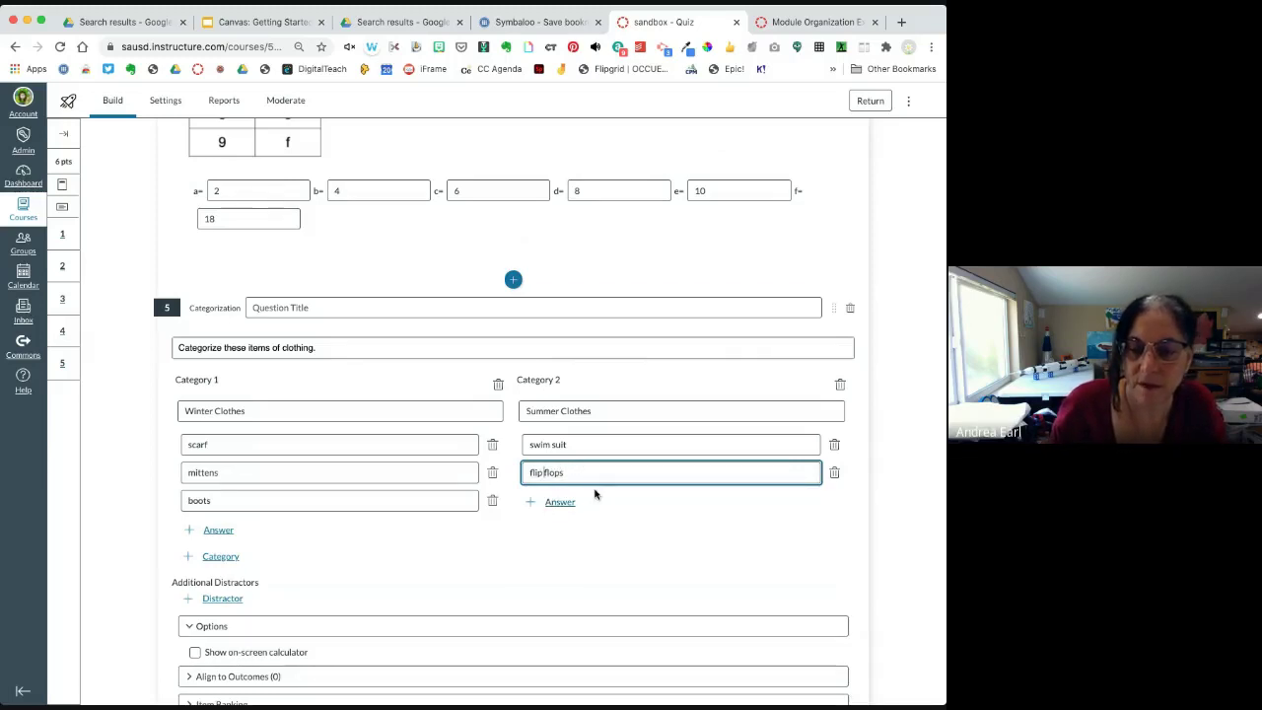
- Add "kitten" as an additional distractor and save the categorization question
{"action": "scroll", "coordinate": [594, 493], "scroll_direction": "down", "scroll_amount": 3}
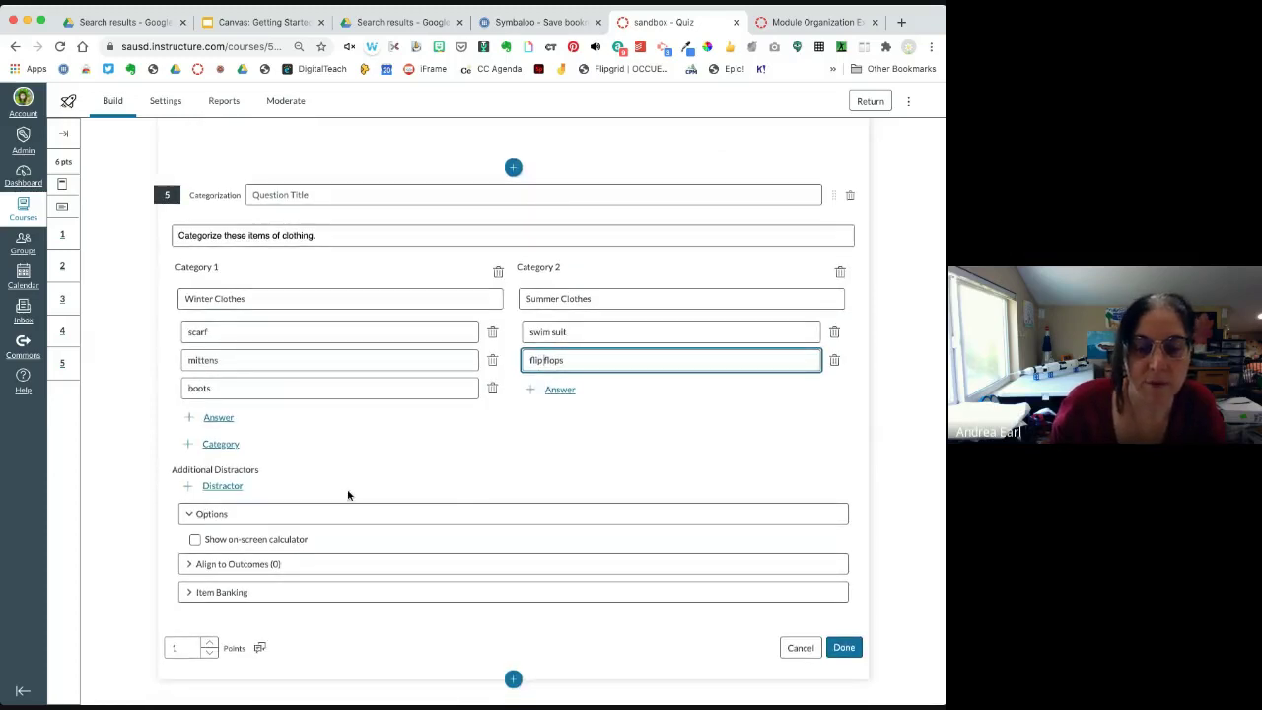
{"action": "left_click", "coordinate": [217, 487]}
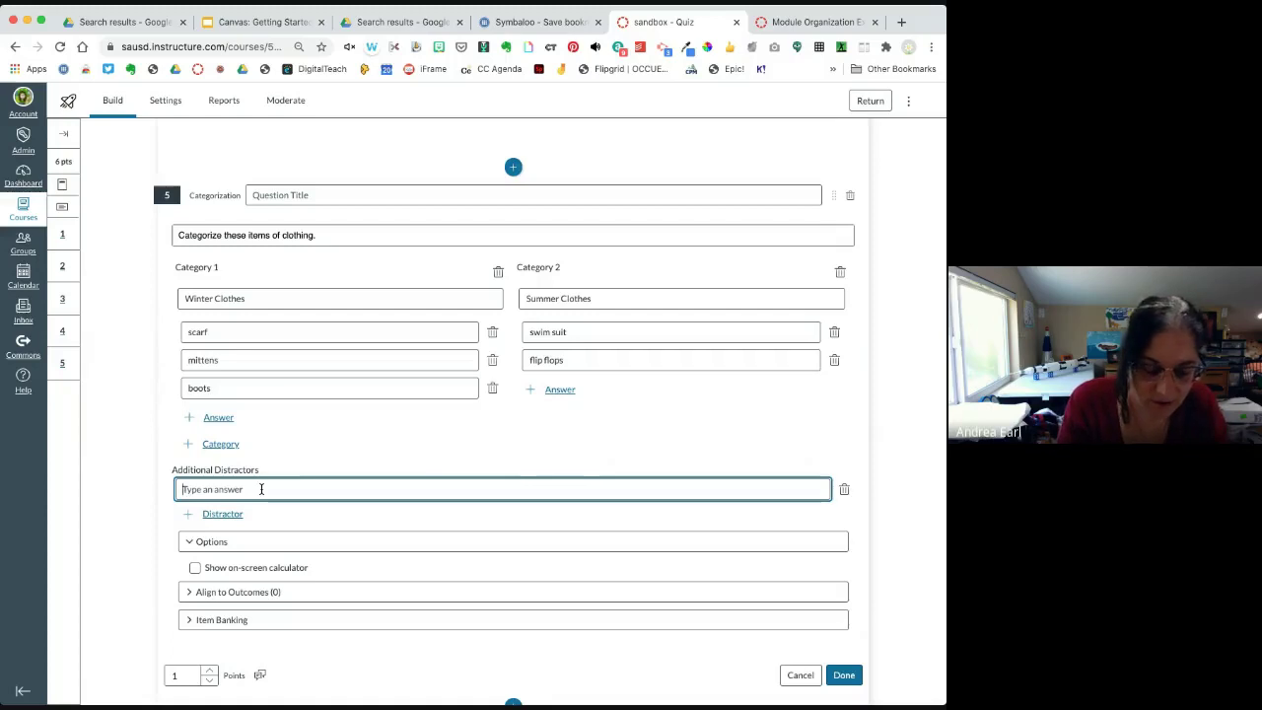
{"action": "type", "text": "kitten"}
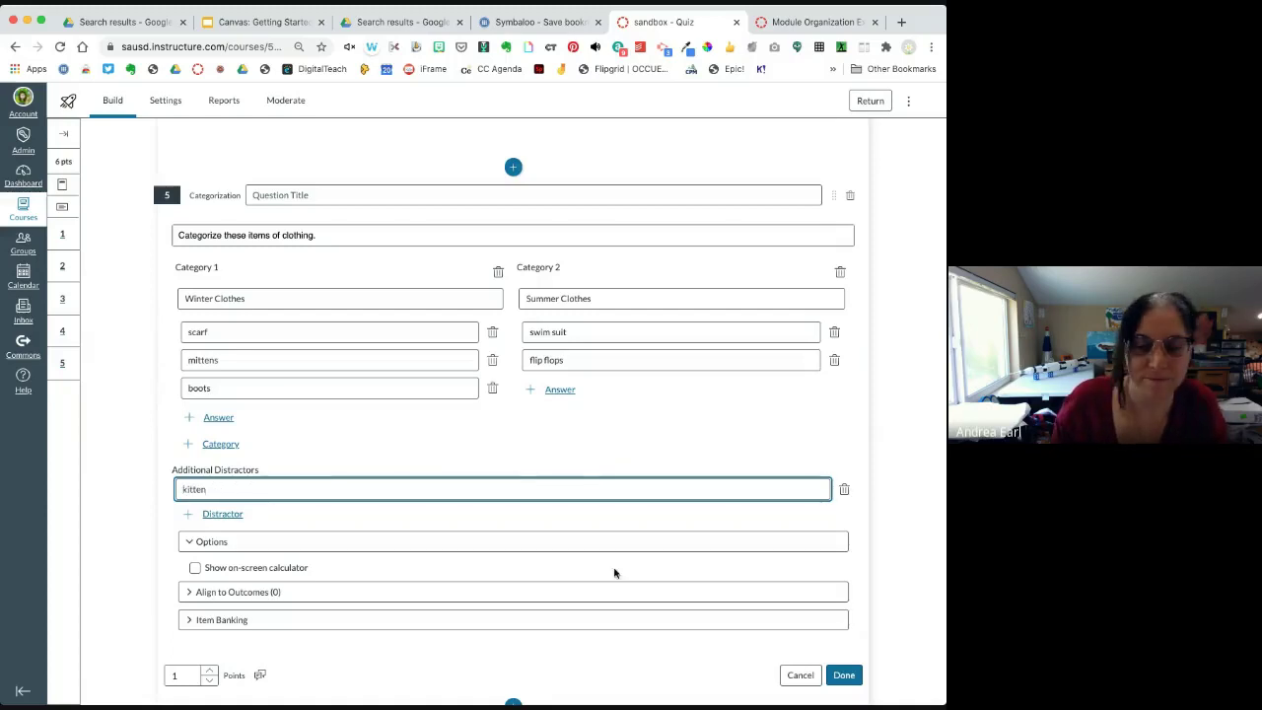
{"action": "left_click", "coordinate": [841, 675]}
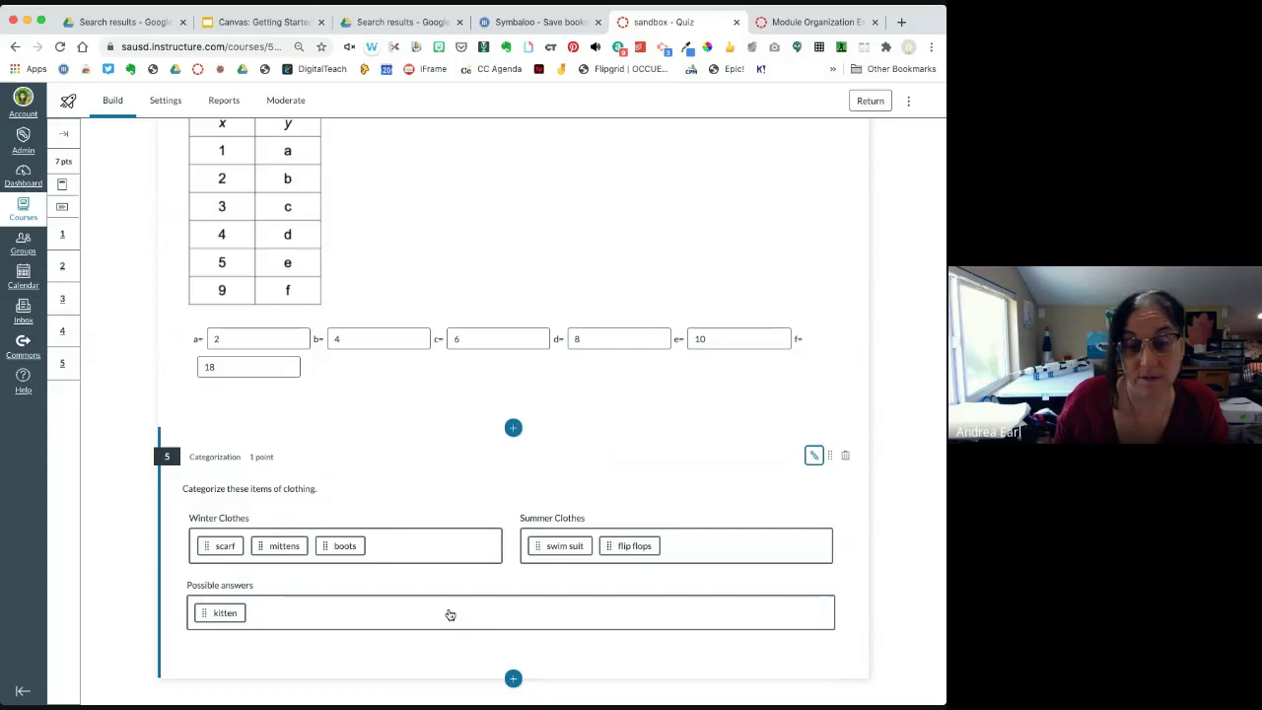
- Open the preview of the whole quiz and briefly play the audio story in the instructions, then pause it
{"action": "scroll", "coordinate": [449, 614], "scroll_direction": "up", "scroll_amount": 20}
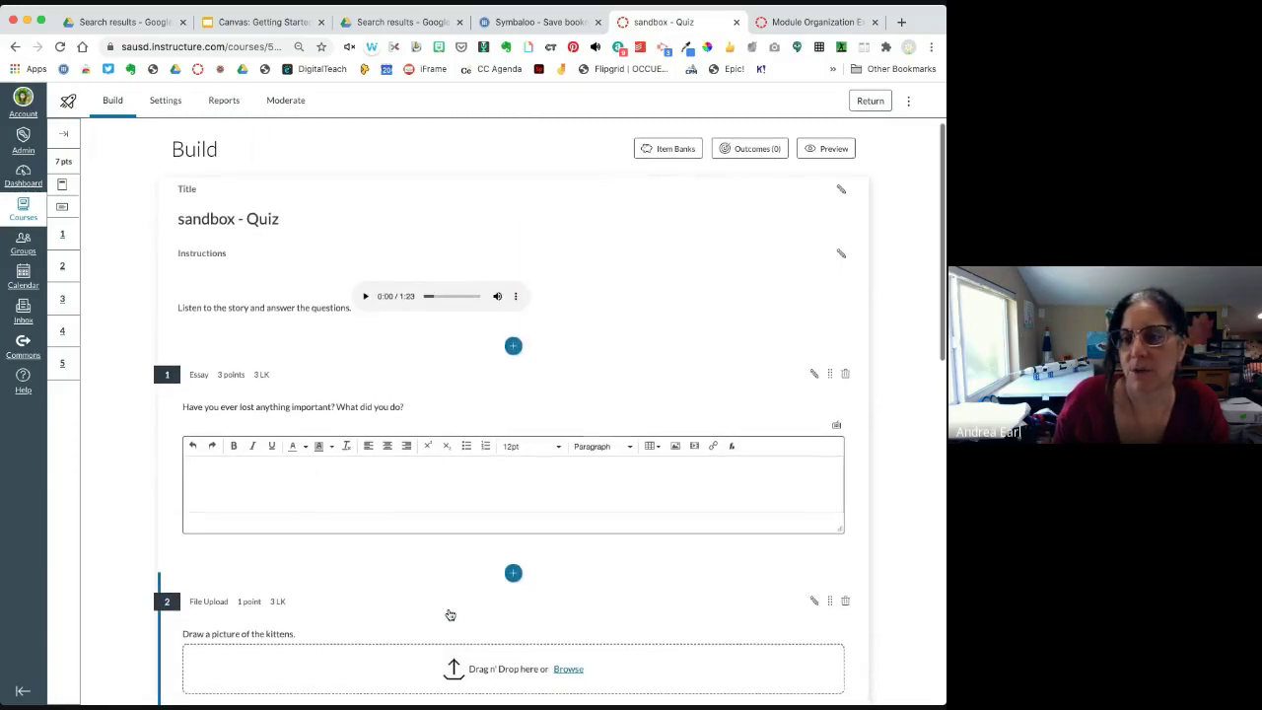
{"action": "left_click", "coordinate": [829, 149]}
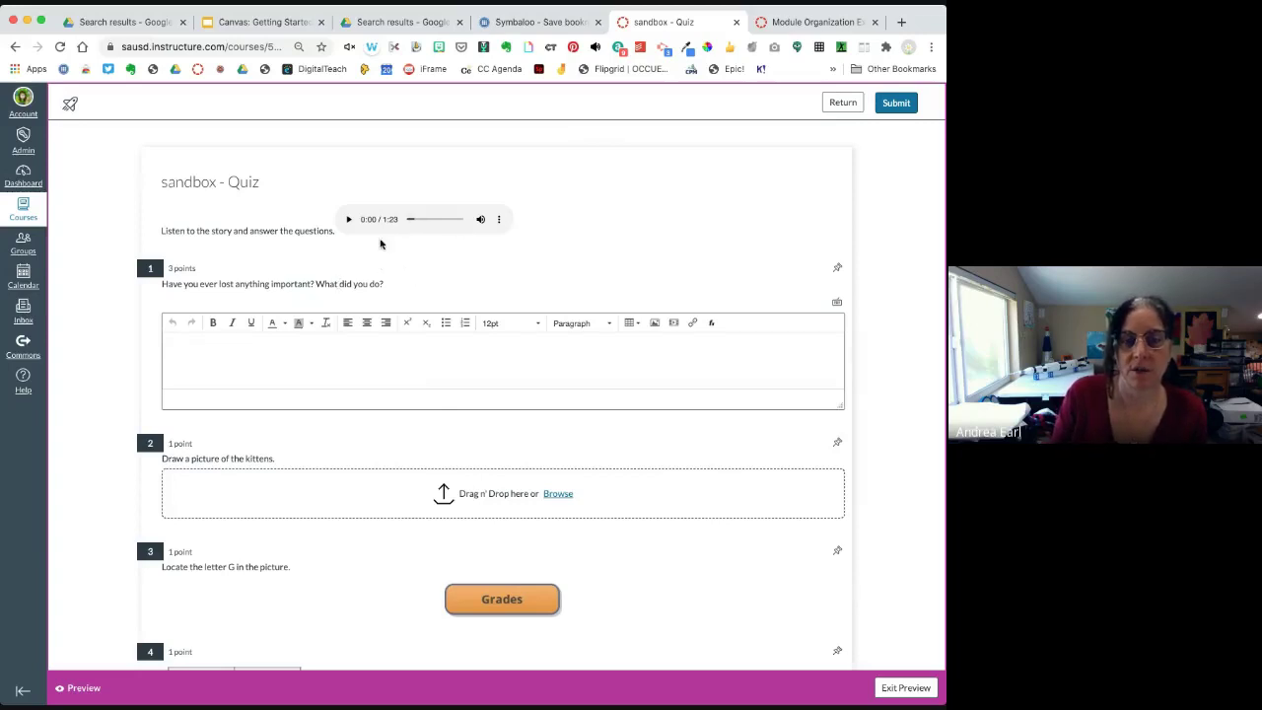
{"action": "left_click", "coordinate": [349, 220]}
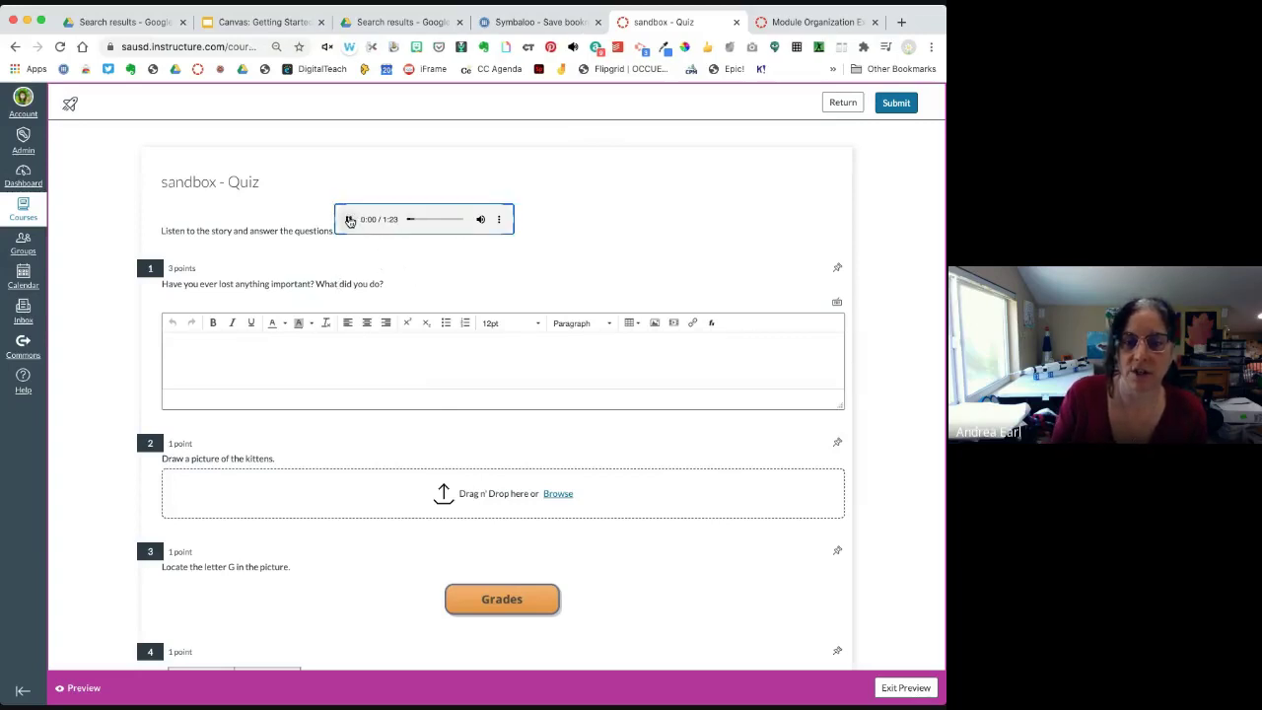
{"action": "left_click", "coordinate": [349, 220]}
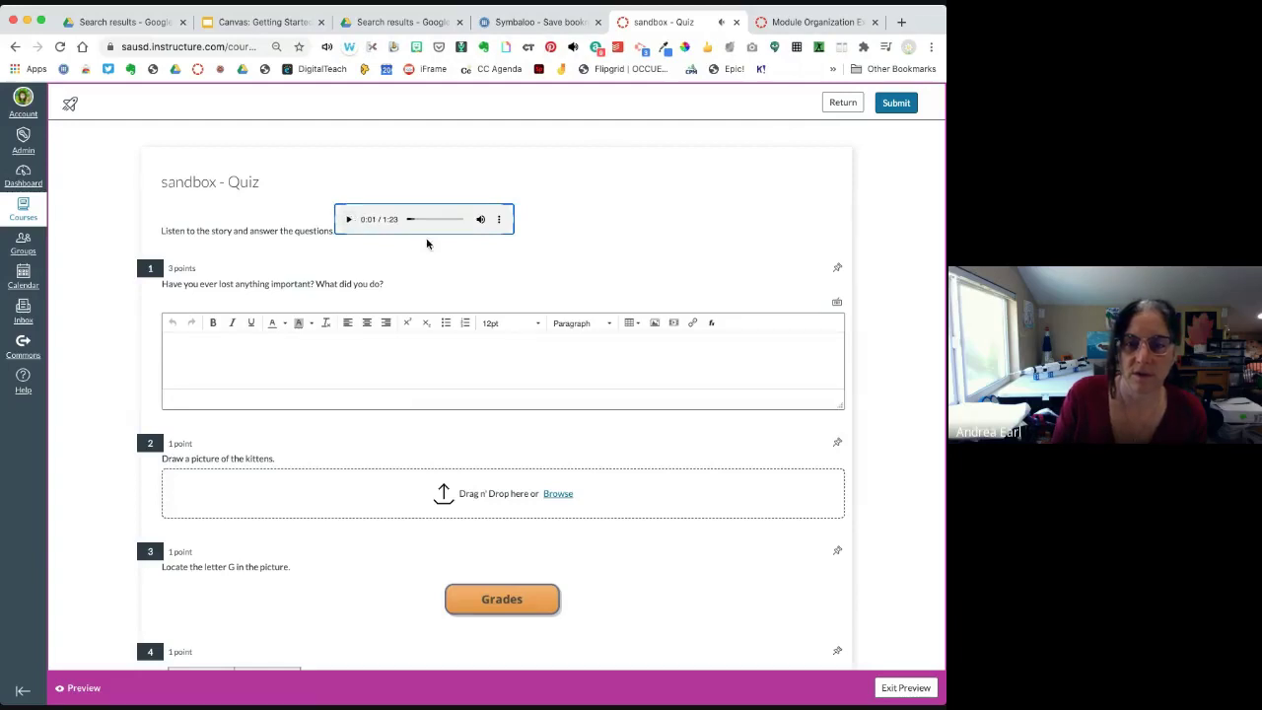
- Try out the essay answer area and mark the letter G in the Grades picture of the hot spot question in the preview
{"action": "left_click", "coordinate": [351, 367]}
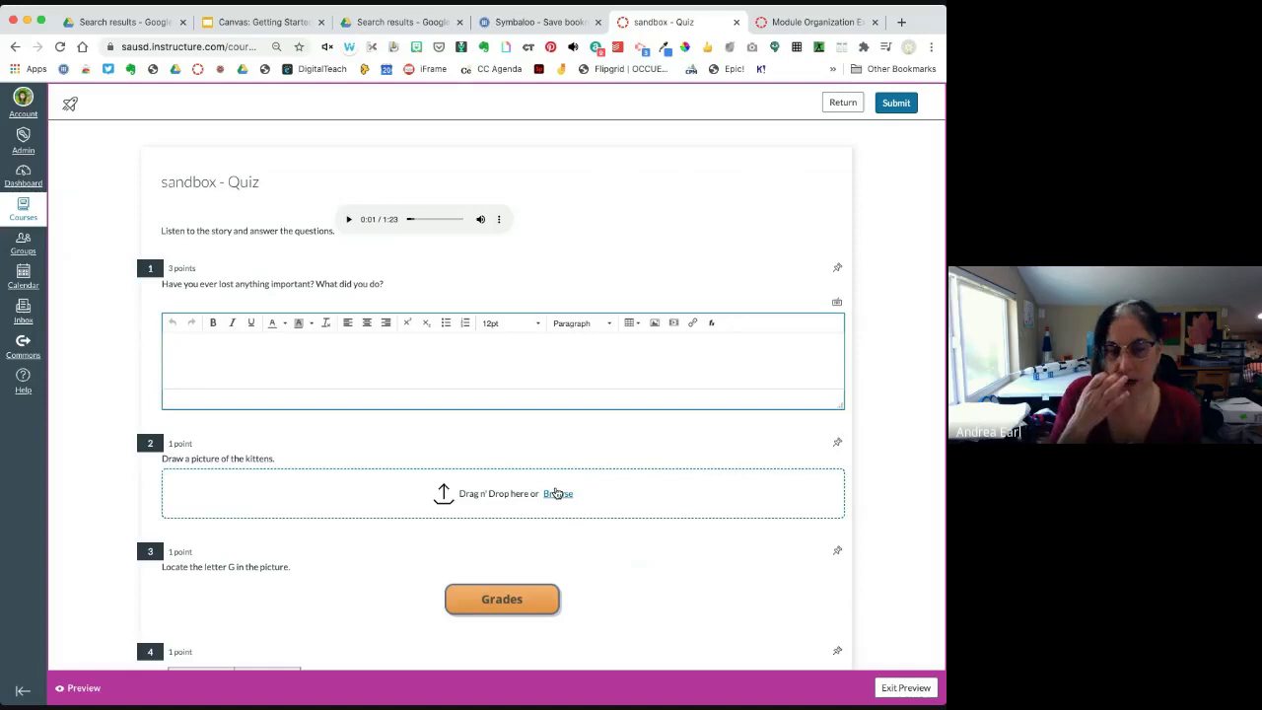
{"action": "scroll", "coordinate": [444, 496], "scroll_direction": "down", "scroll_amount": 1}
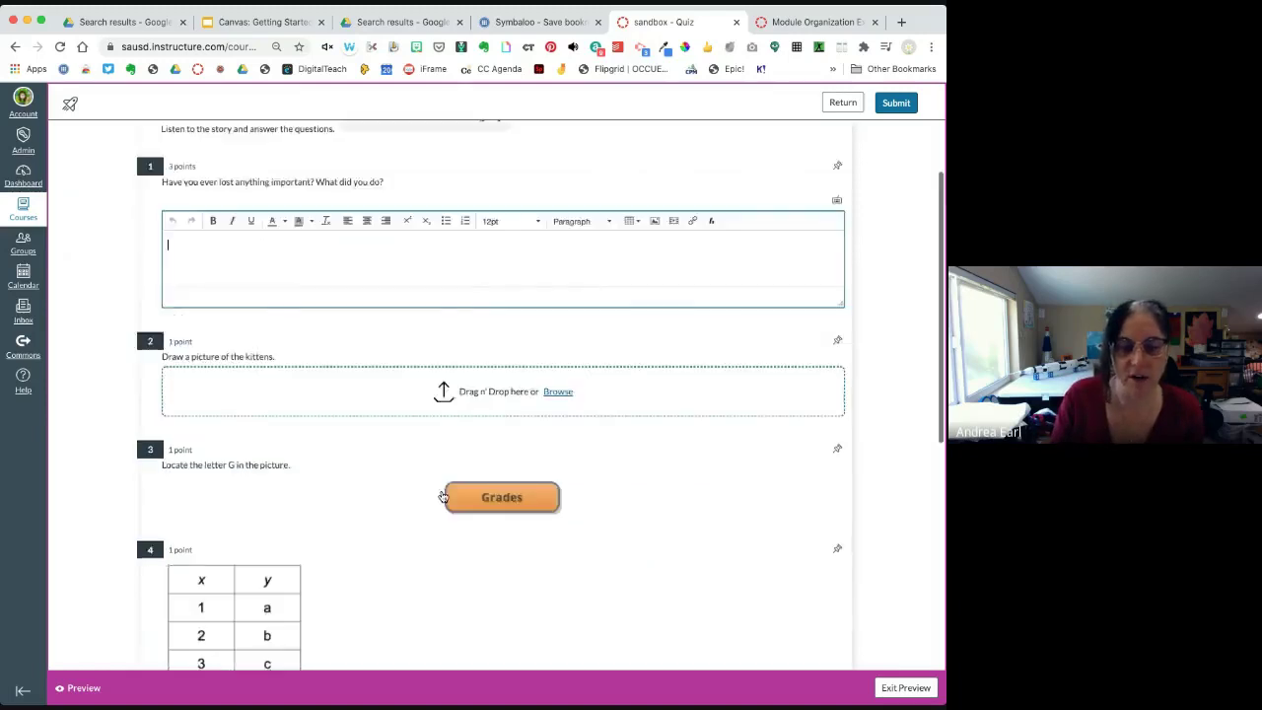
{"action": "scroll", "coordinate": [443, 495], "scroll_direction": "down", "scroll_amount": 1}
{"action": "left_click", "coordinate": [490, 425]}
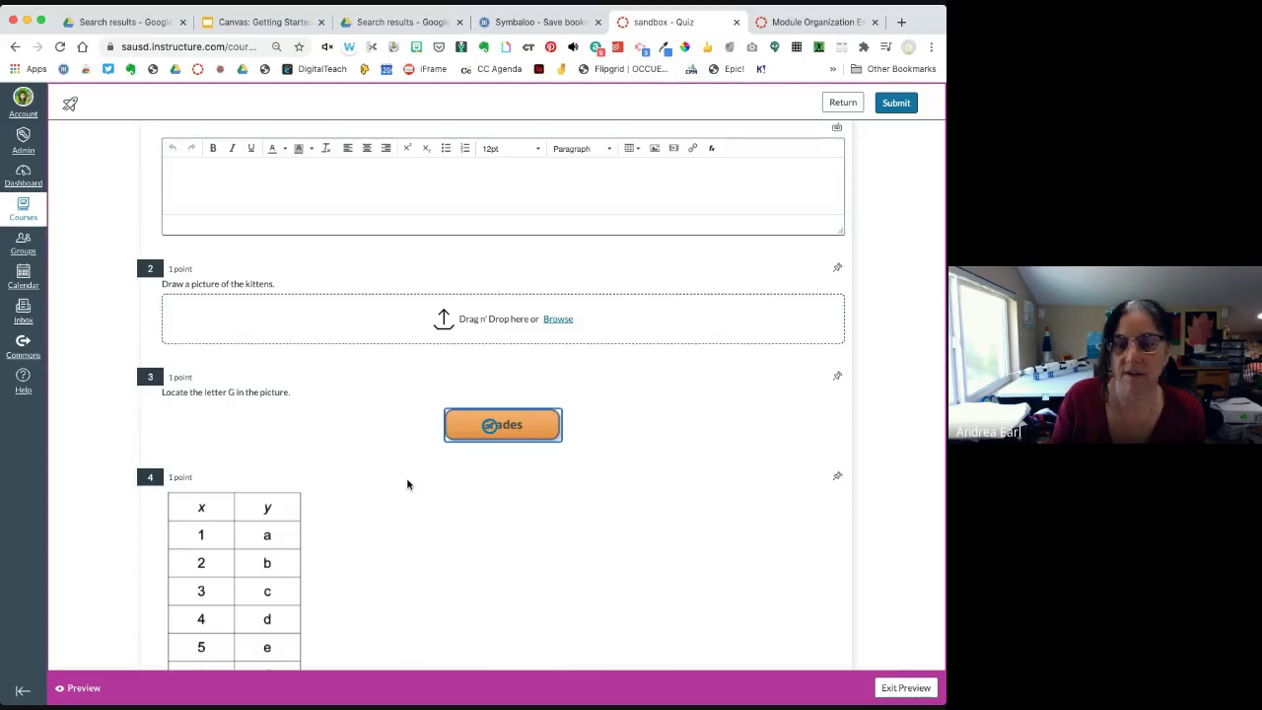
{"action": "scroll", "coordinate": [399, 510], "scroll_direction": "down", "scroll_amount": 2}
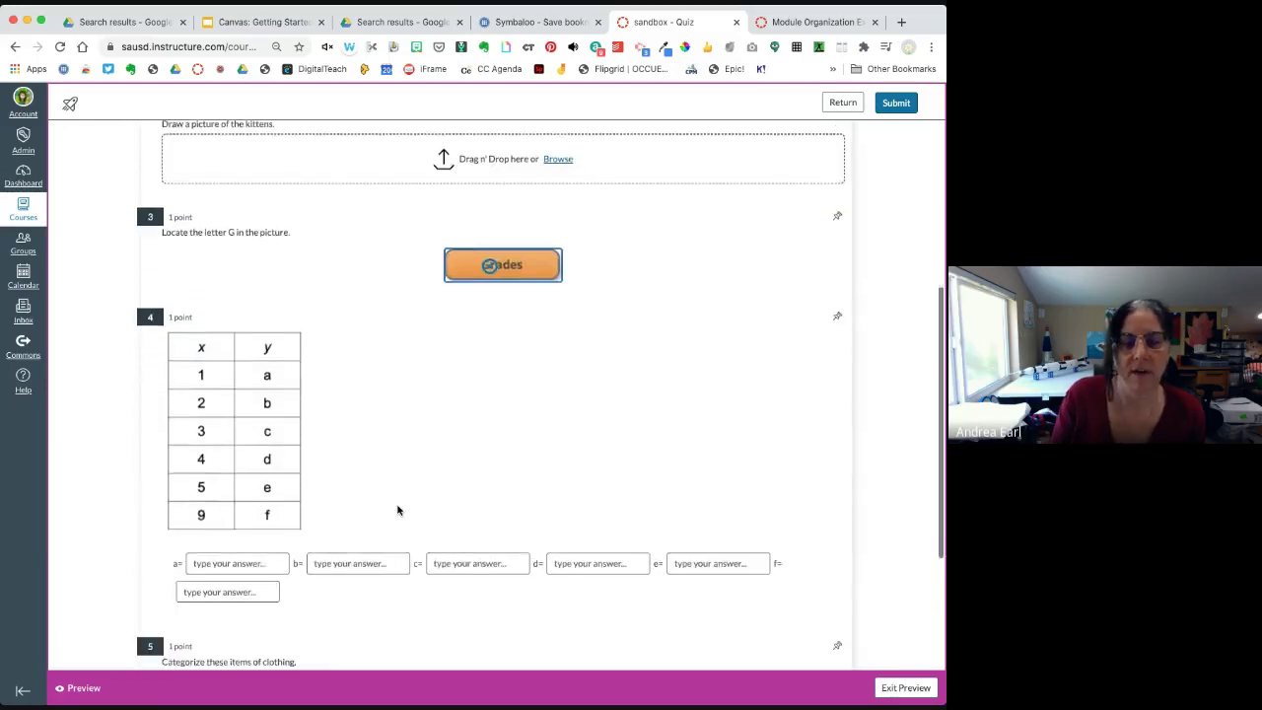
- Step through the a to d answer blanks of the fill-in-the-blank table question without entering answers
{"action": "left_click", "coordinate": [209, 554]}
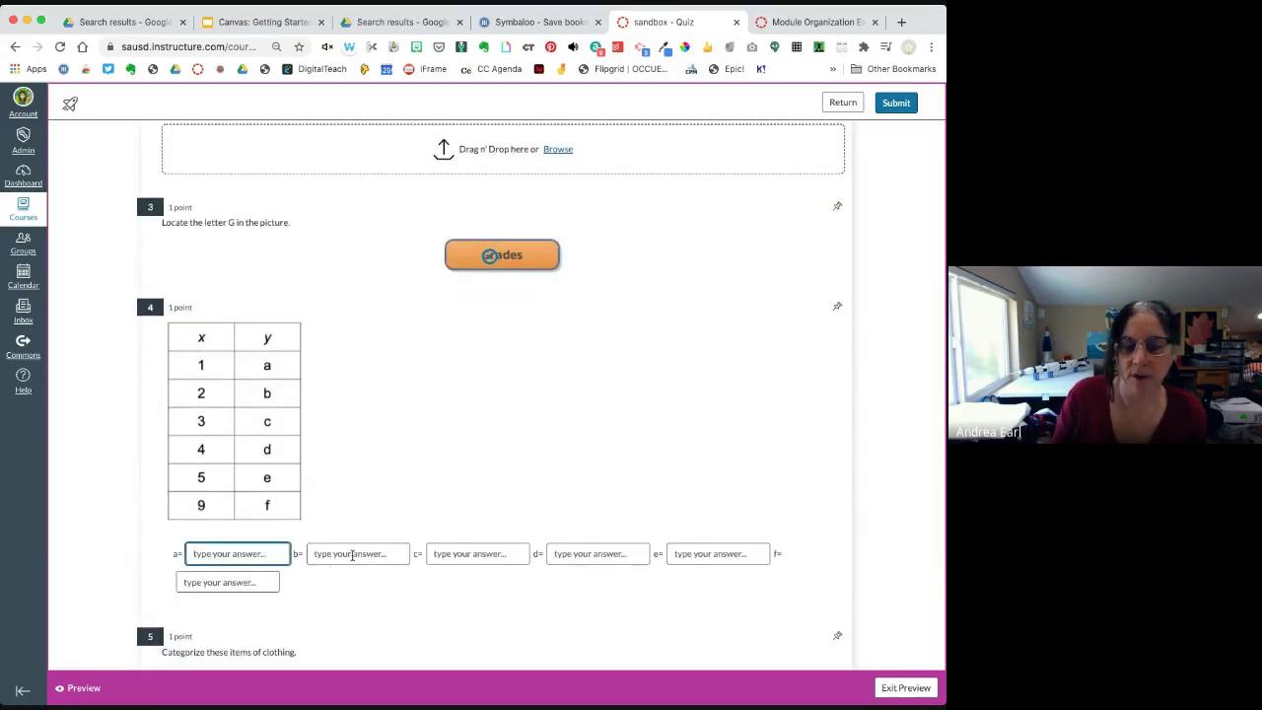
{"action": "key", "text": "Tab"}
{"action": "key", "text": "Tab"}
{"action": "key", "text": "Tab"}
{"action": "scroll", "coordinate": [313, 549], "scroll_direction": "down", "scroll_amount": 3}
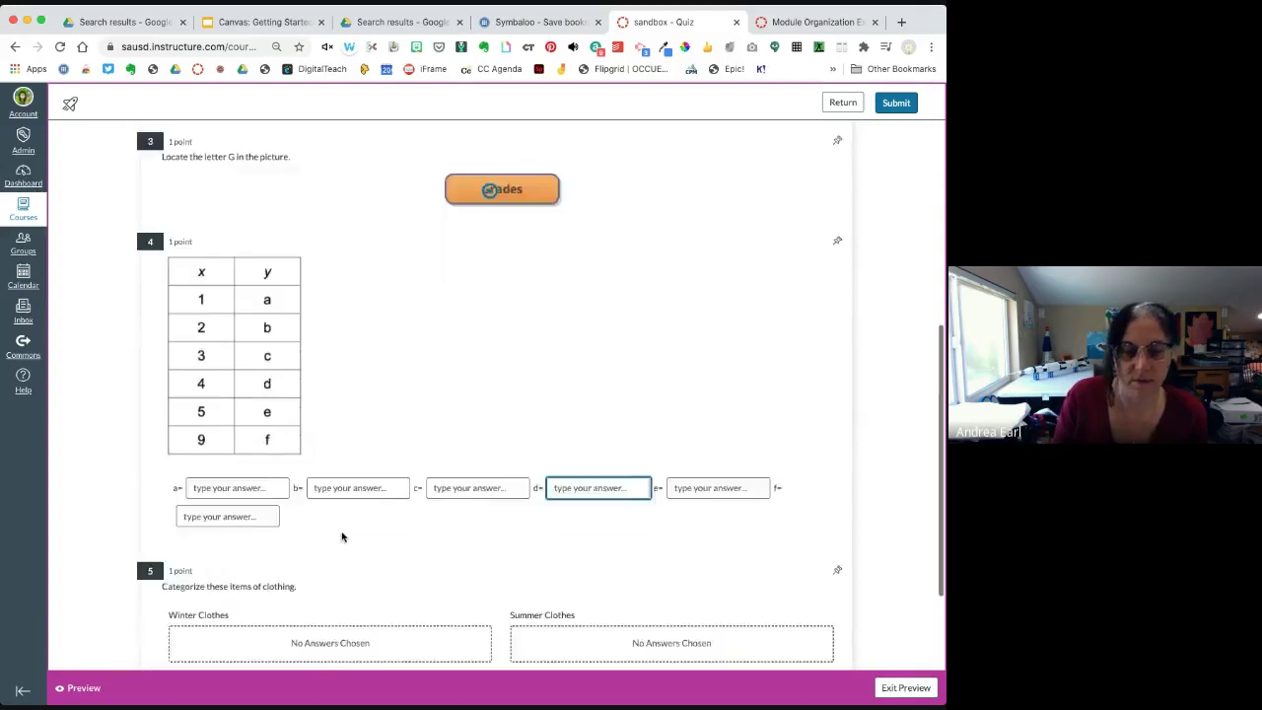
- Try out the categorization question by placing boots and flip flops under Winter Clothes and scarf under Summer Clothes
{"action": "left_click_drag", "start_coordinate": [203, 567], "coordinate": [276, 522]}
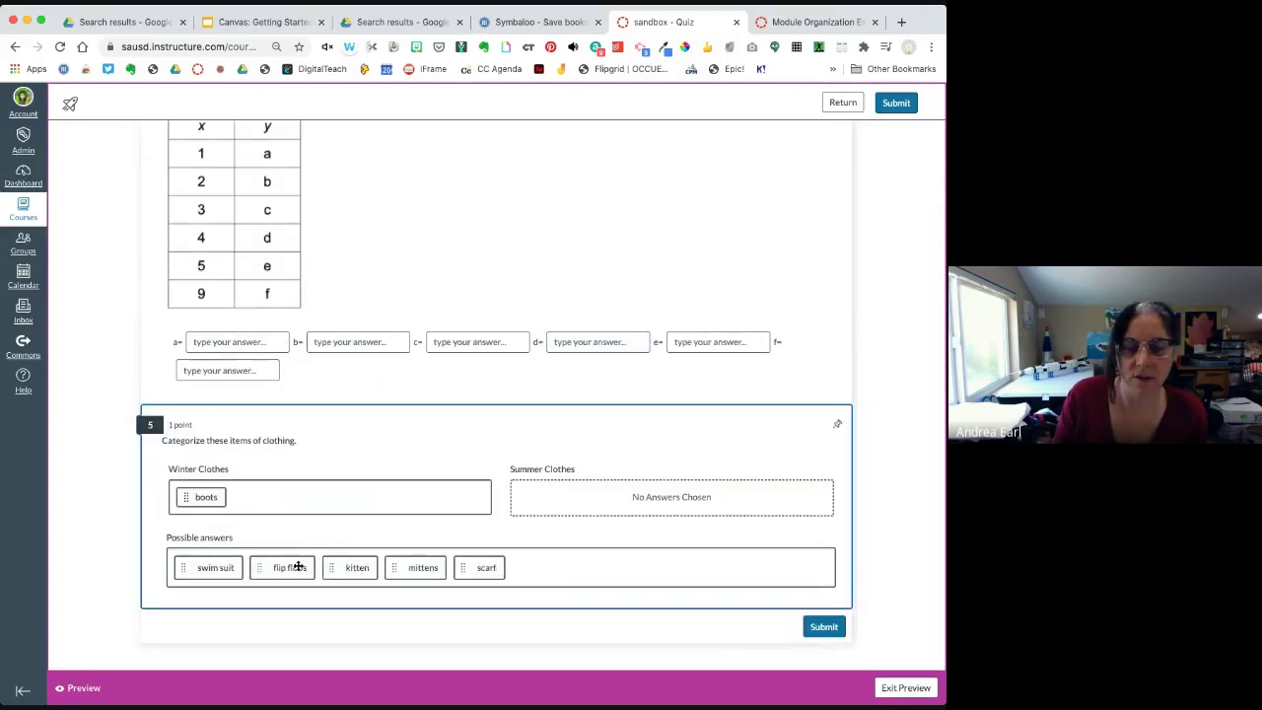
{"action": "left_click_drag", "start_coordinate": [295, 567], "coordinate": [293, 496]}
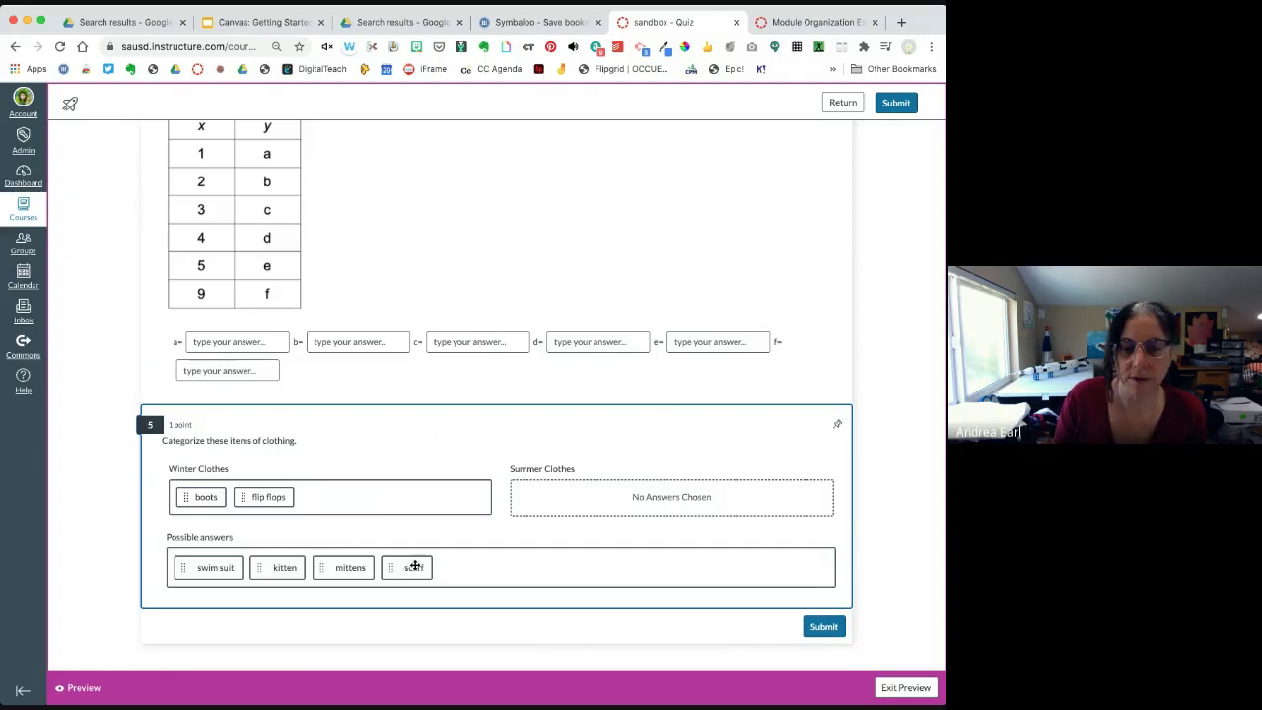
{"action": "left_click_drag", "start_coordinate": [414, 567], "coordinate": [637, 498]}
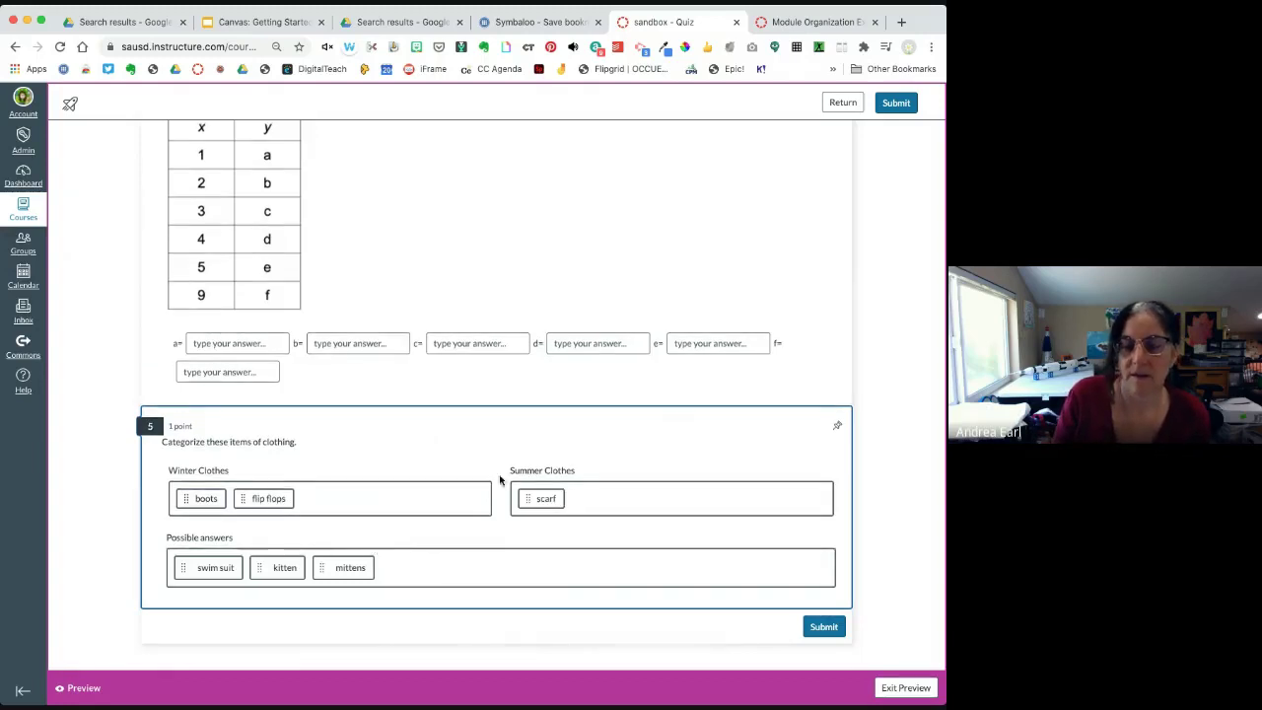
- Pin the categorization question, and start submitting the preview to check the unanswered questions notice, cancelling the submission
{"action": "left_click", "coordinate": [829, 627]}
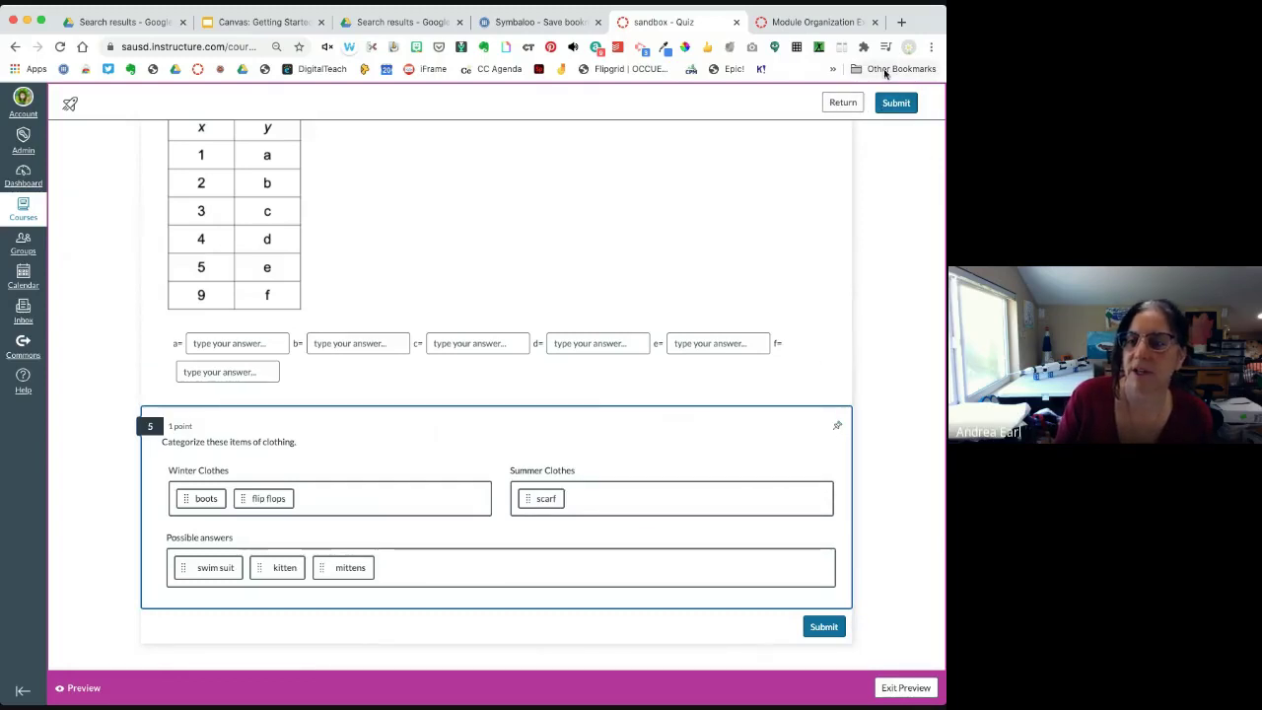
{"action": "left_click", "coordinate": [836, 425]}
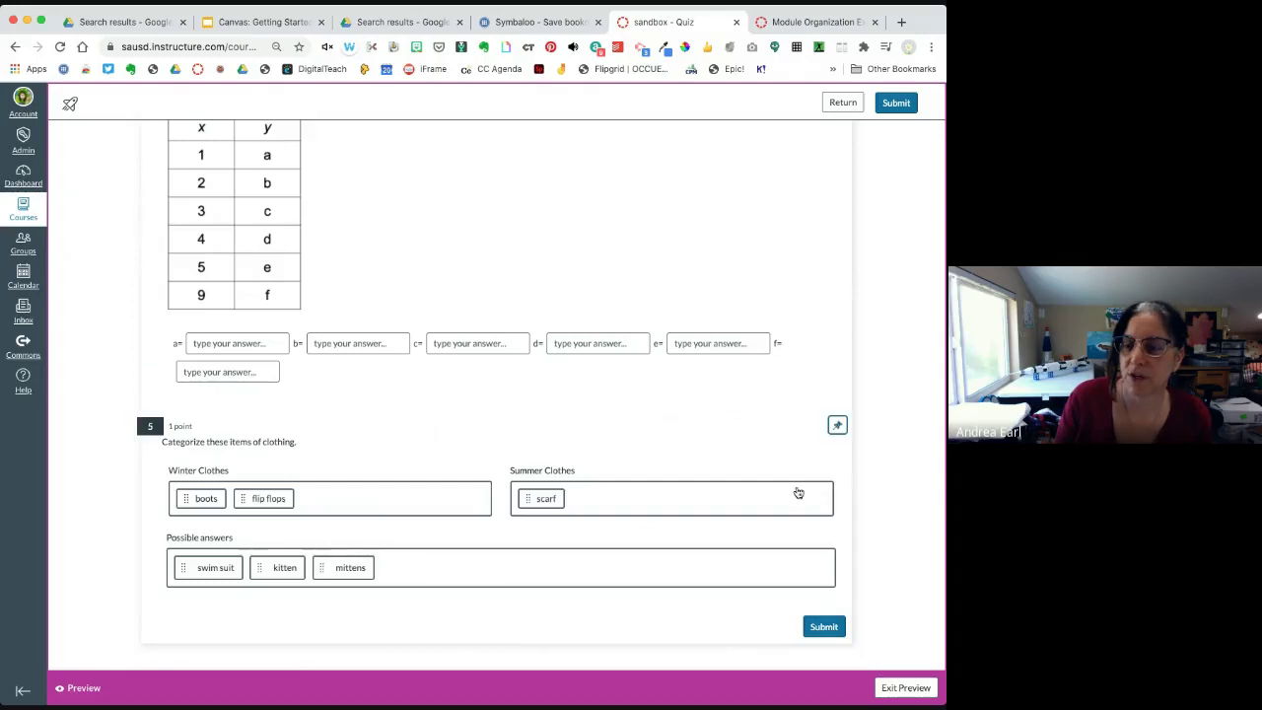
{"action": "left_click", "coordinate": [824, 627]}
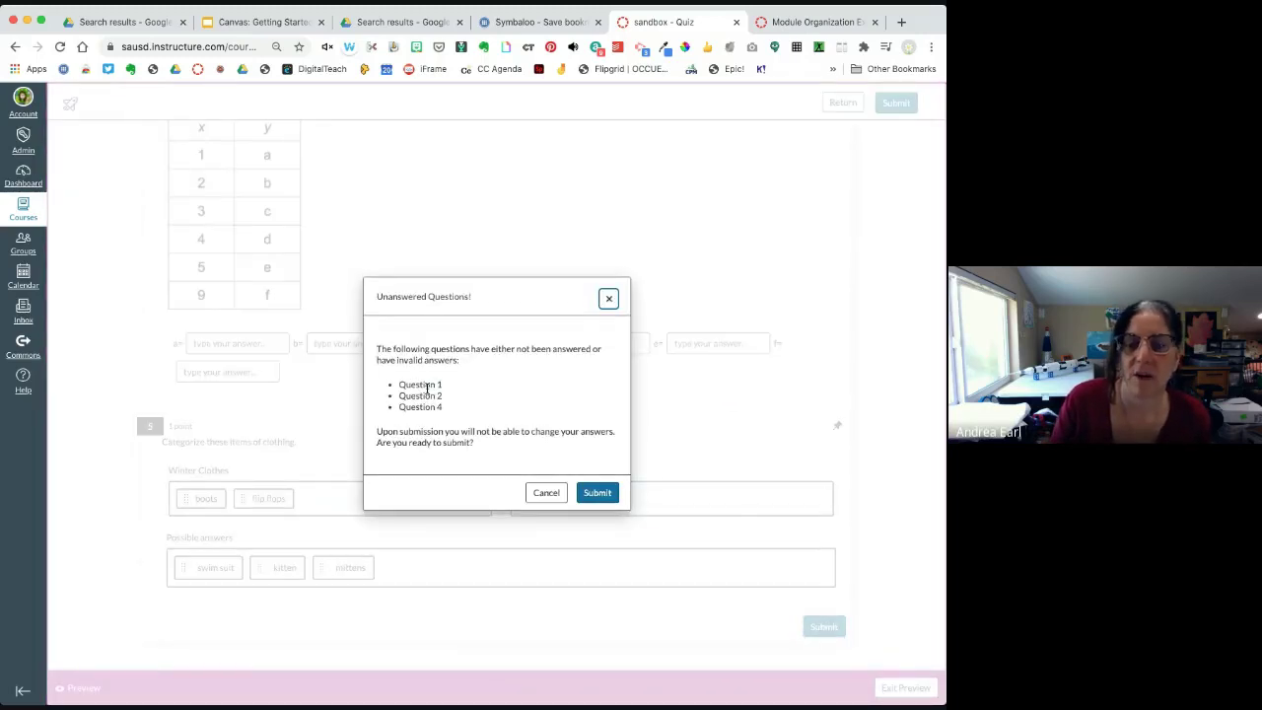
{"action": "left_click", "coordinate": [558, 493]}
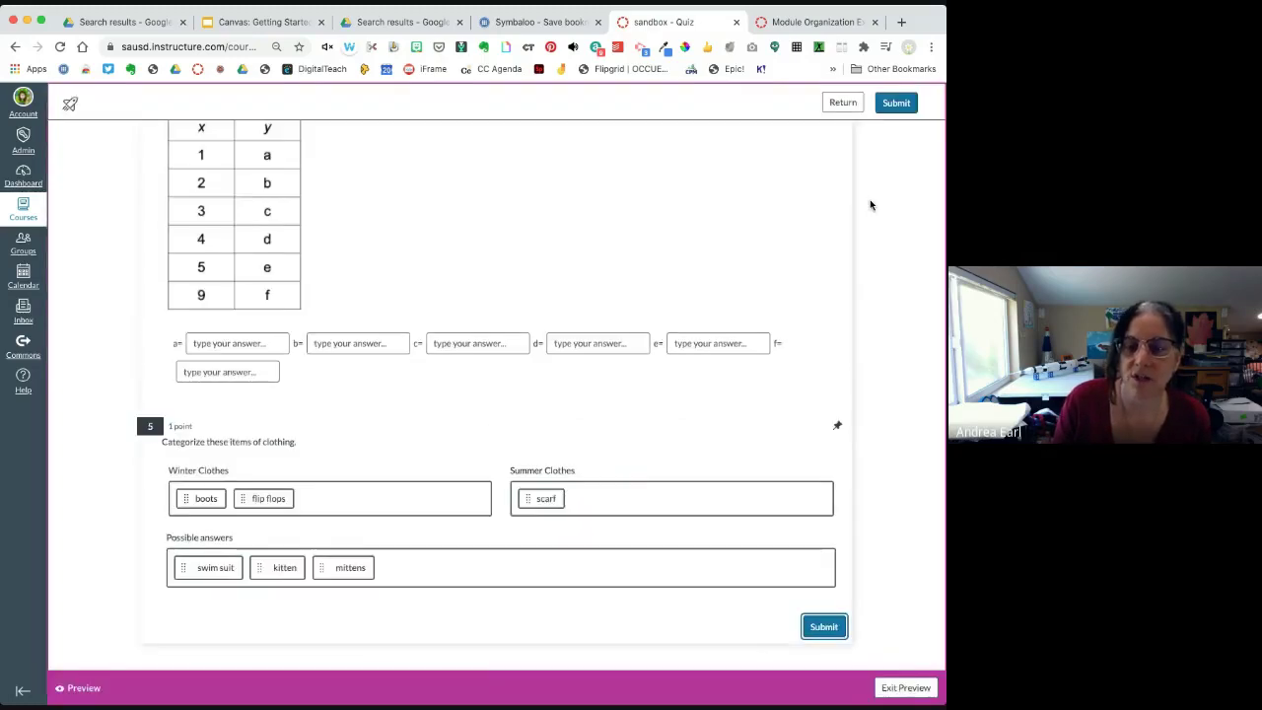
- Leave the preview, reopen the sandbox quiz from the quiz list and enable Restrict student result view in its settings
{"action": "left_click", "coordinate": [843, 102]}
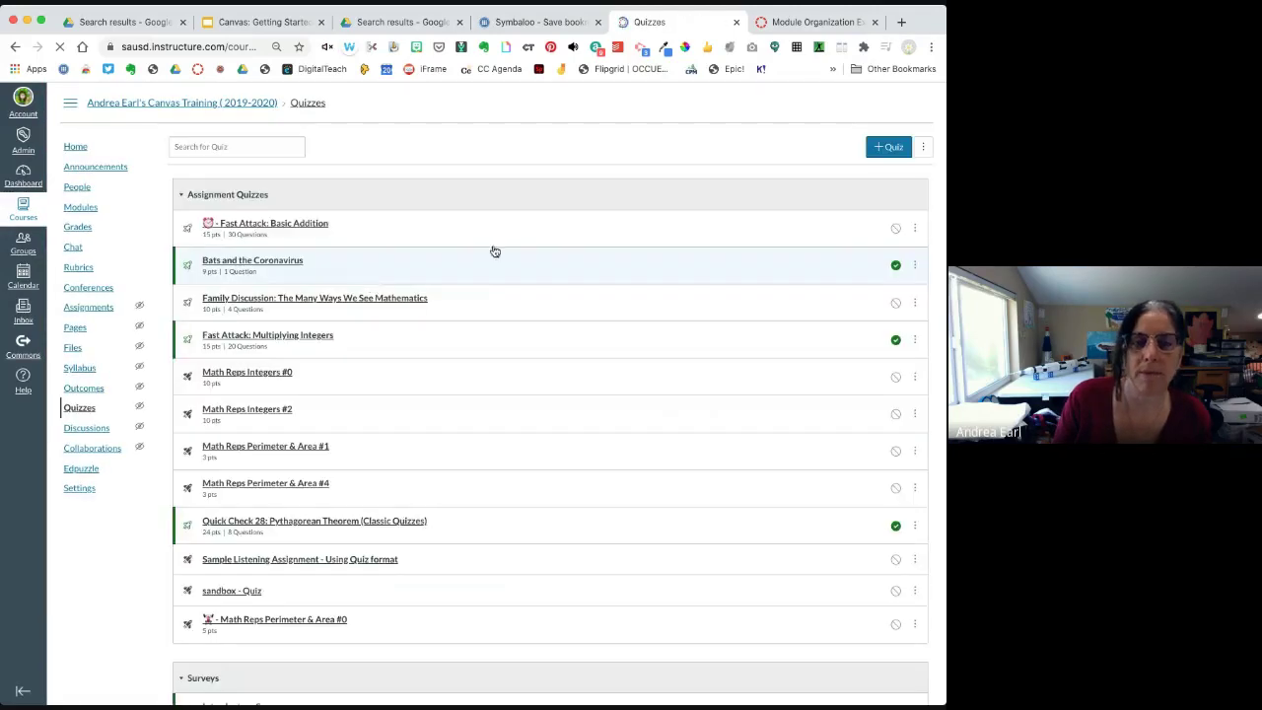
{"action": "scroll", "coordinate": [369, 341], "scroll_direction": "down", "scroll_amount": 2}
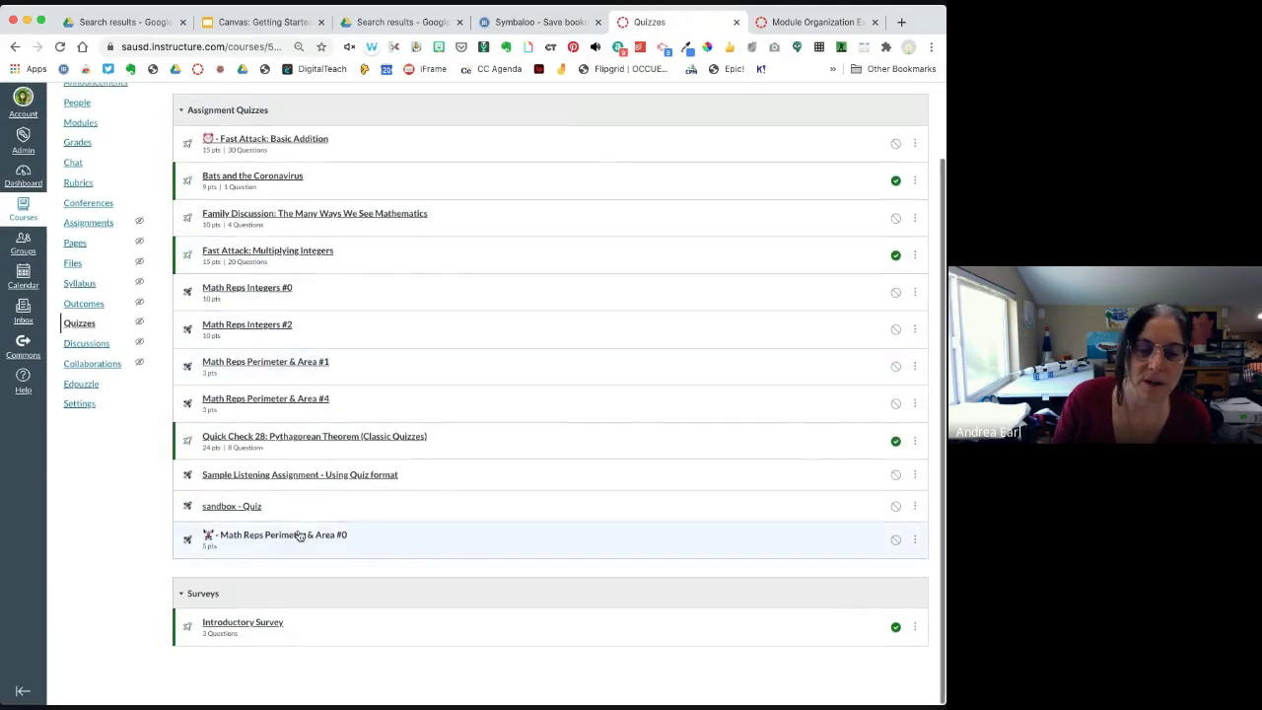
{"action": "left_click", "coordinate": [242, 505]}
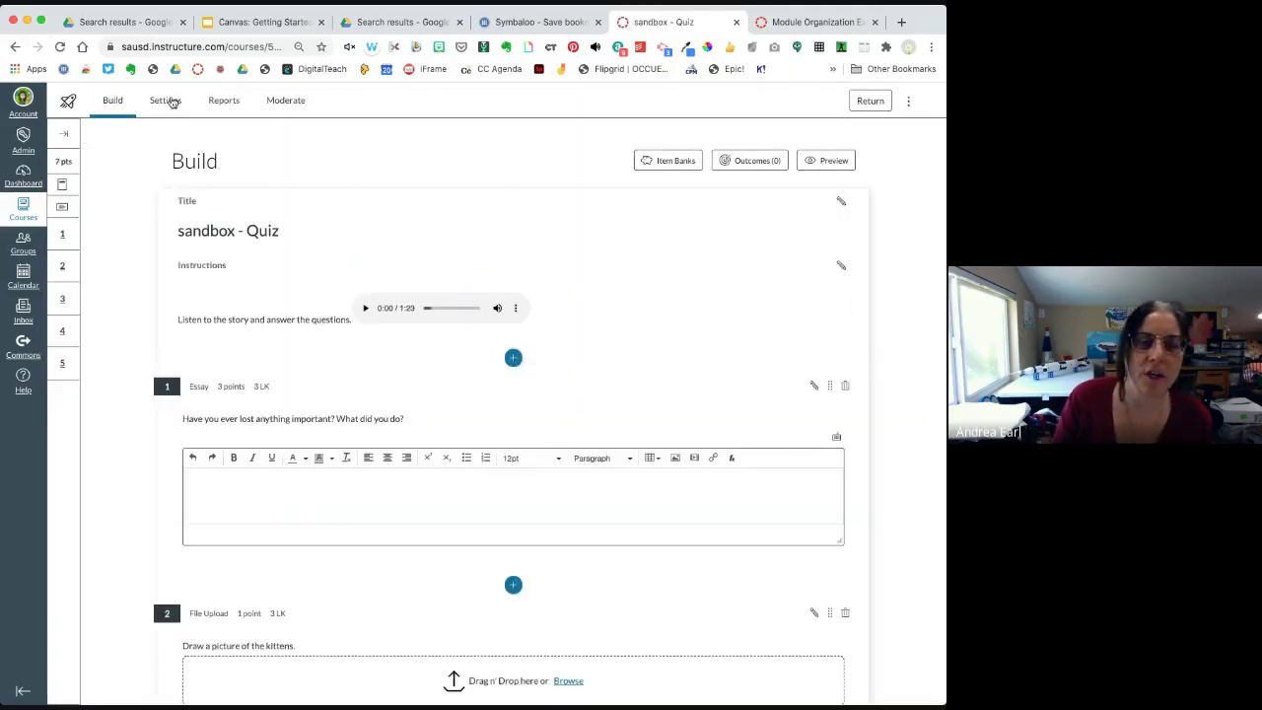
{"action": "left_click", "coordinate": [166, 101]}
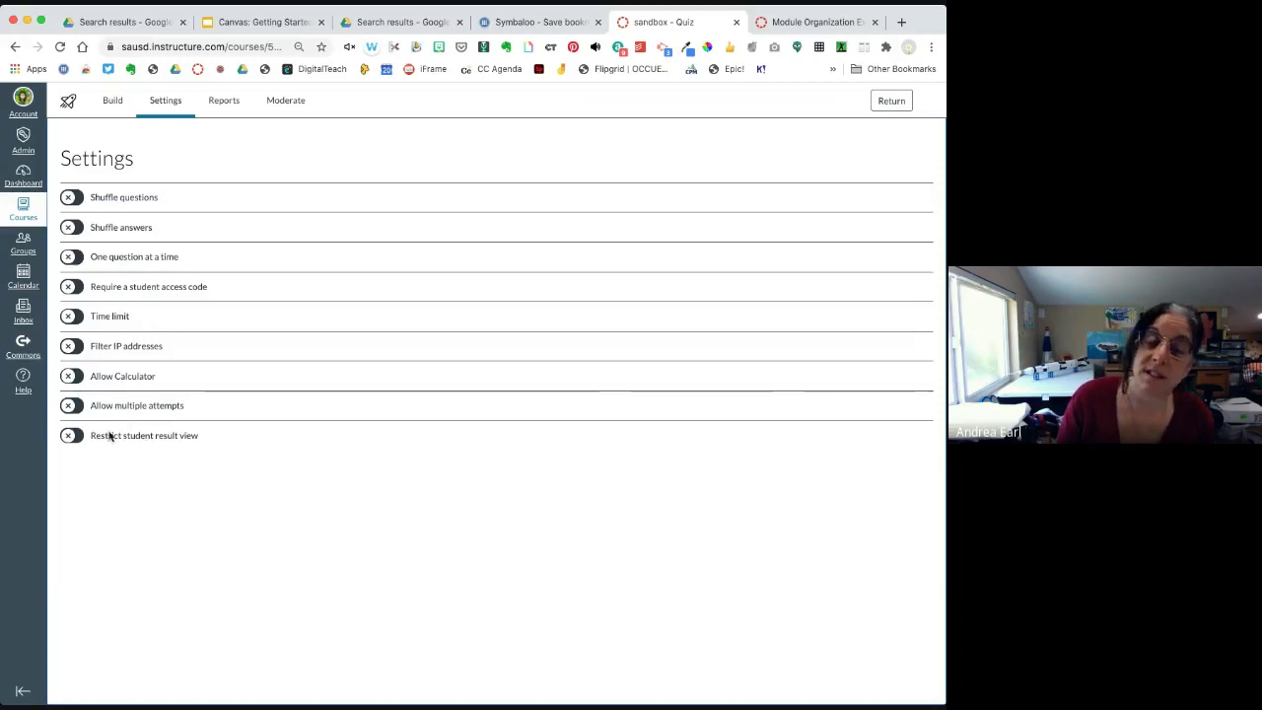
{"action": "left_click", "coordinate": [73, 437]}
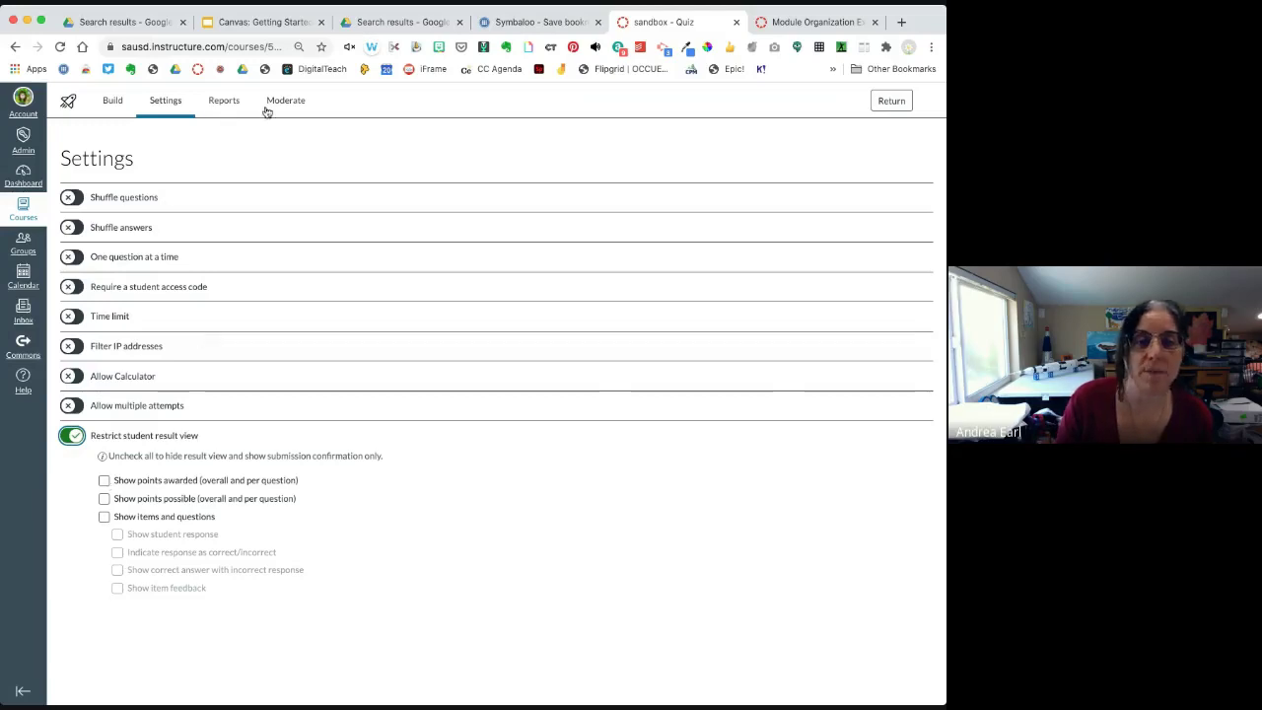
- Look over the quiz's report types, the student moderation list and the questions in the build view
{"action": "left_click", "coordinate": [229, 103]}
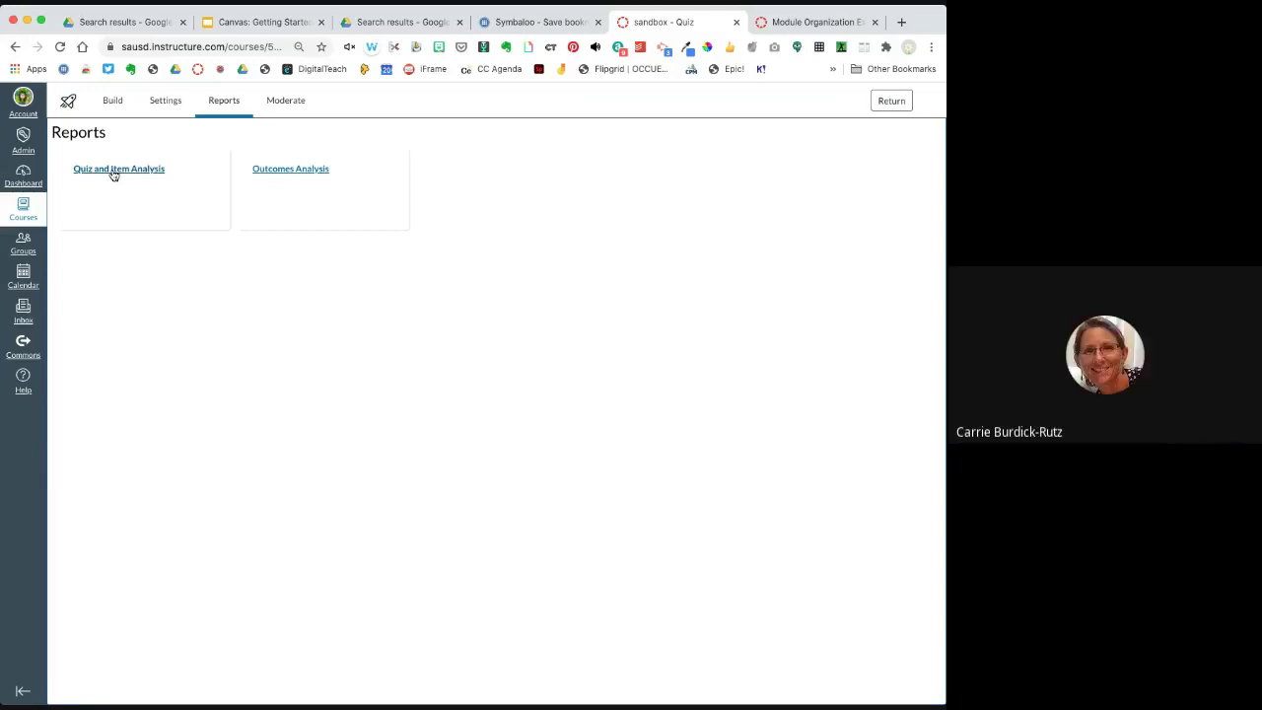
{"action": "left_click", "coordinate": [279, 102]}
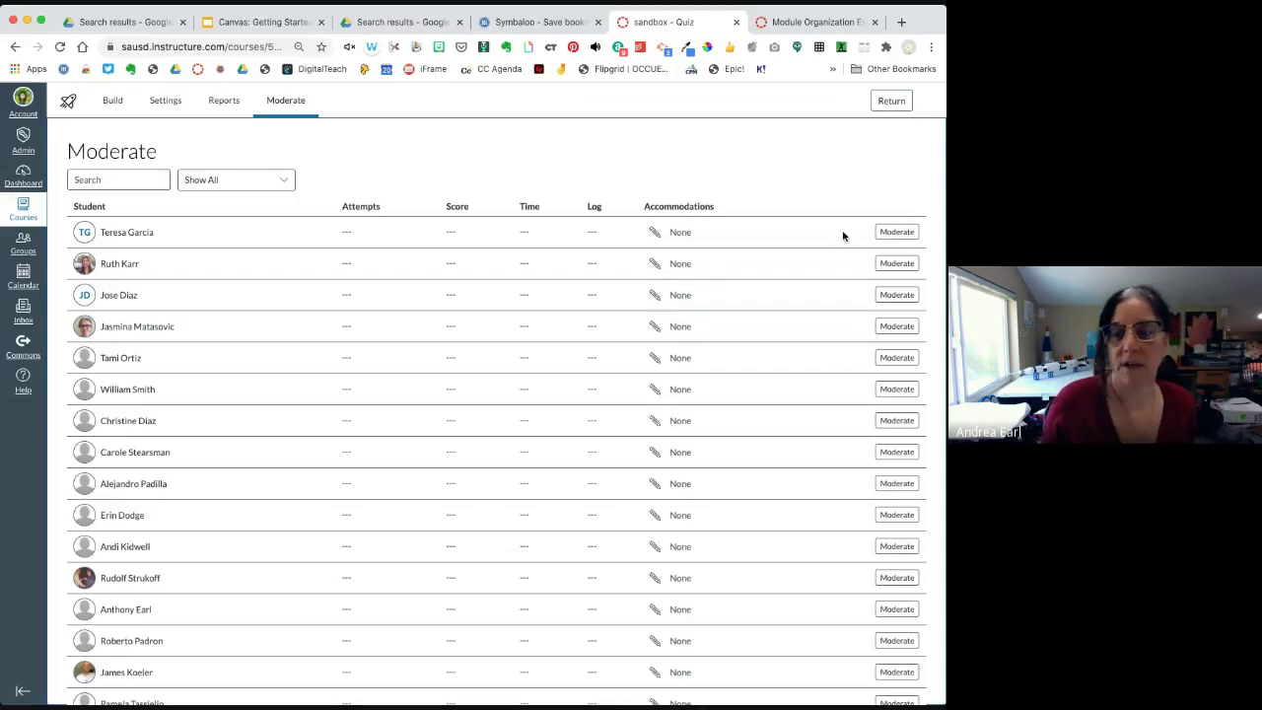
{"action": "left_click", "coordinate": [111, 102]}
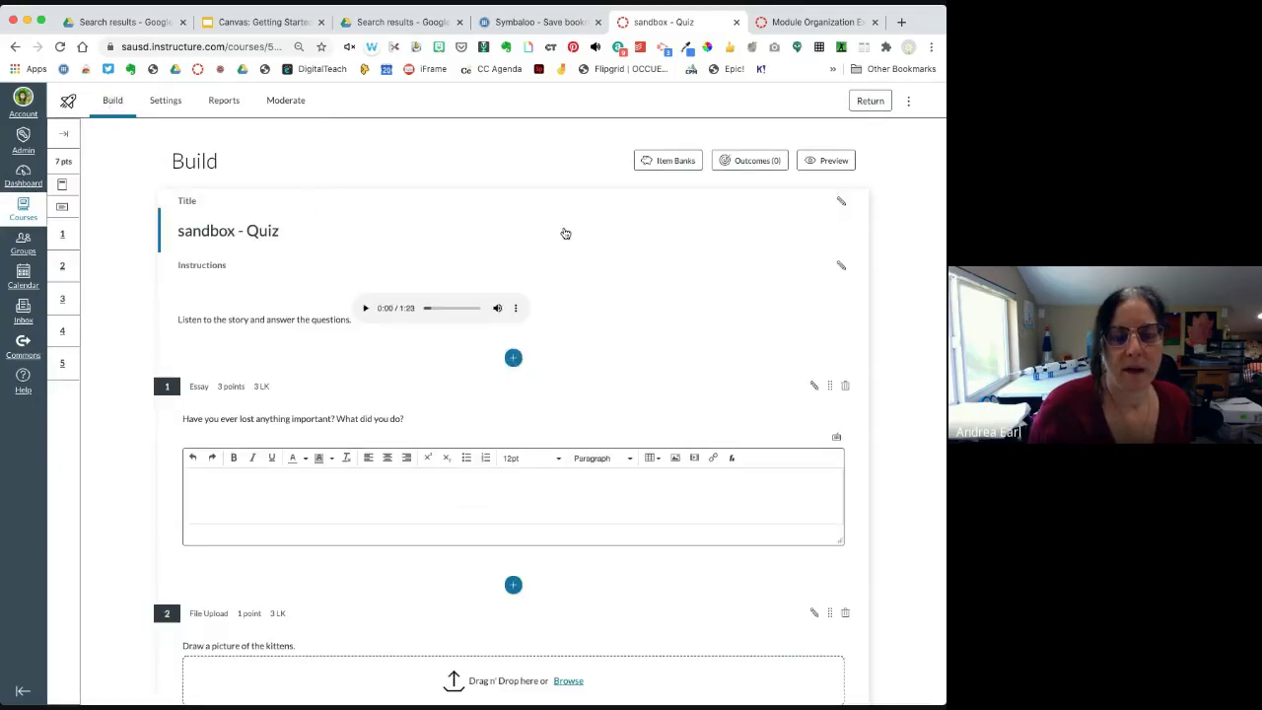
{"action": "scroll", "coordinate": [563, 233], "scroll_direction": "down", "scroll_amount": 10}
{"action": "scroll", "coordinate": [565, 232], "scroll_direction": "up", "scroll_amount": 15}
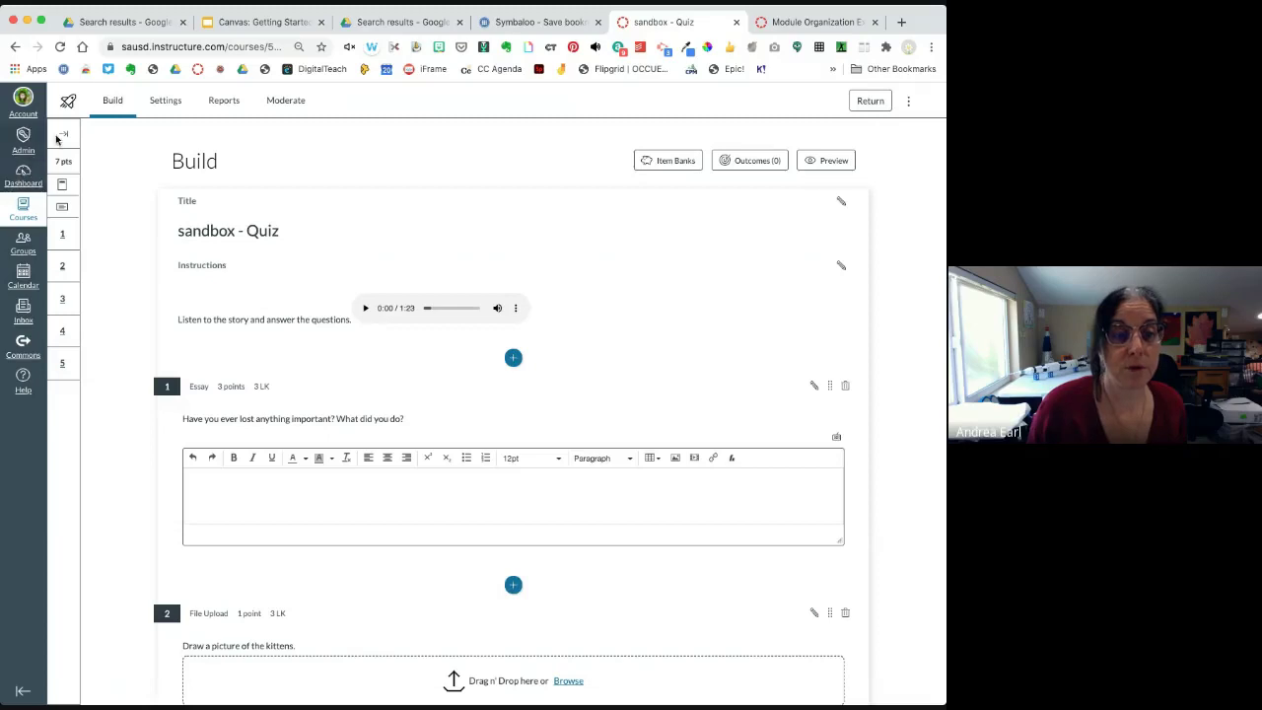
- Return to the course's quiz list and view the available actions for the Math Reps Integers #0 quiz
{"action": "left_click", "coordinate": [869, 100]}
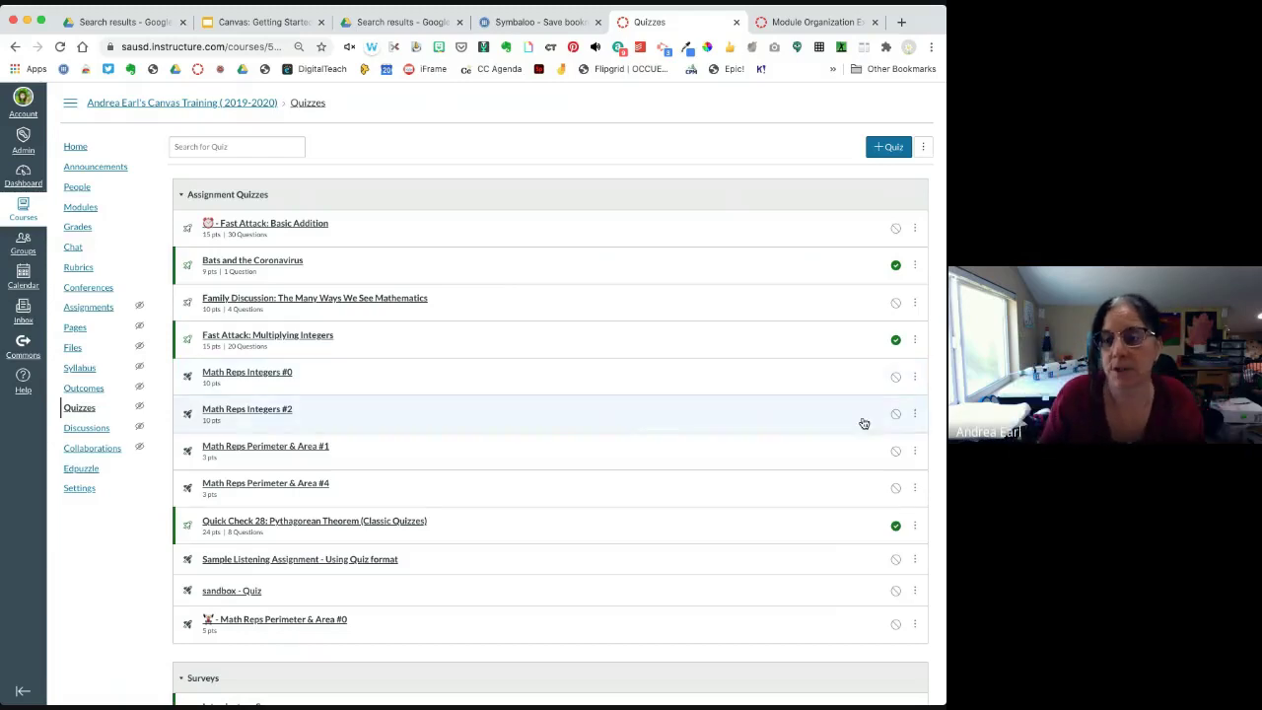
{"action": "left_click", "coordinate": [913, 377]}
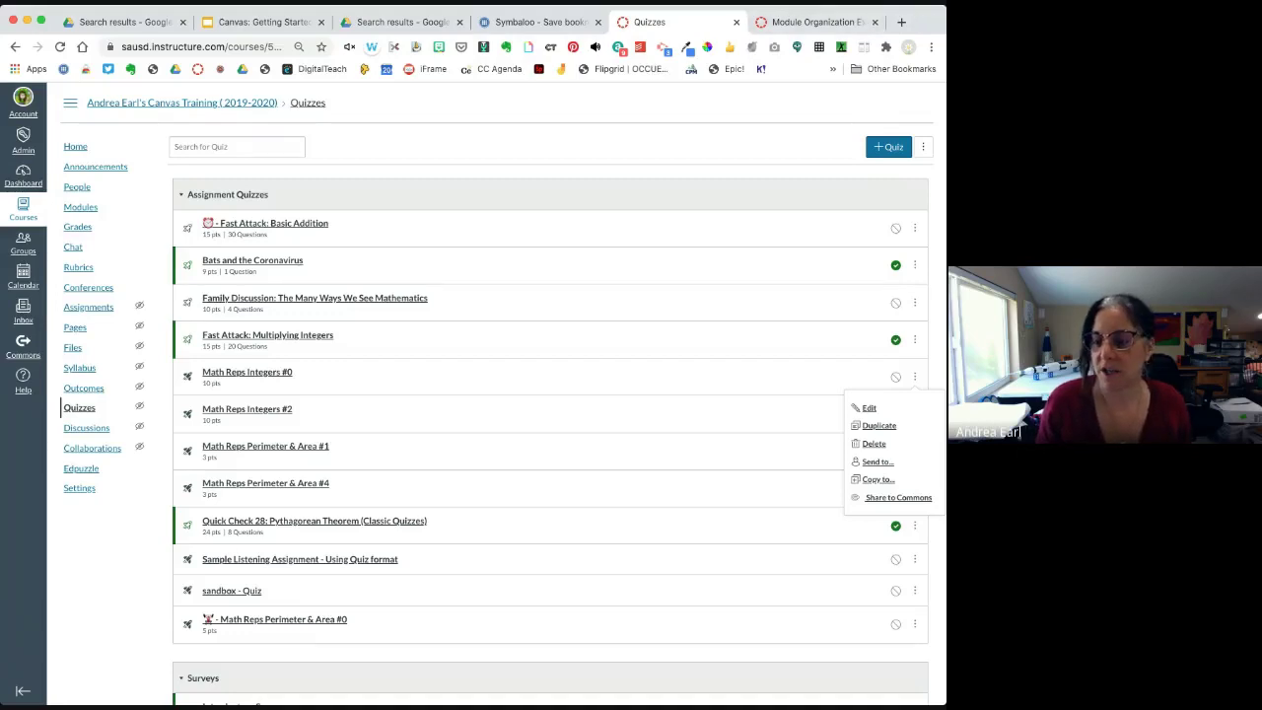
{"action": "key", "text": "super+Tab"}
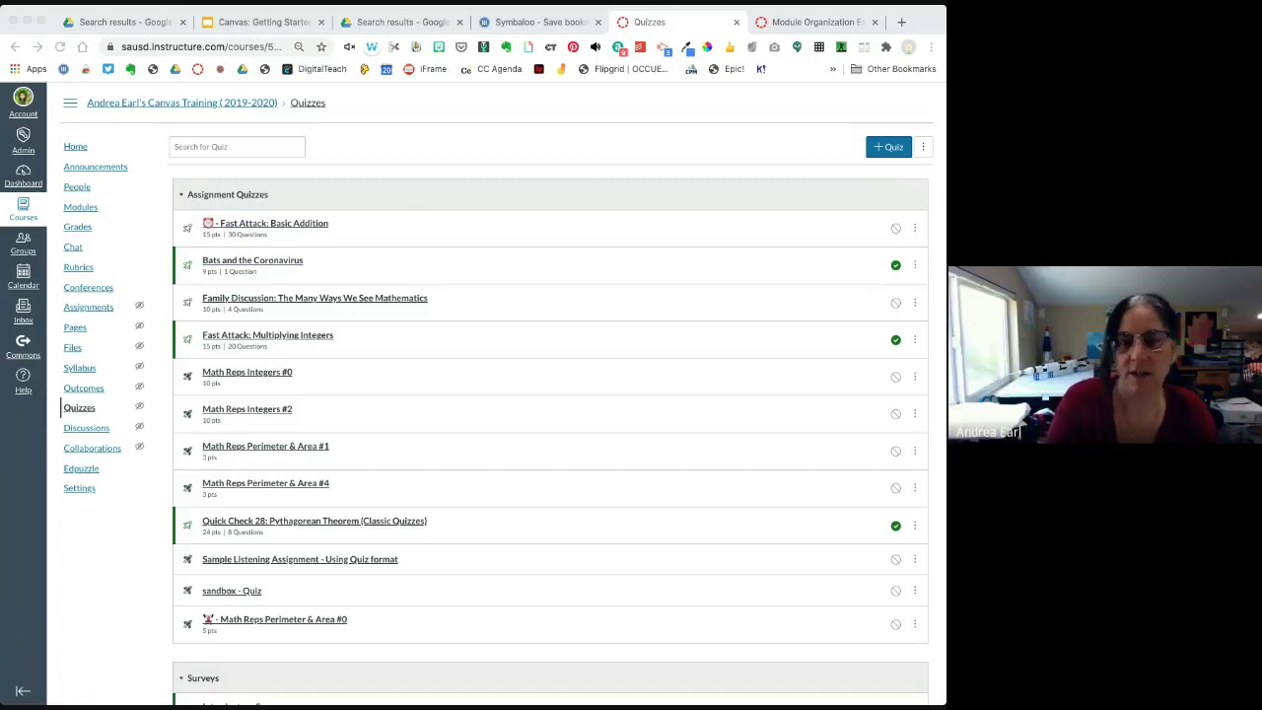
{"action": "left_click", "coordinate": [345, 124]}
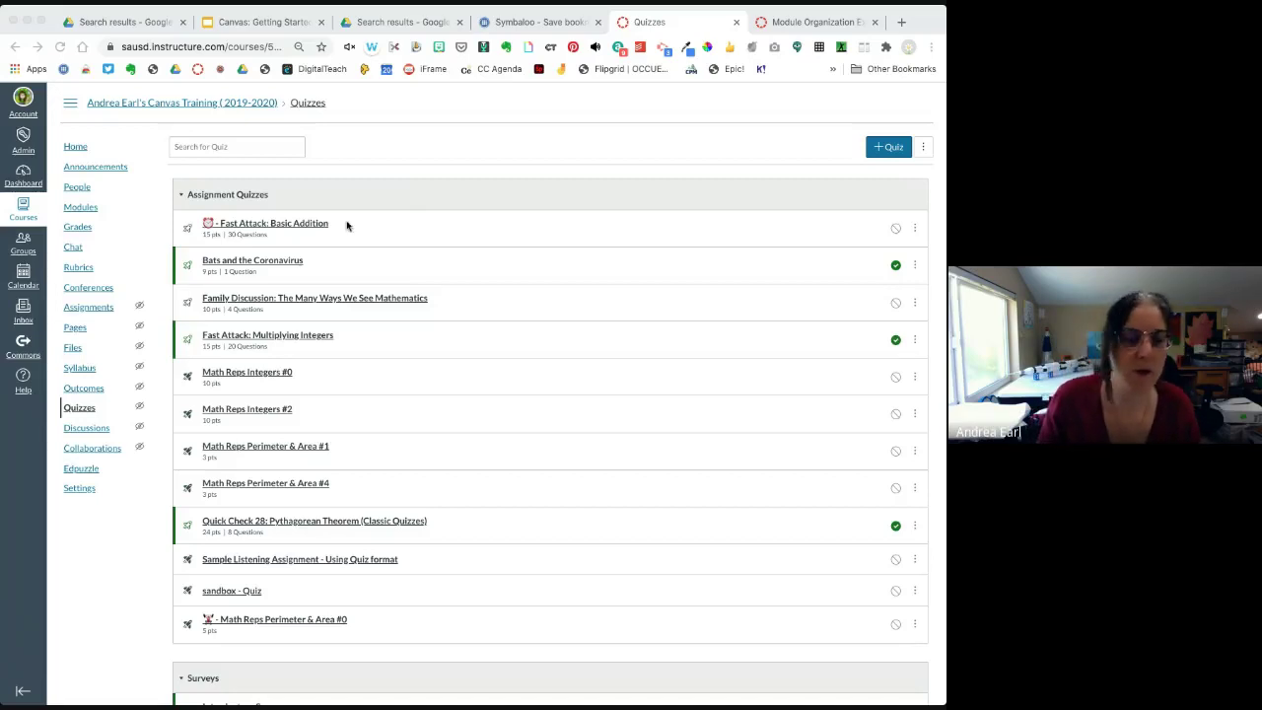
{"action": "left_click", "coordinate": [332, 192]}
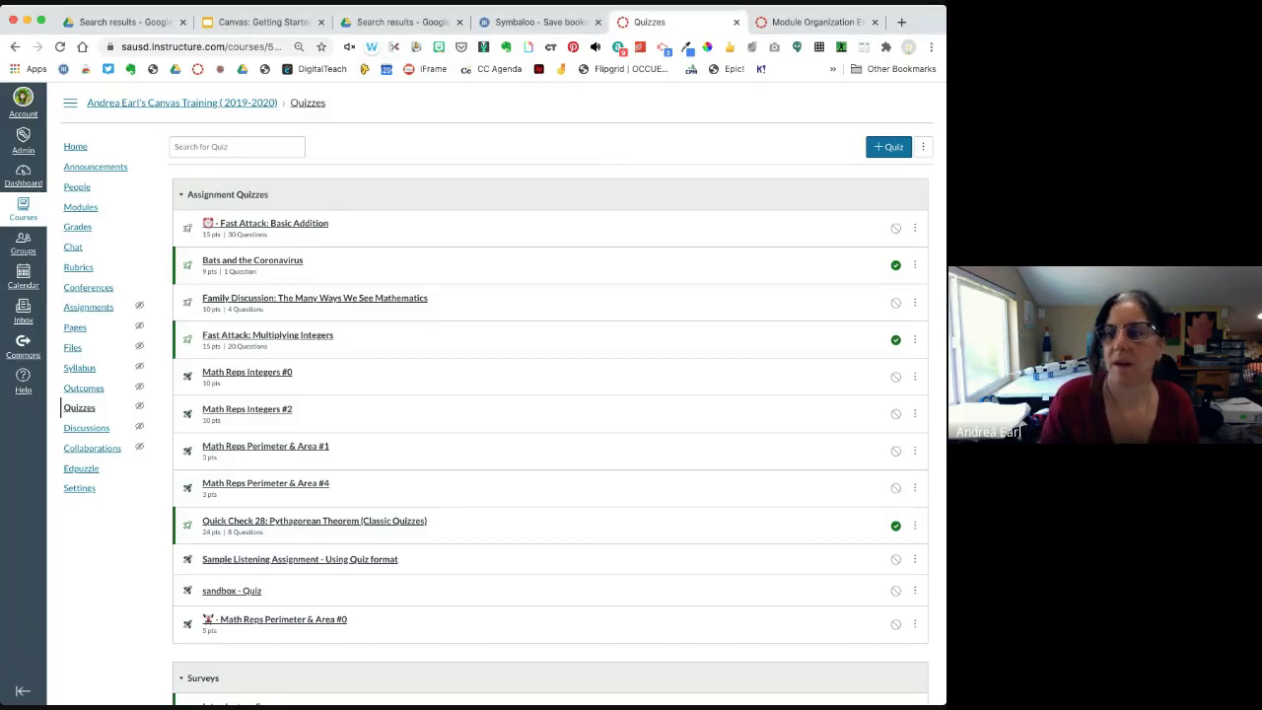